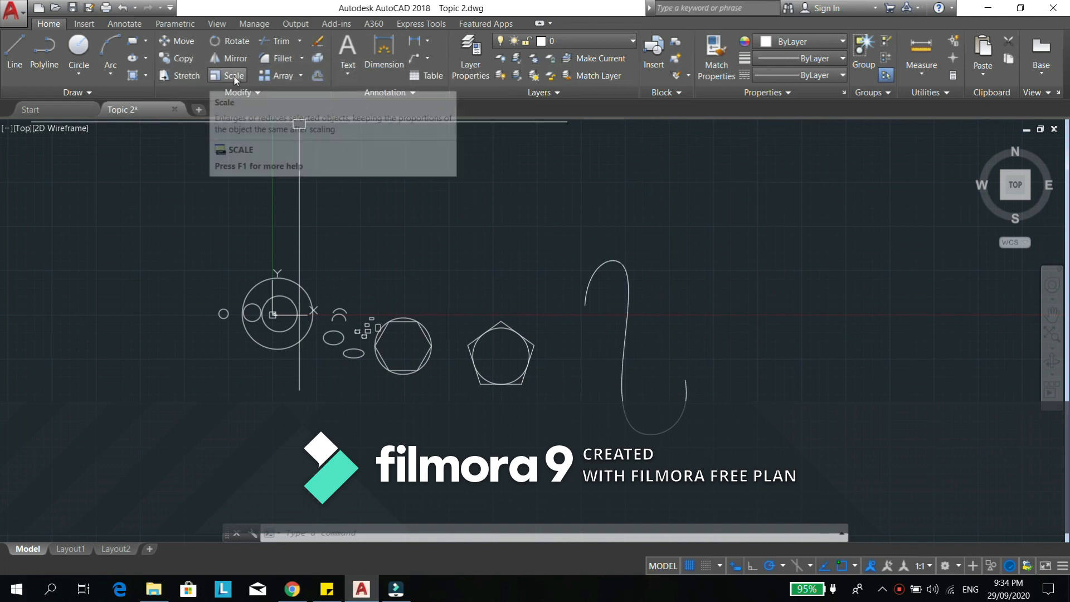
pyautogui.click(275, 93)
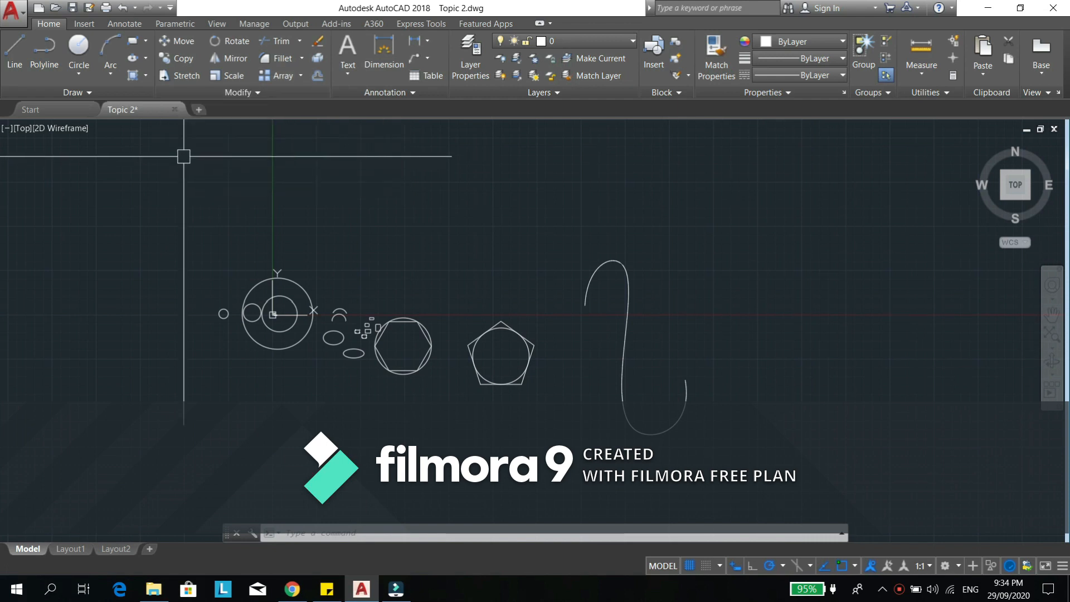
pyautogui.click(251, 92)
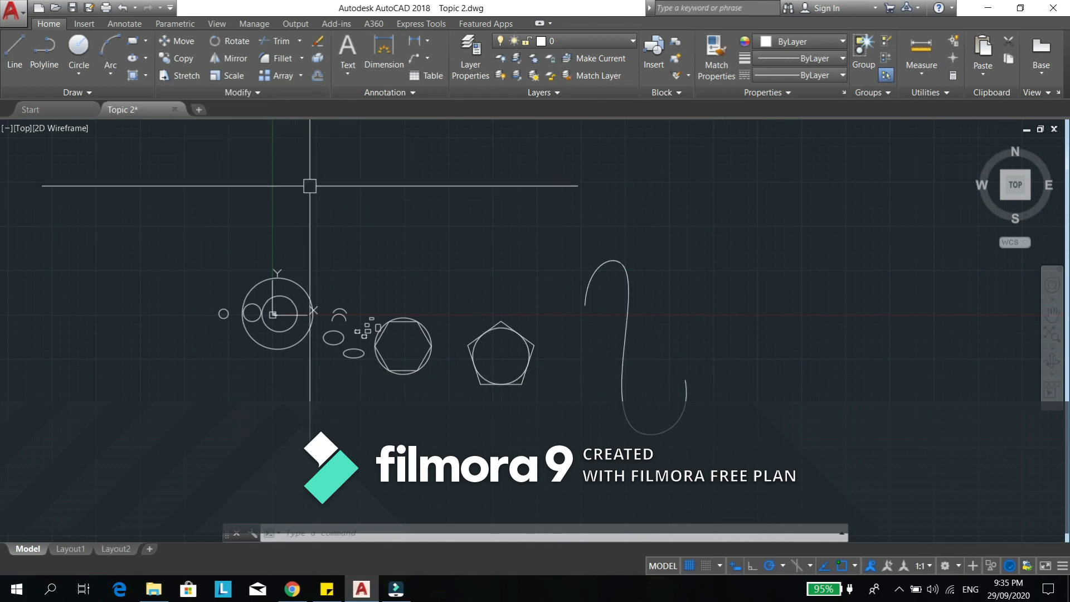
pyautogui.moveTo(692, 307); pyautogui.dragTo(543, 261, button='middle')
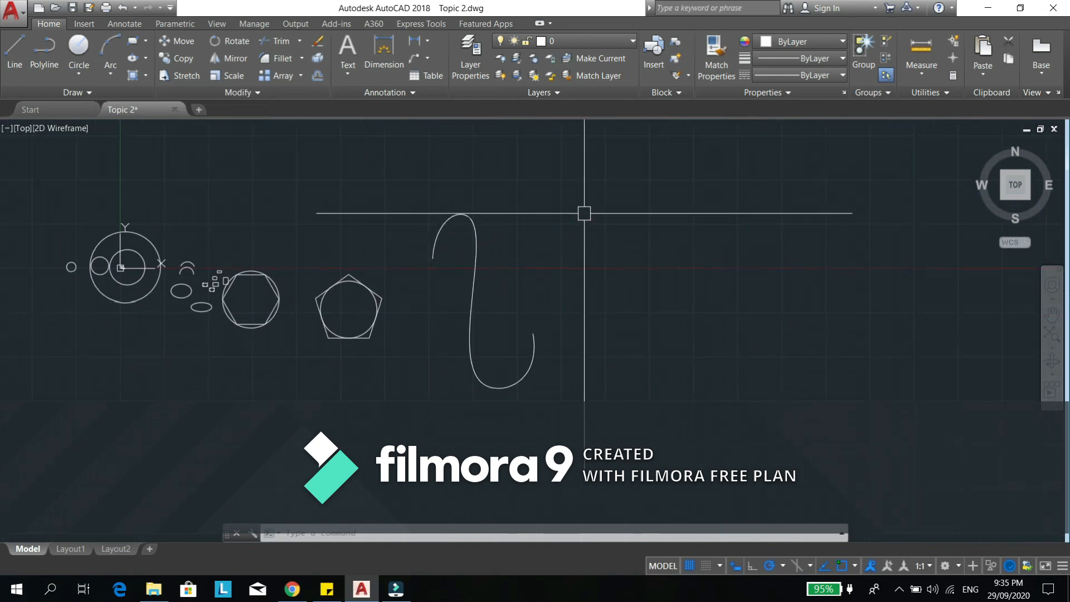
pyautogui.moveTo(583, 215); pyautogui.dragTo(511, 251, button='middle')
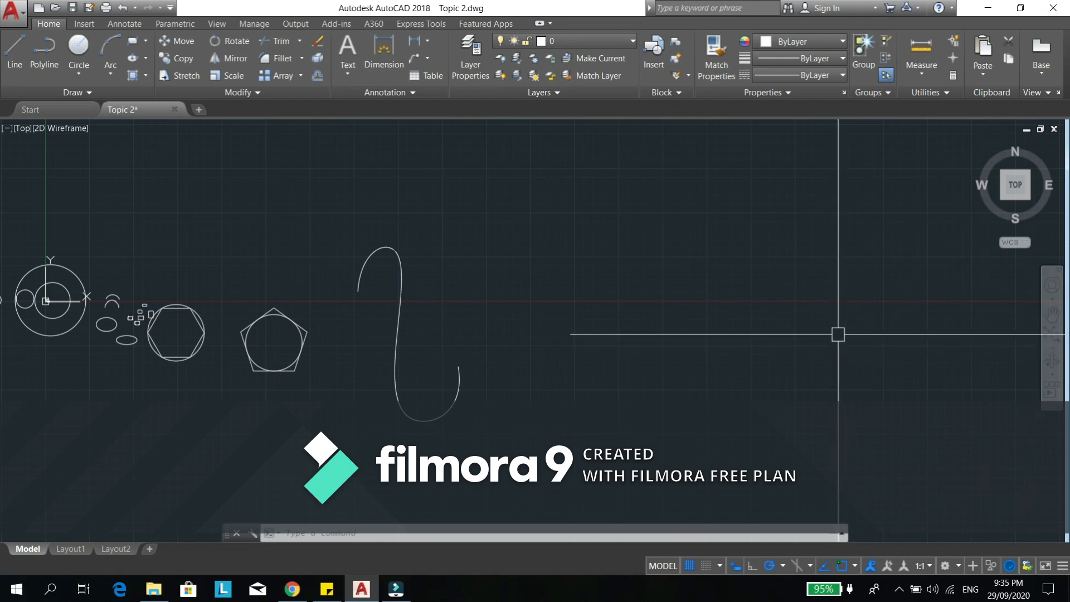
pyautogui.moveTo(698, 281); pyautogui.dragTo(580, 346, button='middle')
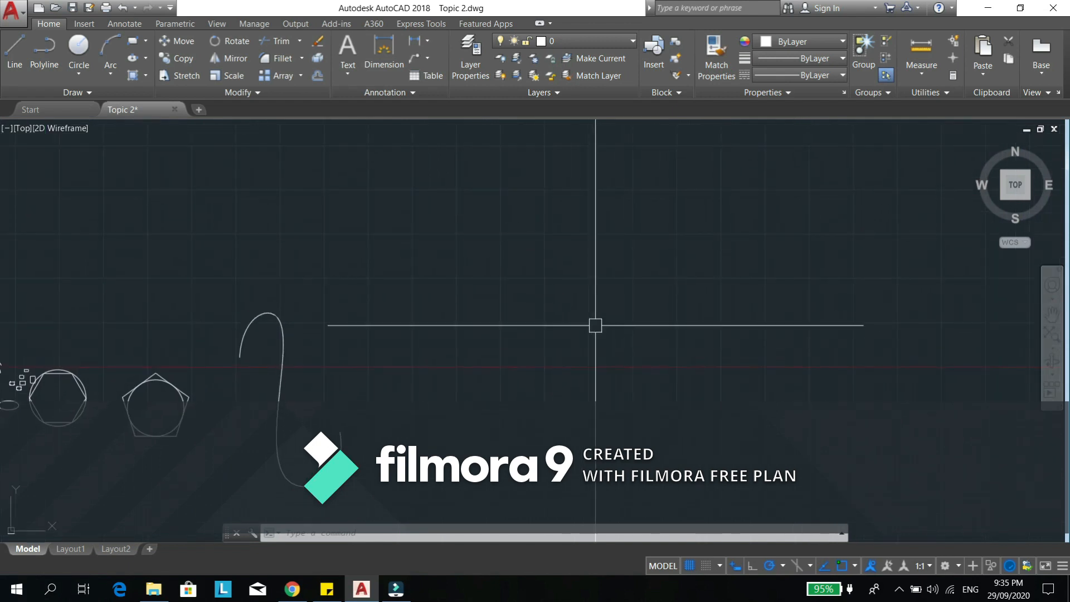
pyautogui.moveTo(295, 220); pyautogui.dragTo(449, 180, button='middle')
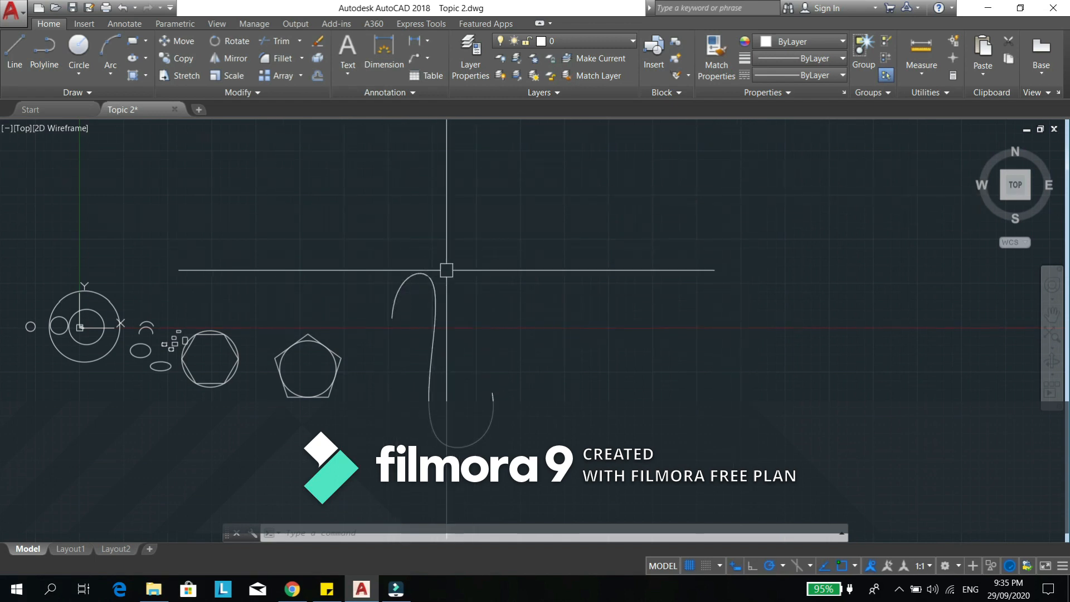
# - Move the S-shaped curve horizontally by its midpoint into the empty area far to the right of the pentagon
pyautogui.write('M')
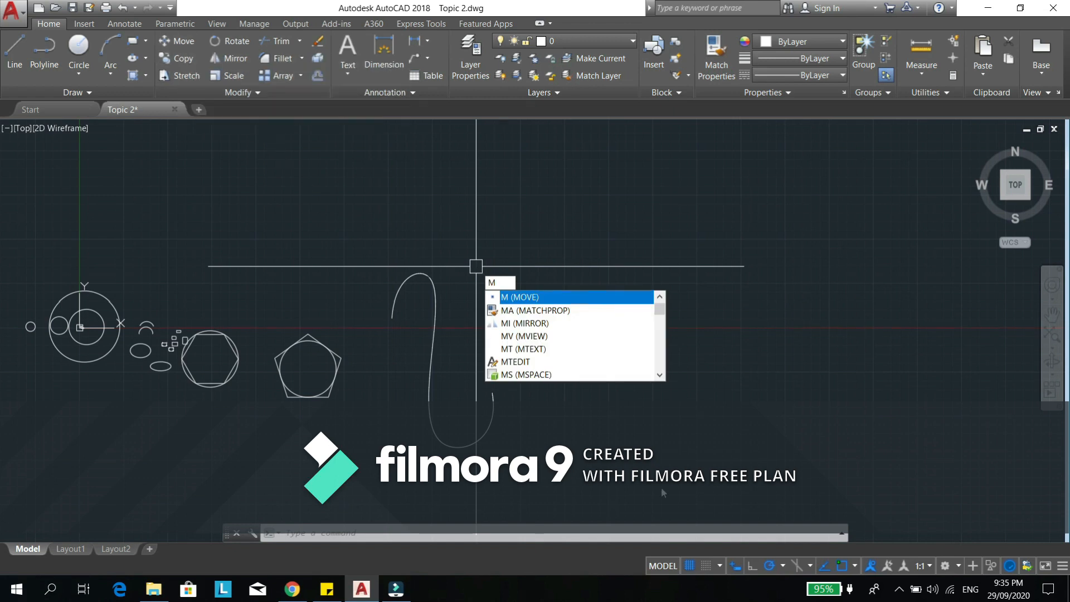
pyautogui.press('Return')
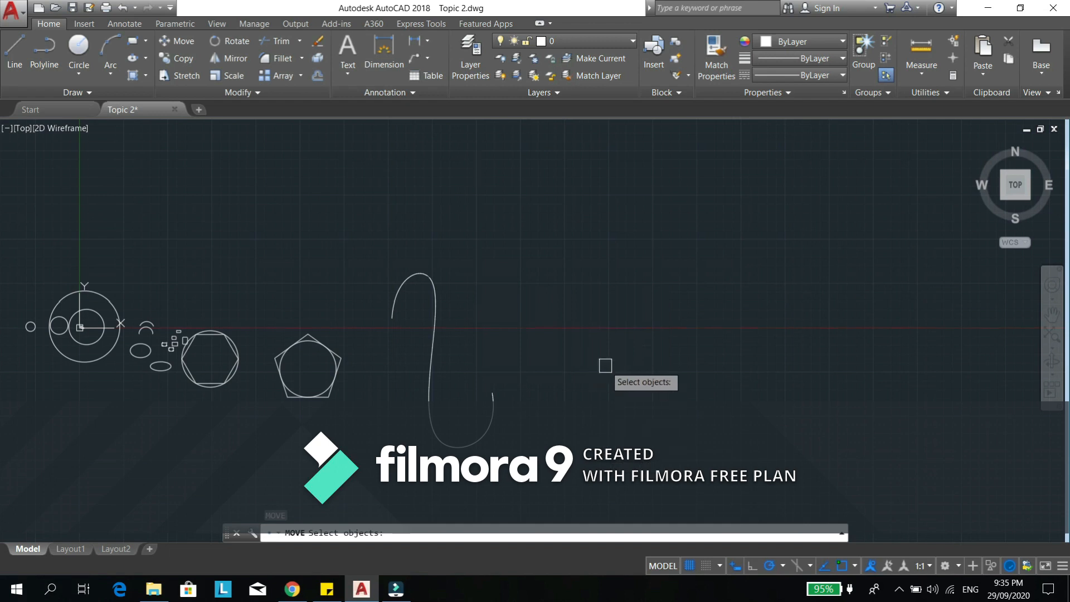
pyautogui.click(482, 245)
pyautogui.click(388, 352)
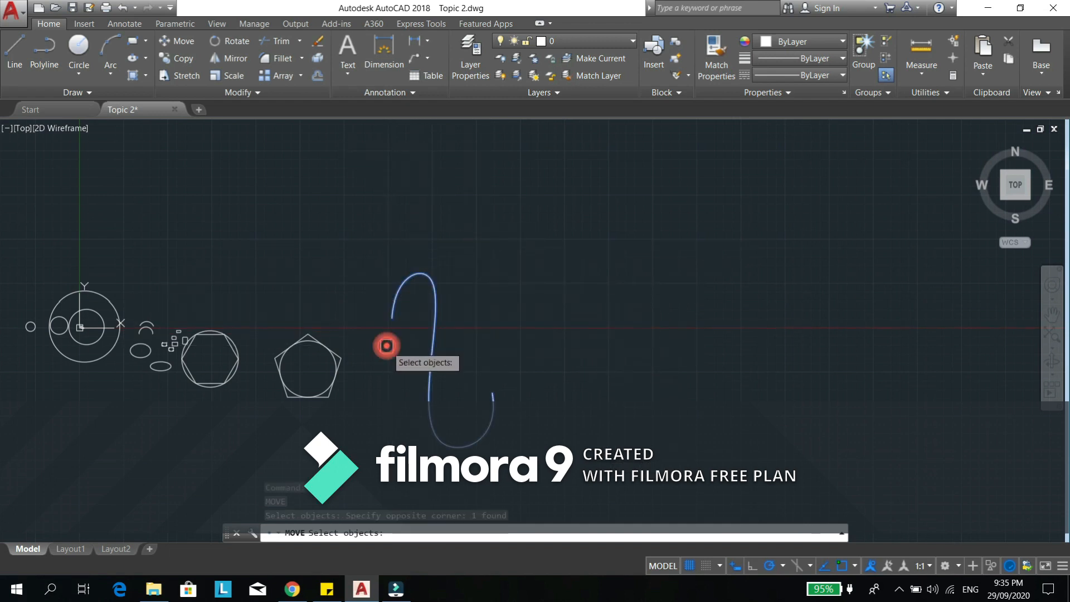
pyautogui.press('Return')
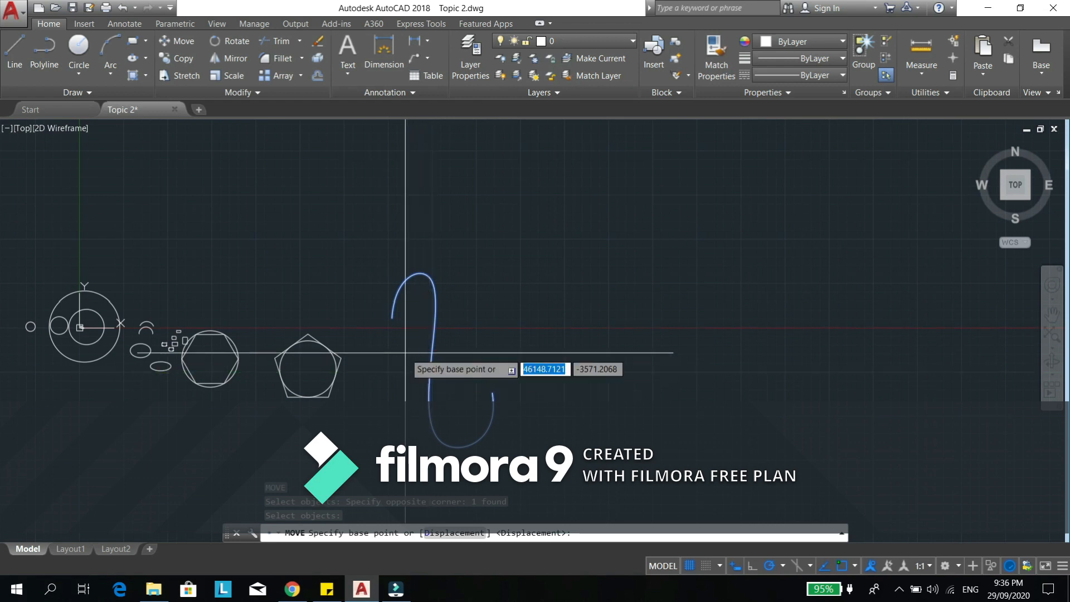
pyautogui.click(431, 372)
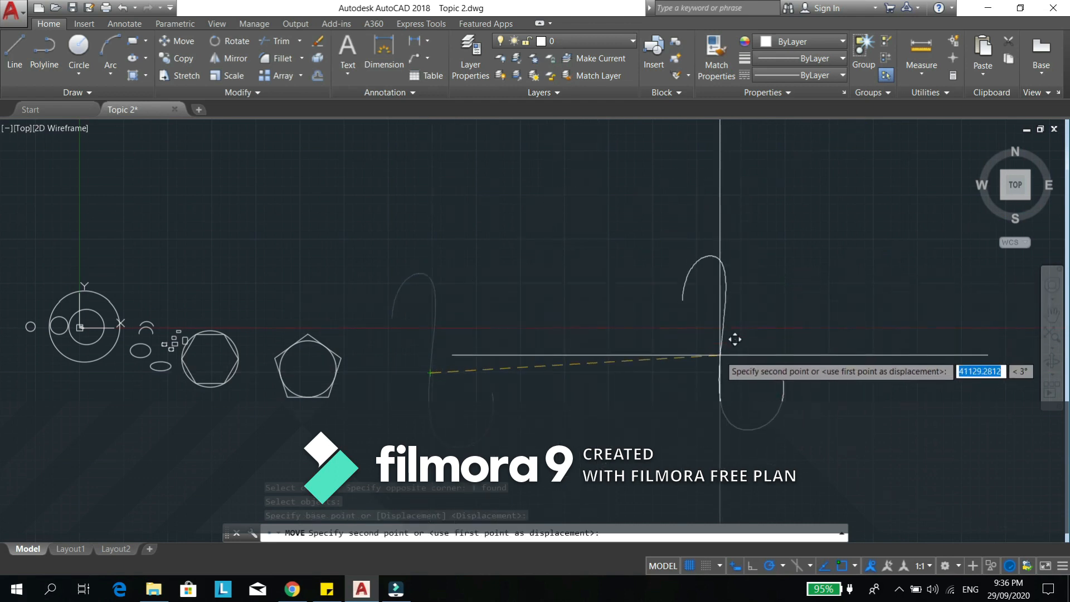
pyautogui.click(713, 372)
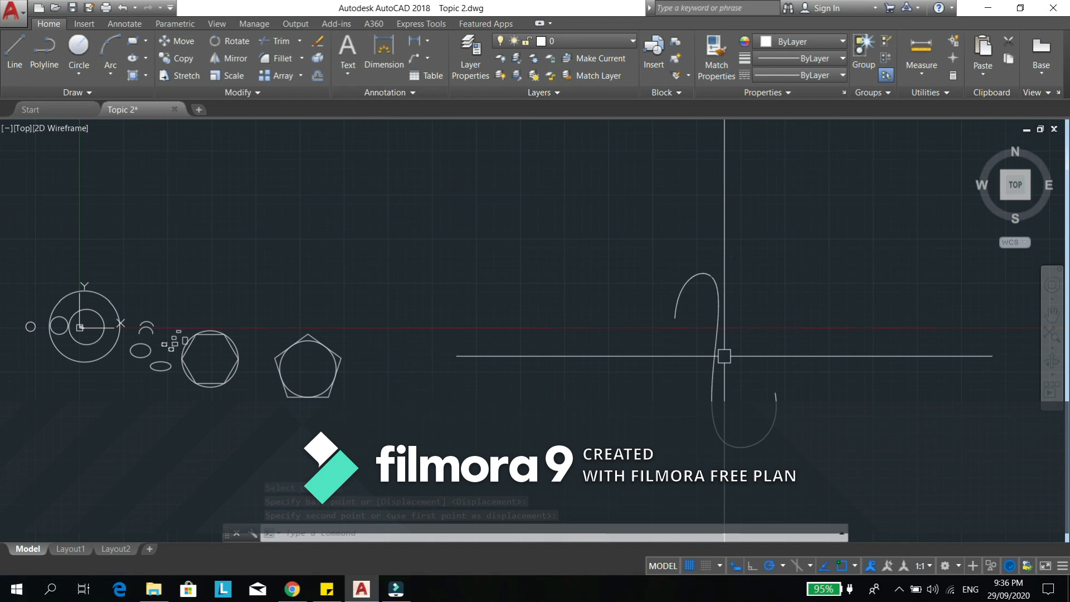
# - Move the S-shaped curve 3500 units horizontally to the left, using its upper-left endpoint as base point
pyautogui.write('M')
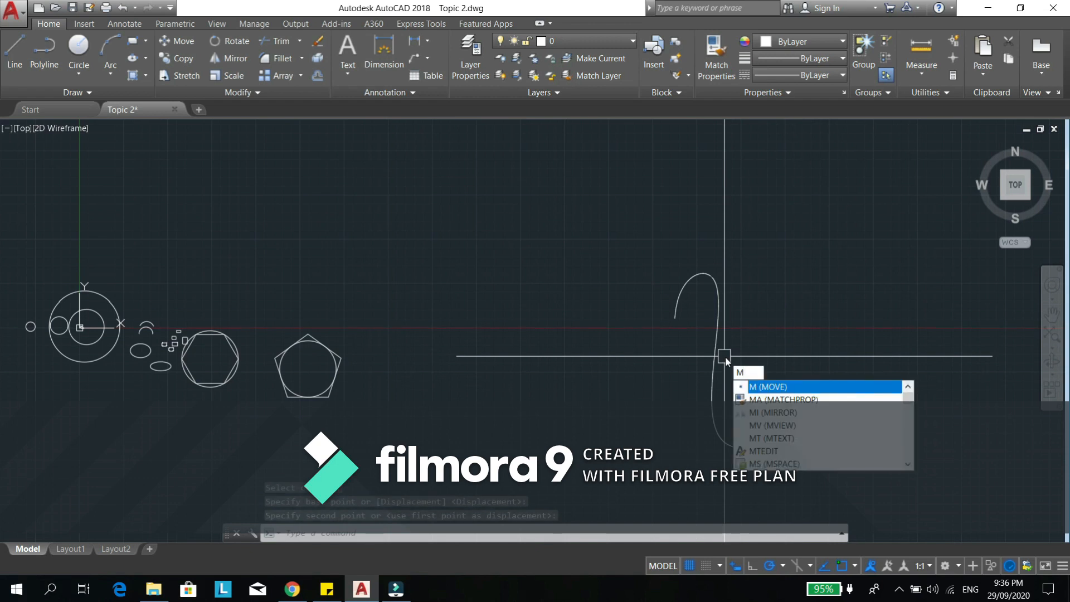
pyautogui.press('Return')
pyautogui.click(764, 226)
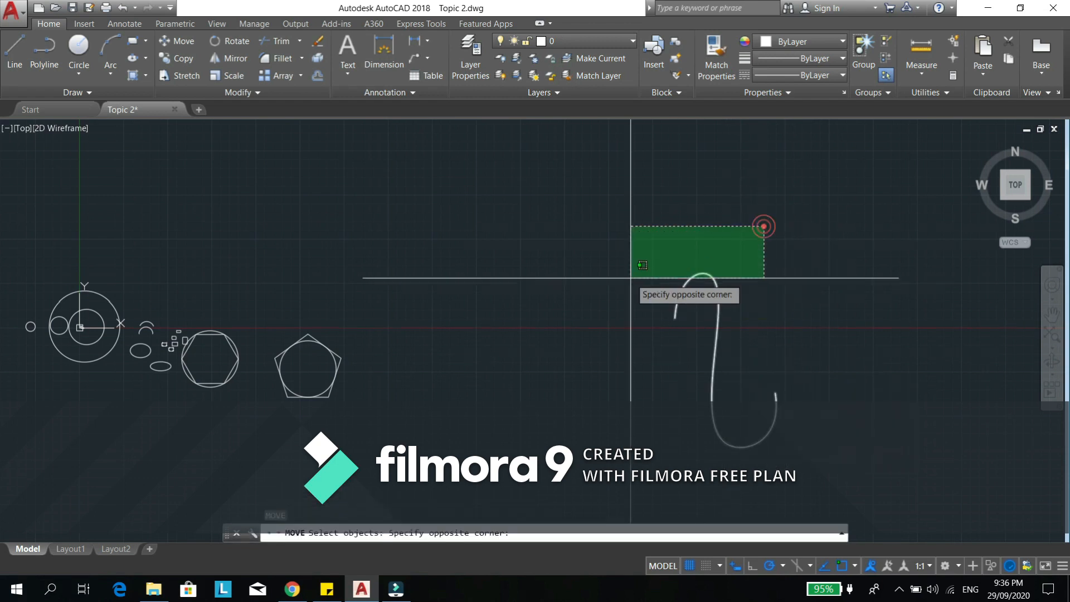
pyautogui.click(631, 277)
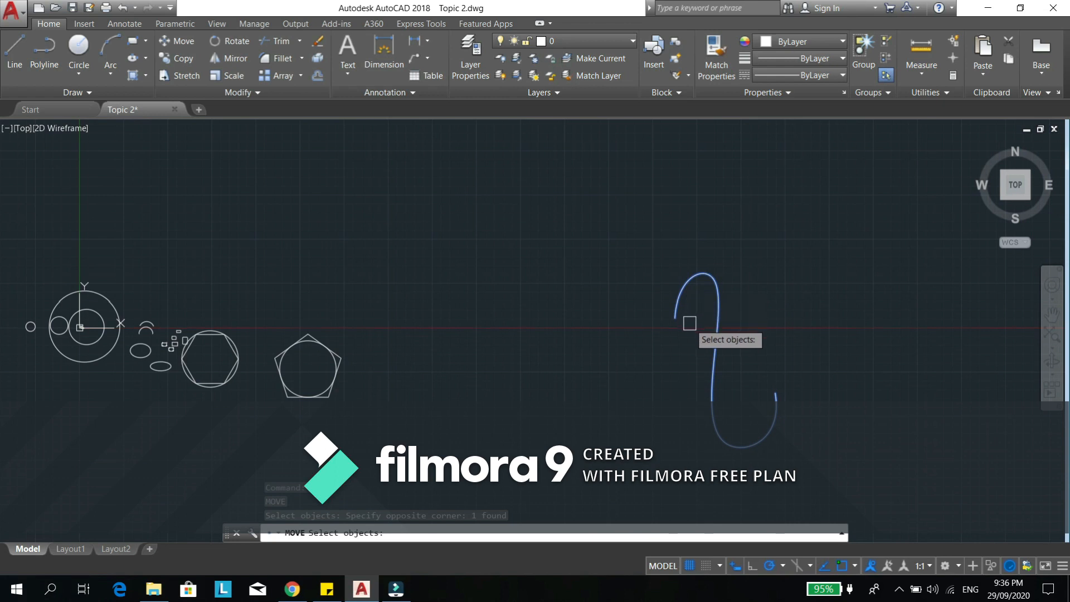
pyautogui.press('Return')
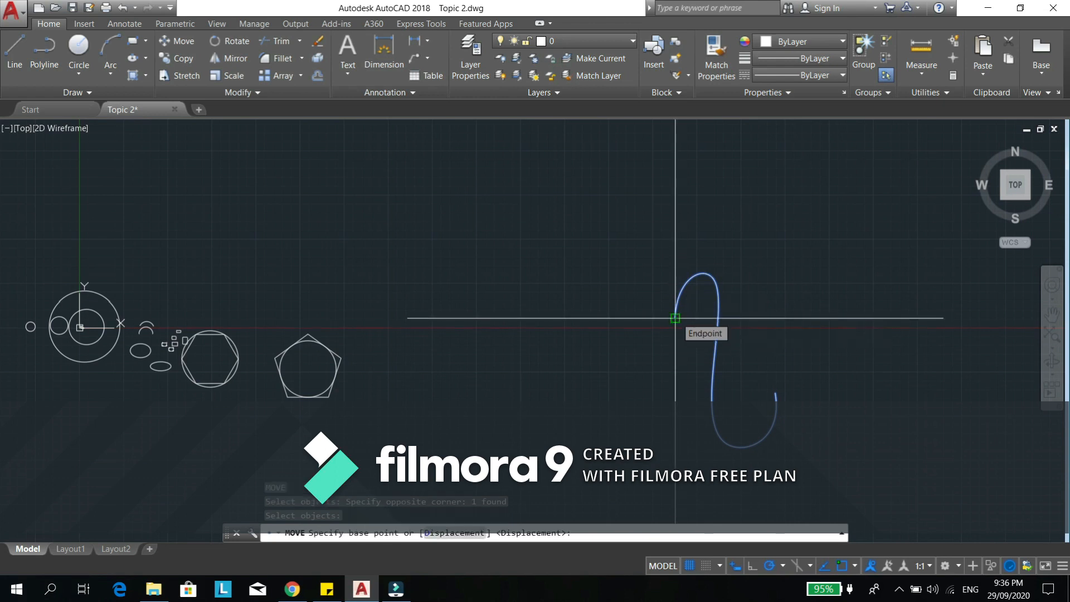
pyautogui.click(675, 318)
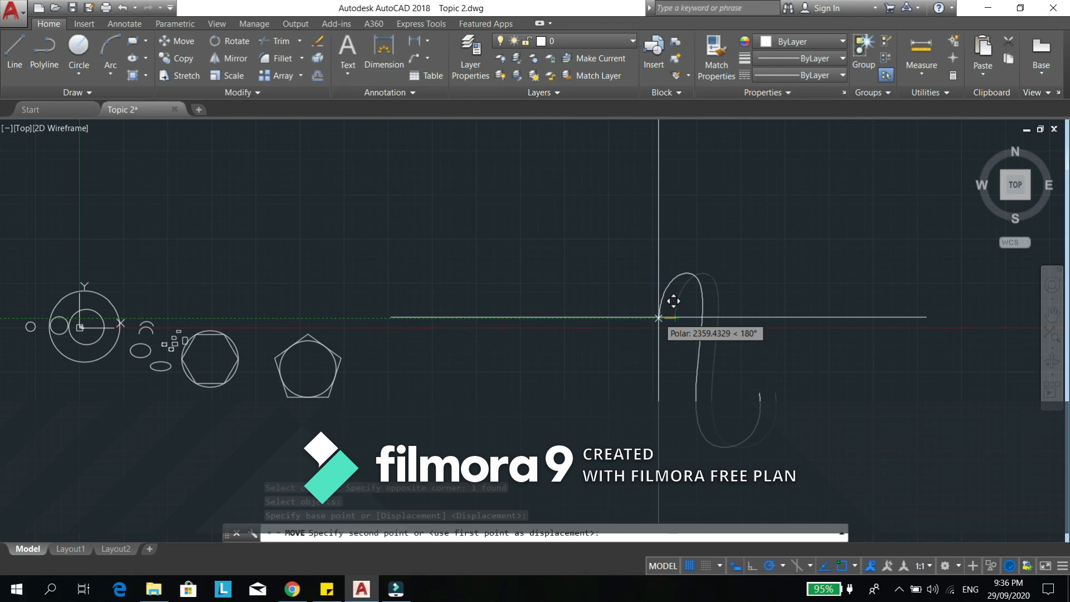
pyautogui.write('35')
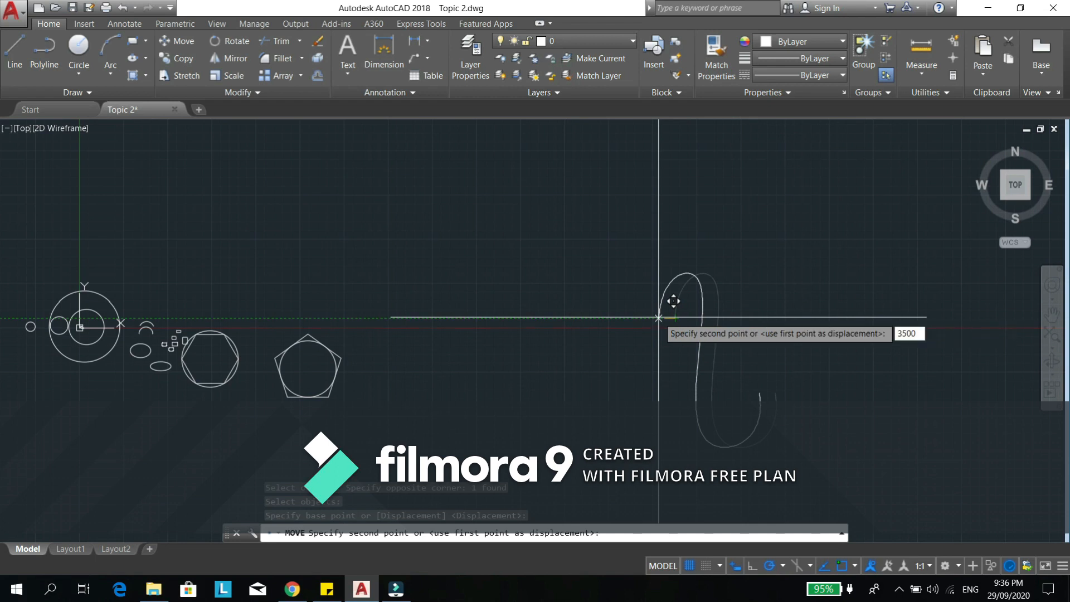
pyautogui.write('00')
pyautogui.press('Return')
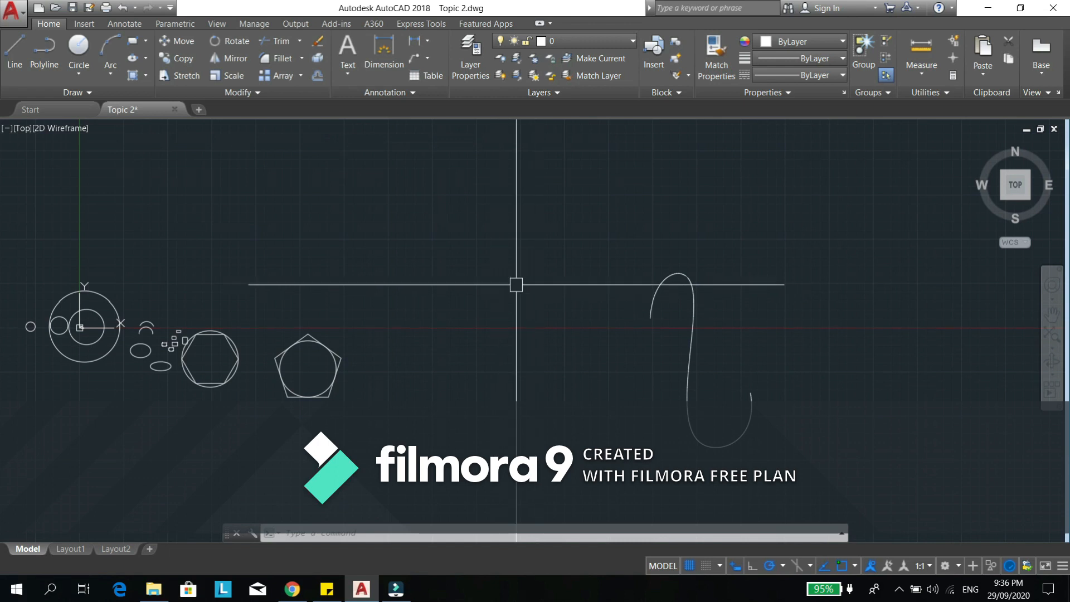
# - Move the S-shaped curve by its upper-left endpoint about 33,917 units at 169°, back near the pentagon
pyautogui.write('M')
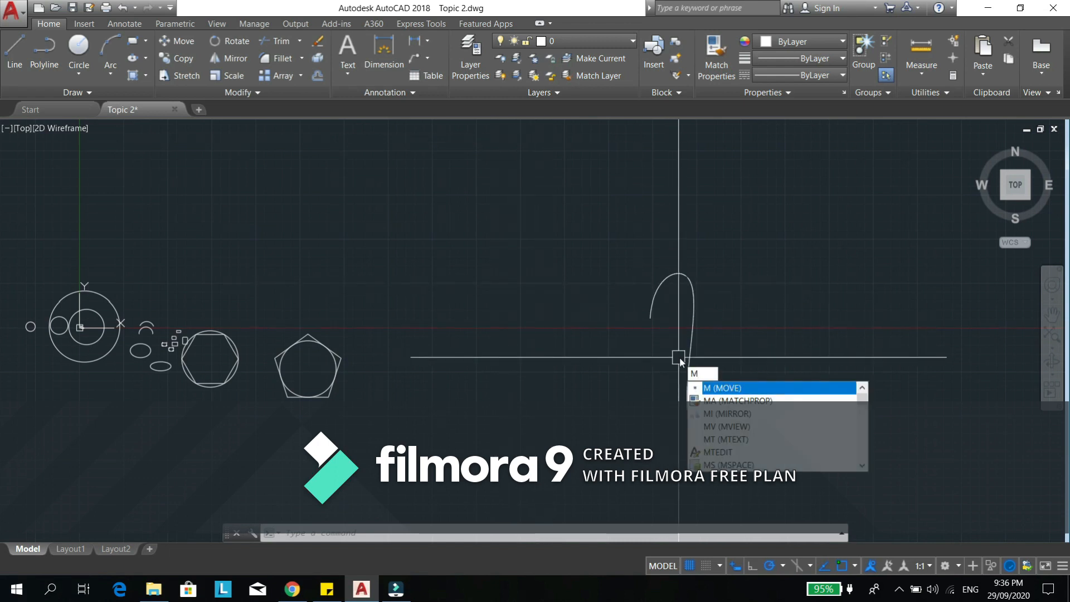
pyautogui.press('Return')
pyautogui.click(803, 277)
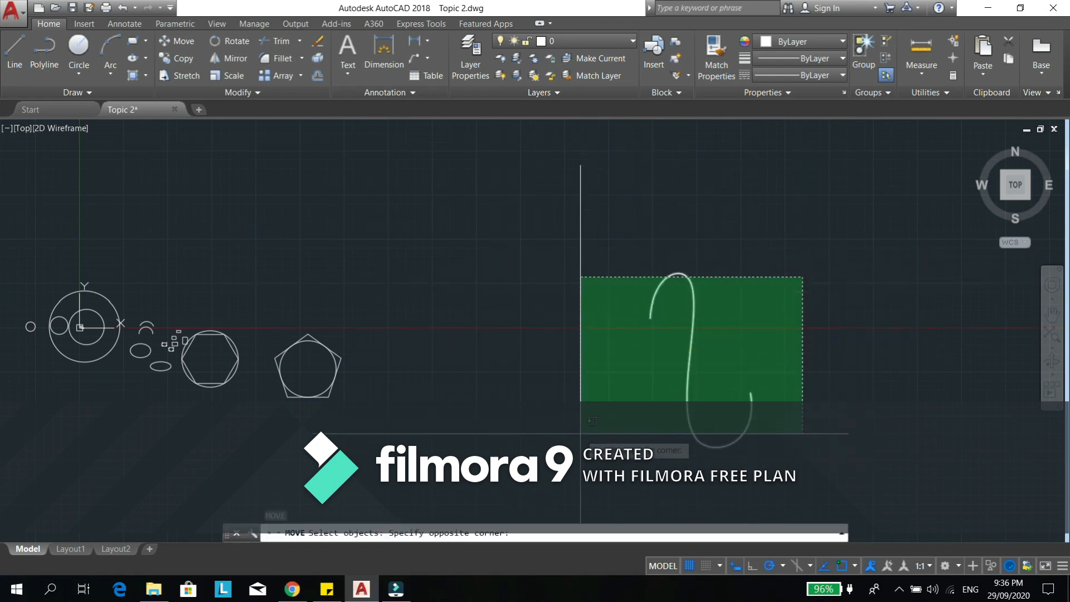
pyautogui.click(595, 409)
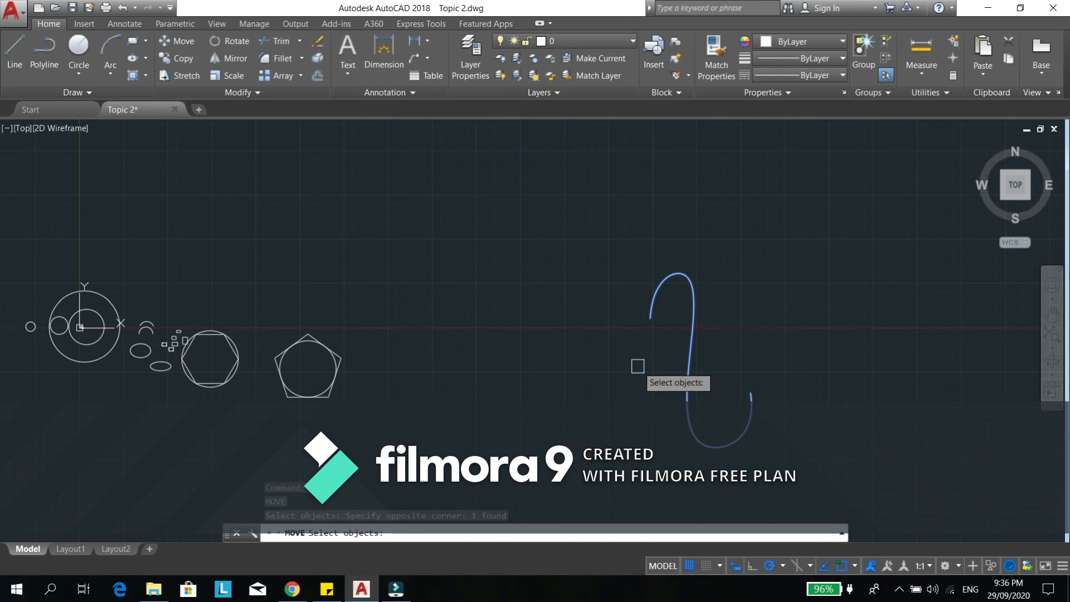
pyautogui.press('Return')
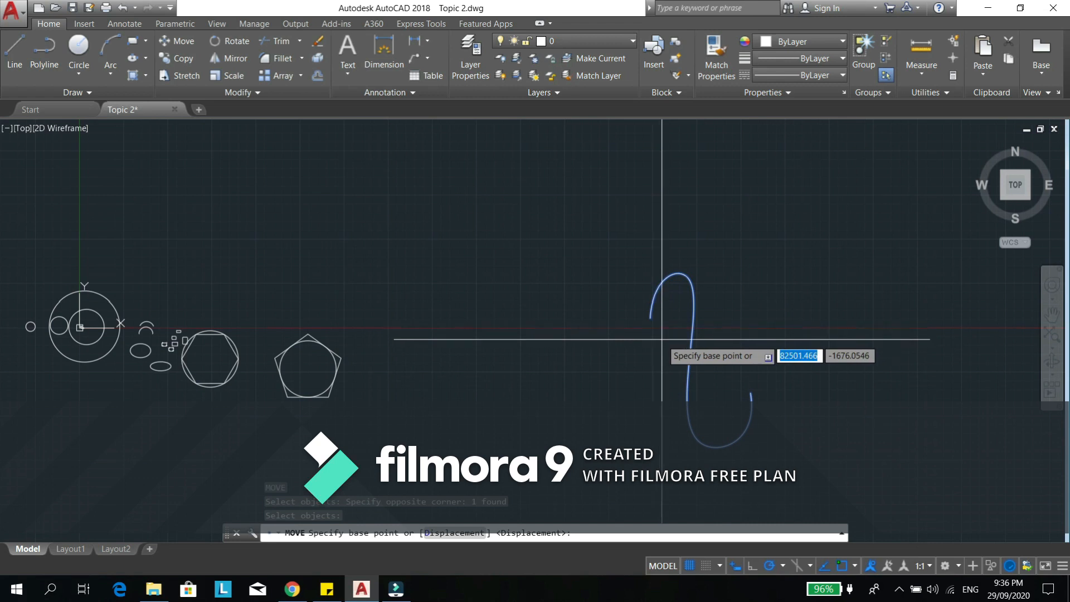
pyautogui.click(650, 319)
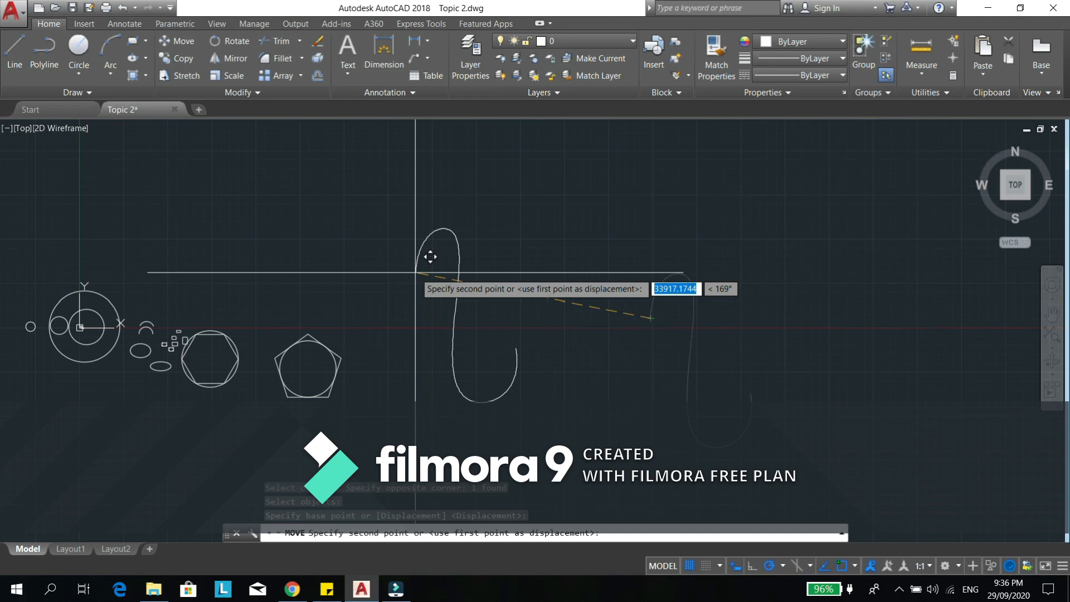
pyautogui.click(414, 273)
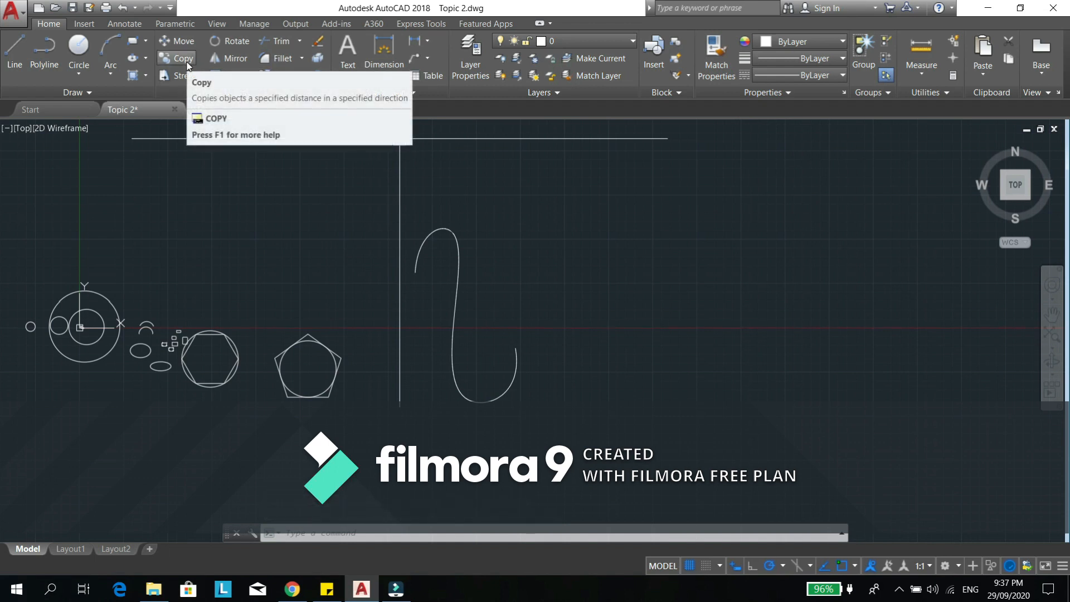
# - Copy the S-shaped curve by its midpoint three times horizontally to the right, the first about 19,351 and the last about 59,497 units away
pyautogui.moveTo(470, 290)
pyautogui.mouseDown(button='middle')
pyautogui.moveTo(474, 226)
pyautogui.moveTo(471, 282)
pyautogui.mouseUp(button='middle')
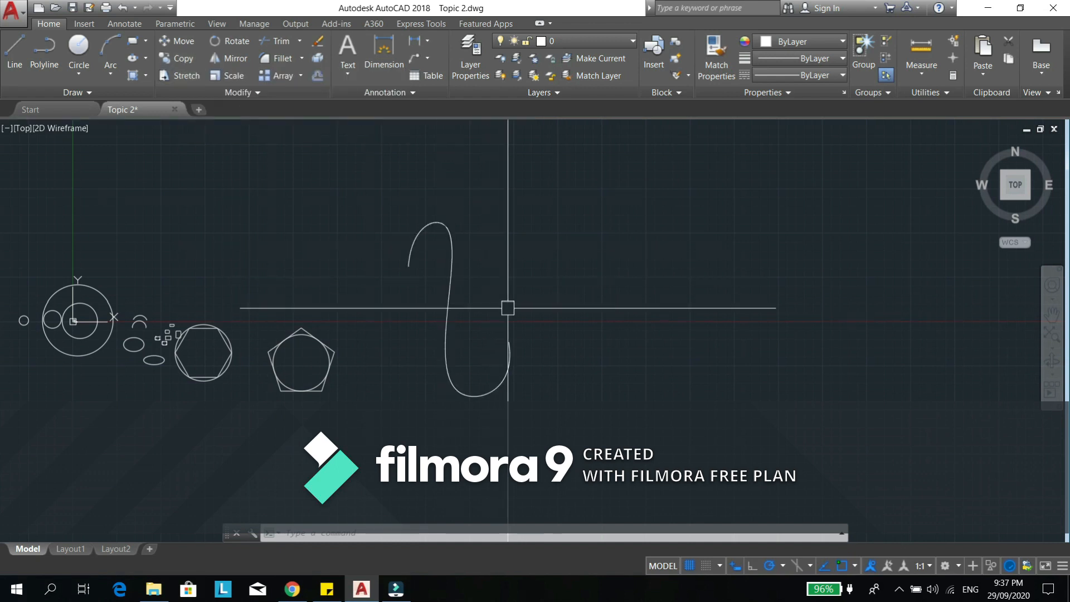
pyautogui.write('CO')
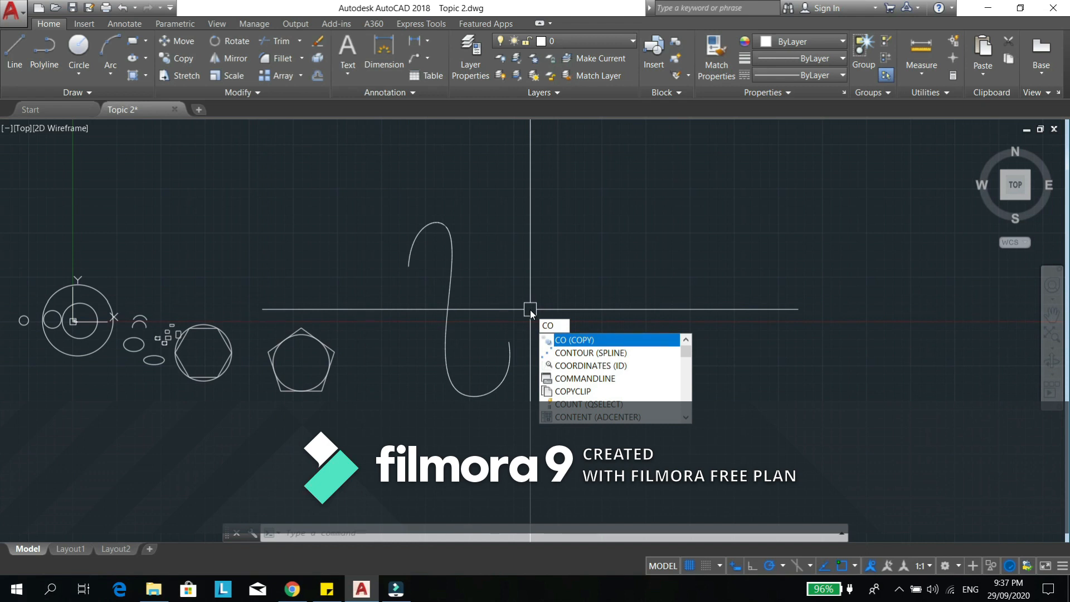
pyautogui.press('Return')
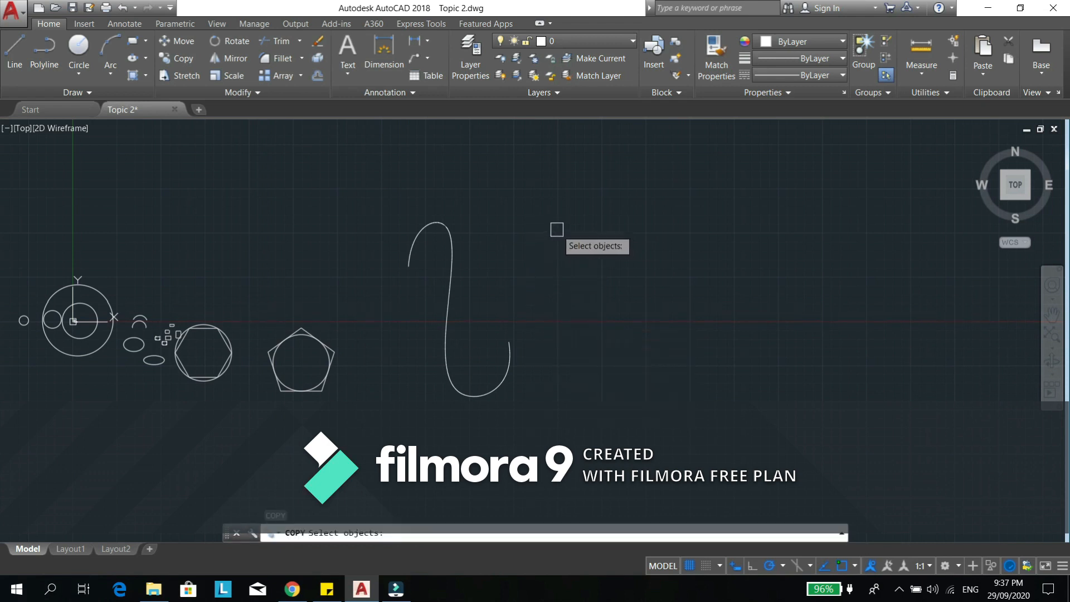
pyautogui.click(561, 190)
pyautogui.click(407, 407)
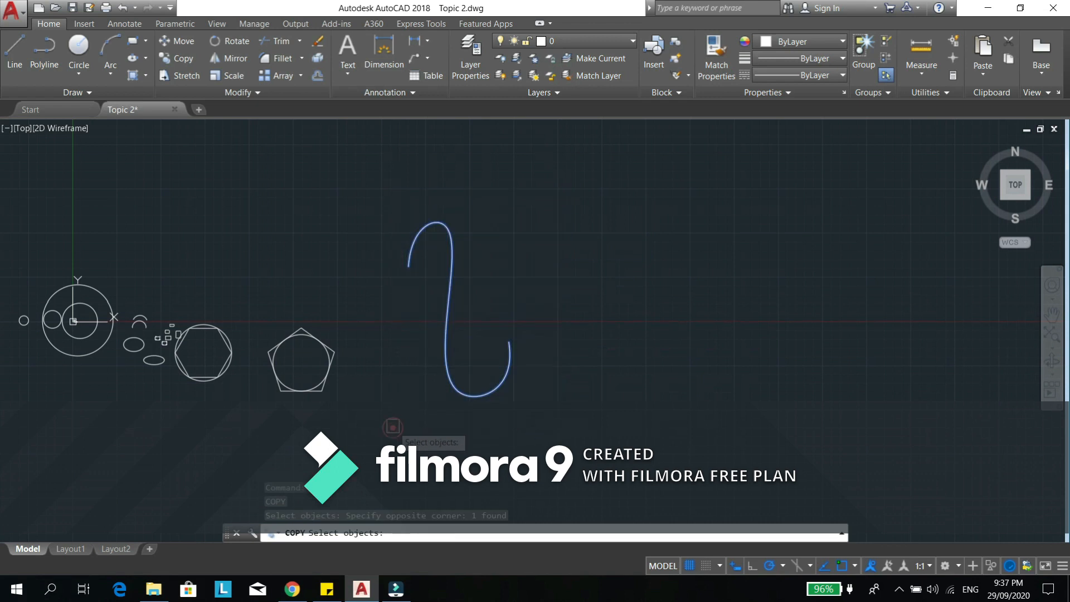
pyautogui.press('Return')
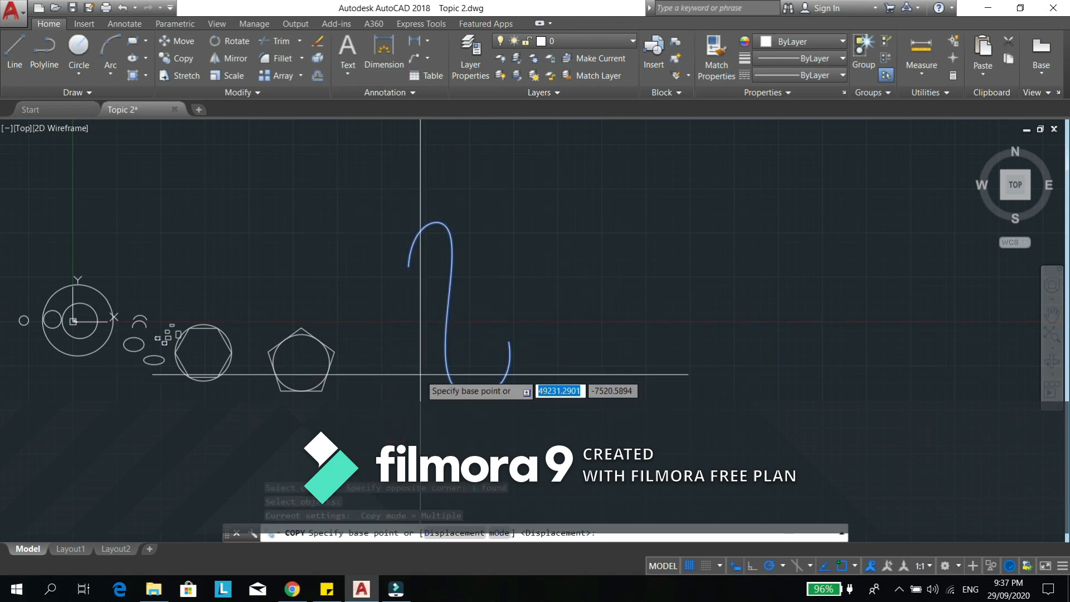
pyautogui.click(446, 322)
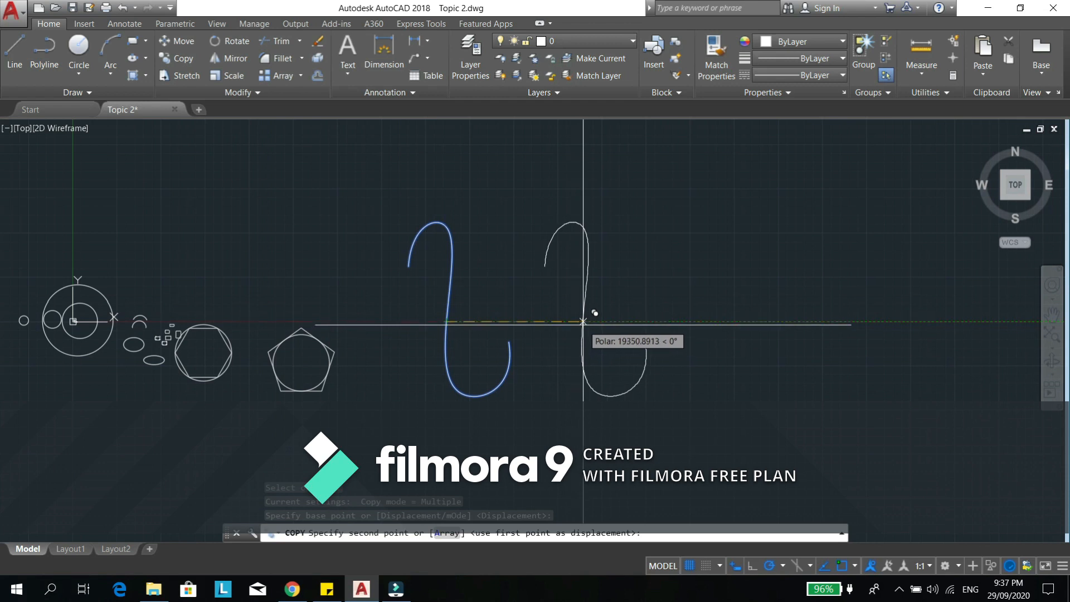
pyautogui.click(583, 322)
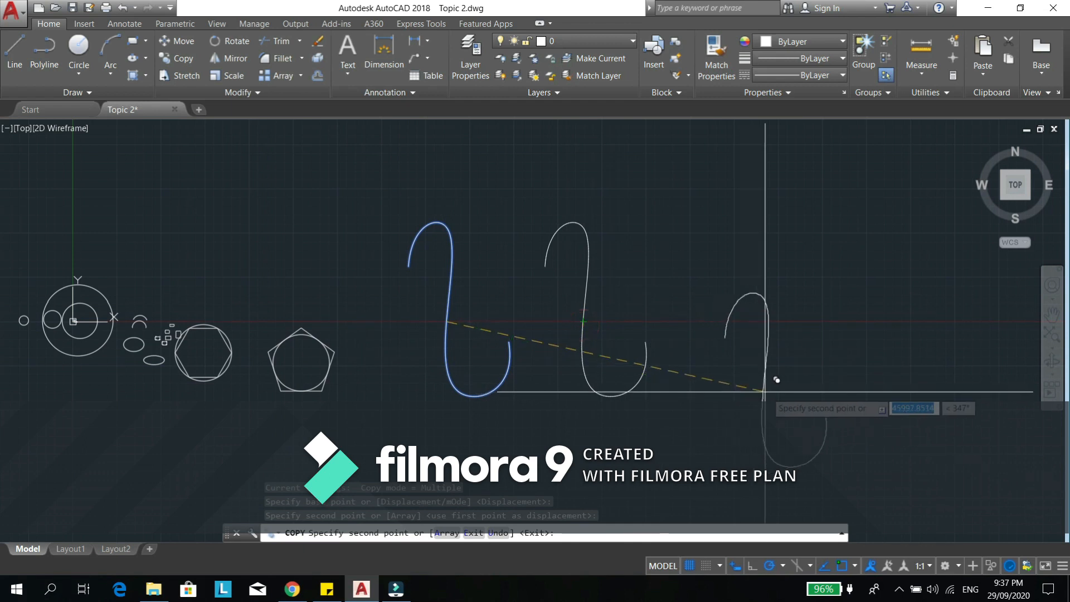
pyautogui.click(723, 322)
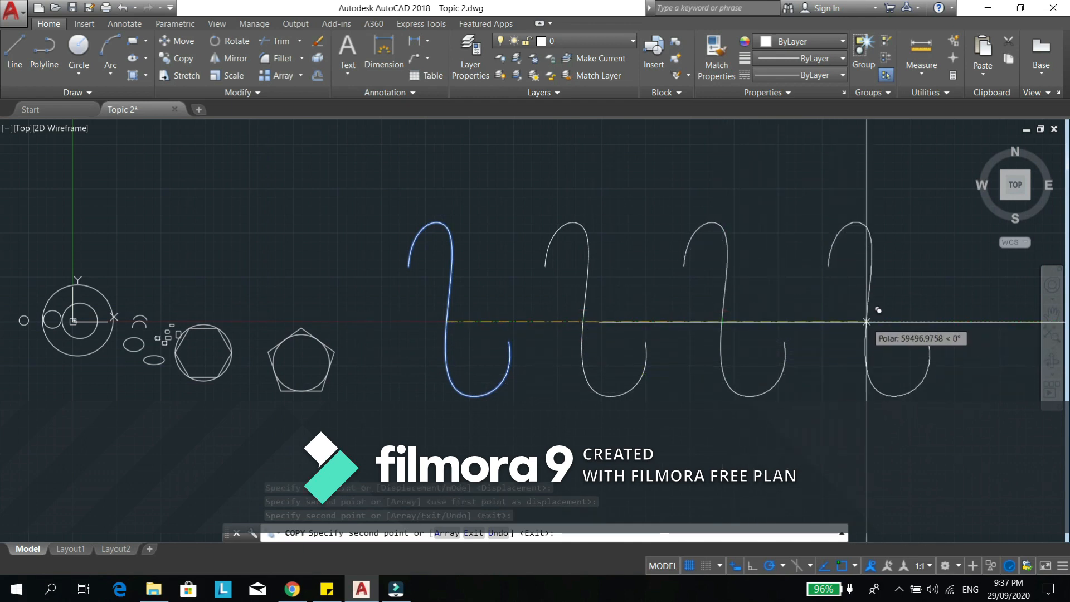
pyautogui.click(867, 322)
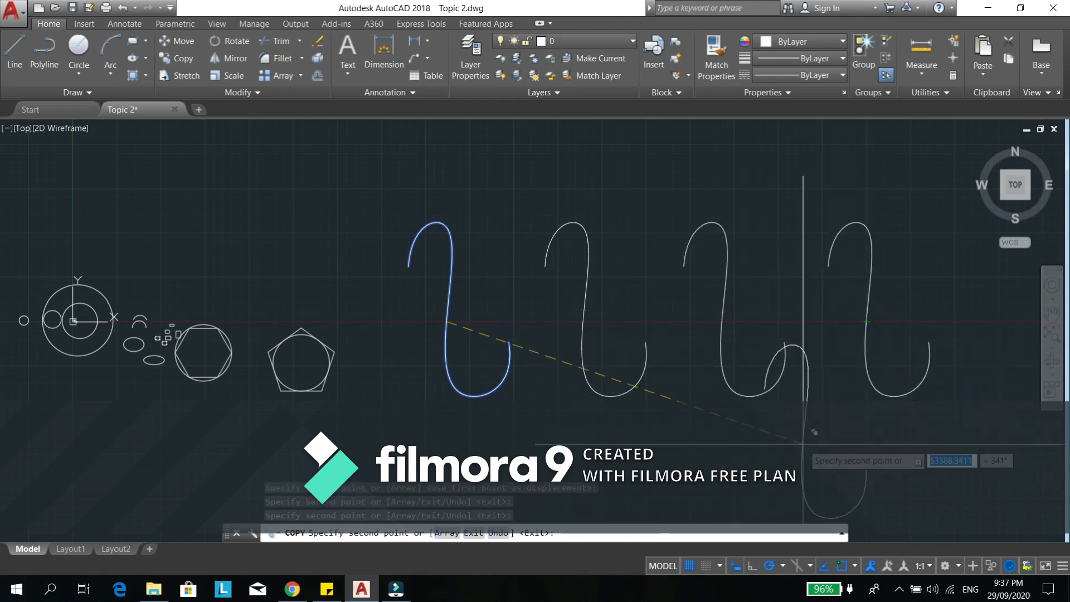
pyautogui.press('Escape')
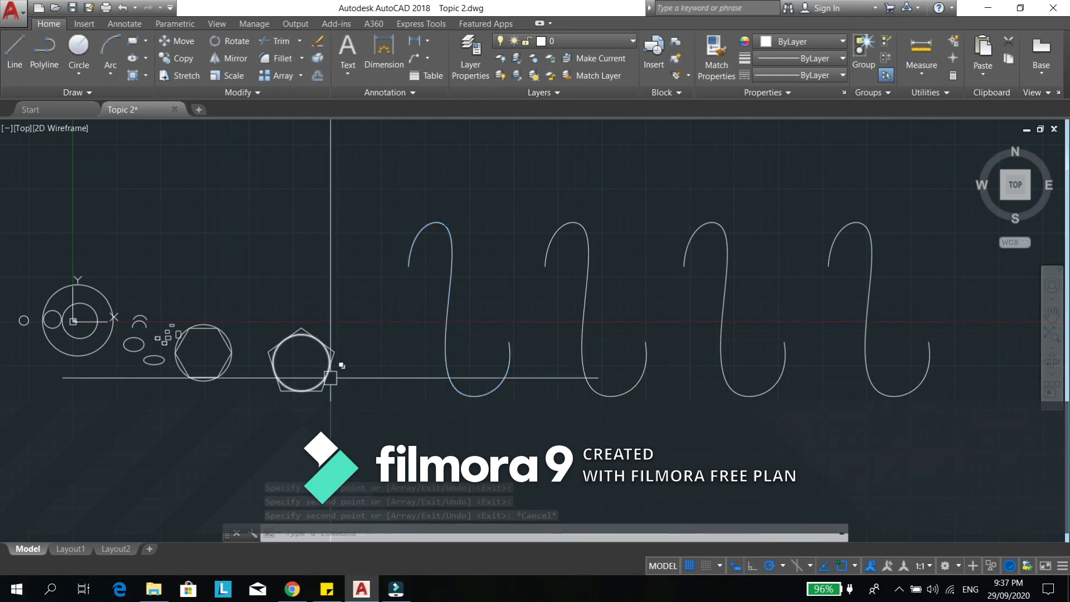
# - Copy the leftmost S-shaped curve 10000 units straight up, using a point at its bottom as base point
pyautogui.moveTo(336, 371); pyautogui.dragTo(396, 374, button='middle')
pyautogui.write('co')
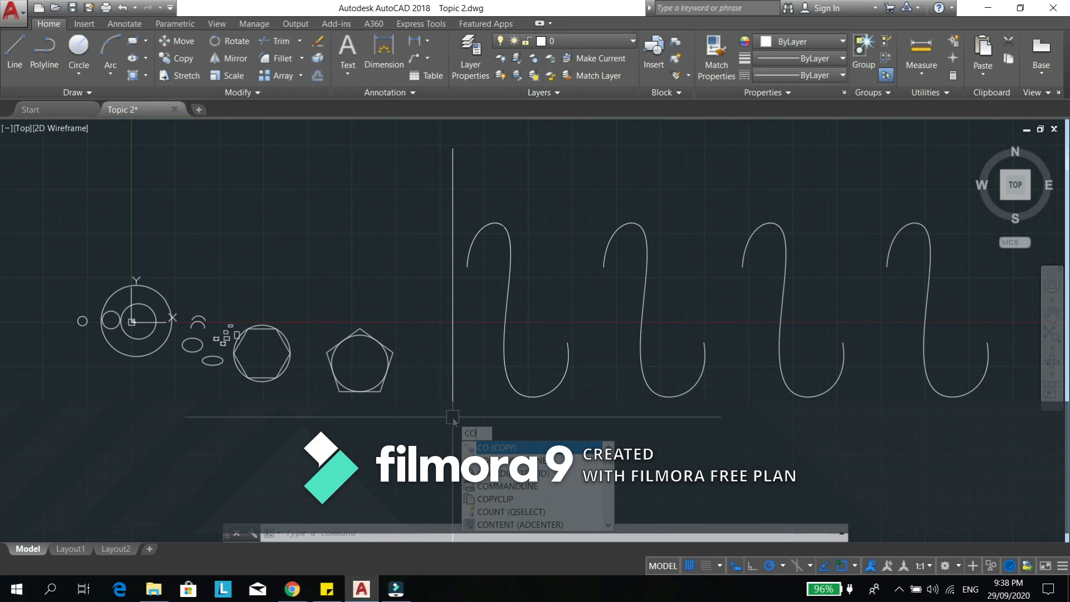
pyautogui.press('Return')
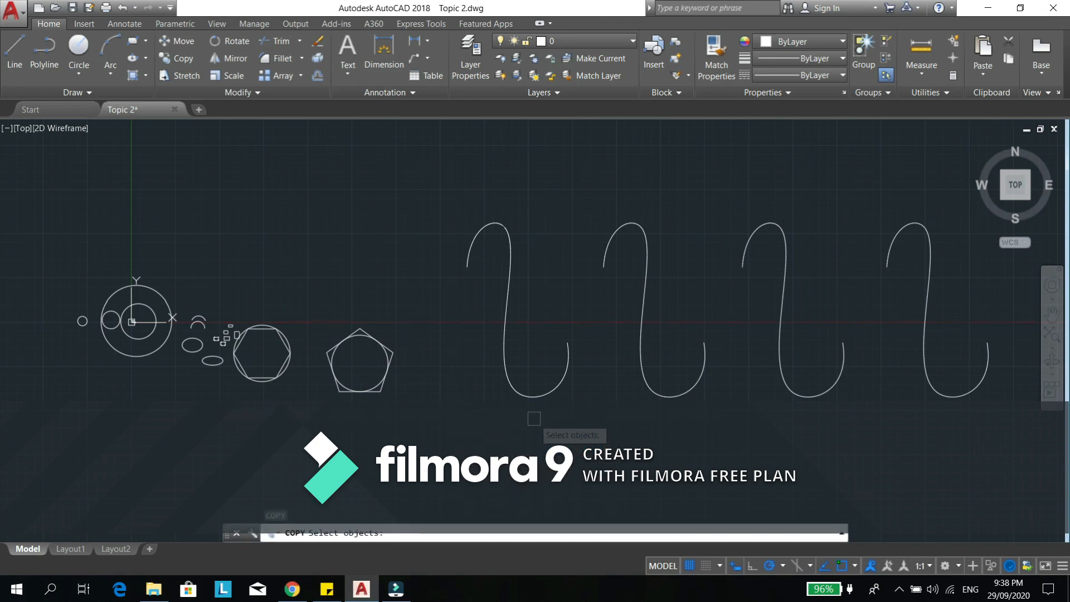
pyautogui.click(537, 398)
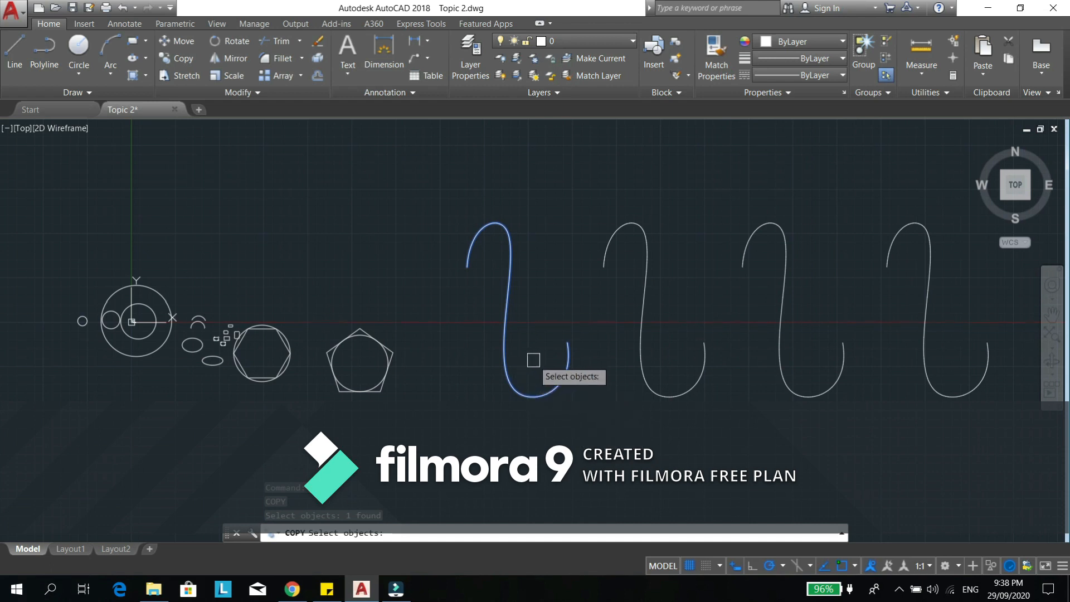
pyautogui.press('Return')
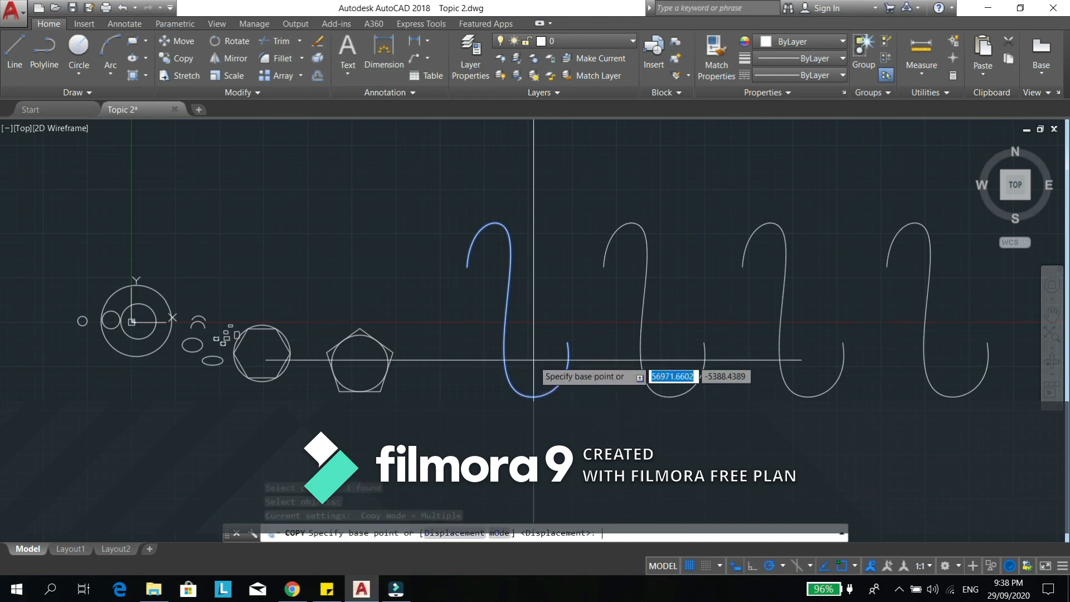
pyautogui.click(527, 392)
pyautogui.scroll(-2, 523, 342)
pyautogui.scroll(-2, 524, 341)
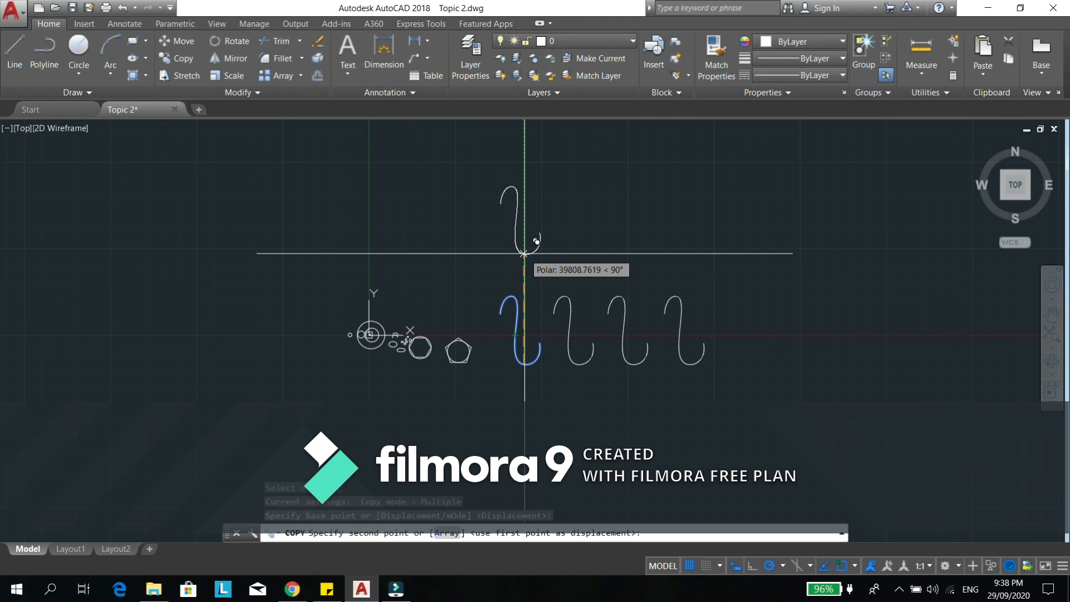
pyautogui.write('10000')
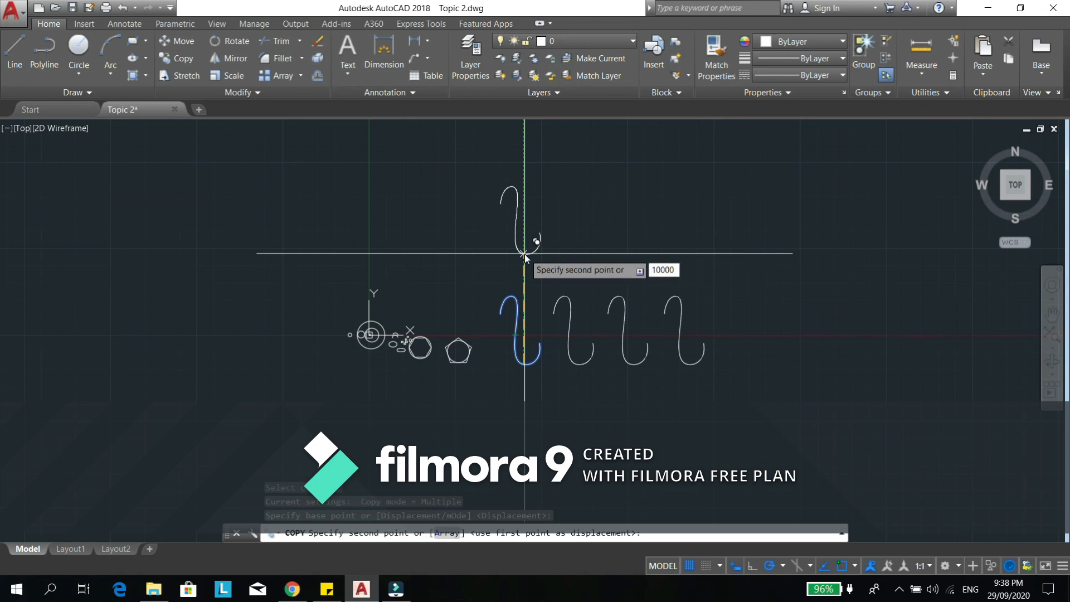
pyautogui.press('Return')
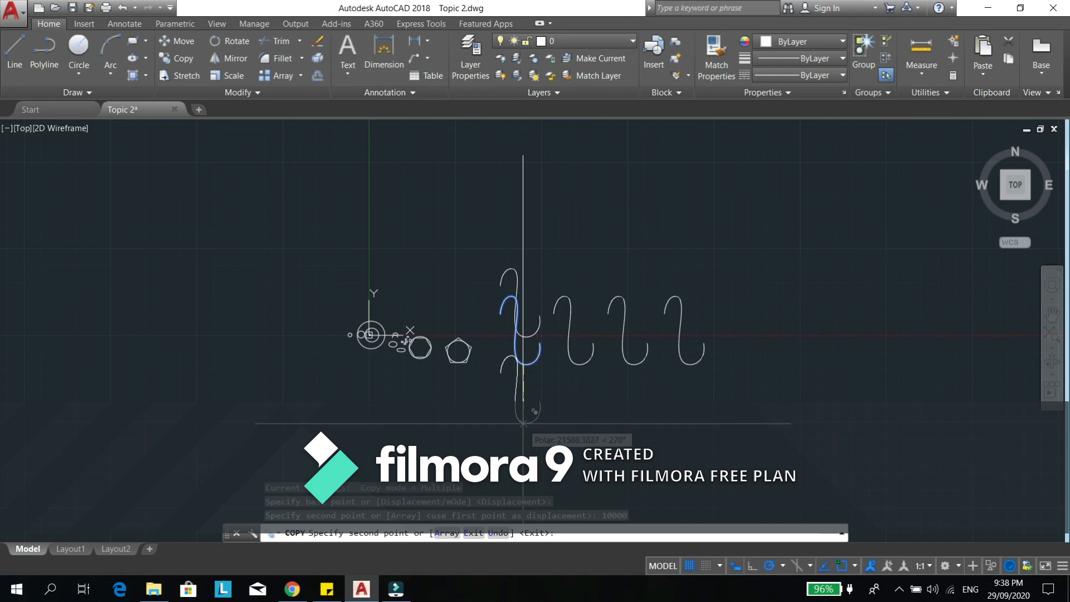
pyautogui.press('Escape')
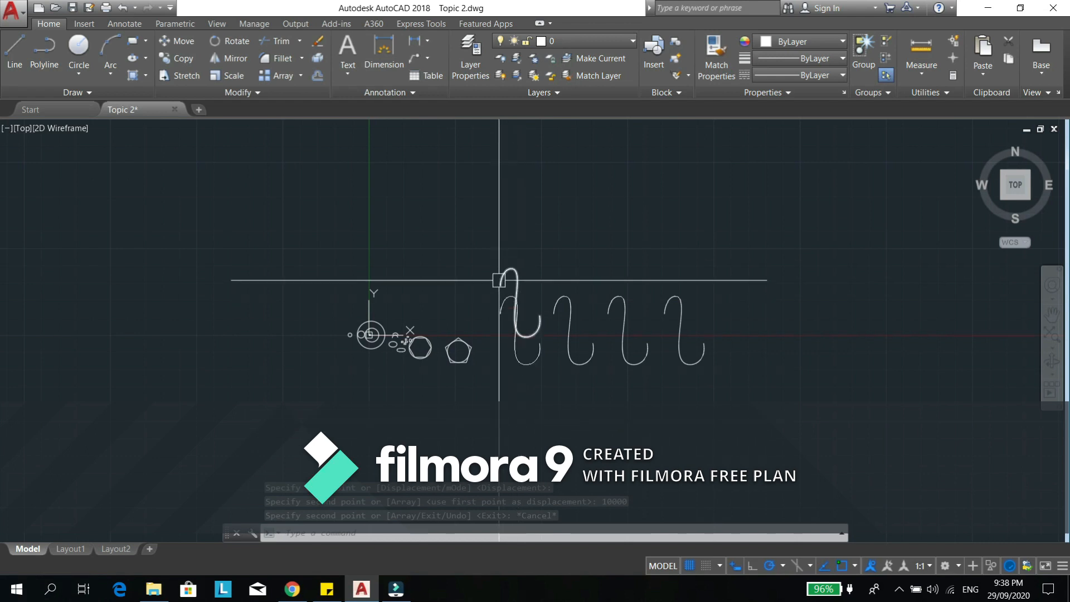
pyautogui.scroll(3, 529, 329)
pyautogui.moveTo(526, 380); pyautogui.dragTo(522, 329, button='middle')
pyautogui.click(522, 329)
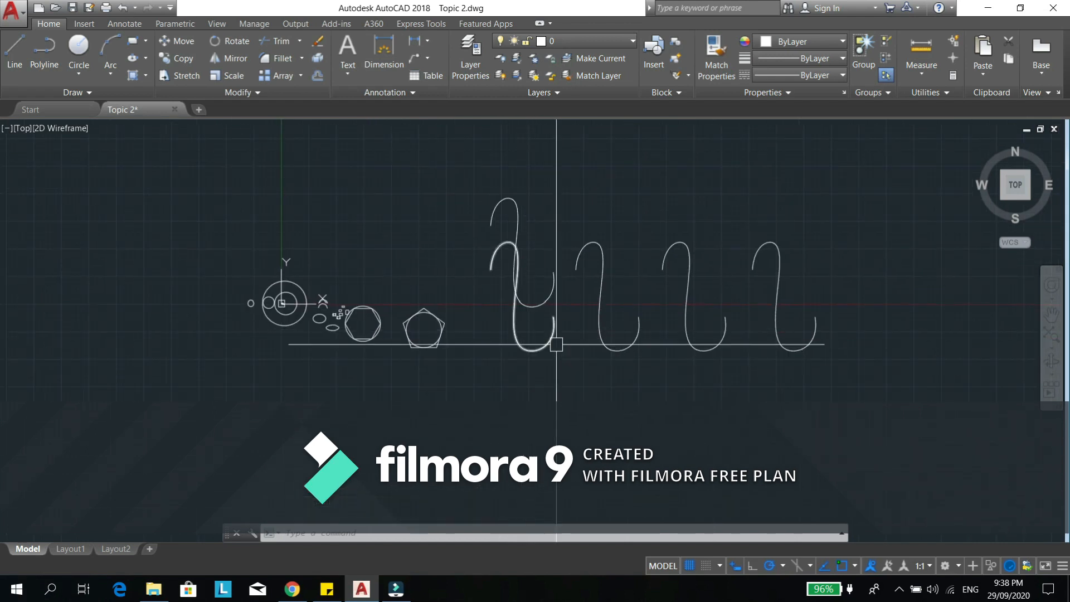
pyautogui.click(530, 349)
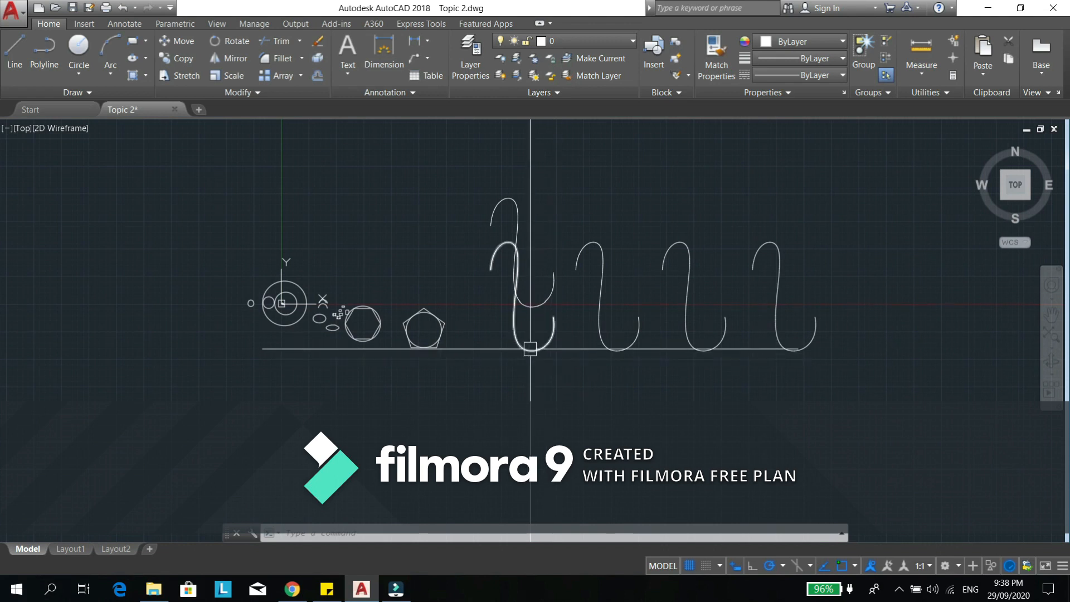
pyautogui.click(530, 349)
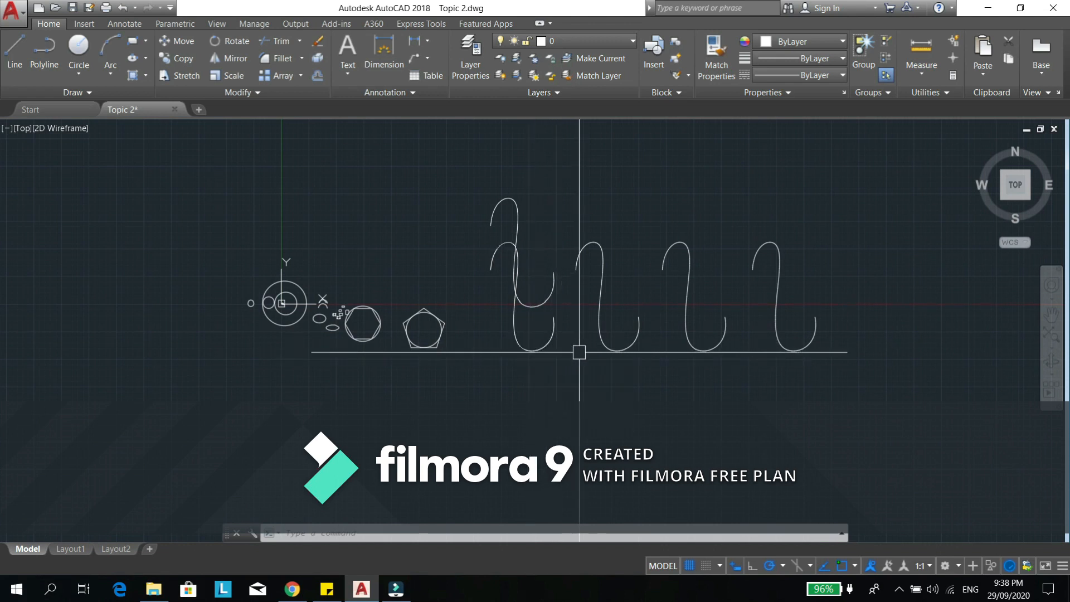
# - Copy the original S-shaped curve once straight down in Single copy mode, using its lower-right endpoint as base point
pyautogui.write('co')
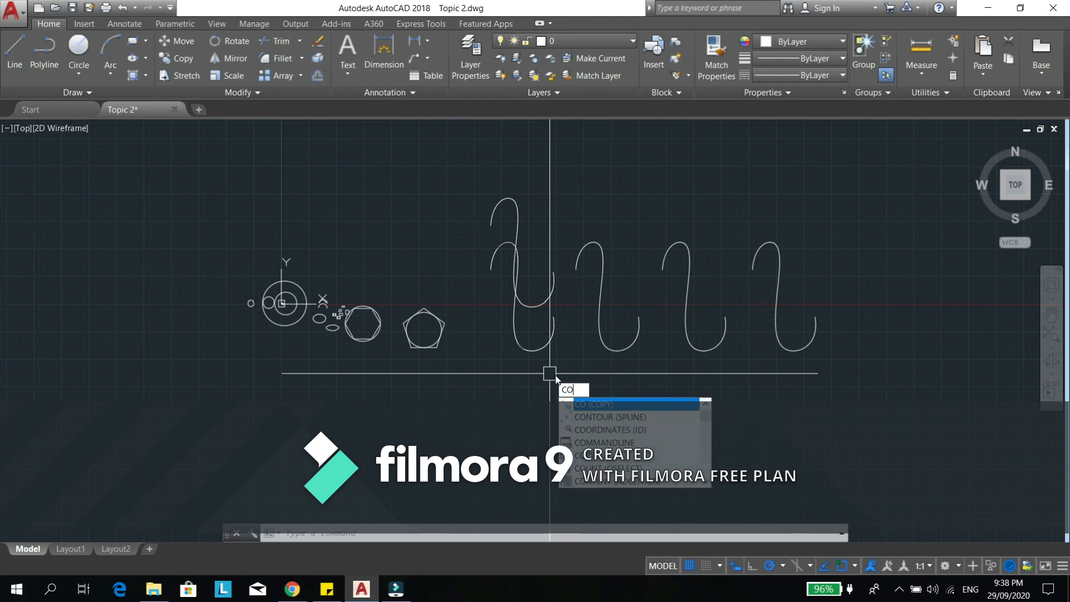
pyautogui.press('Return')
pyautogui.click(537, 352)
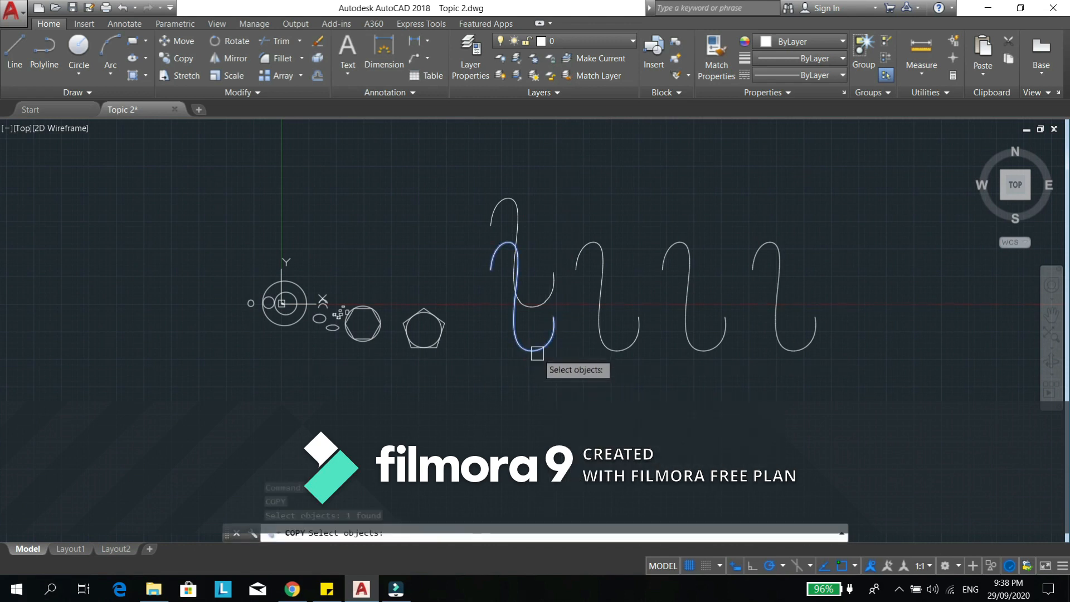
pyautogui.press('Return')
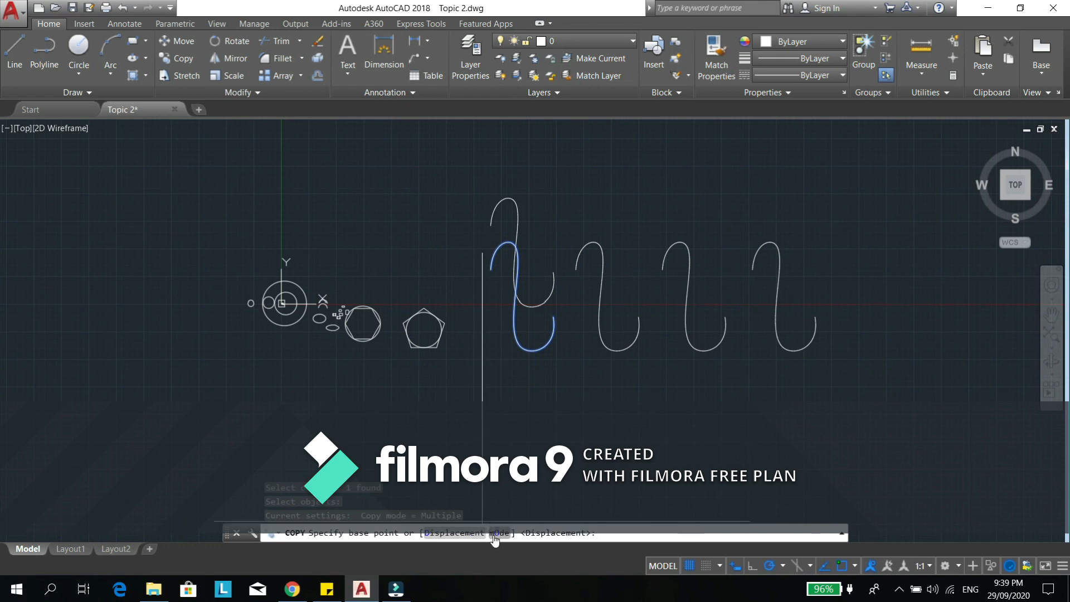
pyautogui.write('o')
pyautogui.press('Return')
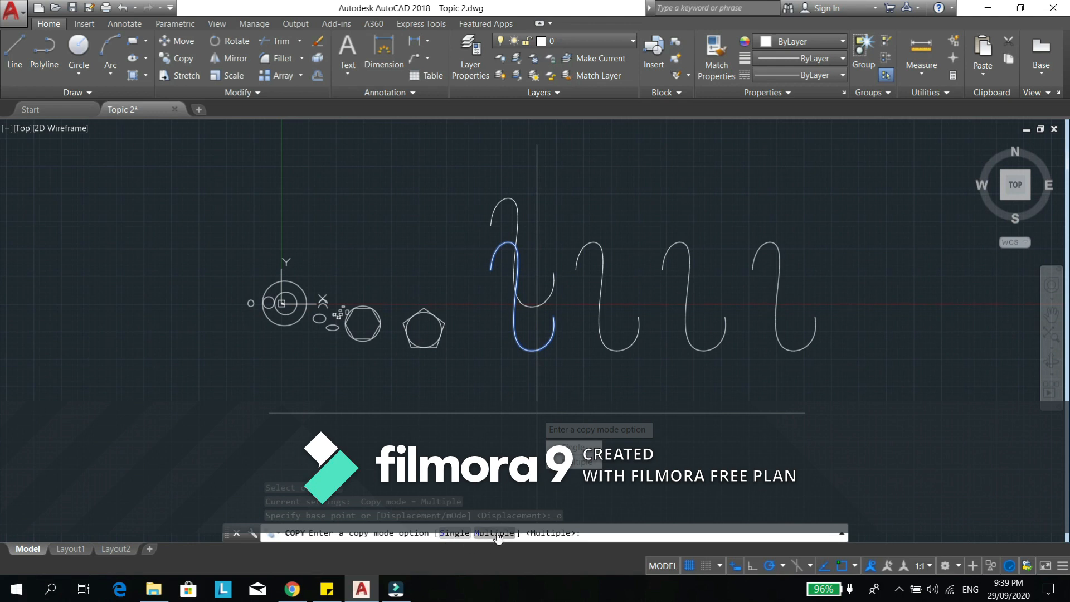
pyautogui.click(455, 532)
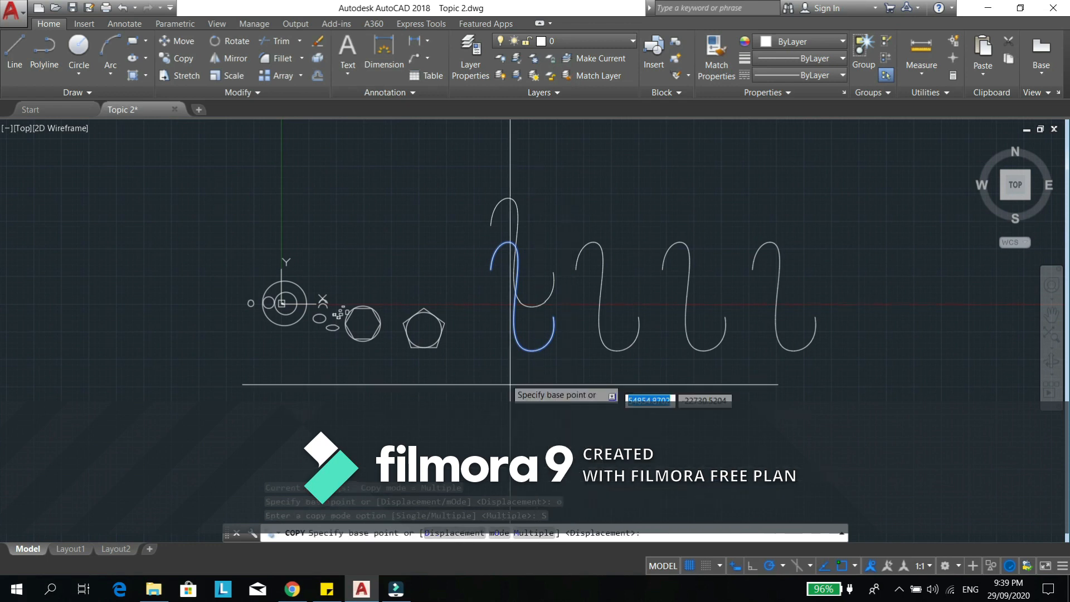
pyautogui.click(554, 317)
pyautogui.click(554, 426)
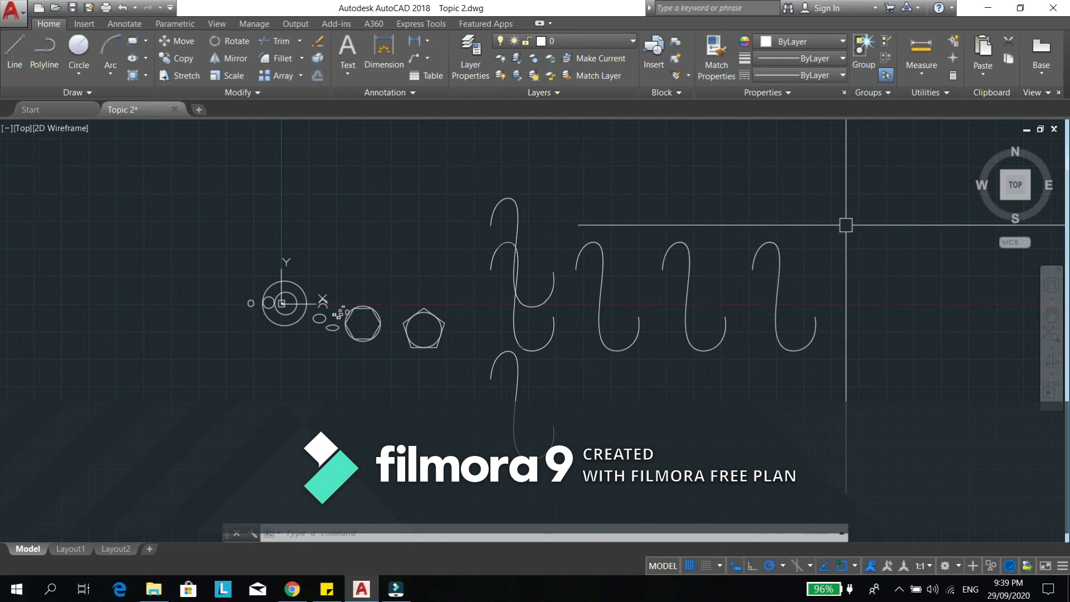
# - Copy the original S-shaped curve in Multiple copy mode by its lower-right endpoint, placing two copies in a row below and to the right
pyautogui.moveTo(596, 371)
pyautogui.mouseDown(button='middle')
pyautogui.moveTo(528, 336)
pyautogui.moveTo(560, 353)
pyautogui.mouseUp(button='middle')
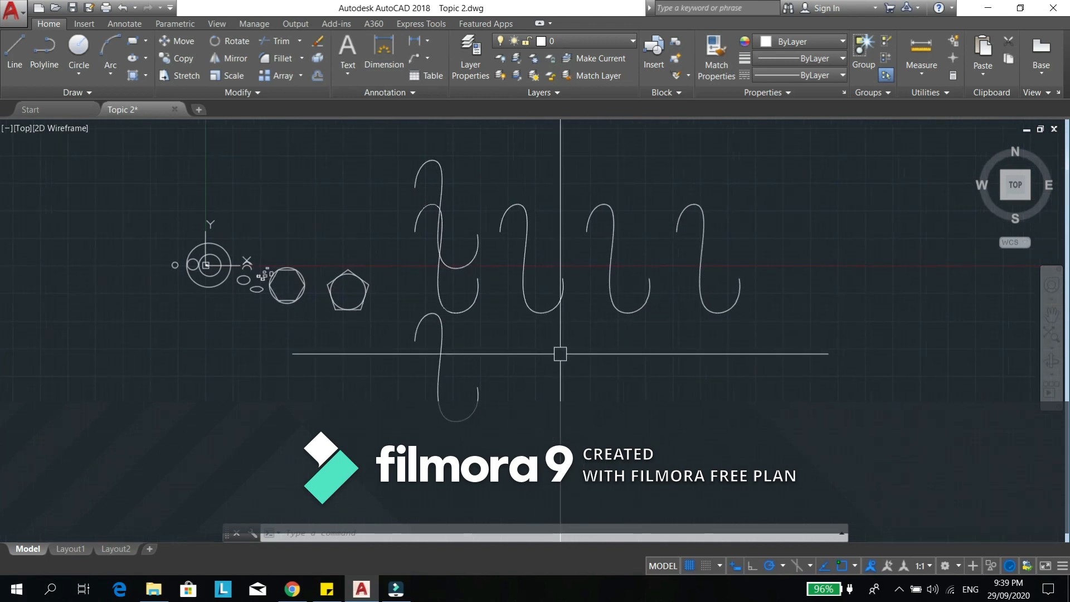
pyautogui.write('c')
pyautogui.press('Return')
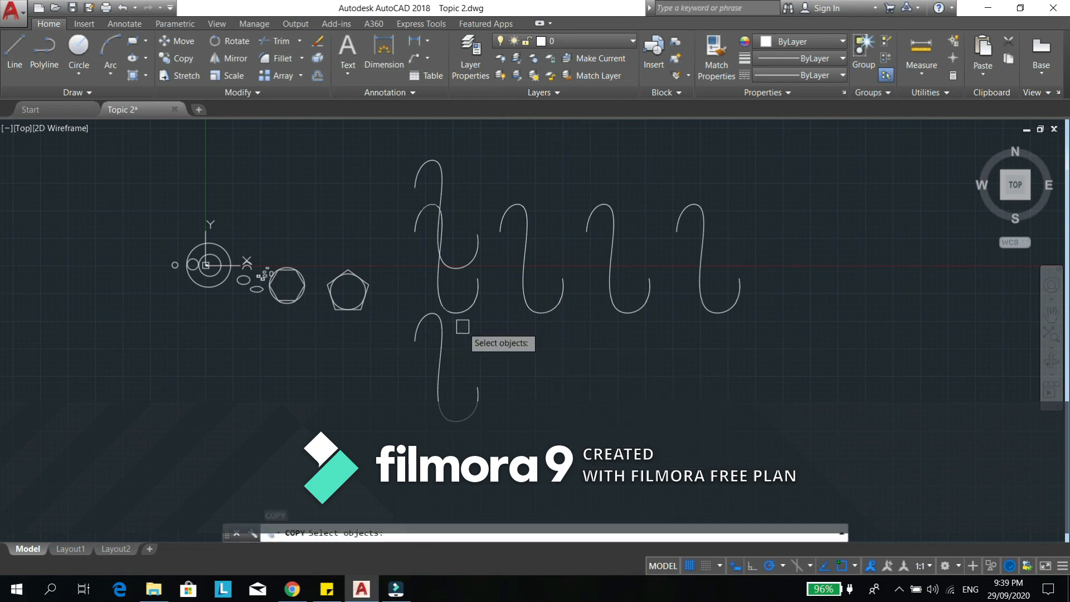
pyautogui.click(465, 307)
pyautogui.press('Return')
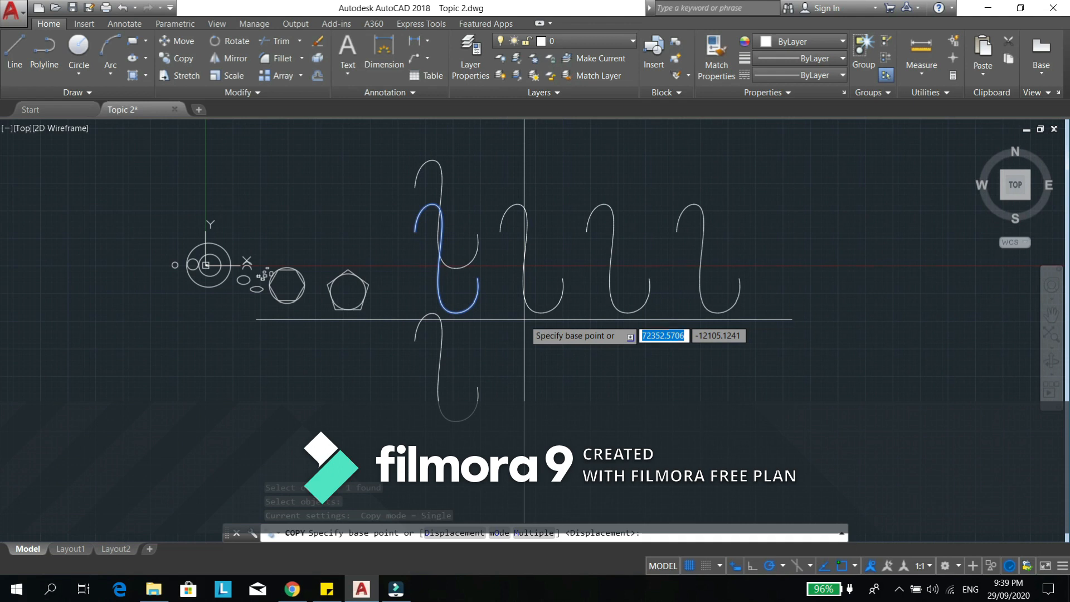
pyautogui.write('o')
pyautogui.press('Return')
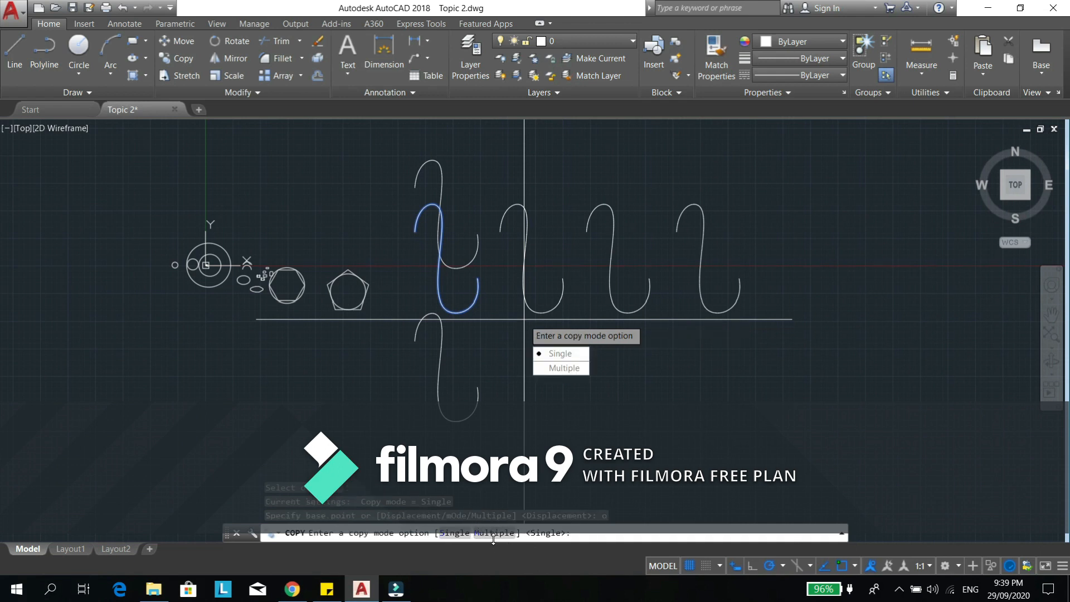
pyautogui.write('m')
pyautogui.press('Return')
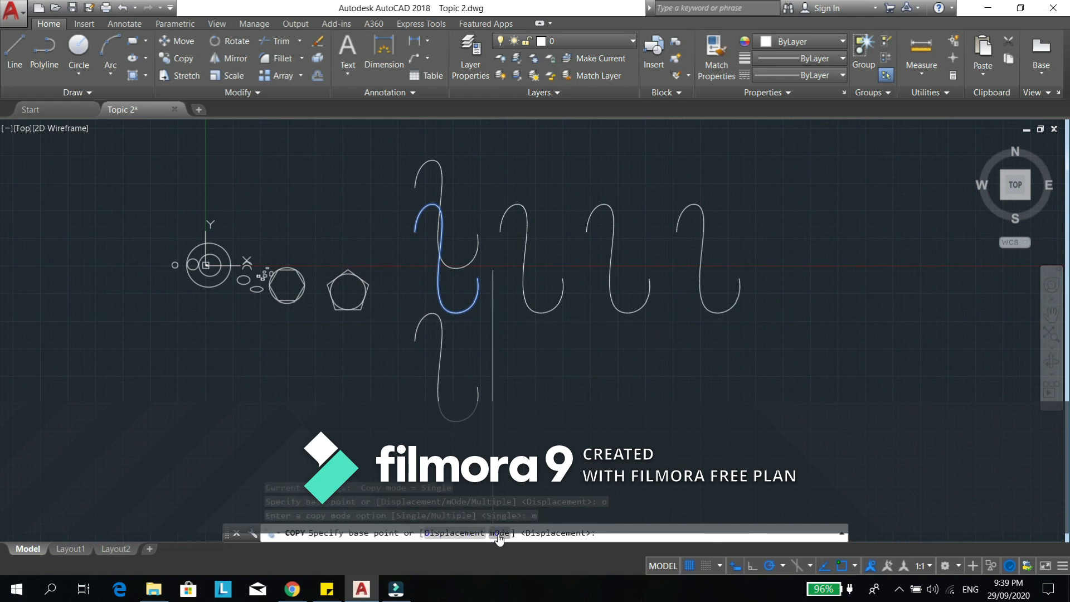
pyautogui.click(478, 279)
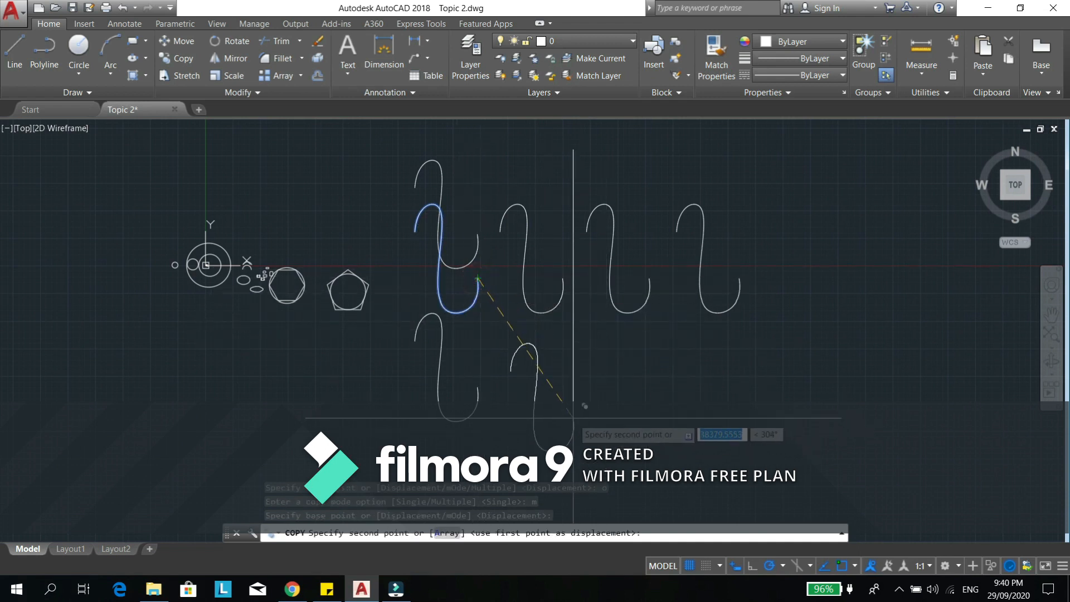
pyautogui.click(683, 422)
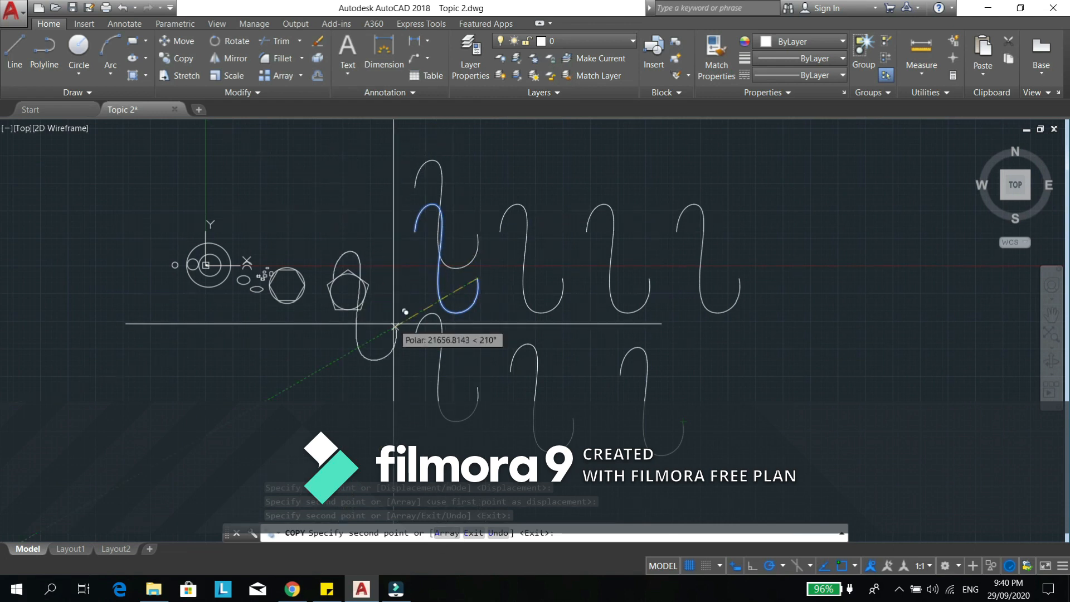
# - Array the original S-shaped curve within the Copy command as 5 items spaced 3000 units apart at 225°
pyautogui.write('a')
pyautogui.press('Return')
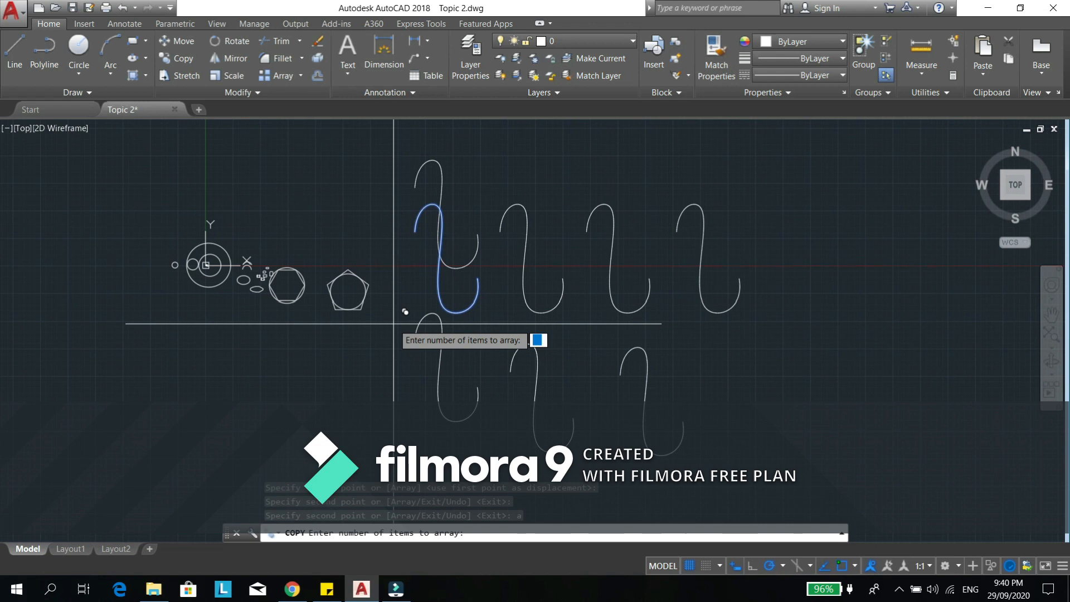
pyautogui.write('5')
pyautogui.press('Return')
pyautogui.scroll(-2, 352, 307)
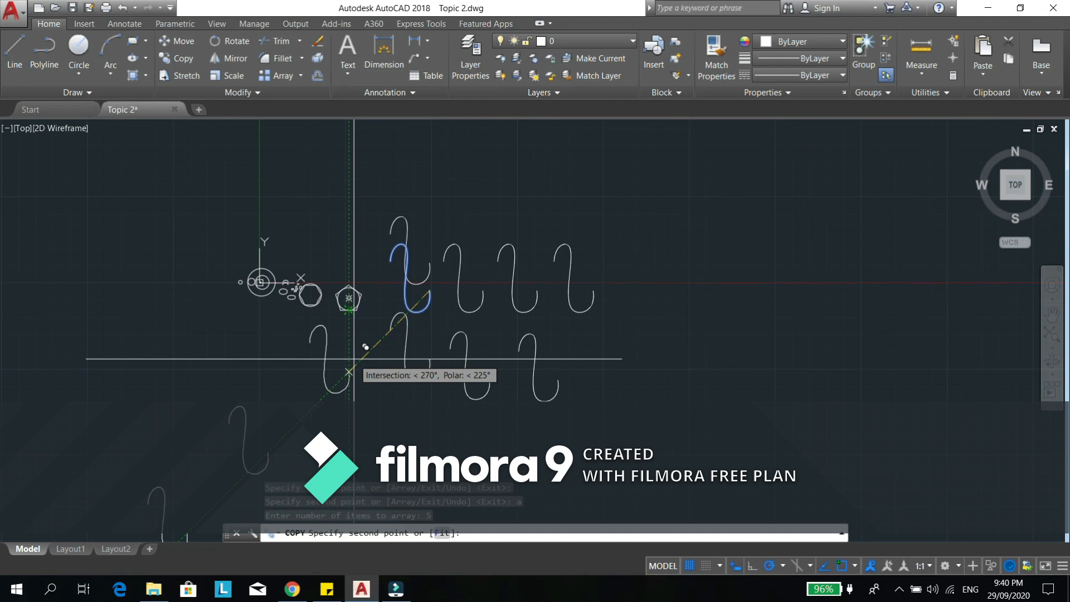
pyautogui.write('3000')
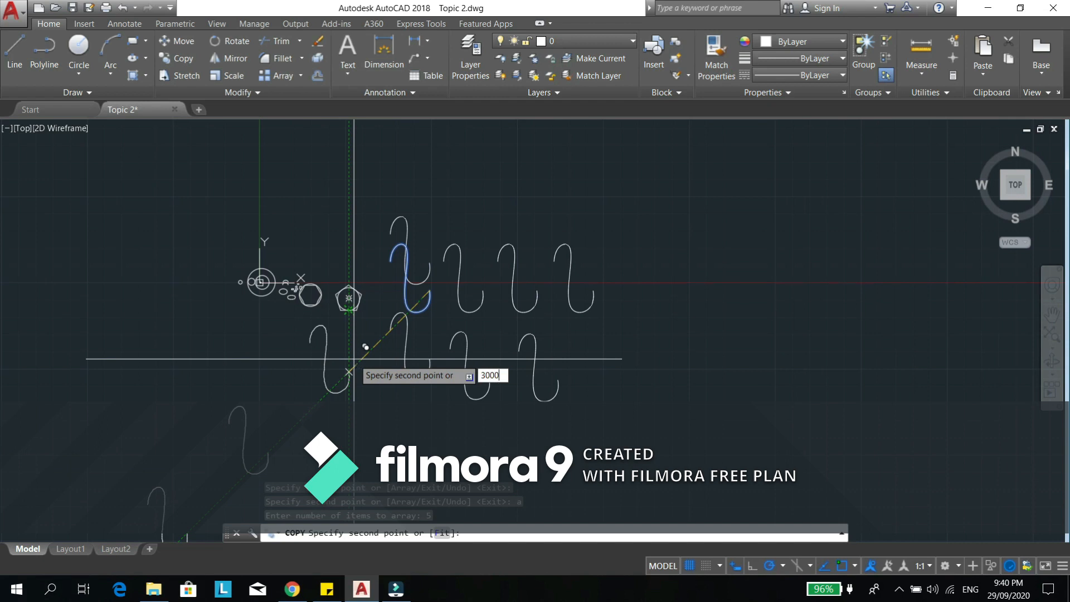
pyautogui.press('Return')
pyautogui.scroll(5, 365, 346)
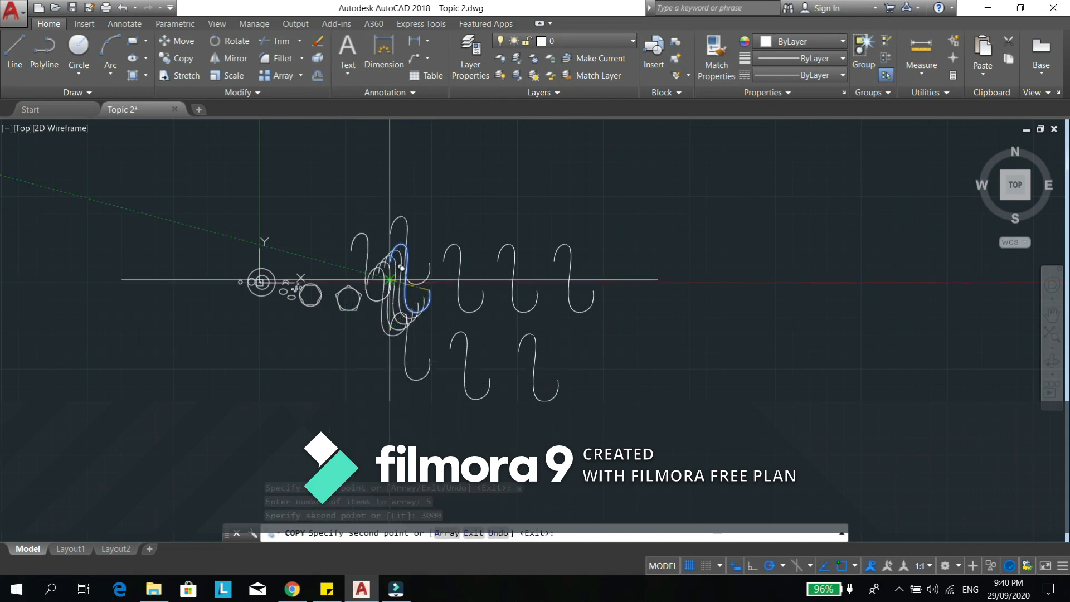
pyautogui.press('Escape')
# - Draw a horizontal line about 8,399 units long in the empty area above the hexagon and pentagon
pyautogui.scroll(2, 428, 297)
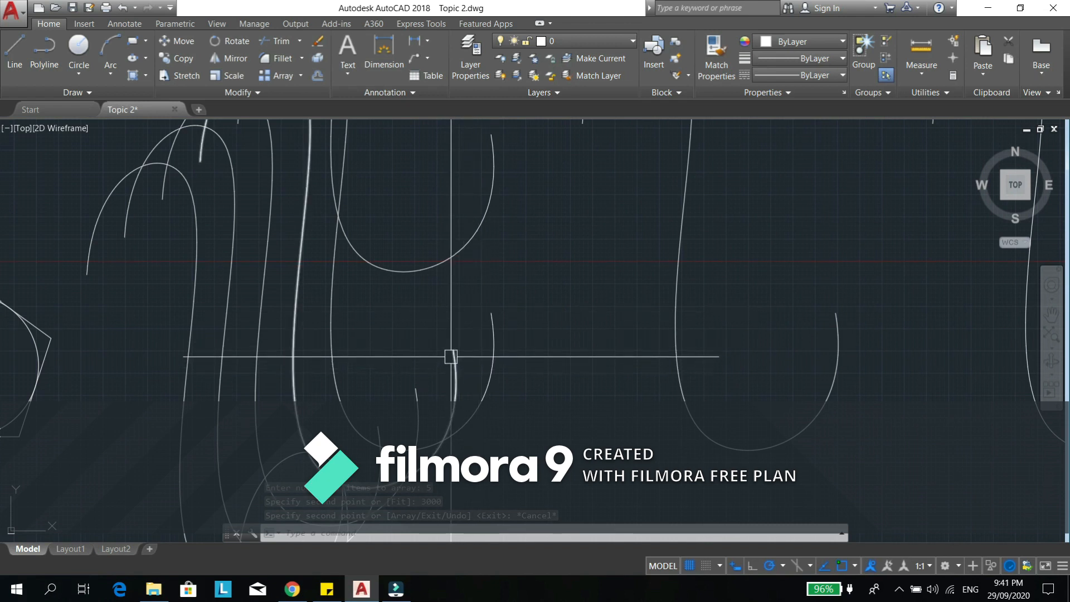
pyautogui.scroll(-2, 452, 353)
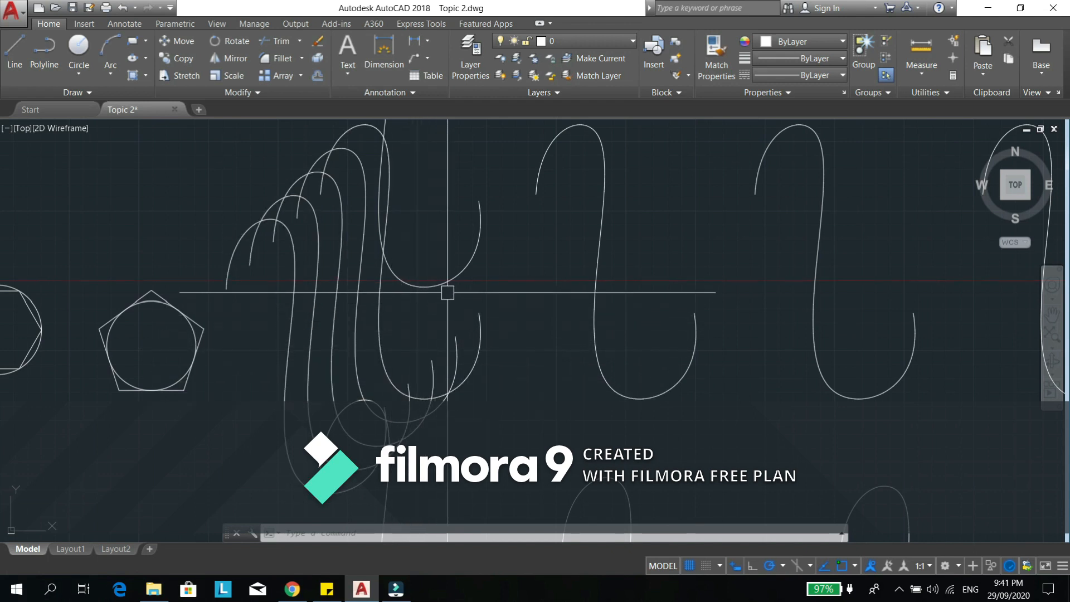
pyautogui.scroll(-2, 444, 293)
pyautogui.moveTo(449, 292); pyautogui.dragTo(490, 322, button='middle')
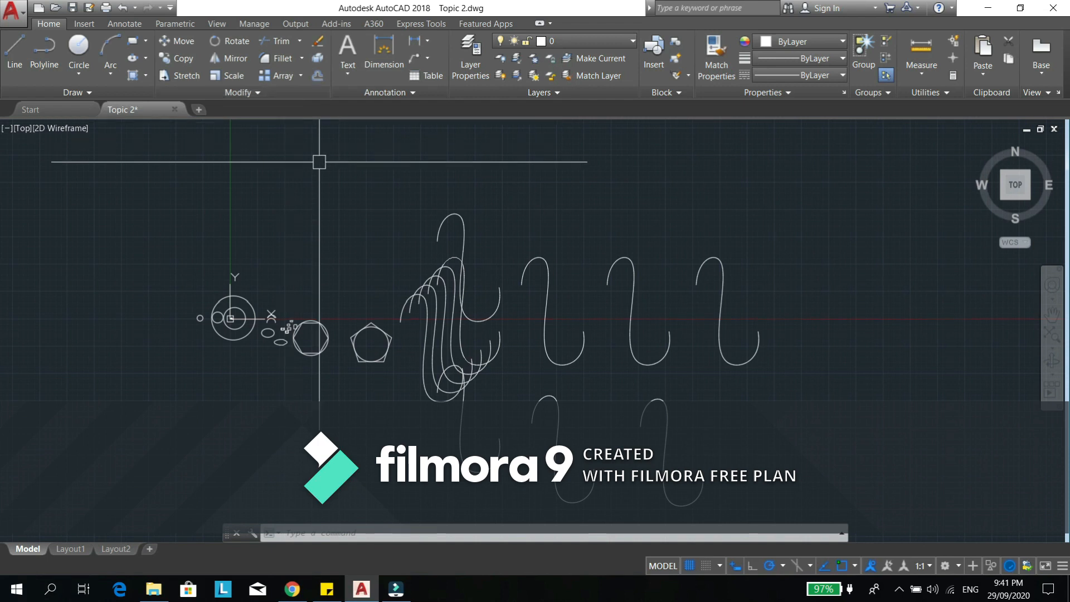
pyautogui.scroll(3, 427, 280)
pyautogui.scroll(5, 427, 281)
pyautogui.write('l')
pyautogui.press('Return')
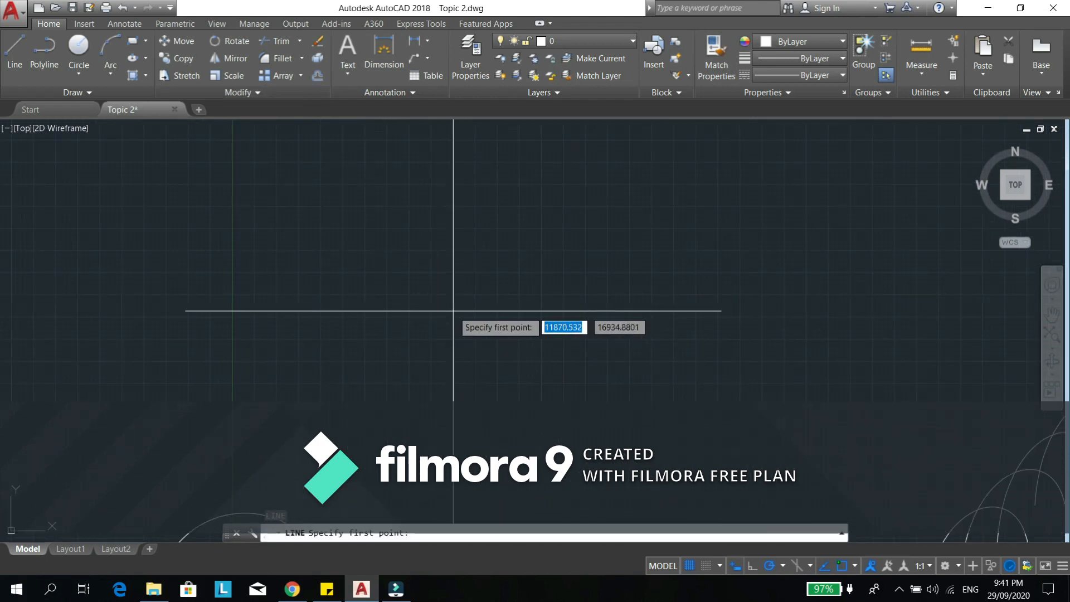
pyautogui.click(382, 282)
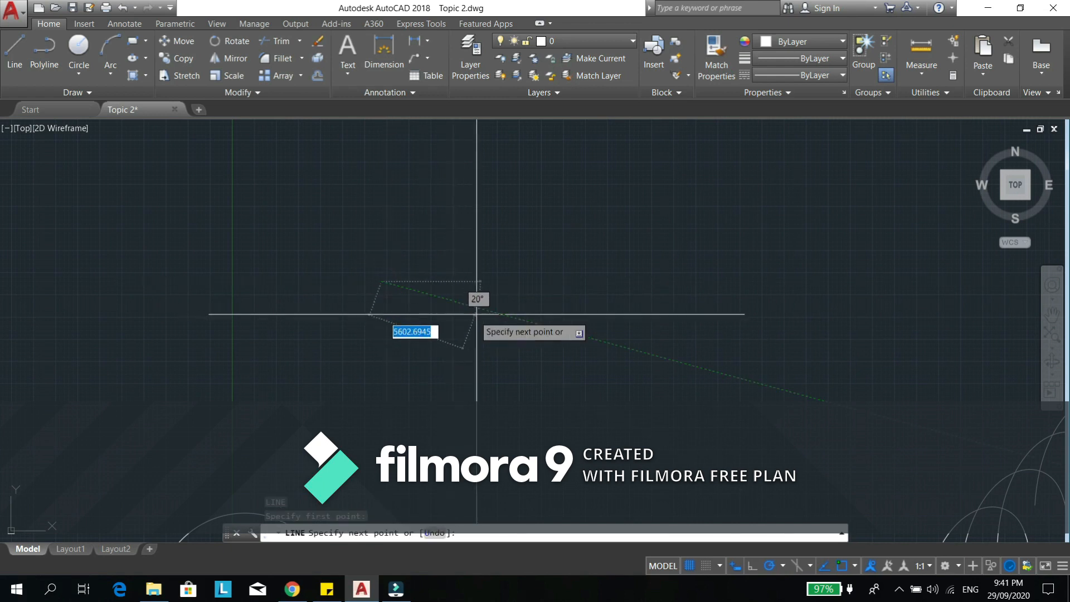
pyautogui.click(529, 283)
pyautogui.press('Escape')
# - Stretch the horizontal line farther to the right at 0°, crossing-selecting its right end and using the right endpoint as base point
pyautogui.moveTo(535, 302); pyautogui.dragTo(523, 301, button='middle')
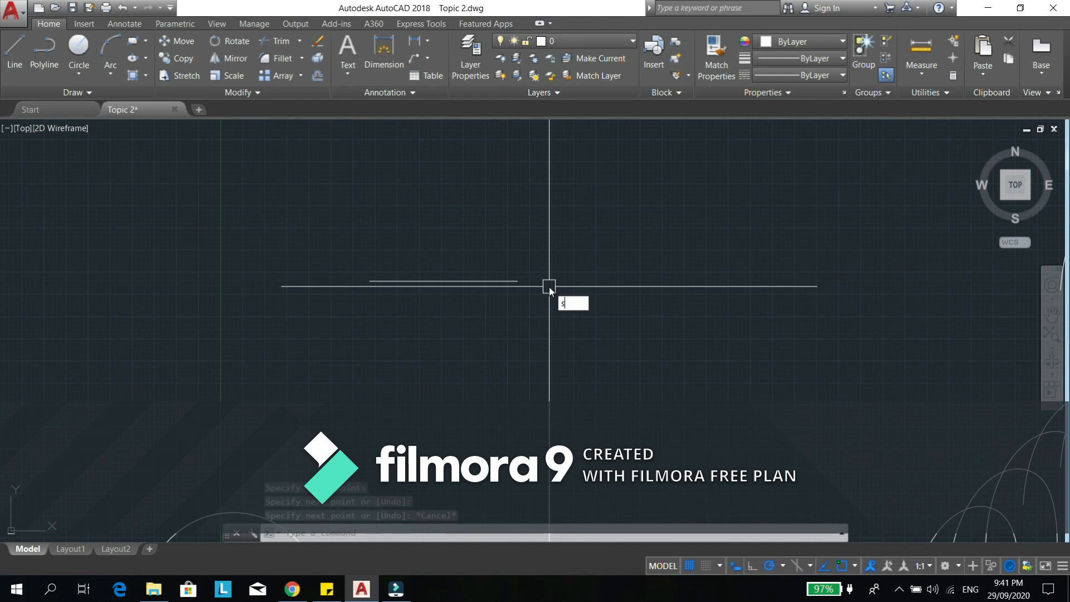
pyautogui.press('Return')
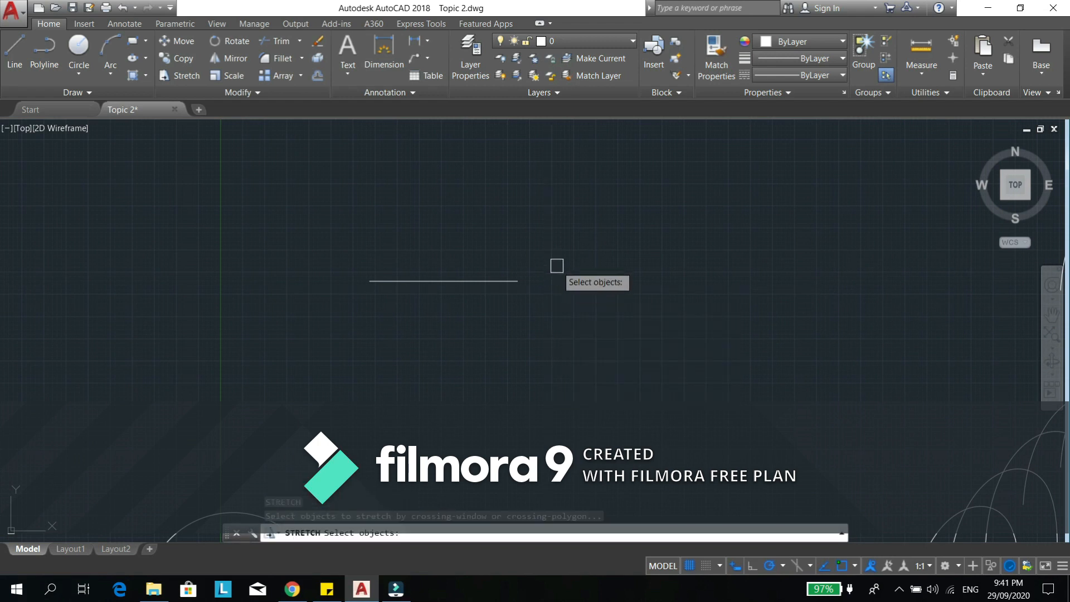
pyautogui.click(554, 239)
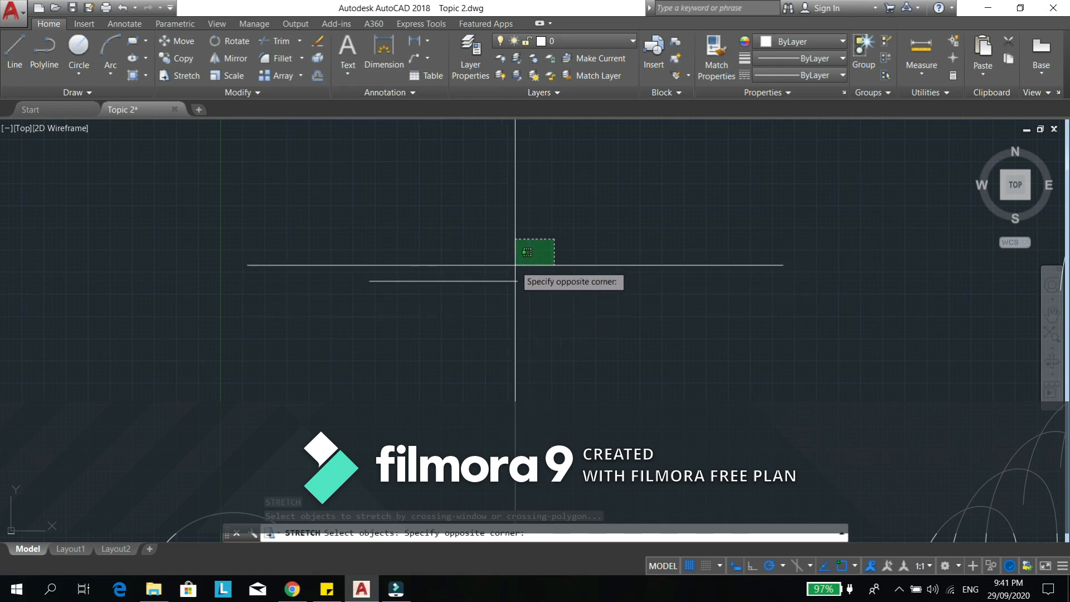
pyautogui.click(501, 309)
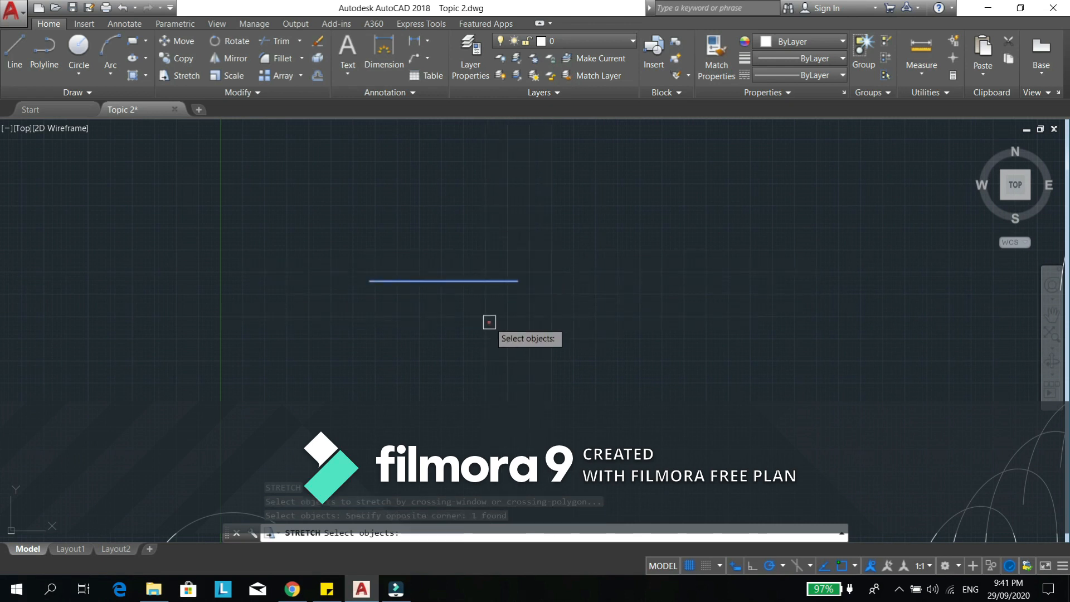
pyautogui.press('Return')
pyautogui.click(517, 281)
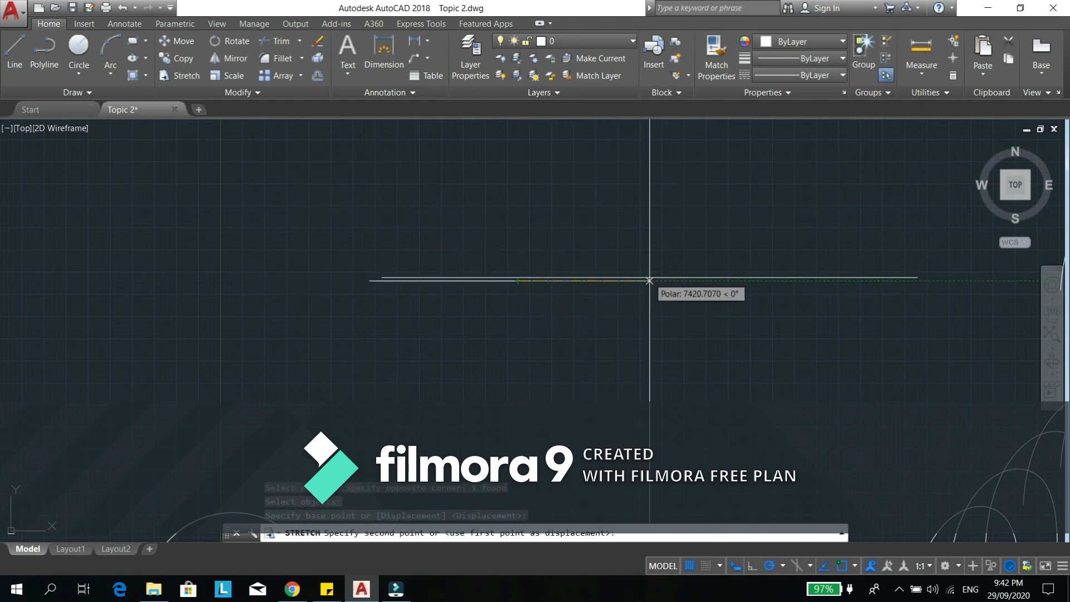
pyautogui.press('Escape')
pyautogui.press('Escape')
# - Draw a rectangle in the empty space below the stretched line and above the hexagon and pentagon
pyautogui.write('r')
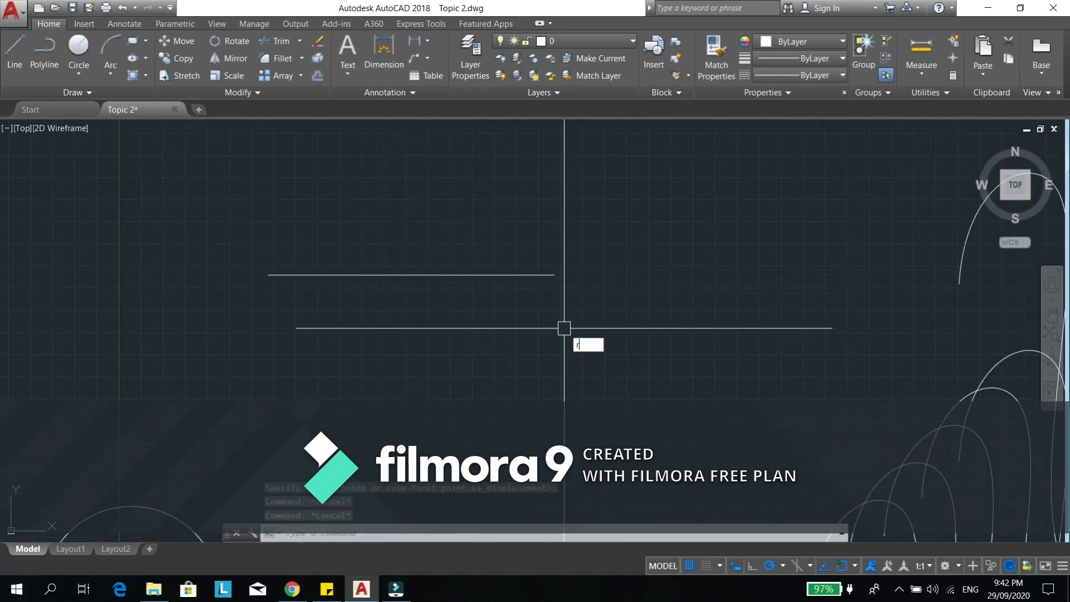
pyautogui.write('ec')
pyautogui.press('Return')
pyautogui.moveTo(560, 375); pyautogui.dragTo(559, 205, button='middle')
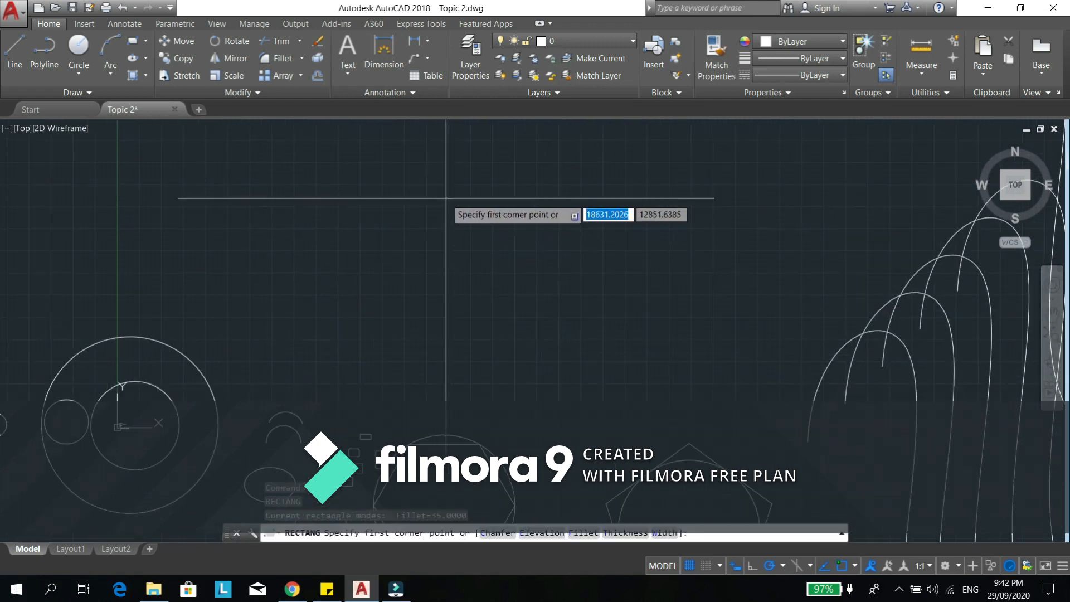
pyautogui.click(444, 180)
pyautogui.click(634, 305)
pyautogui.moveTo(612, 274); pyautogui.dragTo(614, 350, button='middle')
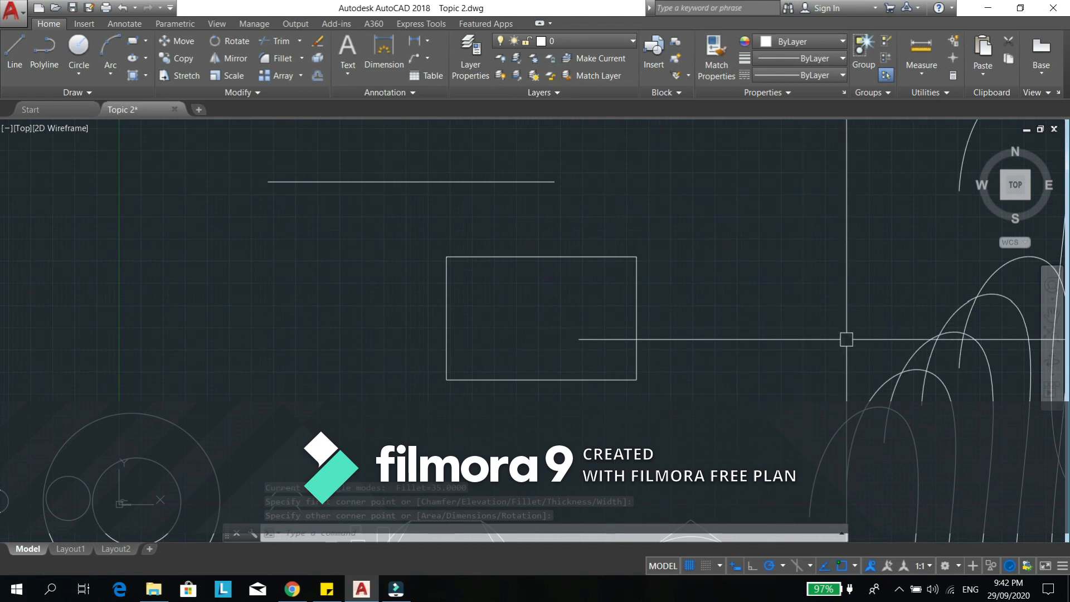
# - Try stretching only the rectangle's upper-right corner inward, down and to the left, and undo that stretch
pyautogui.write('s')
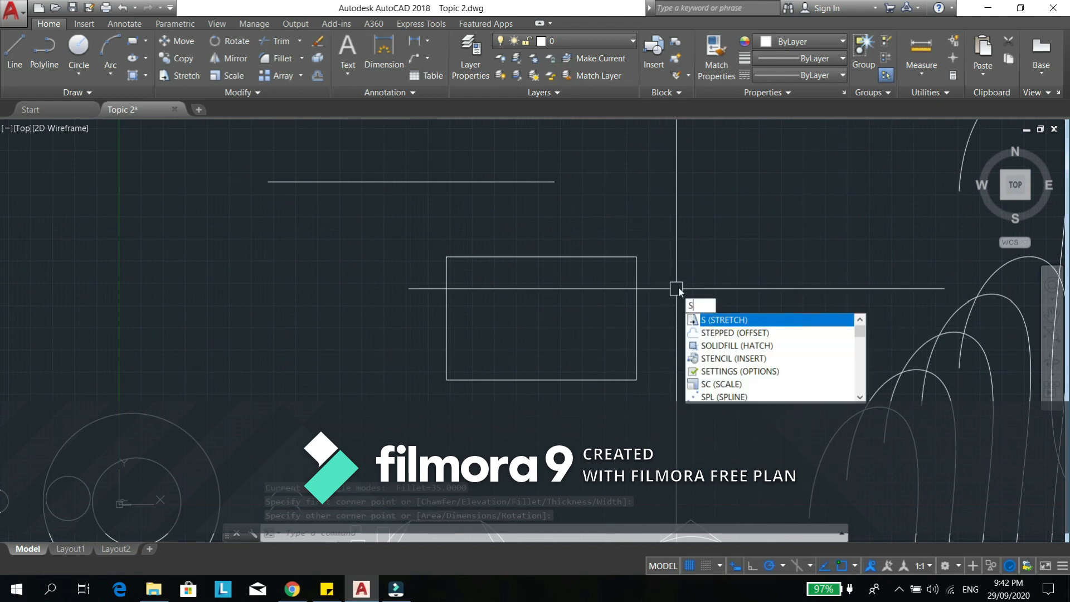
pyautogui.press('Return')
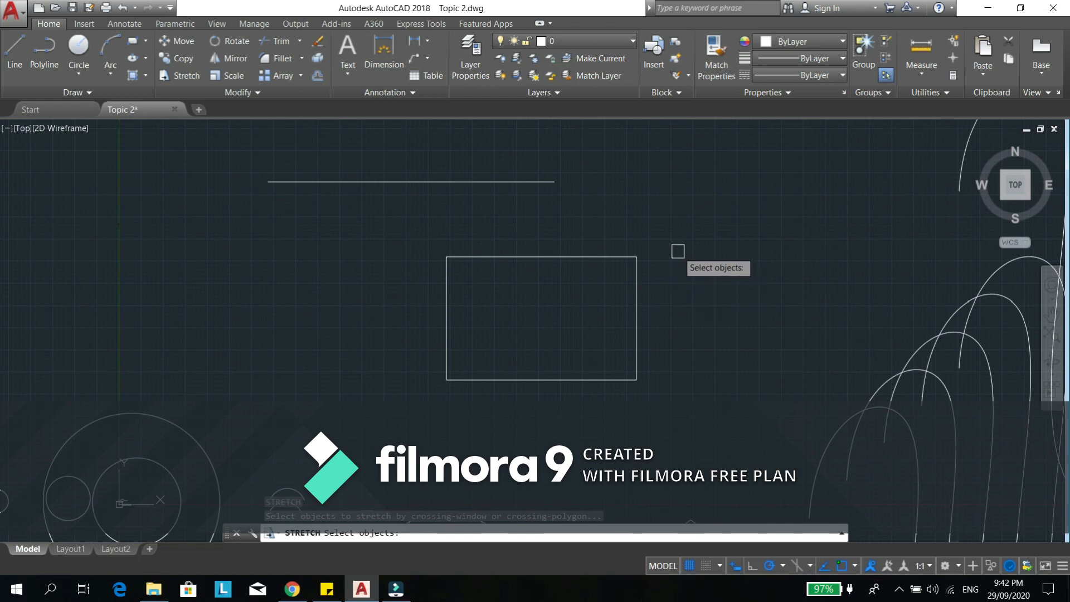
pyautogui.click(666, 230)
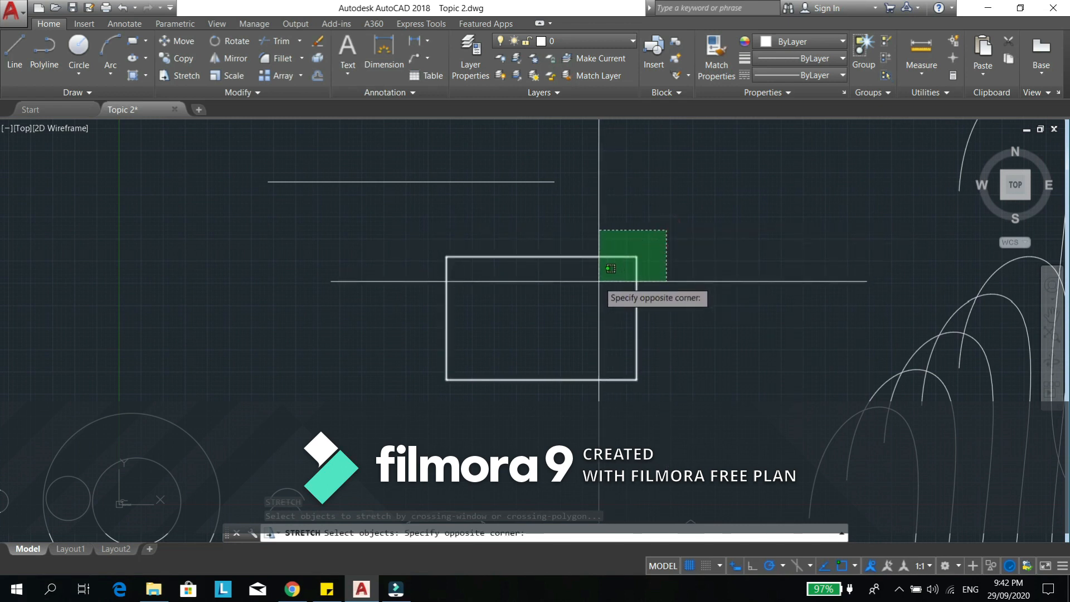
pyautogui.click(599, 281)
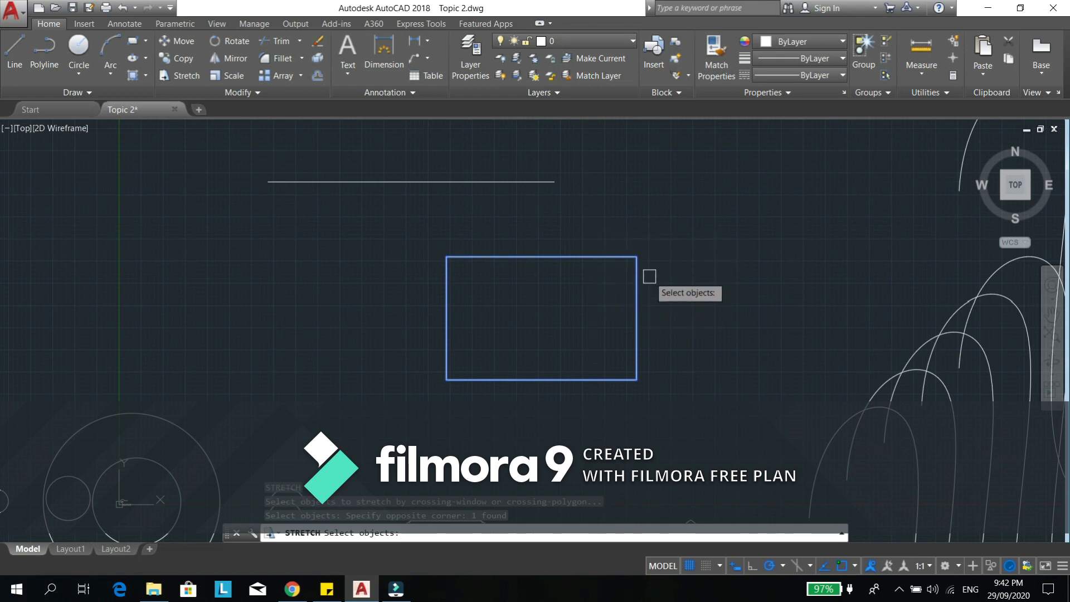
pyautogui.press('Return')
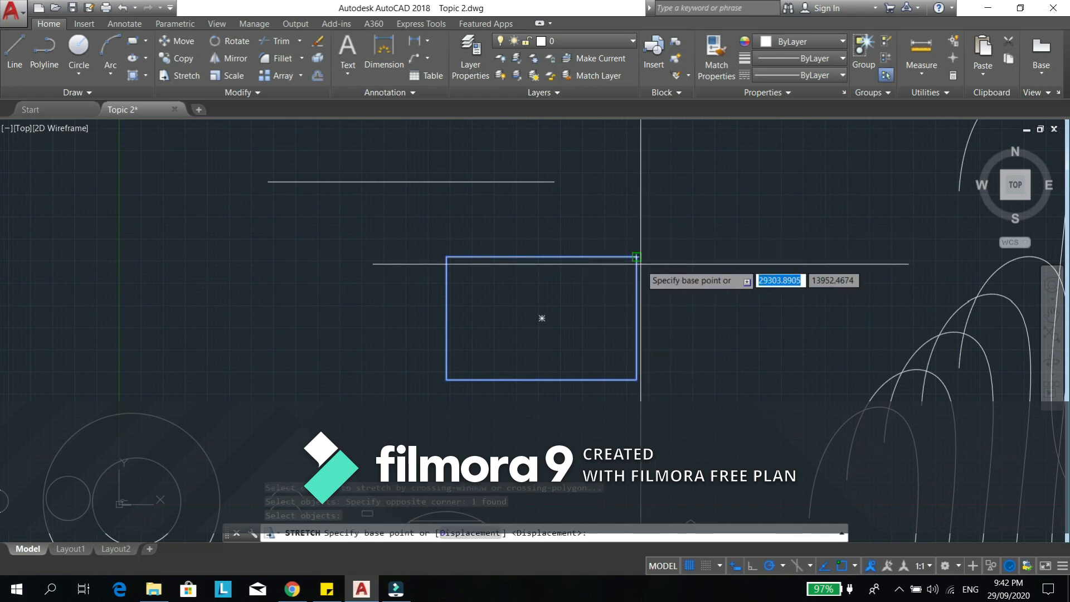
pyautogui.click(636, 257)
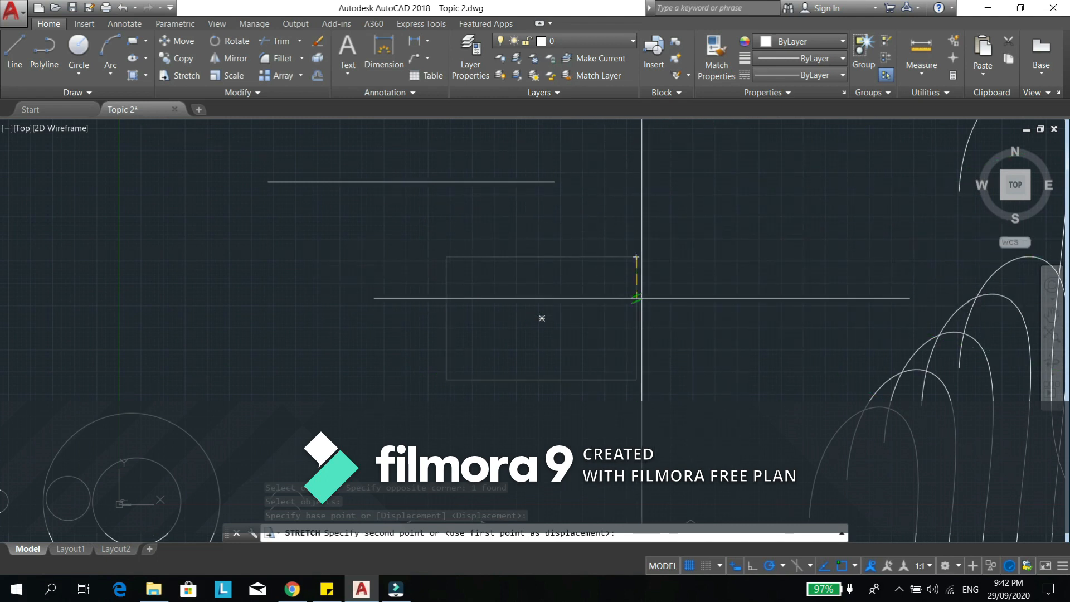
pyautogui.click(605, 290)
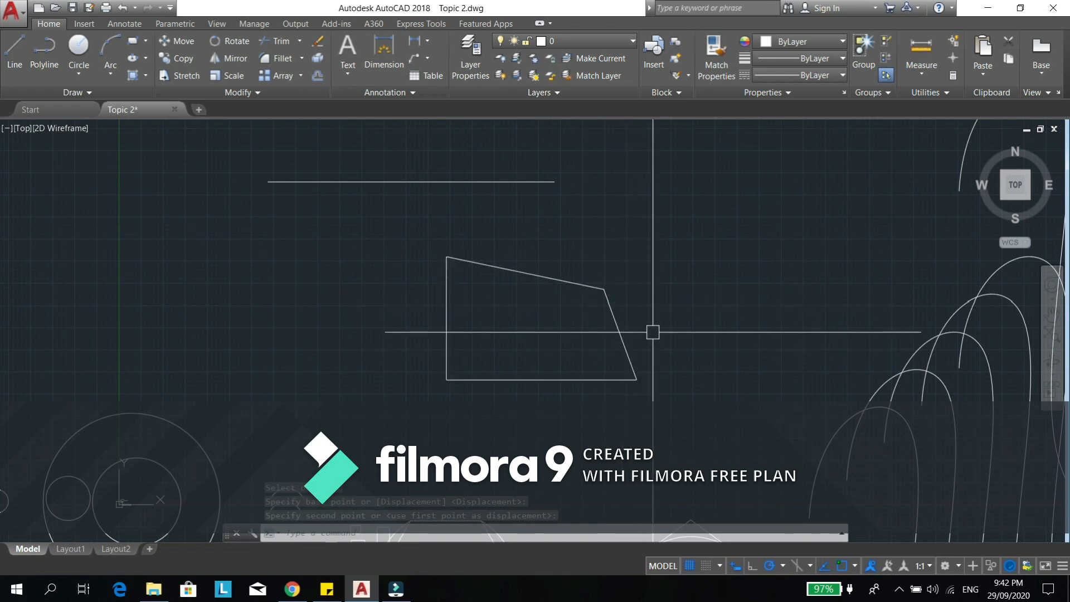
pyautogui.hotkey('ctrl', 'z')
# - Try stretching the rectangle's upper-right corner outward, up and to the right, and undo that stretch
pyautogui.write('s')
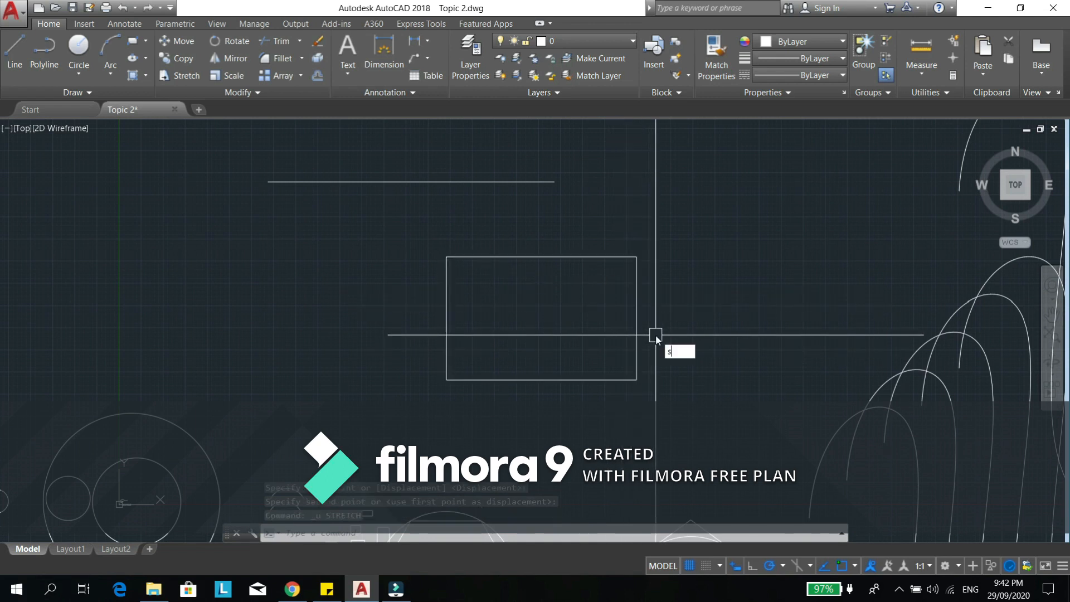
pyautogui.press('Return')
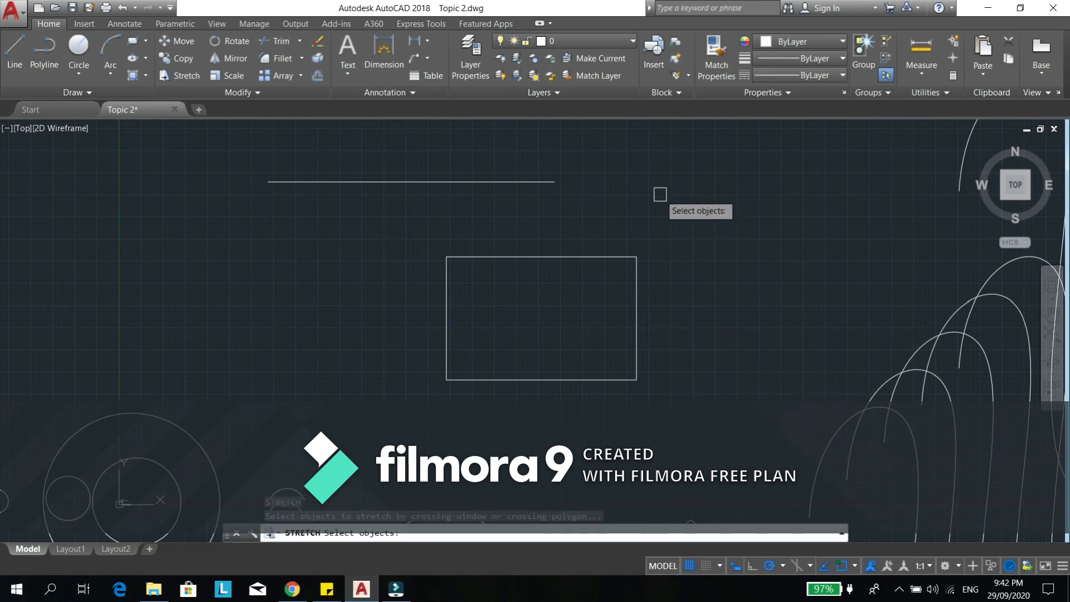
pyautogui.click(697, 202)
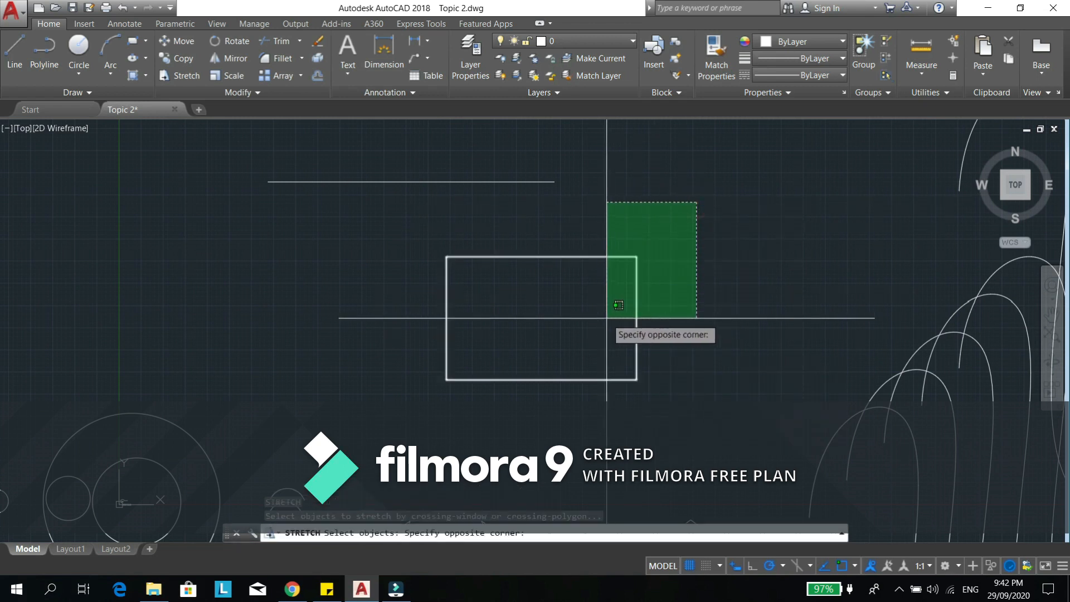
pyautogui.click(568, 323)
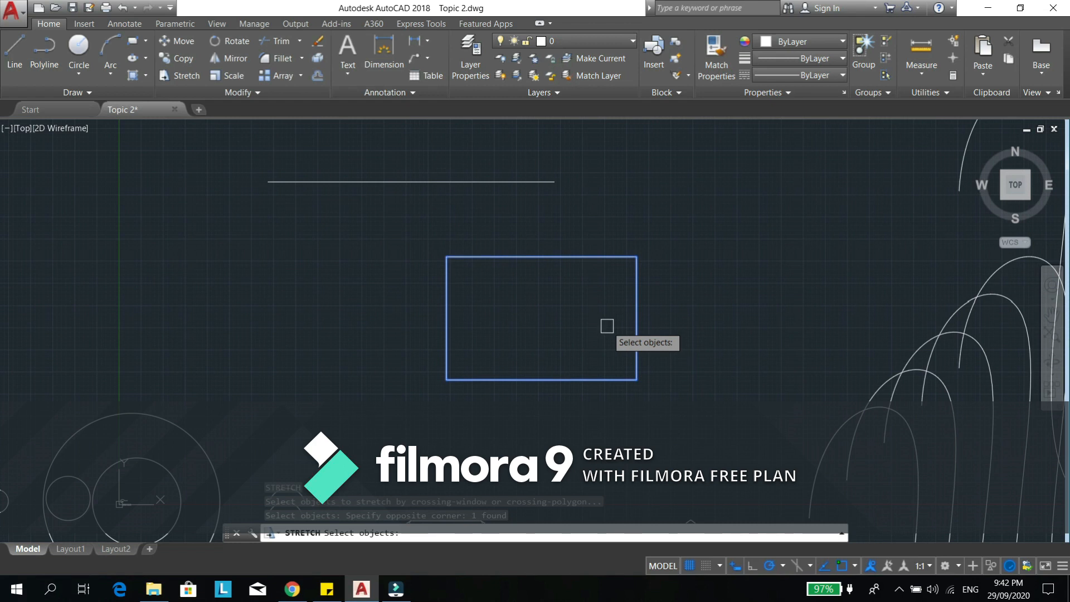
pyautogui.press('Return')
pyautogui.click(635, 257)
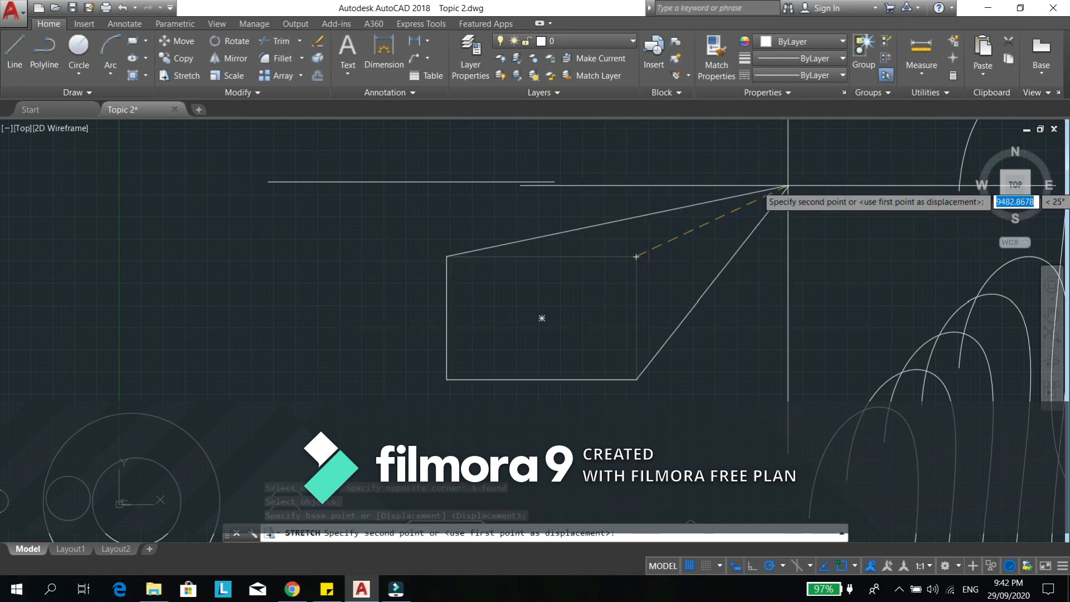
pyautogui.click(712, 204)
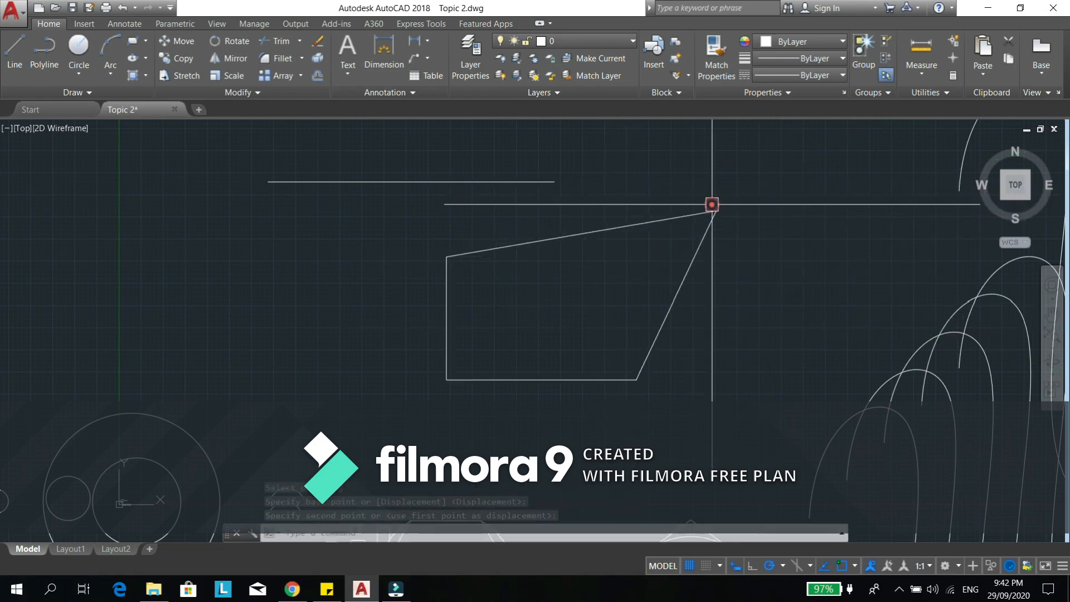
pyautogui.hotkey('ctrl', 'z')
# - Try stretching the rectangle's whole right side to the right at 0°, using the side's midpoint as base point
pyautogui.moveTo(693, 347); pyautogui.dragTo(672, 333, button='middle')
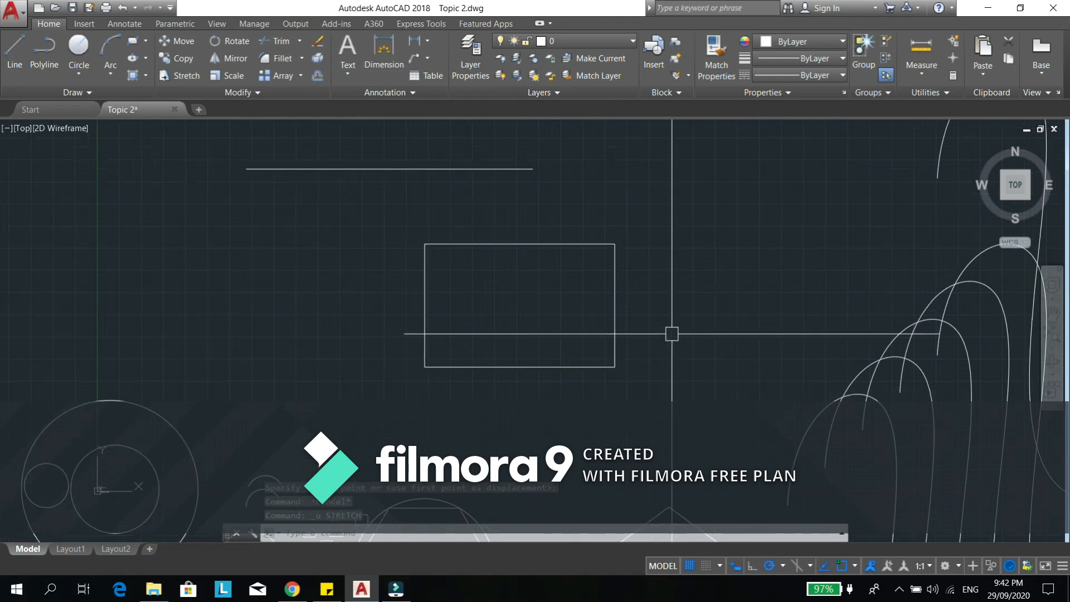
pyautogui.write('s')
pyautogui.press('Return')
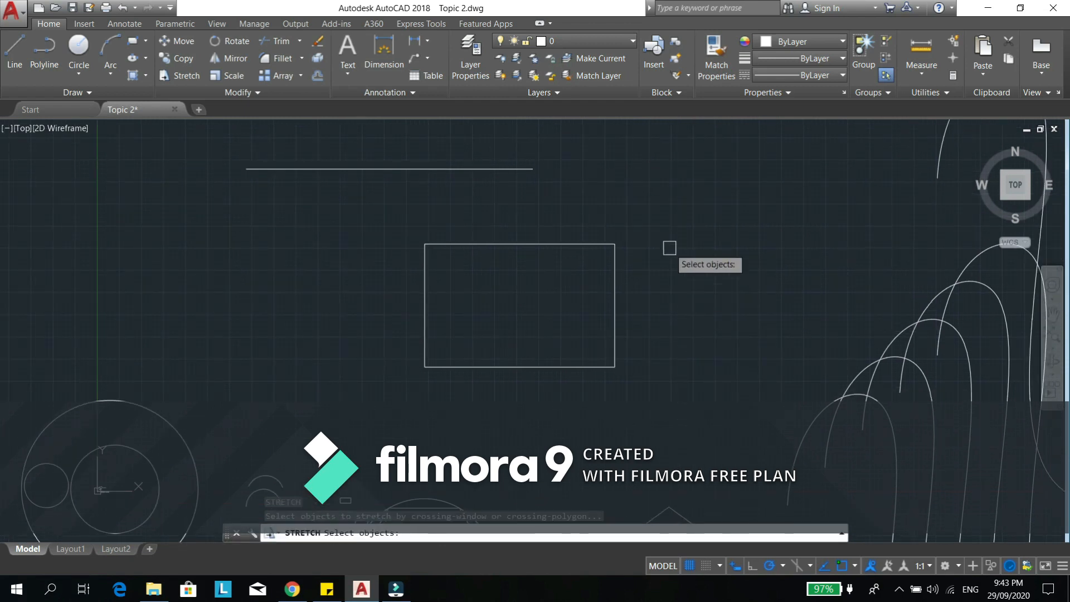
pyautogui.click(676, 195)
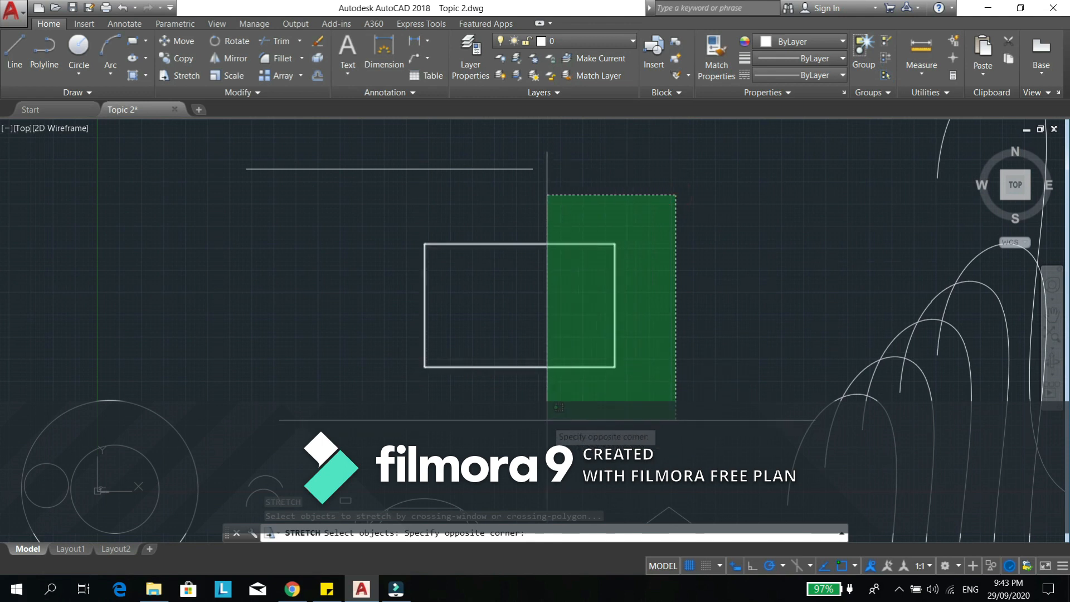
pyautogui.click(542, 414)
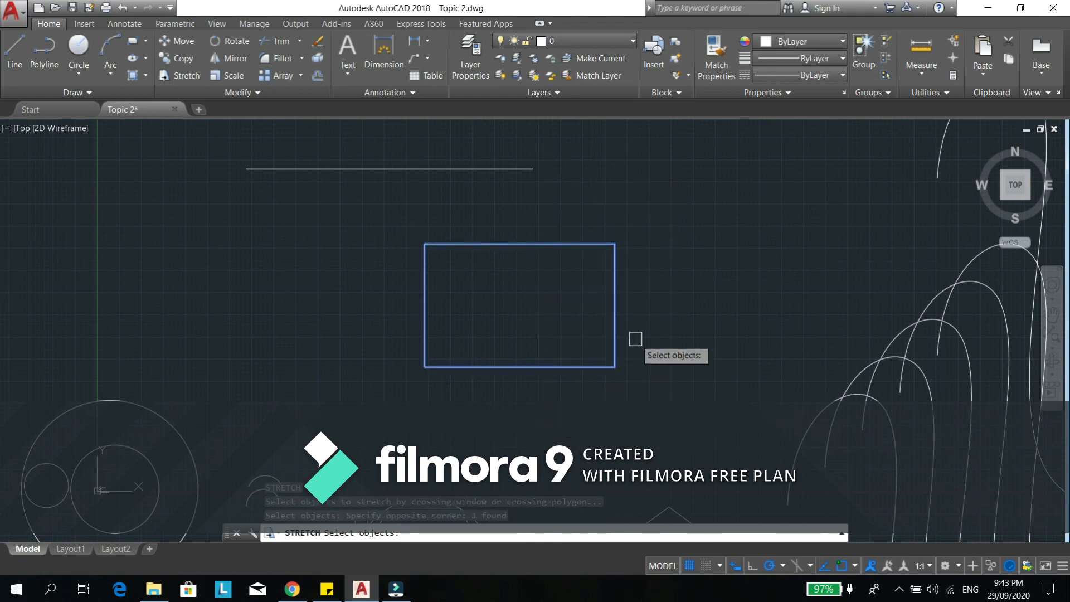
pyautogui.press('Return')
pyautogui.click(615, 306)
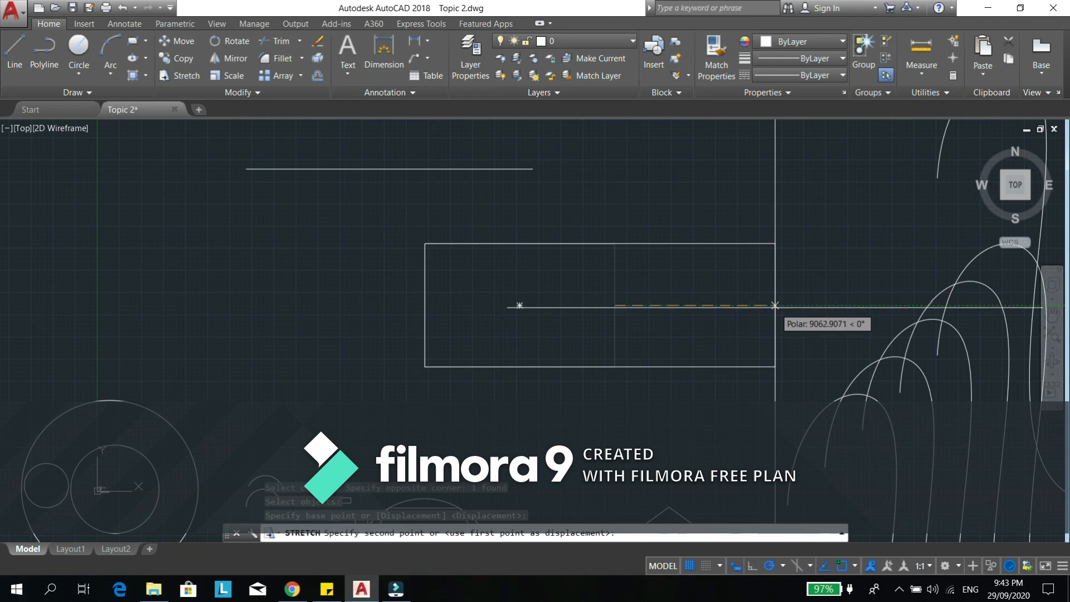
pyautogui.press('Escape')
pyautogui.moveTo(565, 364); pyautogui.dragTo(719, 337, button='middle')
pyautogui.moveTo(446, 317)
pyautogui.mouseDown(button='middle')
pyautogui.moveTo(585, 417)
pyautogui.moveTo(518, 394)
pyautogui.moveTo(513, 370)
pyautogui.mouseUp(button='middle')
pyautogui.scroll(-2, 539, 362)
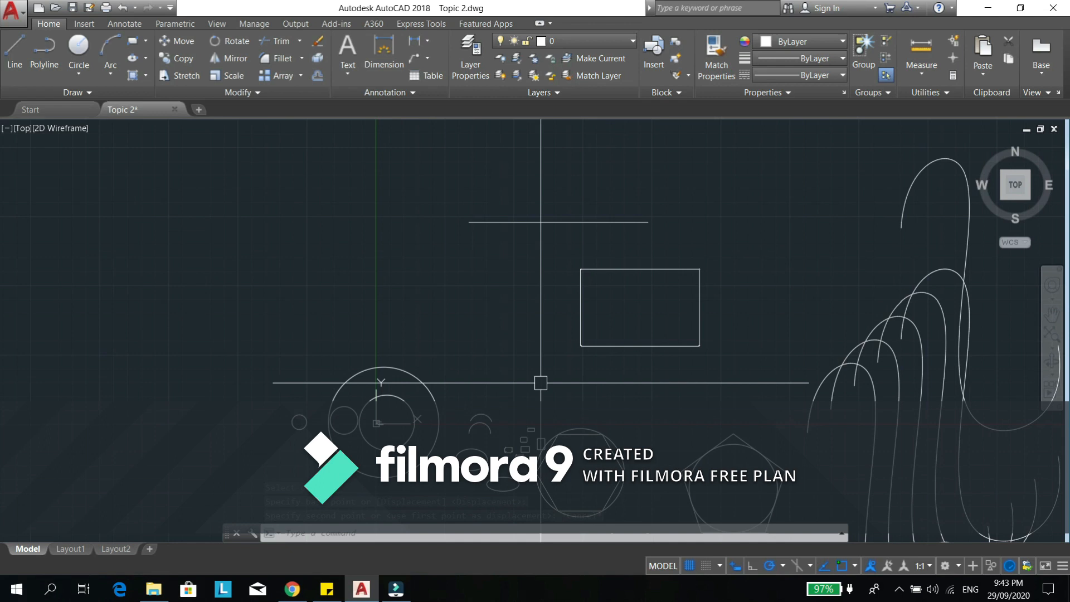
pyautogui.moveTo(649, 349); pyautogui.dragTo(619, 369, button='middle')
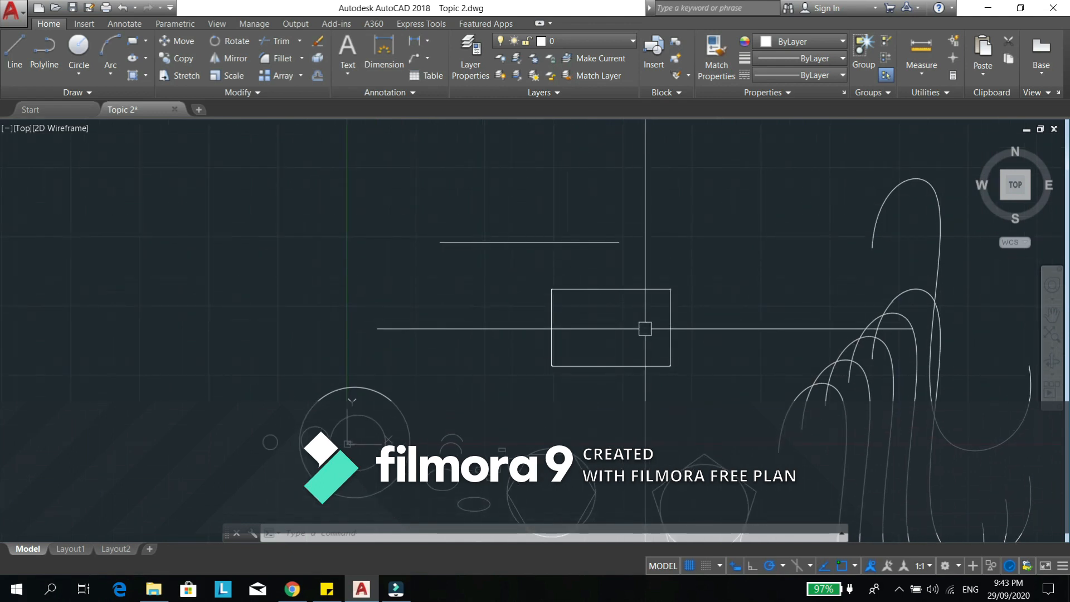
# - Stretch the rectangle's whole right side 6000 units to the right, using the side's midpoint as base point
pyautogui.write('s')
pyautogui.press('Return')
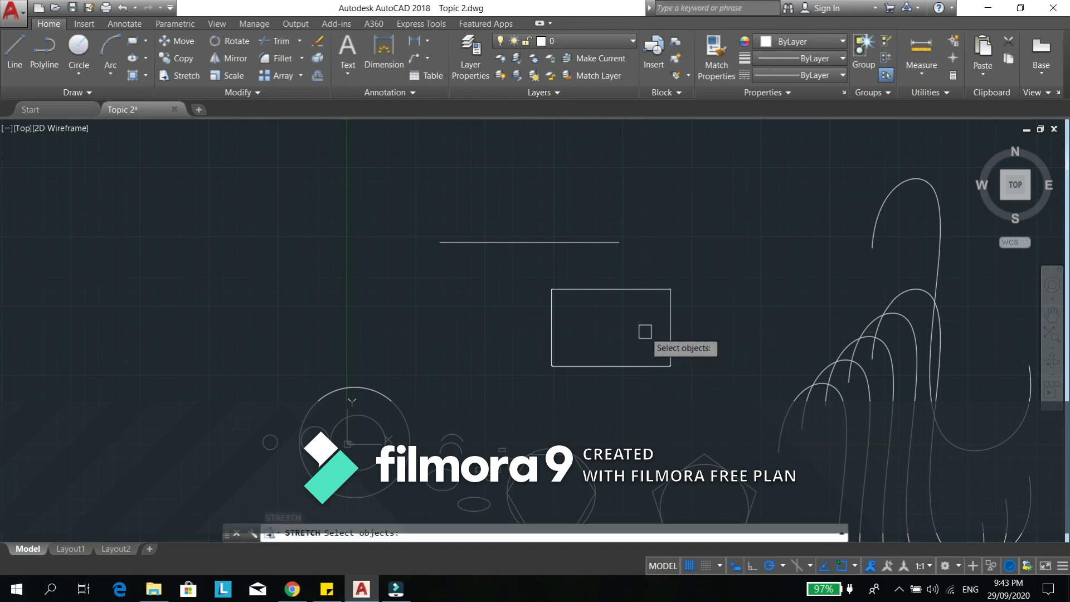
pyautogui.scroll(2, 664, 353)
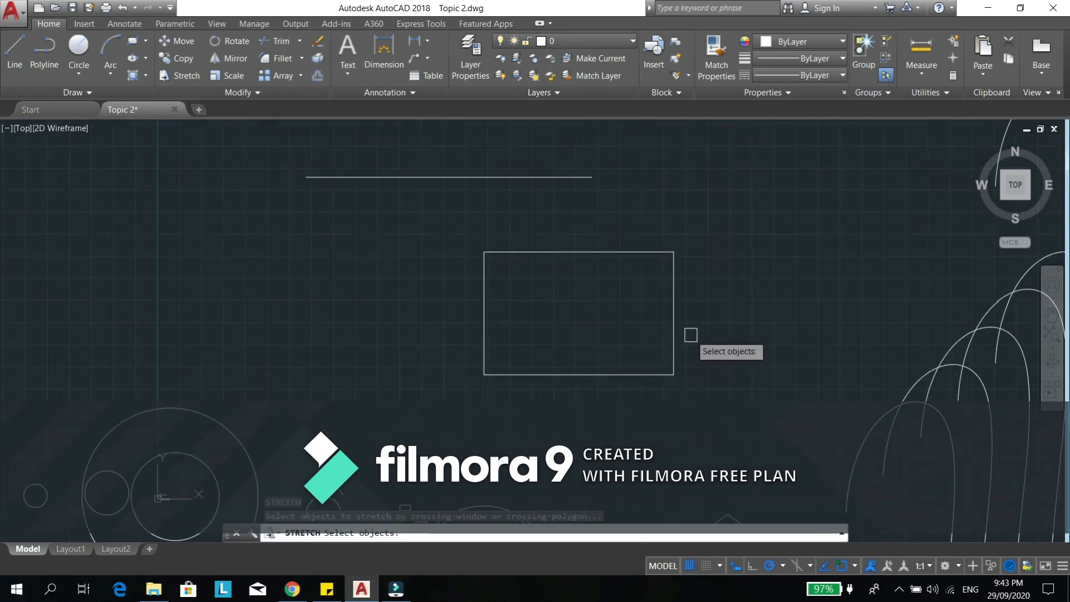
pyautogui.moveTo(711, 306)
pyautogui.mouseDown(button='middle')
pyautogui.moveTo(640, 301)
pyautogui.moveTo(626, 284)
pyautogui.mouseUp(button='middle')
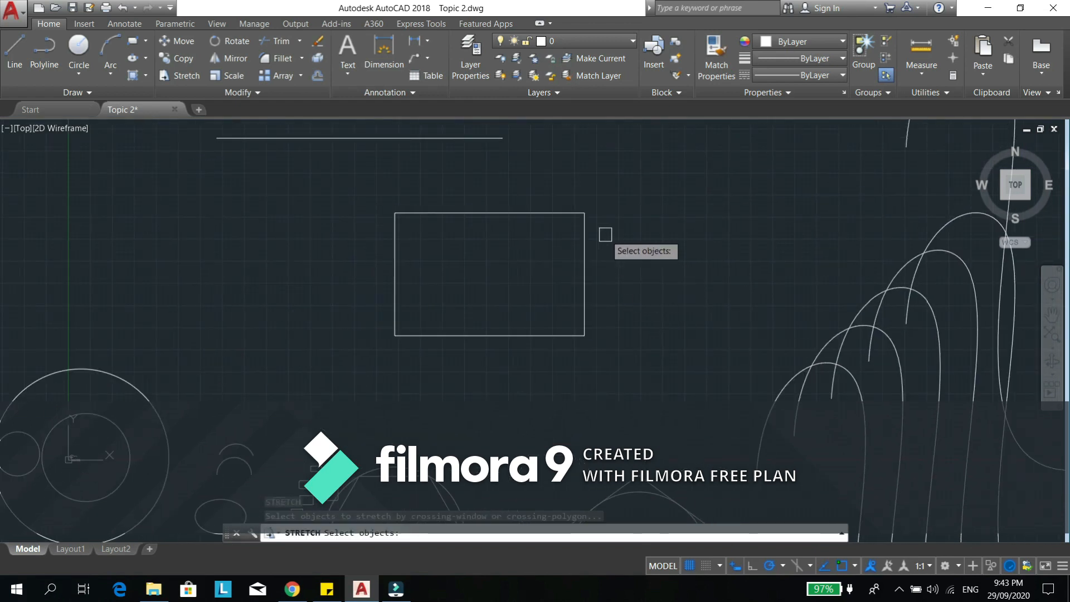
pyautogui.click(609, 176)
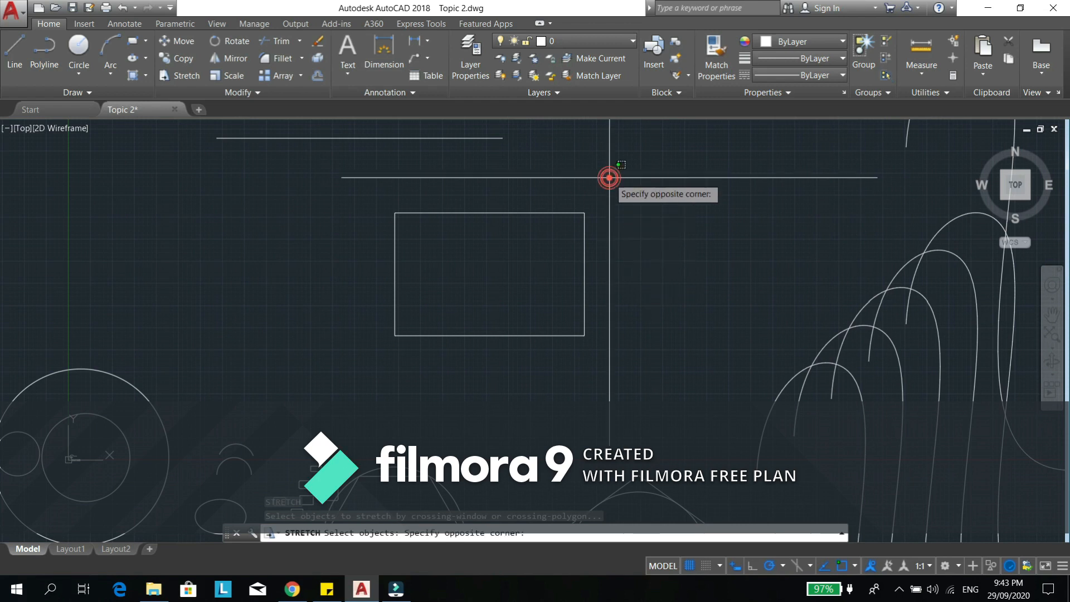
pyautogui.click(547, 389)
pyautogui.press('Return')
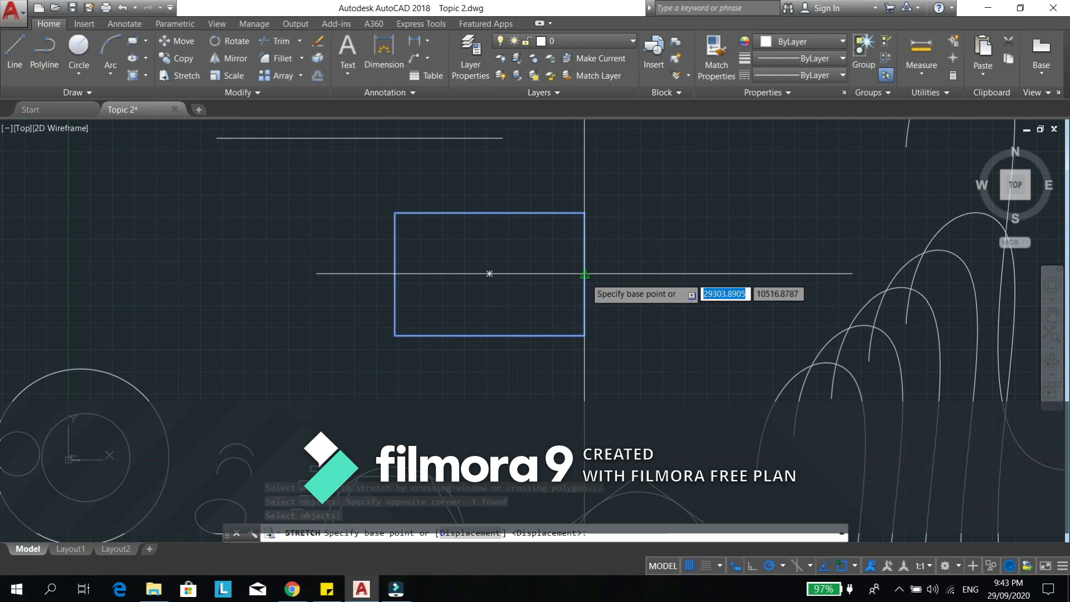
pyautogui.click(584, 274)
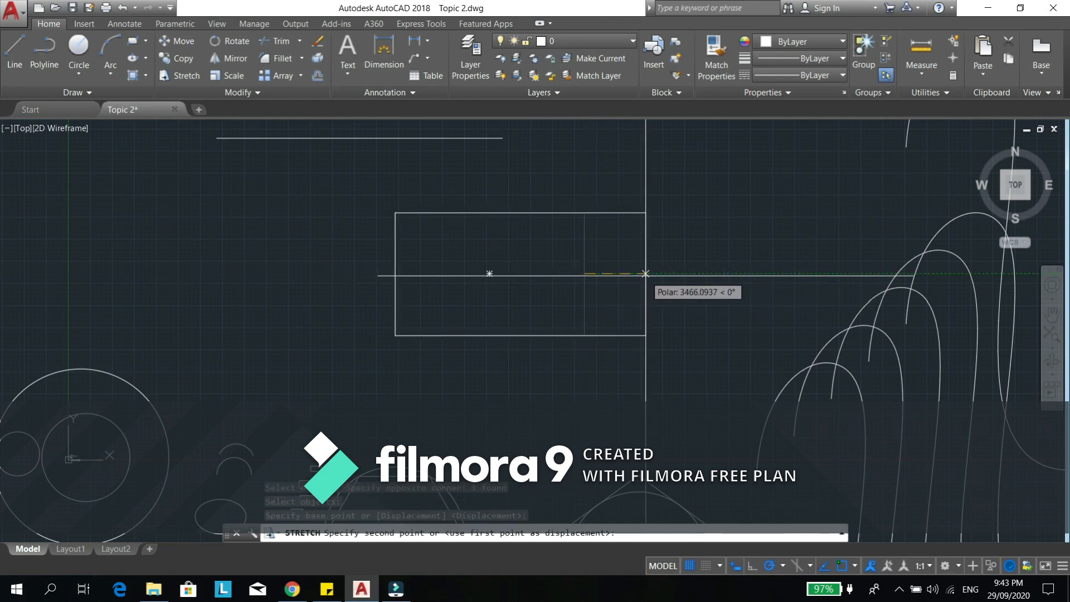
pyautogui.write('6000')
pyautogui.press('Return')
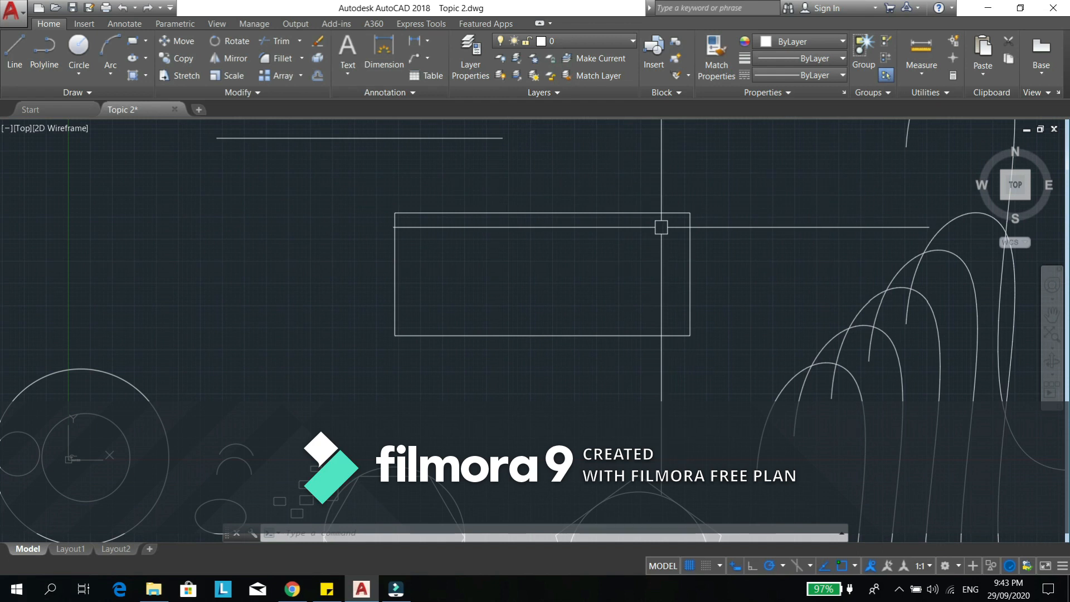
pyautogui.moveTo(530, 242); pyautogui.dragTo(643, 251, button='middle')
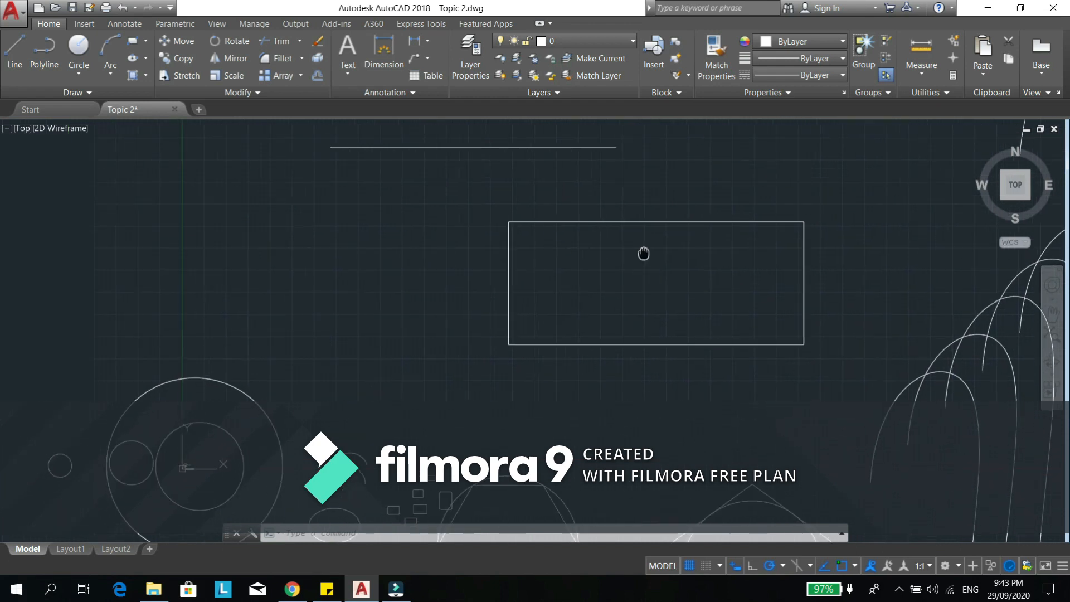
# - Stretch the rectangle's whole right side 7000 units inward to the left at 180°, using the side's midpoint as base point
pyautogui.write('s')
pyautogui.press('Return')
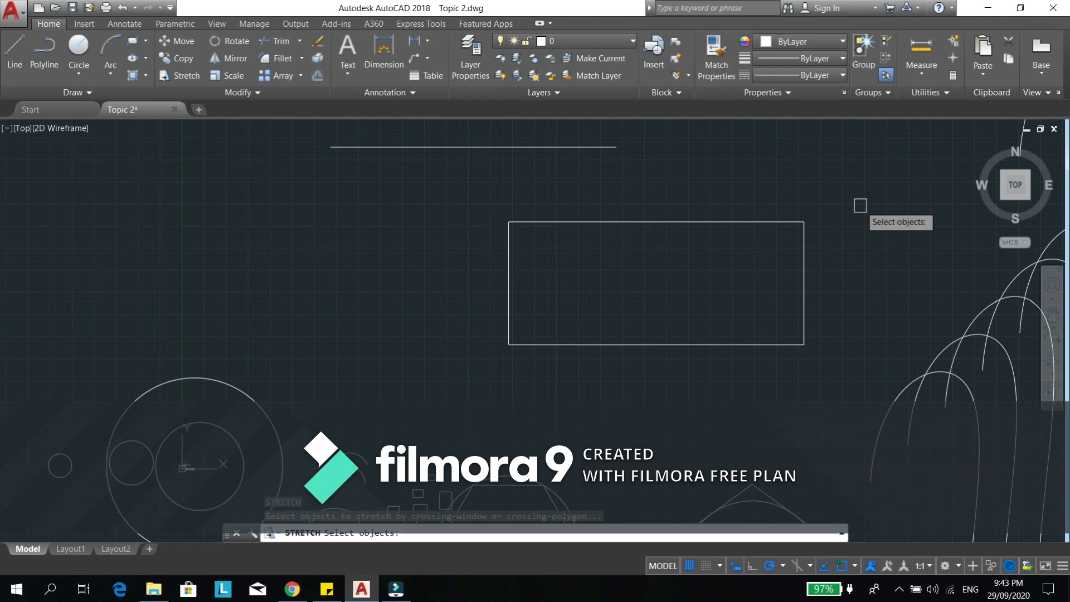
pyautogui.click(831, 196)
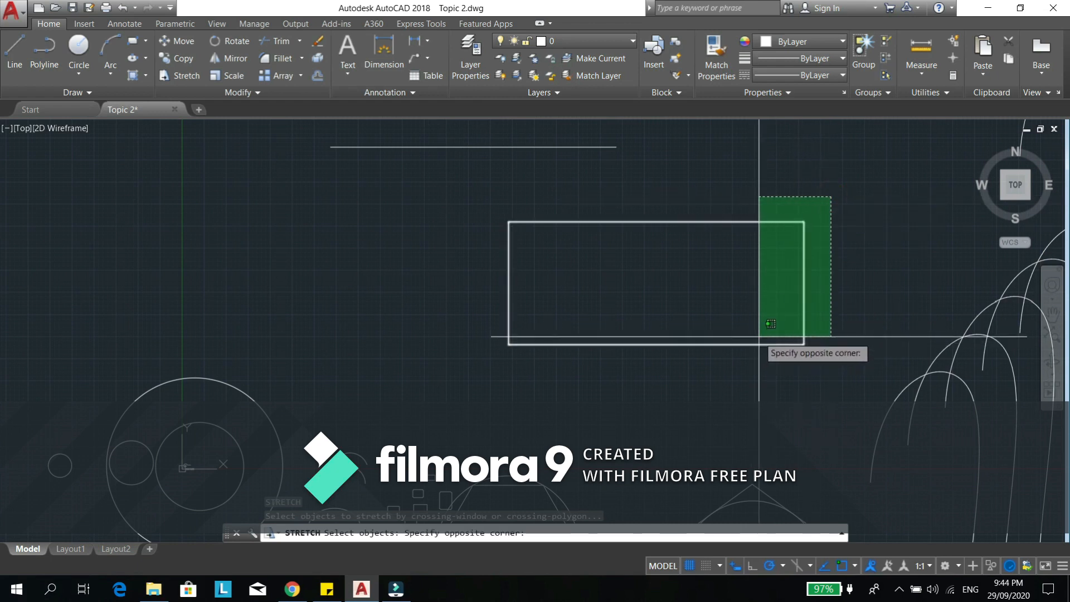
pyautogui.click(776, 341)
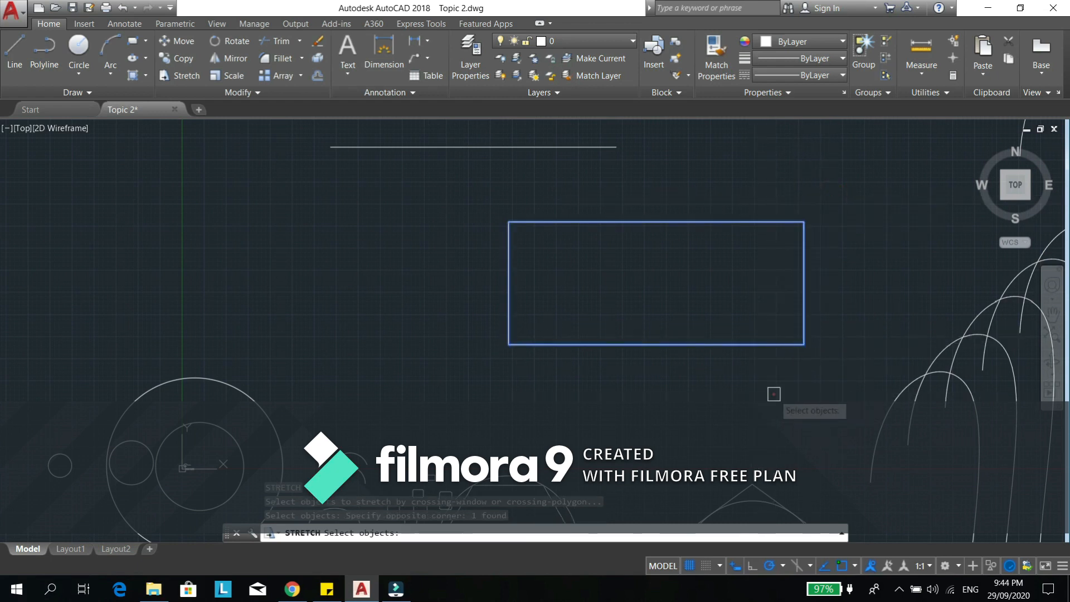
pyautogui.press('Return')
pyautogui.click(804, 283)
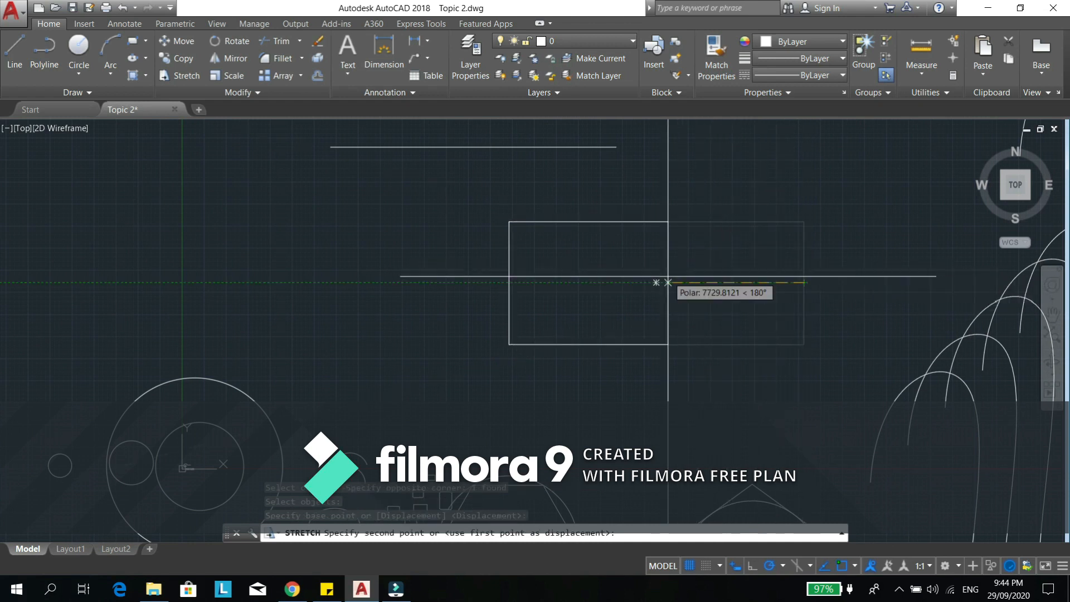
pyautogui.write('7000')
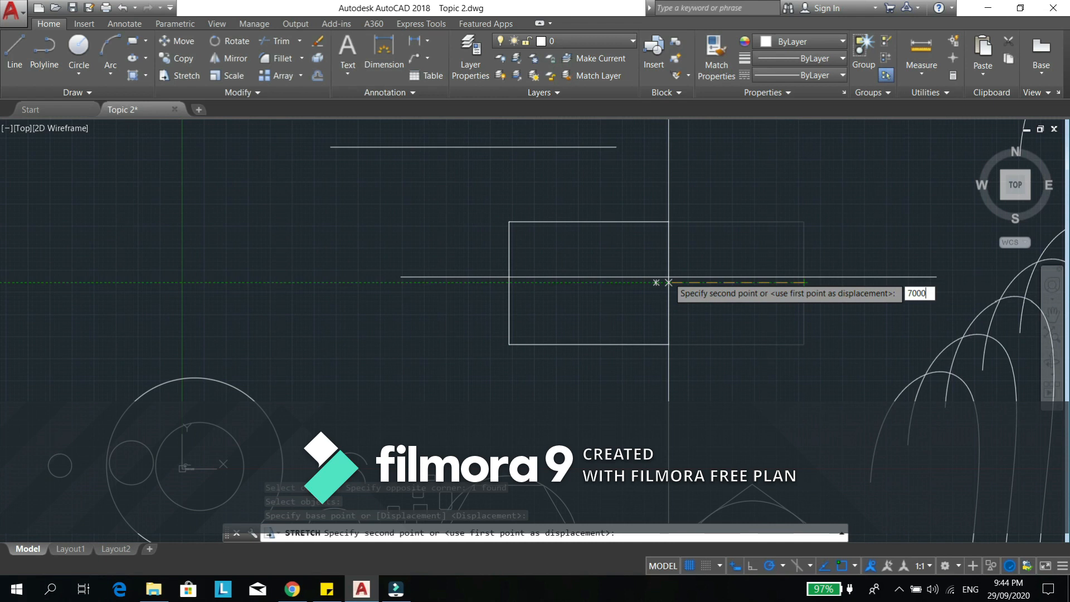
pyautogui.press('Return')
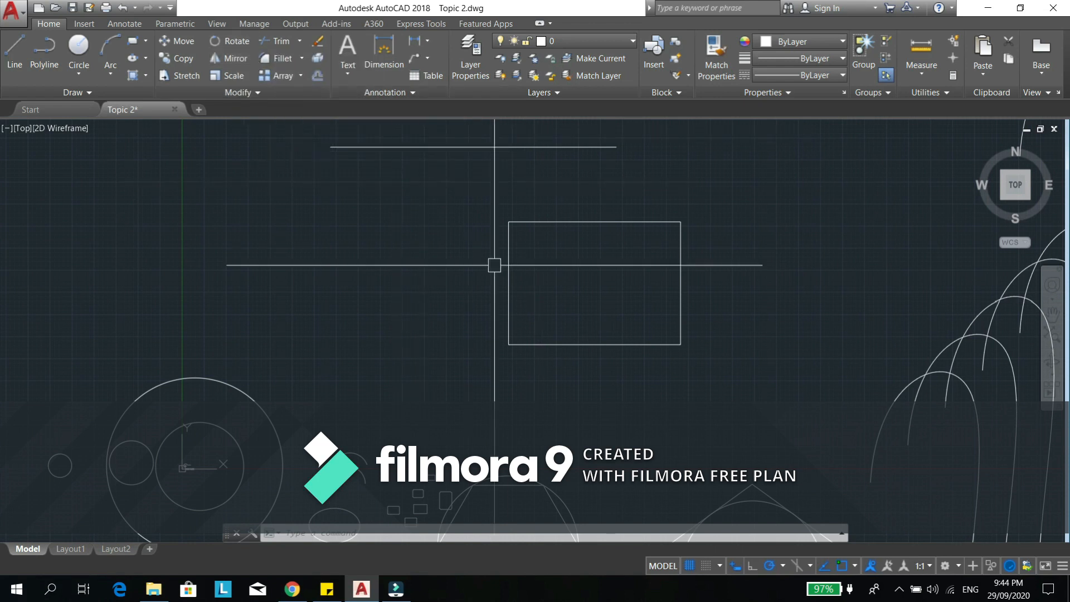
pyautogui.scroll(-2, 521, 291)
pyautogui.scroll(2, 558, 309)
pyautogui.moveTo(563, 306); pyautogui.dragTo(547, 322, button='middle')
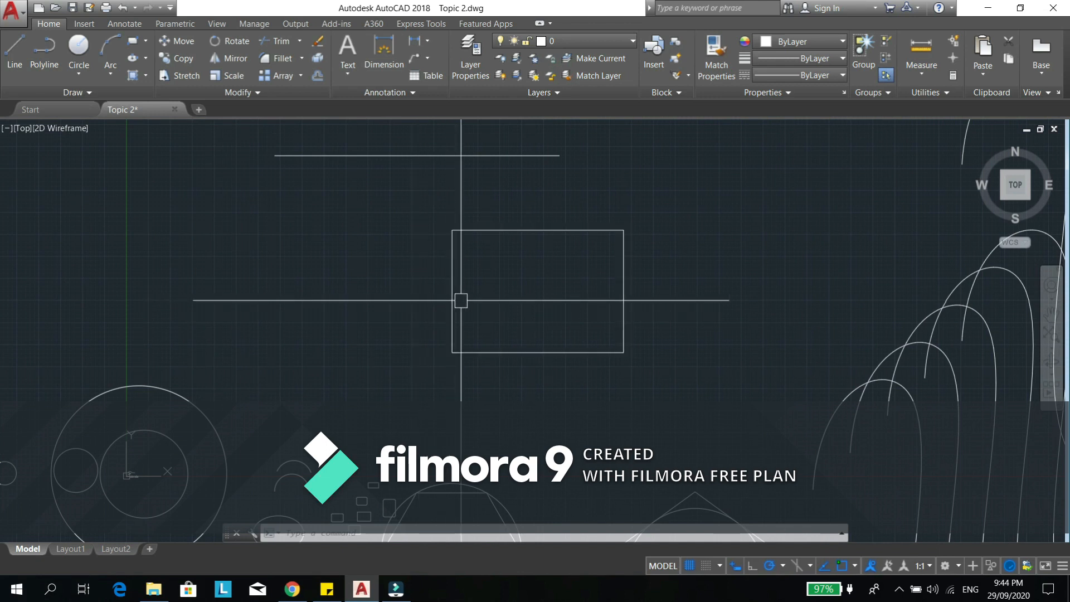
pyautogui.write('RO')
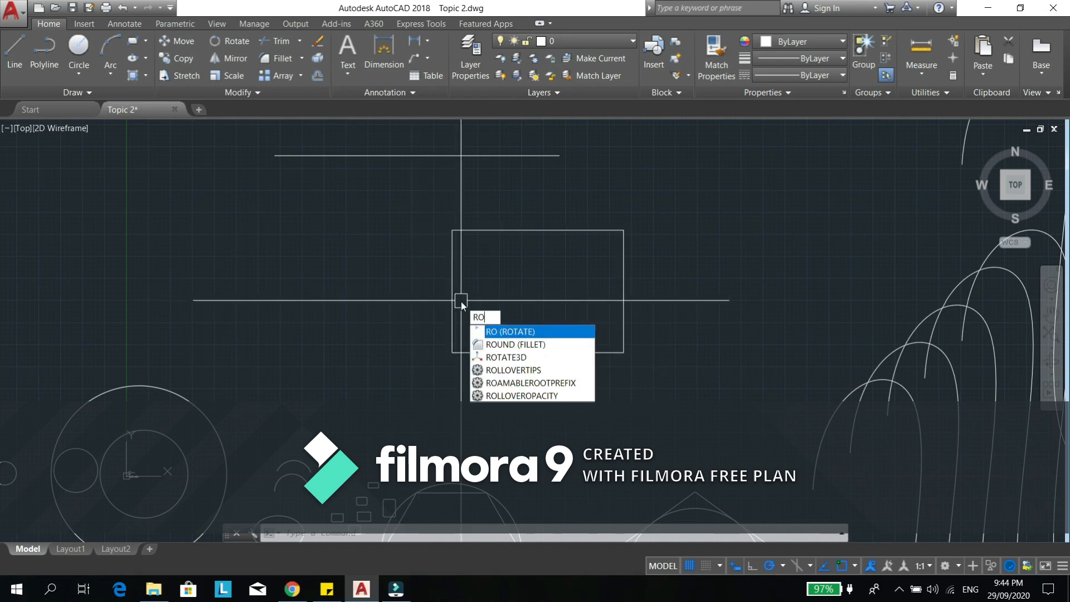
pyautogui.press('Return')
pyautogui.click(453, 290)
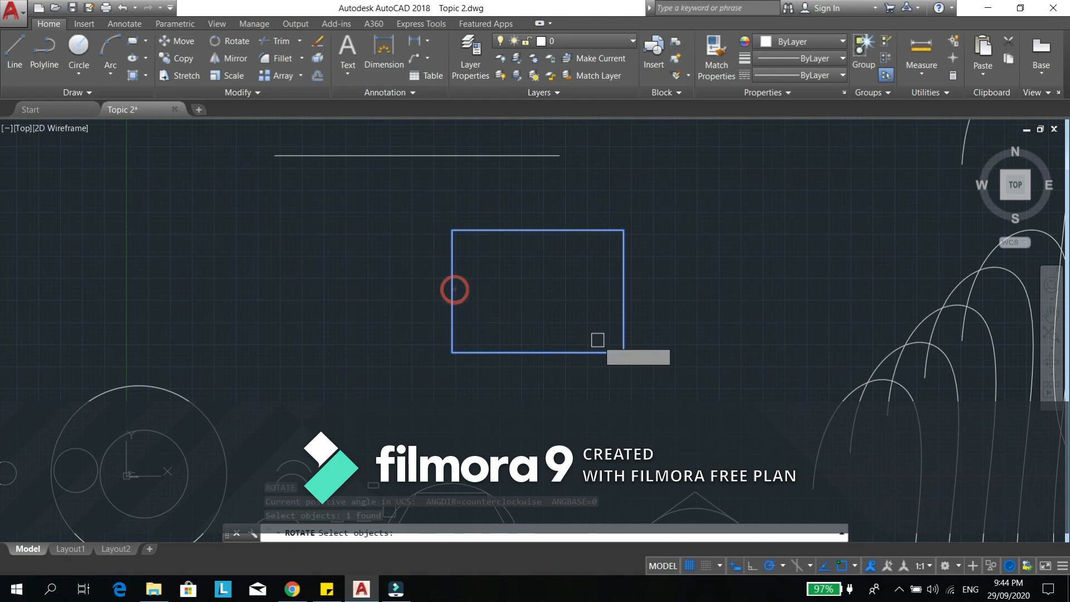
pyautogui.press('Return')
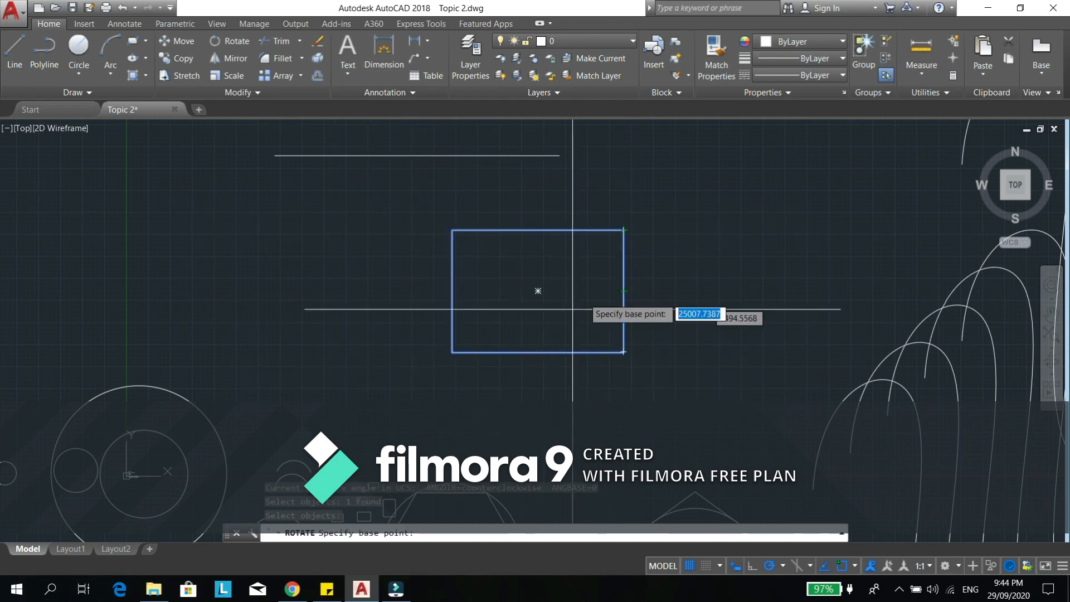
pyautogui.click(624, 229)
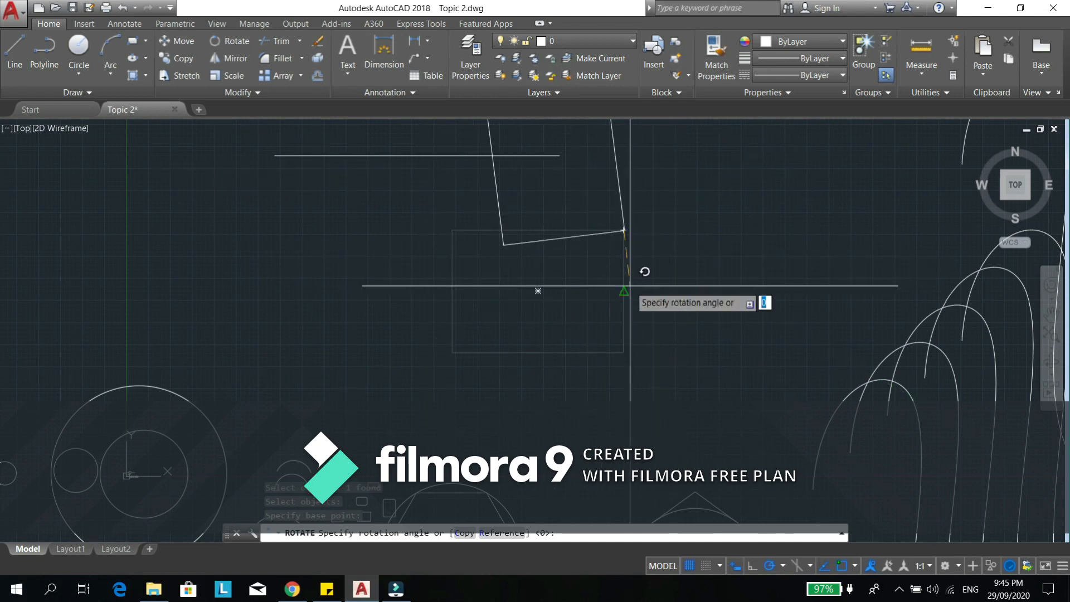
pyautogui.press('Escape')
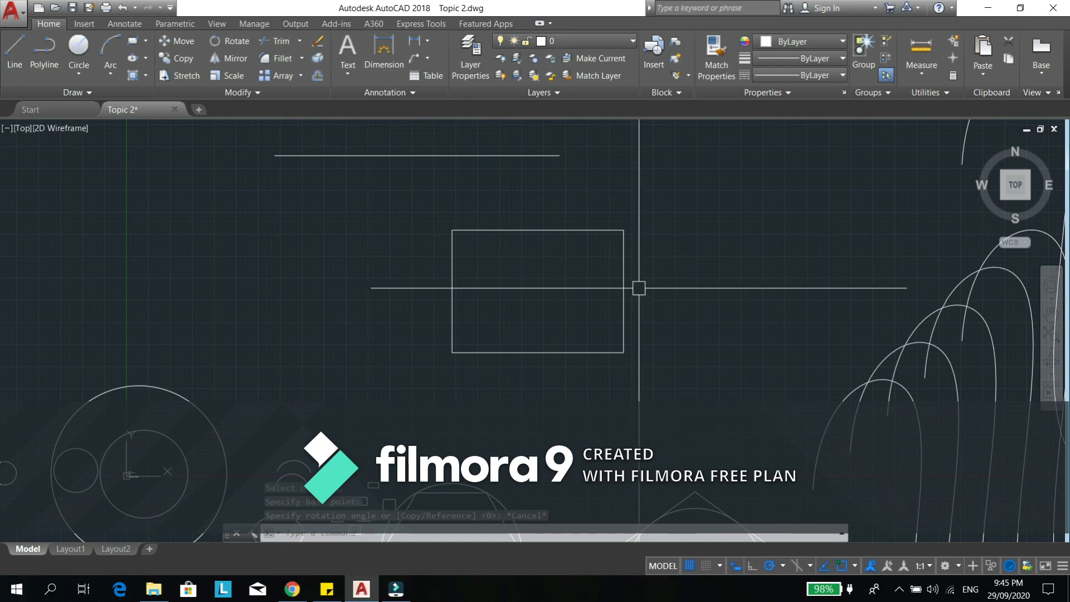
# - Rotate the rectangle by 45° about the midpoint of its right side
pyautogui.write('RO')
pyautogui.press('Return')
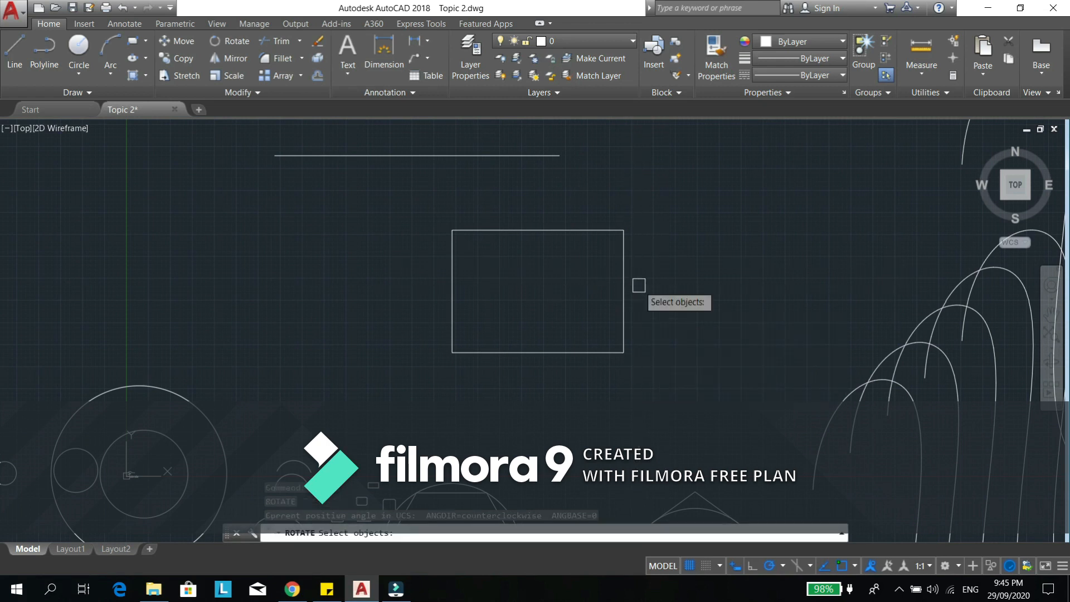
pyautogui.click(664, 205)
pyautogui.click(408, 384)
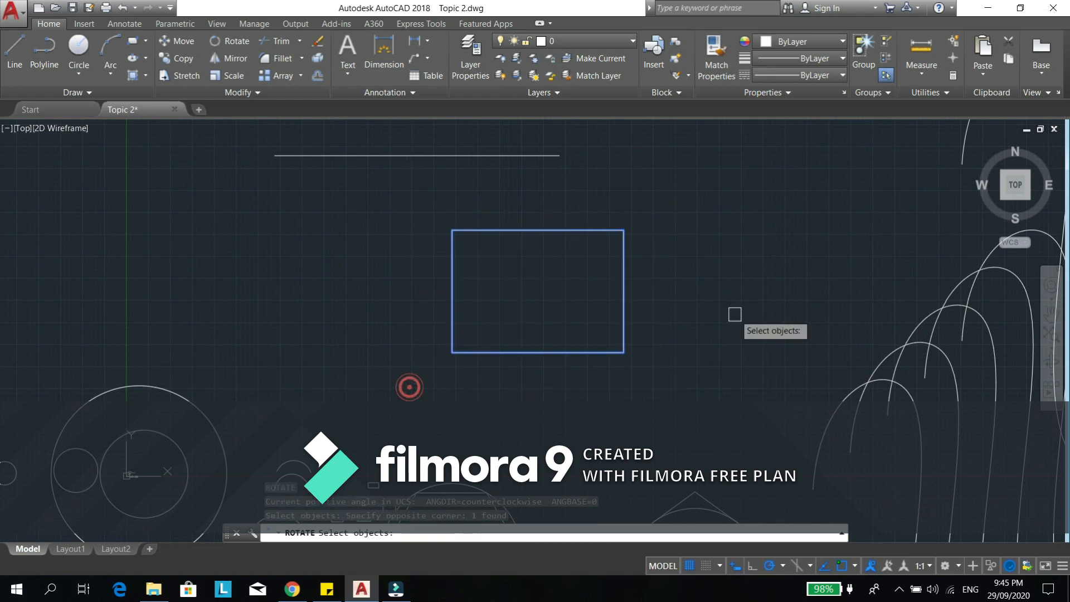
pyautogui.press('Return')
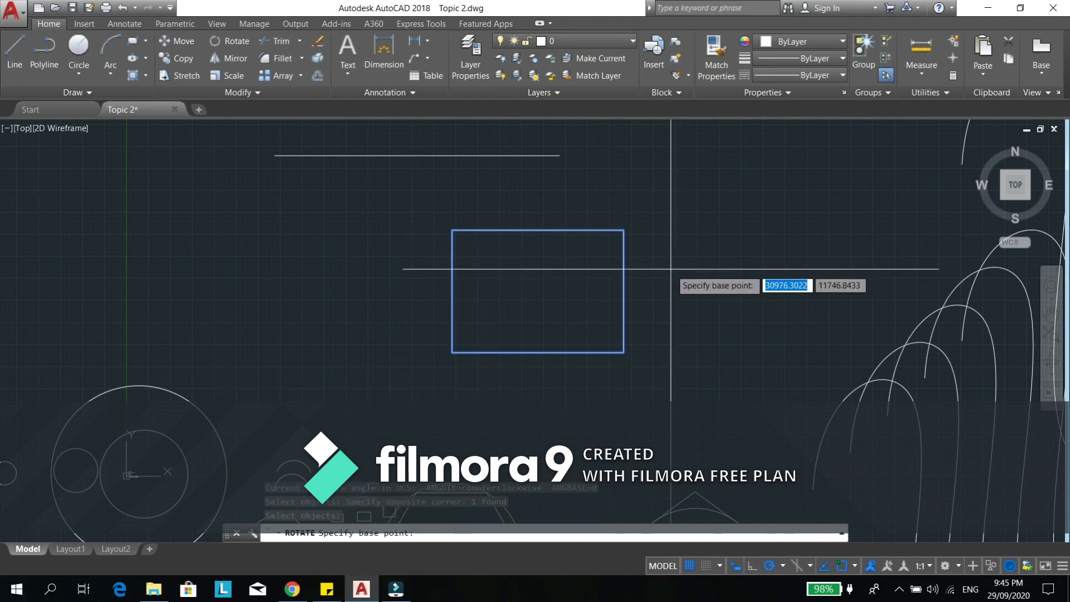
pyautogui.click(624, 291)
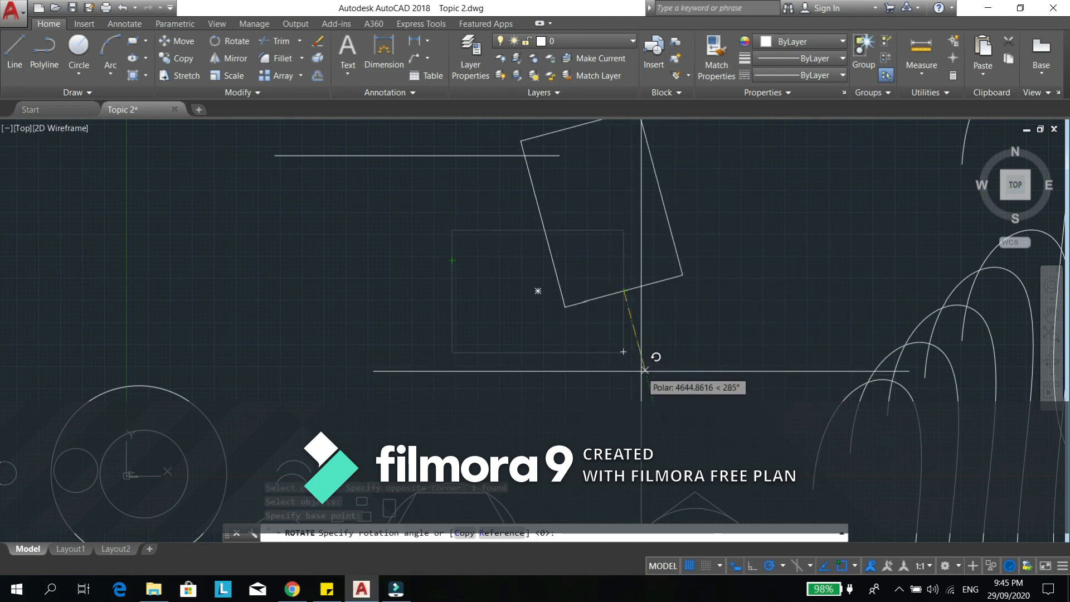
pyautogui.press('Return')
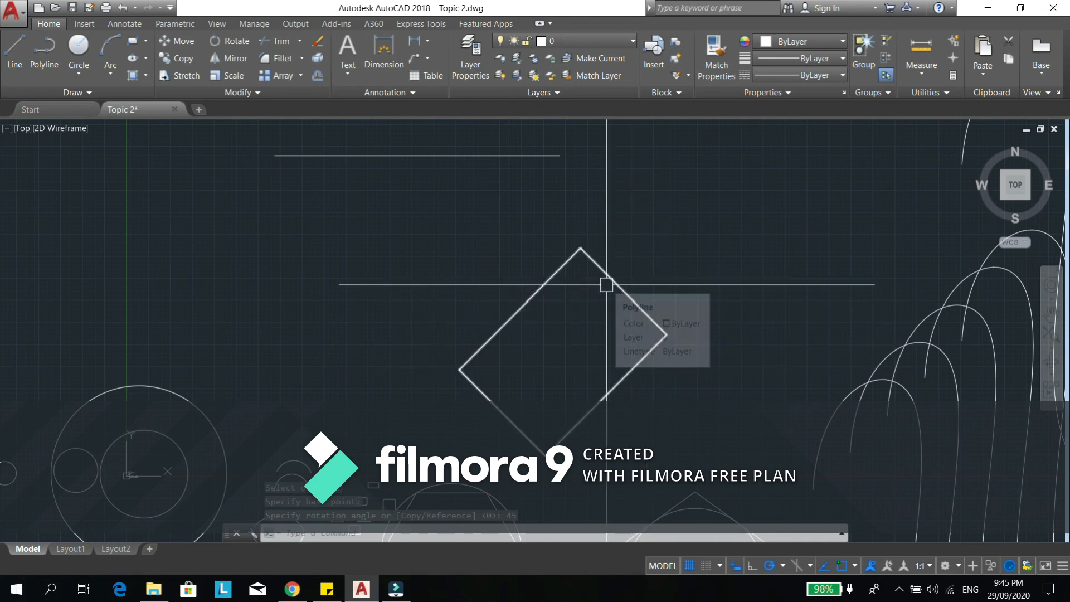
# - Rotate the tilted rectangle by 30° about its geometric center
pyautogui.moveTo(617, 364); pyautogui.dragTo(602, 354, button='middle')
pyautogui.write('RO')
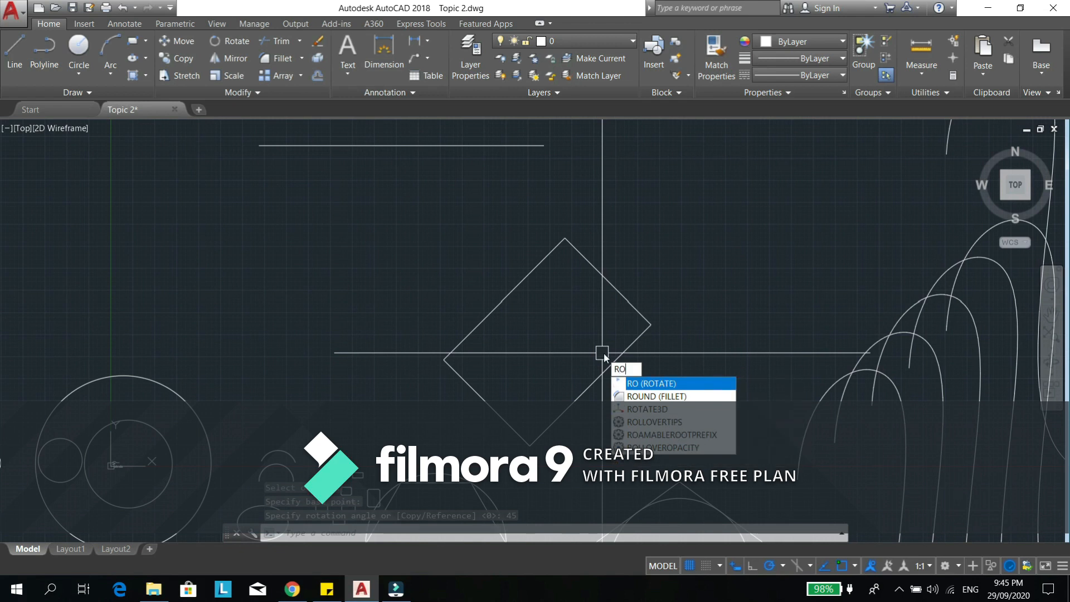
pyautogui.press('Return')
pyautogui.click(636, 212)
pyautogui.click(485, 362)
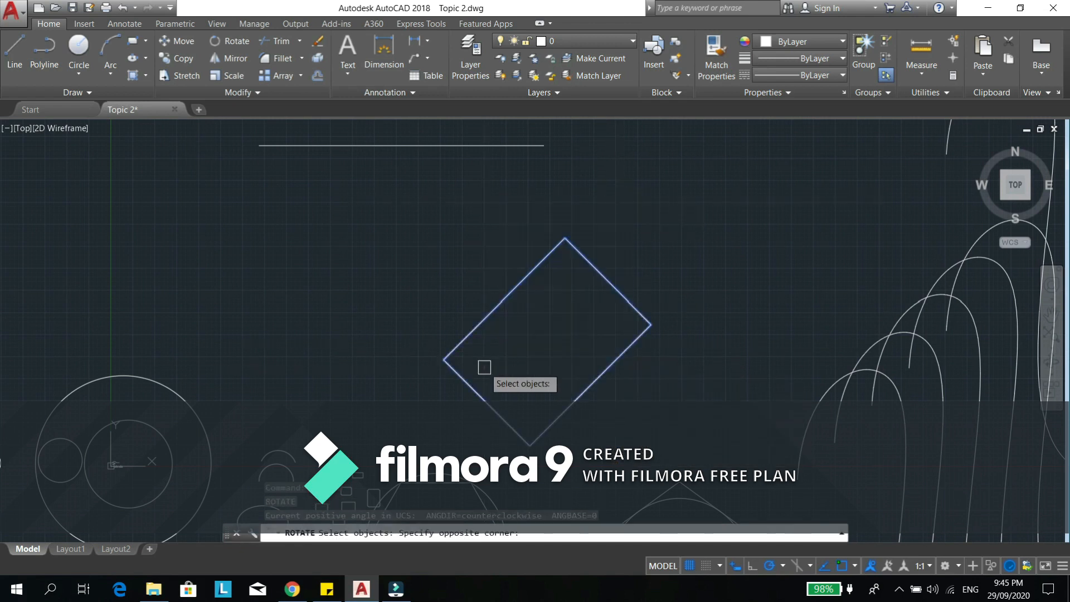
pyautogui.press('Return')
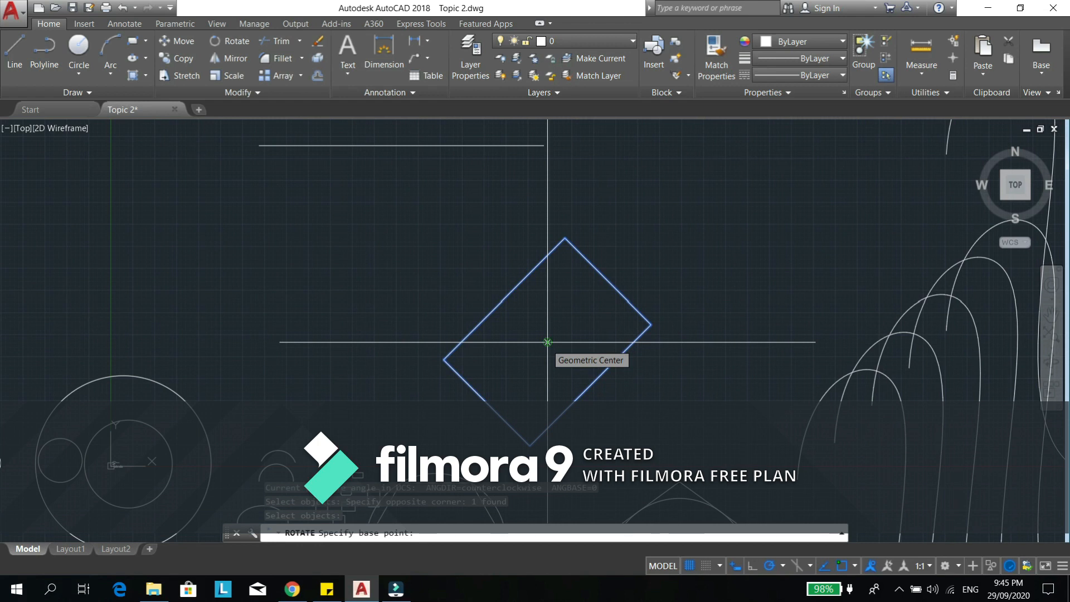
pyautogui.click(548, 342)
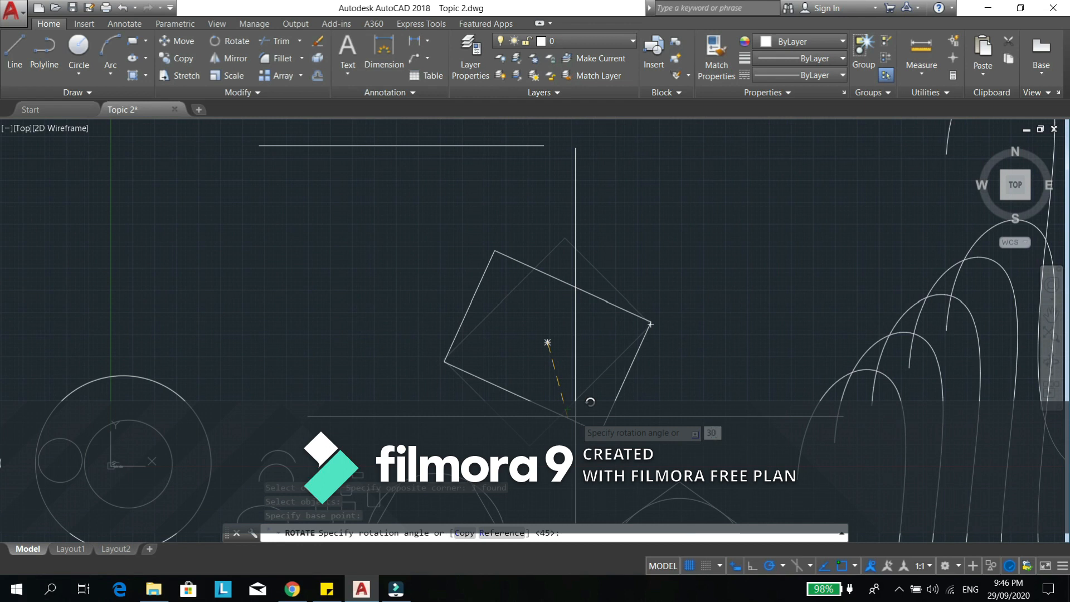
pyautogui.press('Return')
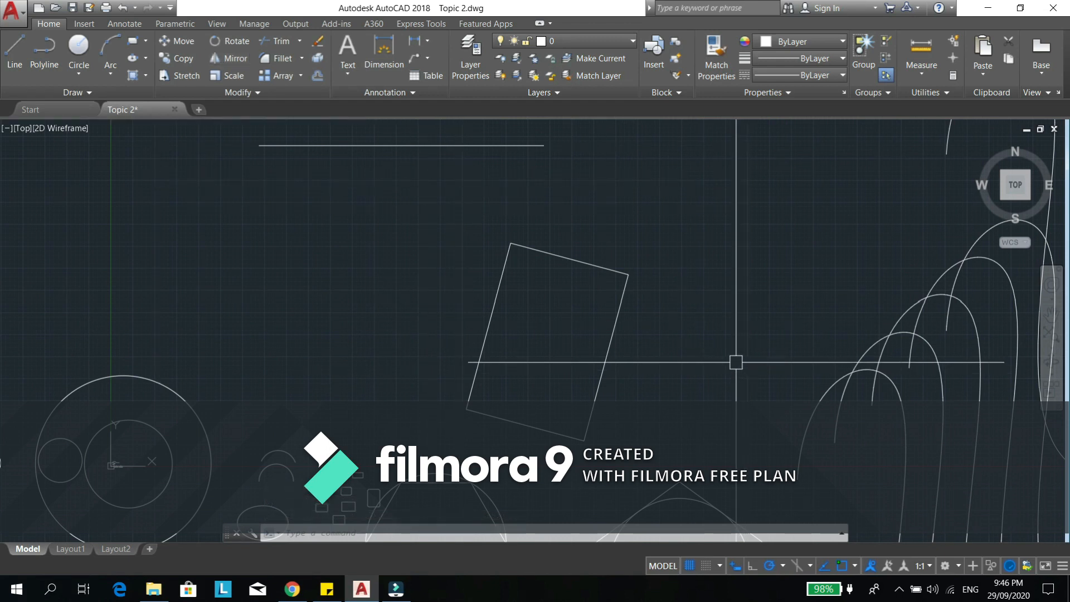
# - Draw an open four-segment zigzag polyline below and left of the horizontal line, with its second segment about 2916 units long at 225°
pyautogui.moveTo(470, 265); pyautogui.dragTo(688, 368, button='middle')
pyautogui.moveTo(564, 342); pyautogui.dragTo(582, 342, button='middle')
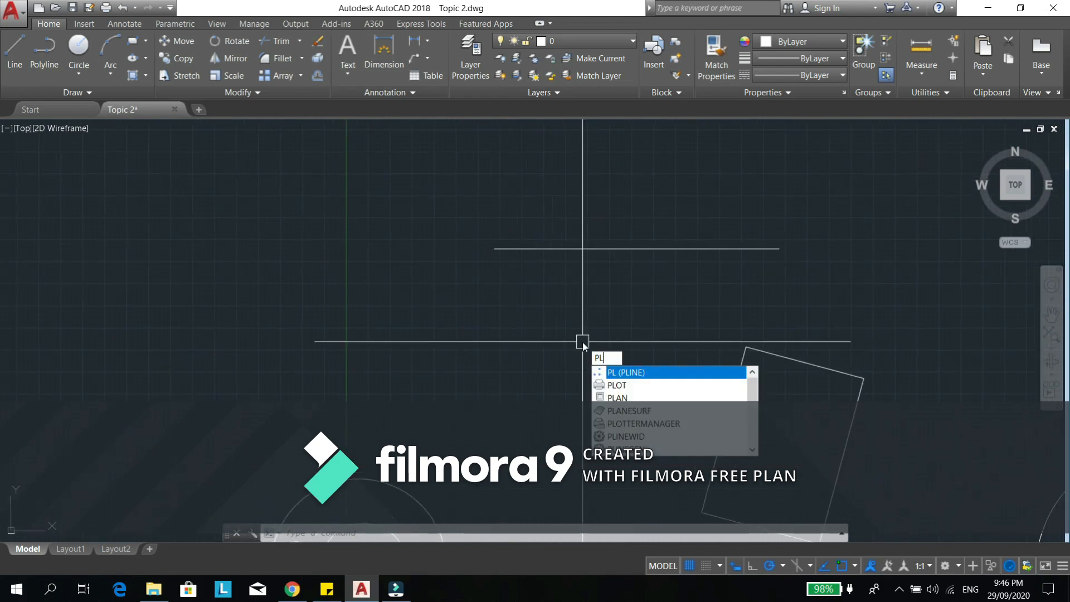
pyautogui.press('Return')
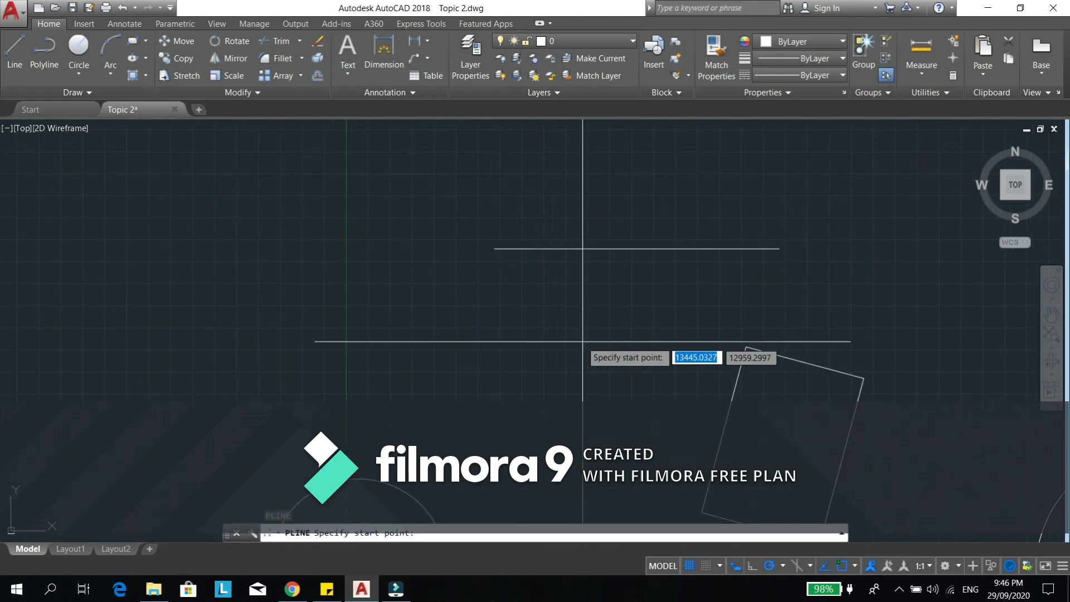
pyautogui.click(432, 282)
pyautogui.click(465, 318)
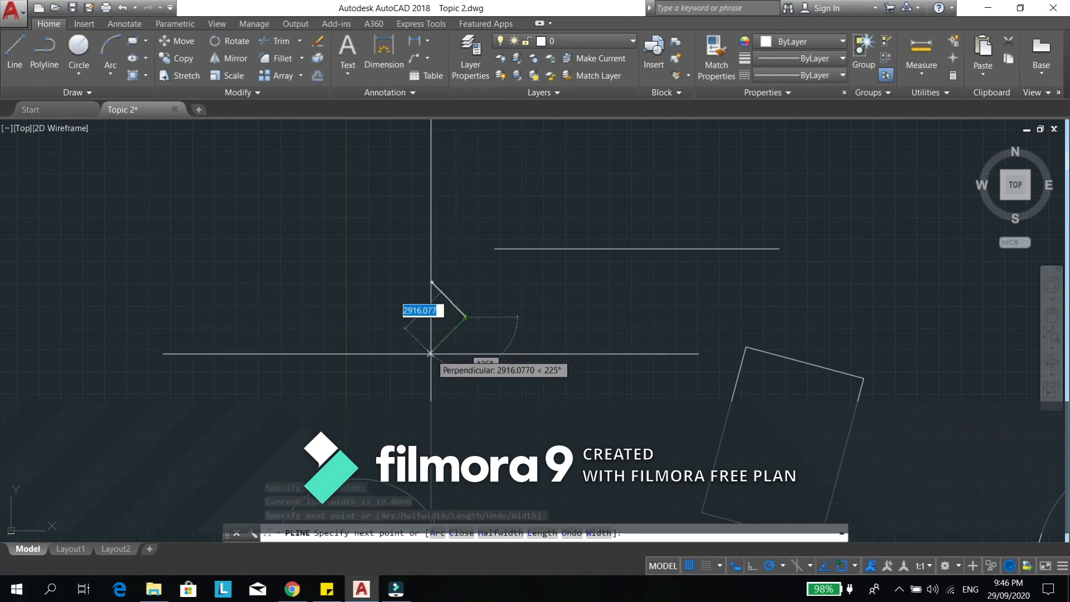
pyautogui.click(430, 352)
pyautogui.click(447, 384)
pyautogui.click(418, 402)
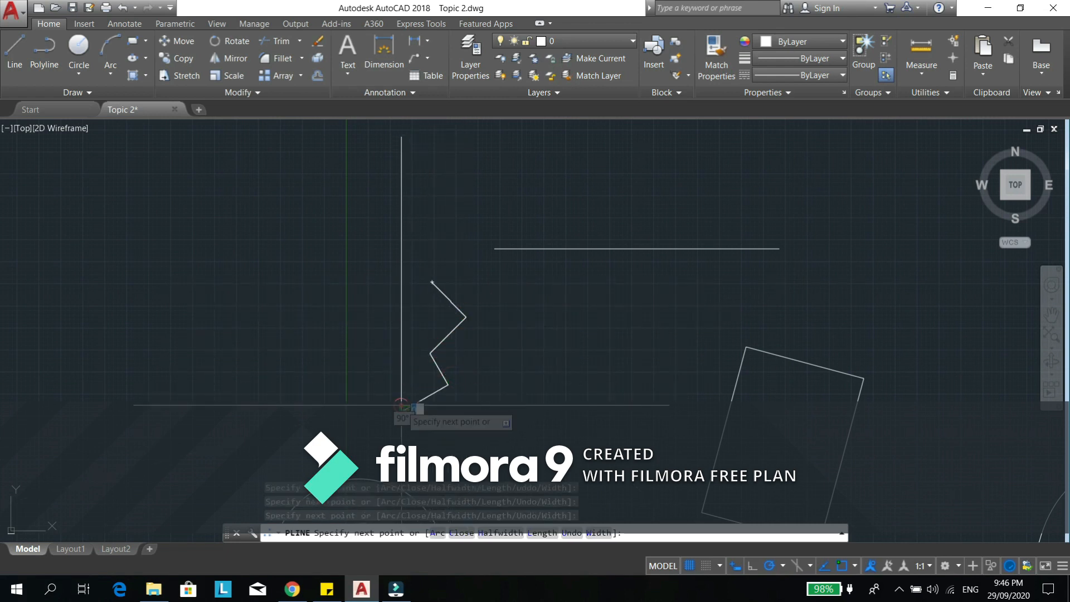
pyautogui.press('Escape')
# - Mirror the zigzag polyline across a vertical line through its upper-right vertex, keeping the source object
pyautogui.moveTo(510, 372); pyautogui.dragTo(476, 352, button='middle')
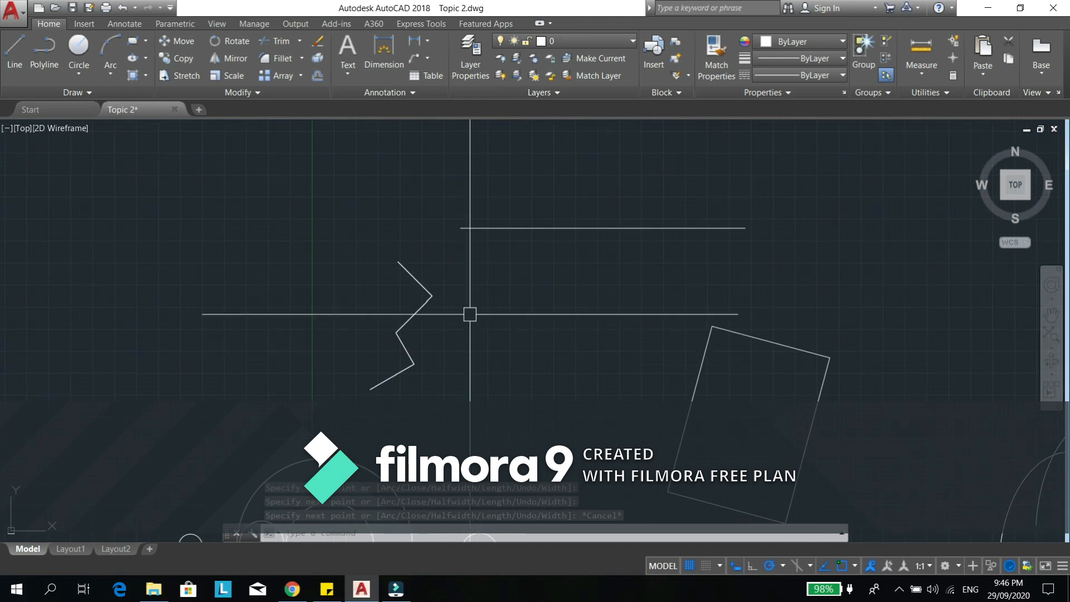
pyautogui.write('mi')
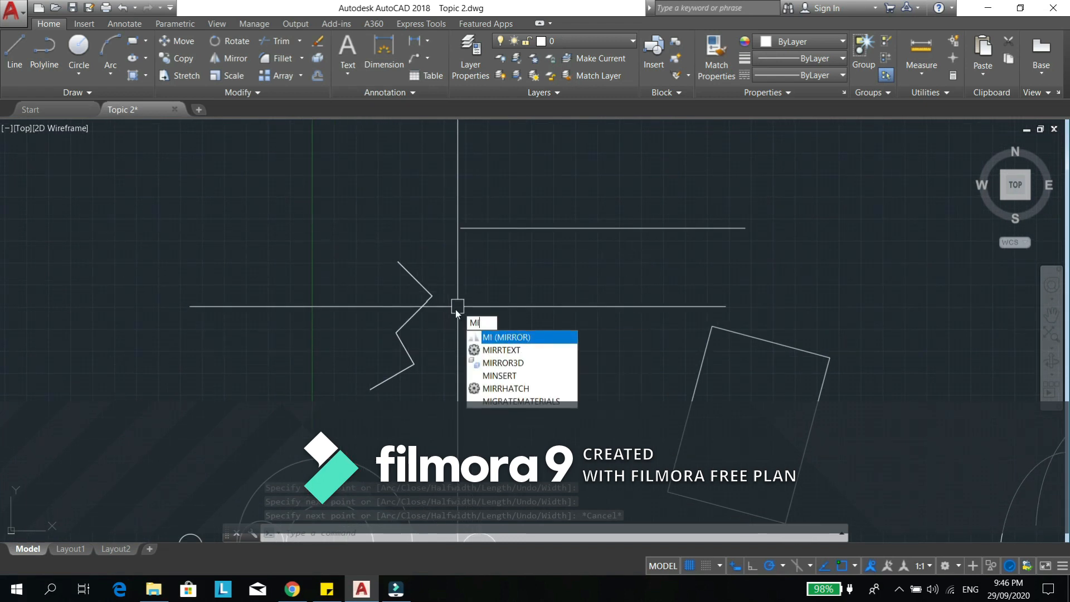
pyautogui.press('Return')
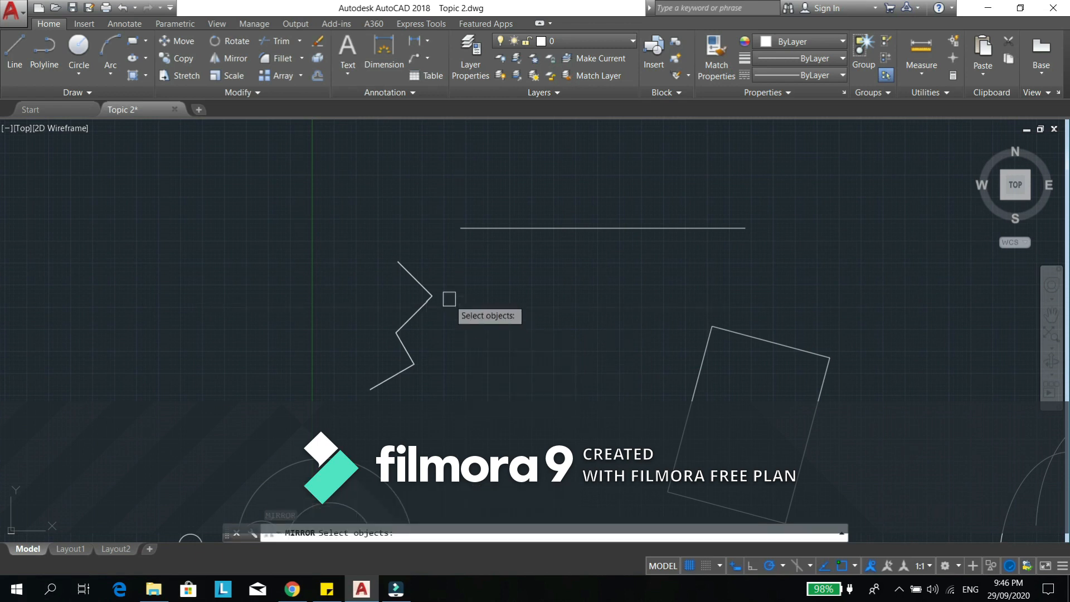
pyautogui.click(443, 279)
pyautogui.click(391, 390)
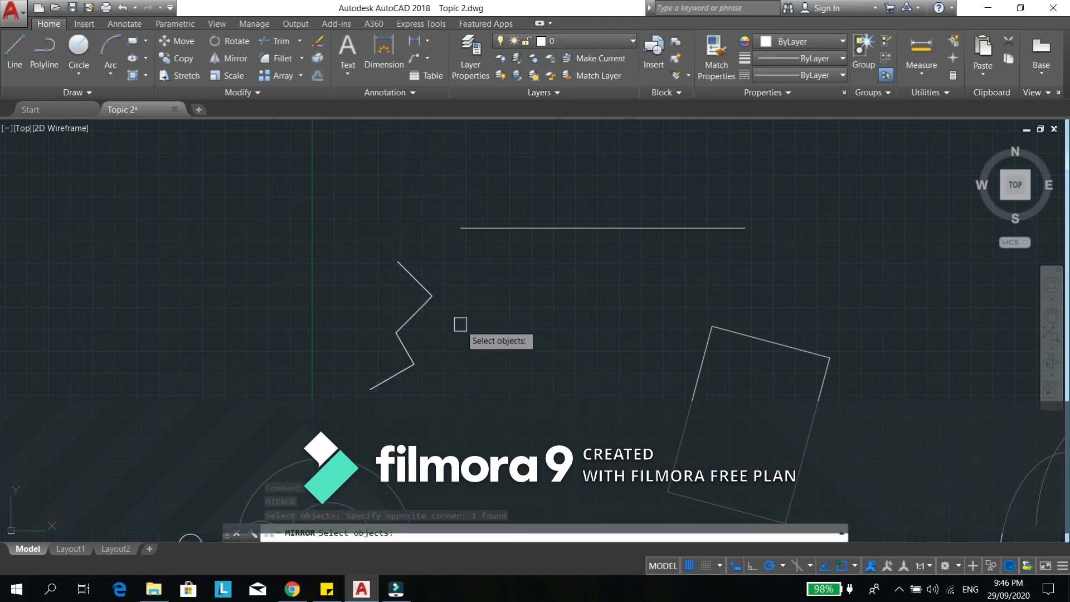
pyautogui.press('Return')
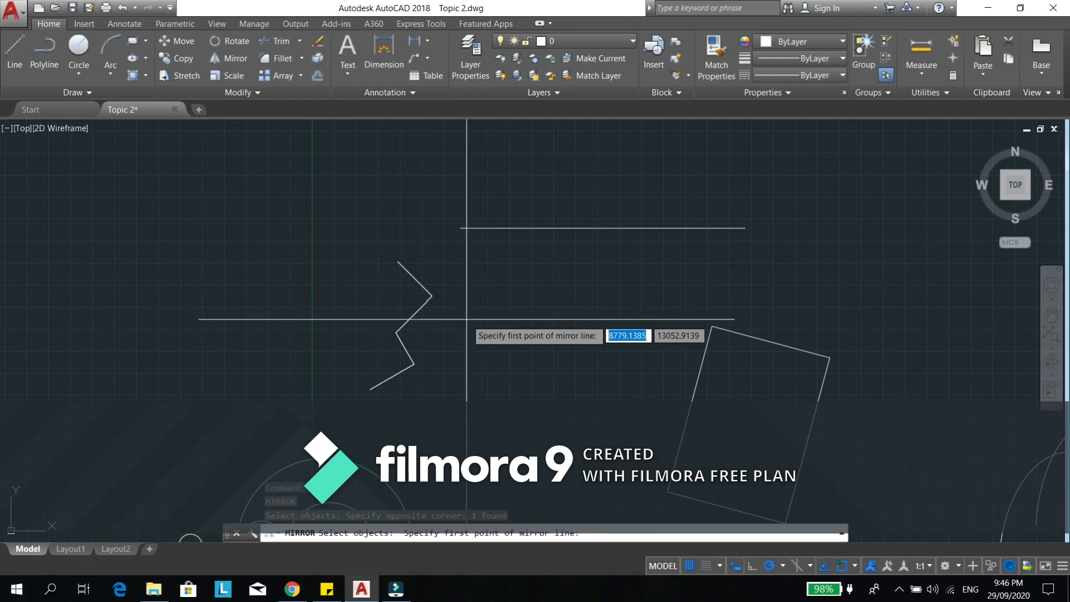
pyautogui.click(432, 296)
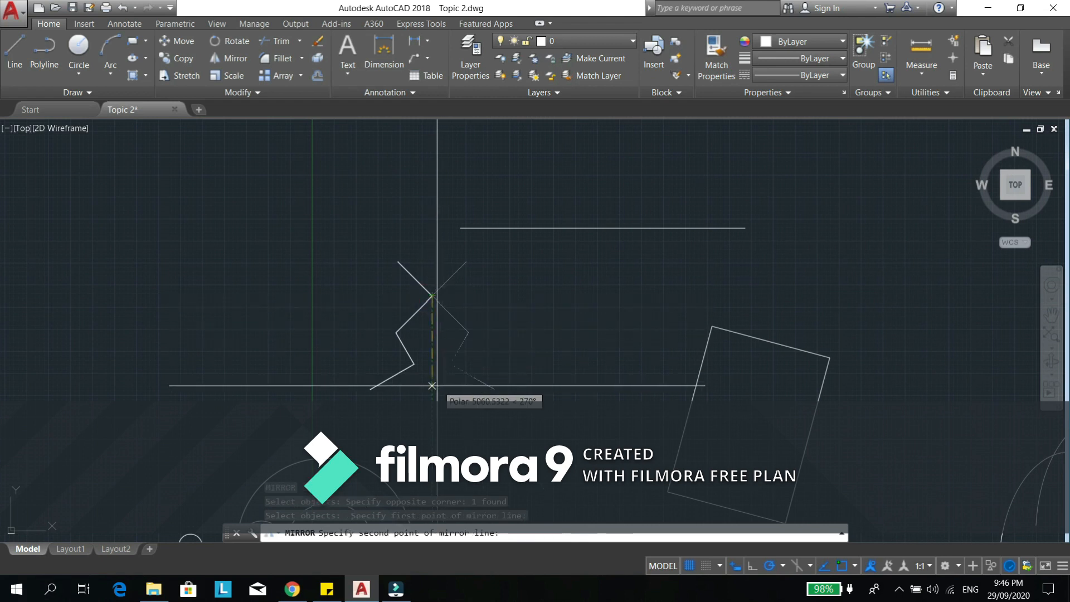
pyautogui.click(432, 413)
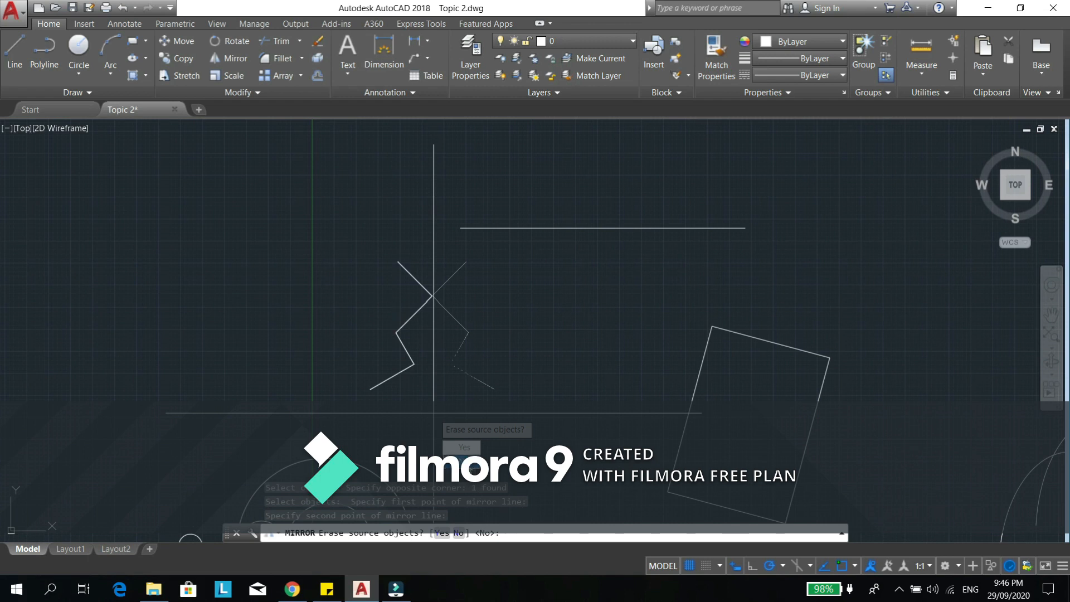
pyautogui.write('N')
pyautogui.press('Return')
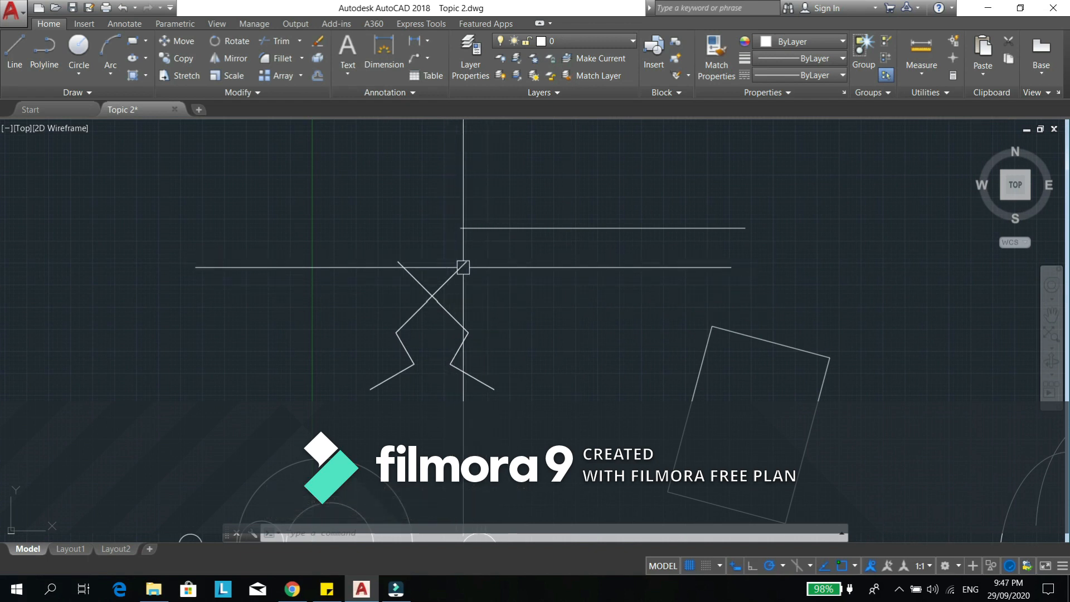
pyautogui.moveTo(587, 379); pyautogui.dragTo(556, 360, button='middle')
pyautogui.scroll(-2, 536, 347)
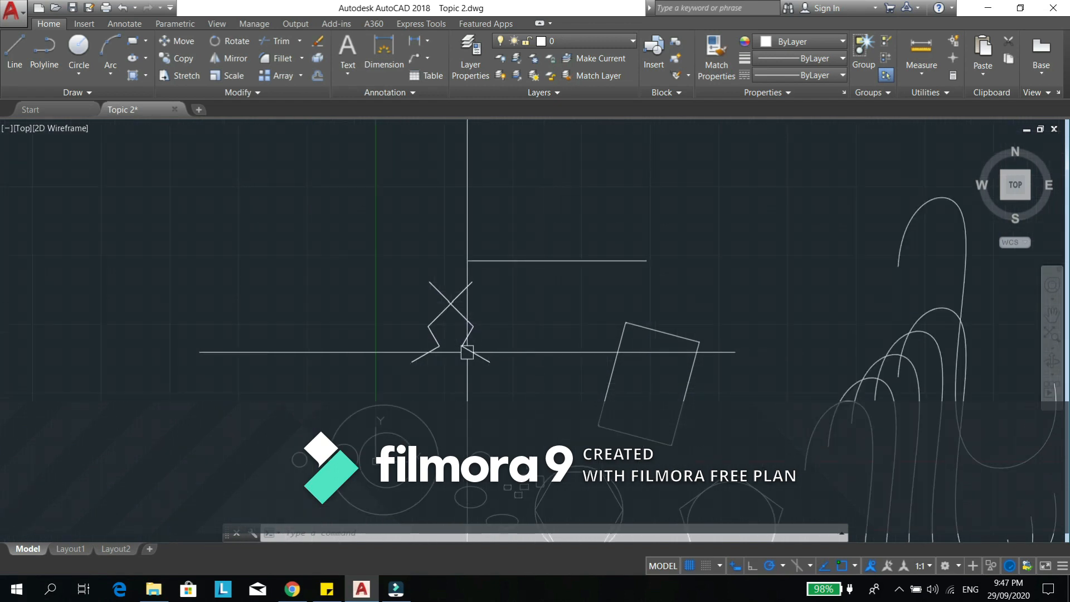
pyautogui.scroll(2, 466, 326)
pyautogui.scroll(2, 511, 320)
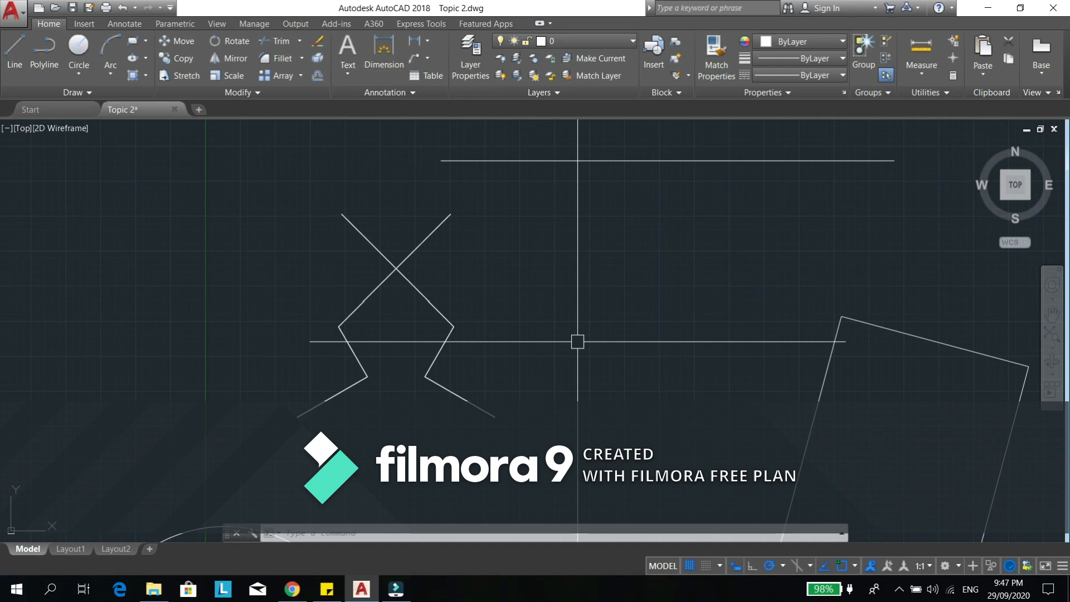
pyautogui.scroll(-4, 578, 342)
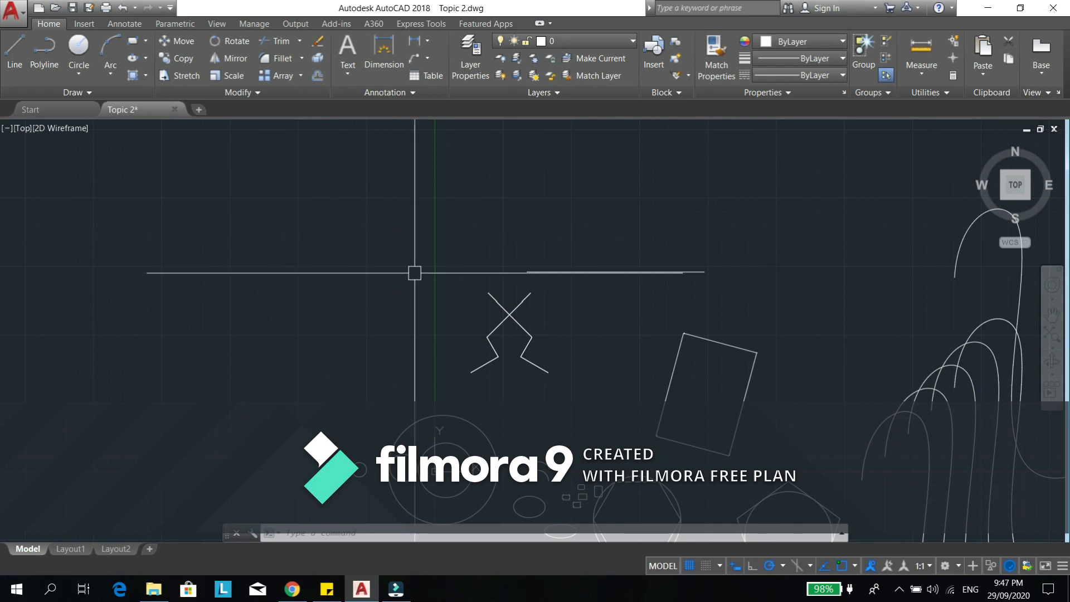
pyautogui.scroll(4, 479, 310)
pyautogui.moveTo(450, 364); pyautogui.dragTo(414, 347, button='middle')
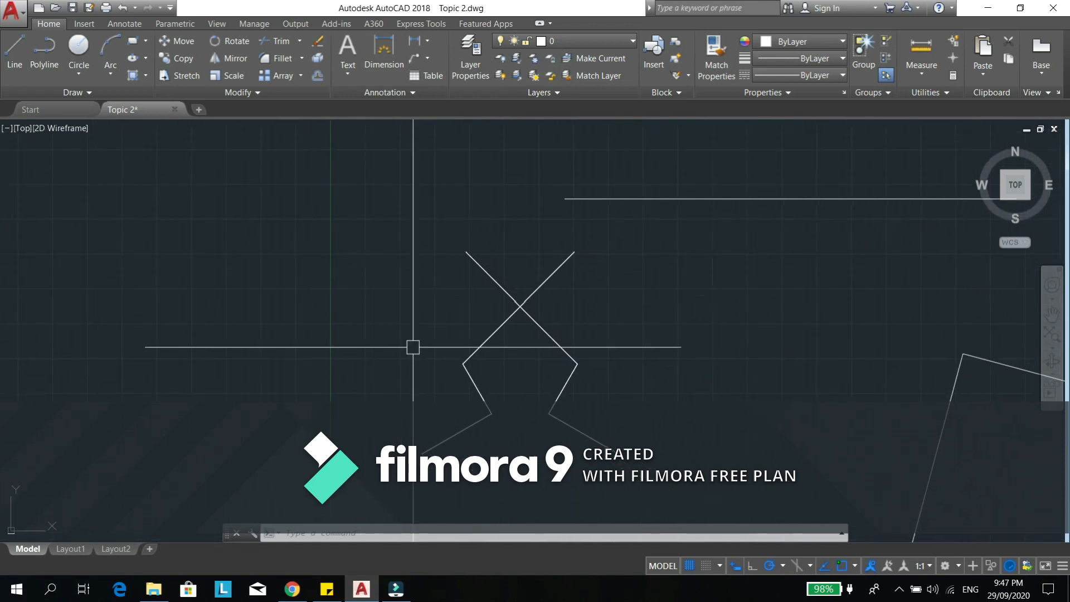
pyautogui.write('i')
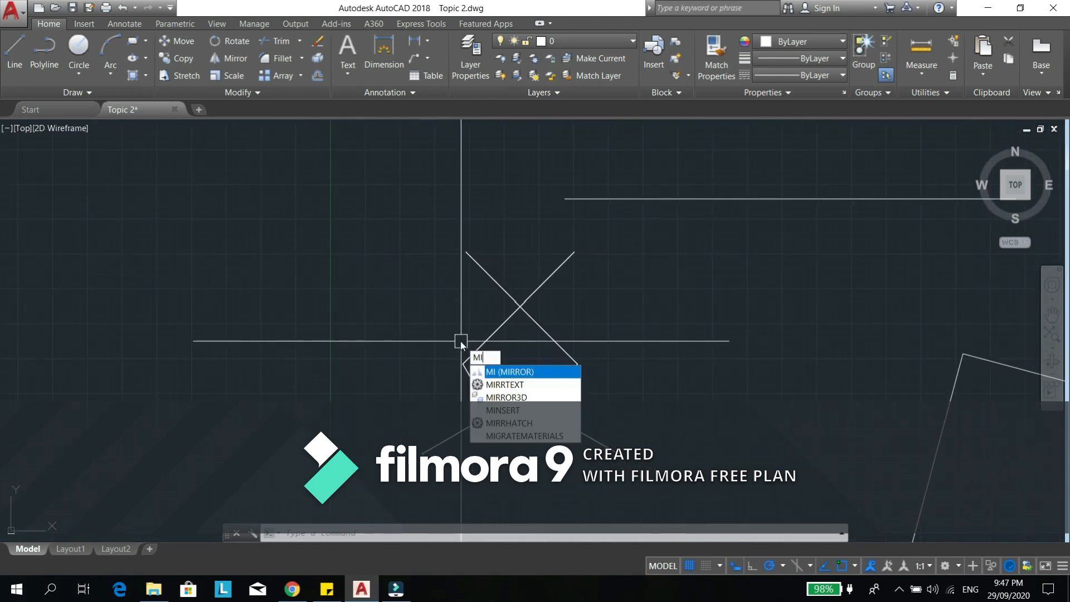
pyautogui.press('Return')
pyautogui.click(576, 360)
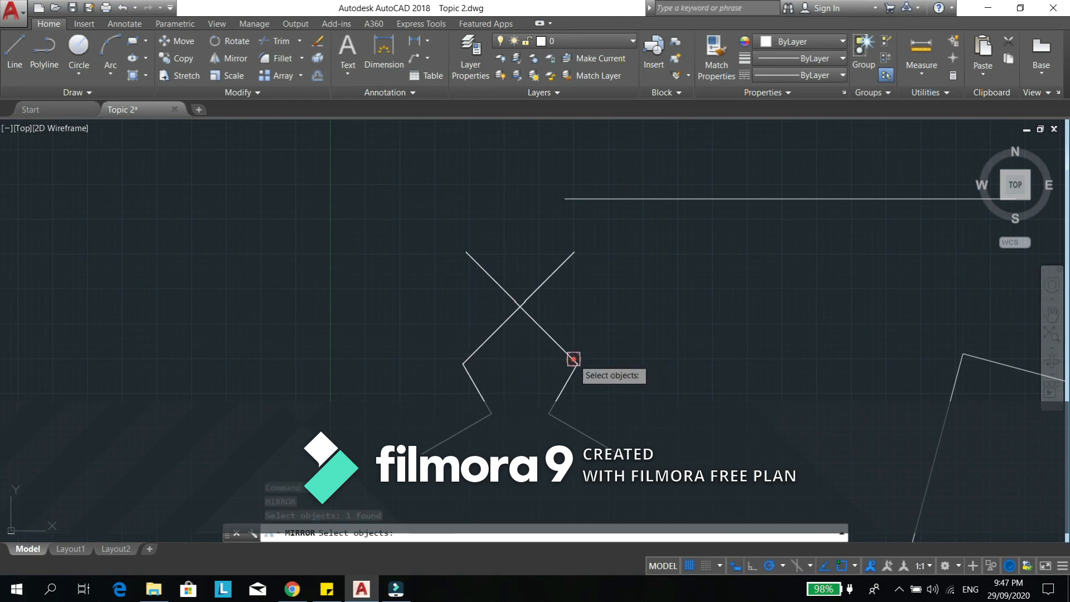
pyautogui.press('Return')
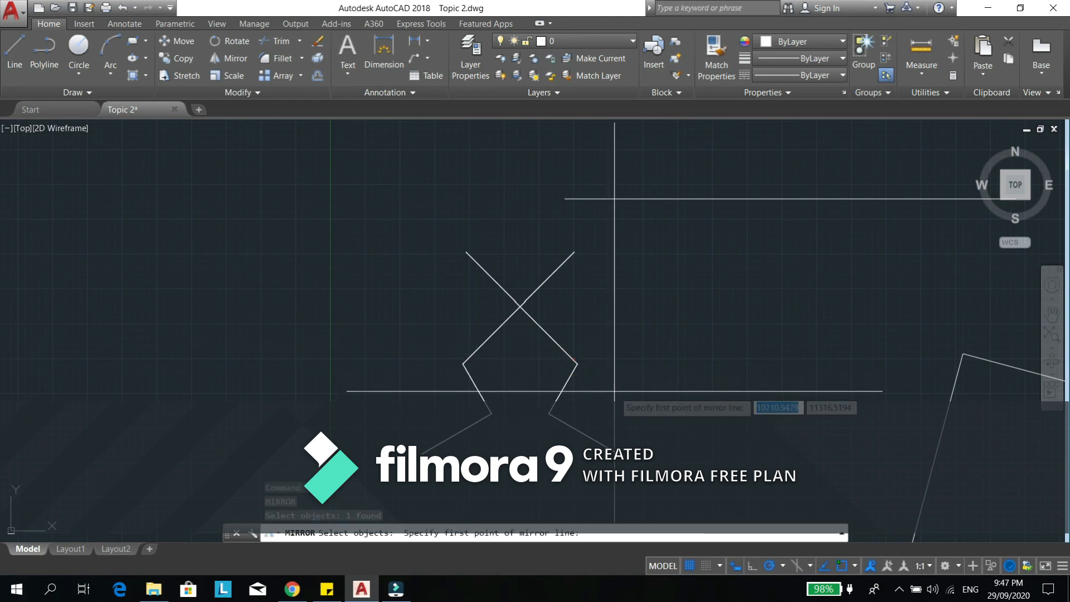
pyautogui.press('Escape')
# - Draw a large horizontal rectangle in the empty area left of the two mirrored zigzag polylines
pyautogui.moveTo(693, 396); pyautogui.dragTo(667, 410, button='middle')
pyautogui.write('rec')
pyautogui.press('Return')
pyautogui.moveTo(249, 389); pyautogui.dragTo(710, 425, button='middle')
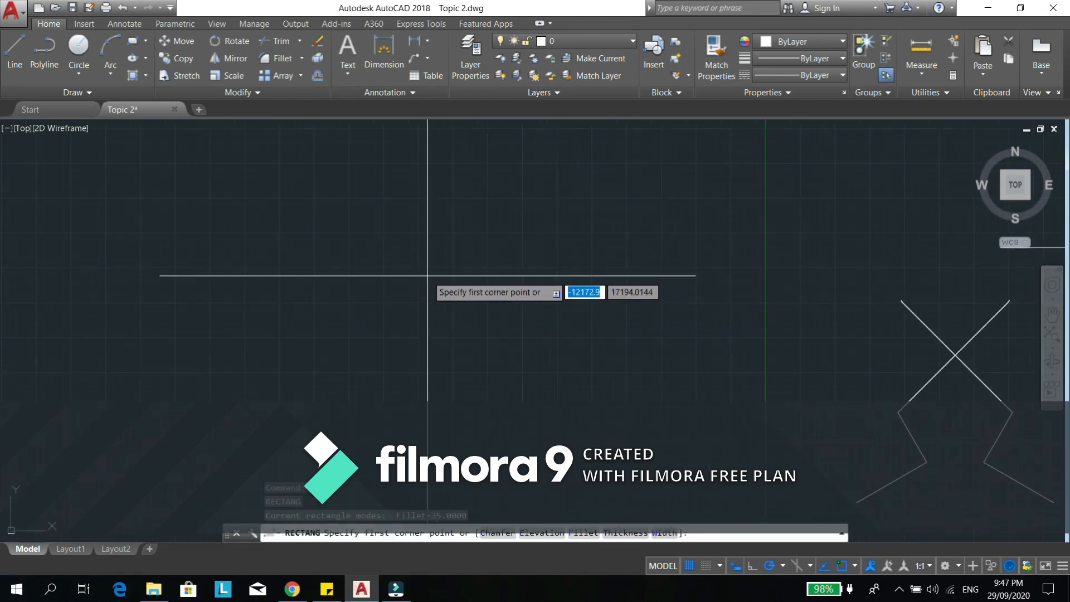
pyautogui.click(446, 271)
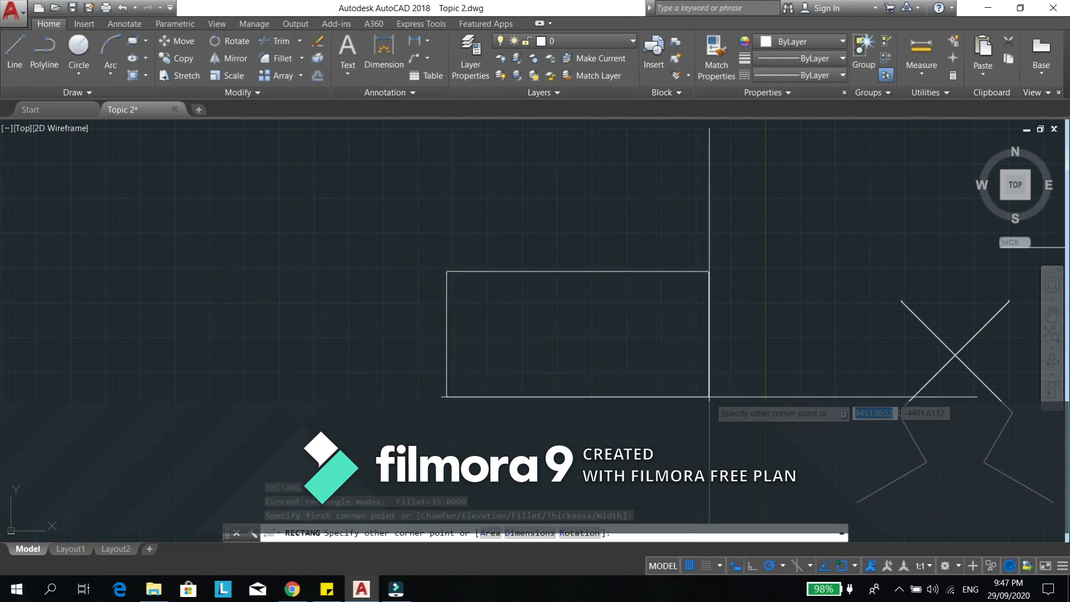
pyautogui.click(760, 411)
# - Draw a small square standing on the large rectangle's top side, near its left end
pyautogui.moveTo(488, 289); pyautogui.dragTo(445, 301, button='middle')
pyautogui.write('rec')
pyautogui.press('Return')
pyautogui.click(436, 221)
pyautogui.press('Escape')
pyautogui.moveTo(538, 275); pyautogui.dragTo(359, 191, button='middle')
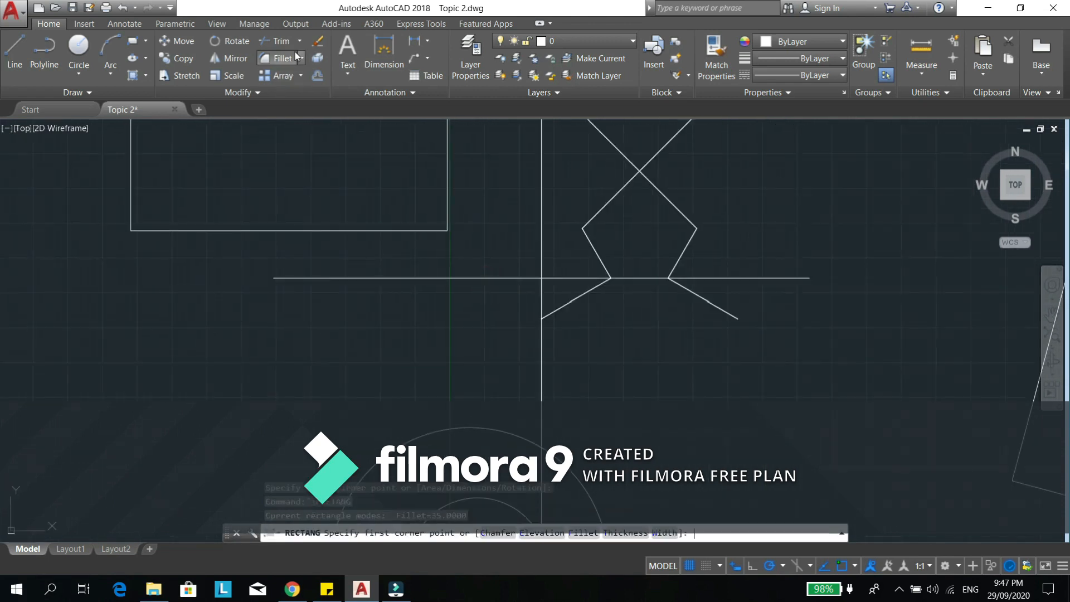
pyautogui.scroll(-2, 359, 191)
pyautogui.scroll(2, 507, 313)
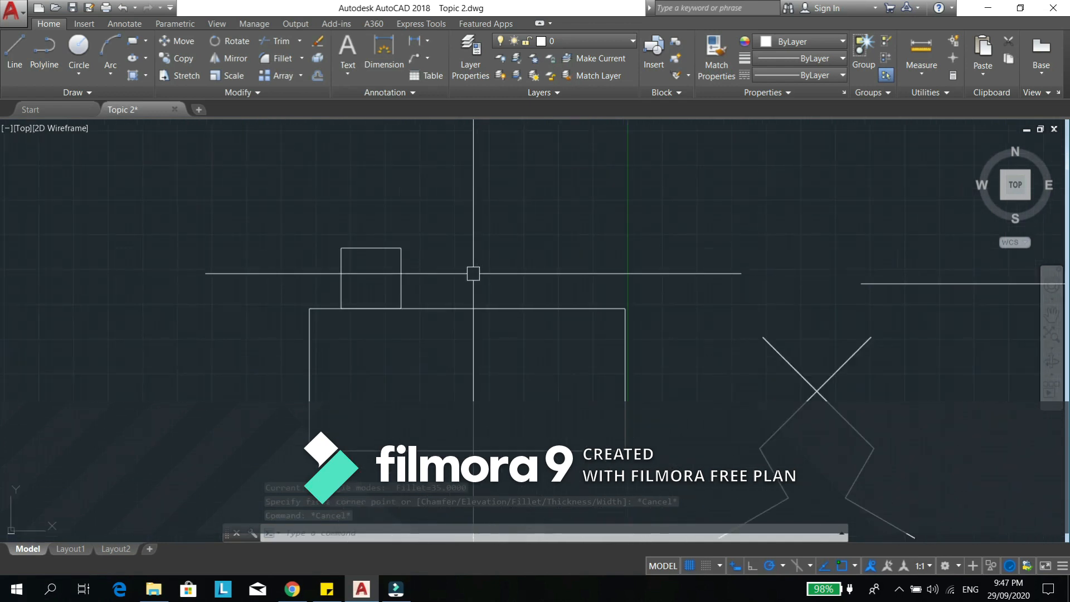
pyautogui.press('Return')
pyautogui.press('Escape')
pyautogui.press('Escape')
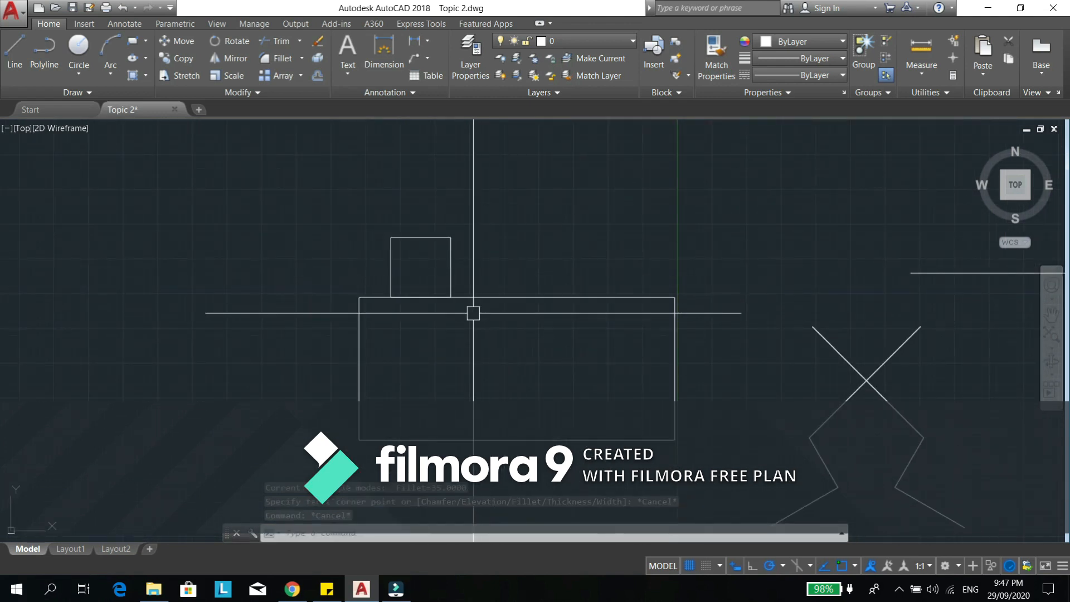
# - Mirror the small square across a vertical line through the midpoint of the large rectangle's top side, keeping the source object
pyautogui.moveTo(473, 313); pyautogui.dragTo(481, 309, button='middle')
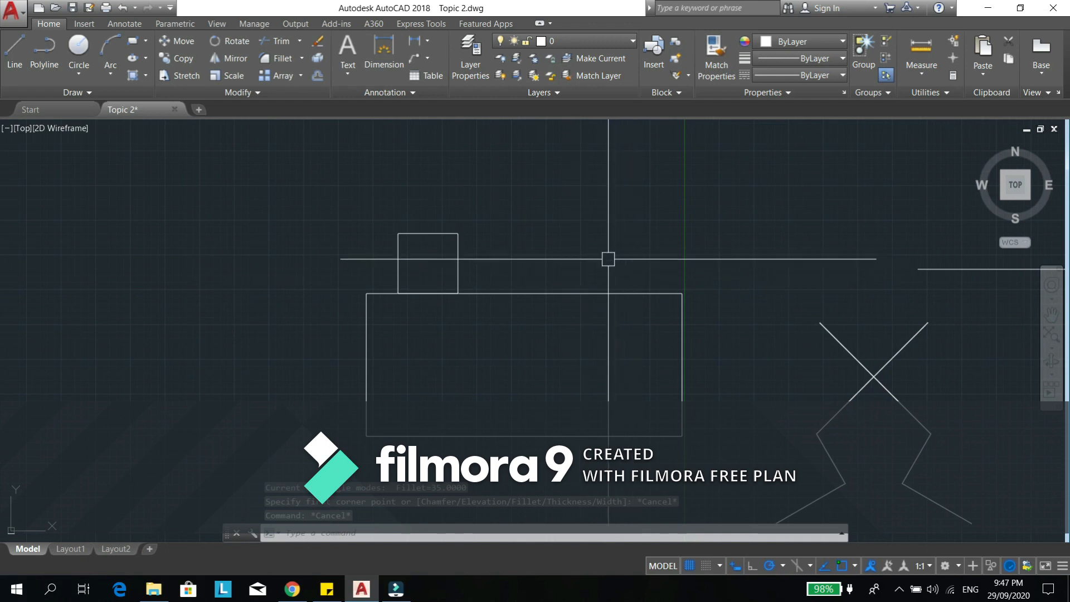
pyautogui.write('mi')
pyautogui.press('Return')
pyautogui.click(457, 270)
pyautogui.press('Return')
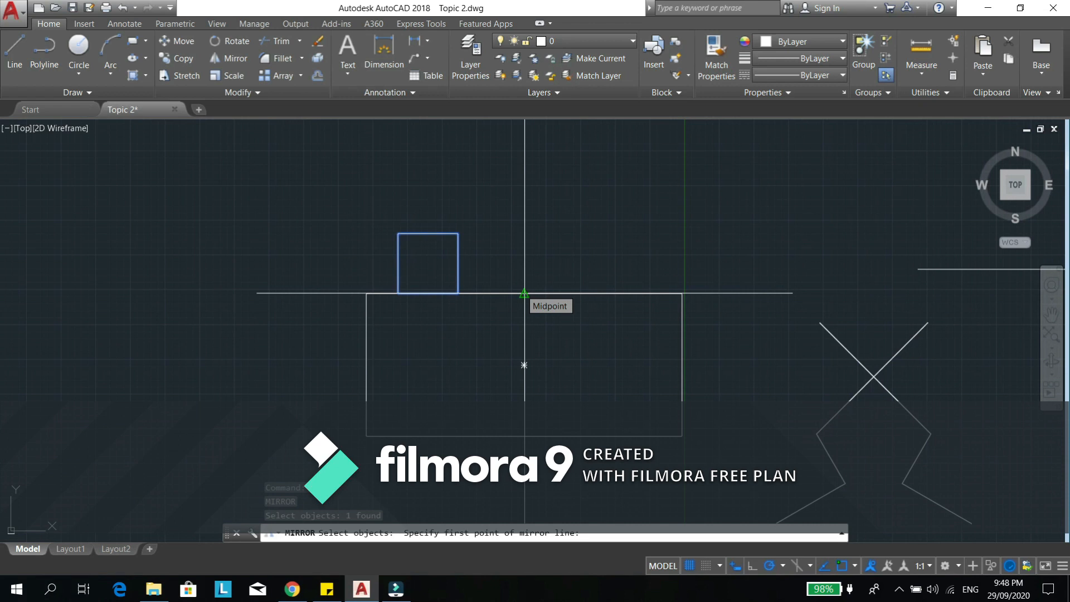
pyautogui.click(524, 292)
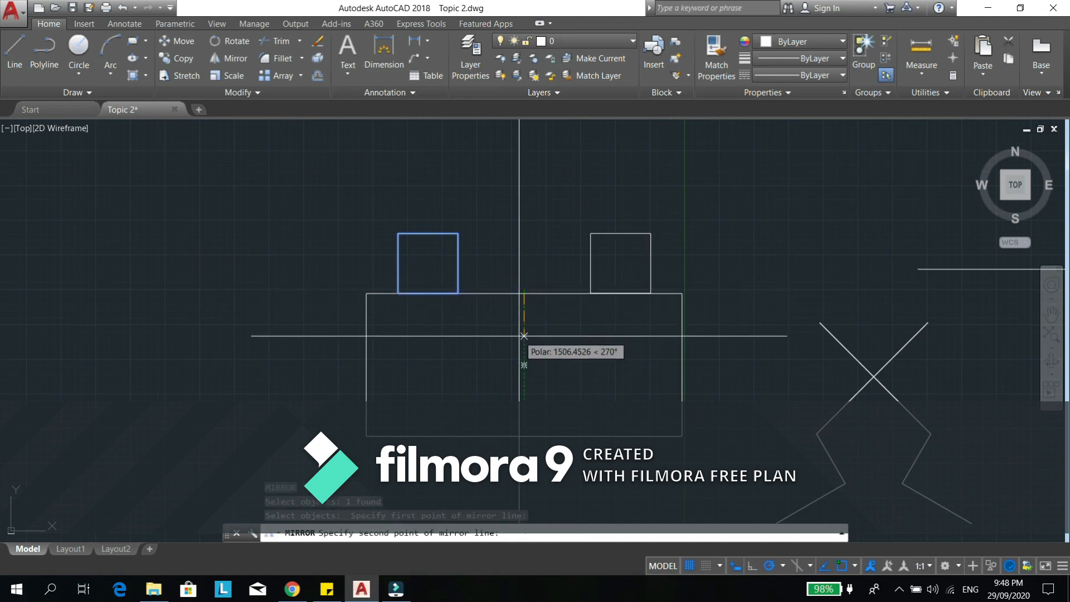
pyautogui.click(523, 399)
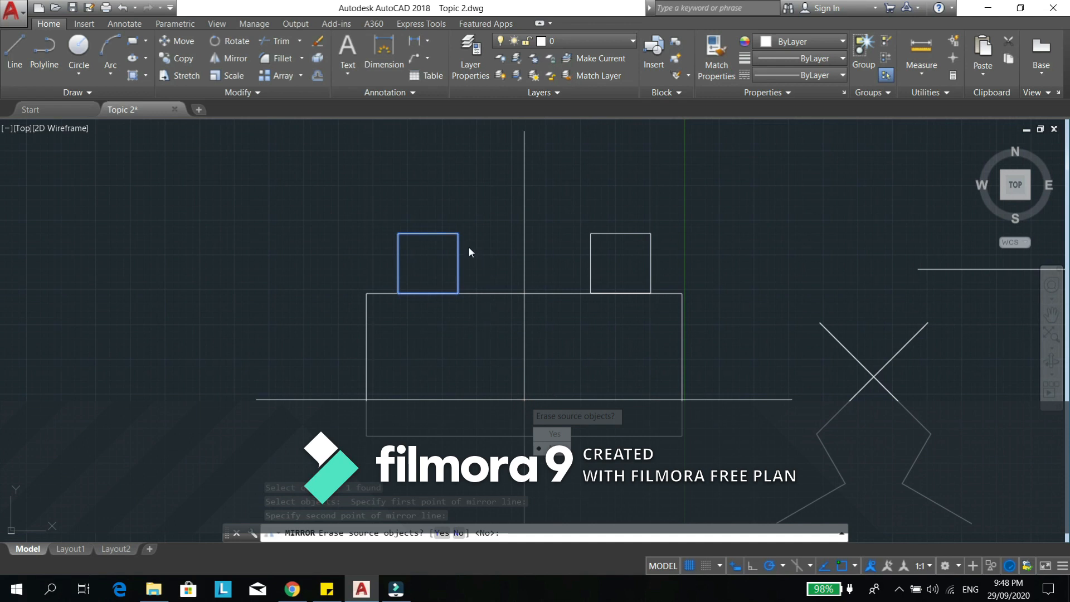
pyautogui.write('n')
pyautogui.press('Return')
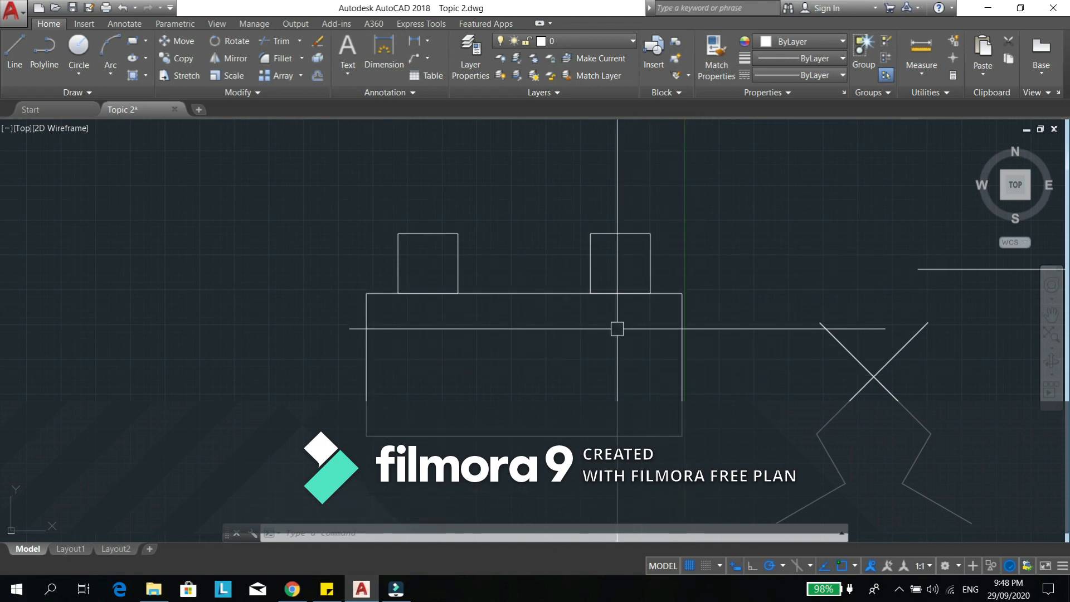
# - Mirror the right-hand square across a 45° line through the large rectangle's upper-right corner, keeping the source object
pyautogui.write('i')
pyautogui.press('Return')
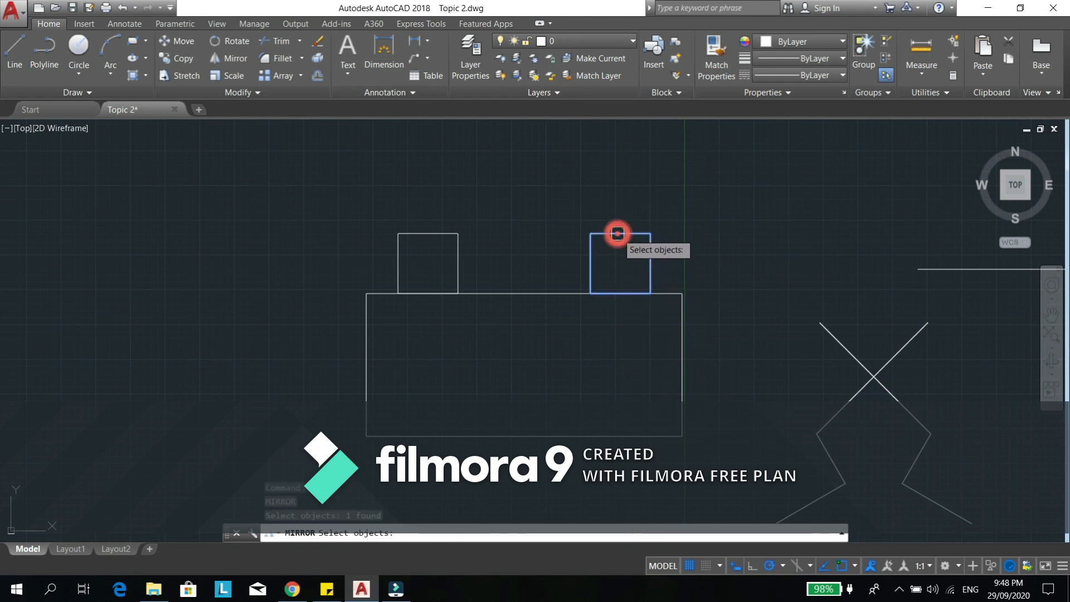
pyautogui.press('Return')
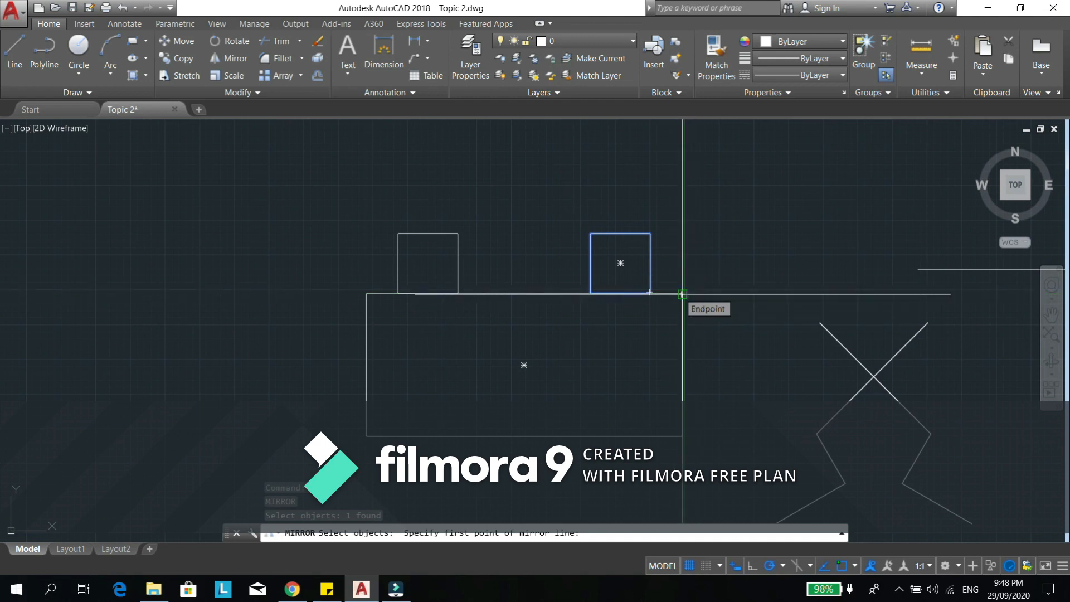
pyautogui.click(682, 294)
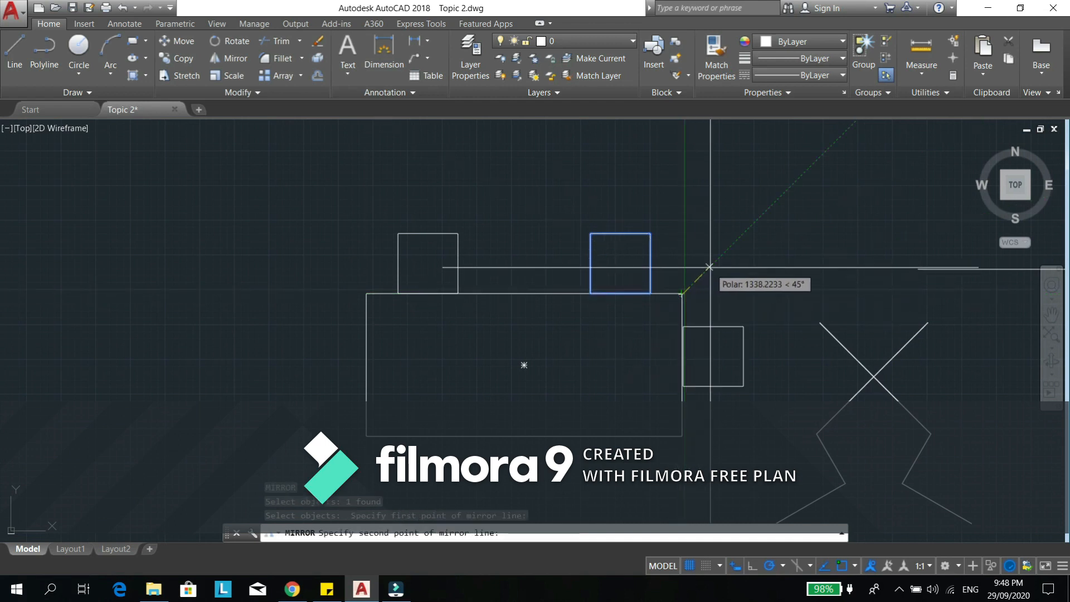
pyautogui.click(761, 216)
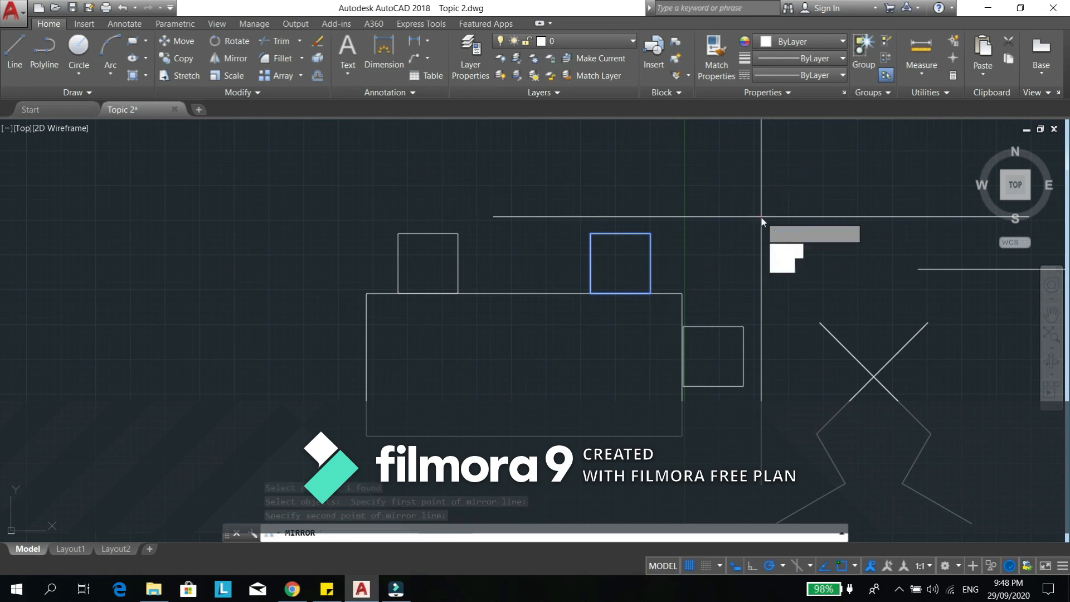
pyautogui.press('Return')
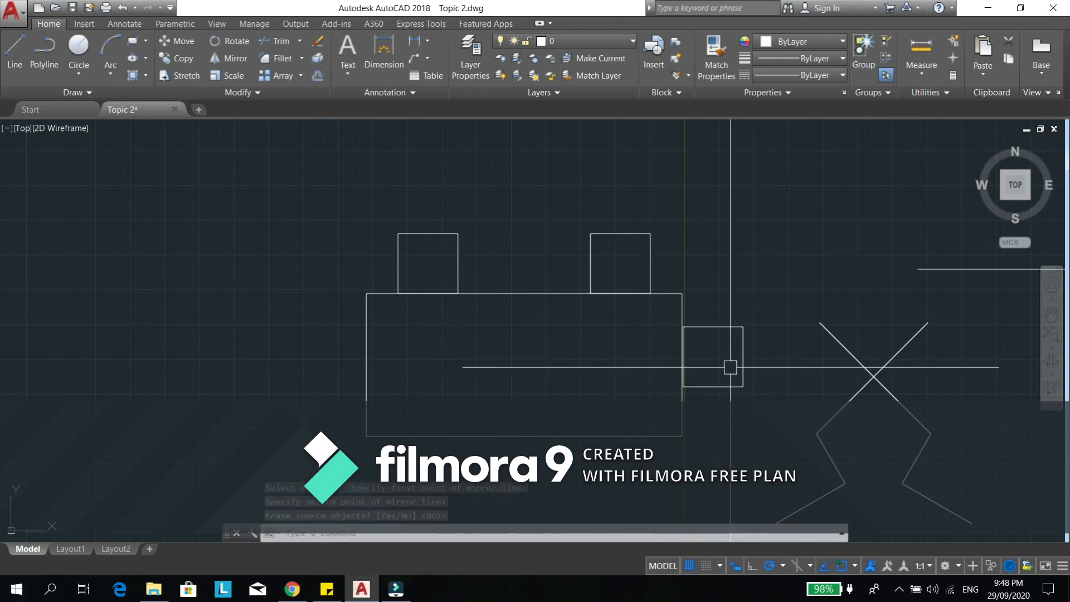
# - Move the square beside the large rectangle so that its left side lies against the rectangle's right side
pyautogui.write('m')
pyautogui.press('Return')
pyautogui.click(717, 327)
pyautogui.scroll(4, 688, 351)
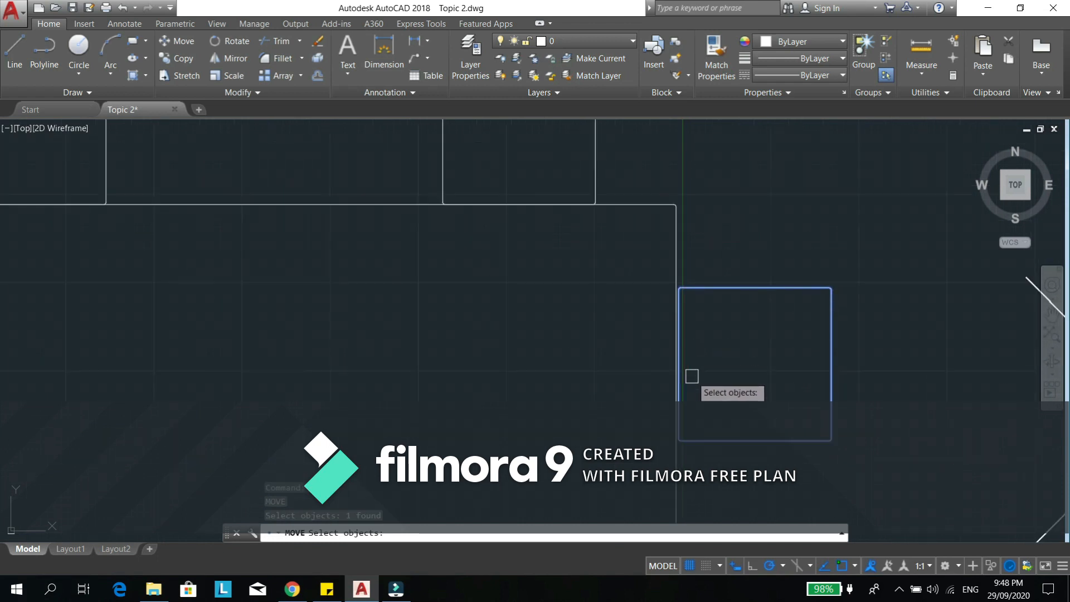
pyautogui.scroll(2, 692, 376)
pyautogui.press('Return')
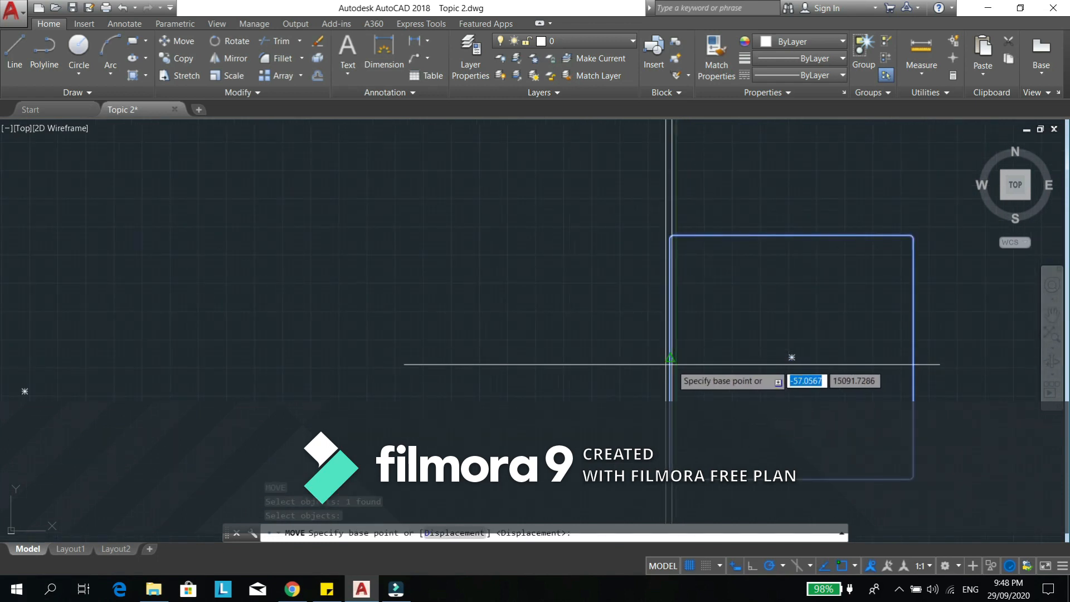
pyautogui.click(676, 353)
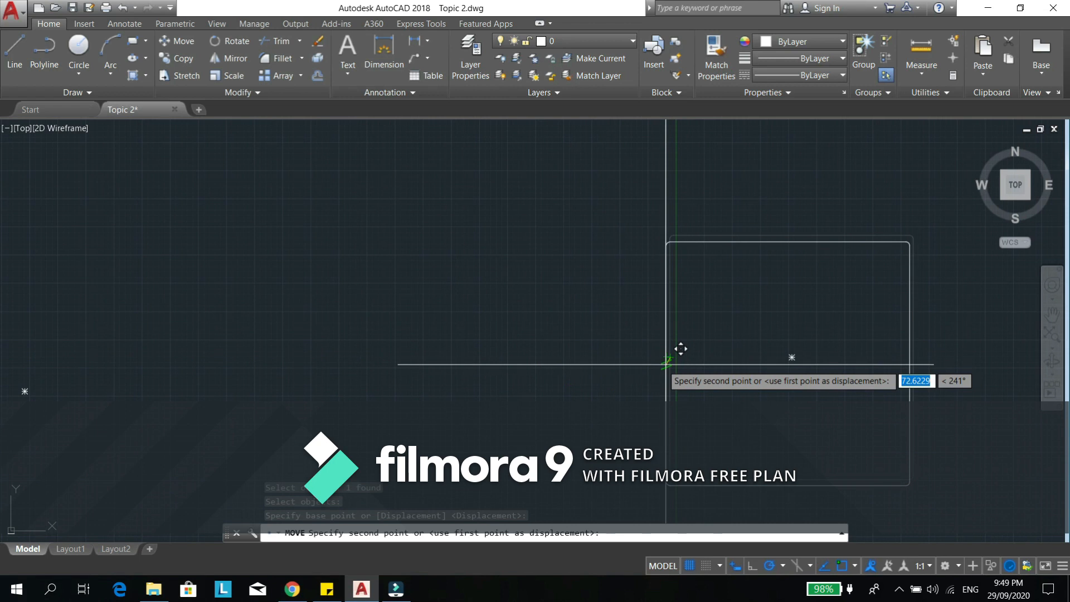
pyautogui.press('Escape')
# - Mirror the two upper squares across a horizontal line through the midpoint of the large rectangle's left side, keeping the source objects
pyautogui.scroll(-3, 695, 385)
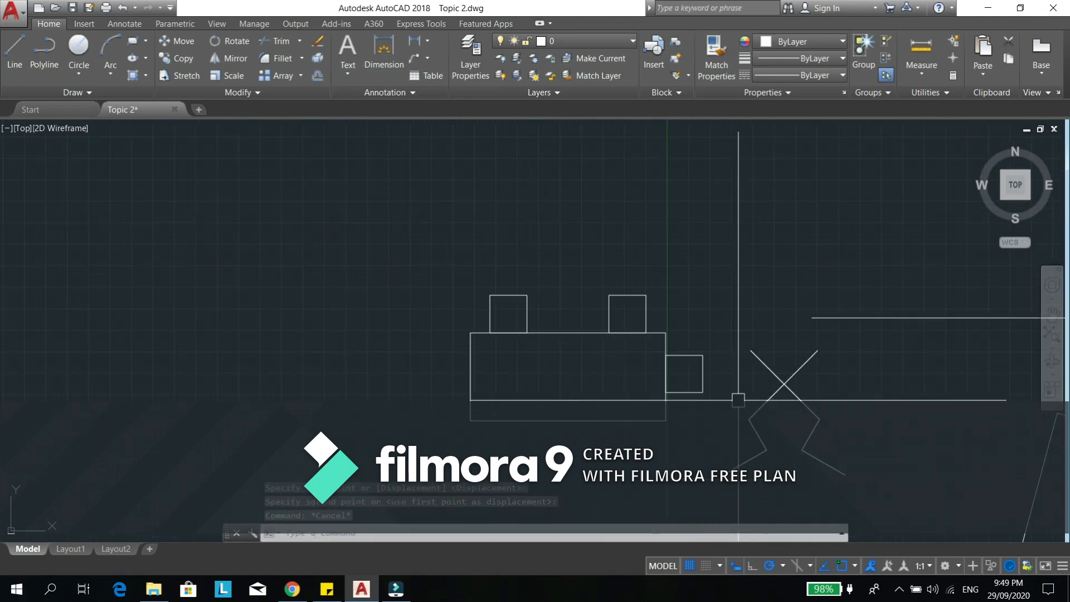
pyautogui.scroll(2, 630, 373)
pyautogui.moveTo(633, 415); pyautogui.dragTo(704, 387, button='middle')
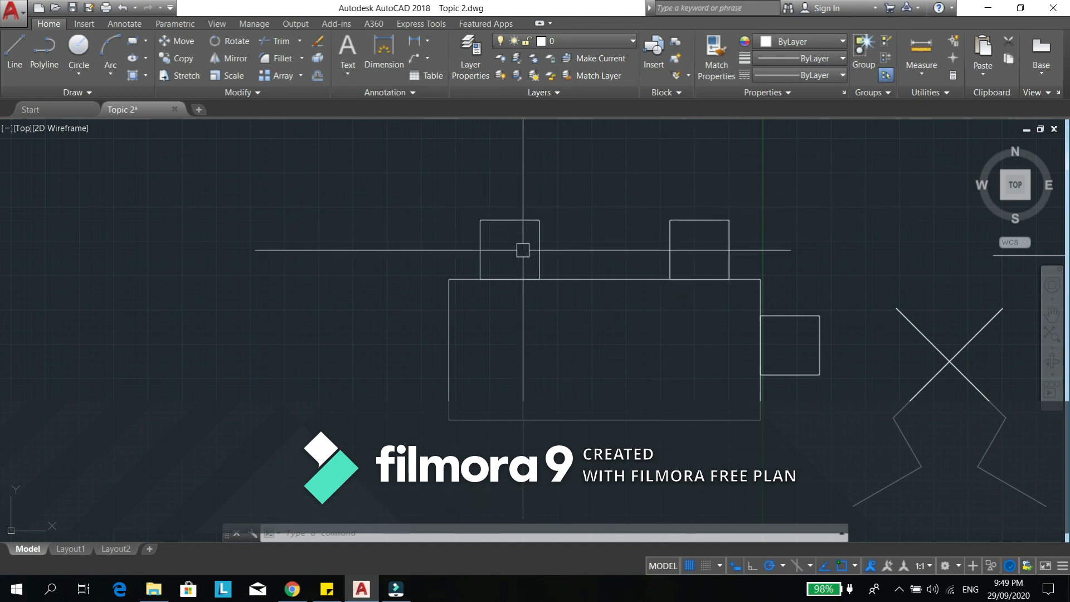
pyautogui.scroll(2, 579, 426)
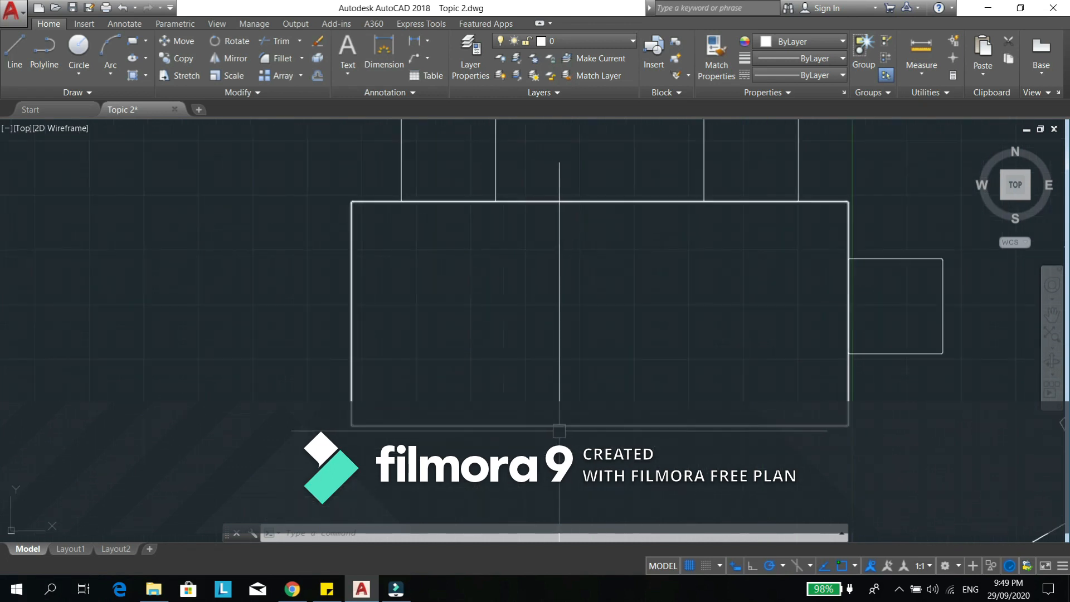
pyautogui.write('mi')
pyautogui.press('Return')
pyautogui.scroll(-4, 579, 424)
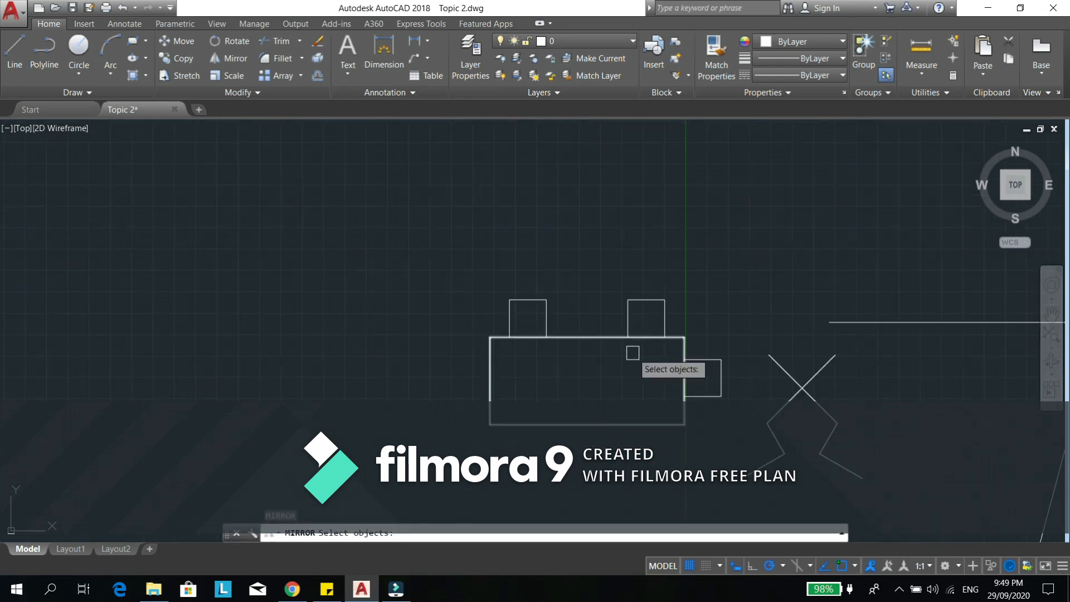
pyautogui.click(660, 277)
pyautogui.click(512, 313)
pyautogui.press('Return')
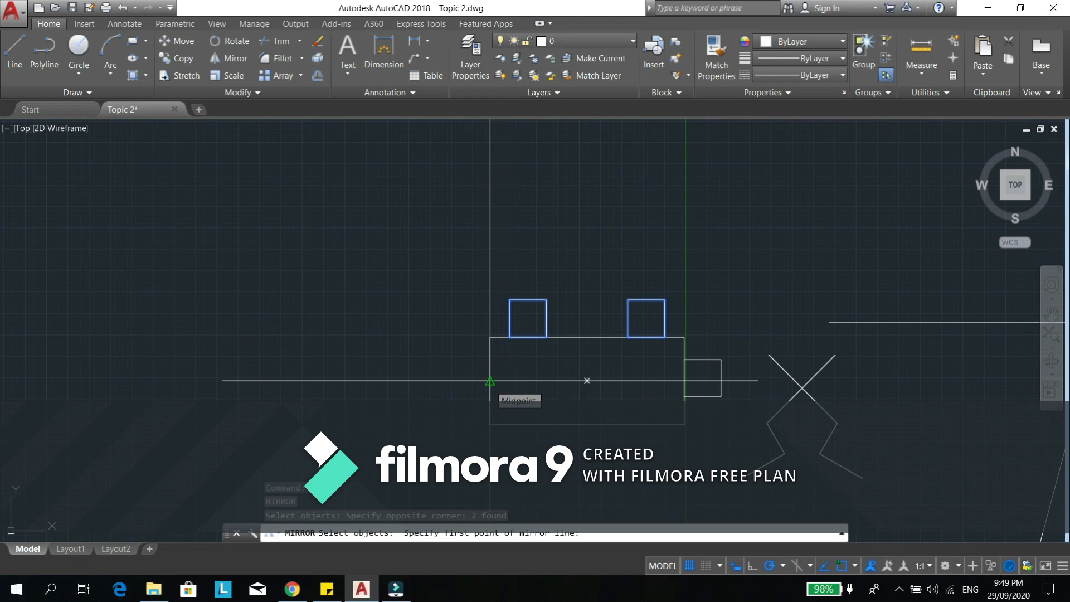
pyautogui.click(490, 381)
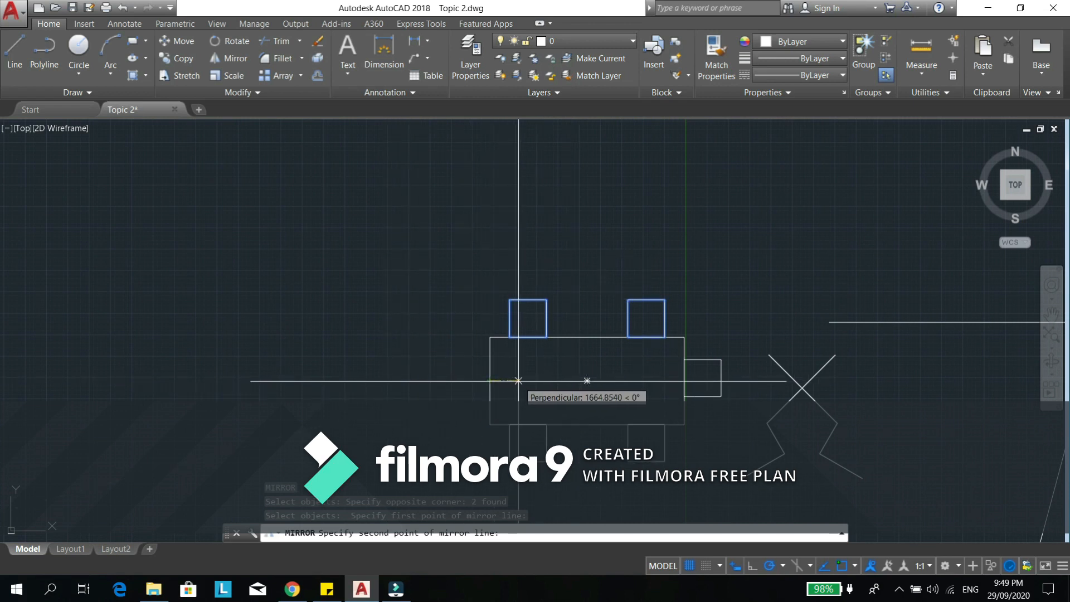
pyautogui.click(519, 381)
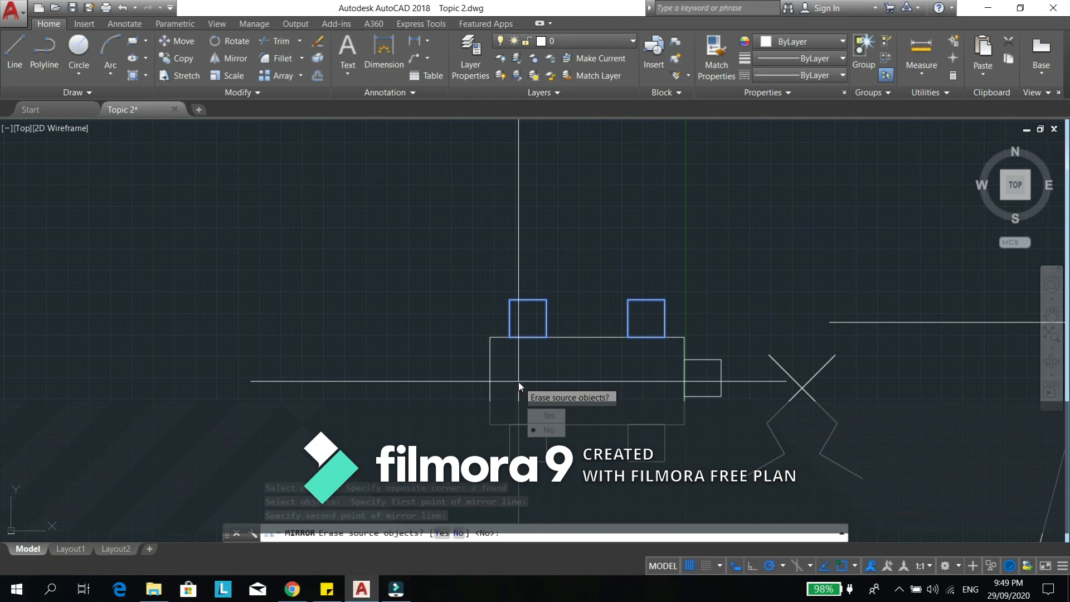
pyautogui.press('Return')
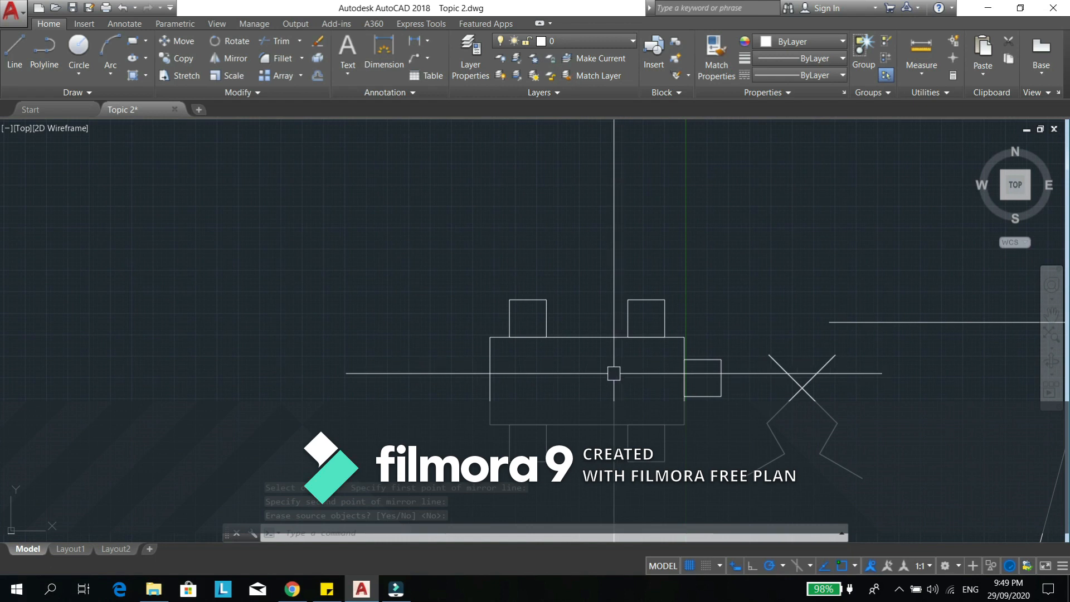
# - Mirror the square on the large rectangle's right side across a vertical line through the midpoint of its bottom side, keeping the source object
pyautogui.moveTo(599, 372); pyautogui.dragTo(583, 356, button='middle')
pyautogui.write('mi')
pyautogui.press('Return')
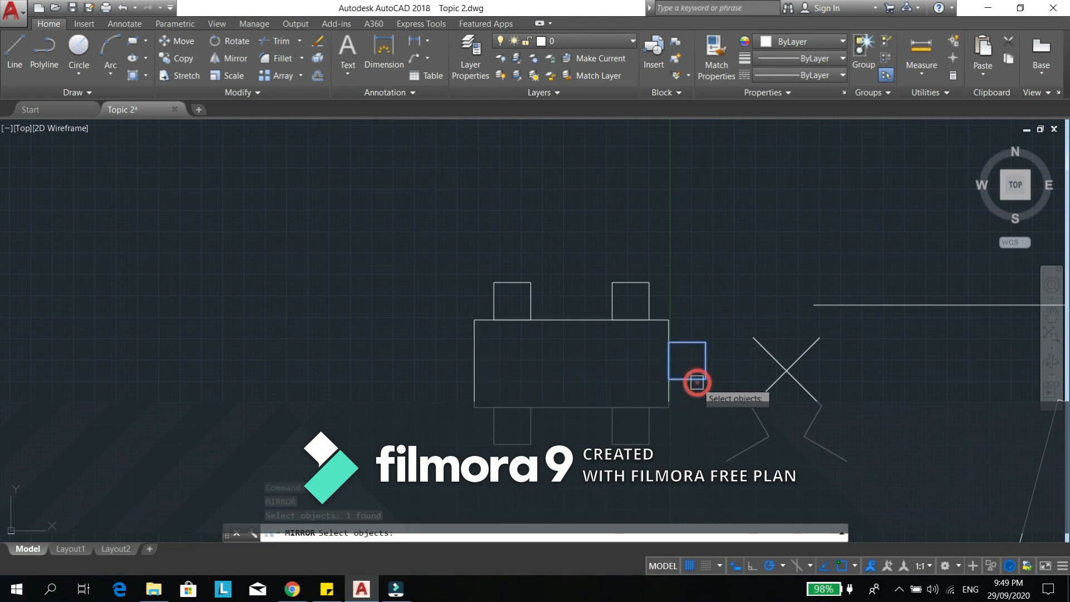
pyautogui.press('Return')
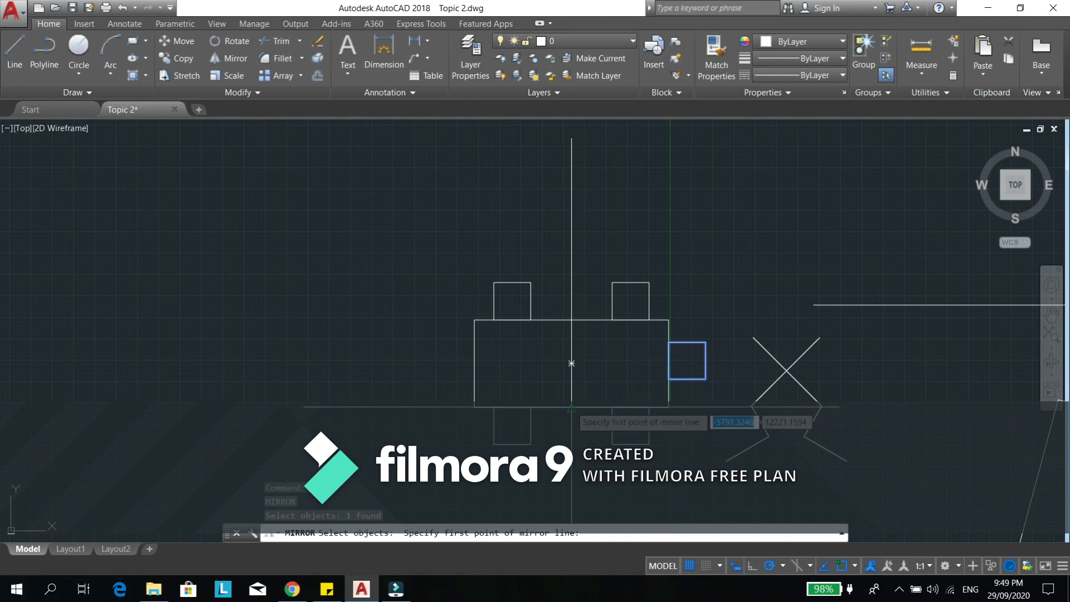
pyautogui.click(571, 406)
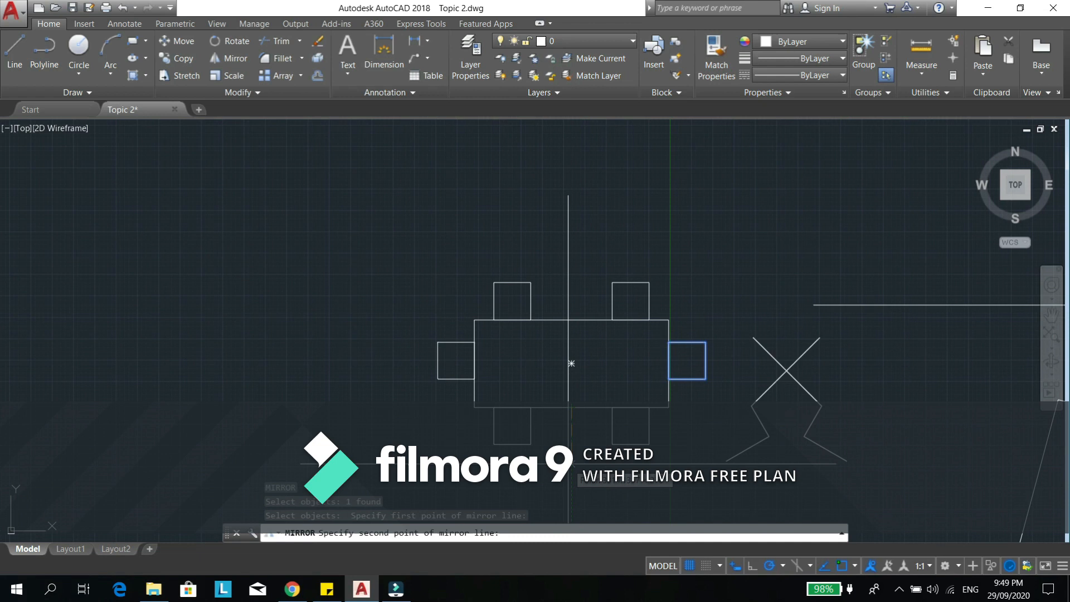
pyautogui.click(572, 363)
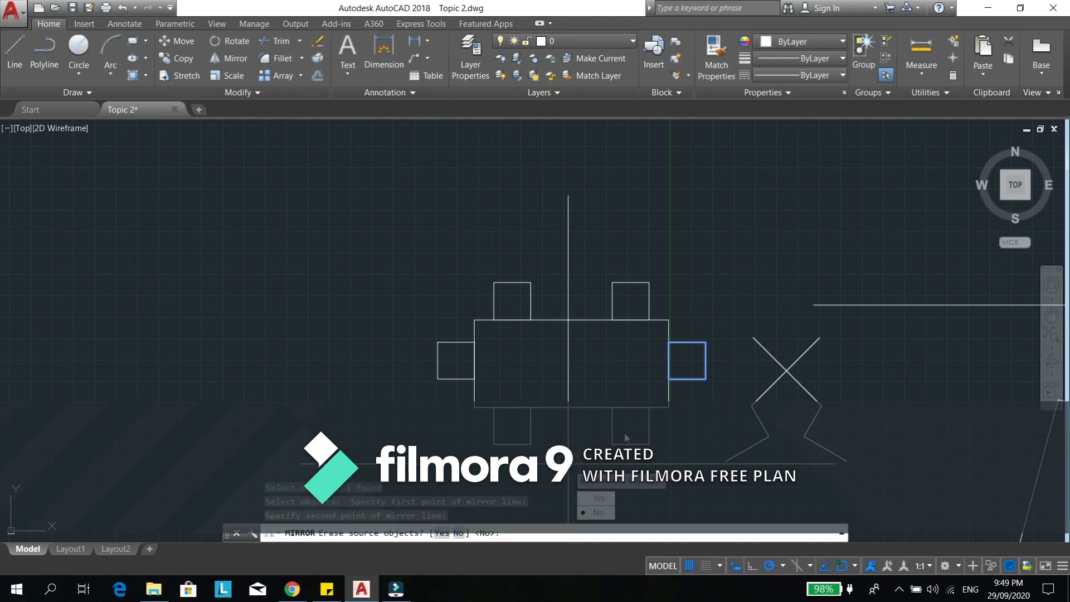
pyautogui.press('Return')
# - Draw a vertical line in the empty area above the existing shapes
pyautogui.scroll(-2, 593, 336)
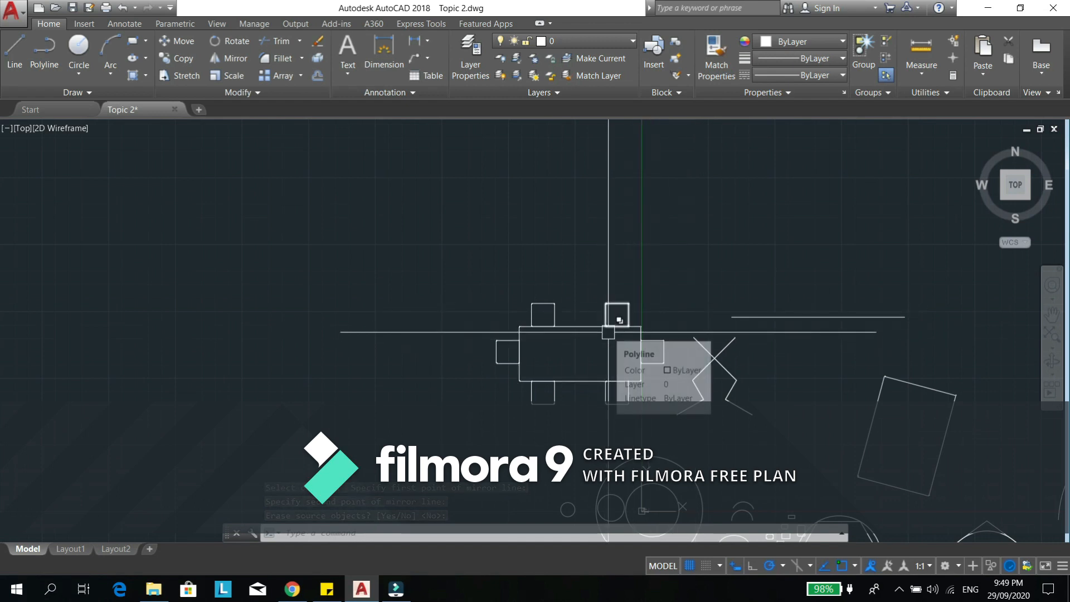
pyautogui.scroll(-3, 591, 326)
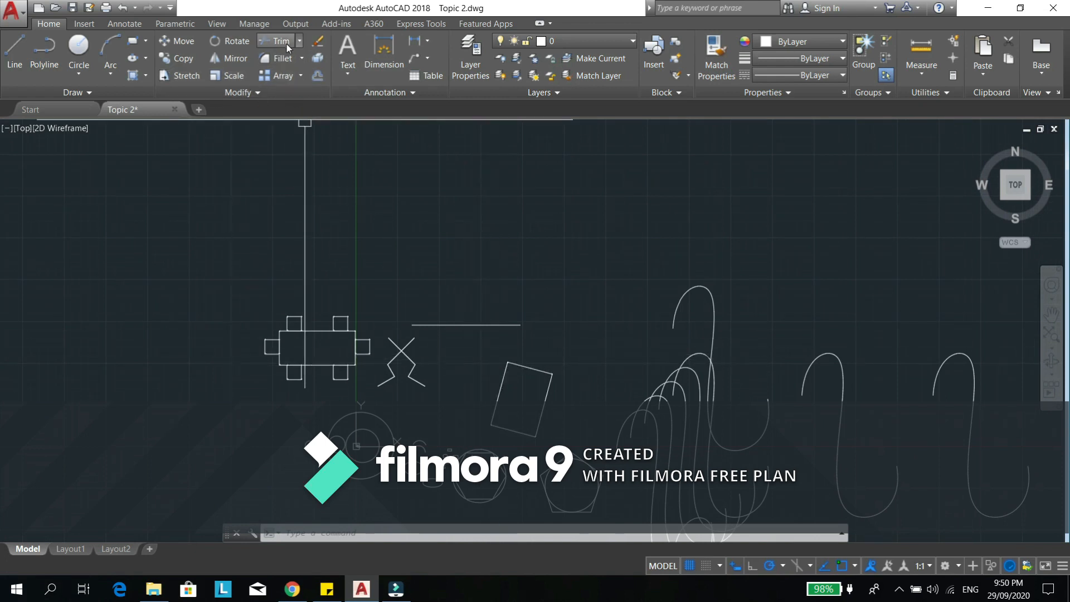
pyautogui.moveTo(604, 240); pyautogui.dragTo(623, 270, button='middle')
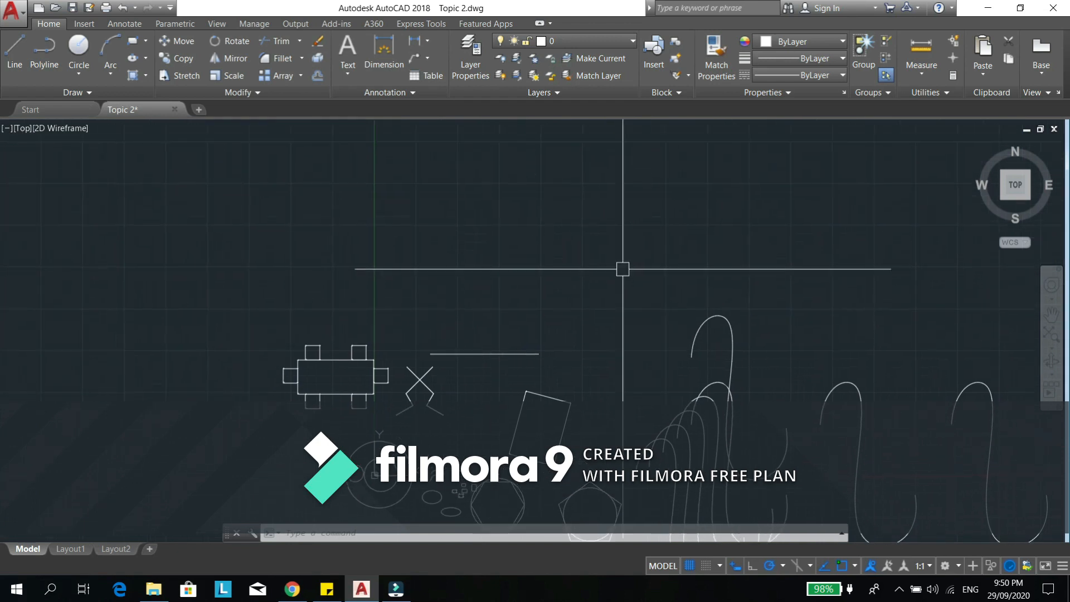
pyautogui.moveTo(505, 250); pyautogui.dragTo(498, 248, button='middle')
pyautogui.moveTo(439, 190); pyautogui.dragTo(451, 227, button='middle')
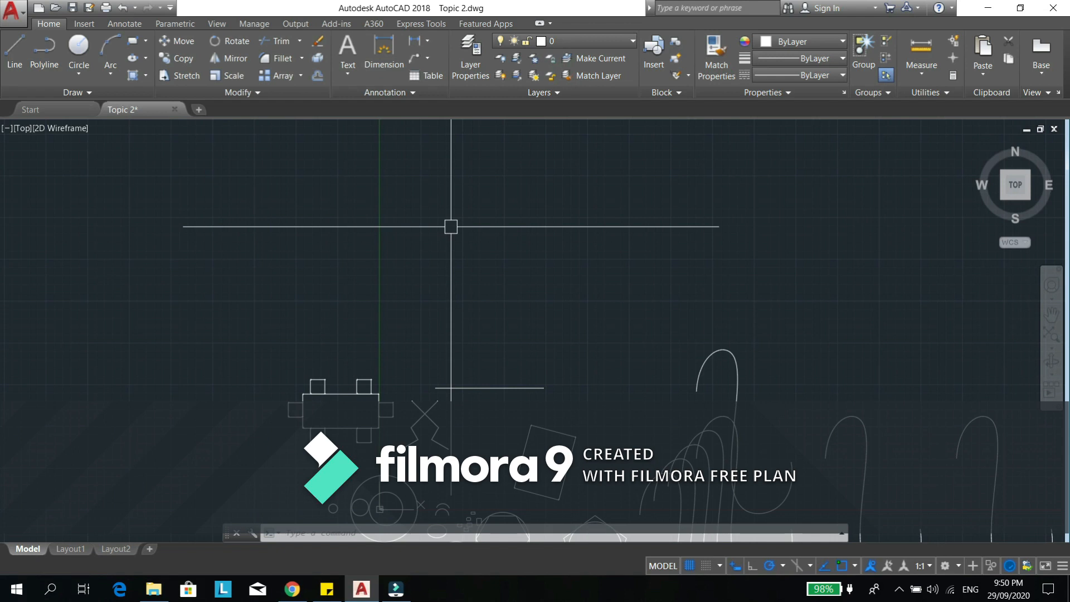
pyautogui.moveTo(453, 226); pyautogui.dragTo(462, 233, button='middle')
pyautogui.scroll(2, 507, 281)
pyautogui.moveTo(507, 281); pyautogui.dragTo(503, 351, button='middle')
pyautogui.write('l')
pyautogui.press('Return')
pyautogui.click(505, 248)
pyautogui.click(505, 398)
pyautogui.press('Return')
pyautogui.press('Return')
# - Draw a longer horizontal line just below the lower end of the new vertical line, extending past it on both sides
pyautogui.click(395, 424)
pyautogui.click(728, 424)
pyautogui.press('Escape')
pyautogui.press('Escape')
# - Move the horizontal line straight up at 90° so that it crosses the vertical line near its lower end
pyautogui.moveTo(508, 403); pyautogui.dragTo(521, 319, button='middle')
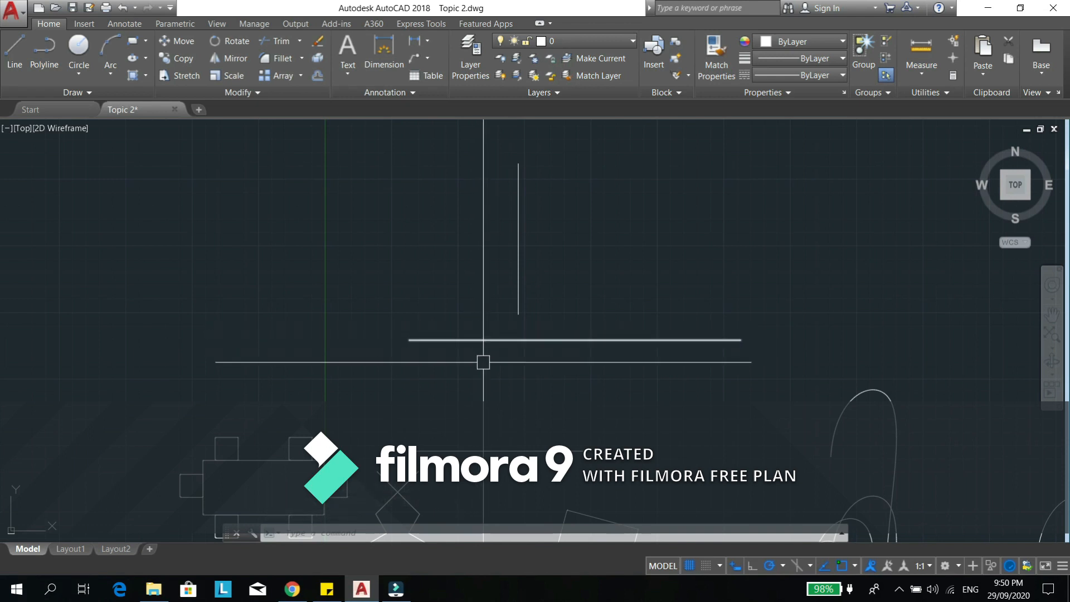
pyautogui.moveTo(532, 400); pyautogui.dragTo(525, 397, button='middle')
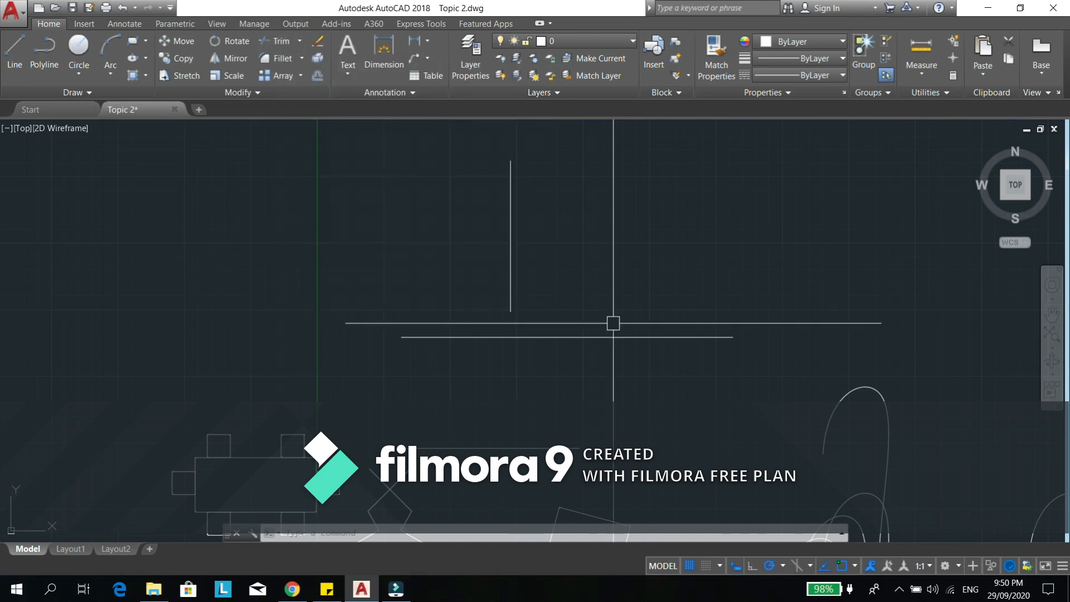
pyautogui.press('Escape')
pyautogui.press('Escape')
pyautogui.press('Escape')
pyautogui.write('m')
pyautogui.press('Return')
pyautogui.click(597, 372)
pyautogui.click(559, 346)
pyautogui.click(609, 315)
pyautogui.click(561, 378)
pyautogui.press('Return')
pyautogui.click(612, 407)
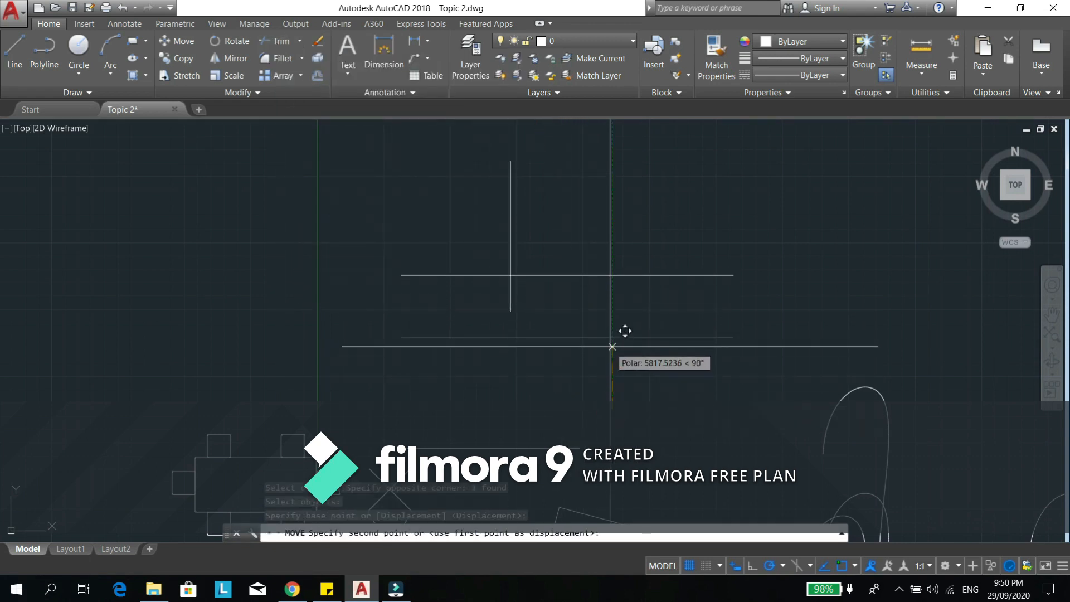
pyautogui.click(610, 347)
pyautogui.press('Escape')
pyautogui.press('Escape')
# - Trim the part of the vertical line below the horizontal line, using the horizontal line as the cutting edge
pyautogui.moveTo(516, 290); pyautogui.dragTo(514, 337, button='middle')
pyautogui.scroll(3, 514, 337)
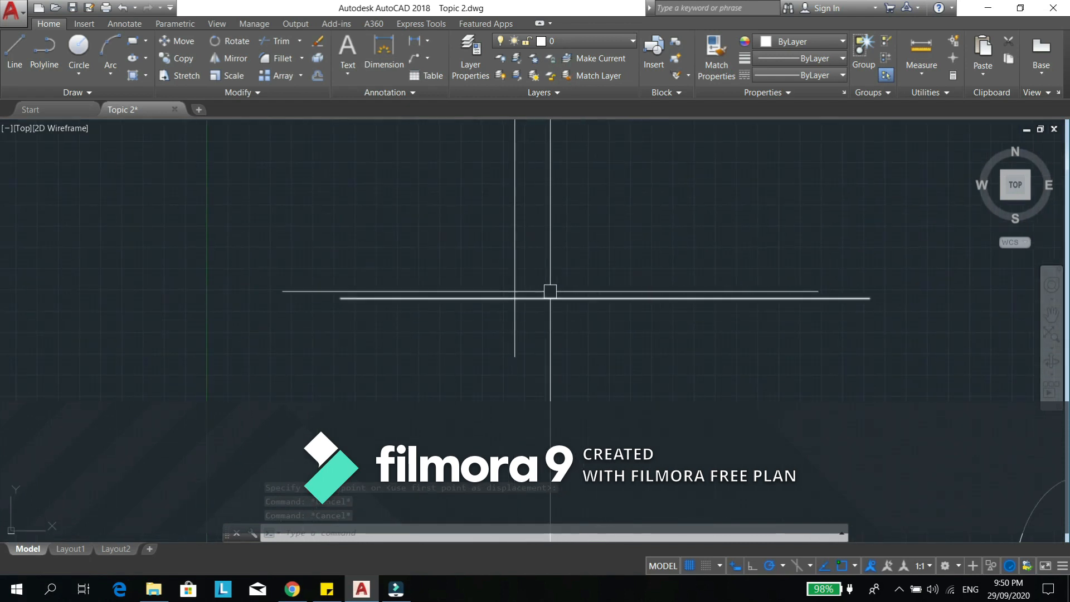
pyautogui.scroll(-2, 561, 258)
pyautogui.moveTo(560, 259); pyautogui.dragTo(543, 292, button='middle')
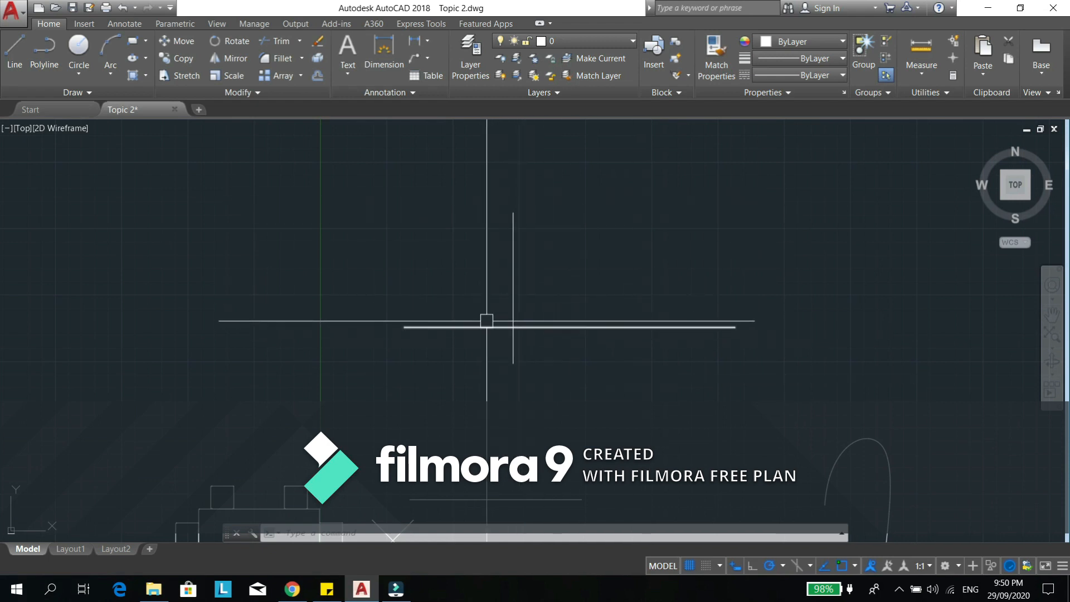
pyautogui.moveTo(551, 417)
pyautogui.mouseDown(button='middle')
pyautogui.moveTo(540, 423)
pyautogui.moveTo(547, 413)
pyautogui.mouseUp(button='middle')
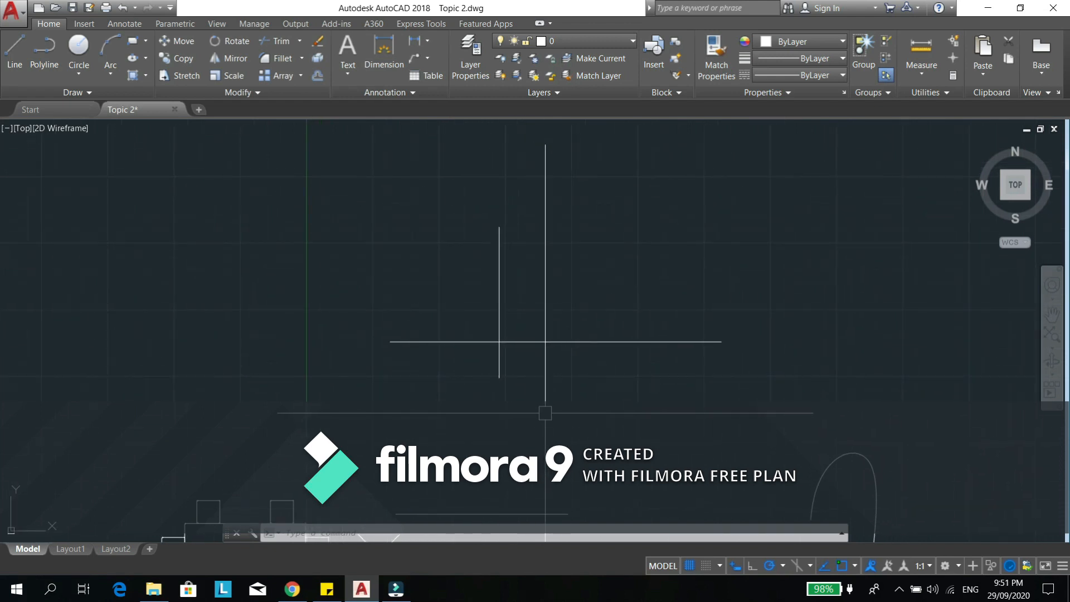
pyautogui.press('Return')
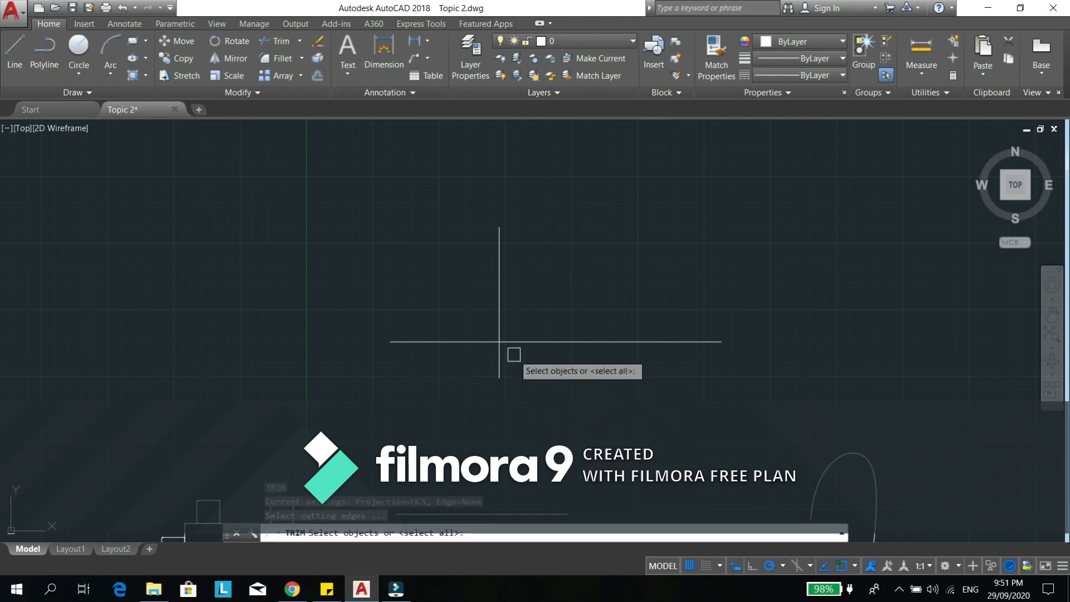
pyautogui.scroll(2, 505, 346)
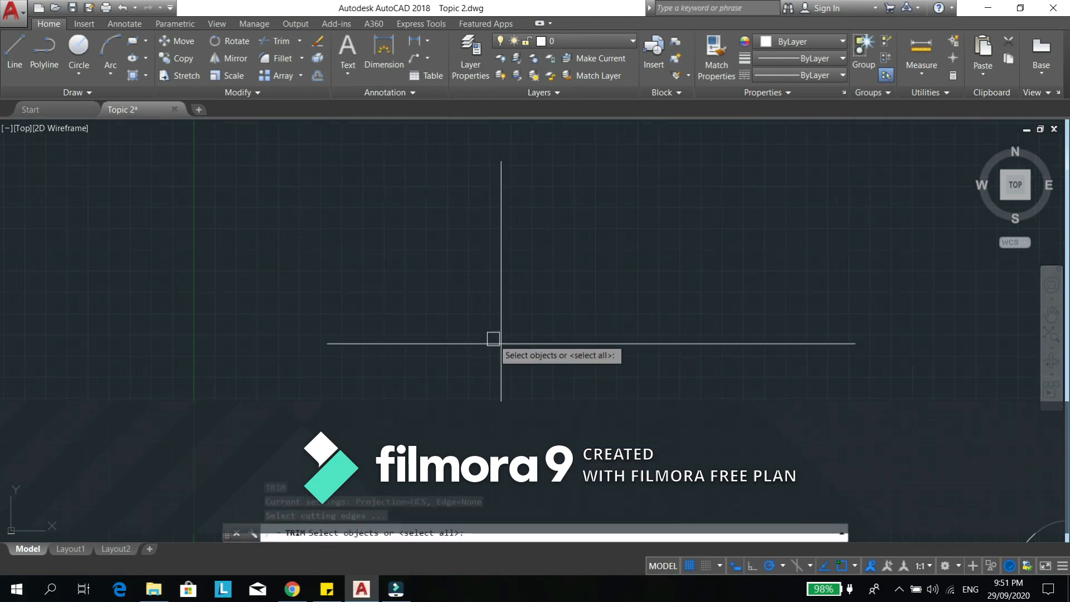
pyautogui.click(545, 345)
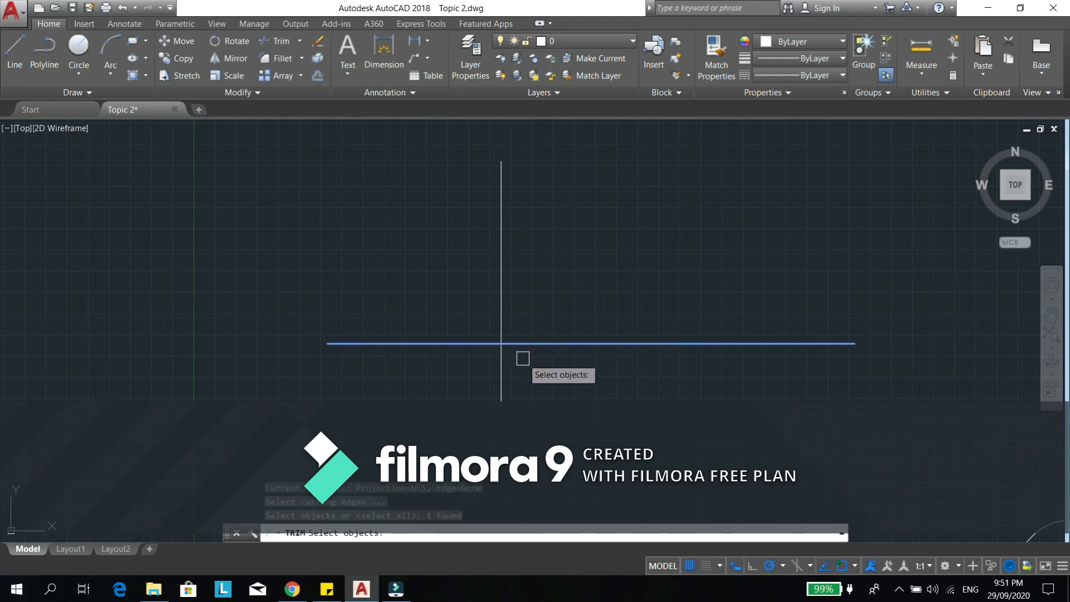
pyautogui.press('Return')
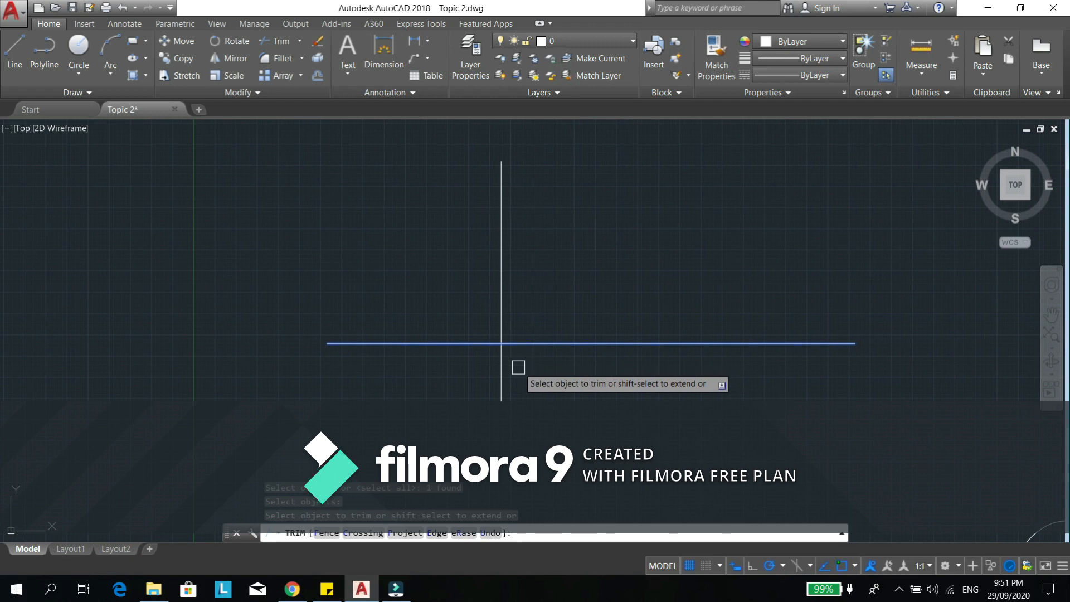
pyautogui.click(522, 365)
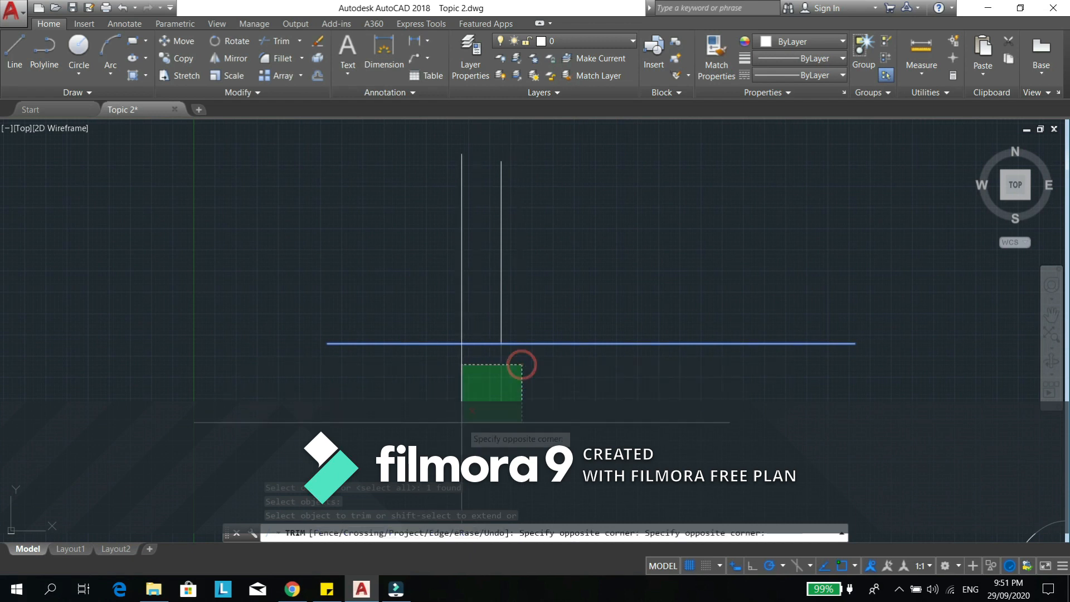
pyautogui.click(461, 422)
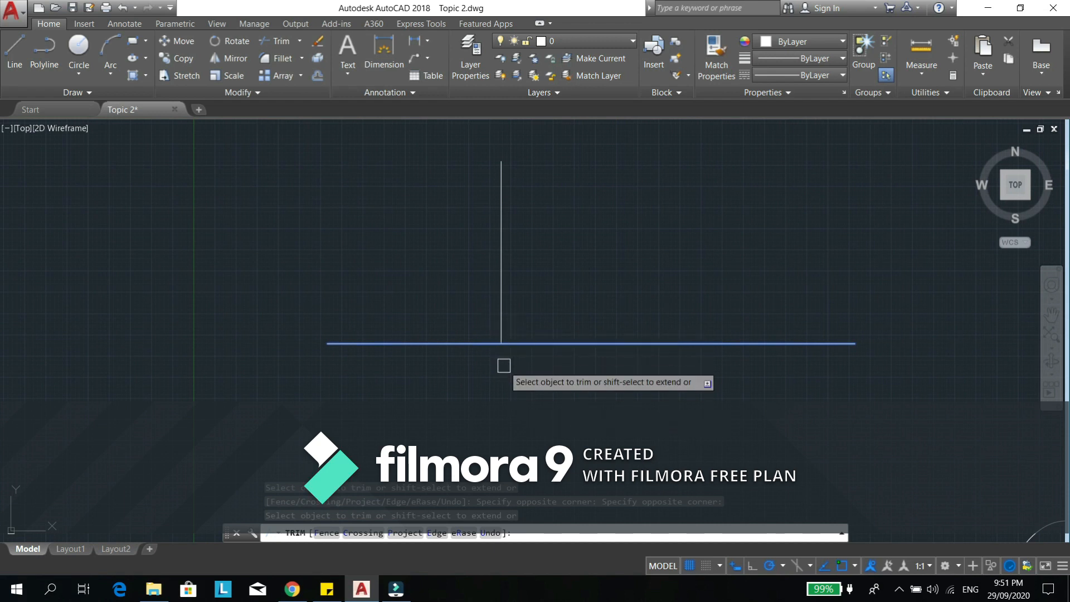
pyautogui.press('Escape')
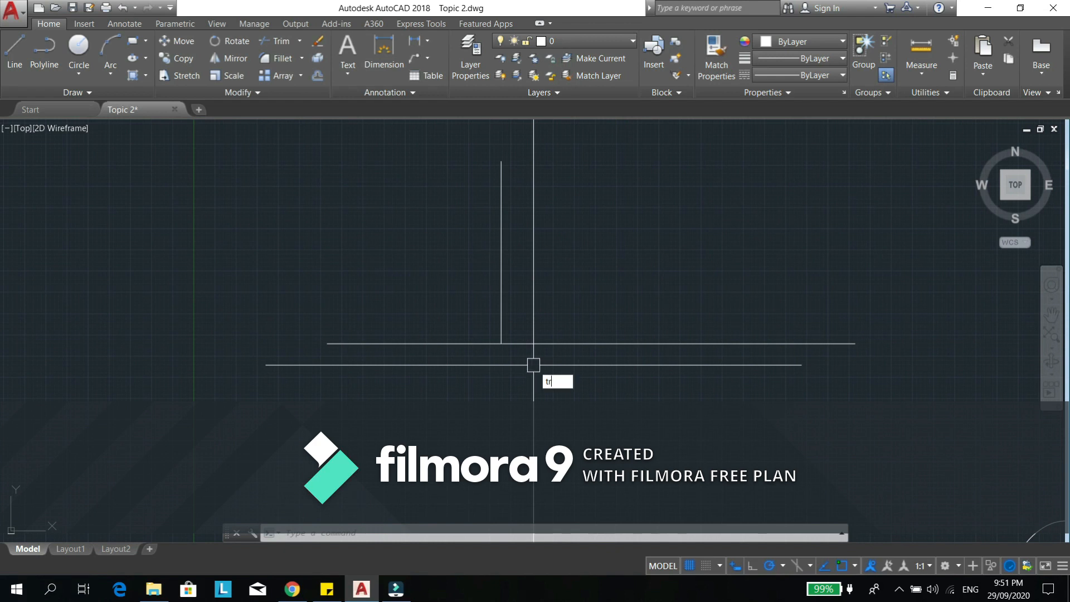
# - Trim the horizontal line's portion left of the vertical line, using all objects as cutting edges
pyautogui.press('Return')
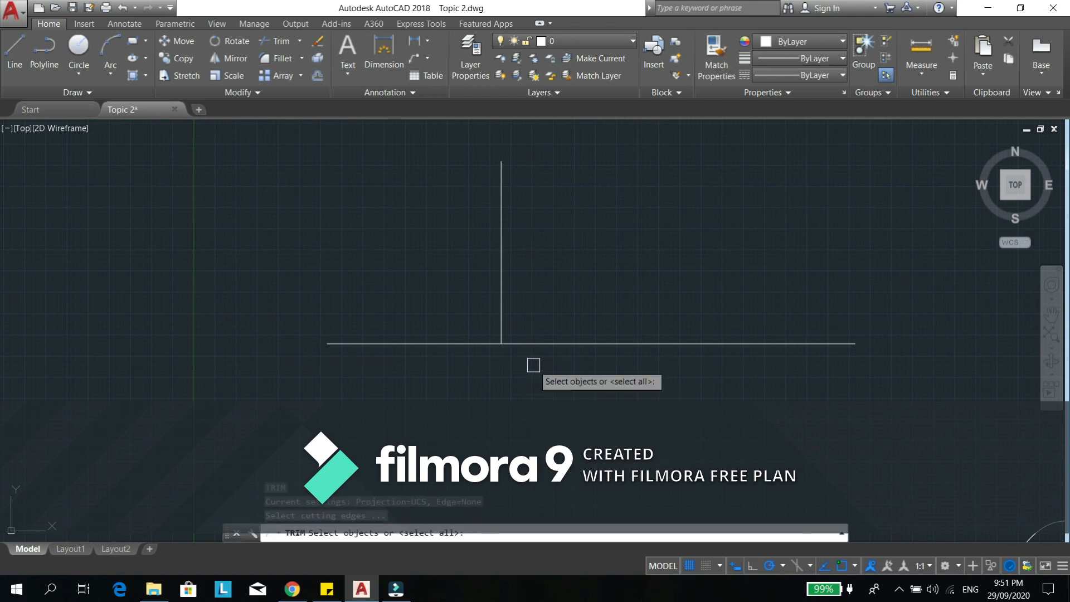
pyautogui.press('Return')
pyautogui.click(424, 343)
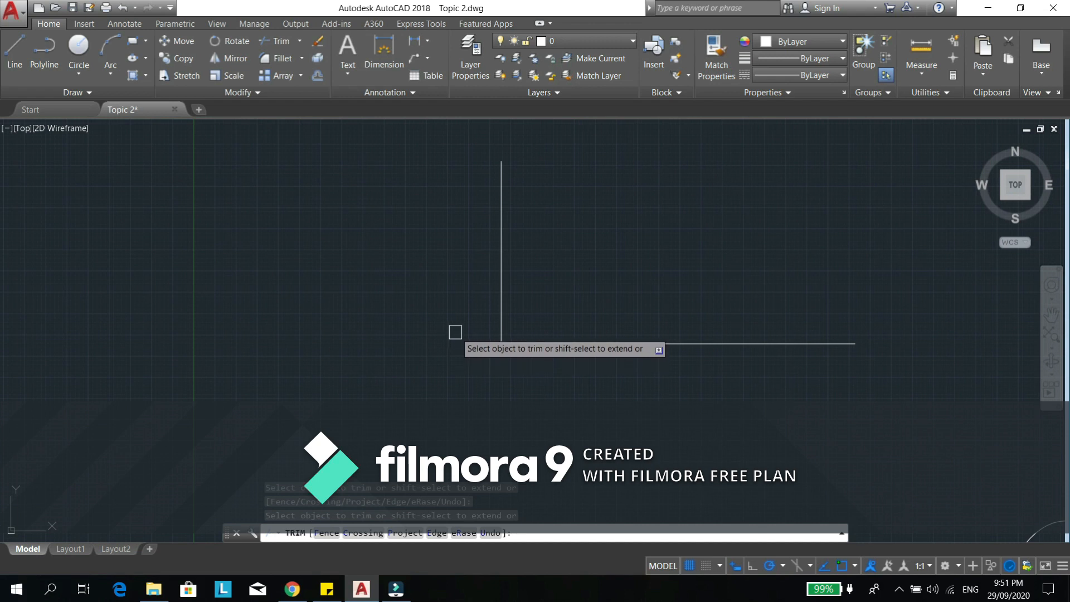
pyautogui.press('Escape')
# - Draw a second vertical line to the left of the trimmed corner
pyautogui.moveTo(416, 339); pyautogui.dragTo(536, 364, button='middle')
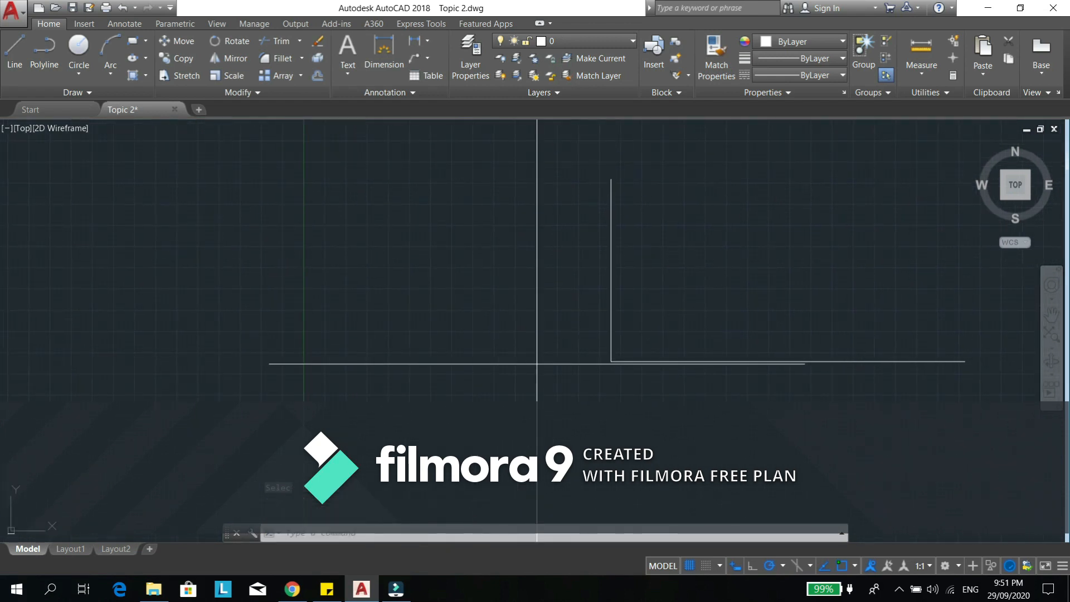
pyautogui.write('l')
pyautogui.press('Return')
pyautogui.click(438, 214)
pyautogui.click(443, 424)
pyautogui.press('Escape')
# - Draw a horizontal line just below the lower end of the second vertical line, extending past it on both sides
pyautogui.moveTo(398, 444); pyautogui.dragTo(469, 382, button='middle')
pyautogui.press('Return')
pyautogui.click(556, 400)
pyautogui.click(290, 400)
pyautogui.press('Escape')
pyautogui.press('Escape')
# - Move the new horizontal line up so that it crosses the second vertical line
pyautogui.moveTo(458, 419); pyautogui.dragTo(473, 411, button='middle')
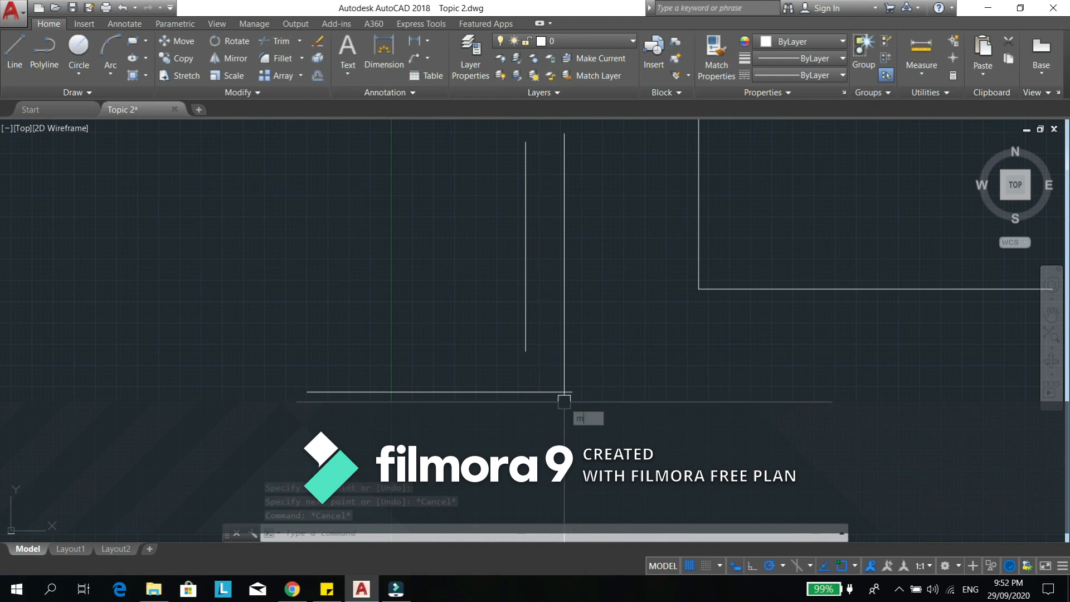
pyautogui.press('Return')
pyautogui.click(546, 387)
pyautogui.press('Return')
pyautogui.click(590, 446)
pyautogui.click(591, 344)
pyautogui.press('Escape')
pyautogui.moveTo(568, 435); pyautogui.dragTo(617, 495, button='middle')
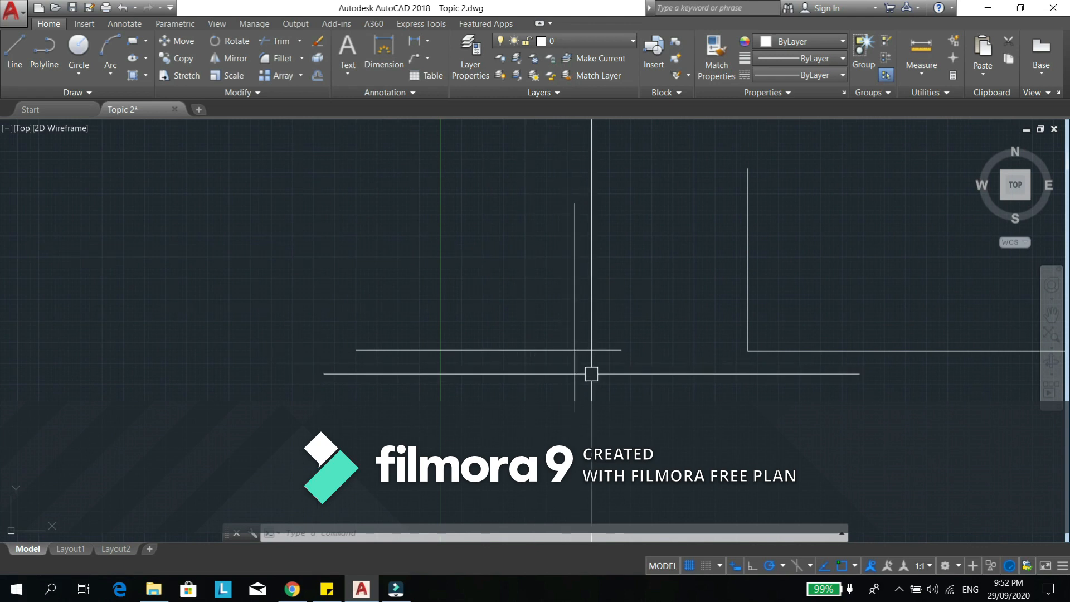
# - Trim the horizontal line's right overhang and the vertical line's lower overhang, using all objects as cutting edges
pyautogui.moveTo(606, 374); pyautogui.dragTo(596, 370, button='middle')
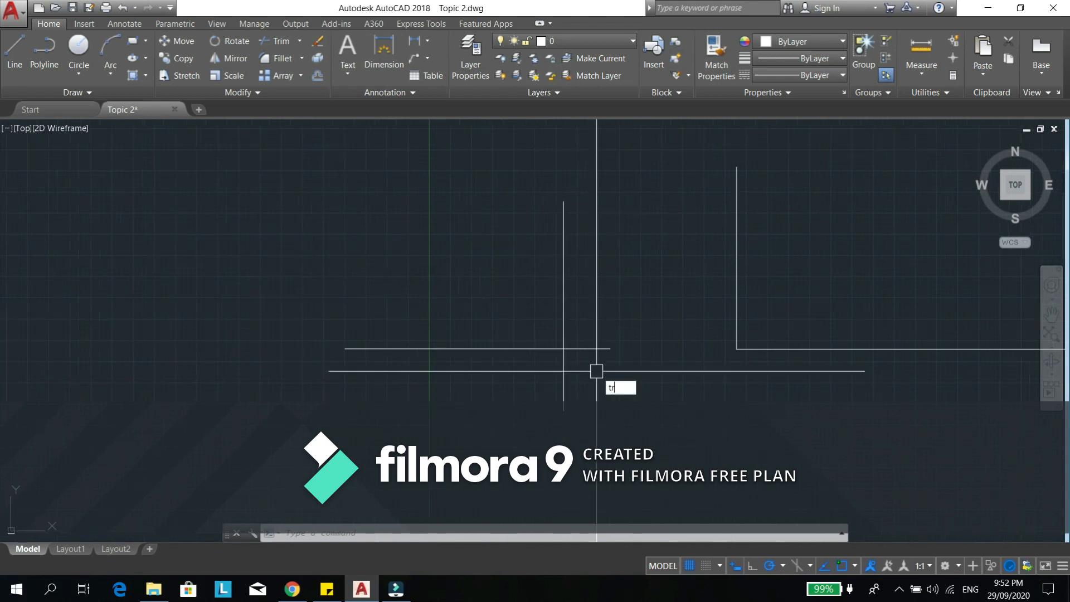
pyautogui.press('Return')
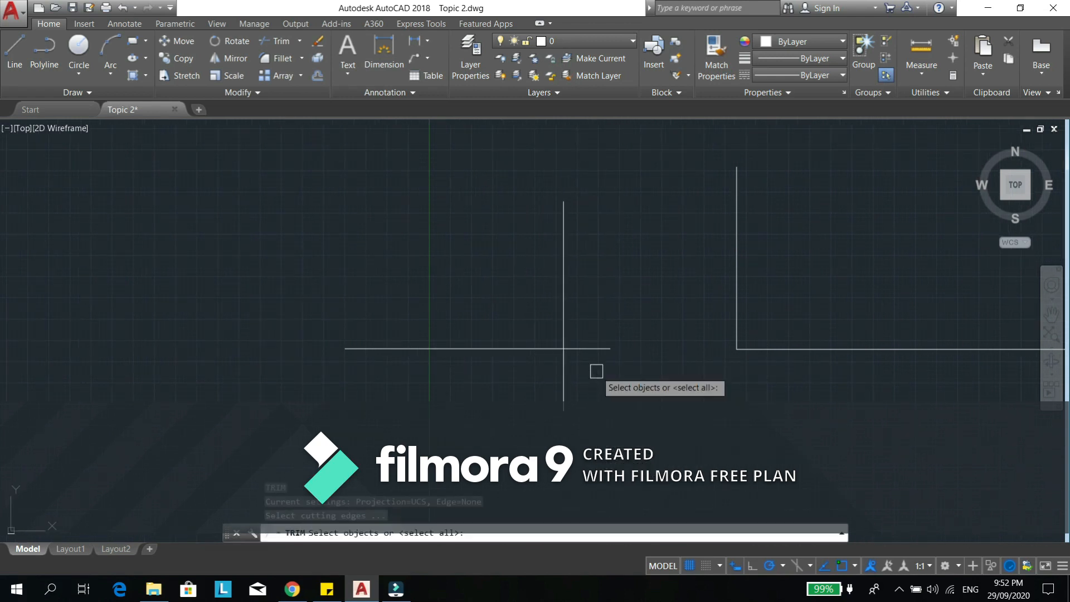
pyautogui.press('Return')
pyautogui.click(595, 348)
pyautogui.click(564, 383)
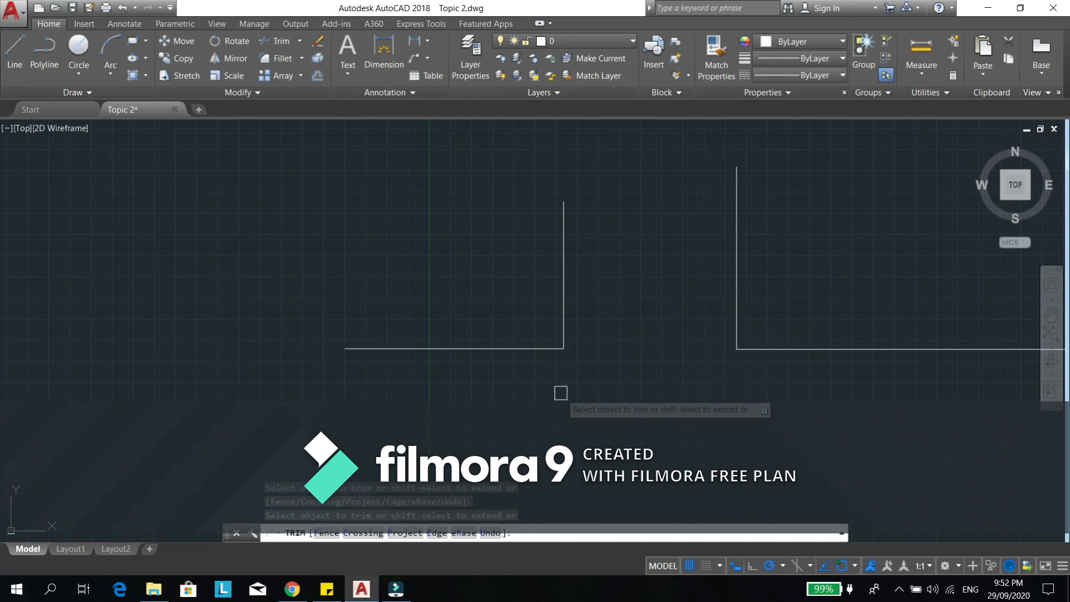
pyautogui.press('Escape')
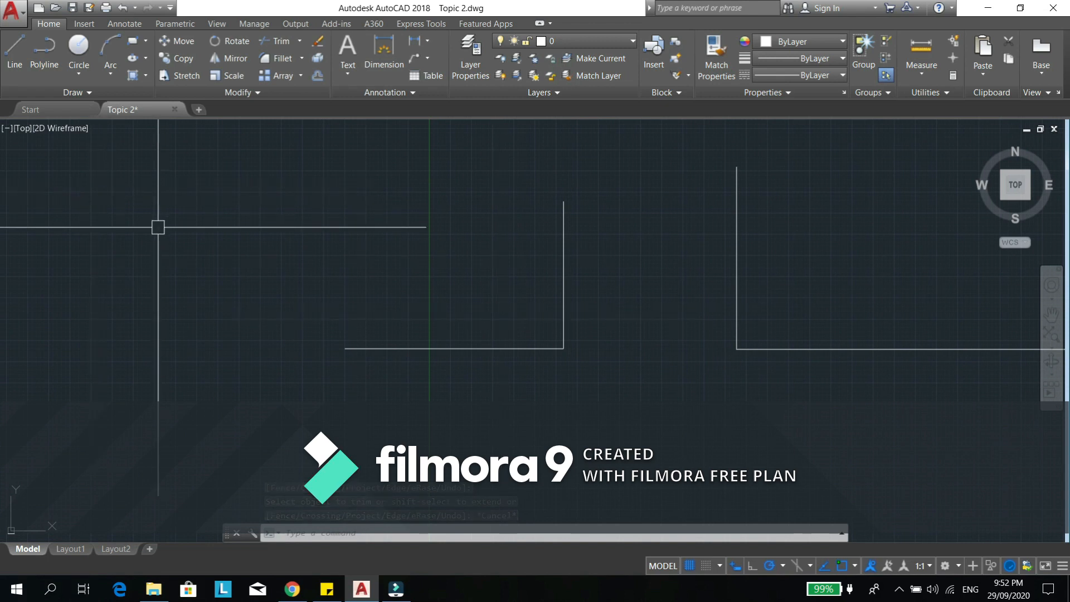
# - Move the left corner's horizontal line straight down, leaving a gap below the vertical line's lower end
pyautogui.scroll(2, 379, 290)
pyautogui.press('F10')
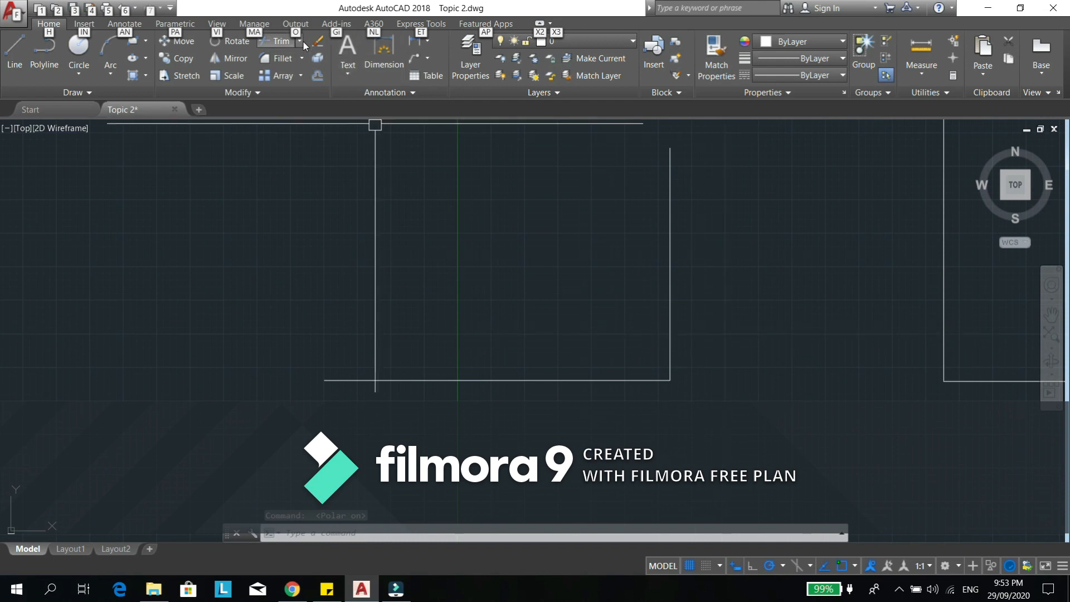
pyautogui.moveTo(752, 368)
pyautogui.mouseDown(button='middle')
pyautogui.moveTo(655, 335)
pyautogui.moveTo(651, 321)
pyautogui.mouseUp(button='middle')
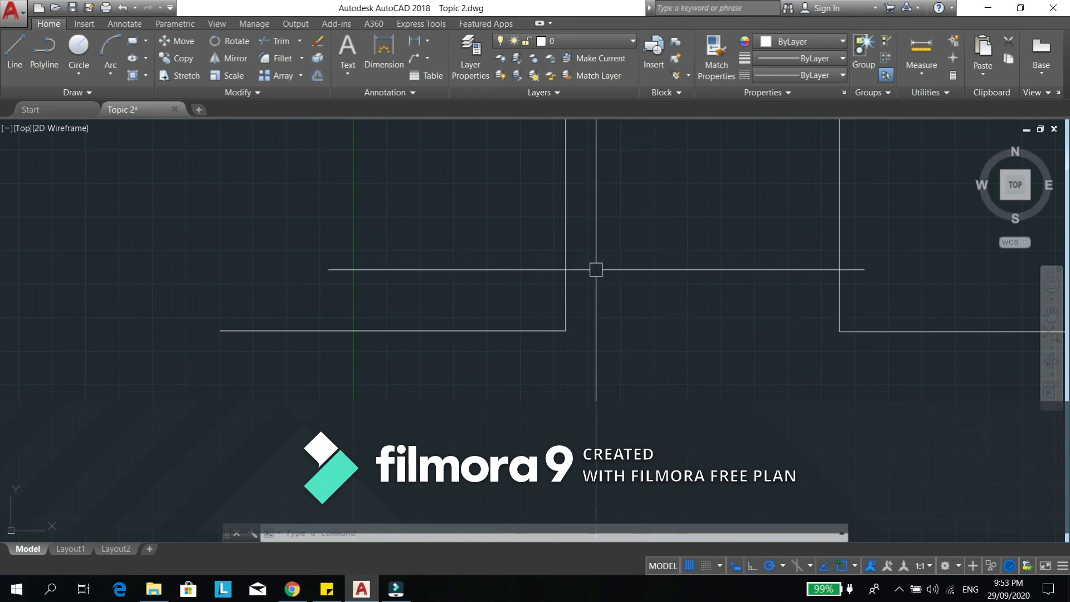
pyautogui.moveTo(608, 315); pyautogui.dragTo(556, 274, button='middle')
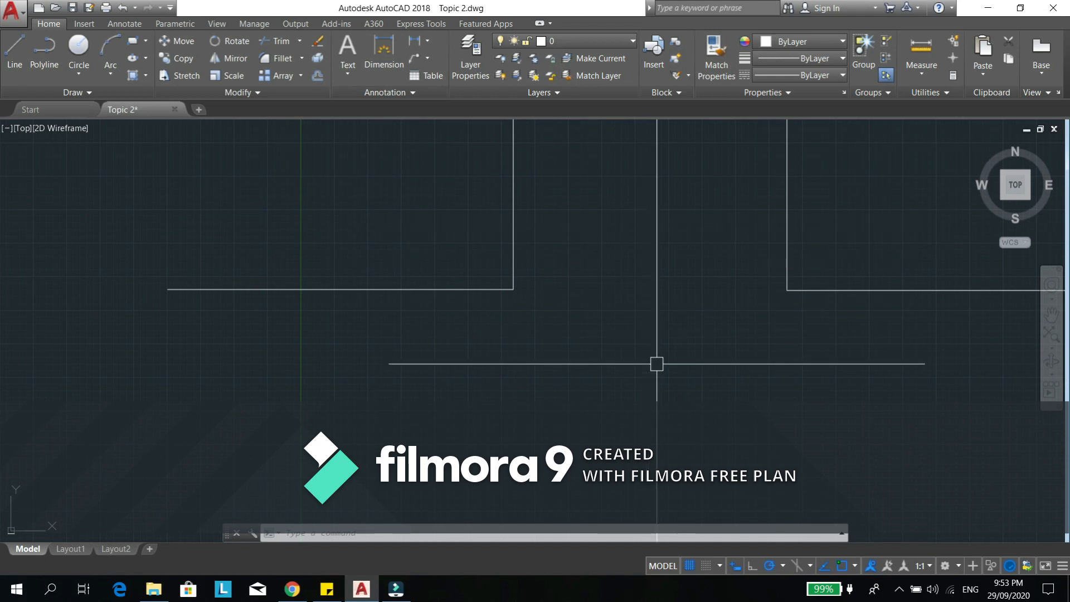
pyautogui.moveTo(654, 351); pyautogui.dragTo(639, 337, button='middle')
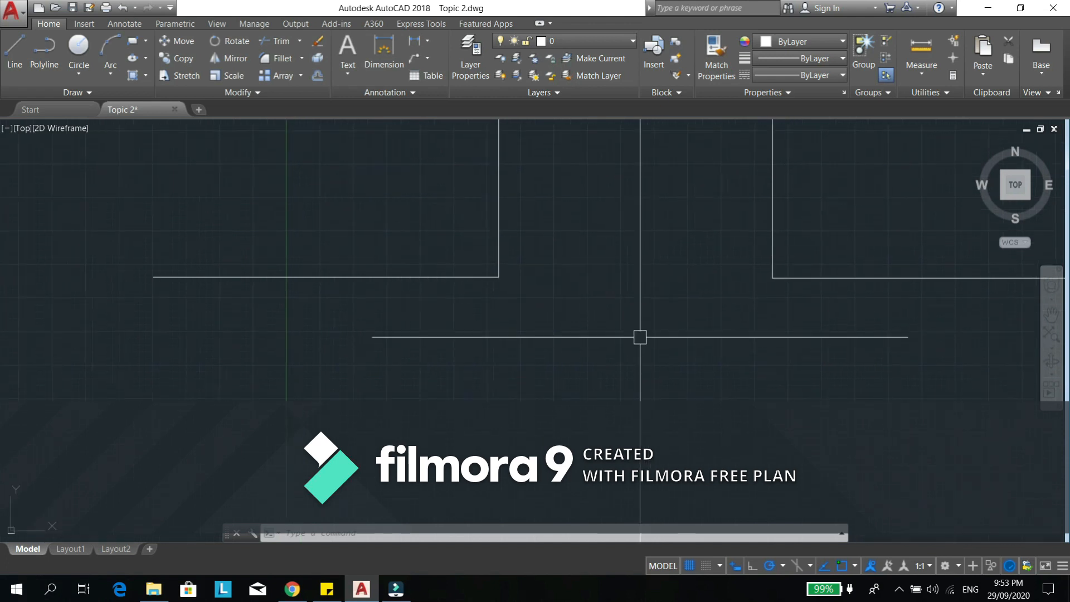
pyautogui.moveTo(538, 320); pyautogui.dragTo(554, 323, button='middle')
pyautogui.write('m')
pyautogui.press('space')
pyautogui.click(480, 325)
pyautogui.click(404, 248)
pyautogui.press('space')
pyautogui.click(653, 277)
pyautogui.click(652, 422)
pyautogui.press('Escape')
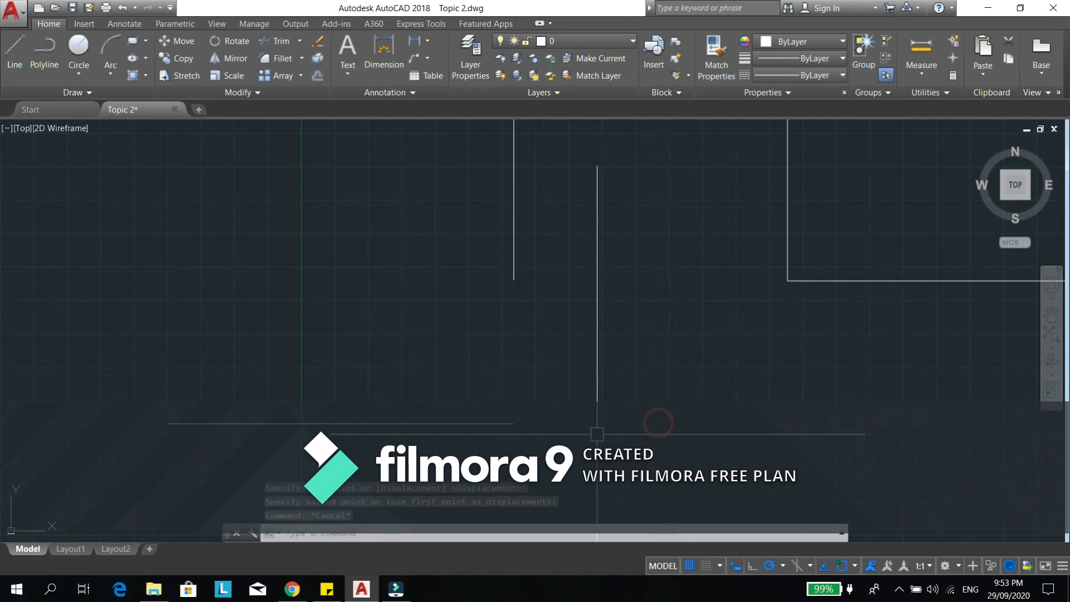
# - Stretch the right end of the lowered horizontal line horizontally to the right, past the vertical line above it
pyautogui.click(563, 411)
pyautogui.click(290, 432)
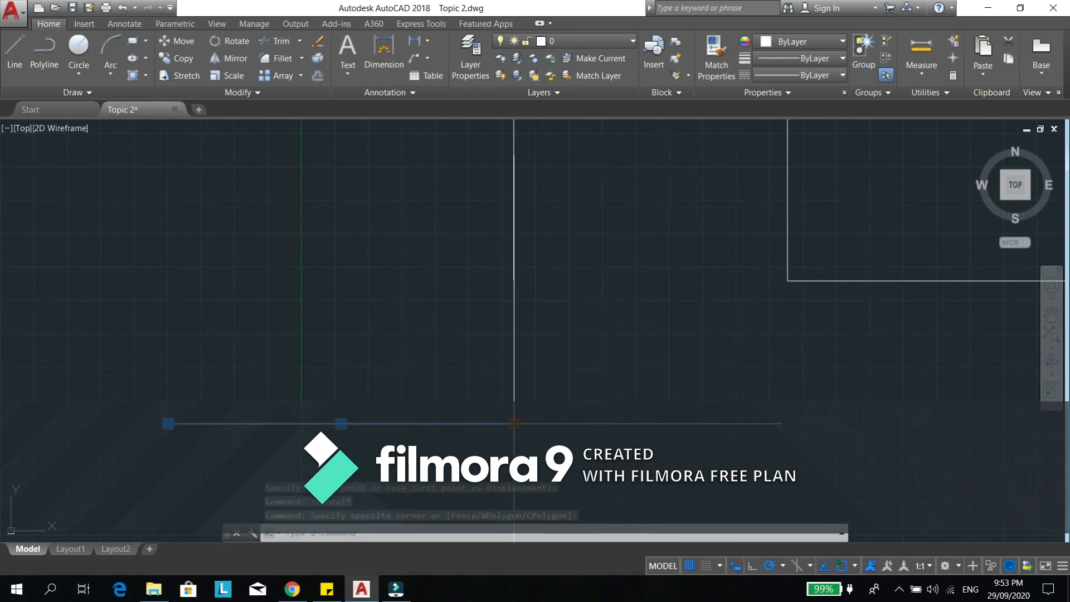
pyautogui.click(514, 423)
pyautogui.click(720, 423)
pyautogui.press('Escape')
pyautogui.press('Escape')
# - Extend the vertical line down to the horizontal line, using the horizontal line as the boundary edge
pyautogui.moveTo(466, 399); pyautogui.dragTo(523, 375, button='middle')
pyautogui.moveTo(617, 329); pyautogui.dragTo(607, 344, button='middle')
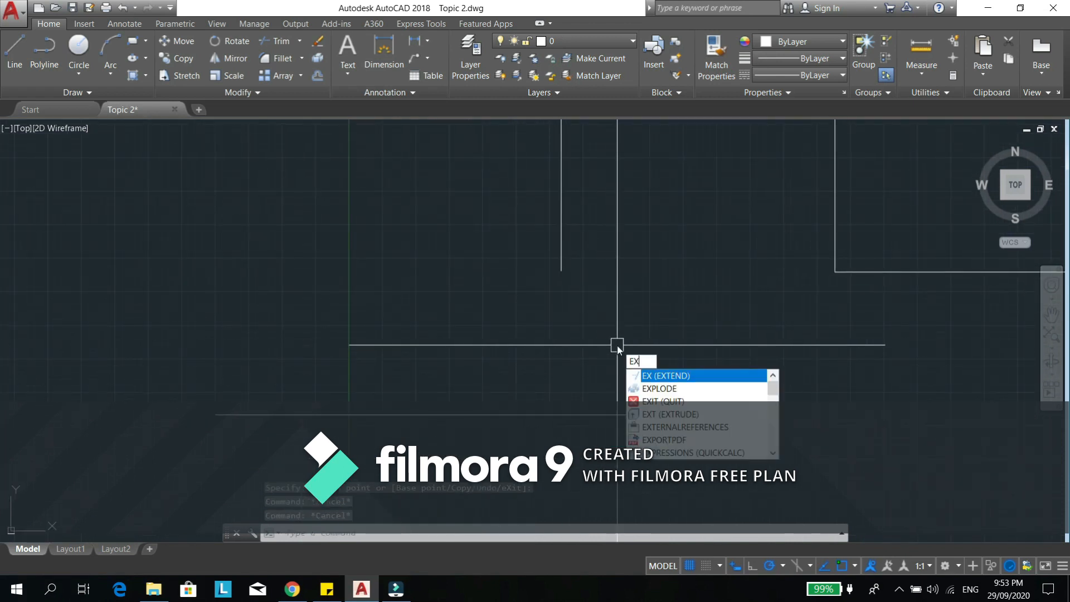
pyautogui.press('Return')
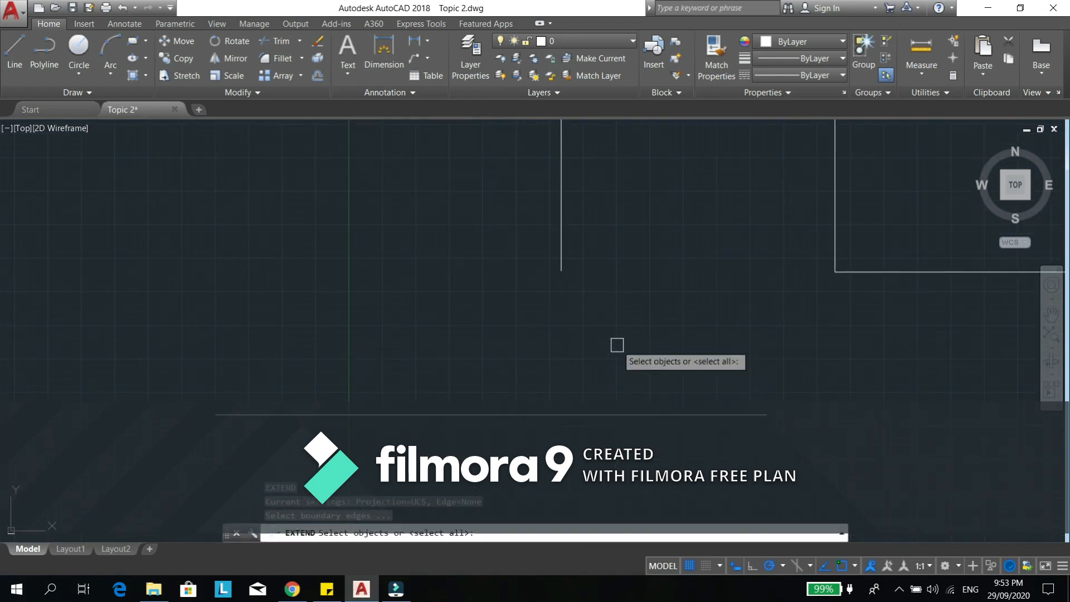
pyautogui.click(597, 413)
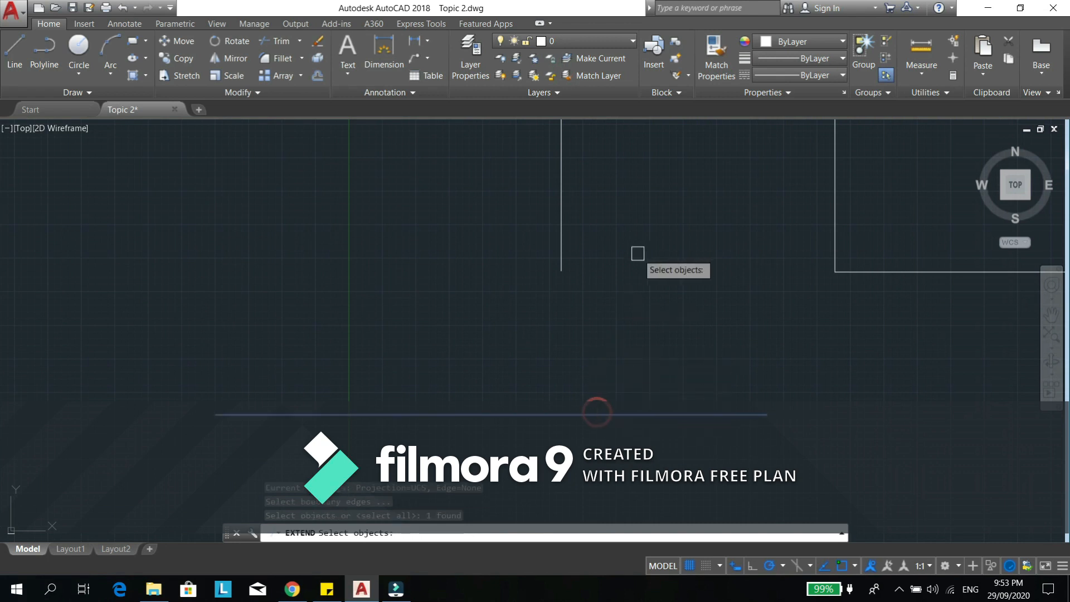
pyautogui.press('Return')
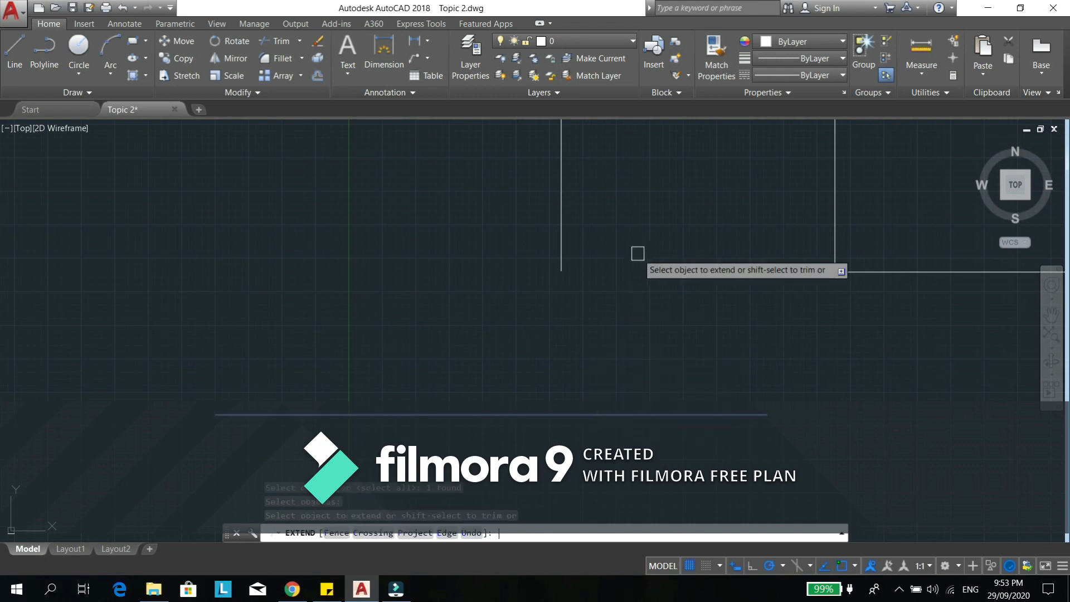
pyautogui.click(560, 233)
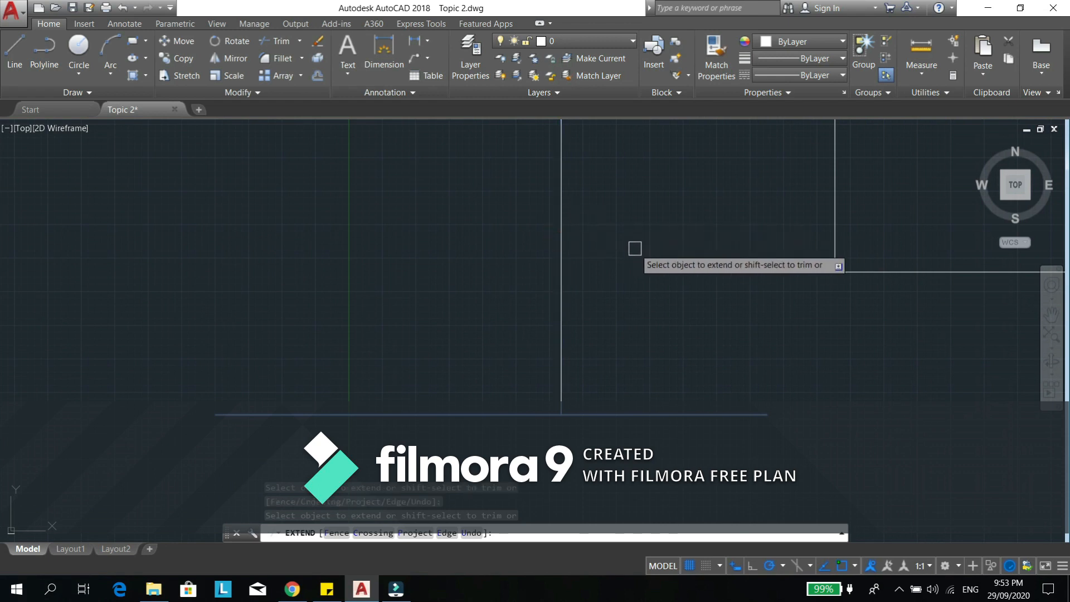
pyautogui.press('Escape')
pyautogui.moveTo(628, 362); pyautogui.dragTo(682, 314, button='middle')
pyautogui.click(700, 299)
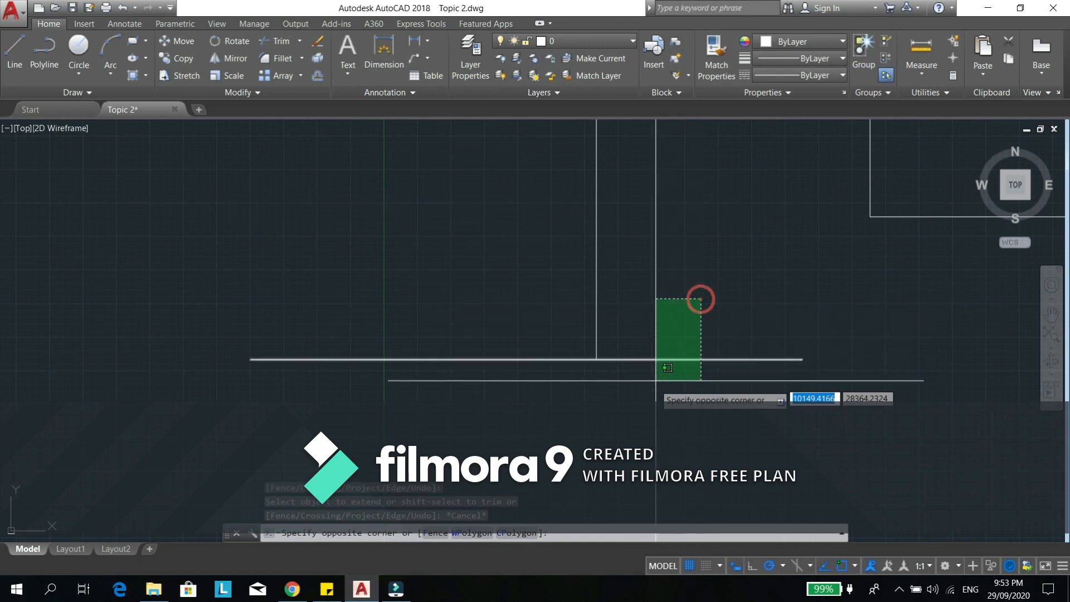
pyautogui.click(645, 394)
pyautogui.moveTo(633, 272); pyautogui.dragTo(587, 341, button='middle')
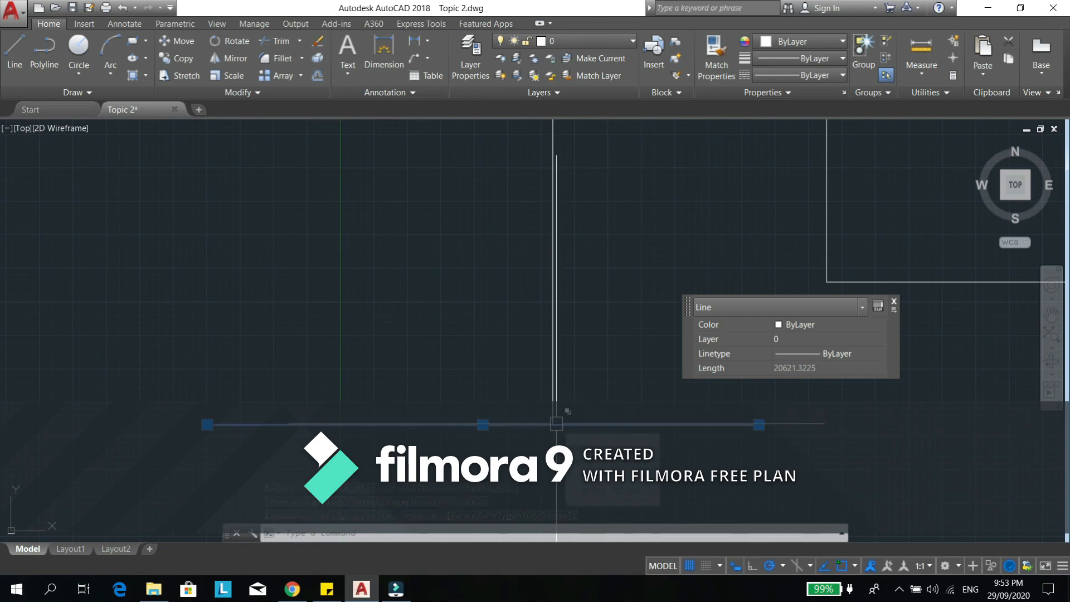
pyautogui.press('Escape')
pyautogui.press('Escape')
# - Draw a slightly slanted, near-vertical line right of the vertical line, ending above the horizontal line
pyautogui.moveTo(657, 344); pyautogui.dragTo(613, 384, button='middle')
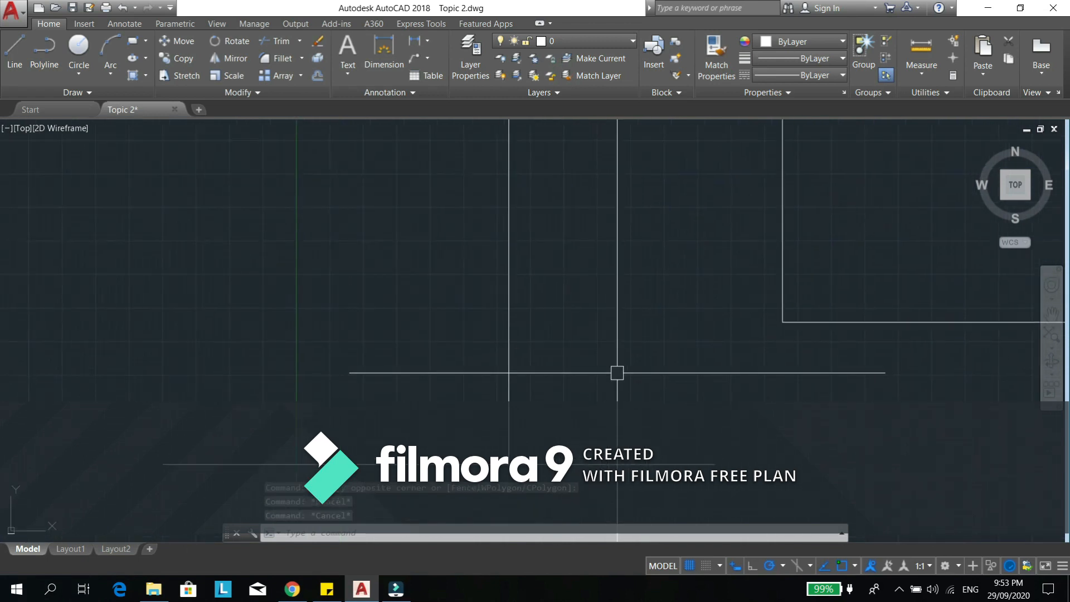
pyautogui.write('l')
pyautogui.press('Return')
pyautogui.click(598, 129)
pyautogui.click(589, 388)
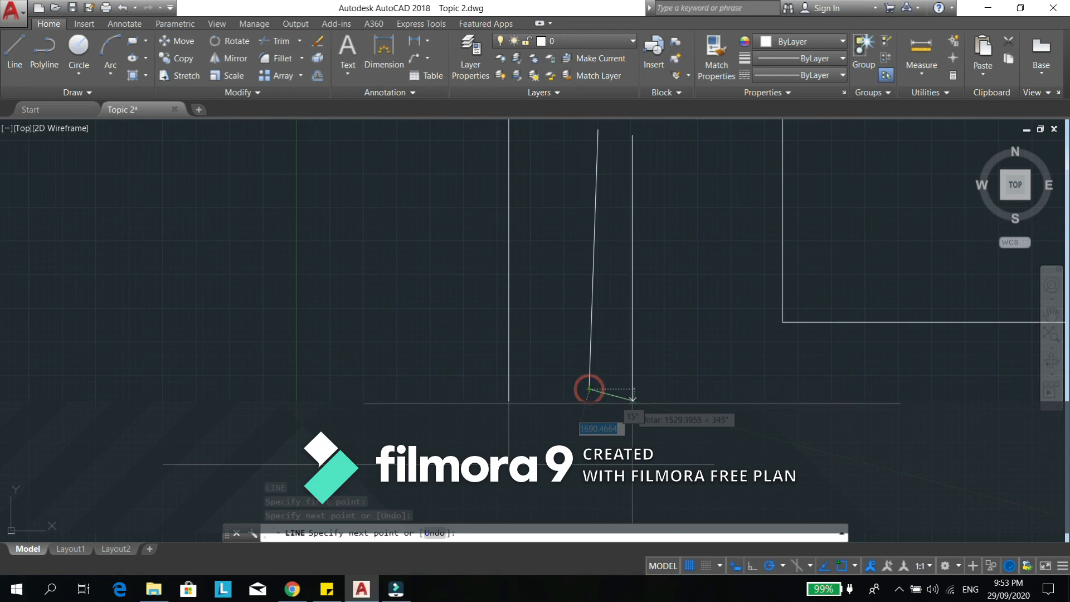
pyautogui.press('Escape')
# - Extend the slanted line down to the horizontal line, using the horizontal line as the boundary edge
pyautogui.moveTo(620, 401); pyautogui.dragTo(614, 385, button='middle')
pyautogui.write('ex')
pyautogui.press('Return')
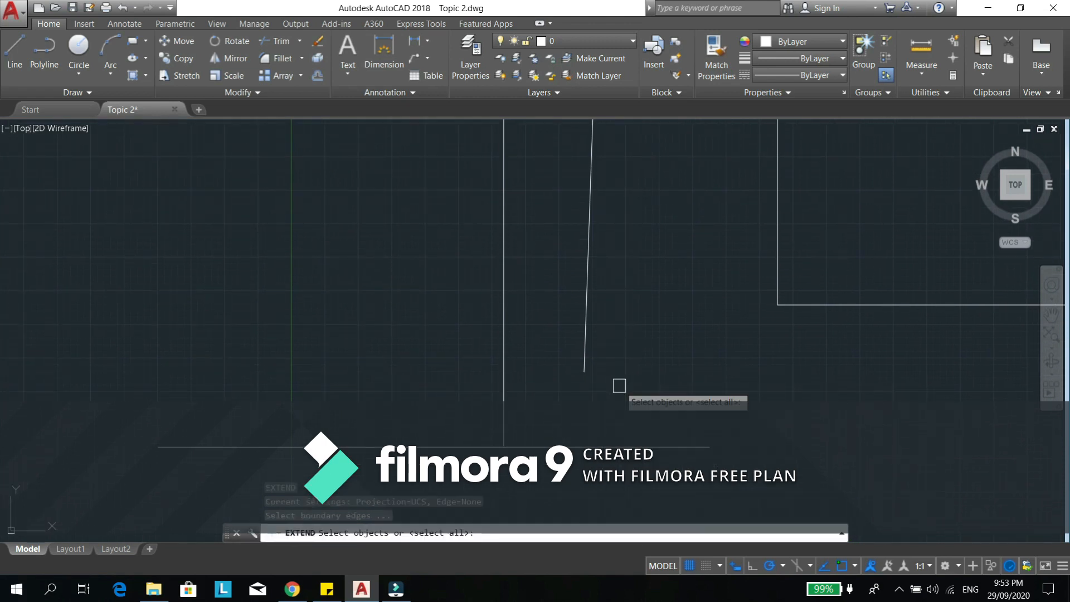
pyautogui.click(623, 445)
pyautogui.press('Return')
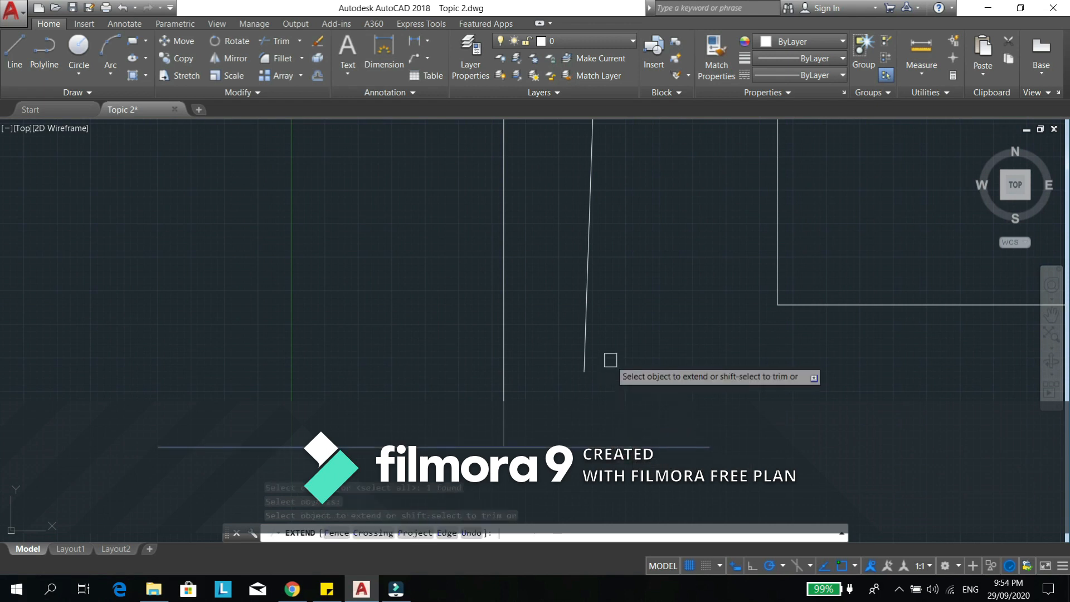
pyautogui.click(583, 351)
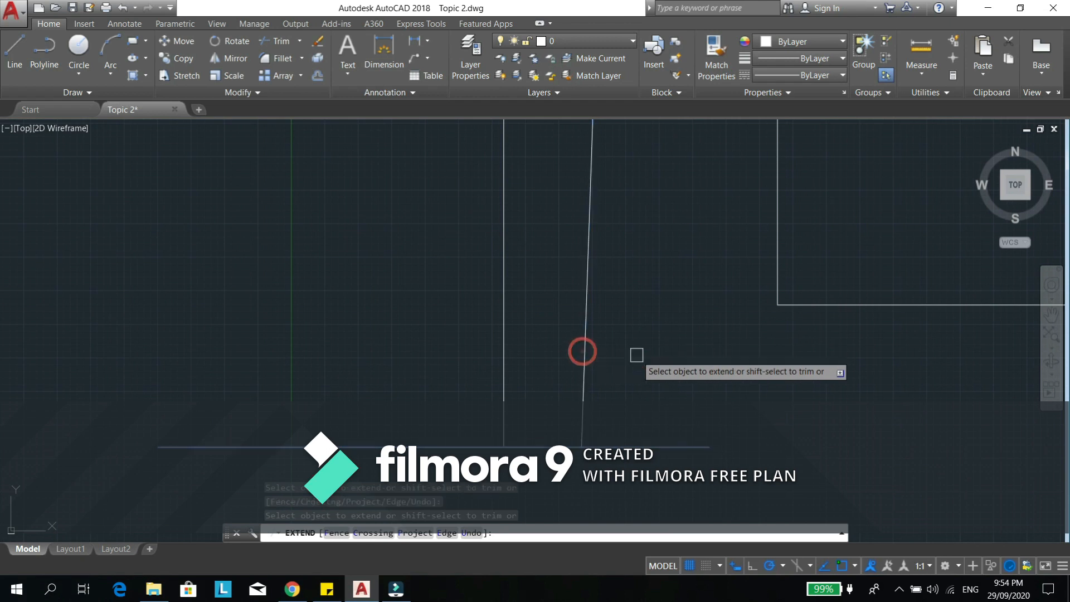
pyautogui.press('Return')
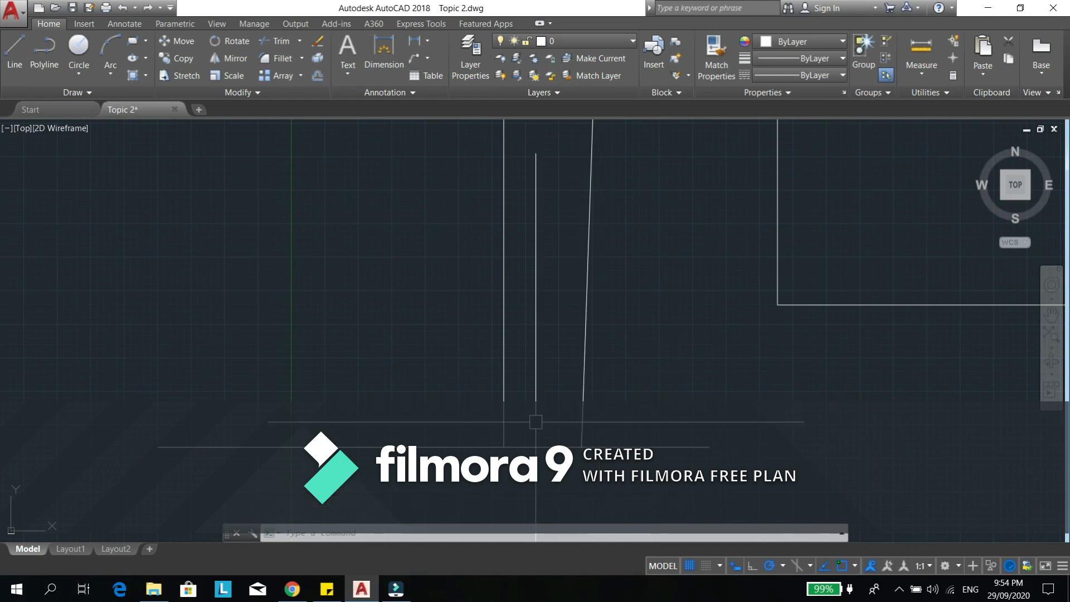
pyautogui.press('Escape')
pyautogui.press('Escape')
# - Copy the horizontal line straight down by about 4061 units
pyautogui.moveTo(660, 363)
pyautogui.mouseDown(button='middle')
pyautogui.moveTo(602, 278)
pyautogui.moveTo(590, 278)
pyautogui.mouseUp(button='middle')
pyautogui.write('co')
pyautogui.press('Return')
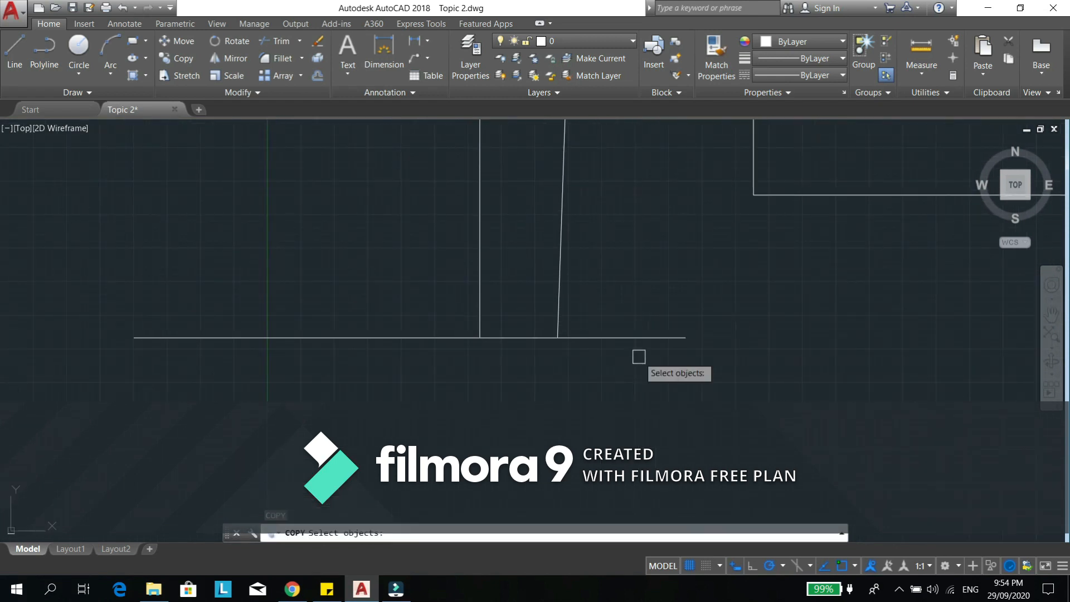
pyautogui.click(637, 338)
pyautogui.press('Return')
pyautogui.click(831, 325)
pyautogui.click(823, 433)
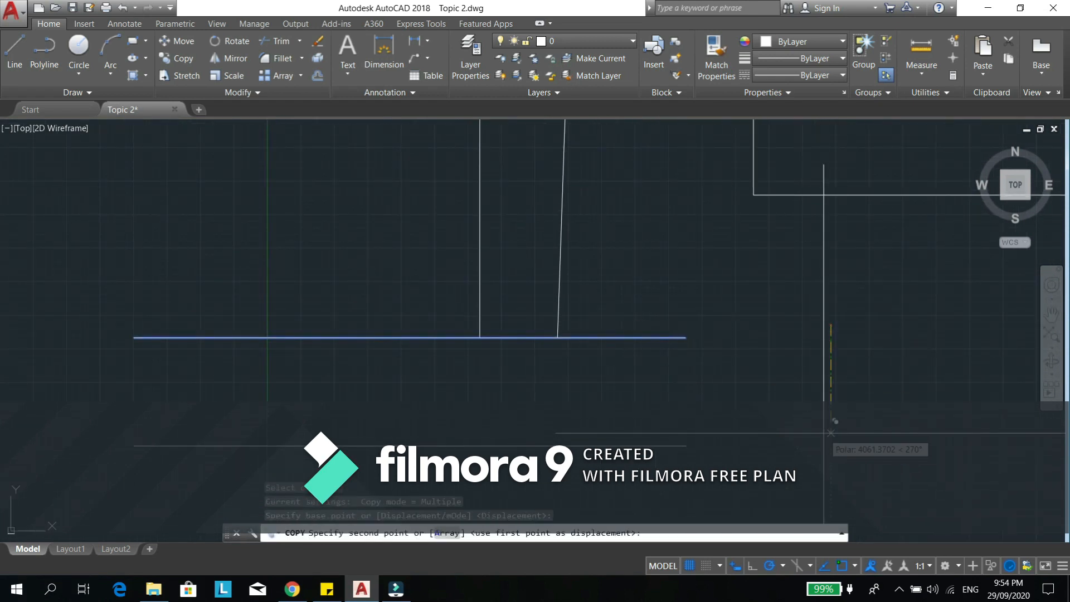
pyautogui.press('Escape')
pyautogui.press('Escape')
# - Extend the vertical and slanted lines together down to the copied horizontal line
pyautogui.moveTo(602, 379); pyautogui.dragTo(626, 366, button='middle')
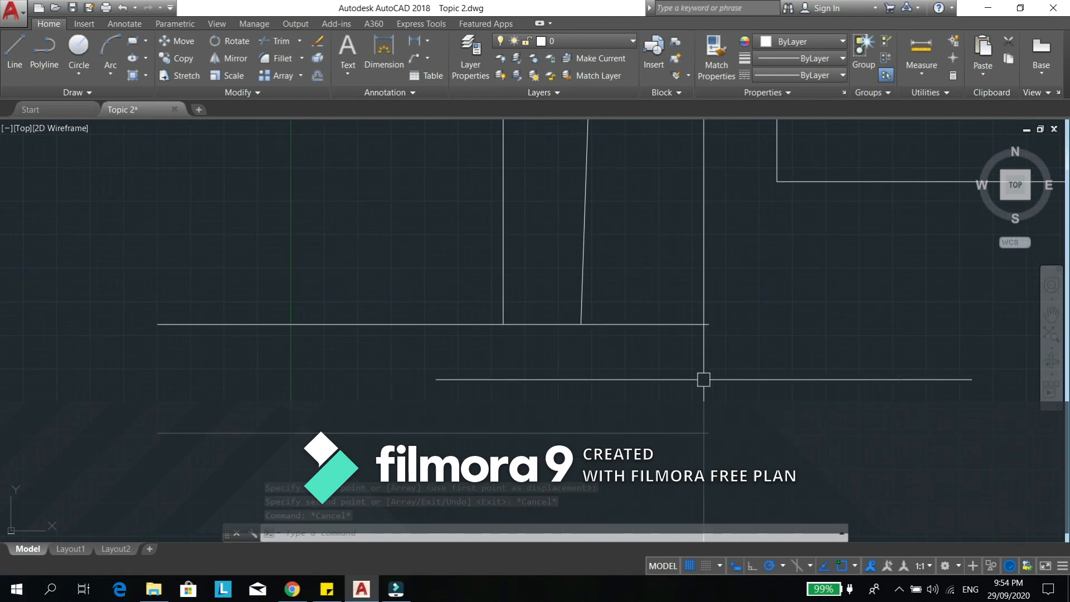
pyautogui.write('ex')
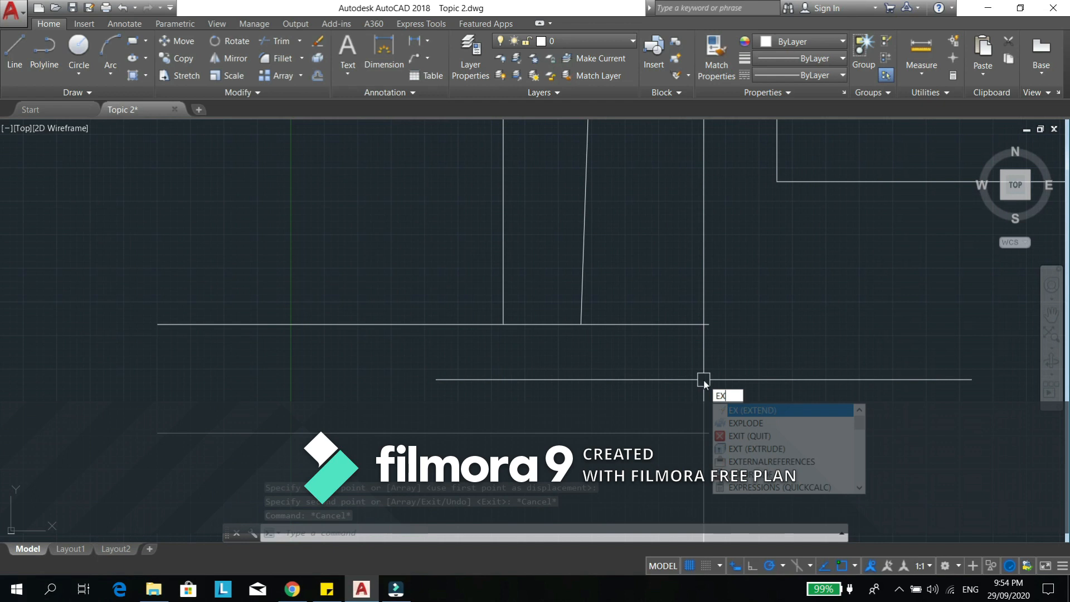
pyautogui.press('Return')
pyautogui.click(630, 201)
pyautogui.keyDown('shift'); pyautogui.click(418, 244); pyautogui.keyUp('shift')
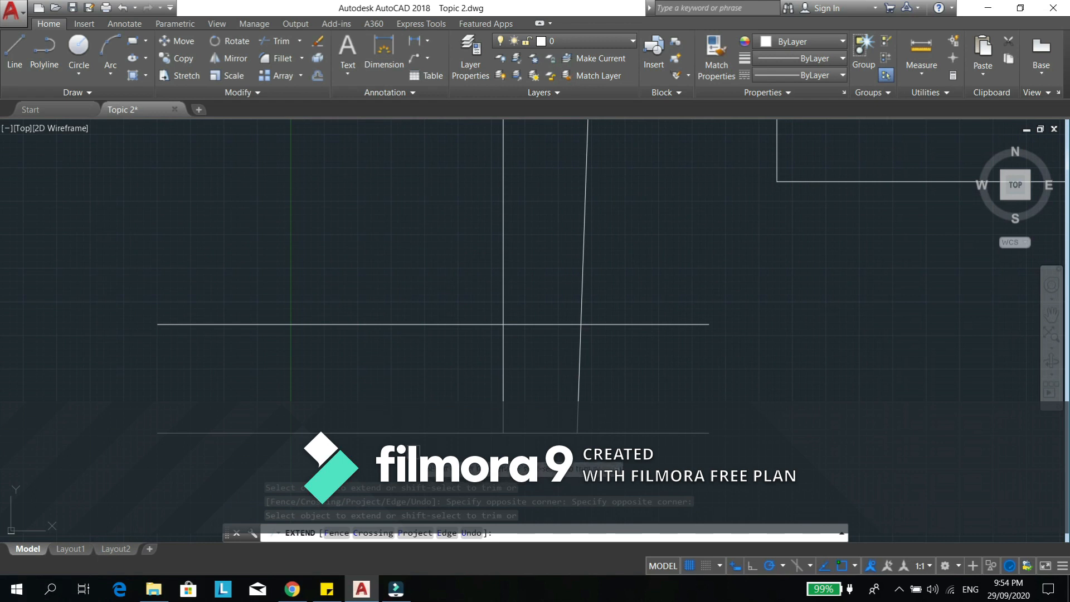
pyautogui.press('Escape')
pyautogui.write('tr')
pyautogui.press('Return')
# - Trim the vertical and slanted line segments between the two horizontal lines one by one, using all objects as cutting edges
pyautogui.press('Return')
pyautogui.press('Return')
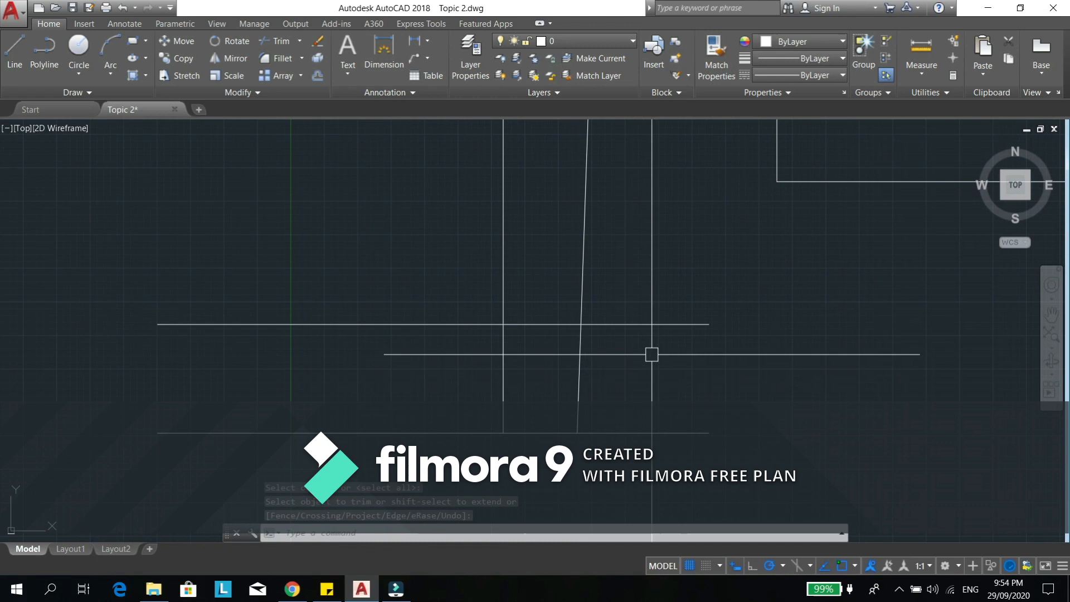
pyautogui.click(648, 355)
pyautogui.press('Escape')
pyautogui.press('Escape')
pyautogui.write('tr')
pyautogui.press('Return')
pyautogui.press('Return')
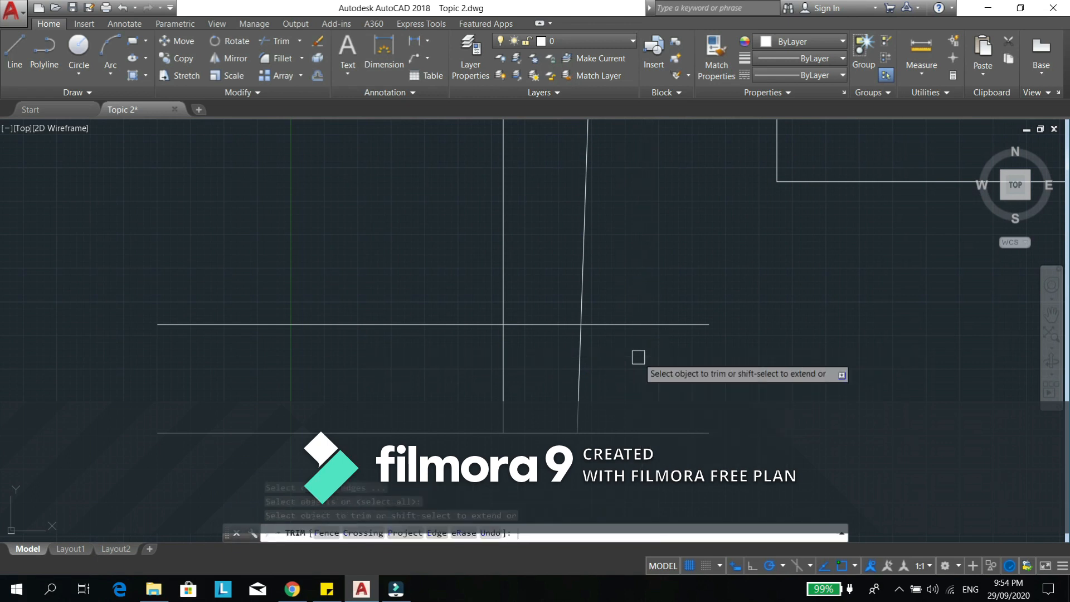
pyautogui.click(579, 367)
pyautogui.click(504, 354)
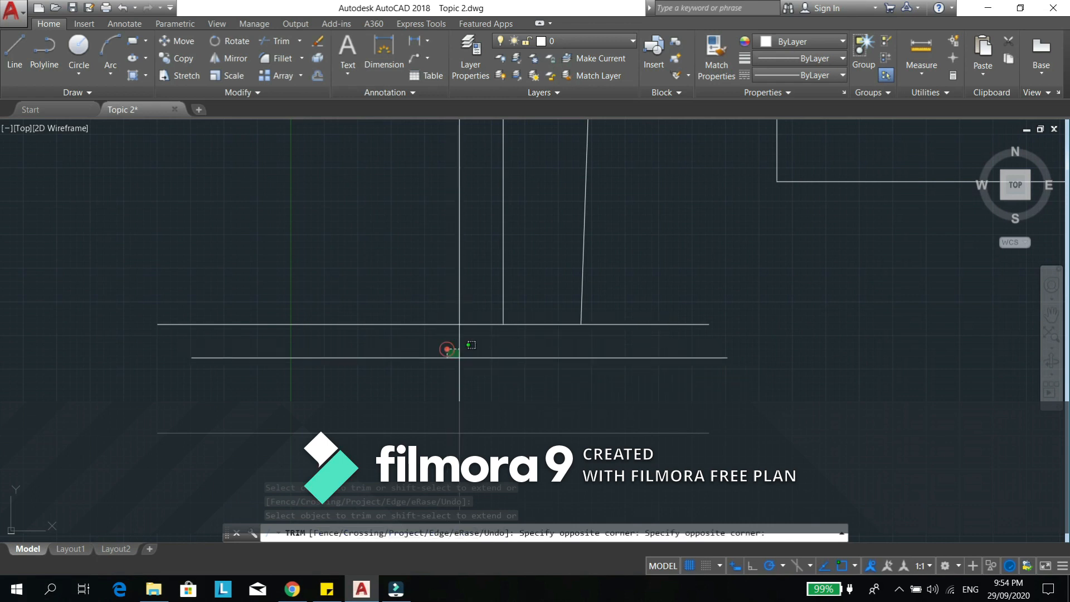
pyautogui.click(447, 349)
pyautogui.press('Escape')
pyautogui.press('Escape')
pyautogui.press('Escape')
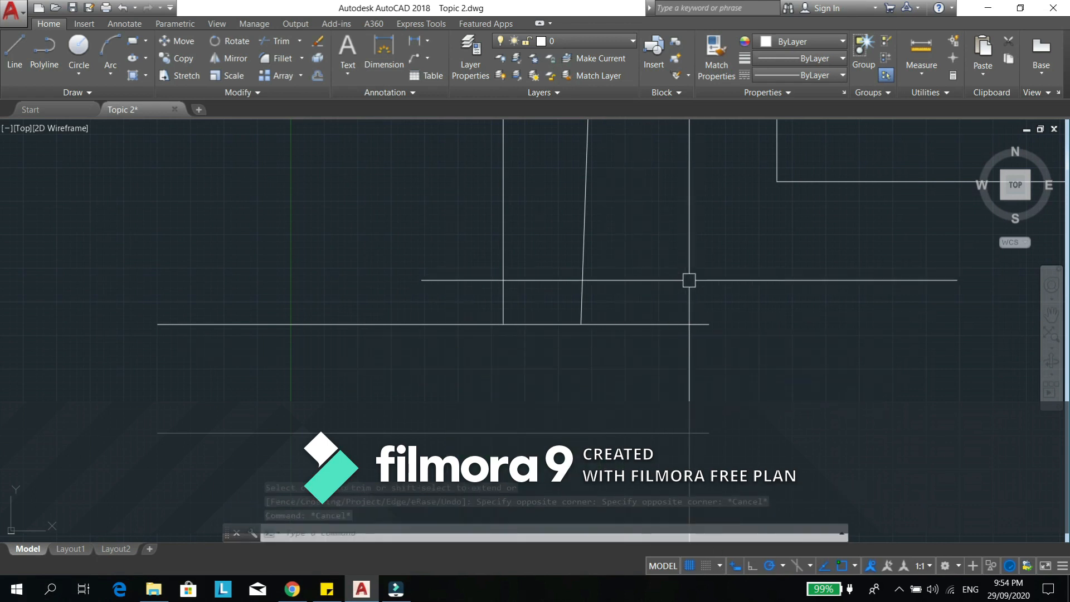
# - Trim the vertical and slanted line segments between the two horizontal lines together with a crossing selection
pyautogui.write('tr')
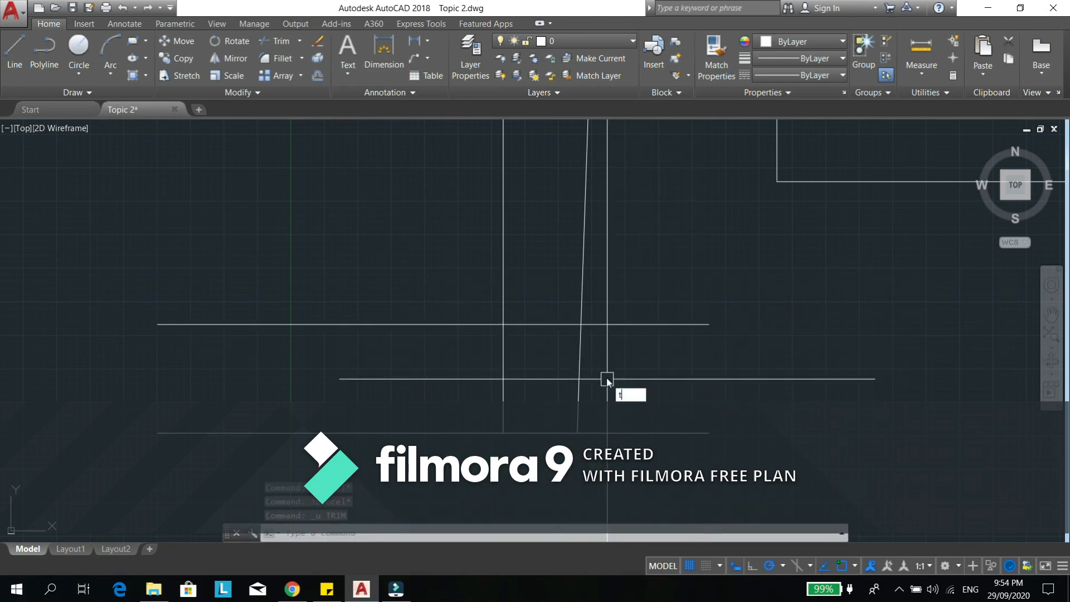
pyautogui.press('Return')
pyautogui.press('Return')
pyautogui.click(437, 290)
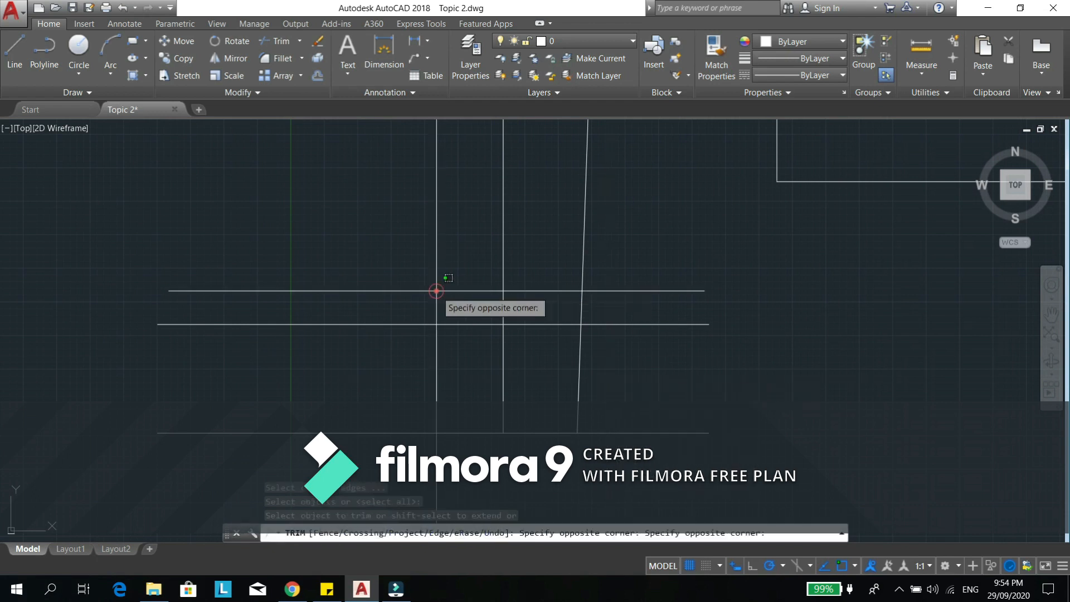
pyautogui.click(435, 278)
pyautogui.click(630, 362)
pyautogui.click(327, 372)
pyautogui.press('Return')
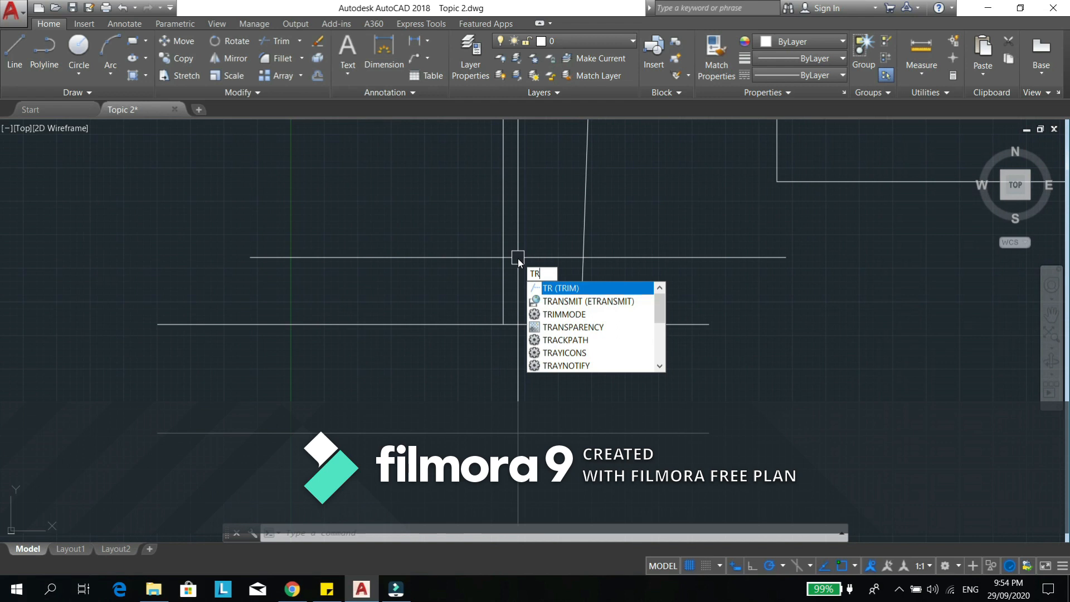
# - Extend the slanted and vertical lines to the lower horizontal line from within the Trim command
pyautogui.press('Return')
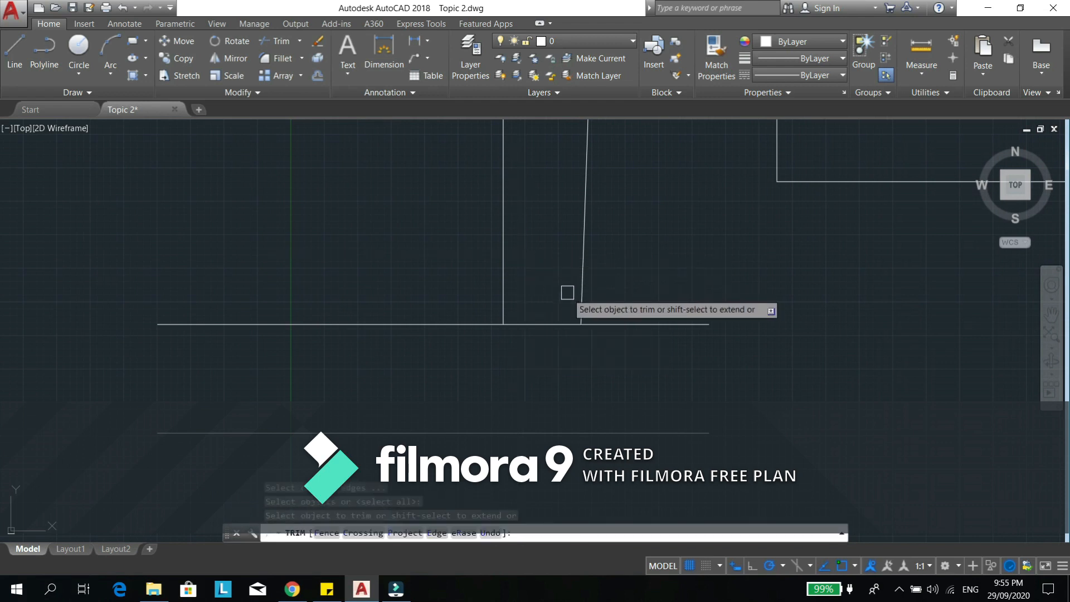
pyautogui.keyDown('shift'); pyautogui.click(581, 293); pyautogui.keyUp('shift')
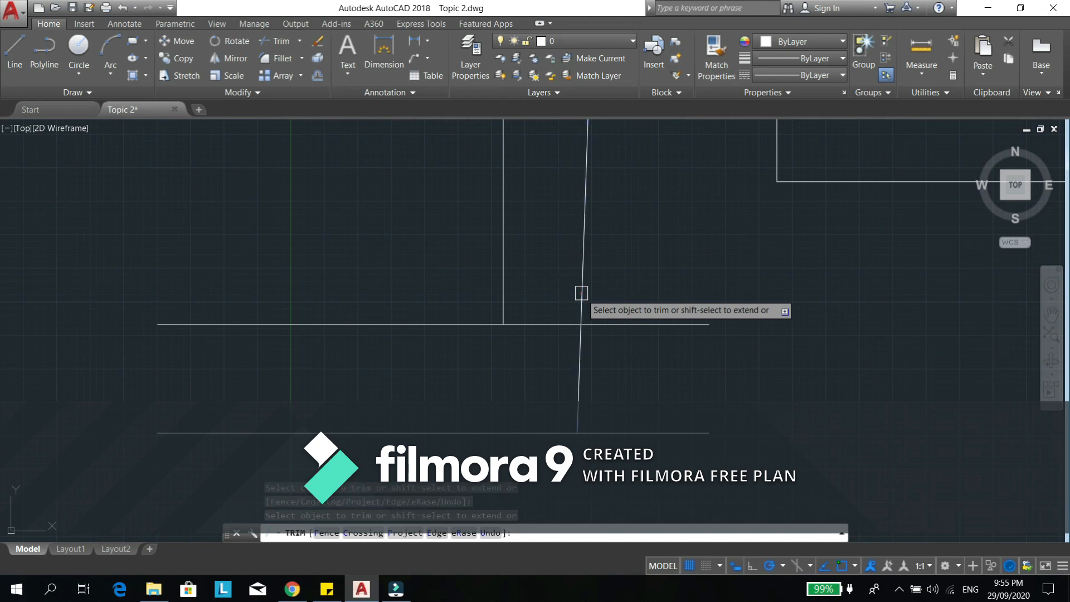
pyautogui.keyDown('shift'); pyautogui.click(505, 278); pyautogui.keyUp('shift')
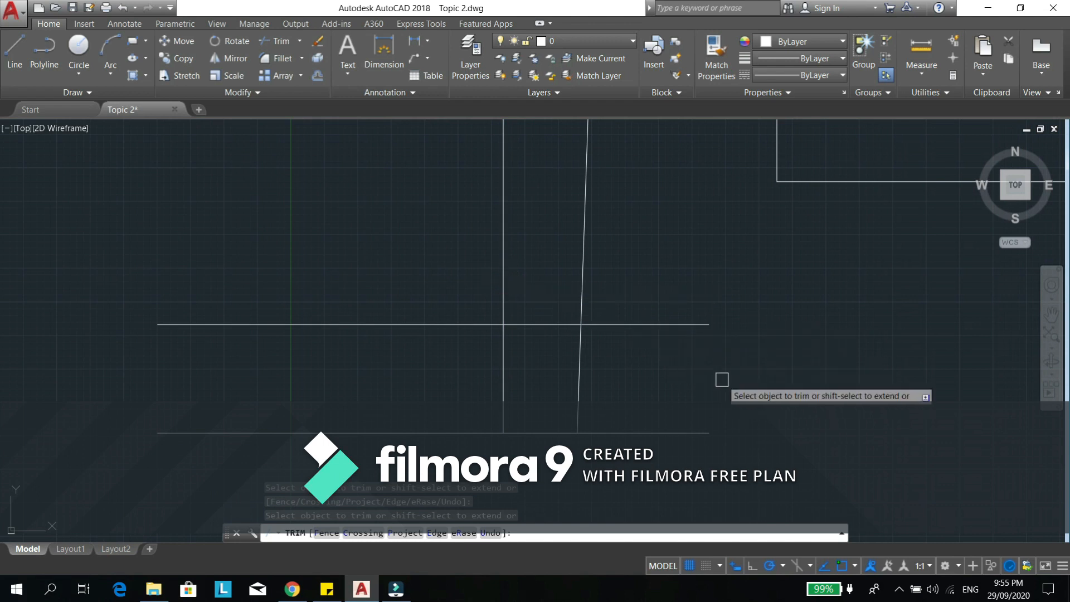
pyautogui.press('Escape')
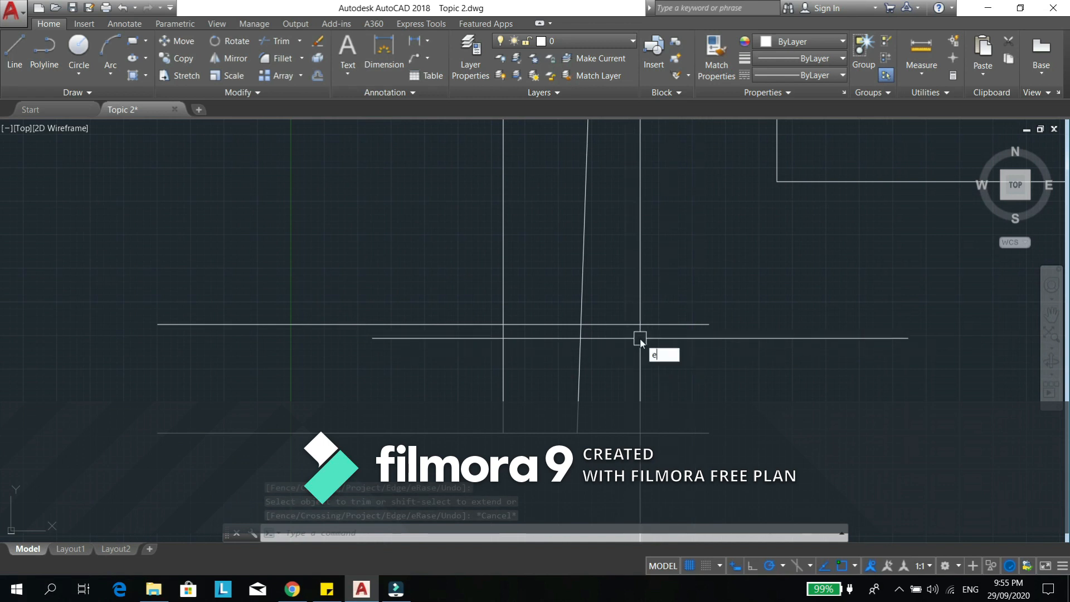
# - Trim both horizontal lines' overhangs right of the slanted line from within the Extend command, using all objects as edges
pyautogui.write('ex')
pyautogui.press('Return')
pyautogui.press('Return')
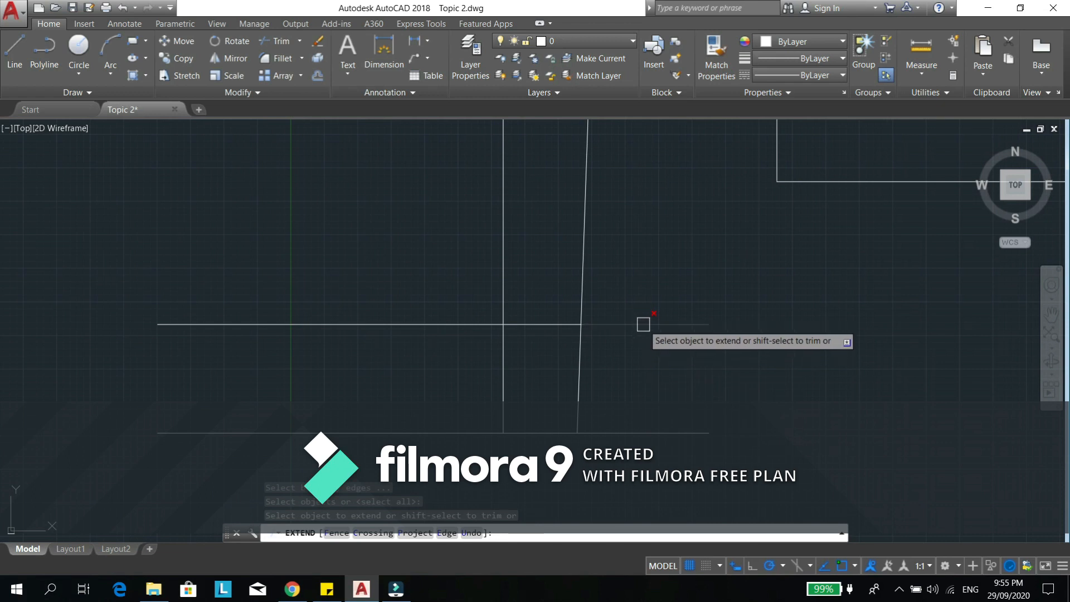
pyautogui.keyDown('shift'); pyautogui.click(643, 324); pyautogui.keyUp('shift')
pyautogui.keyDown('shift'); pyautogui.click(641, 432); pyautogui.keyUp('shift')
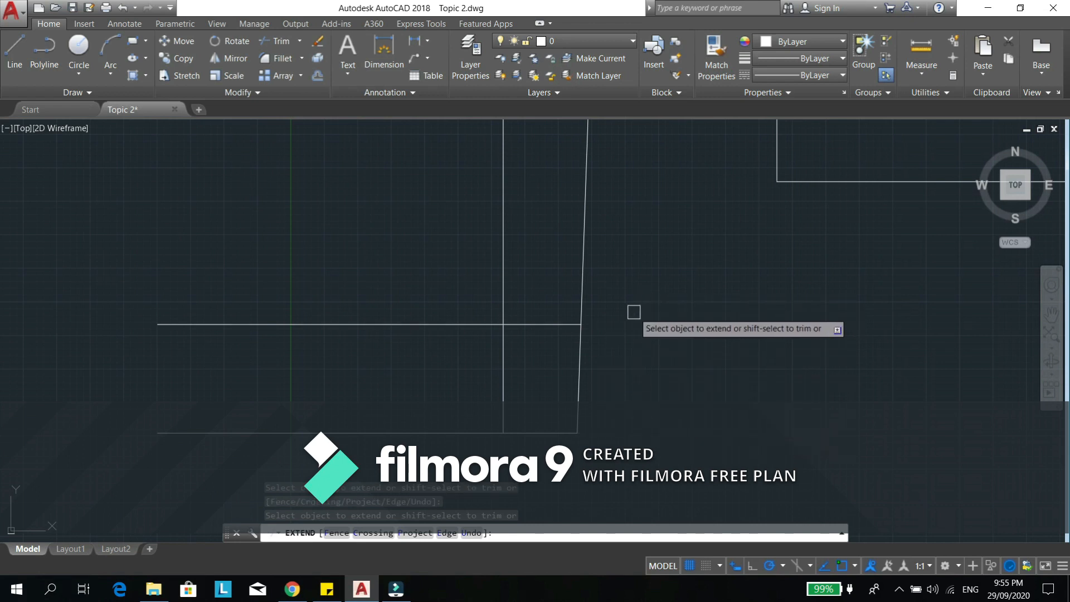
pyautogui.press('Escape')
pyautogui.press('Escape')
pyautogui.press('Escape')
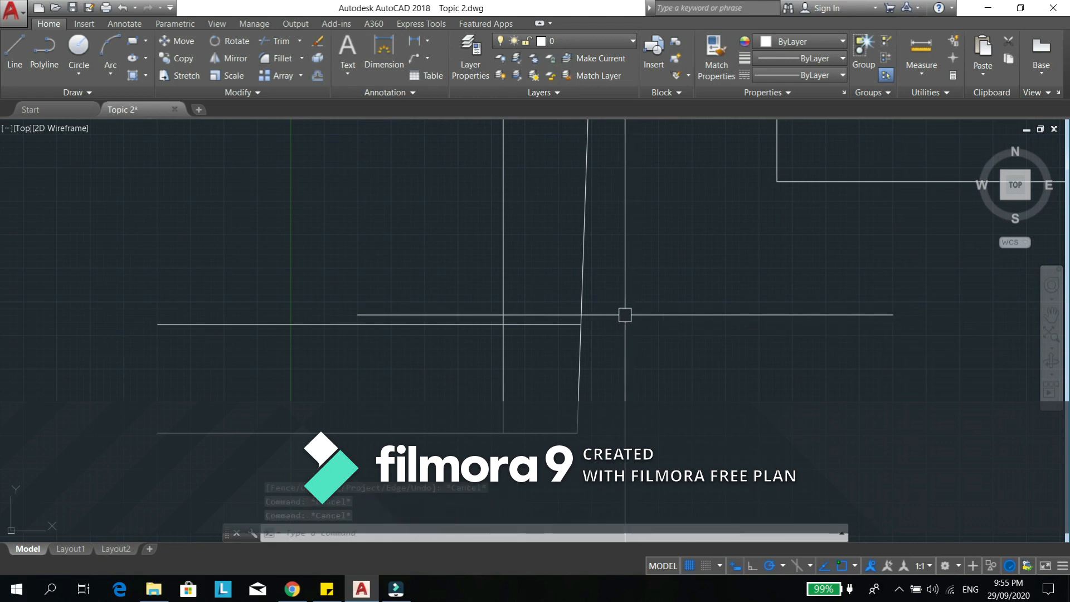
# - Move the separate horizontal line below the slanted line farther down, past the circles and polygons
pyautogui.scroll(-2, 560, 301)
pyautogui.moveTo(630, 328)
pyautogui.mouseDown(button='middle')
pyautogui.moveTo(608, 361)
pyautogui.moveTo(574, 336)
pyautogui.moveTo(580, 292)
pyautogui.mouseUp(button='middle')
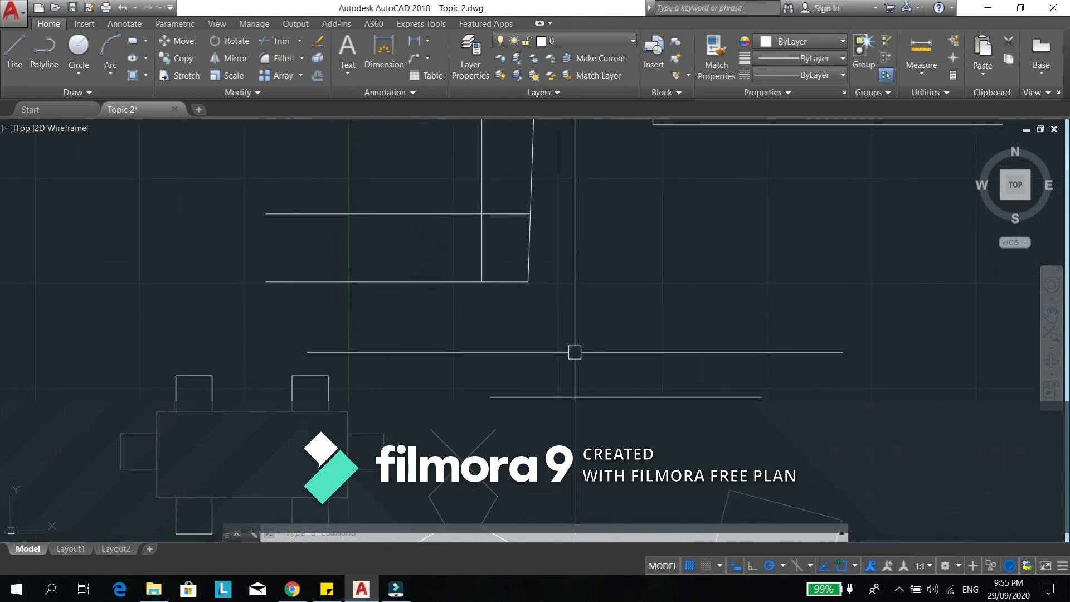
pyautogui.scroll(-2, 576, 341)
pyautogui.moveTo(576, 318); pyautogui.dragTo(593, 291, button='middle')
pyautogui.press('Return')
pyautogui.click(594, 299)
pyautogui.press('Return')
pyautogui.click(602, 322)
pyautogui.scroll(-2, 608, 234)
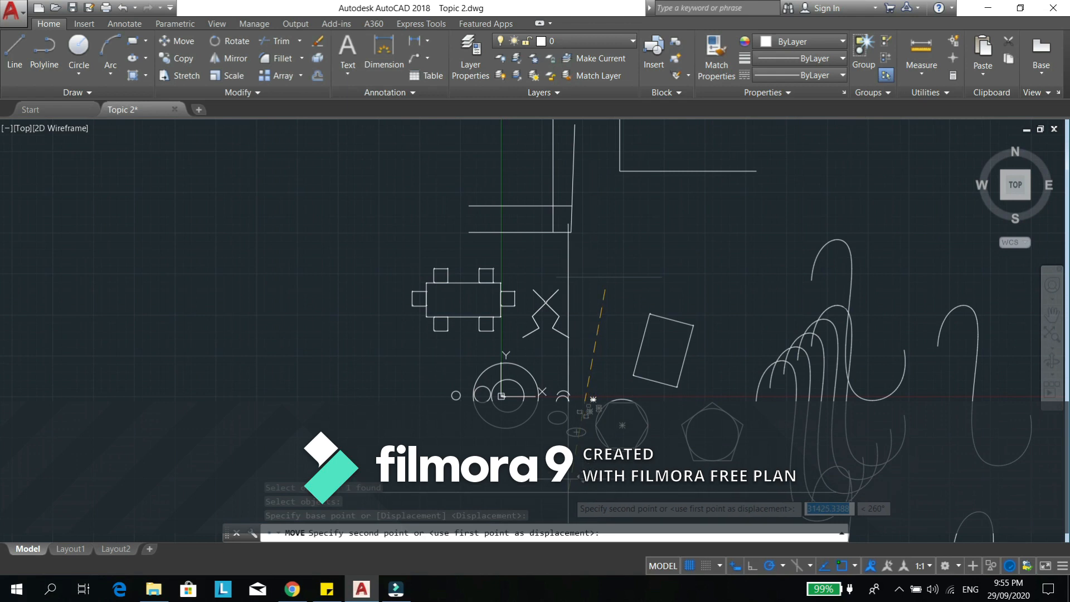
pyautogui.press('Escape')
pyautogui.press('Escape')
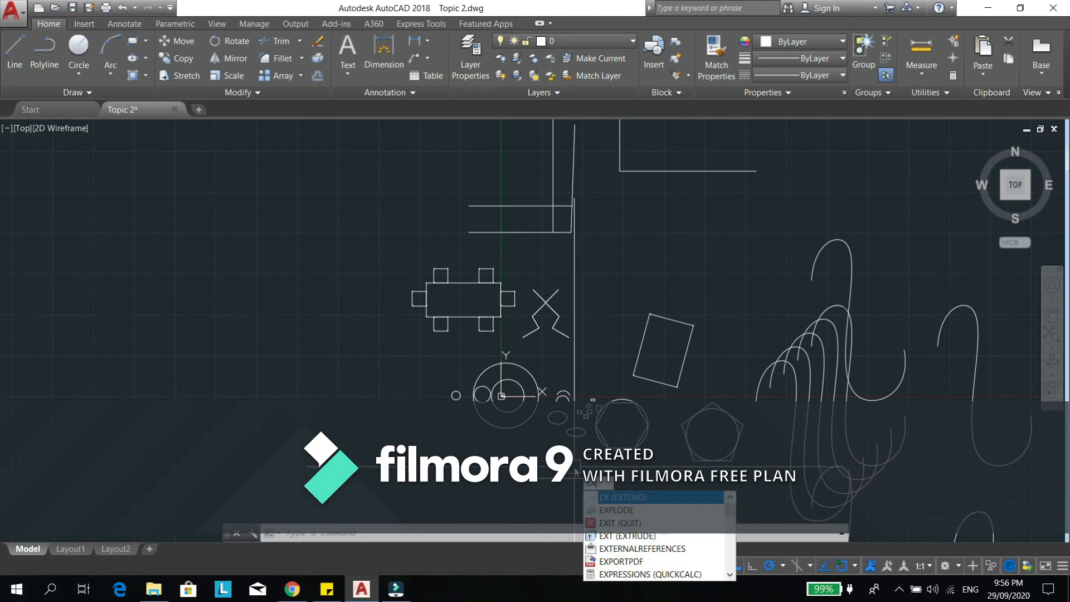
# - Extend the slanted line down to the relocated horizontal line, using that line as the only boundary edge
pyautogui.press('Return')
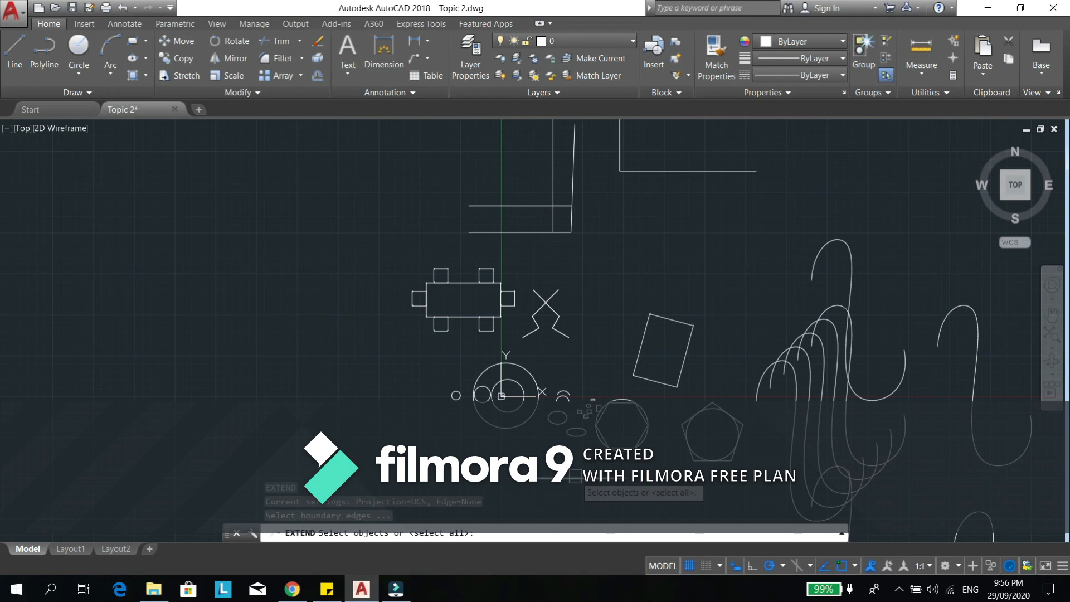
pyautogui.click(574, 475)
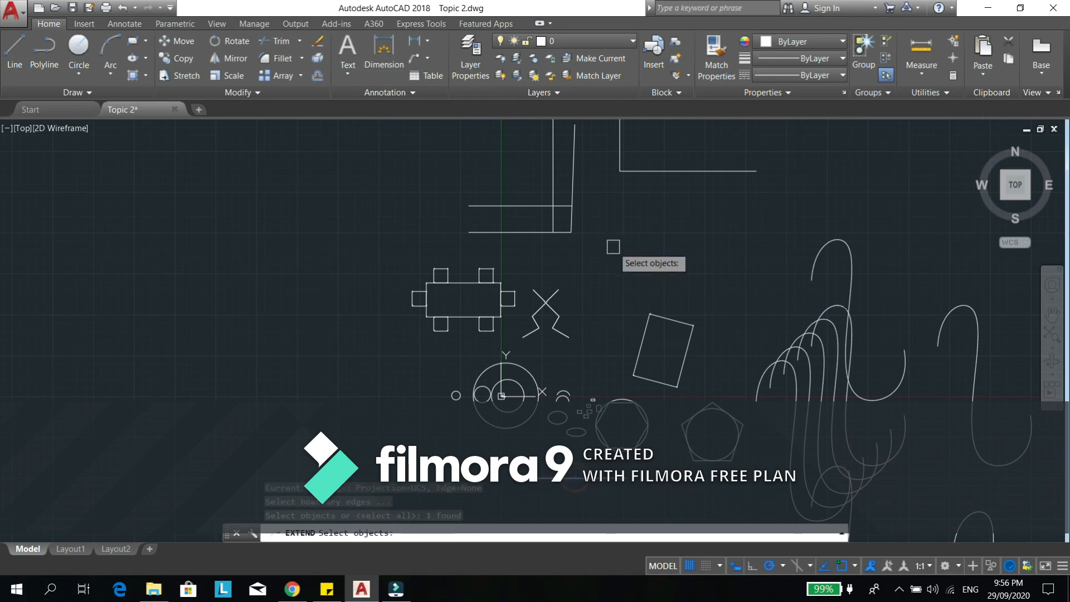
pyautogui.press('Return')
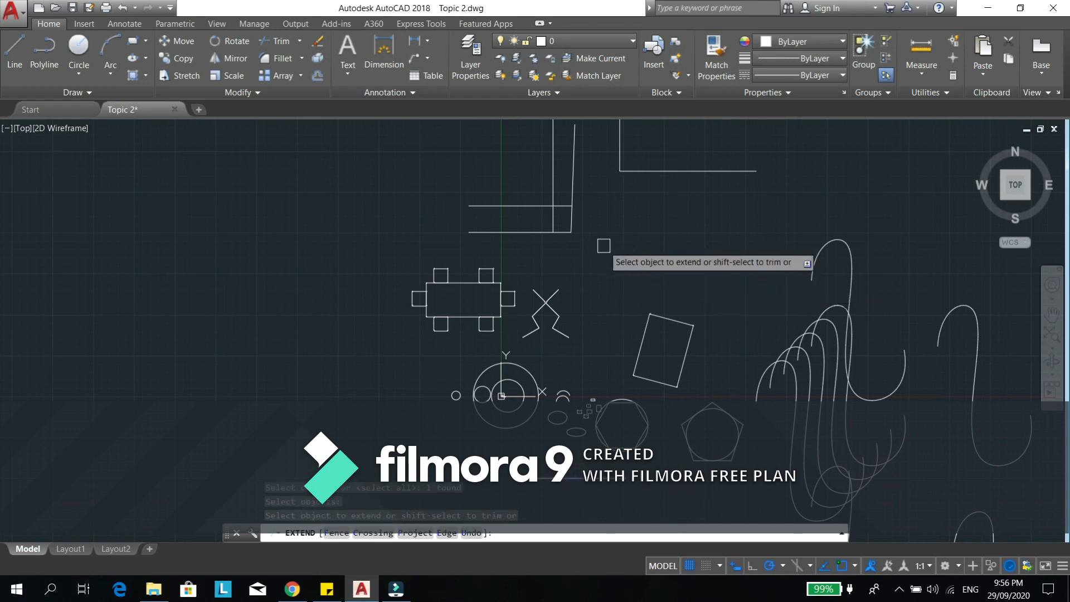
pyautogui.click(576, 218)
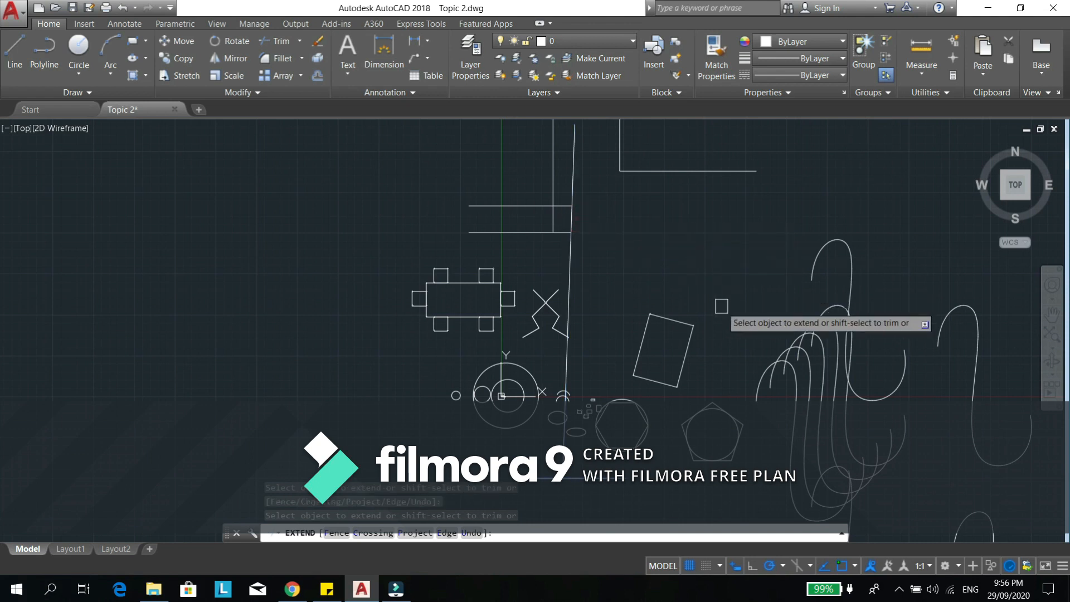
pyautogui.press('Escape')
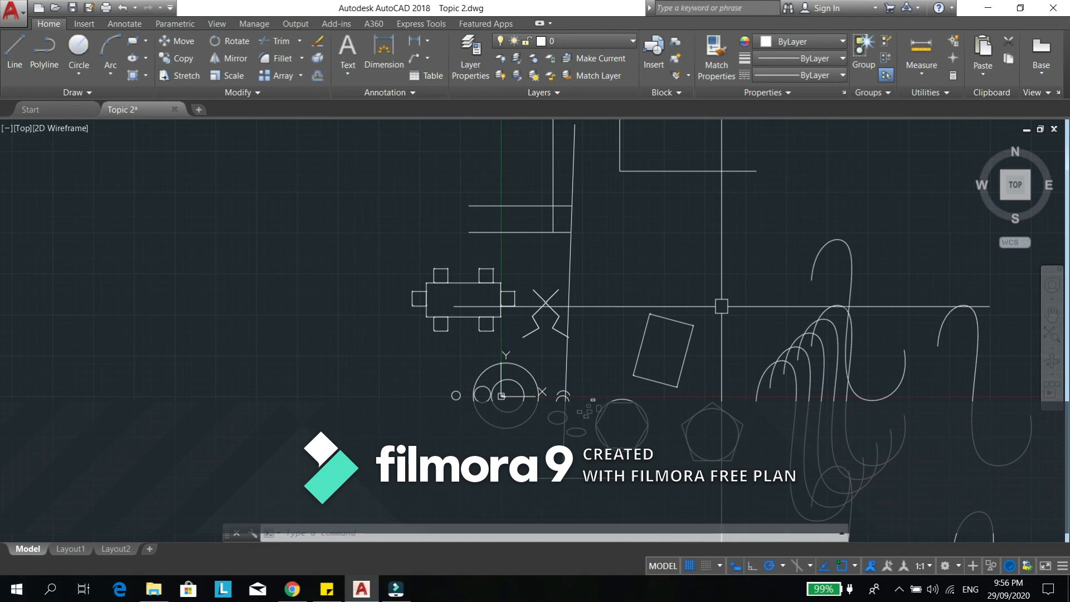
# - Trim the slanted line's segment between the two upper horizontal lines, using all objects as cutting edges
pyautogui.scroll(6, 563, 209)
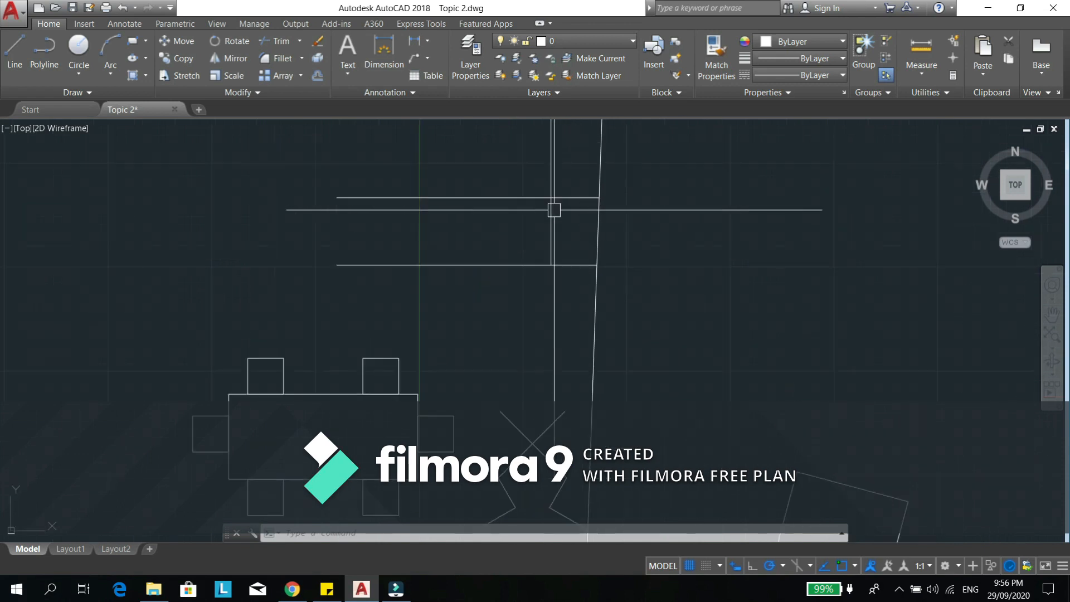
pyautogui.press('Escape')
pyautogui.press('Escape')
pyautogui.press('Escape')
pyautogui.write('tr')
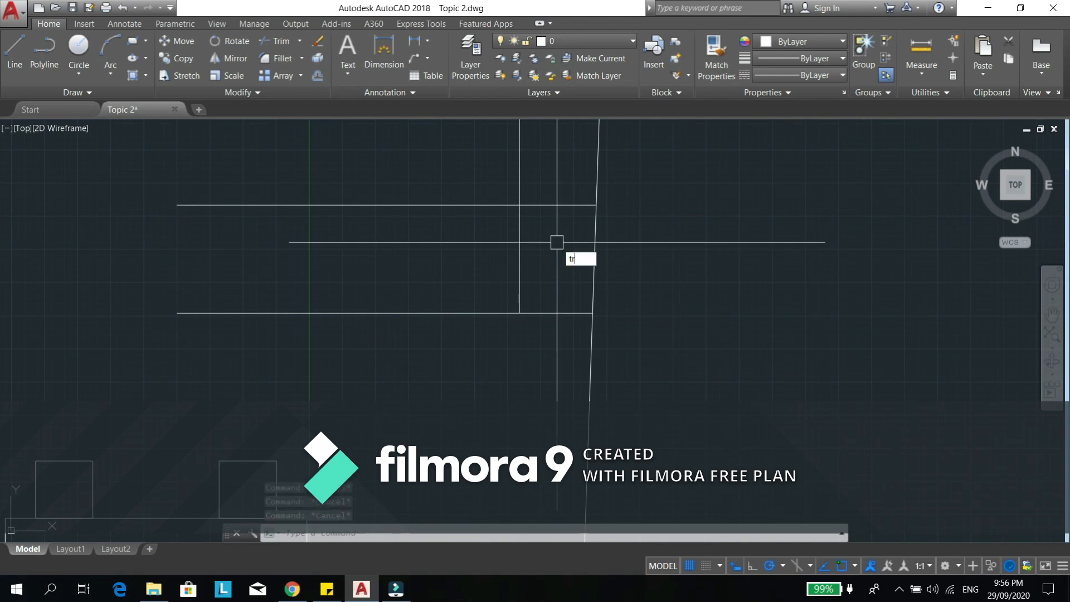
pyautogui.write('im')
pyautogui.press('Return')
pyautogui.press('Return')
pyautogui.scroll(-4, 578, 228)
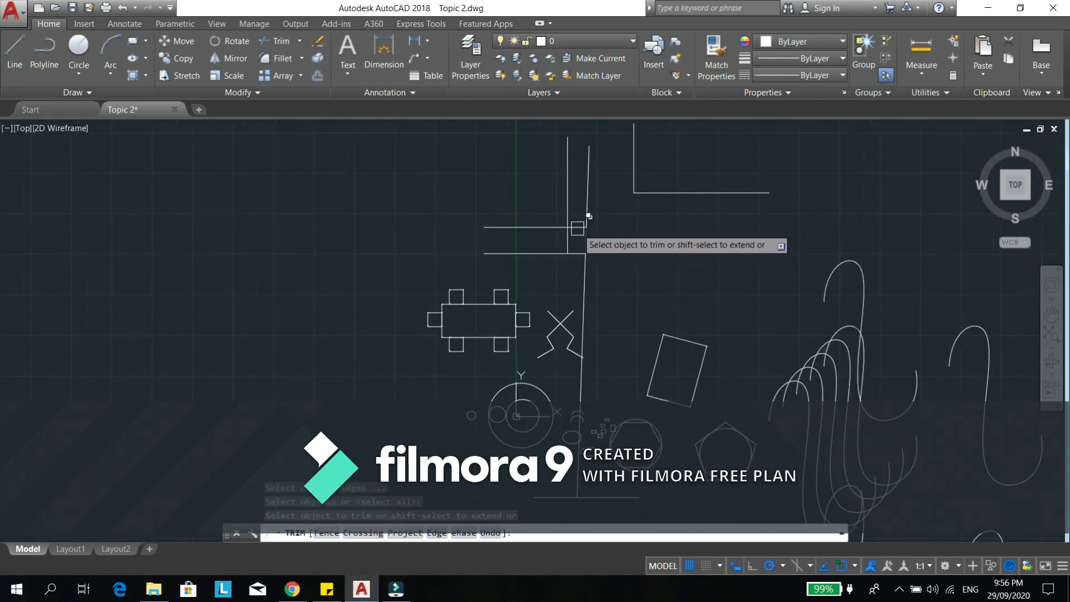
pyautogui.click(587, 237)
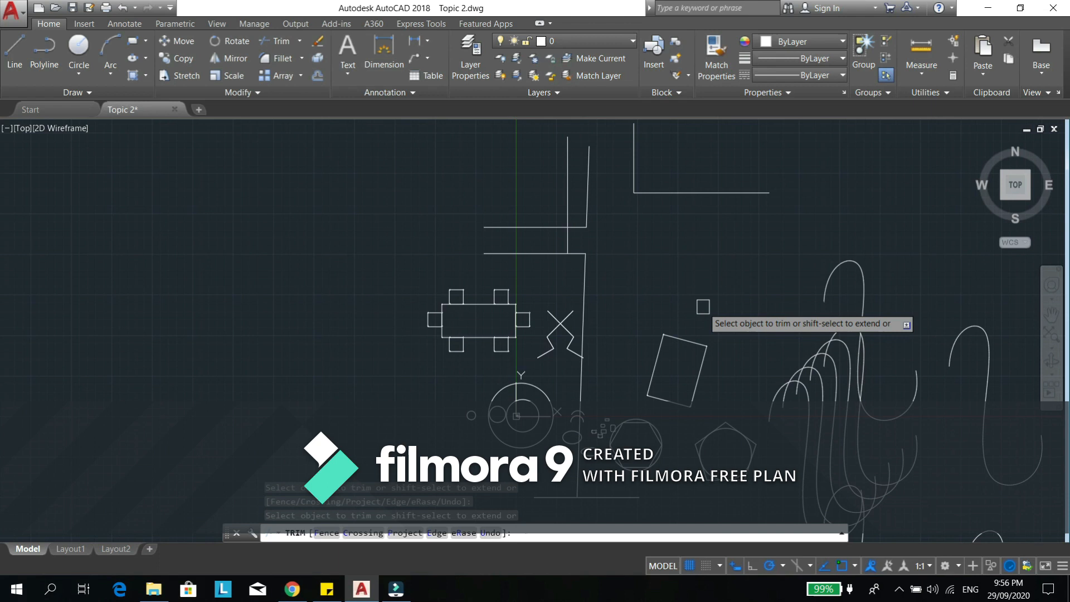
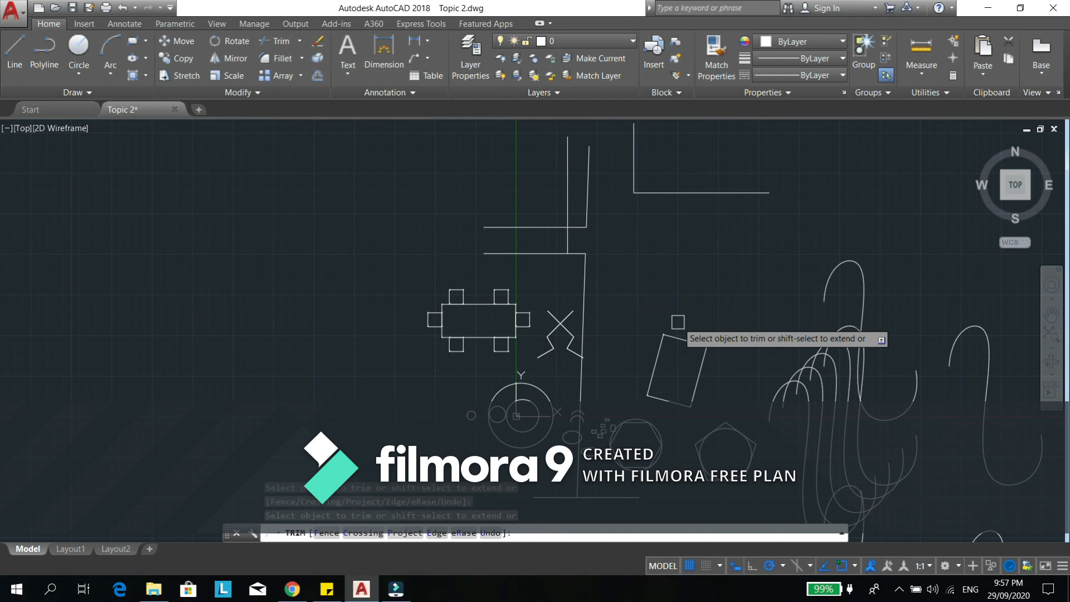
pyautogui.press('Escape')
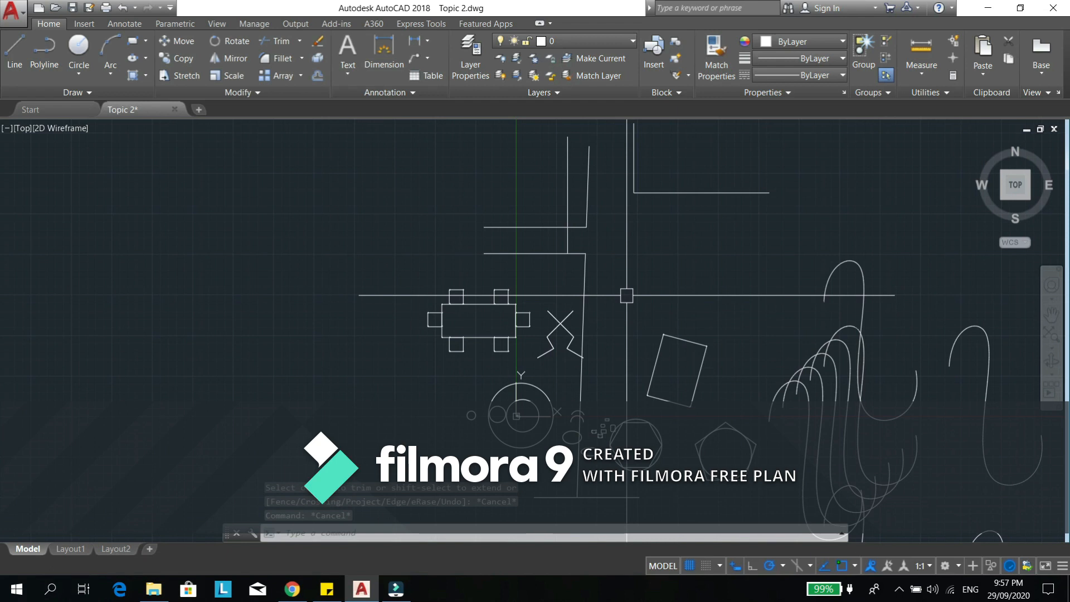
pyautogui.moveTo(597, 289); pyautogui.dragTo(589, 285, button='middle')
pyautogui.write('m')
pyautogui.press('space')
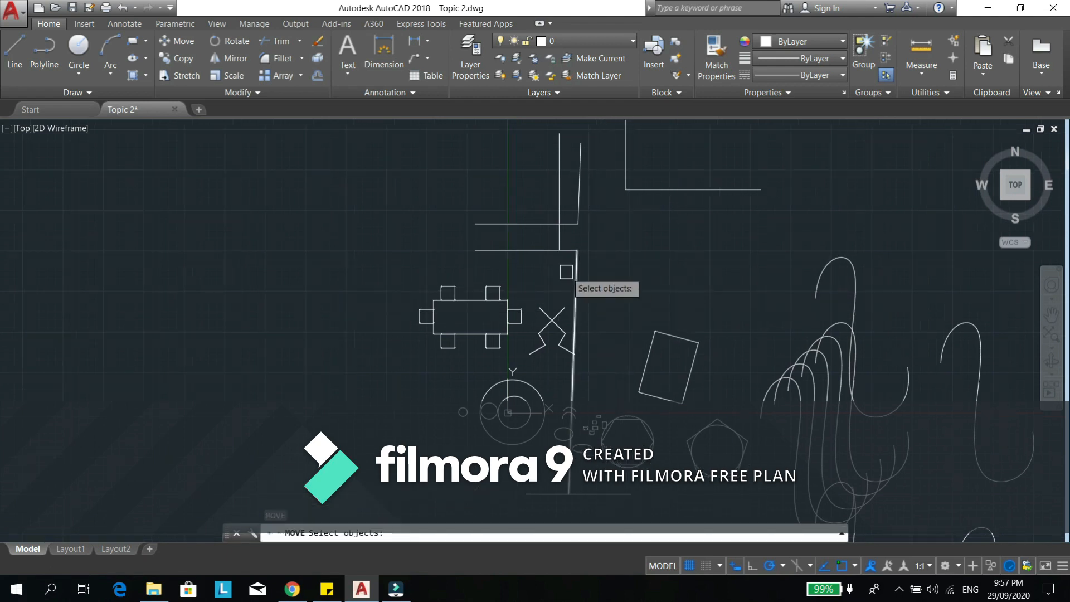
pyautogui.press('Escape')
# - Shorten the slanted line below the paired horizontal lines by stretching both its upper and lower endpoints inward
pyautogui.click(575, 290)
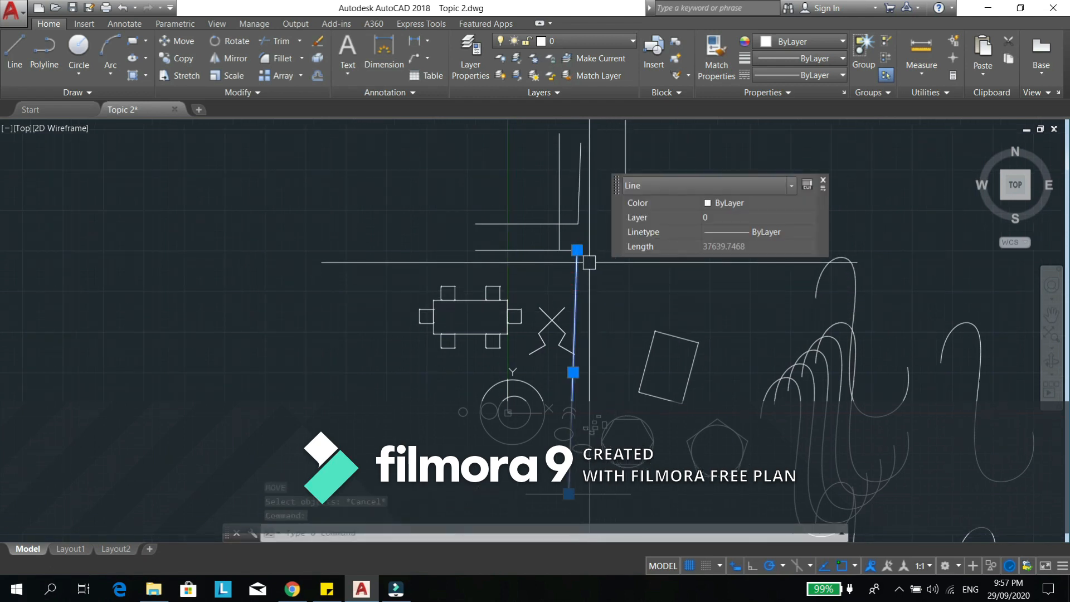
pyautogui.click(576, 250)
pyautogui.press('Escape')
pyautogui.press('Escape')
pyautogui.click(570, 485)
pyautogui.click(569, 494)
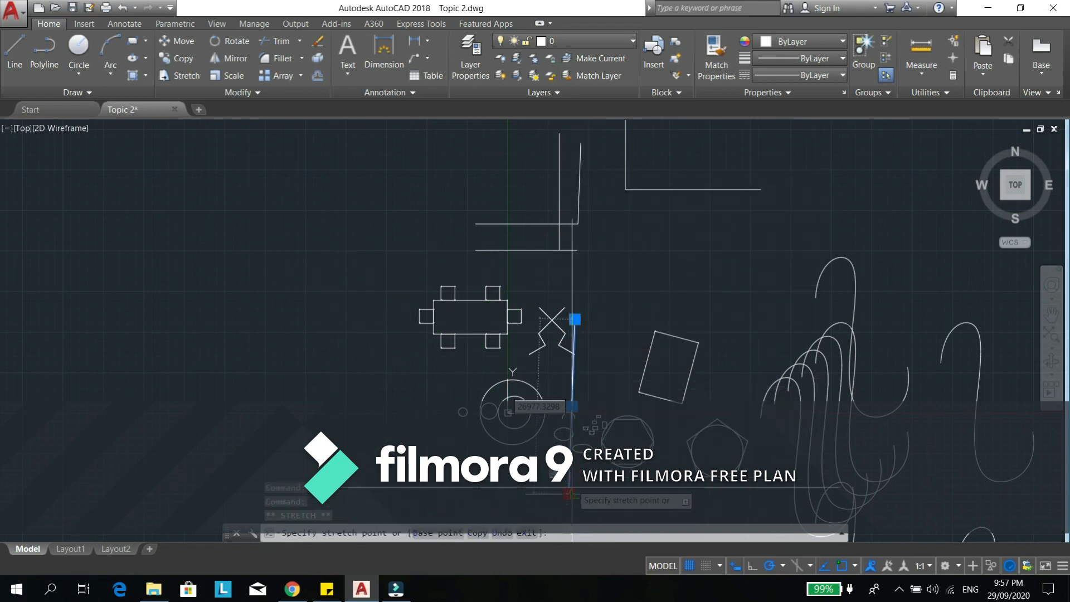
pyautogui.press('Escape')
pyautogui.press('Escape')
# - Extend both ends of the shortened slanted line, selecting only the horizontal line above it and the one below it as boundary edges
pyautogui.moveTo(543, 213); pyautogui.dragTo(527, 197, button='middle')
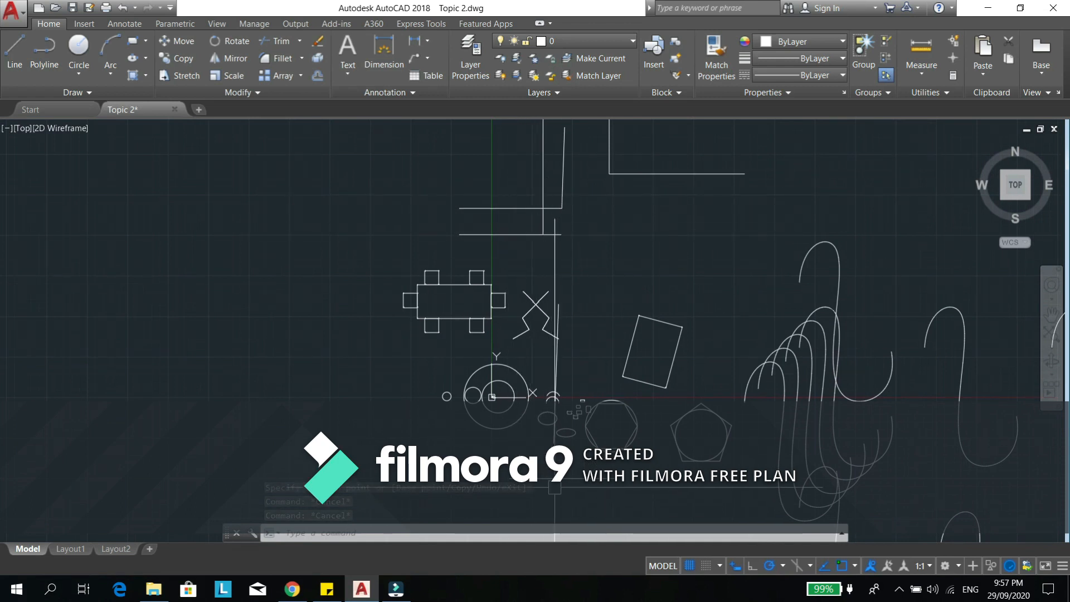
pyautogui.write('EX')
pyautogui.press('Return')
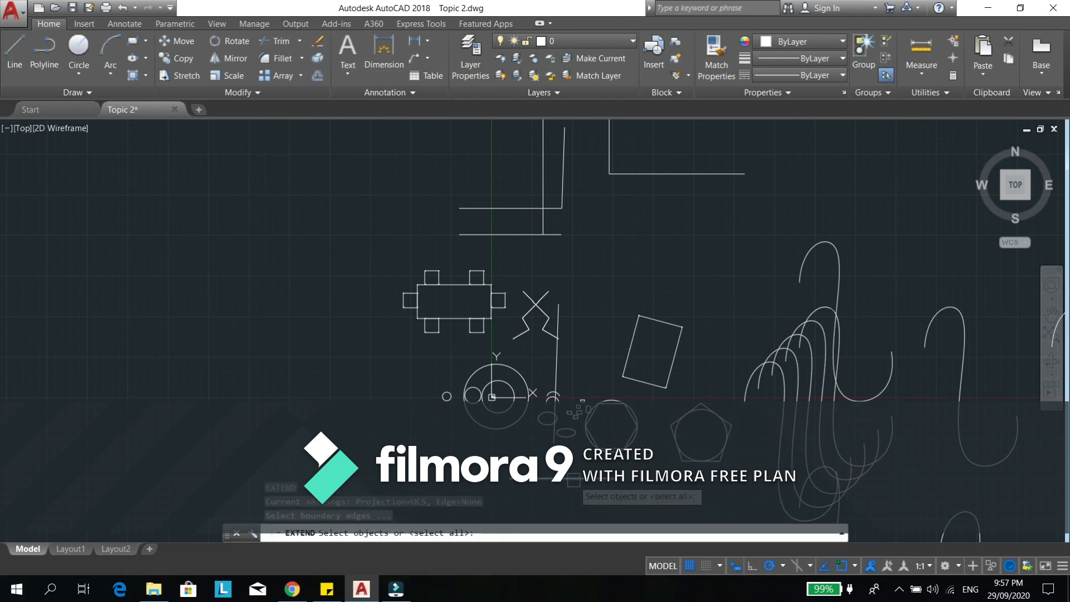
pyautogui.click(573, 481)
pyautogui.click(511, 238)
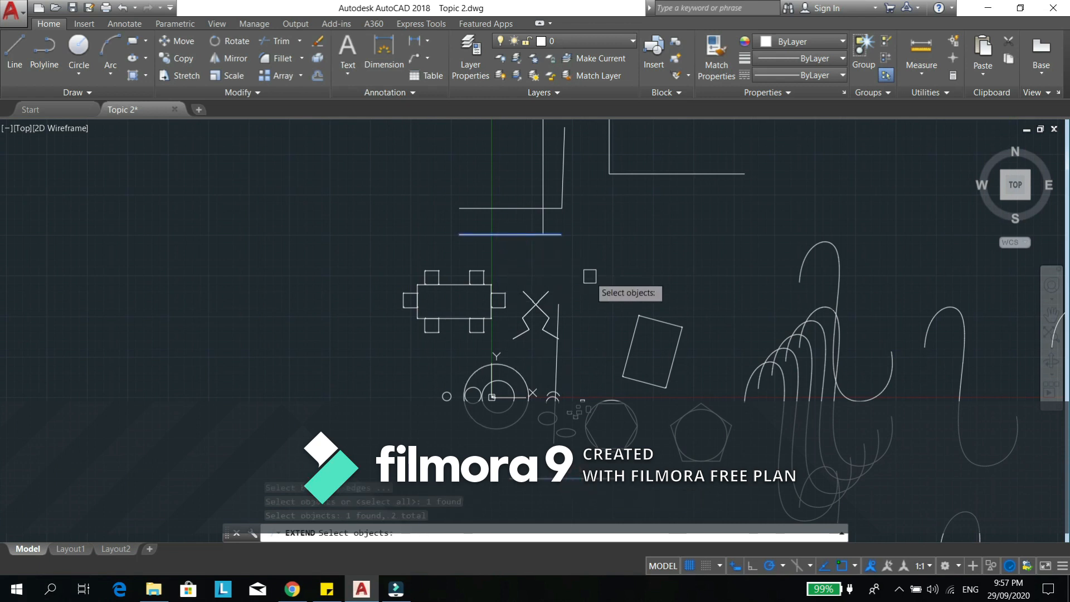
pyautogui.press('Return')
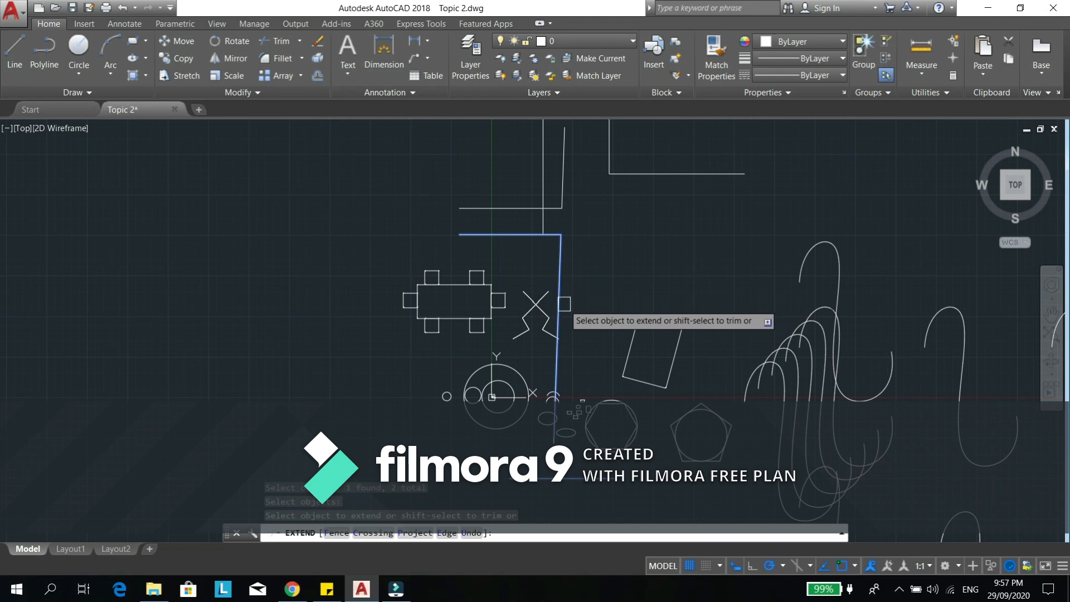
pyautogui.click(564, 303)
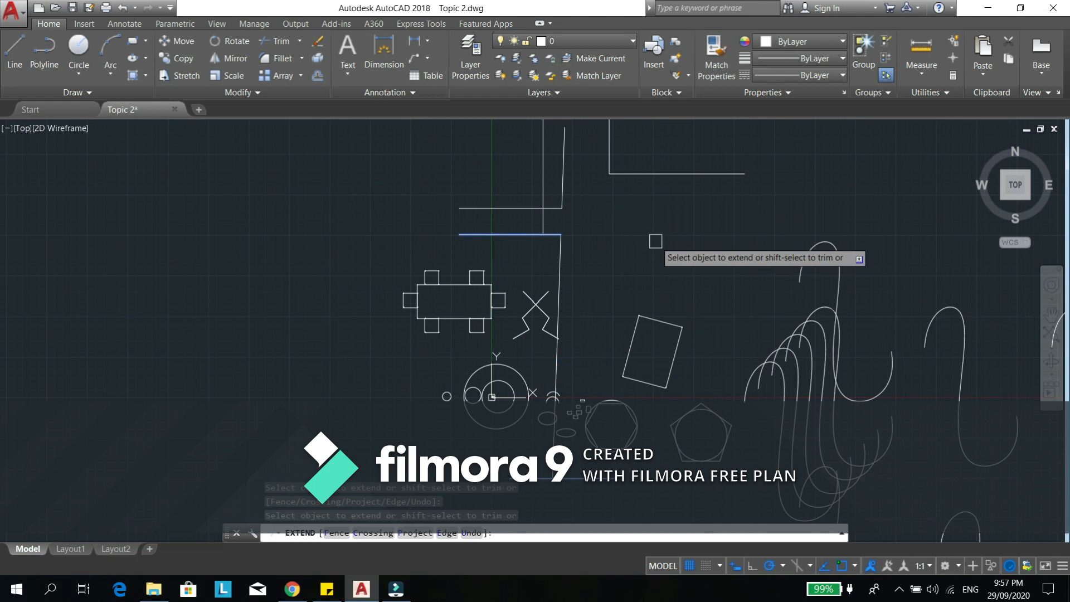
pyautogui.press('Escape')
# - Stretch the vertical line's lower endpoint down past the lower of the two paired horizontal lines
pyautogui.scroll(3, 547, 210)
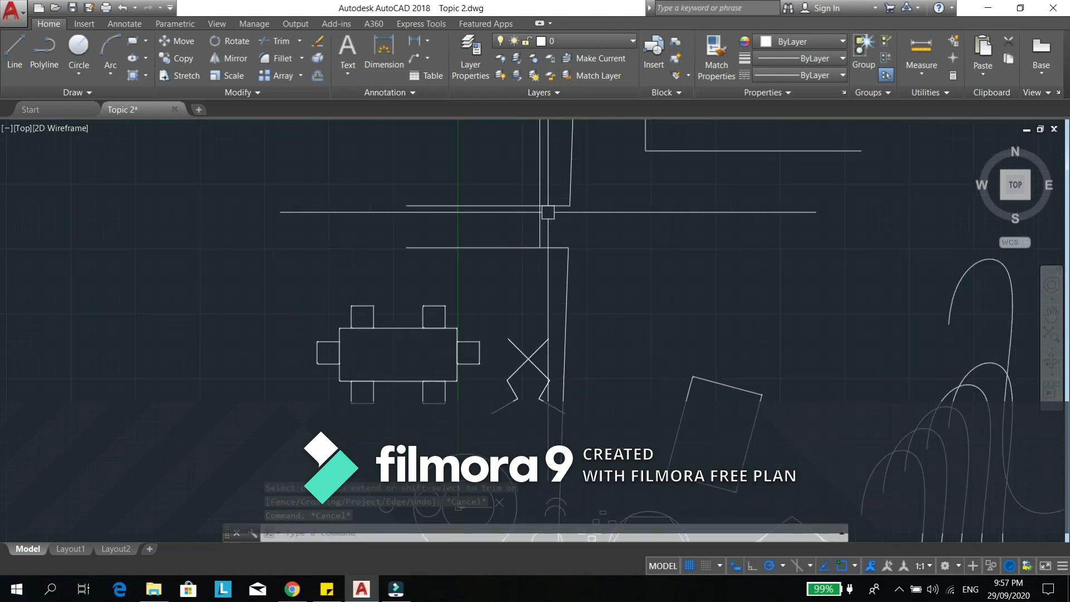
pyautogui.scroll(-2, 587, 192)
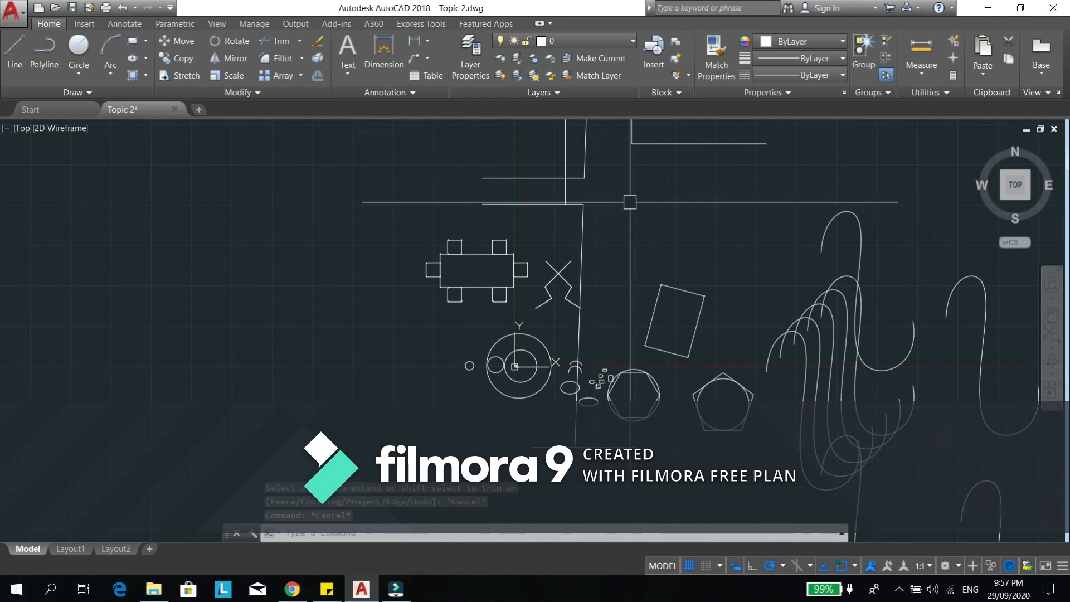
pyautogui.moveTo(611, 190); pyautogui.dragTo(608, 213, button='middle')
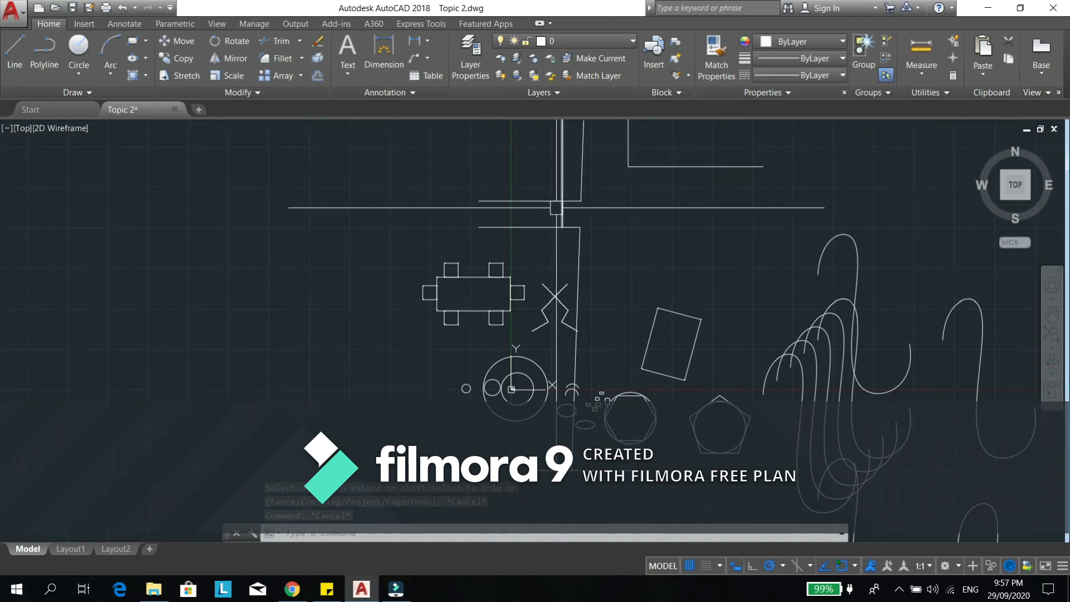
pyautogui.scroll(3, 580, 220)
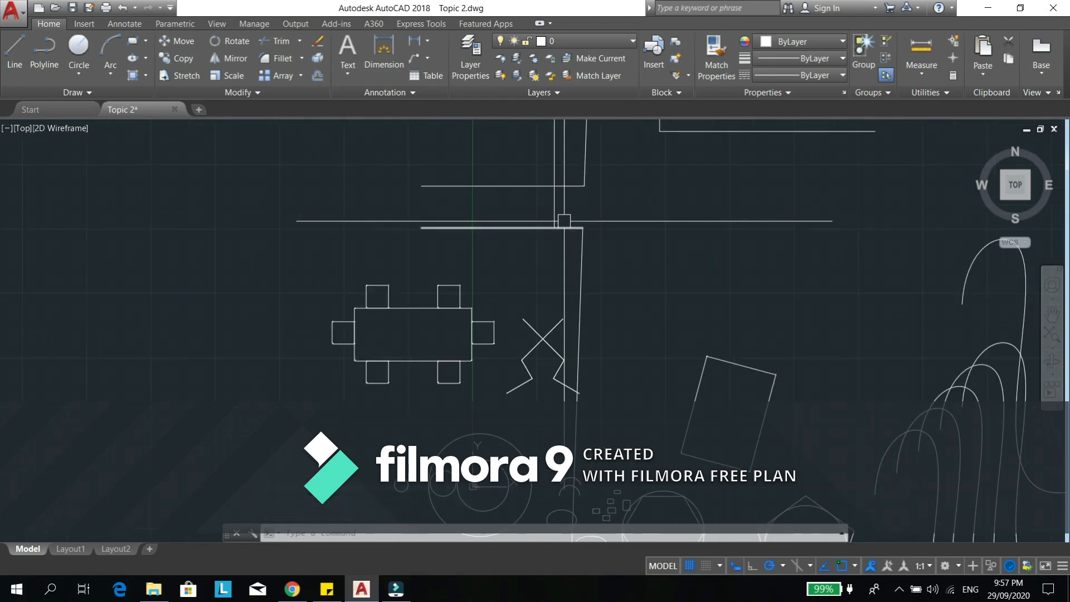
pyautogui.click(548, 214)
pyautogui.click(555, 229)
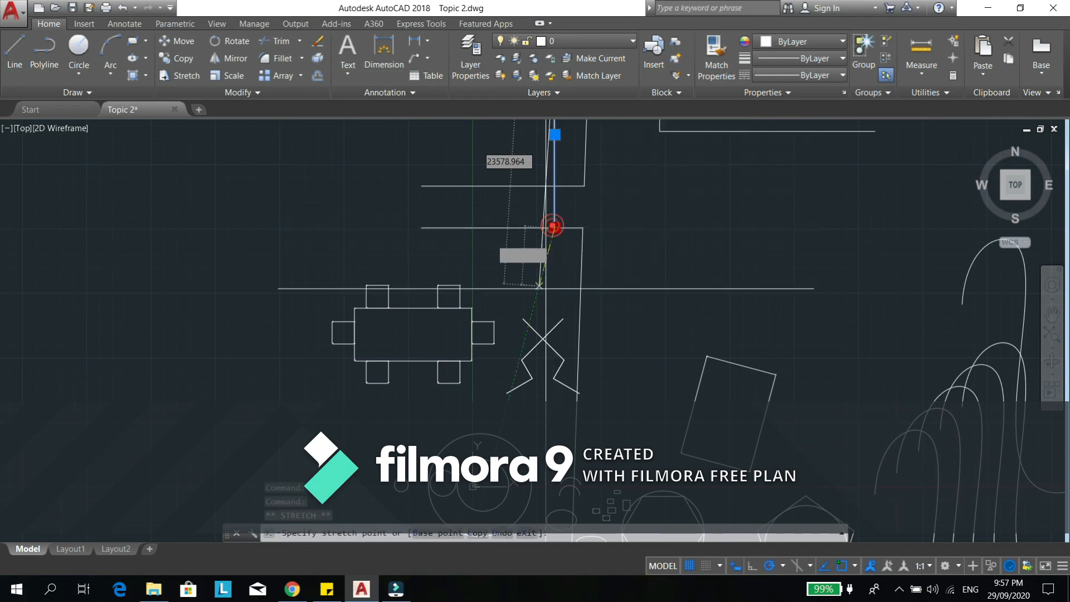
pyautogui.click(552, 294)
pyautogui.press('Escape')
pyautogui.press('Escape')
pyautogui.press('Escape')
# - Copy the lower paired horizontal line twice, placing both copies between the two existing horizontal lines
pyautogui.scroll(2, 606, 209)
pyautogui.moveTo(604, 210); pyautogui.dragTo(600, 239, button='middle')
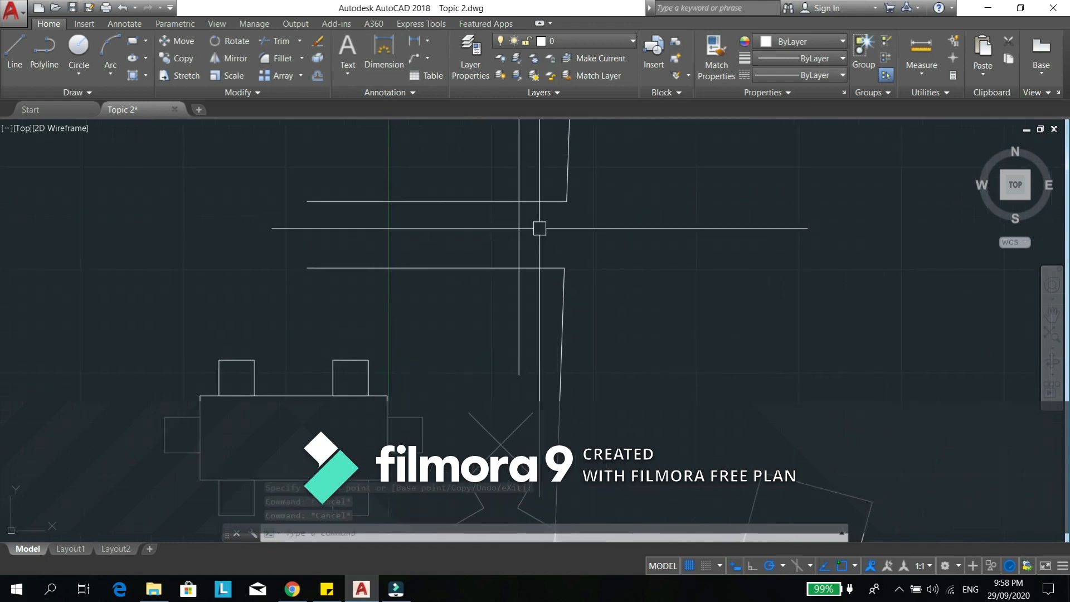
pyautogui.scroll(-2, 562, 238)
pyautogui.write('c')
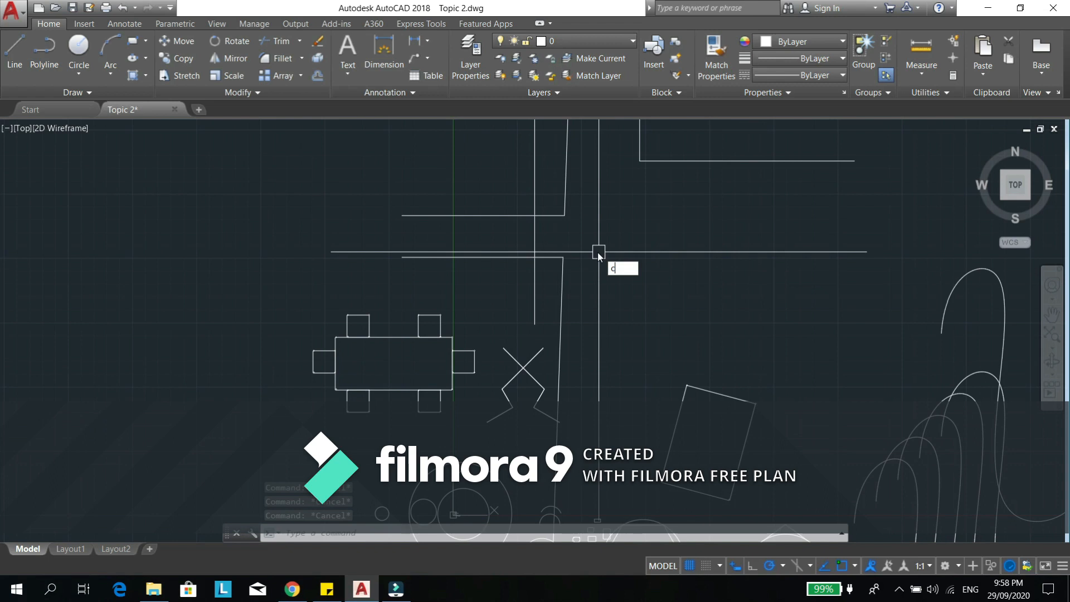
pyautogui.write('o')
pyautogui.press('Return')
pyautogui.scroll(2, 530, 246)
pyautogui.click(526, 262)
pyautogui.press('Return')
pyautogui.click(689, 279)
pyautogui.click(697, 252)
pyautogui.click(702, 235)
pyautogui.press('Escape')
pyautogui.press('Escape')
# - Trim the vertical line in the gaps between each outer horizontal line and its nearest copy, using the four horizontal lines as cutting edges
pyautogui.scroll(-2, 622, 226)
pyautogui.moveTo(628, 199); pyautogui.dragTo(618, 257, button='middle')
pyautogui.scroll(2, 587, 255)
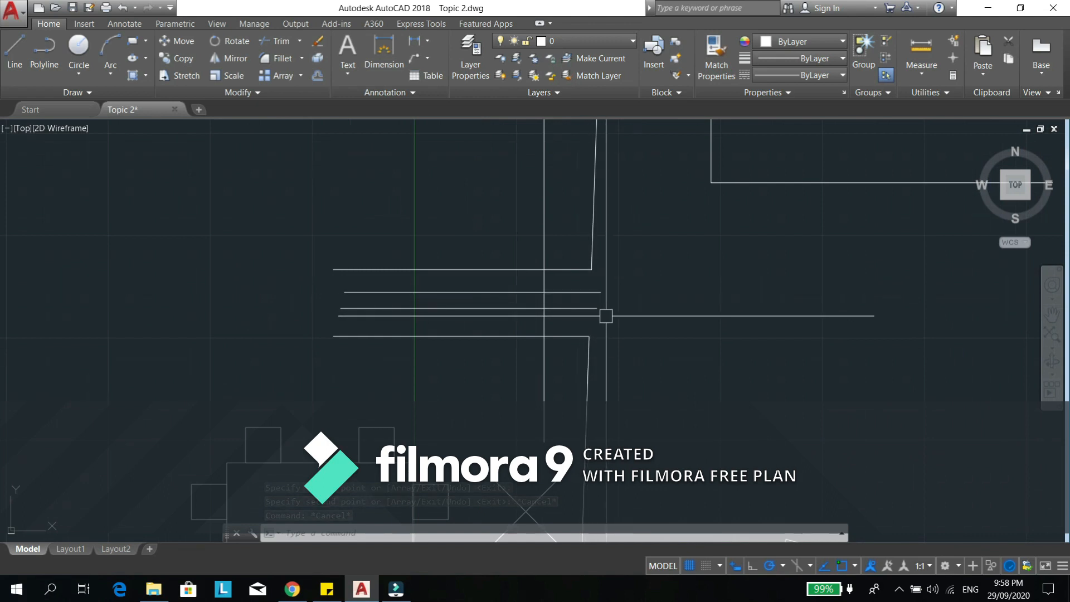
pyautogui.scroll(2, 550, 323)
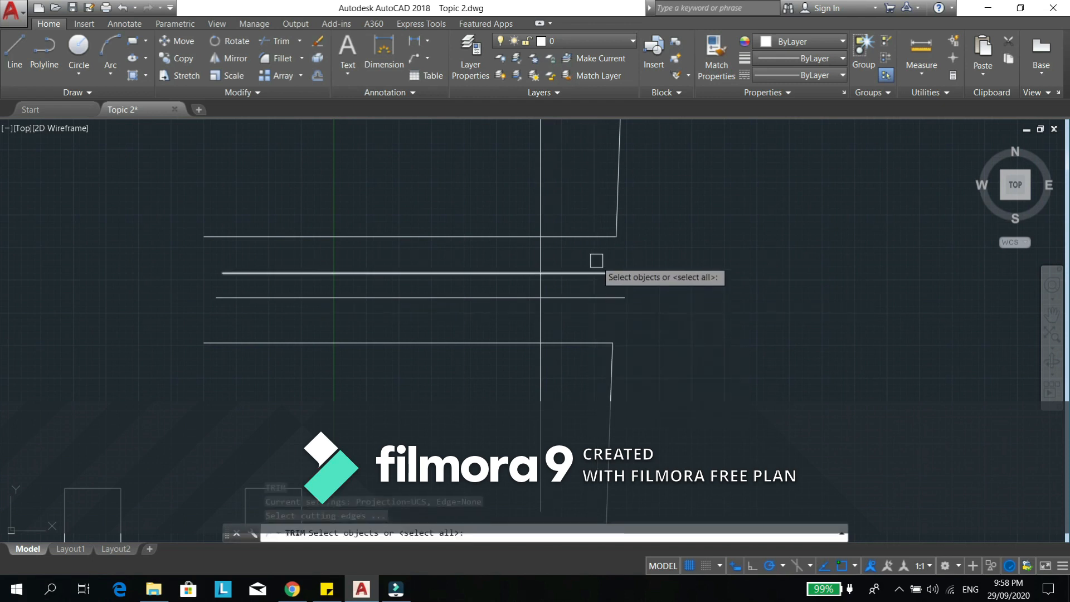
pyautogui.click(592, 236)
pyautogui.click(593, 273)
pyautogui.click(587, 297)
pyautogui.click(576, 344)
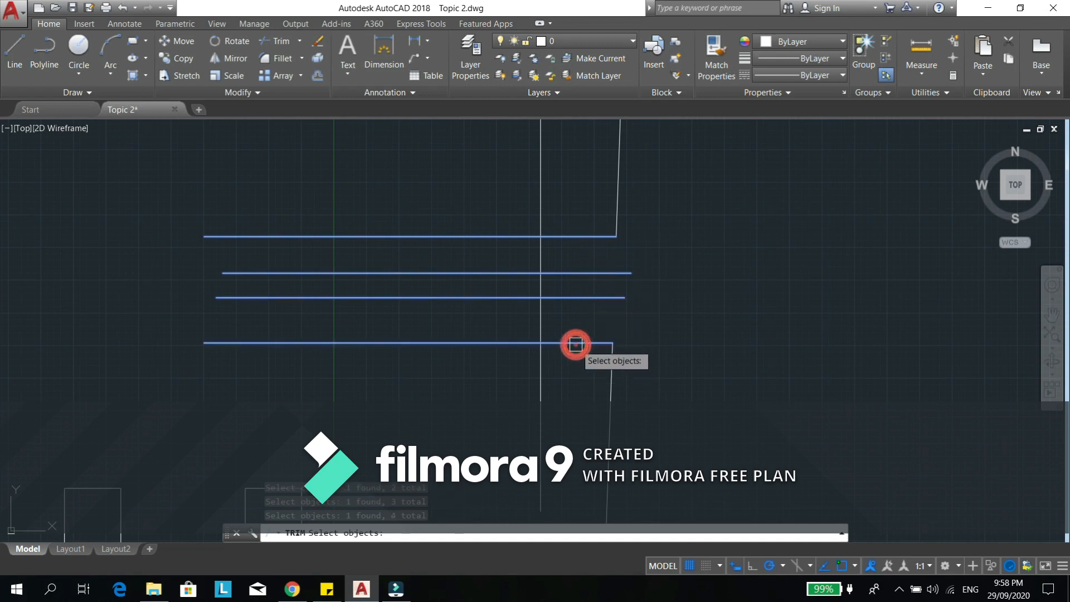
pyautogui.press('Return')
pyautogui.click(543, 323)
pyautogui.click(542, 257)
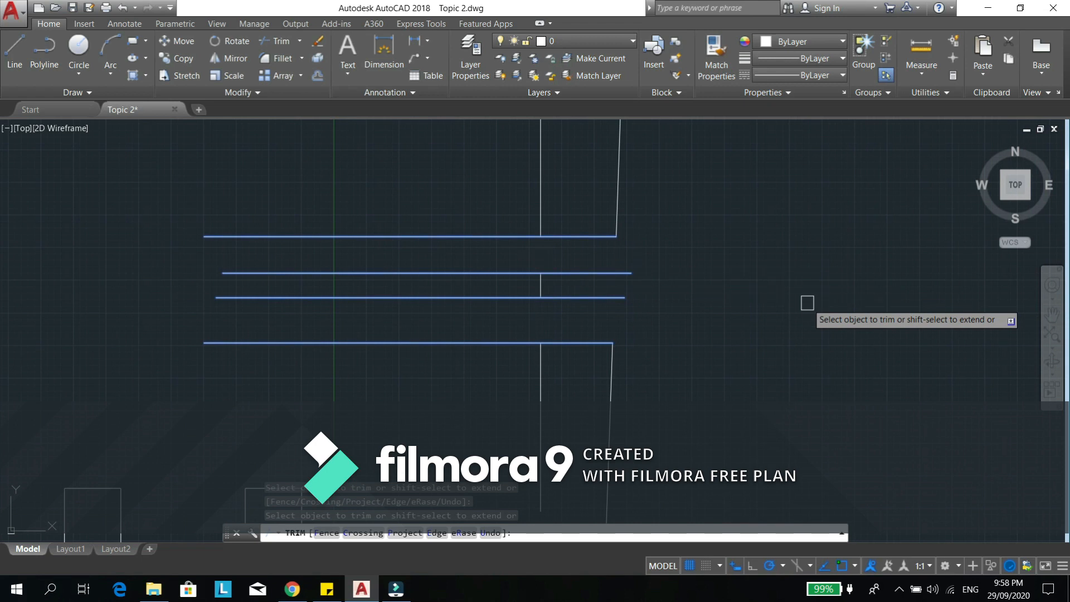
pyautogui.press('Return')
# - Fillet the corner of the separate L-shaped pair of lines with a radius of 0
pyautogui.scroll(-2, 497, 227)
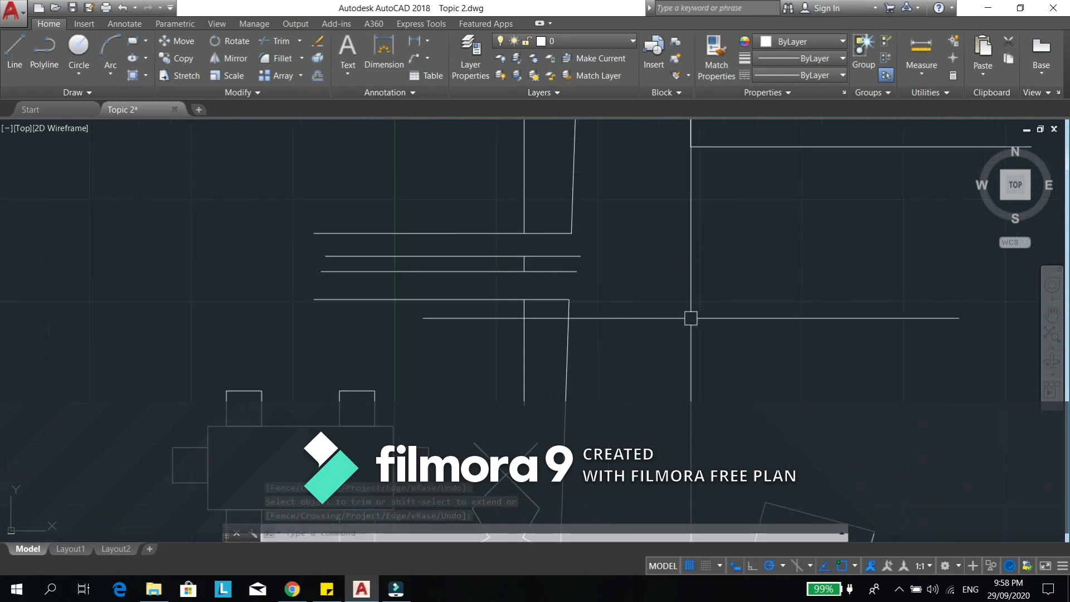
pyautogui.scroll(-4, 552, 277)
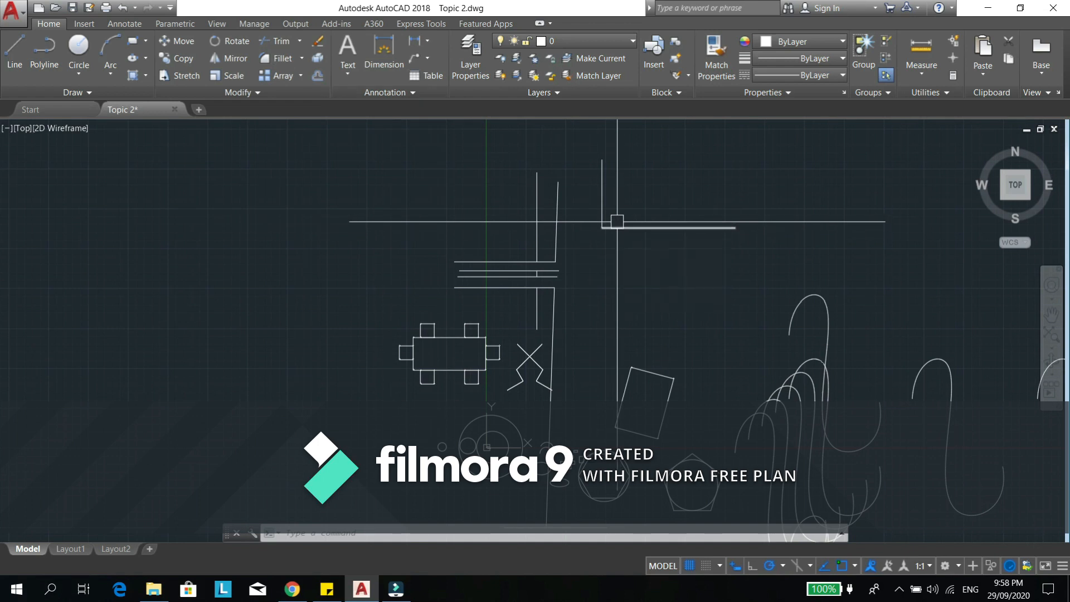
pyautogui.moveTo(665, 224); pyautogui.dragTo(581, 224, button='middle')
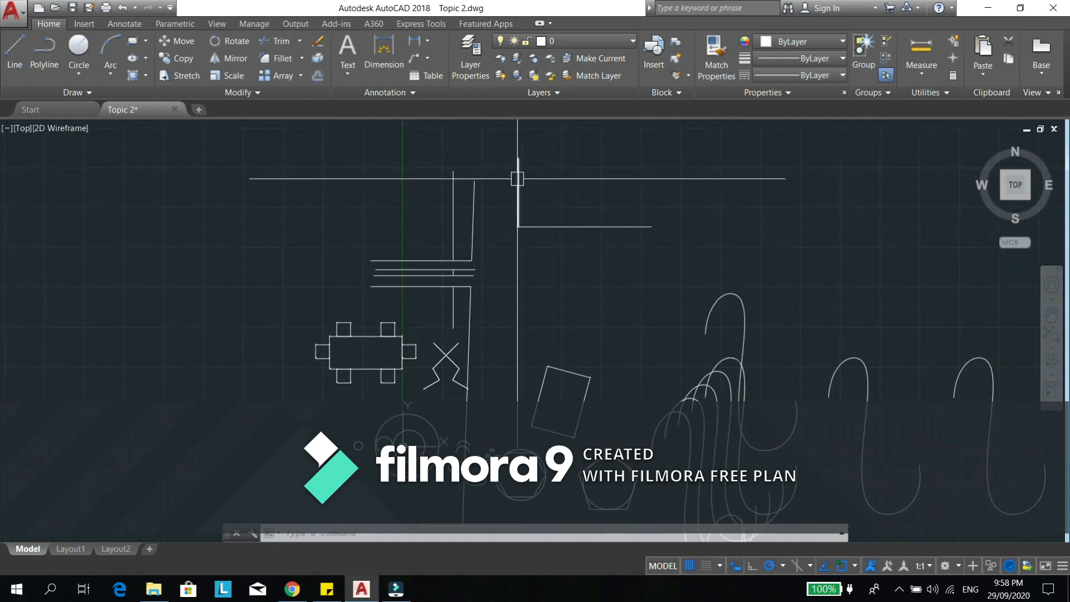
pyautogui.moveTo(517, 177)
pyautogui.mouseDown(button='middle')
pyautogui.moveTo(544, 210)
pyautogui.moveTo(520, 221)
pyautogui.mouseUp(button='middle')
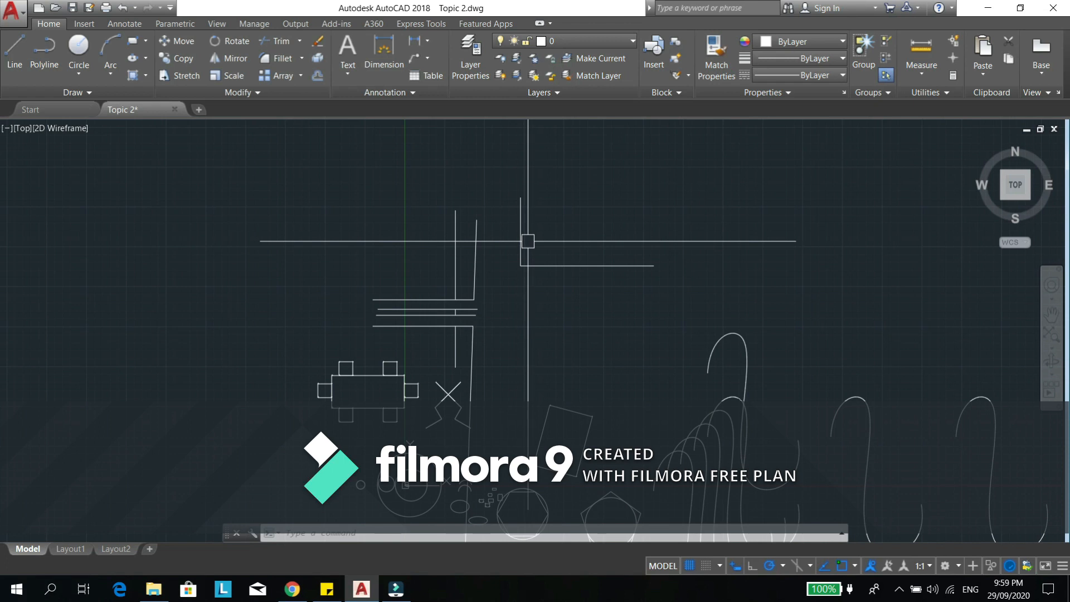
pyautogui.scroll(2, 521, 263)
pyautogui.write('f')
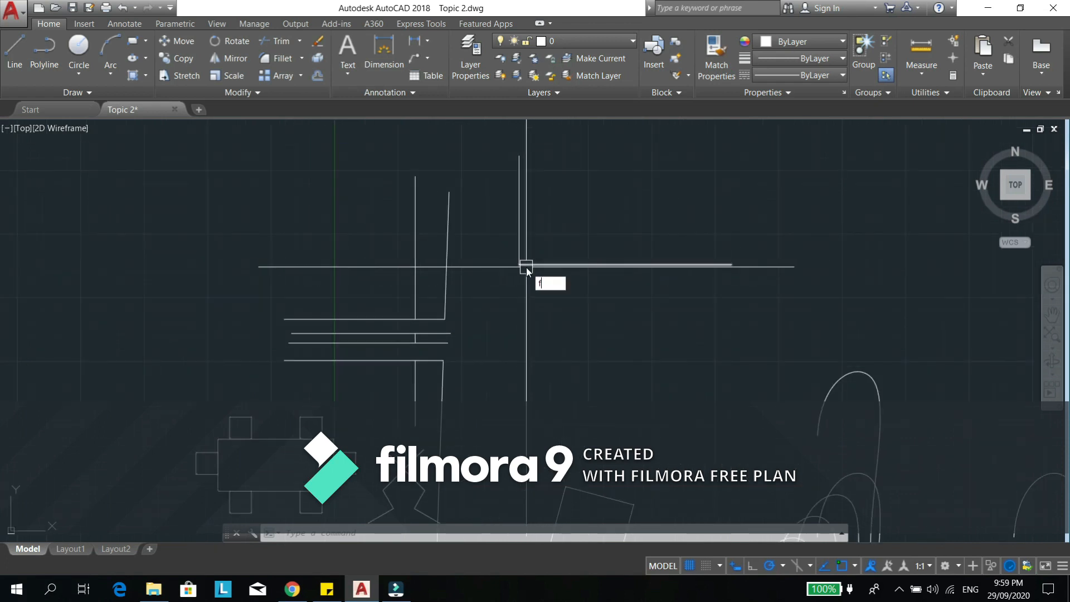
pyautogui.press('Return')
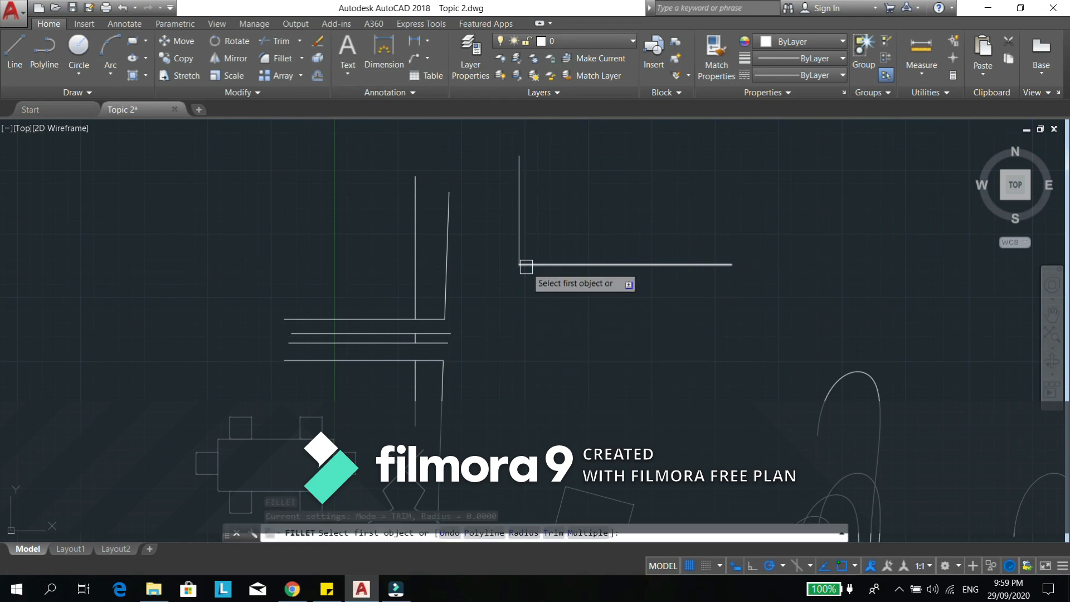
pyautogui.click(520, 231)
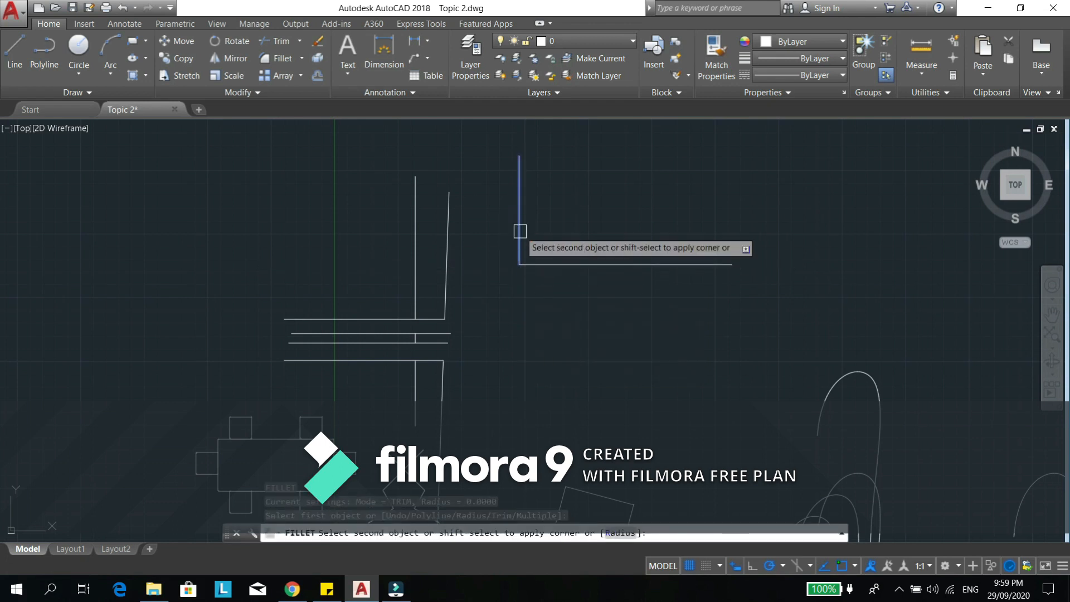
pyautogui.click(546, 265)
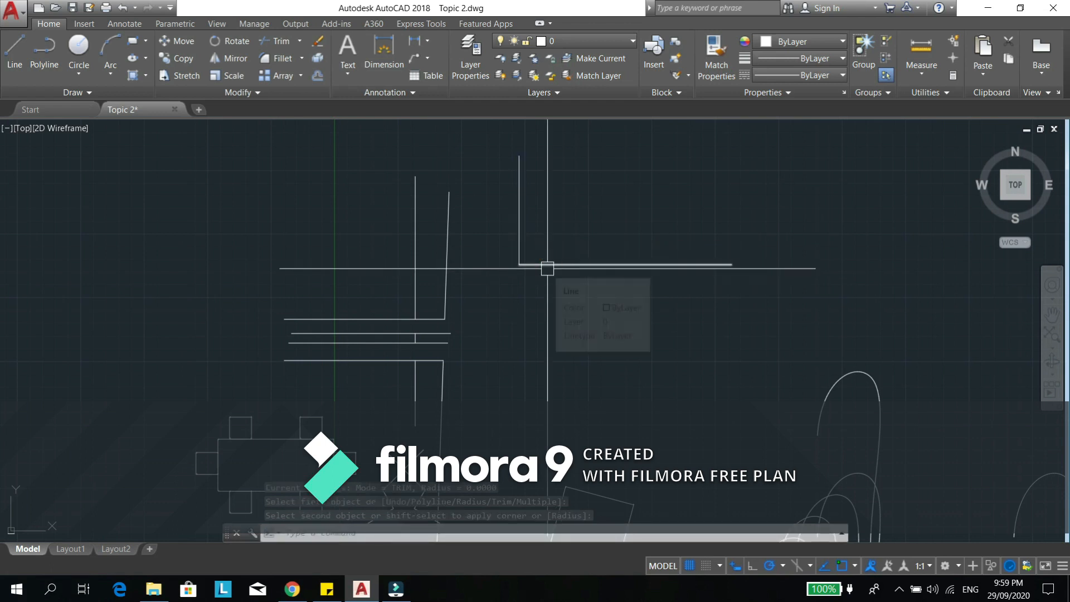
# - Fillet the corner between the L-shape's vertical and horizontal lines with a radius of 650
pyautogui.press('Return')
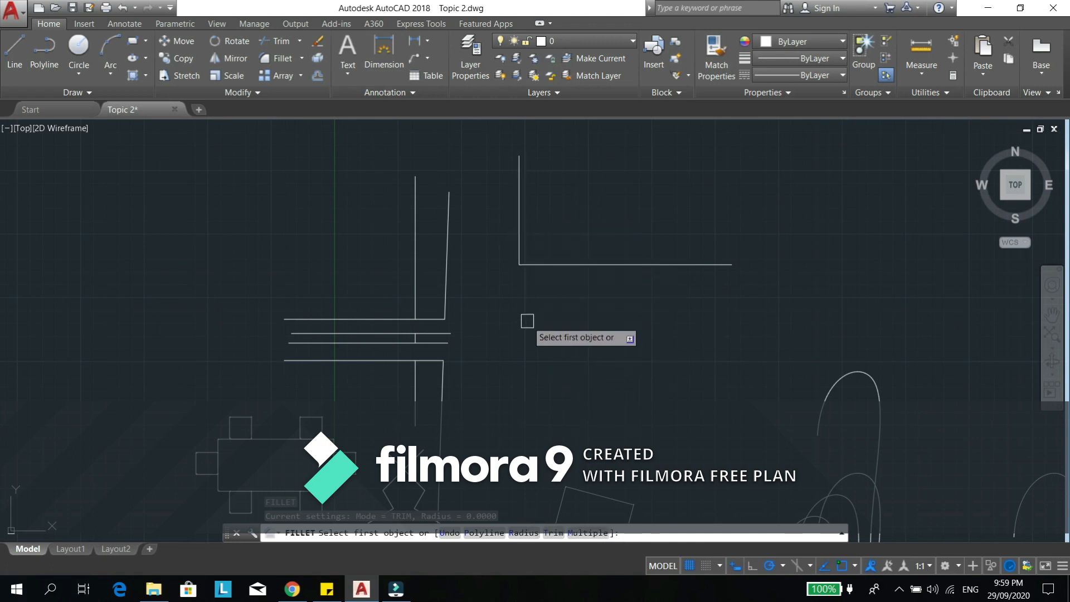
pyautogui.press('Return')
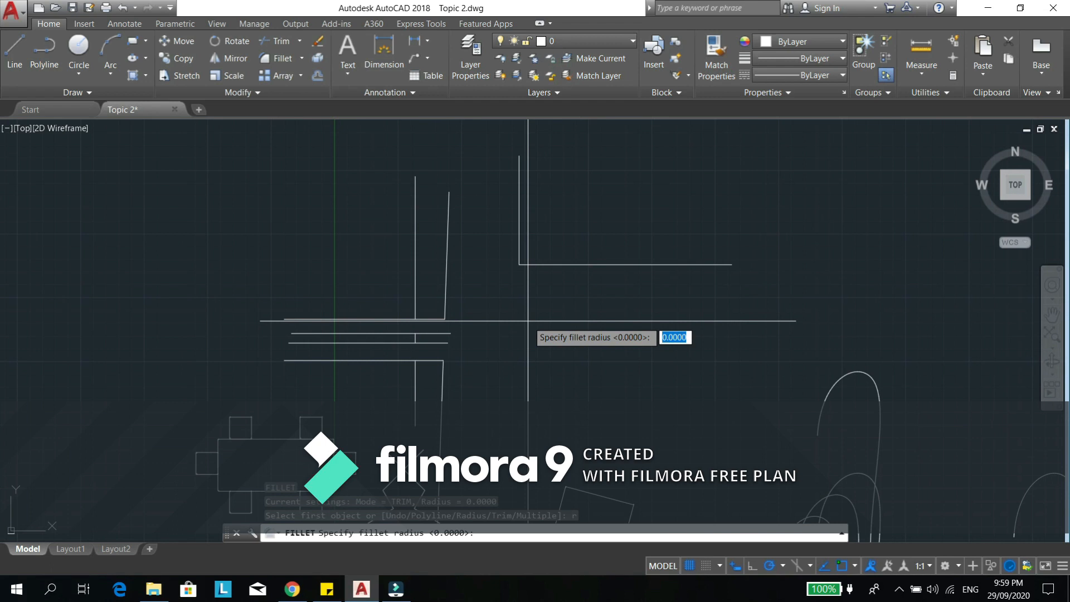
pyautogui.write('650')
pyautogui.press('Return')
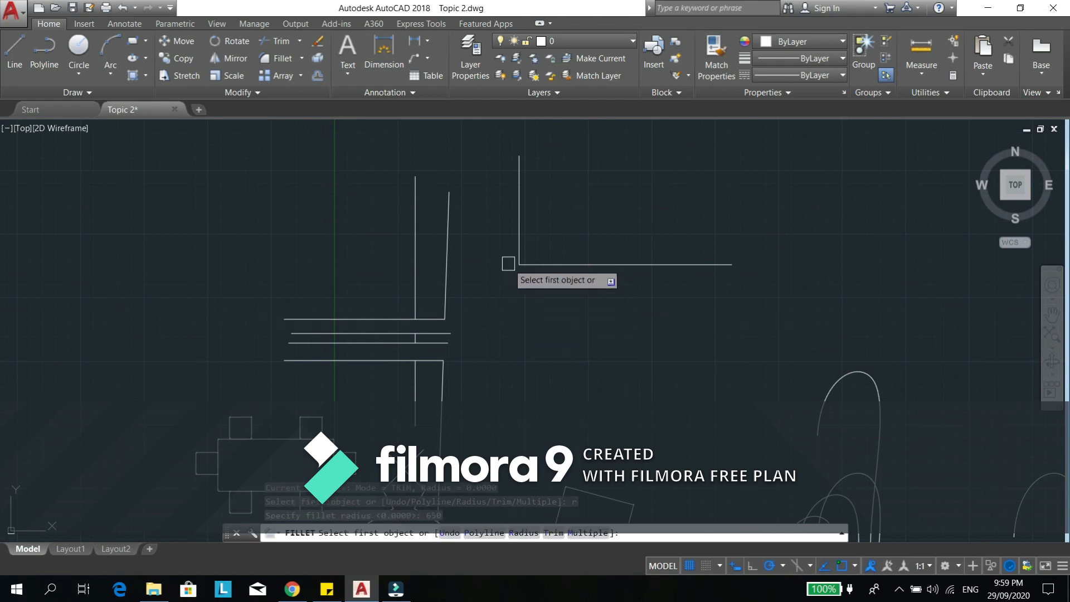
pyautogui.click(520, 221)
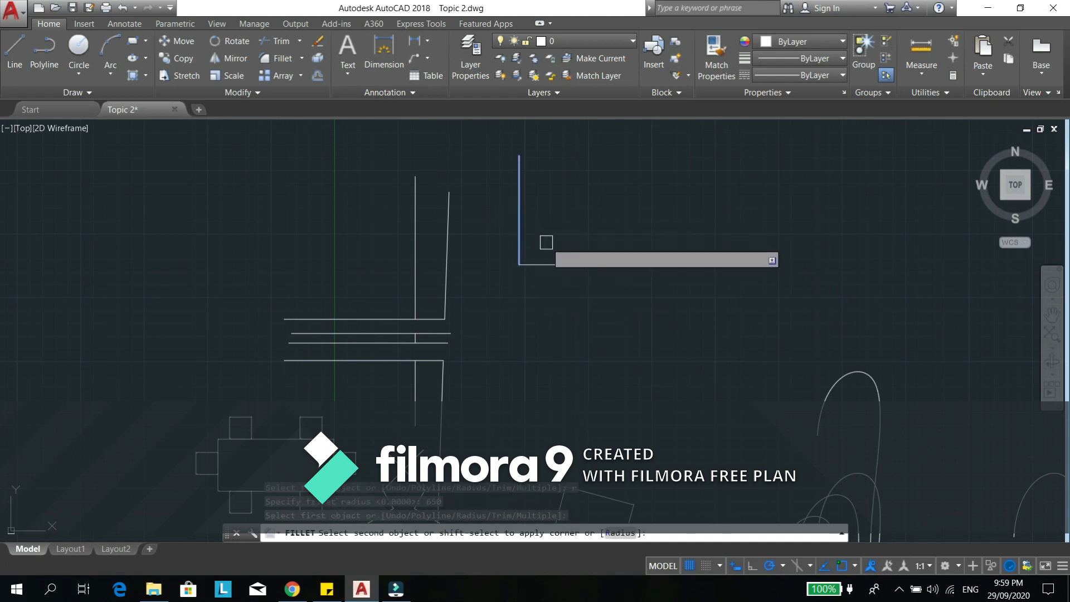
pyautogui.click(582, 270)
pyautogui.scroll(5, 581, 267)
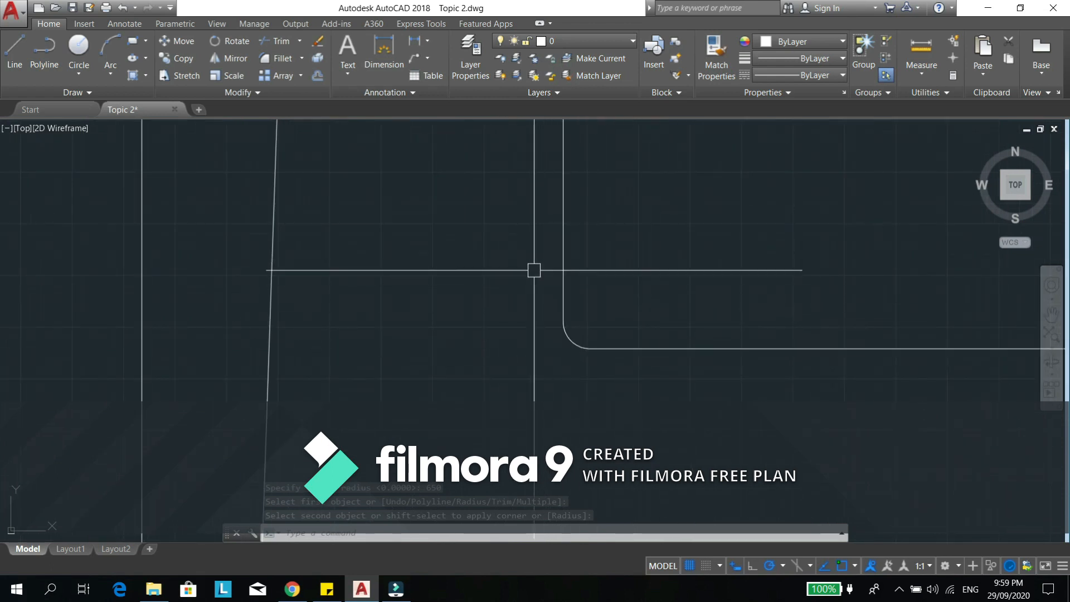
pyautogui.press('Escape')
pyautogui.press('Escape')
pyautogui.scroll(-5, 535, 290)
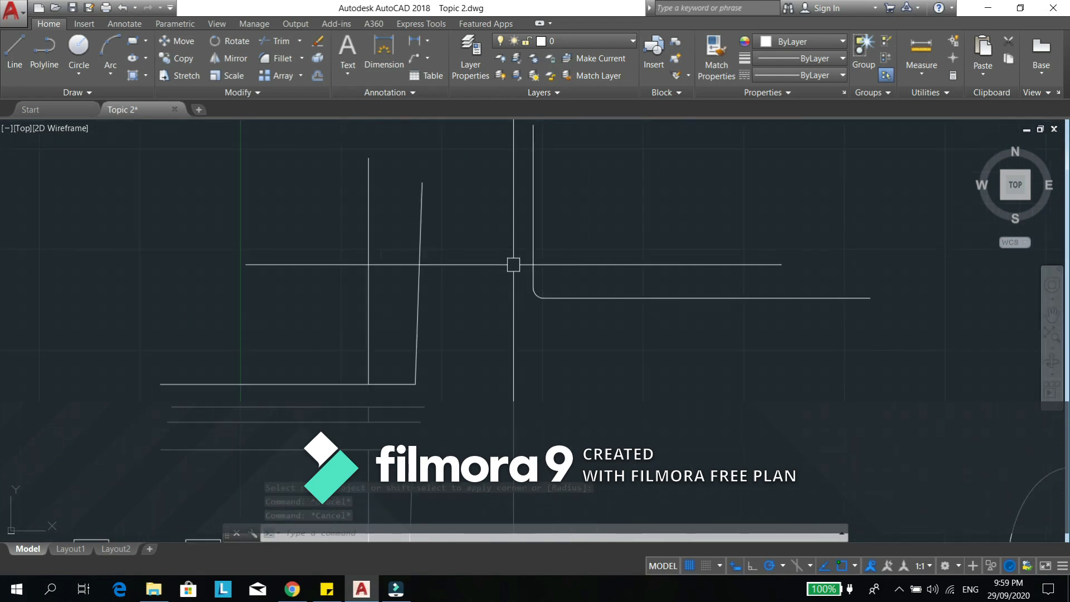
# - Draw a horizontal line about 12,600 units long below the L-shape, starting beneath its vertical line
pyautogui.write('l')
pyautogui.press('Return')
pyautogui.click(517, 320)
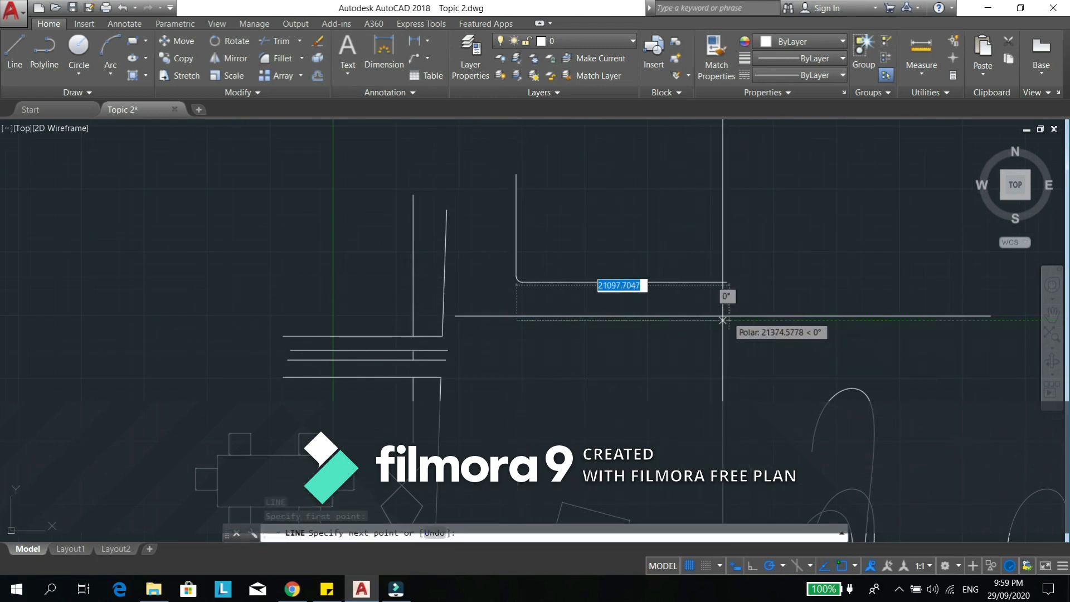
pyautogui.click(643, 319)
pyautogui.press('Escape')
pyautogui.press('Escape')
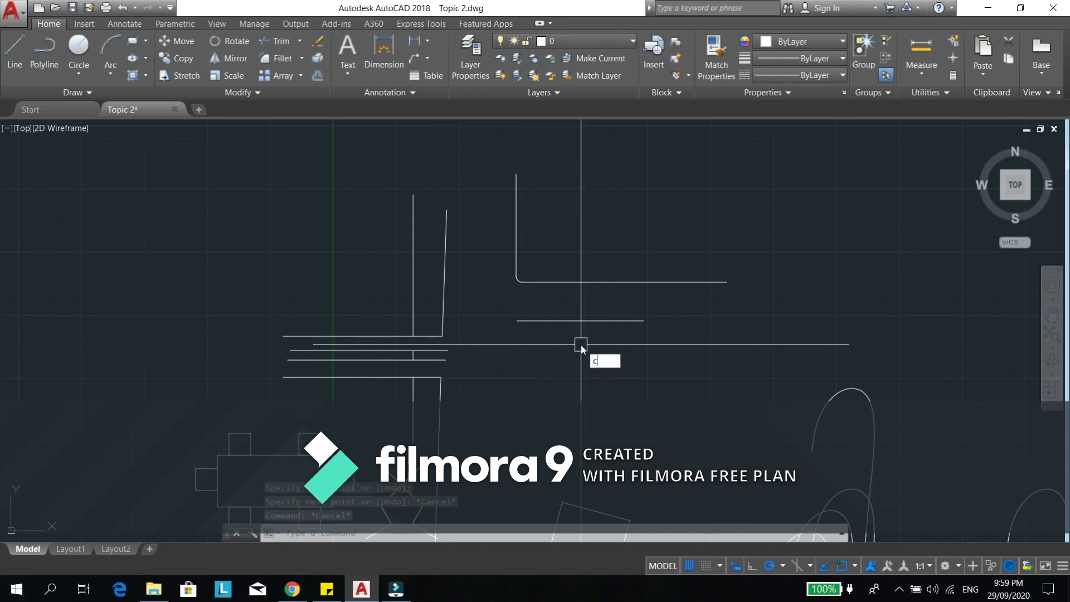
# - Copy the new horizontal line once to a position directly below the original
pyautogui.write('o')
pyautogui.press('Return')
pyautogui.click(586, 320)
pyautogui.press('Return')
pyautogui.click(598, 360)
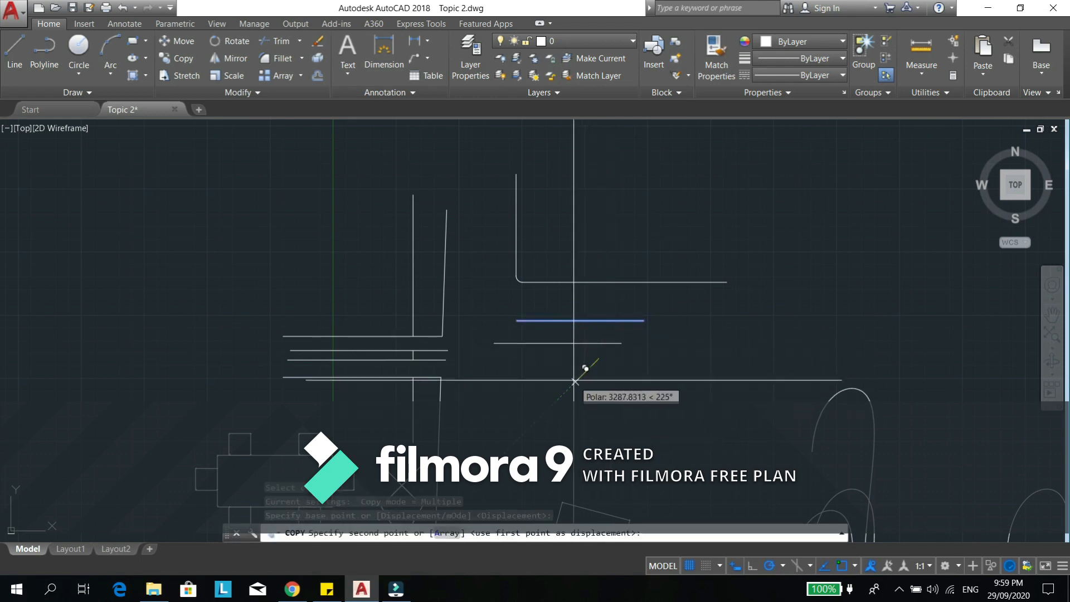
pyautogui.click(597, 388)
pyautogui.press('Escape')
pyautogui.press('Escape')
pyautogui.scroll(2, 540, 347)
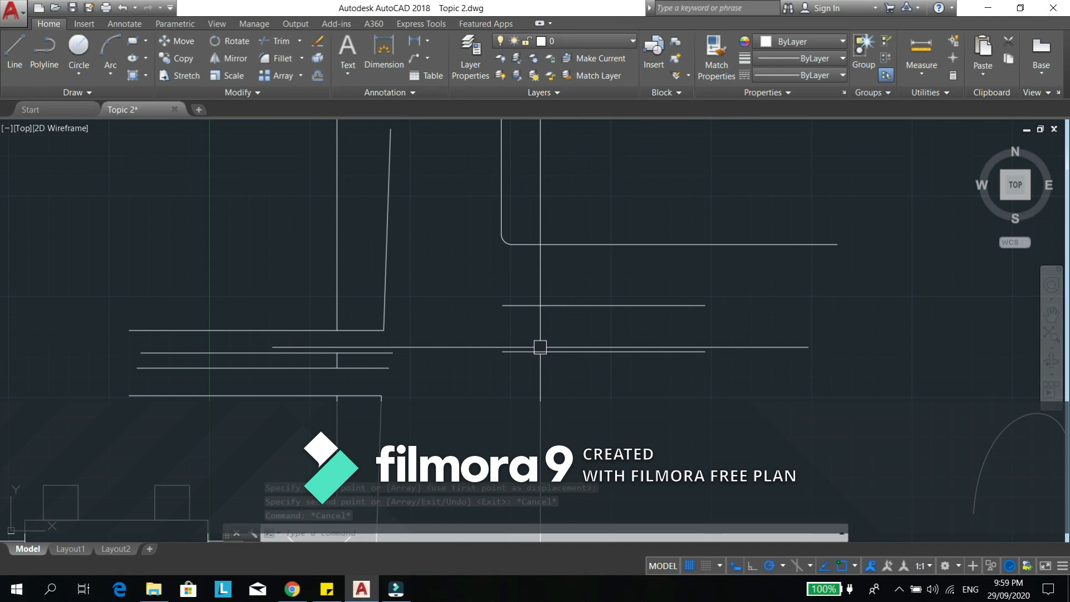
# - Fillet the two parallel horizontal lines at their left ends to join them with a semicircular arc
pyautogui.write('f')
pyautogui.press('Return')
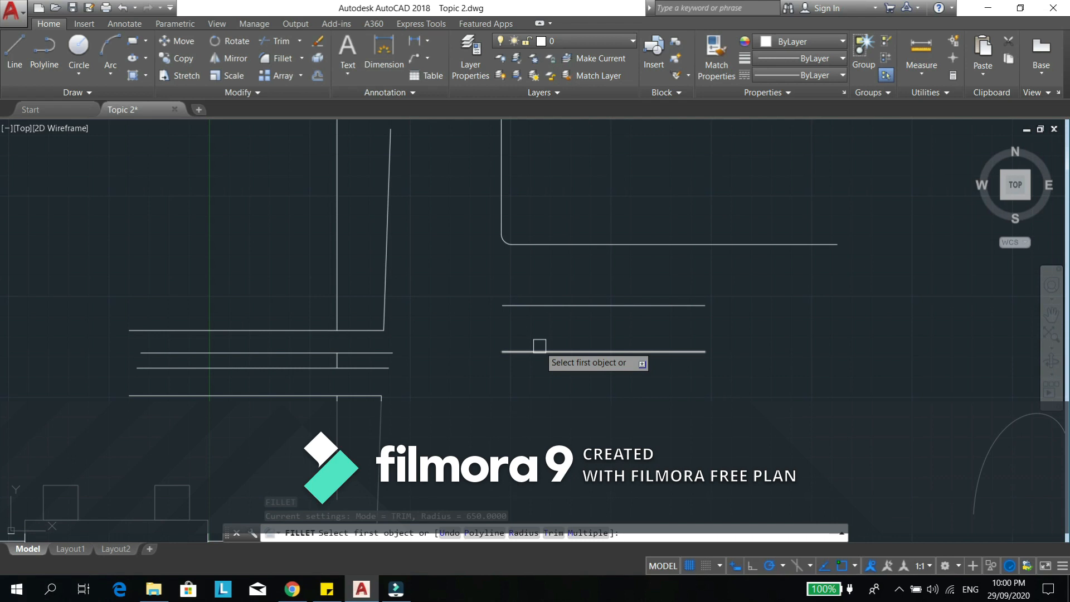
pyautogui.click(540, 305)
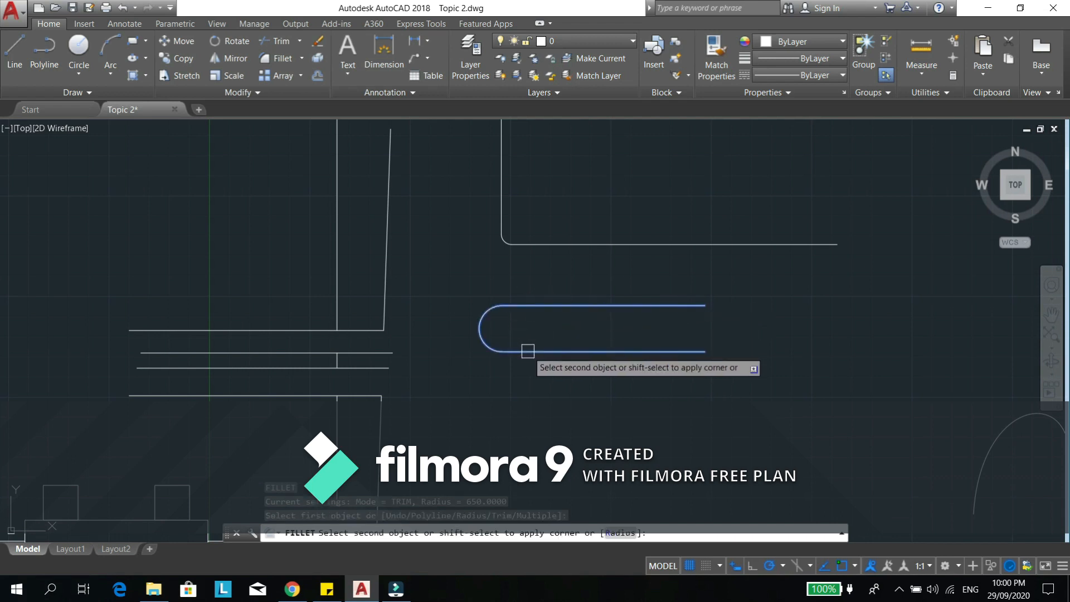
pyautogui.click(527, 351)
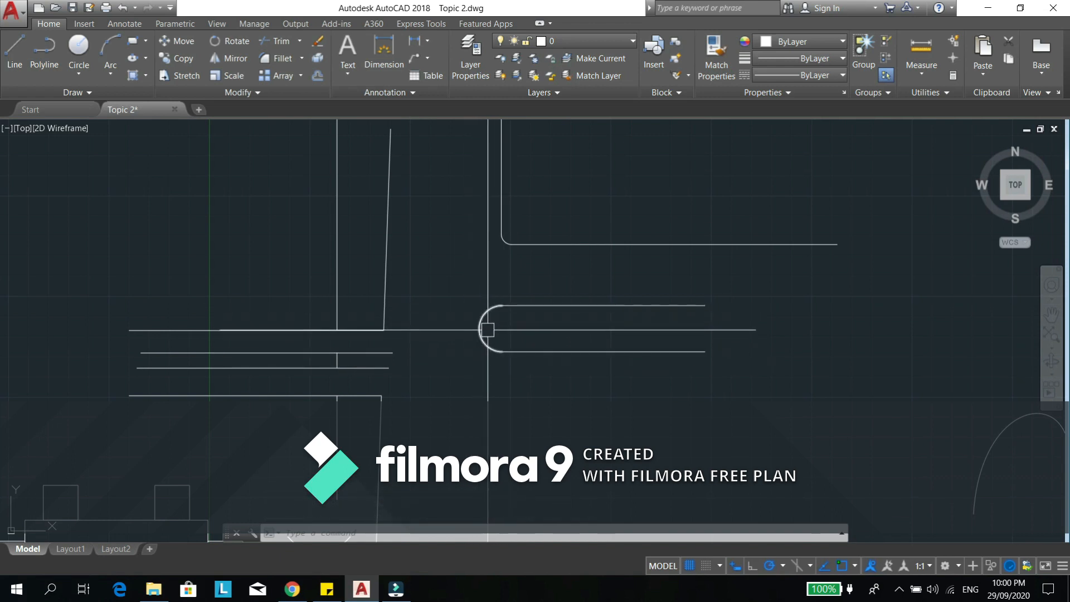
# - Draw a sharp-cornered rectangle in the empty area below and to the right of the round-ended pair of lines
pyautogui.moveTo(515, 329); pyautogui.dragTo(423, 264, button='middle')
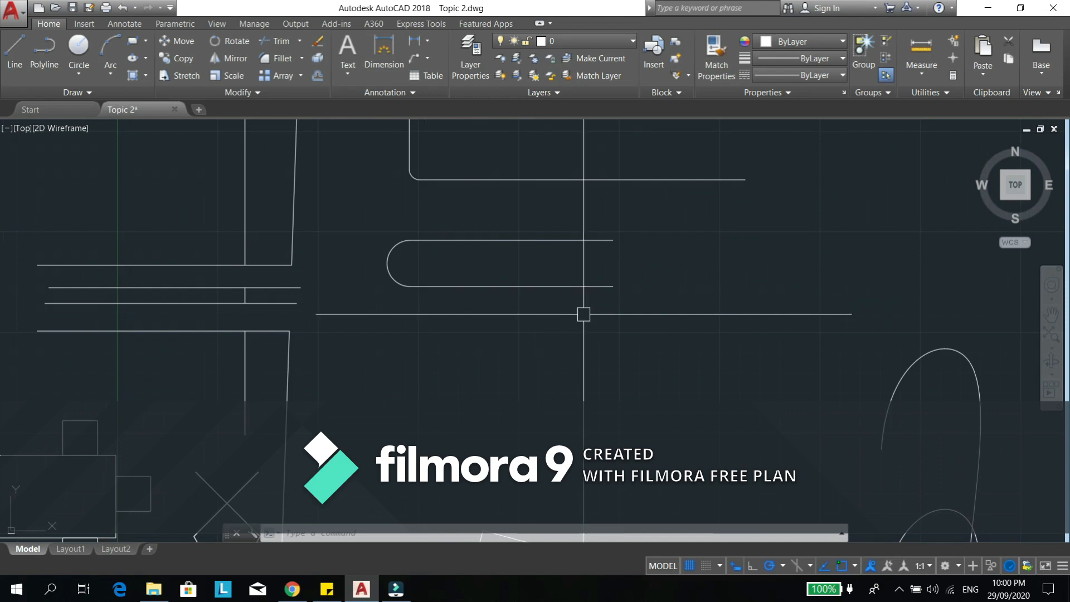
pyautogui.moveTo(631, 291); pyautogui.dragTo(587, 305, button='middle')
pyautogui.scroll(2, 586, 297)
pyautogui.moveTo(561, 261); pyautogui.dragTo(553, 290, button='middle')
pyautogui.moveTo(738, 396); pyautogui.dragTo(673, 332, button='middle')
pyautogui.write('rec')
pyautogui.press('Return')
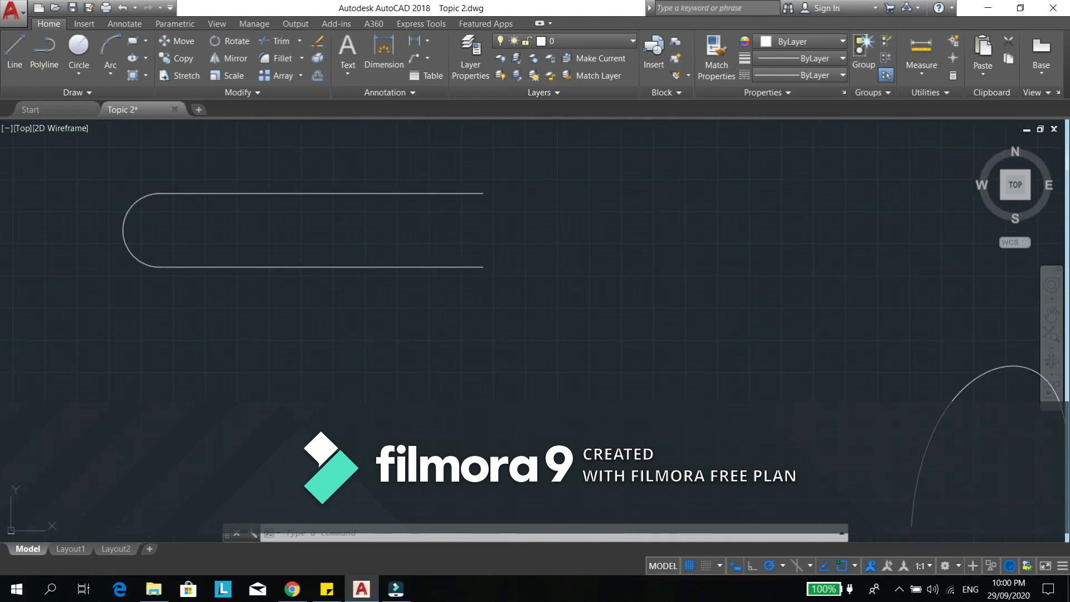
pyautogui.click(498, 327)
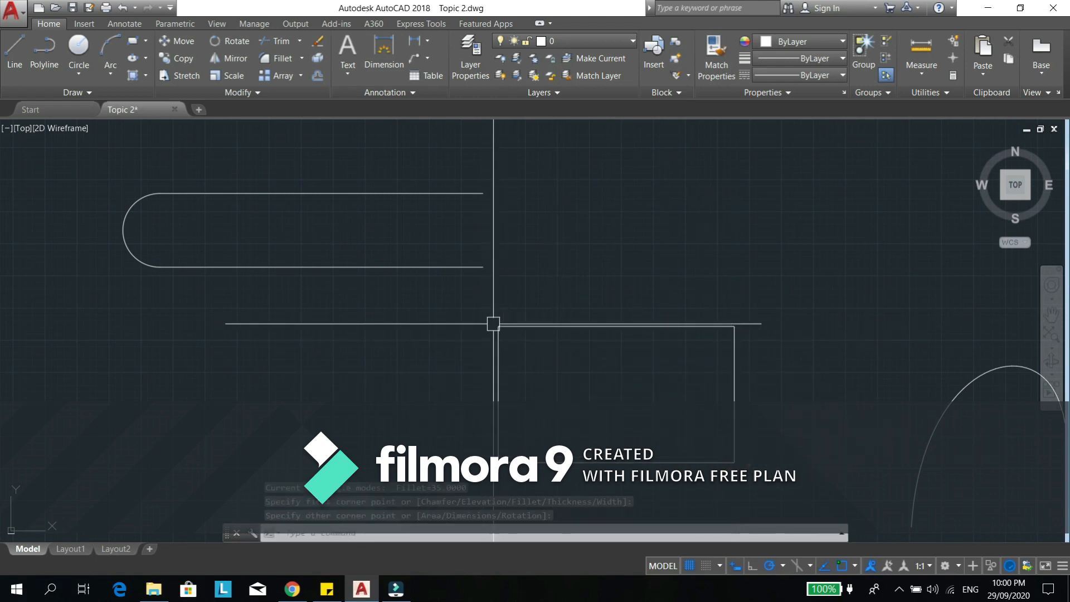
pyautogui.press('Escape')
pyautogui.press('Escape')
pyautogui.moveTo(510, 371); pyautogui.dragTo(494, 339, button='middle')
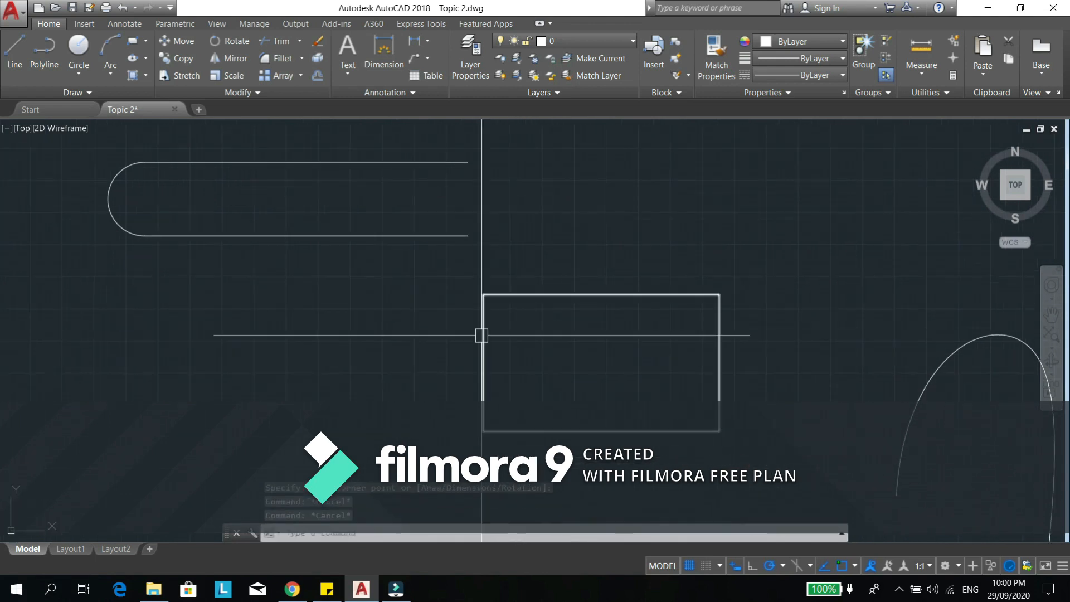
pyautogui.press('Return')
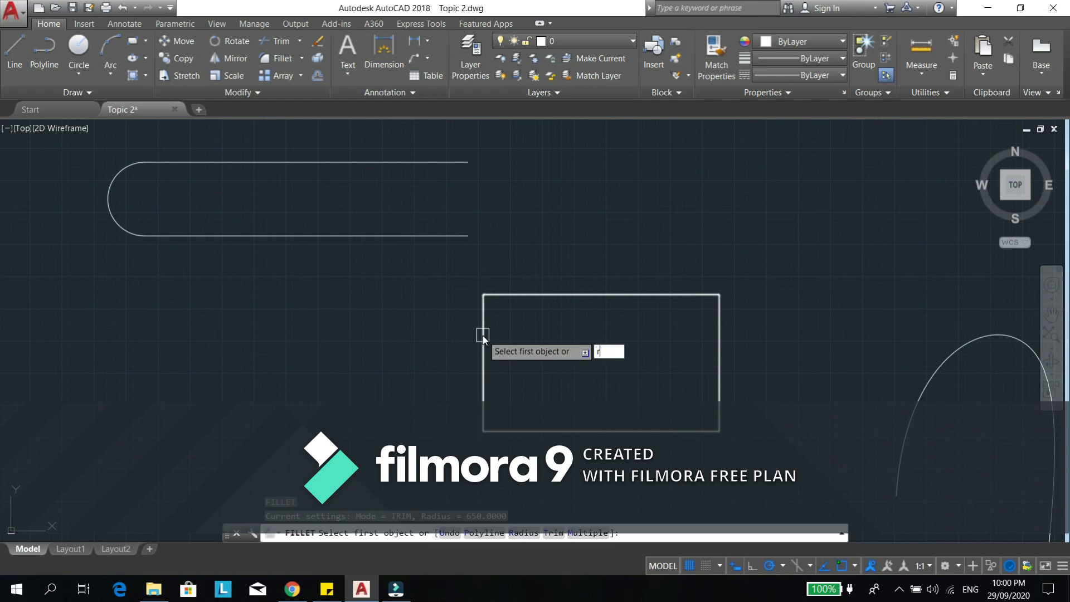
pyautogui.press('Return')
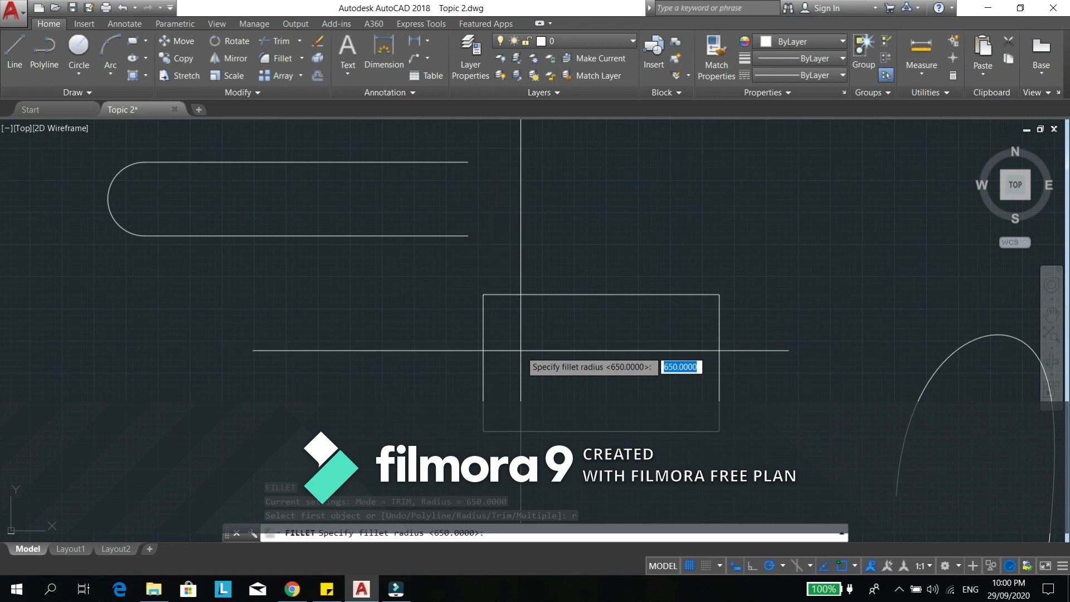
pyautogui.write('34')
pyautogui.press('Return')
pyautogui.click(517, 300)
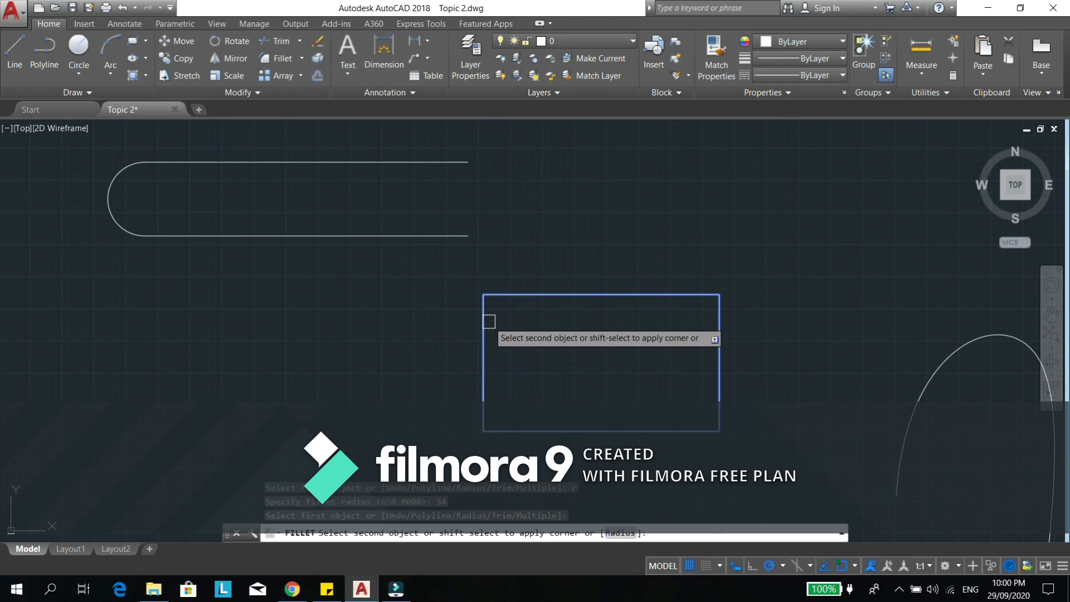
pyautogui.press('Escape')
pyautogui.press('Escape')
pyautogui.press('Escape')
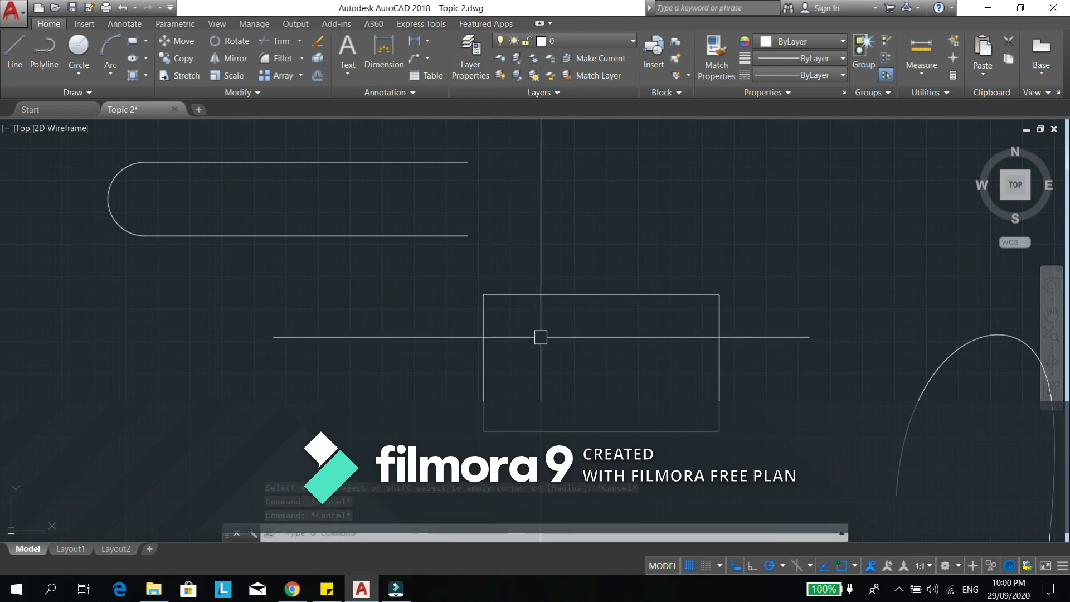
# - Fillet the rectangle's upper-left corner with a radius of 500
pyautogui.write('f')
pyautogui.press('Return')
pyautogui.write('r')
pyautogui.press('Return')
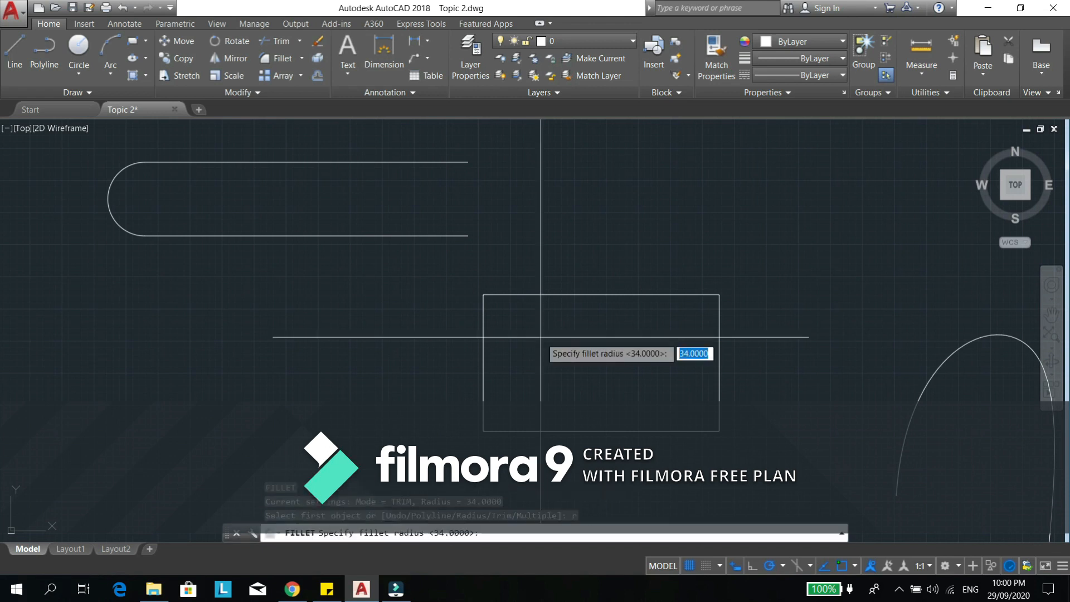
pyautogui.write('500')
pyautogui.press('Return')
pyautogui.click(508, 295)
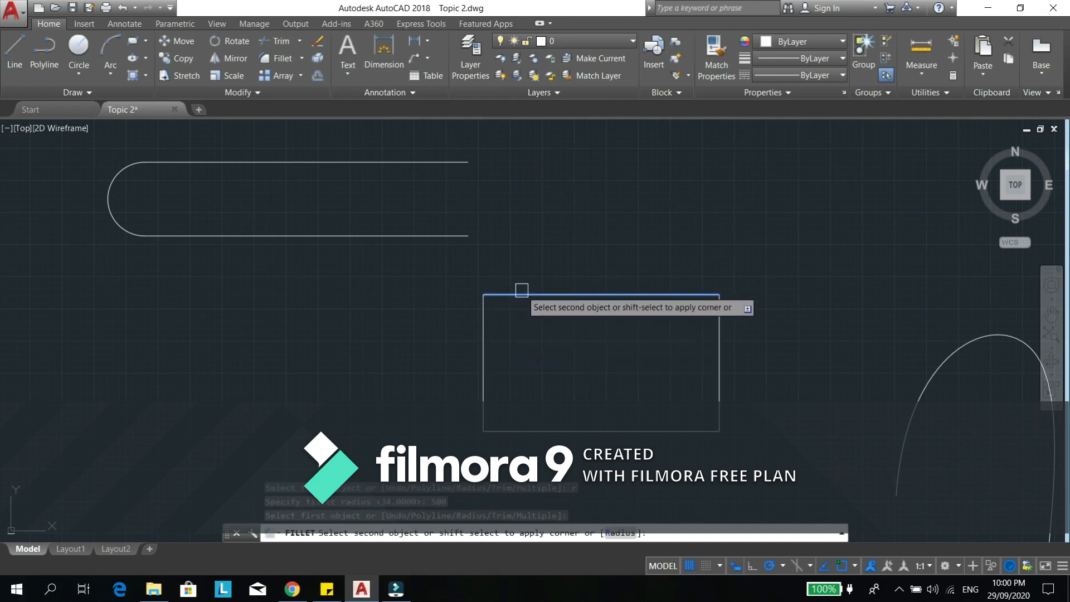
pyautogui.click(479, 346)
pyautogui.scroll(4, 477, 306)
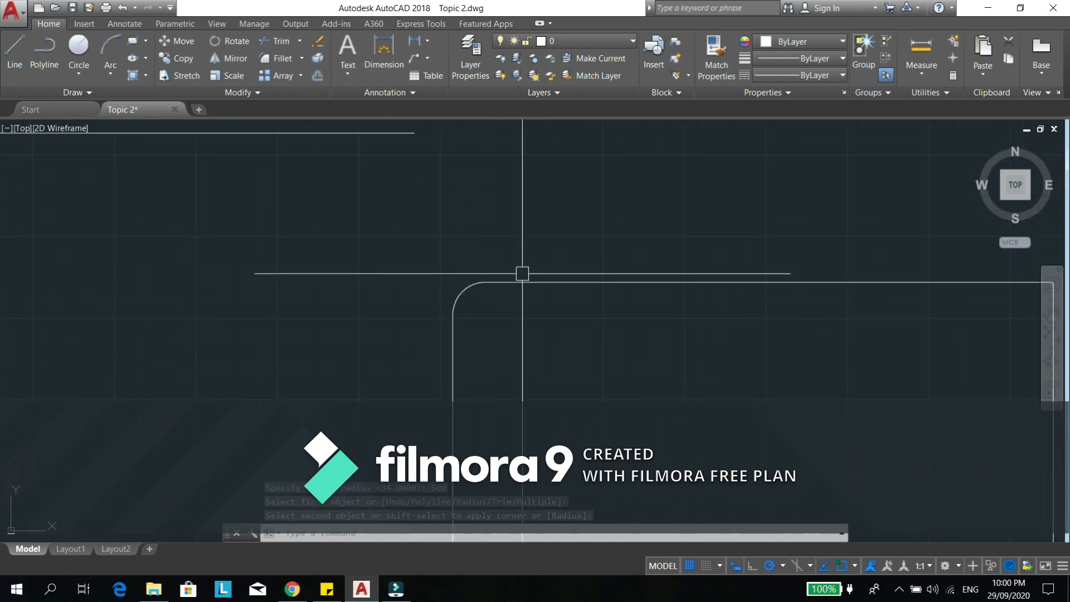
pyautogui.scroll(-5, 585, 297)
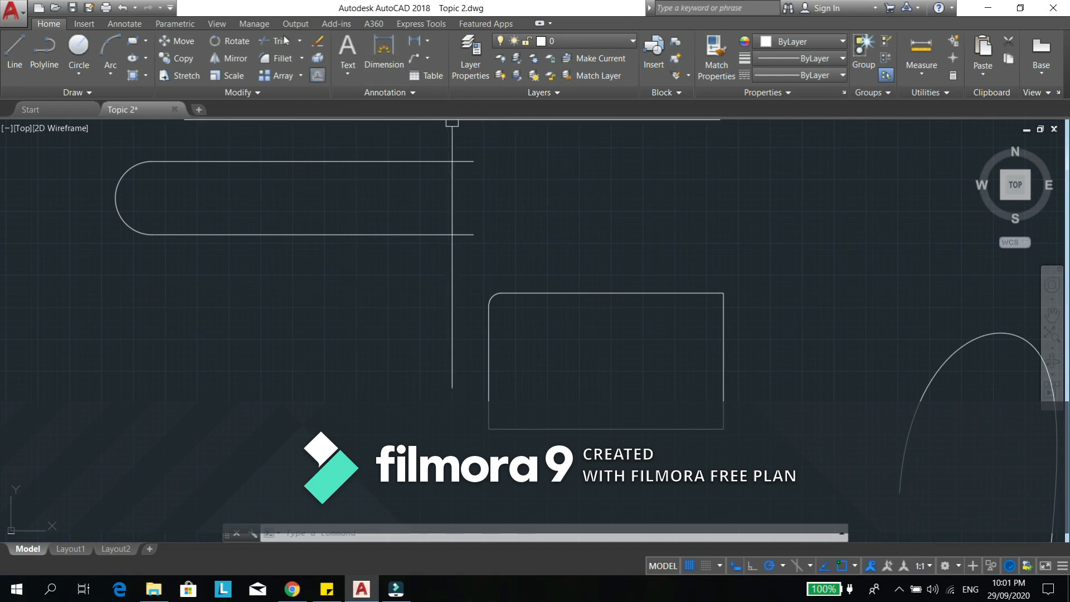
pyautogui.click(302, 58)
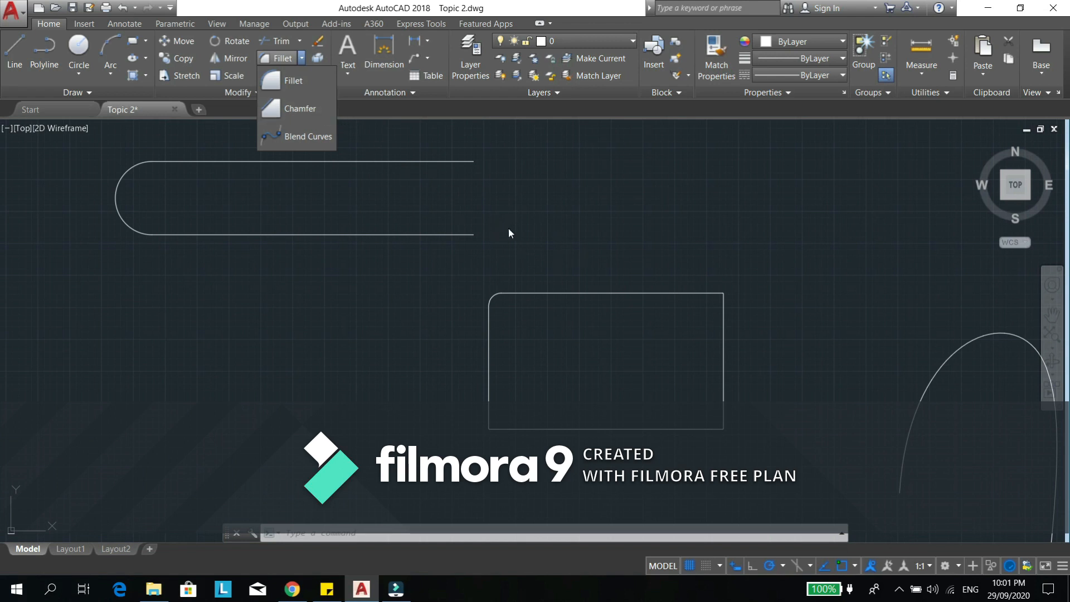
pyautogui.moveTo(543, 339); pyautogui.dragTo(566, 321, button='middle')
pyautogui.write('f')
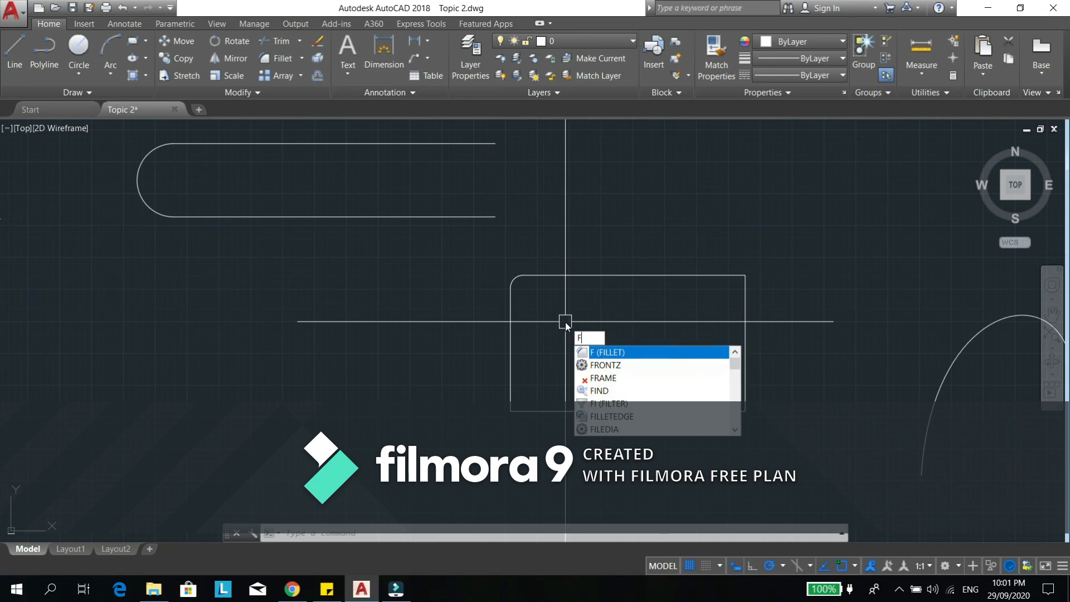
pyautogui.press('Return')
pyautogui.write('e')
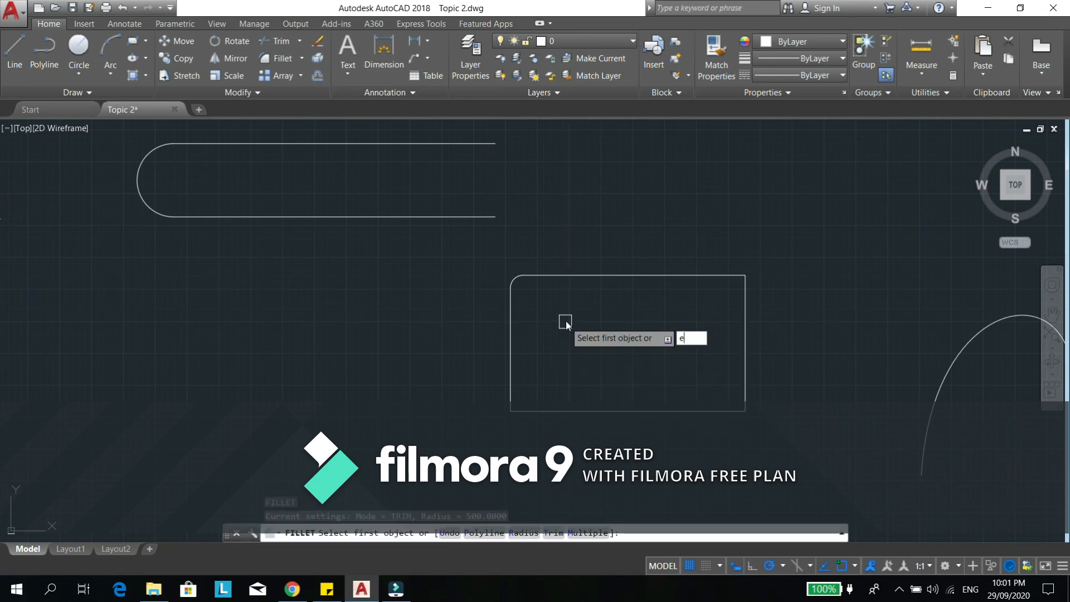
pyautogui.press('Escape')
pyautogui.press('Escape')
# - Fillet the rectangle's upper-right corner with the same radius of 500
pyautogui.press('Return')
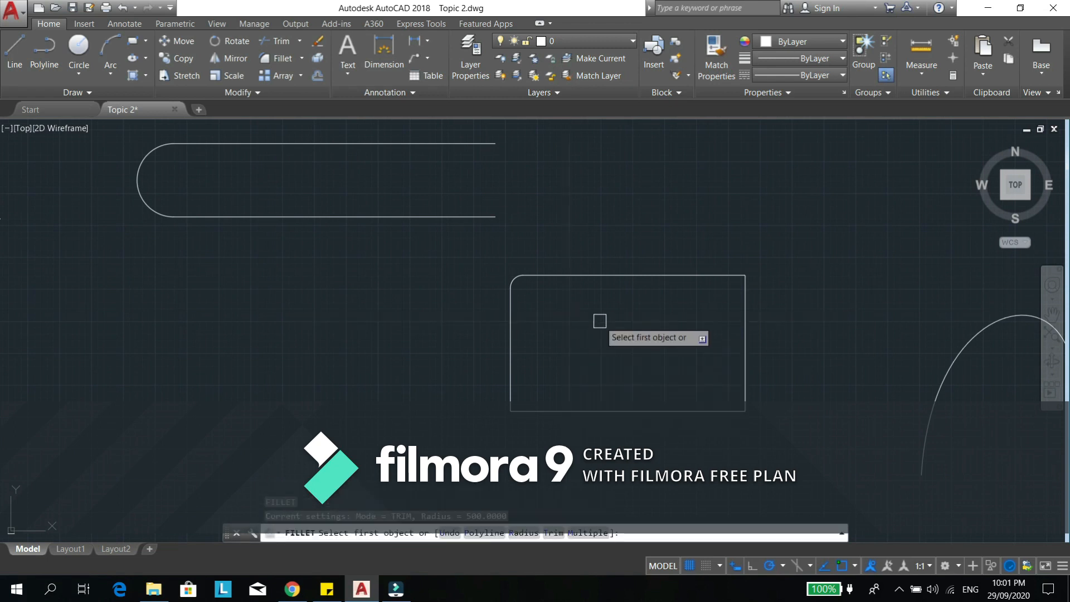
pyautogui.click(717, 276)
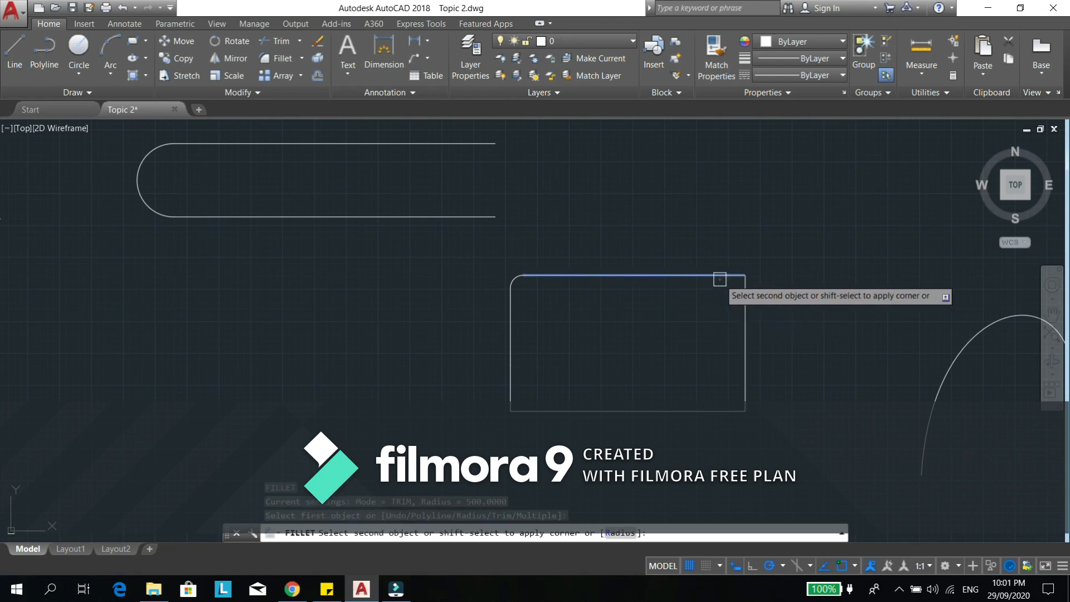
pyautogui.click(746, 323)
pyautogui.scroll(4, 743, 279)
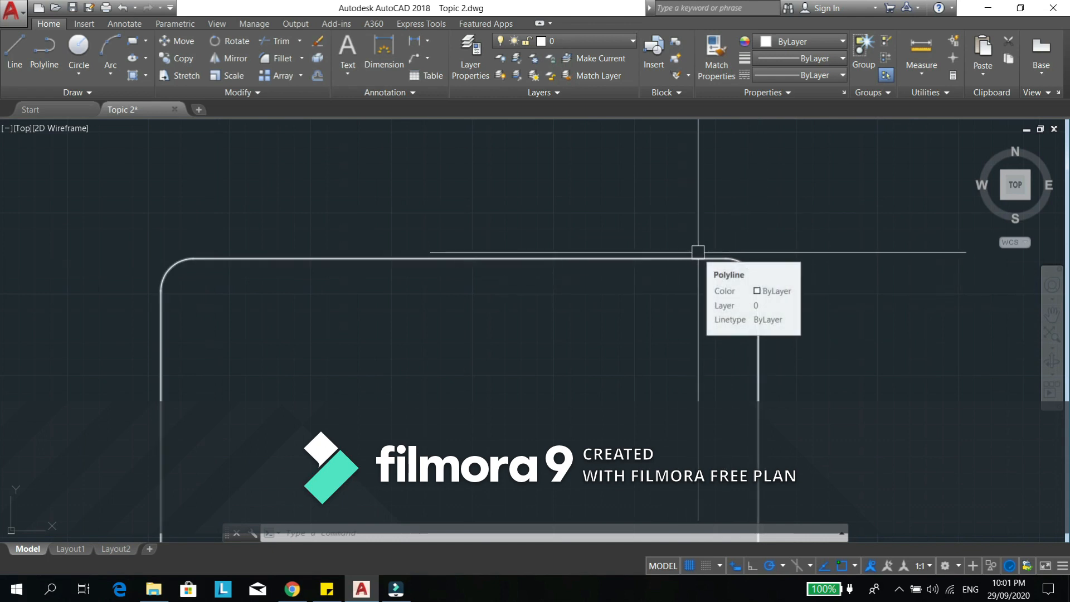
pyautogui.moveTo(678, 304); pyautogui.dragTo(641, 270, button='middle')
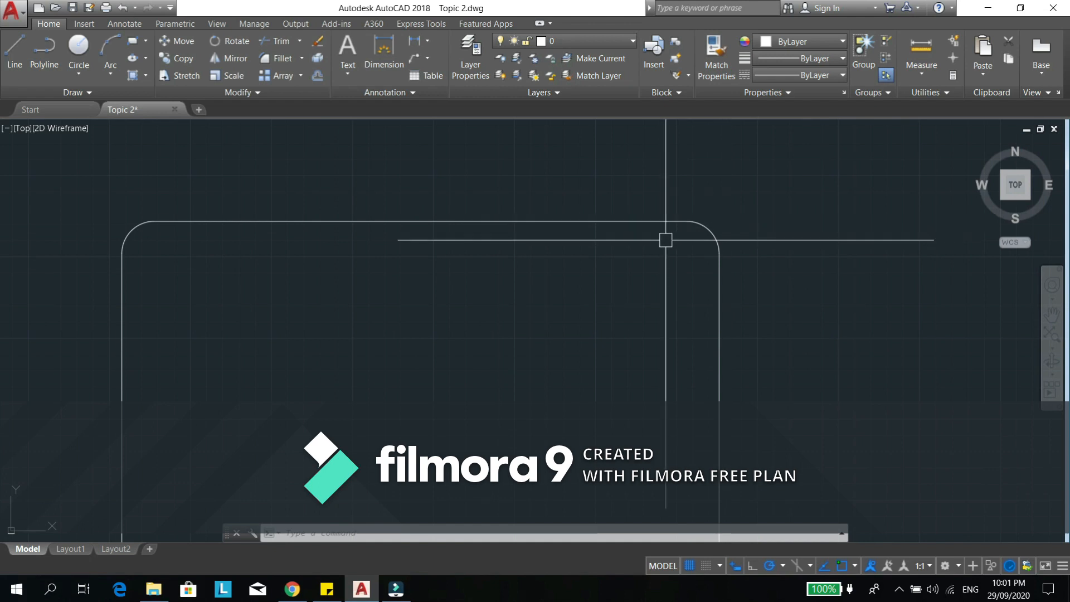
# - Fillet the rectangle's rounded upper-right corner again with a radius of 750
pyautogui.write('f')
pyautogui.press('Return')
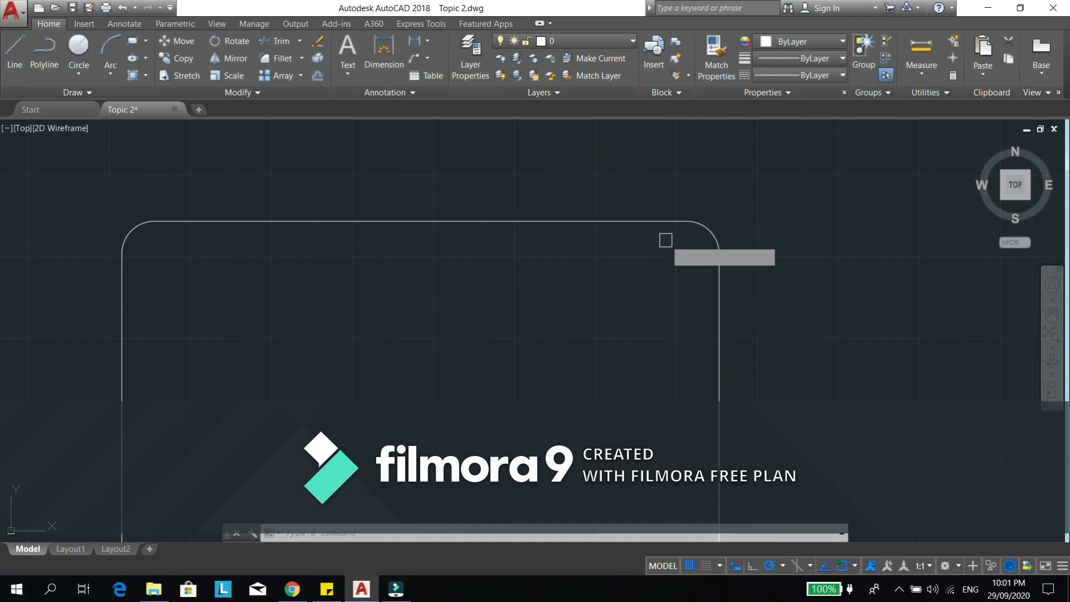
pyautogui.write('r')
pyautogui.press('Return')
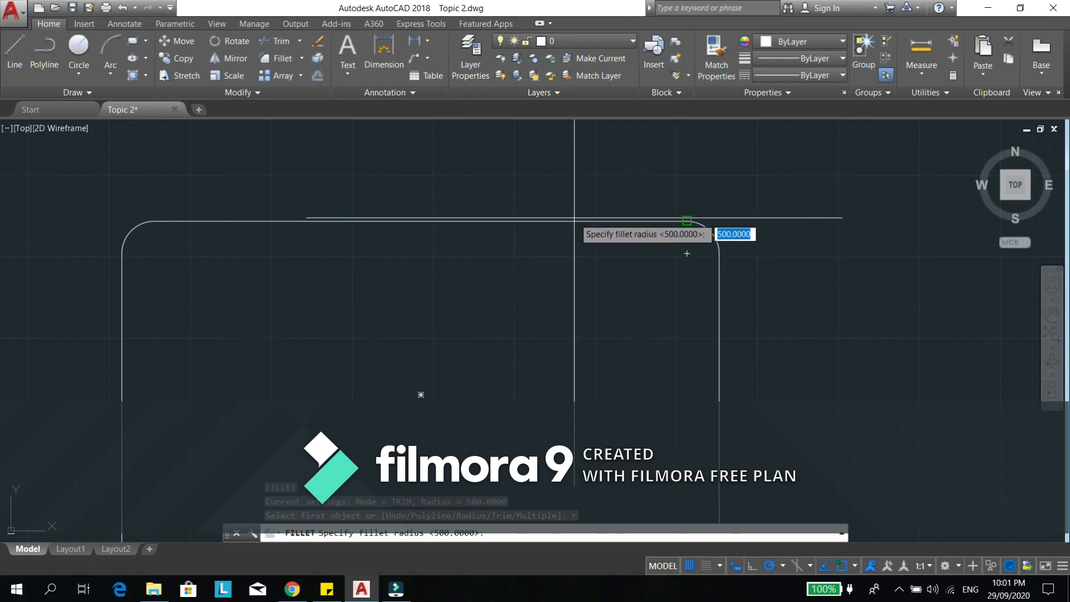
pyautogui.write('75')
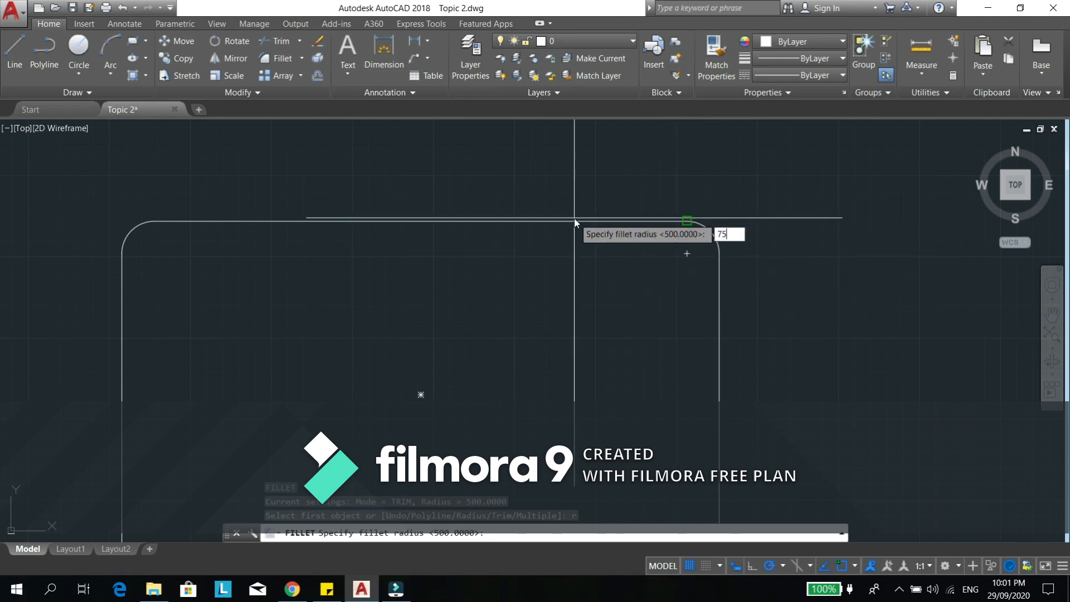
pyautogui.write('0')
pyautogui.press('Return')
pyautogui.click(621, 221)
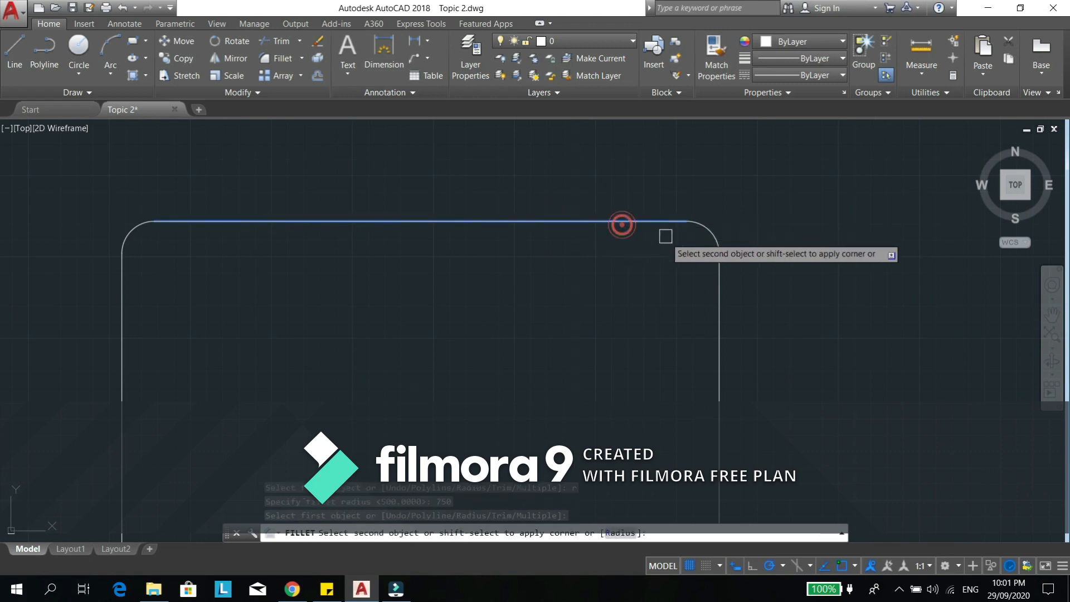
pyautogui.click(719, 312)
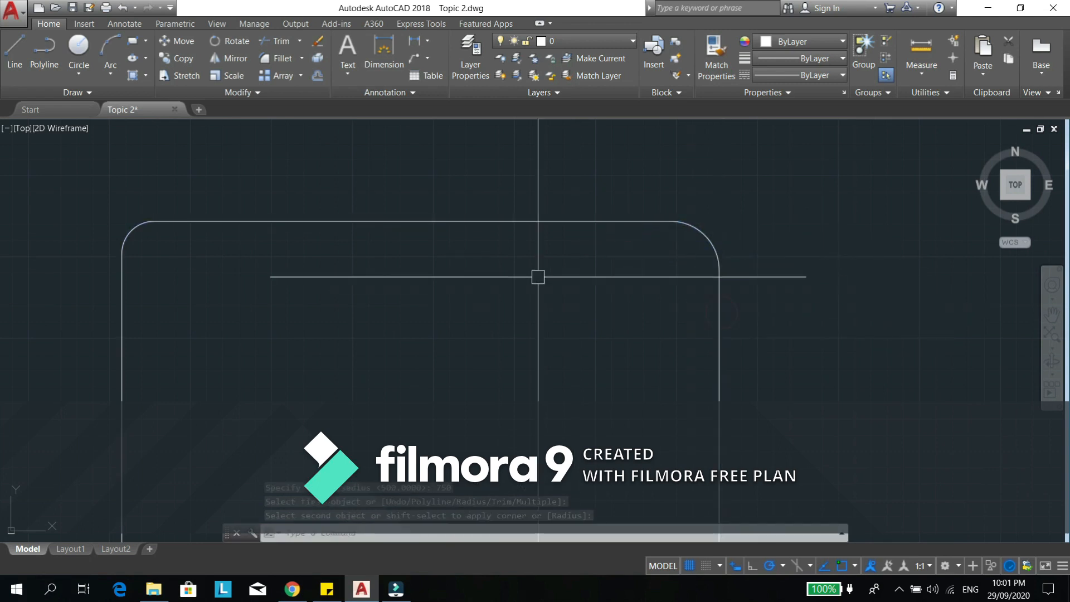
# - Erase the rectangle with the filleted upper corners
pyautogui.scroll(-3, 651, 268)
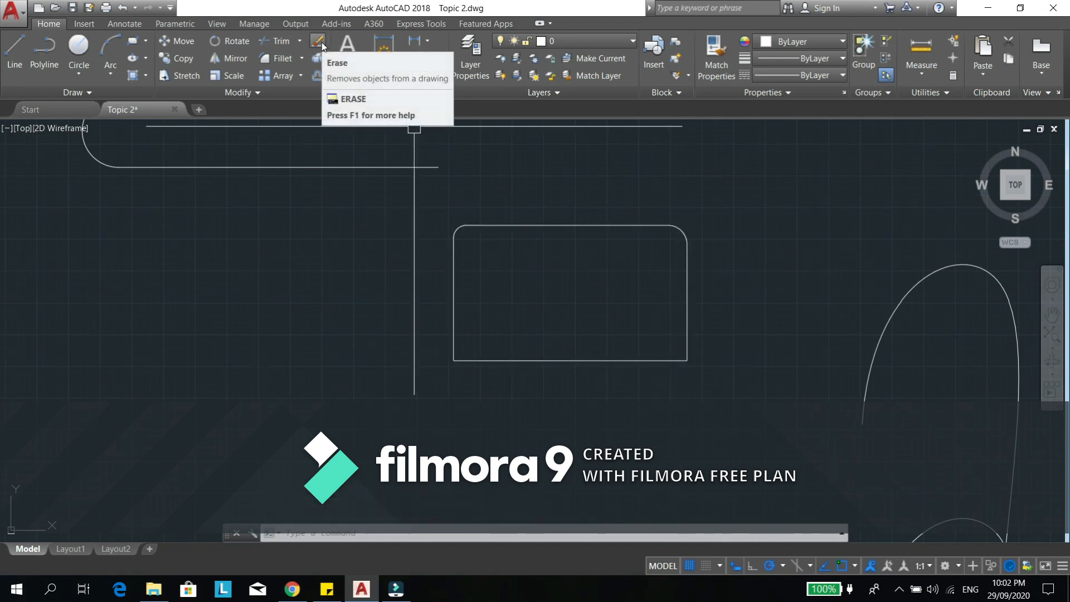
pyautogui.moveTo(597, 295); pyautogui.dragTo(611, 285, button='middle')
pyautogui.scroll(-3, 611, 285)
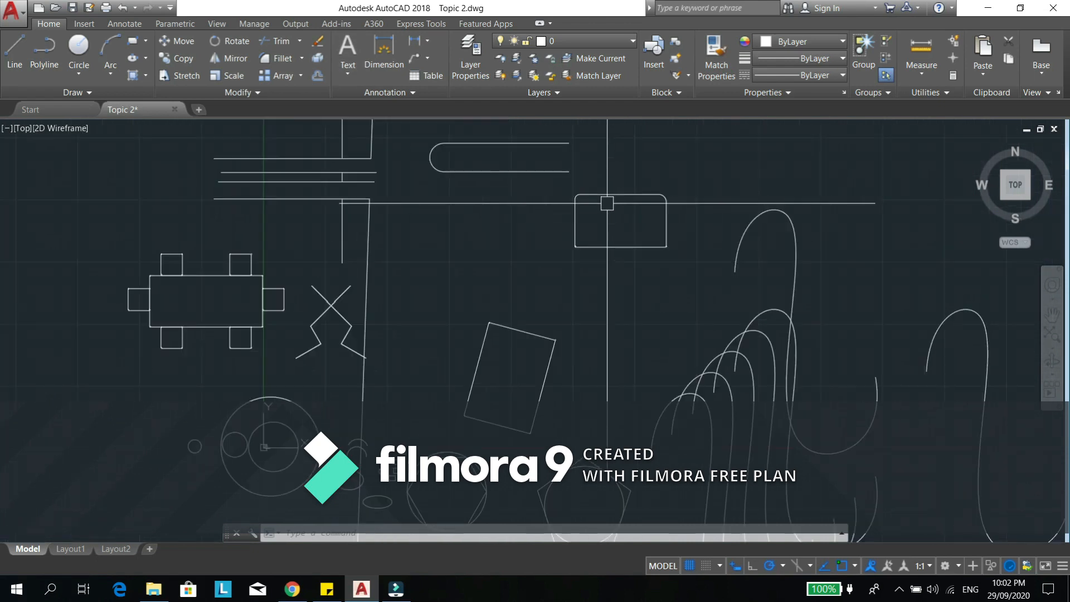
pyautogui.write('E')
pyautogui.press('Return')
pyautogui.click(619, 247)
pyautogui.press('Return')
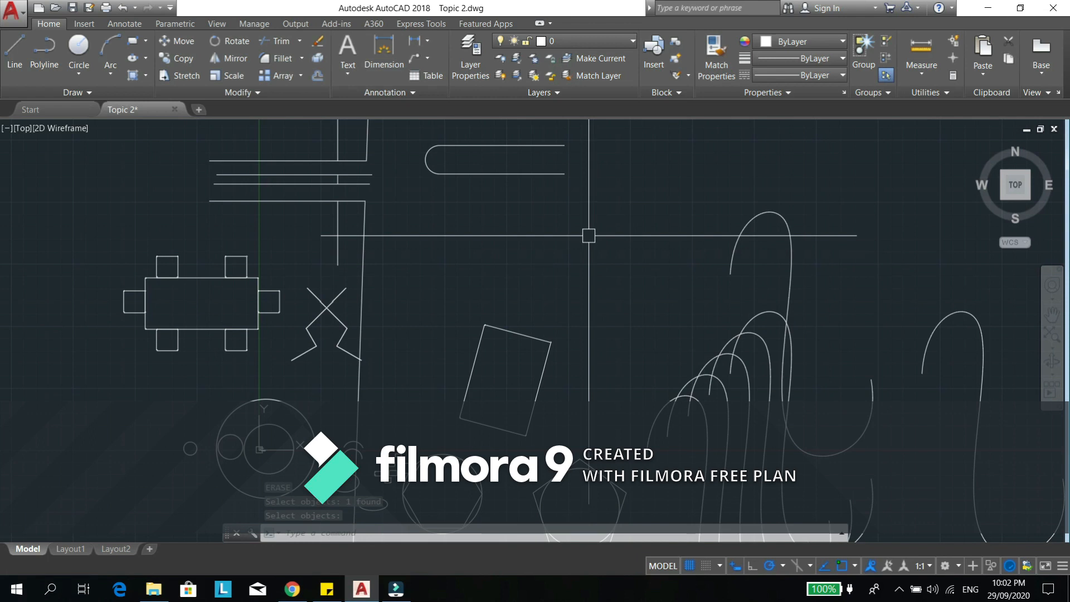
# - Delete the lower straight line attached to the large rounded fillet arc
pyautogui.click(537, 173)
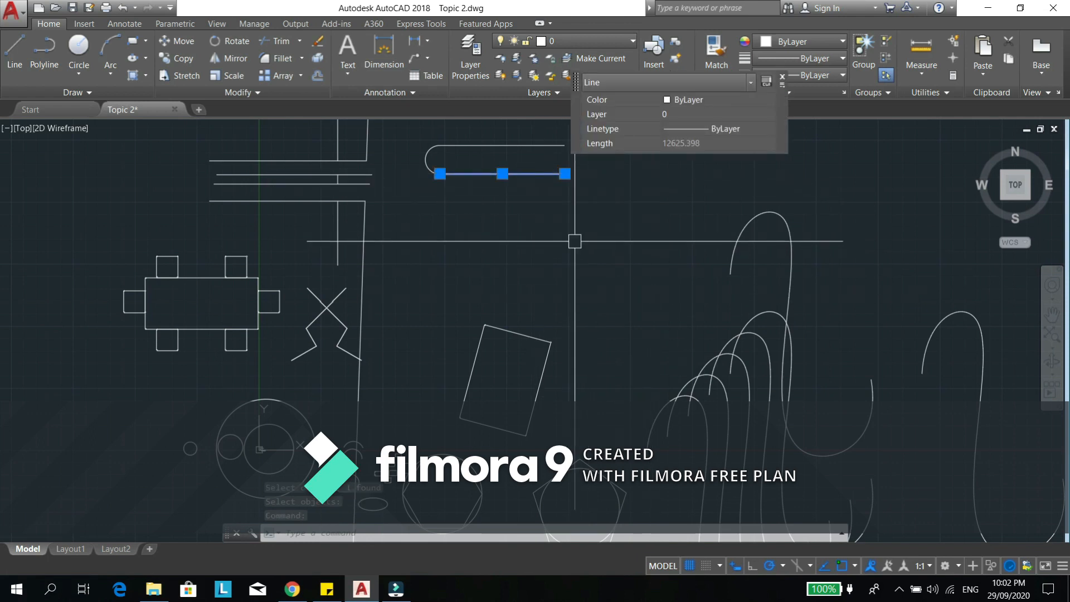
pyautogui.press('Delete')
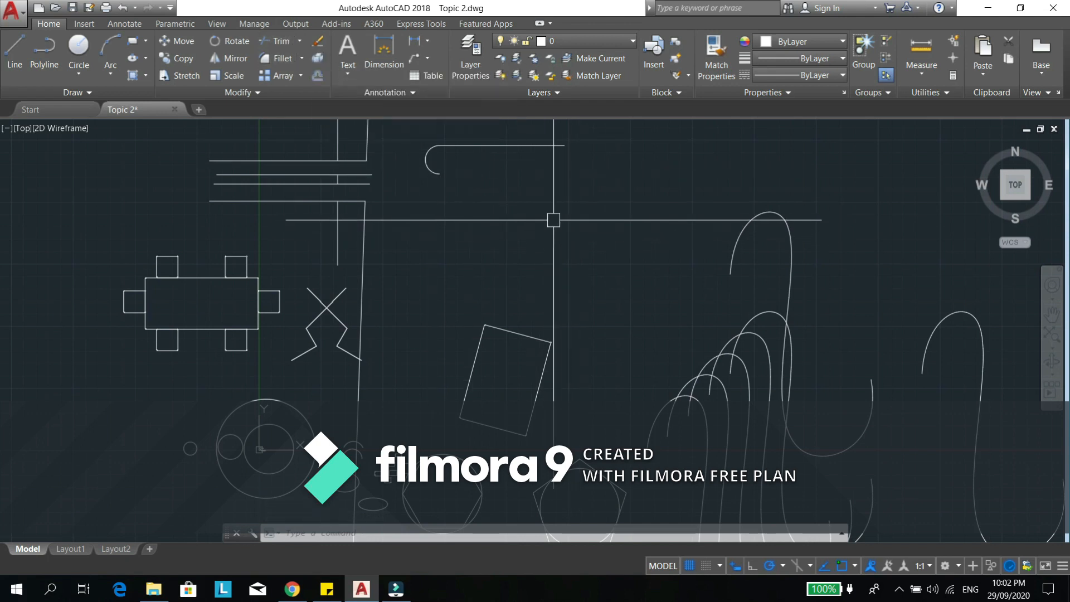
# - Select the tilted rectangle below and examine it as a single closed polyline
pyautogui.moveTo(558, 219)
pyautogui.mouseDown(button='middle')
pyautogui.moveTo(559, 291)
pyautogui.moveTo(480, 263)
pyautogui.moveTo(502, 241)
pyautogui.mouseUp(button='middle')
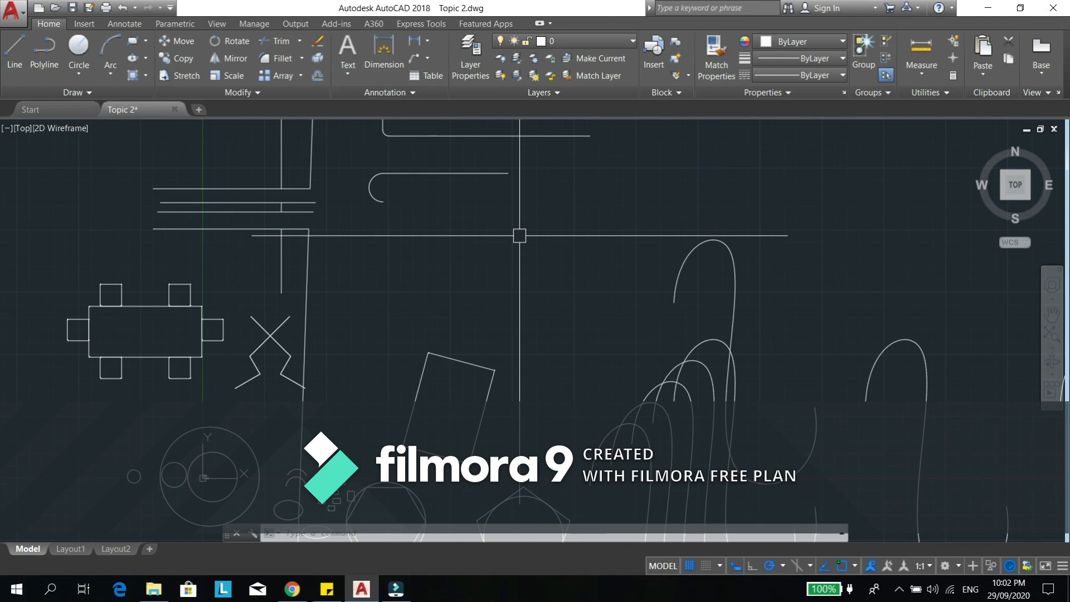
pyautogui.scroll(3, 442, 383)
pyautogui.moveTo(442, 363); pyautogui.dragTo(498, 297, button='middle')
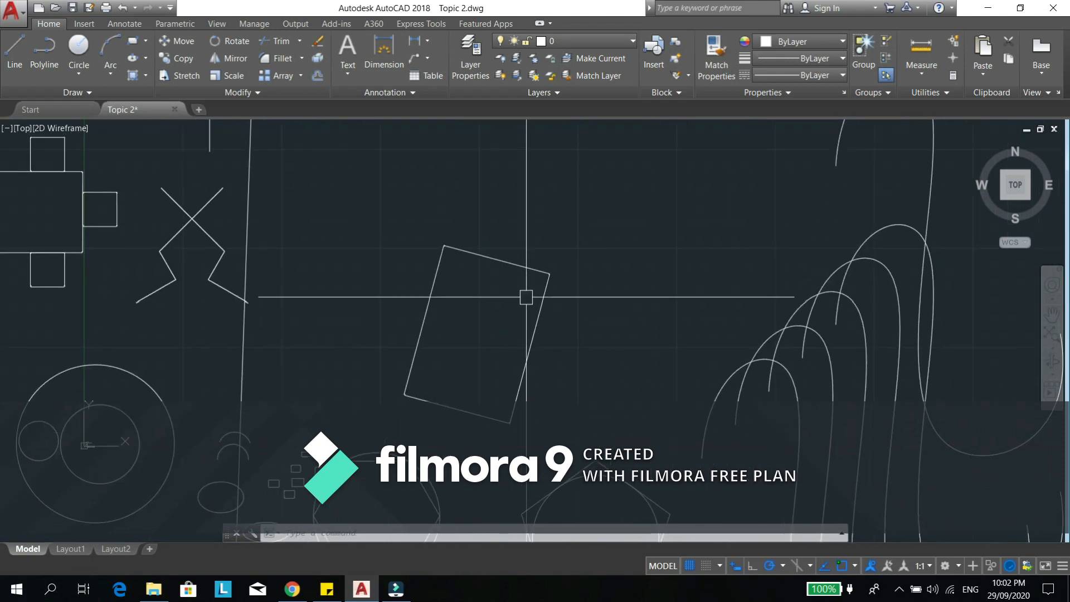
pyautogui.click(521, 269)
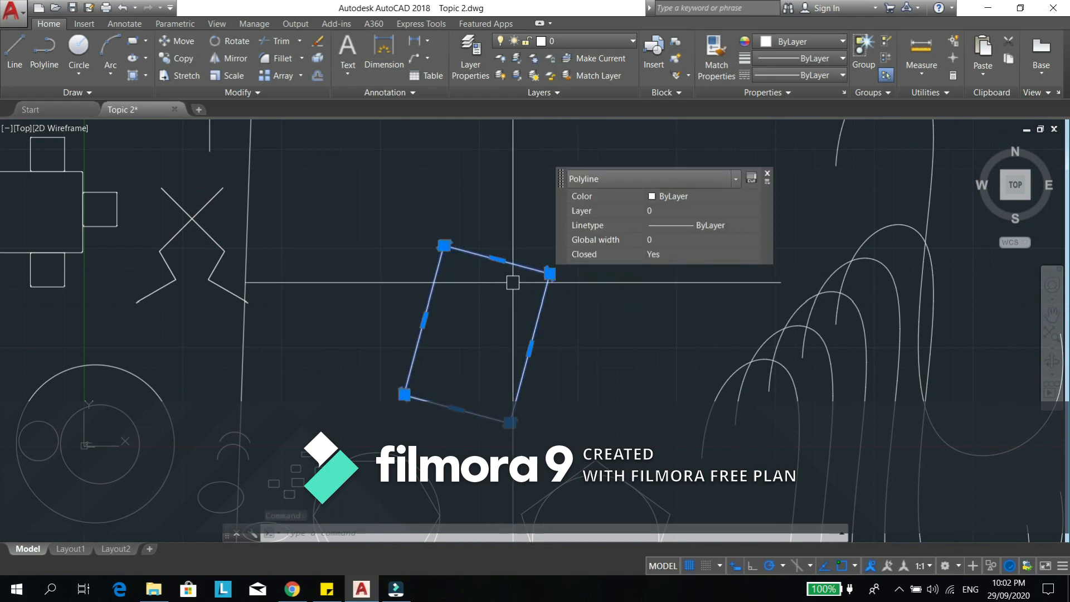
pyautogui.scroll(2, 515, 270)
pyautogui.moveTo(503, 328)
pyautogui.mouseDown(button='middle')
pyautogui.moveTo(487, 328)
pyautogui.moveTo(454, 368)
pyautogui.moveTo(451, 271)
pyautogui.mouseUp(button='middle')
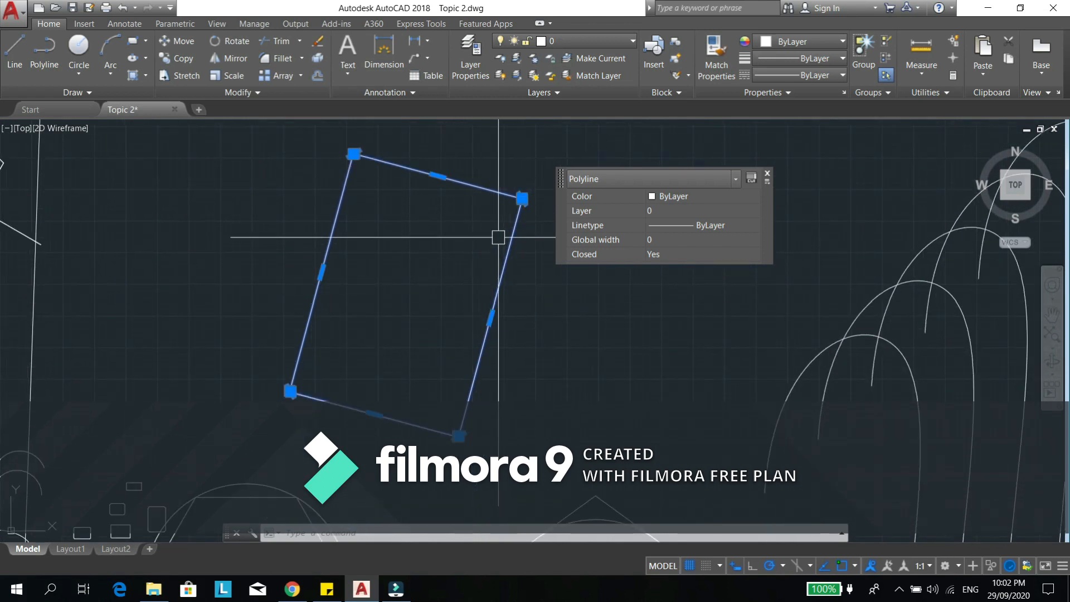
pyautogui.scroll(2, 505, 212)
pyautogui.scroll(-2, 454, 244)
pyautogui.moveTo(445, 269); pyautogui.dragTo(453, 292, button='middle')
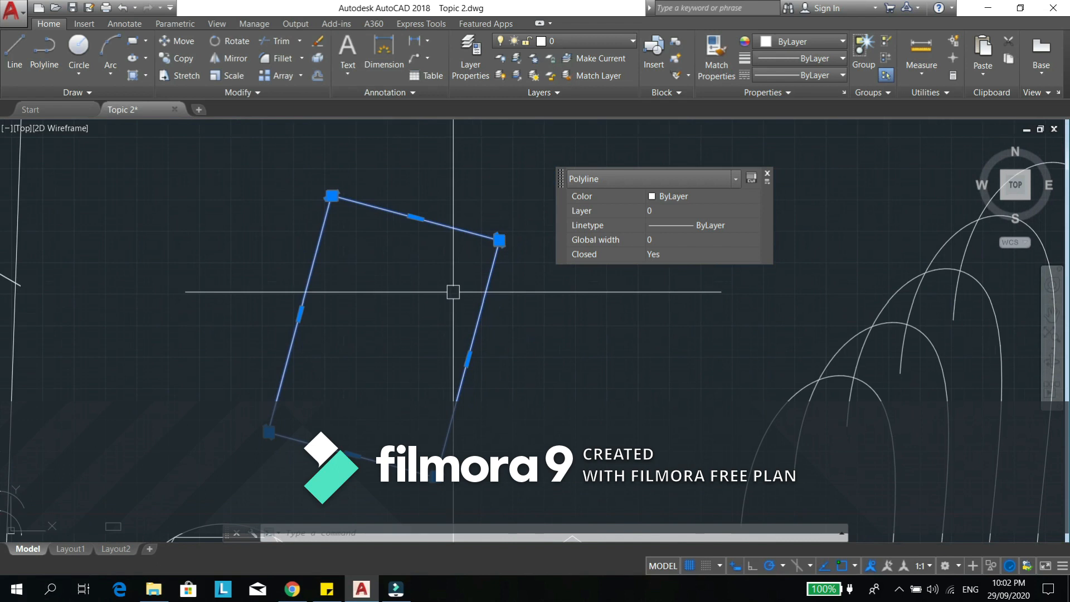
# - Explode the tilted rectangle into separate lines
pyautogui.write('ex')
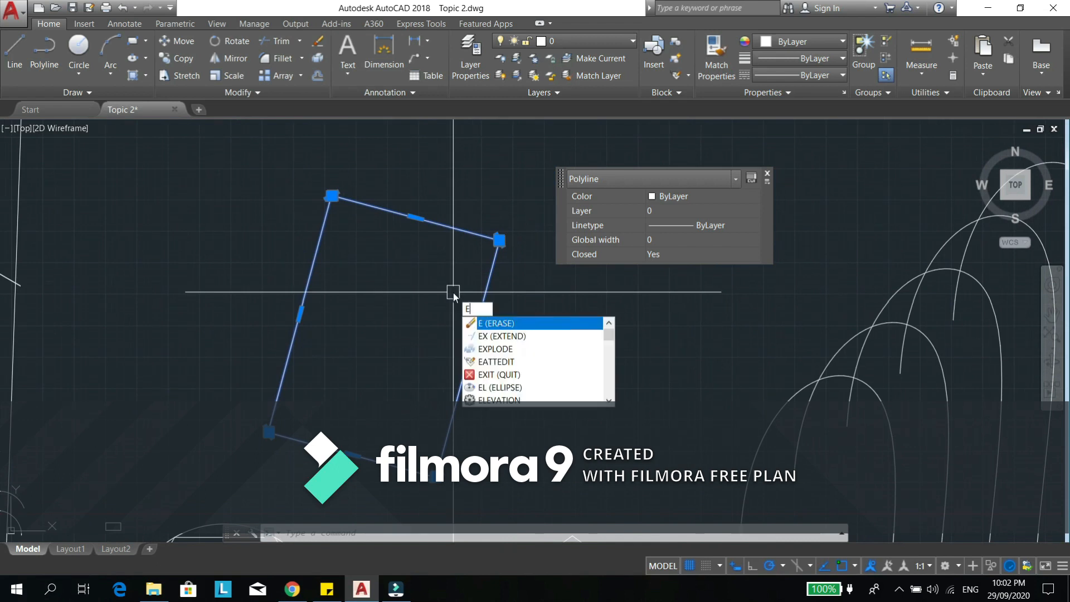
pyautogui.press('Return')
pyautogui.write('x')
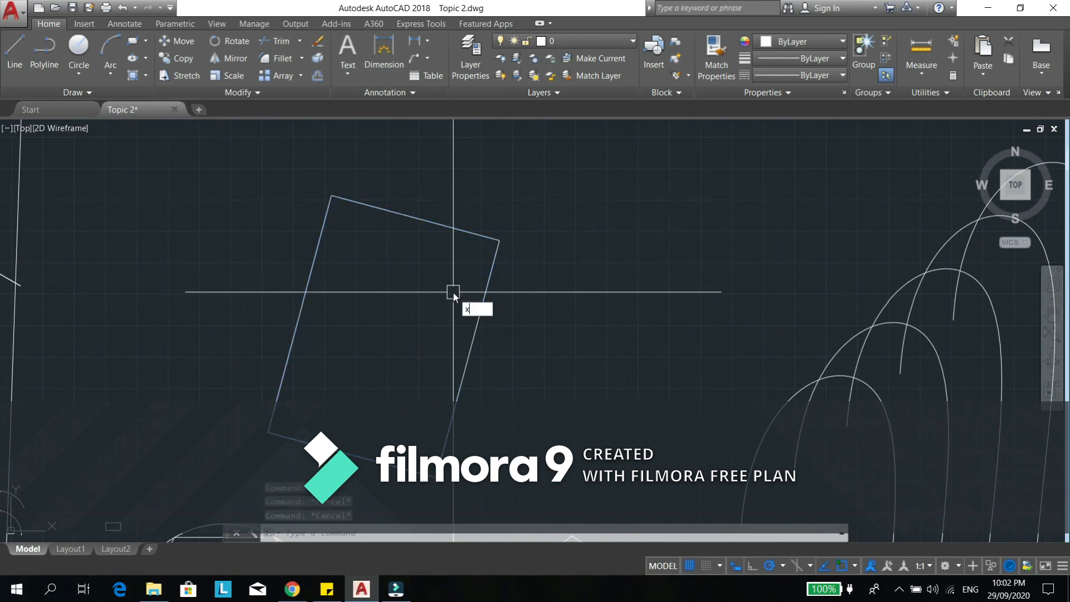
pyautogui.press('Return')
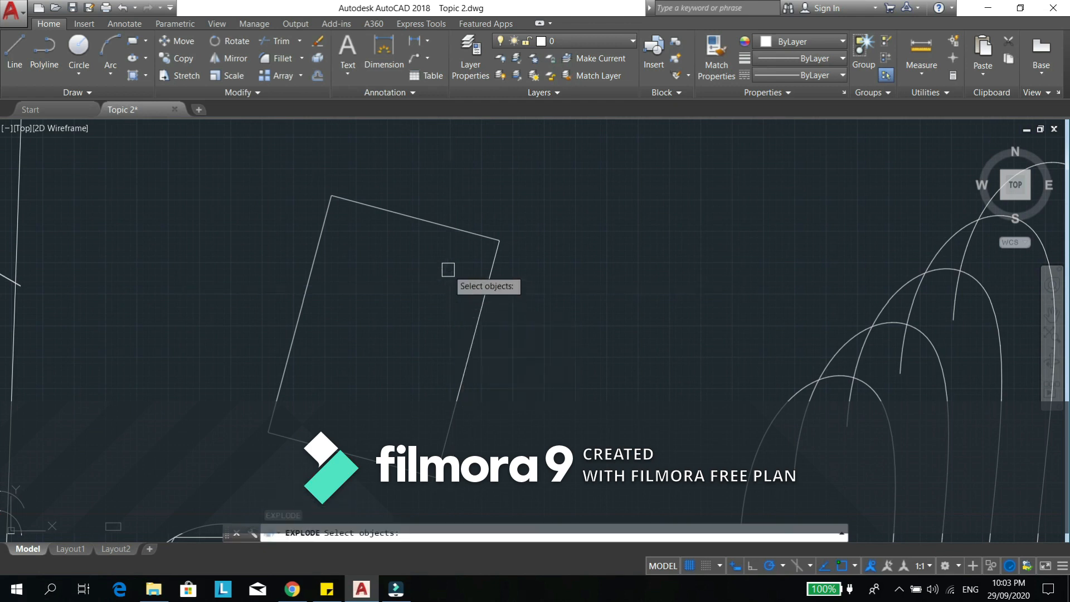
pyautogui.click(430, 219)
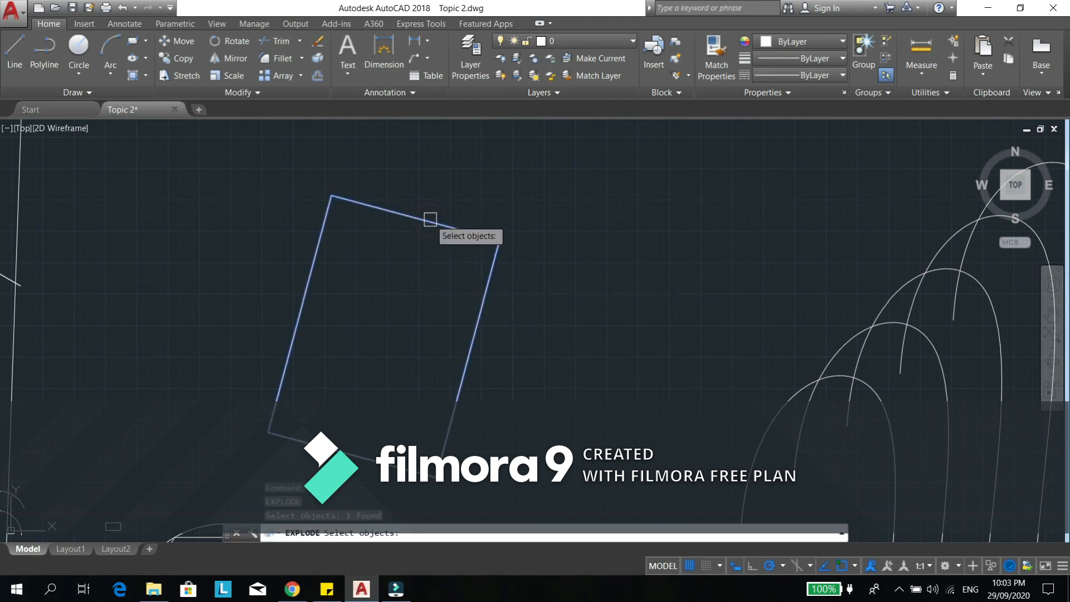
pyautogui.press('Return')
# - Select the exploded rectangle's upper, right and left sides one by one to check that they are separate lines
pyautogui.scroll(5, 495, 243)
pyautogui.click(477, 217)
pyautogui.scroll(-5, 532, 249)
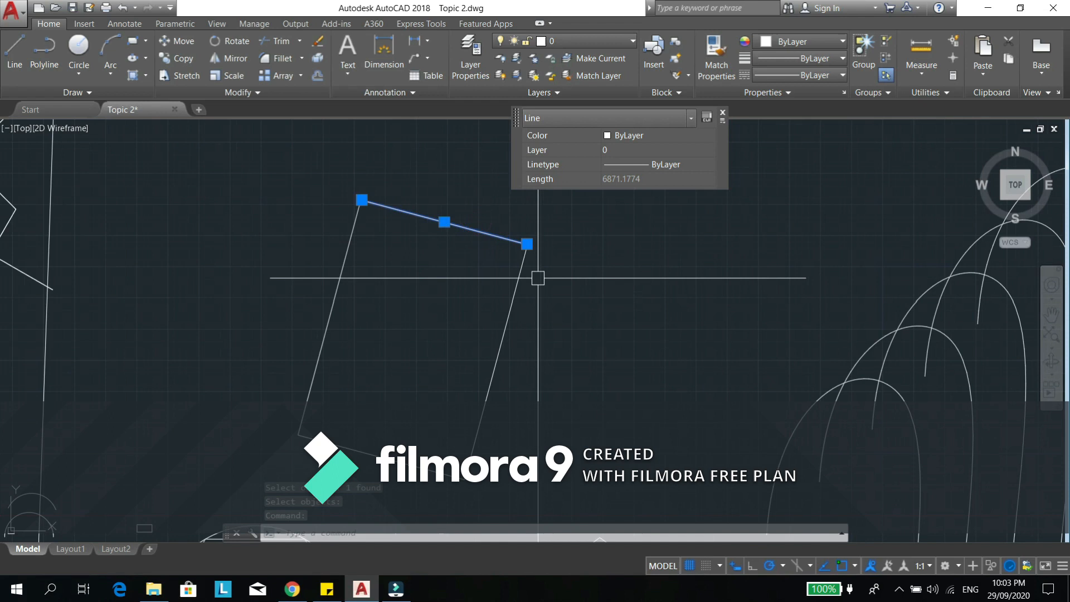
pyautogui.click(515, 297)
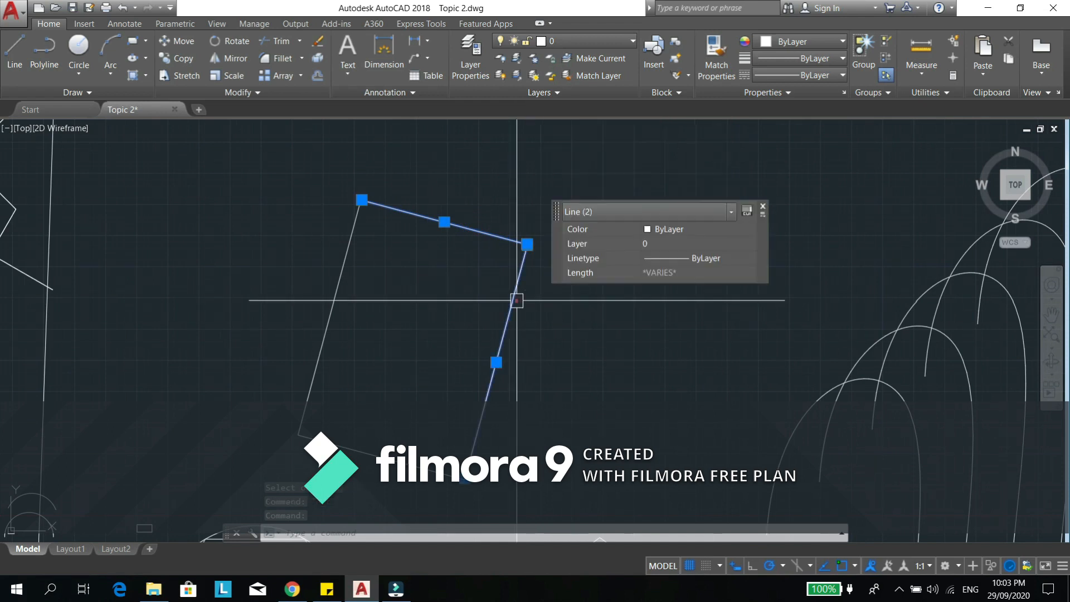
pyautogui.click(342, 267)
pyautogui.press('Escape')
pyautogui.click(488, 229)
pyautogui.press('Escape')
# - Erase the upper side of the exploded tilted rectangle
pyautogui.moveTo(463, 290); pyautogui.dragTo(460, 296, button='middle')
pyautogui.write('e')
pyautogui.press('Return')
pyautogui.click(460, 234)
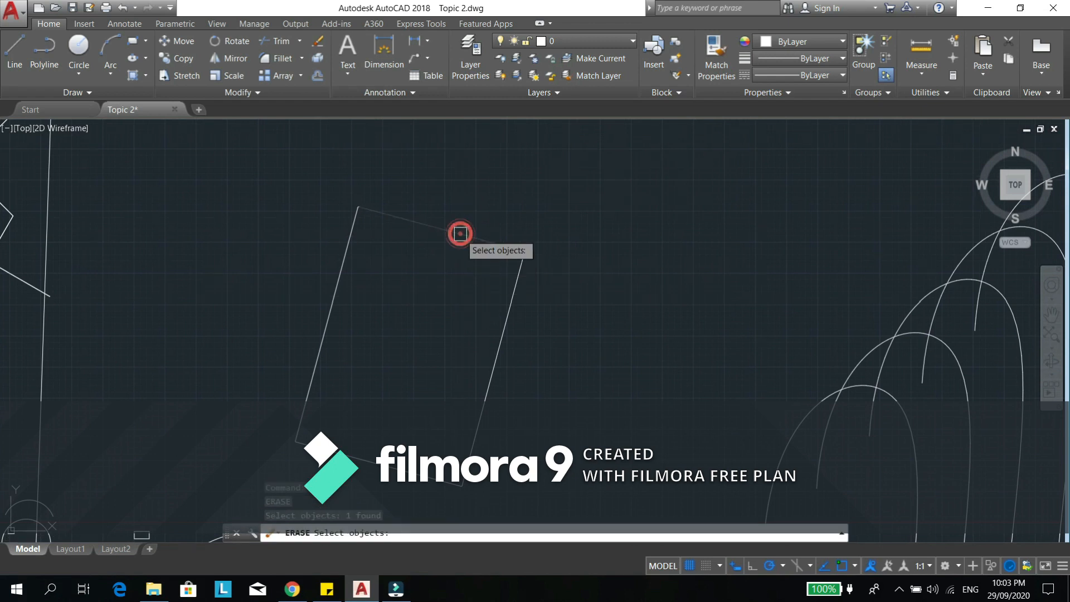
pyautogui.press('Return')
pyautogui.scroll(3, 523, 277)
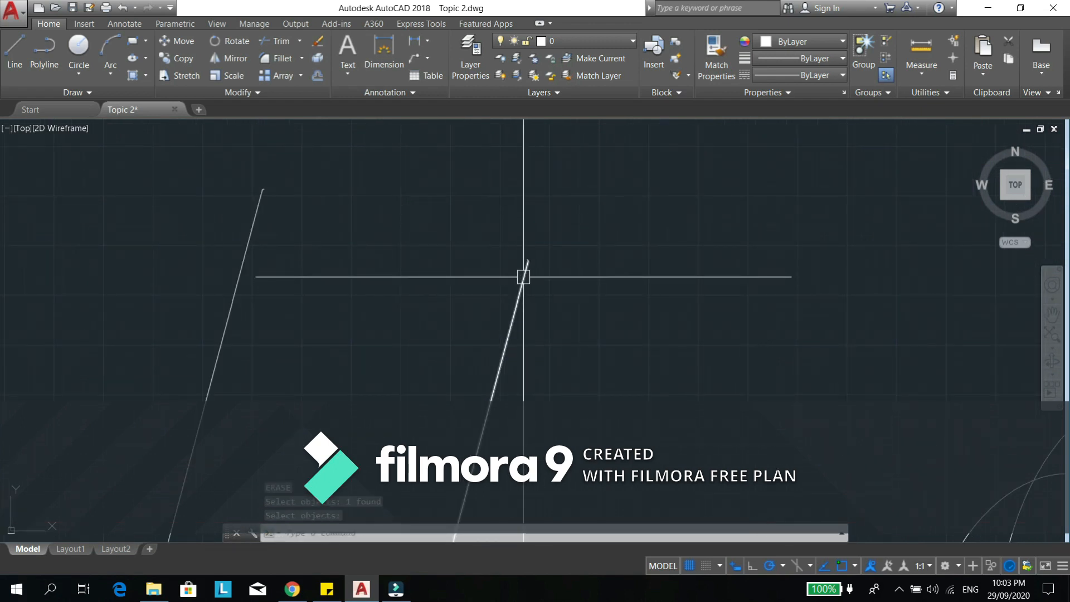
pyautogui.scroll(-4, 524, 277)
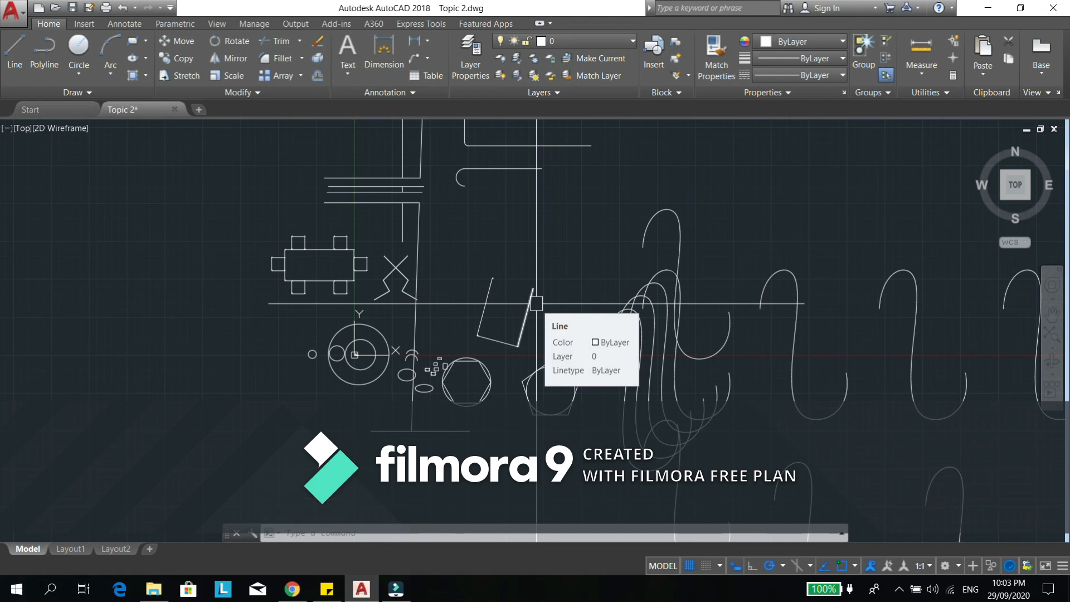
# - Trim away the rounded upper-right corner of the dining table outline, using all objects as cutting edges
pyautogui.scroll(5, 536, 303)
pyautogui.moveTo(403, 319); pyautogui.dragTo(752, 279, button='middle')
pyautogui.moveTo(663, 213); pyautogui.dragTo(663, 365, button='middle')
pyautogui.moveTo(498, 381); pyautogui.dragTo(855, 282, button='middle')
pyautogui.scroll(6, 562, 221)
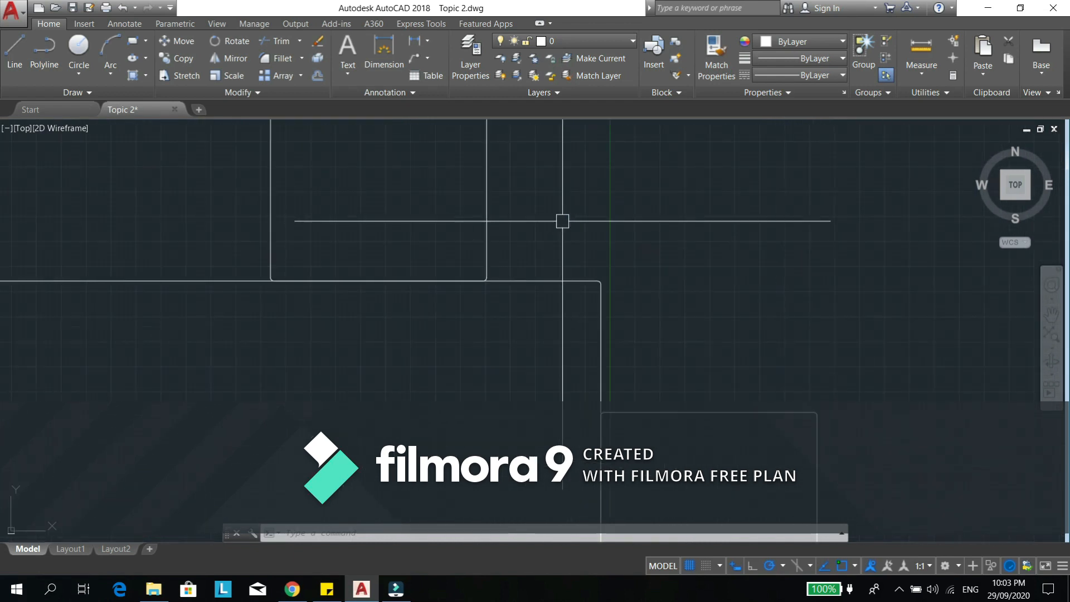
pyautogui.scroll(4, 600, 289)
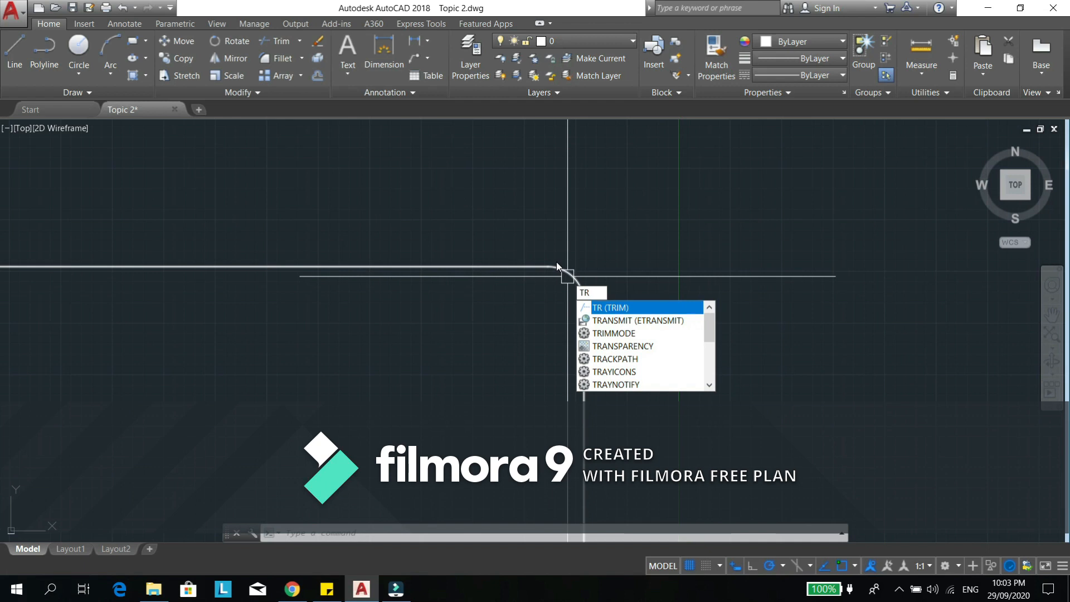
pyautogui.press('Return')
pyautogui.click(577, 281)
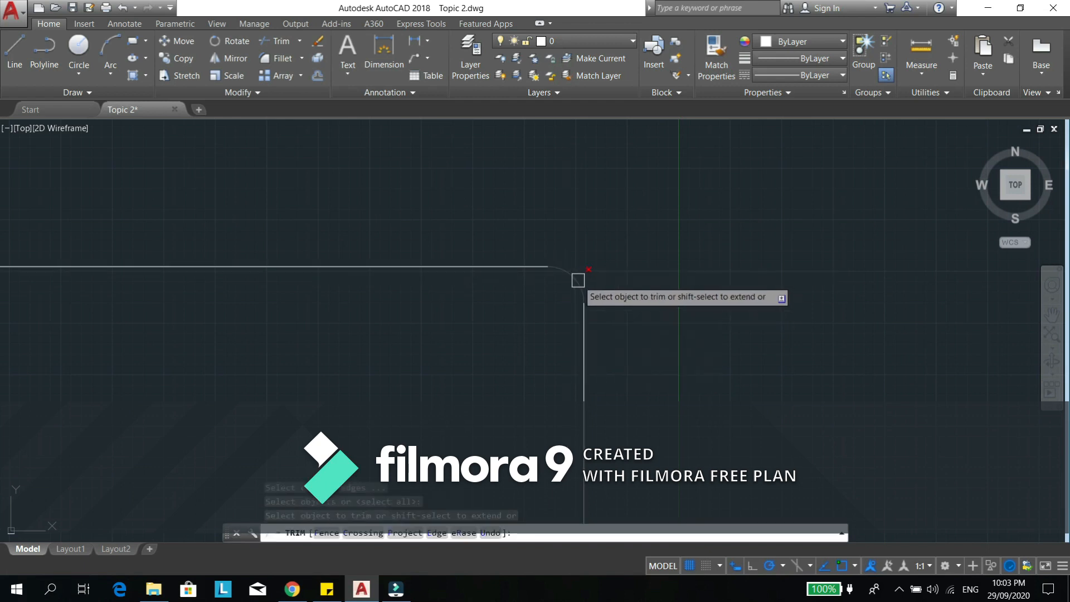
# - Trim the table's right edge above the side chair and its upper edge beyond the last upper chair
pyautogui.scroll(-8, 780, 176)
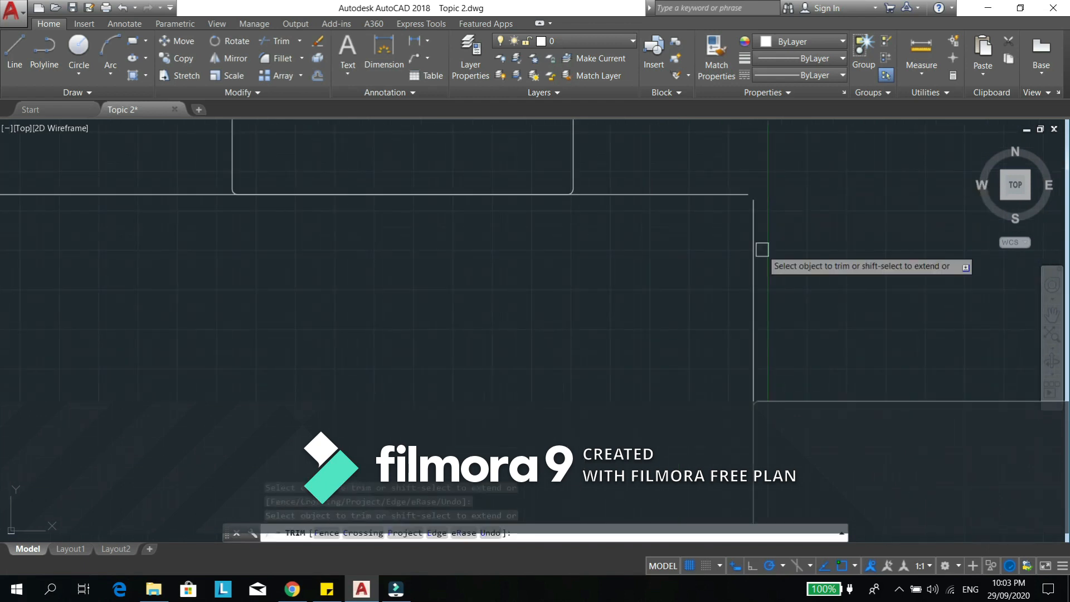
pyautogui.scroll(-4, 562, 220)
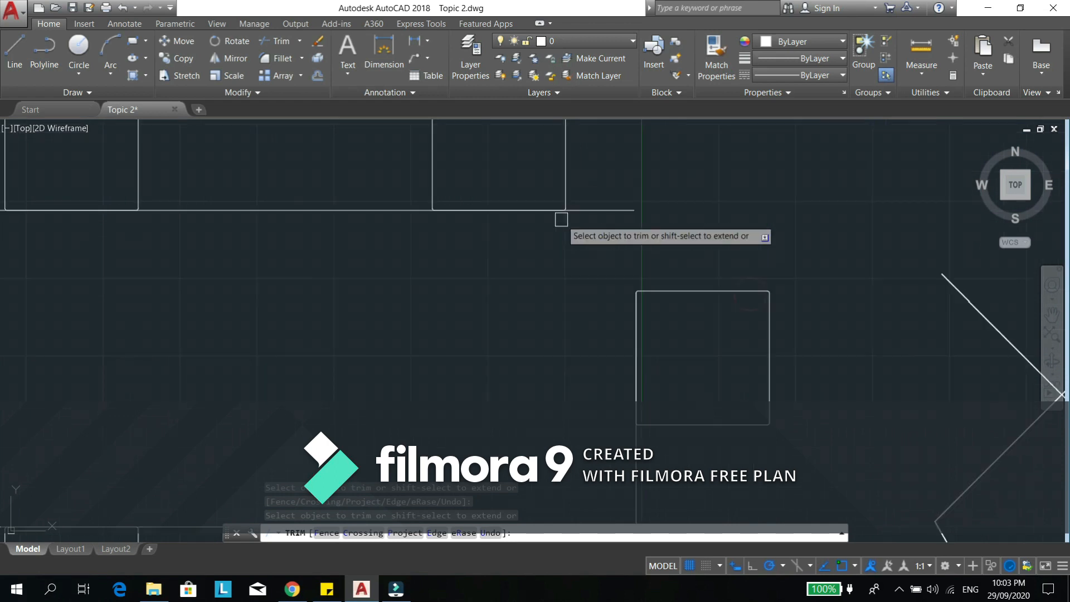
pyautogui.click(592, 210)
pyautogui.press('Escape')
pyautogui.press('Escape')
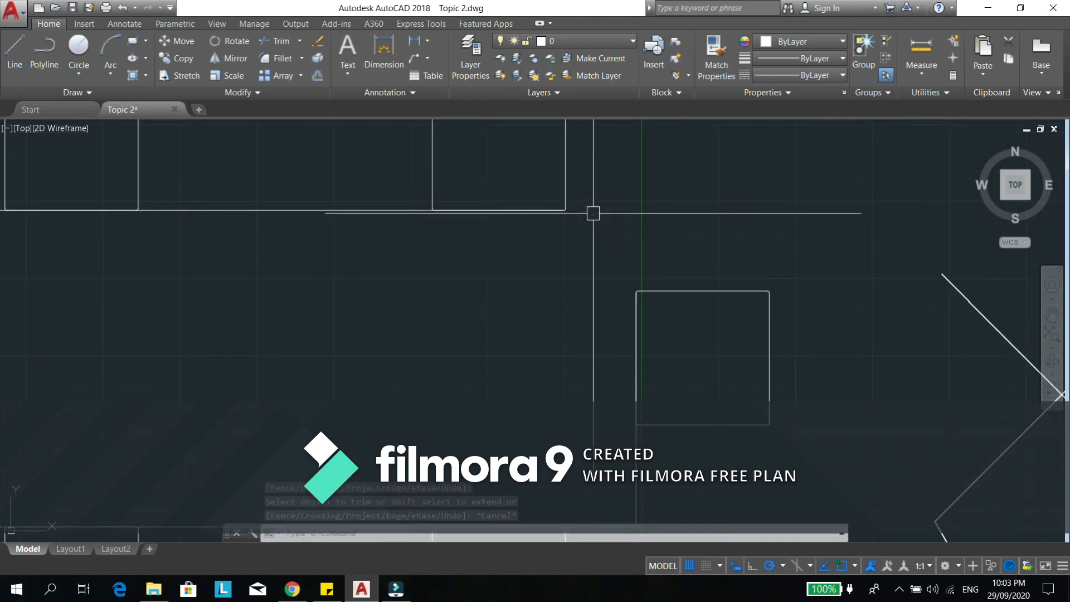
# - Select the chair at the table's right end and examine its polyline properties and place in the drawing
pyautogui.click(673, 293)
pyautogui.moveTo(672, 335); pyautogui.dragTo(624, 277, button='middle')
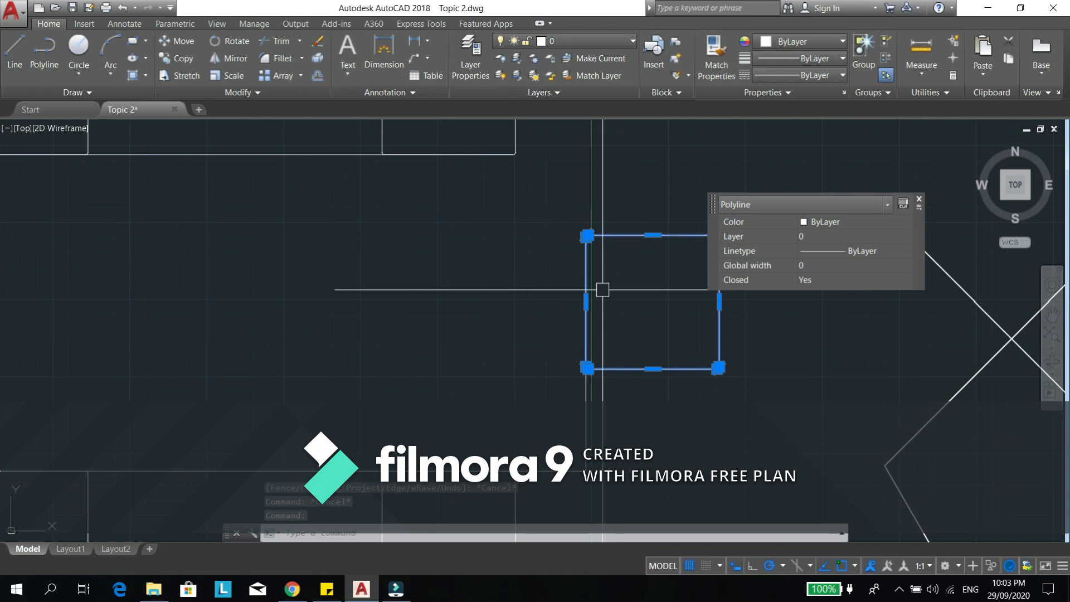
pyautogui.scroll(2, 603, 289)
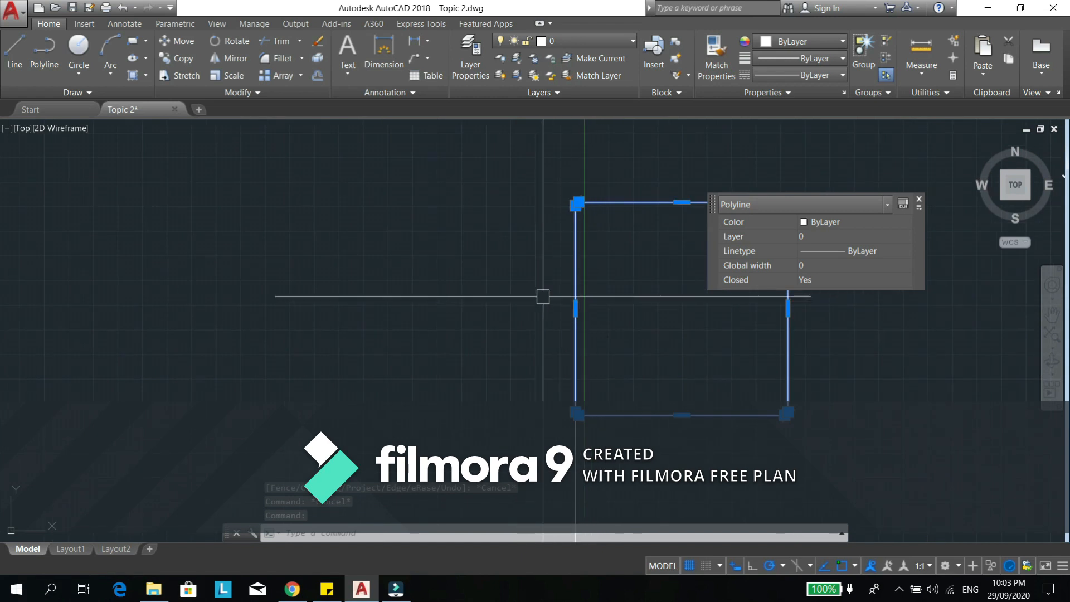
pyautogui.scroll(-3, 515, 282)
pyautogui.moveTo(549, 296); pyautogui.dragTo(377, 358, button='middle')
pyautogui.scroll(-3, 400, 342)
pyautogui.moveTo(536, 323); pyautogui.dragTo(488, 356, button='middle')
pyautogui.moveTo(528, 328); pyautogui.dragTo(512, 330, button='middle')
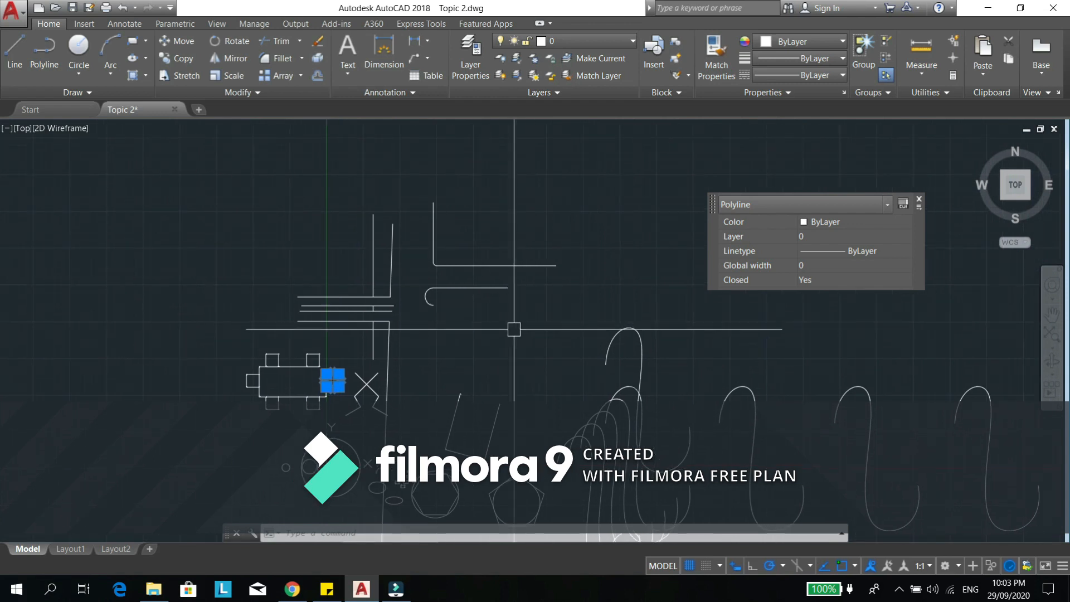
# - Draw a sharp-cornered rectangle with a fillet radius of 0 in the empty area below the hooked line
pyautogui.scroll(5, 516, 313)
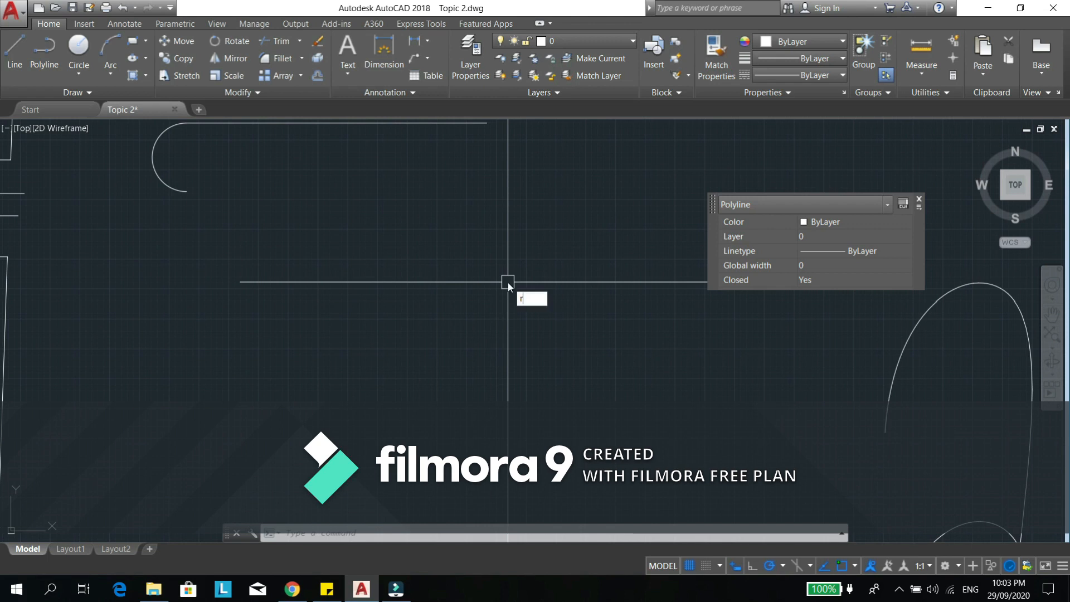
pyautogui.write('ec')
pyautogui.press('Return')
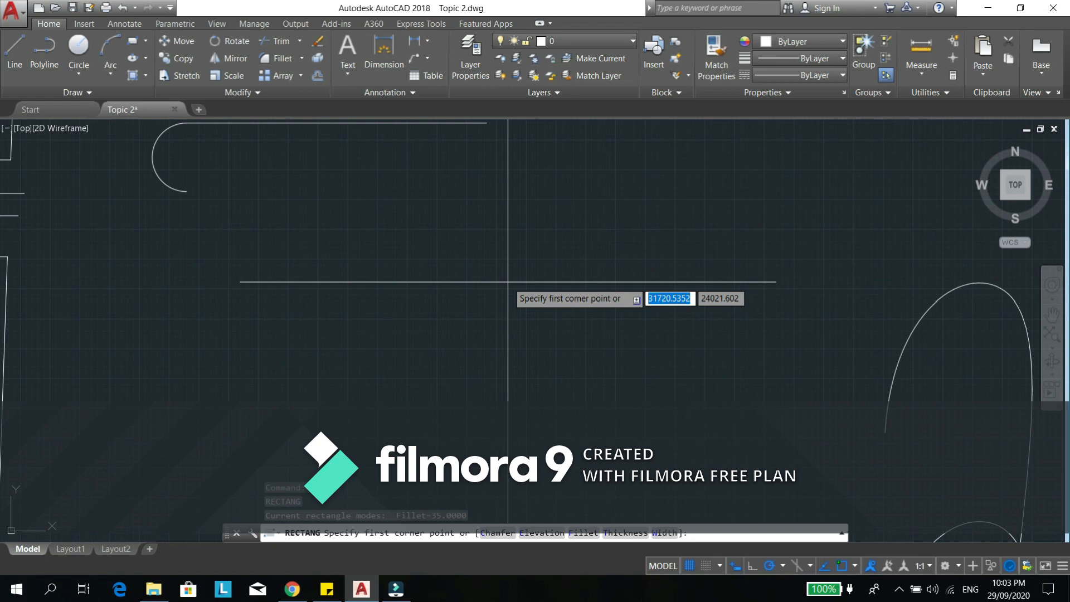
pyautogui.press('Return')
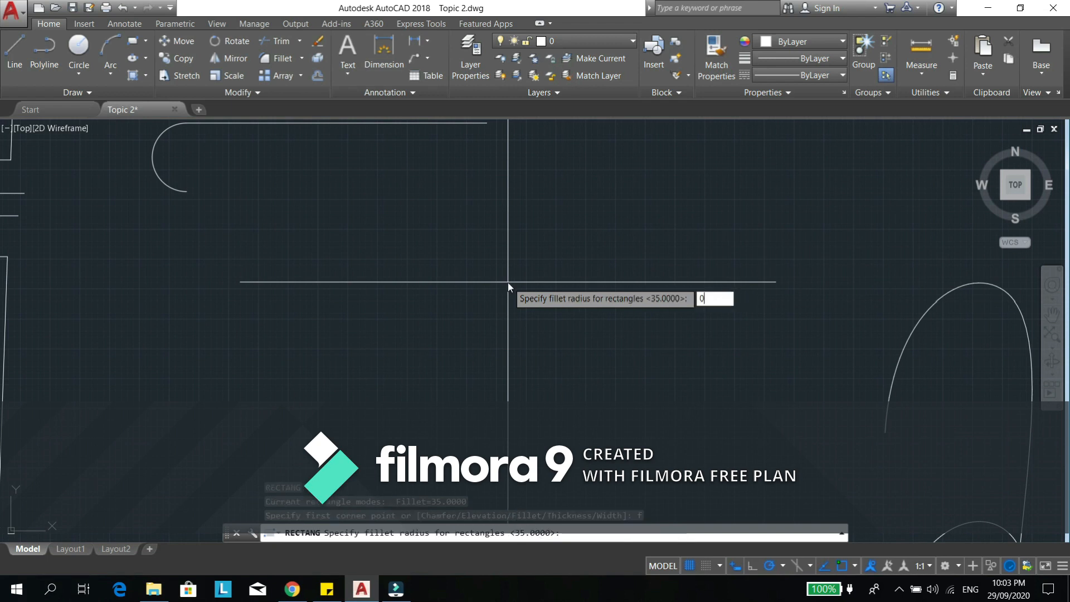
pyautogui.write('0')
pyautogui.press('Return')
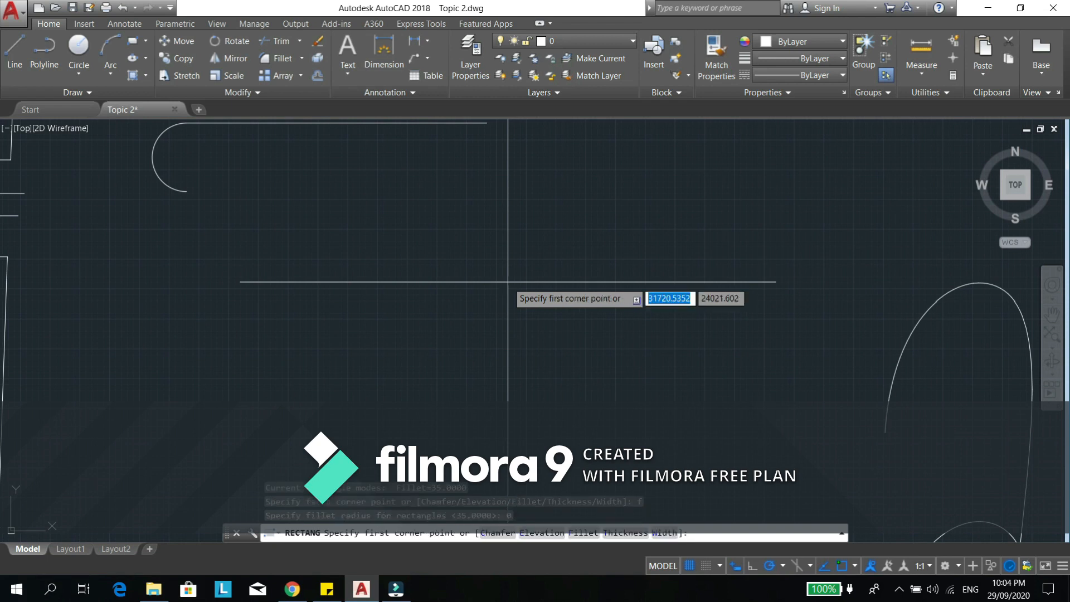
pyautogui.press('Return')
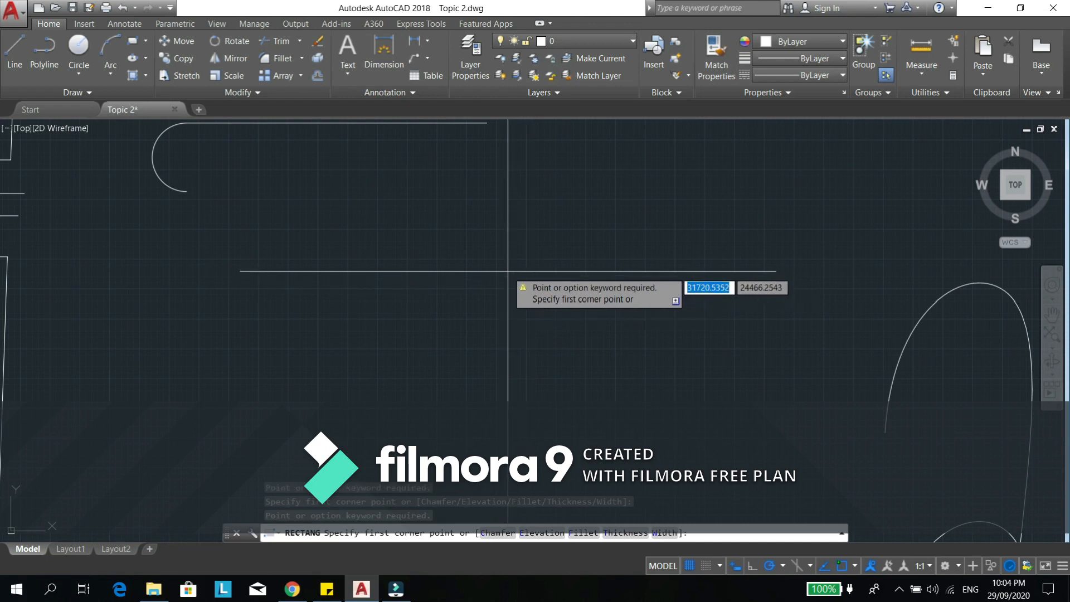
pyautogui.click(508, 270)
pyautogui.click(681, 396)
pyautogui.scroll(8, 680, 396)
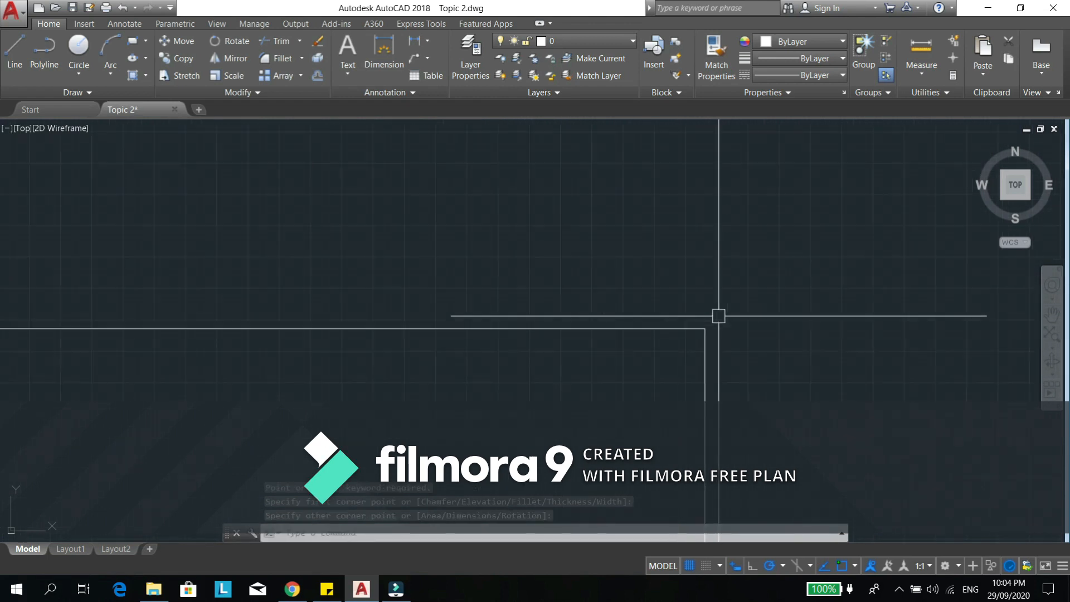
pyautogui.scroll(-8, 613, 320)
# - Erase the new sharp-cornered rectangle below the hooked line
pyautogui.write('e')
pyautogui.press('Return')
pyautogui.click(585, 307)
pyautogui.press('Return')
pyautogui.press('Escape')
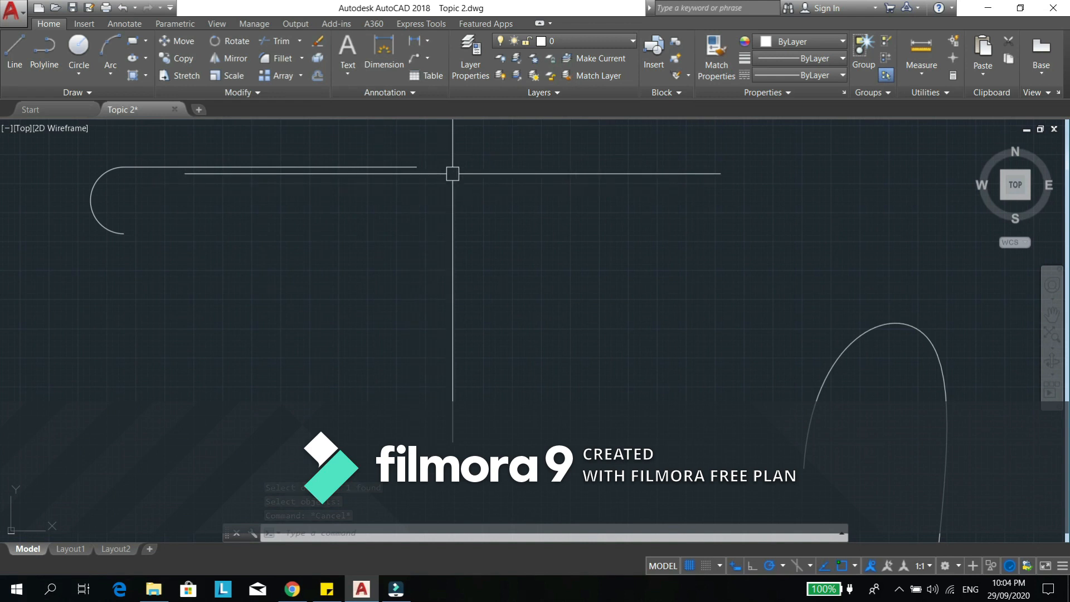
pyautogui.scroll(-4, 484, 189)
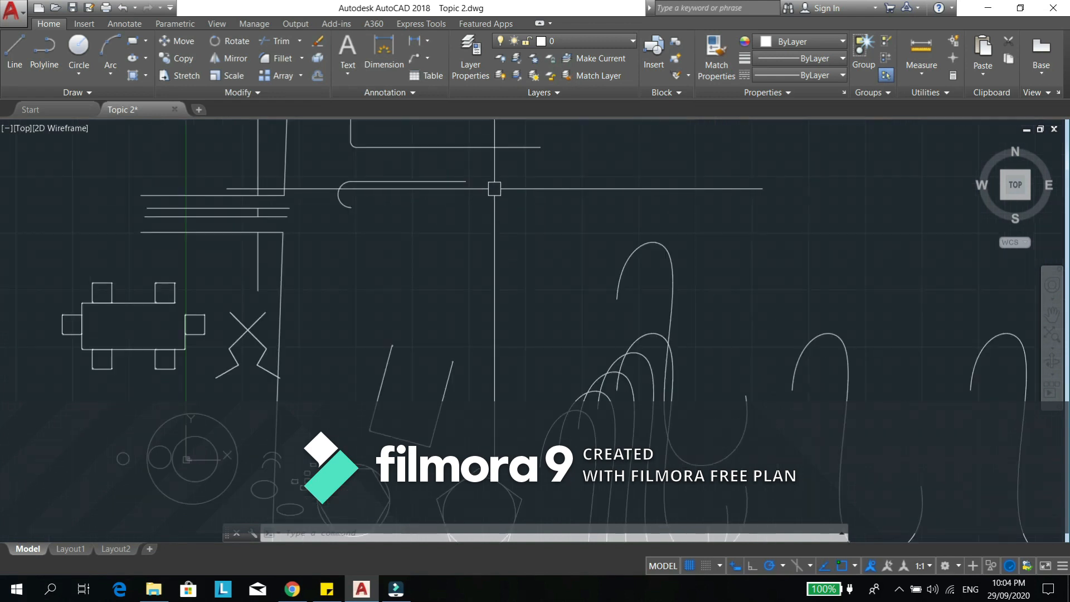
pyautogui.moveTo(484, 311)
pyautogui.mouseDown(button='middle')
pyautogui.moveTo(613, 217)
pyautogui.moveTo(626, 301)
pyautogui.mouseUp(button='middle')
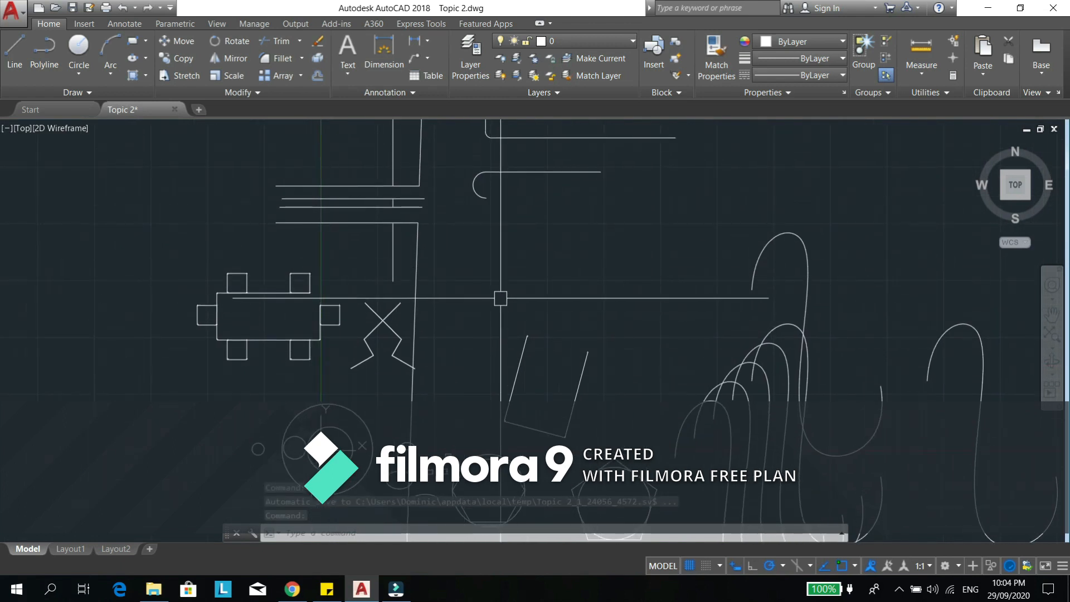
pyautogui.moveTo(458, 422)
pyautogui.mouseDown(button='middle')
pyautogui.moveTo(522, 309)
pyautogui.moveTo(416, 420)
pyautogui.mouseUp(button='middle')
pyautogui.moveTo(503, 283); pyautogui.dragTo(521, 329, button='middle')
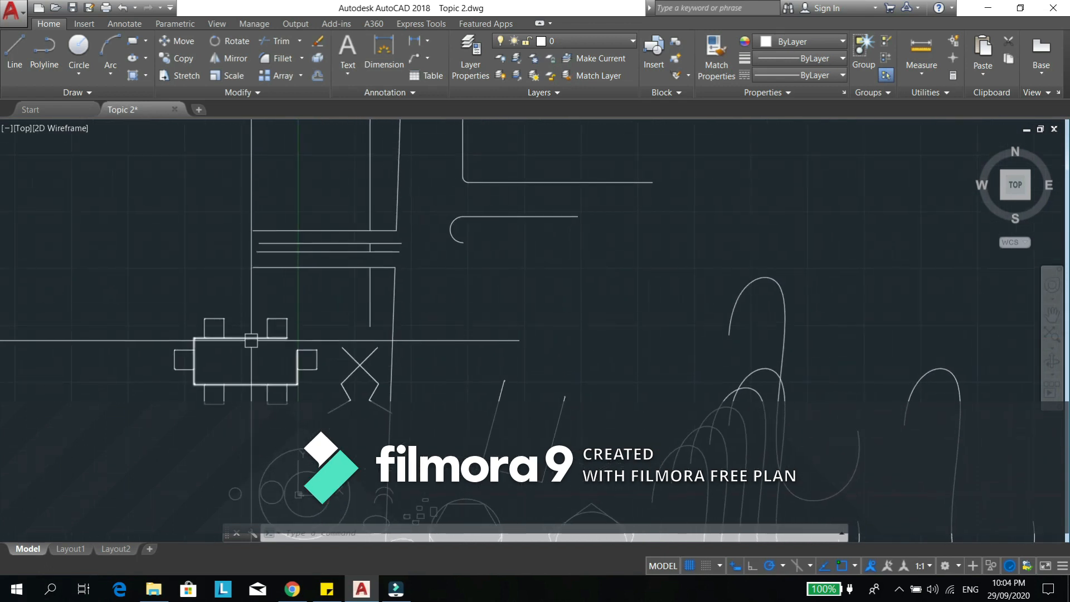
# - Offset the horizontal line of the filleted corner 200 units upward
pyautogui.moveTo(687, 220); pyautogui.dragTo(436, 337, button='middle')
pyautogui.scroll(2, 455, 302)
pyautogui.moveTo(239, 293)
pyautogui.mouseDown(button='middle')
pyautogui.moveTo(407, 300)
pyautogui.moveTo(477, 320)
pyautogui.mouseUp(button='middle')
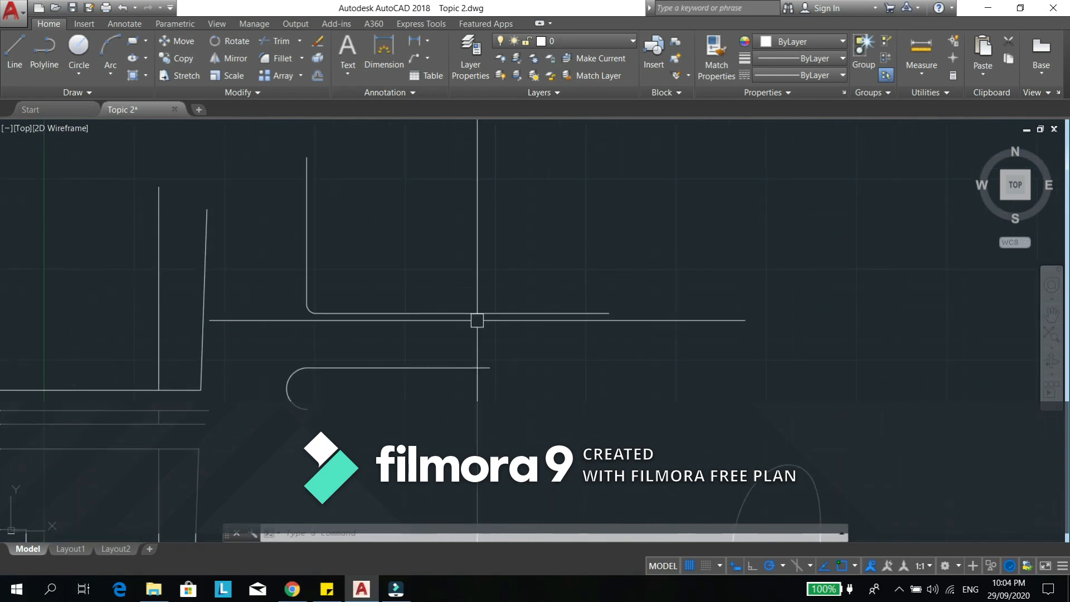
pyautogui.press('Return')
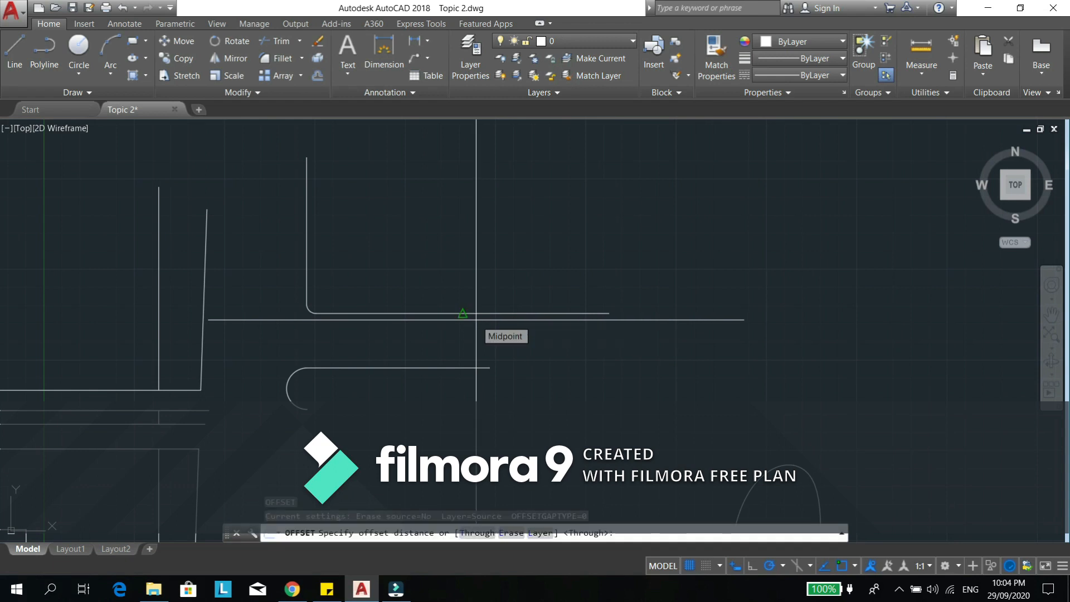
pyautogui.write('200')
pyautogui.press('Return')
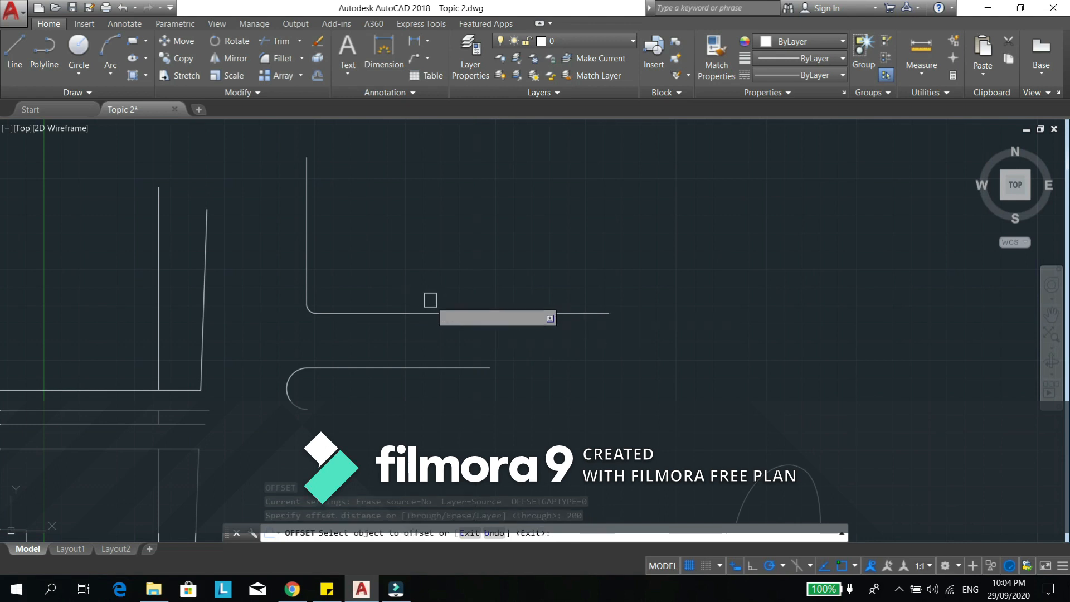
pyautogui.click(455, 312)
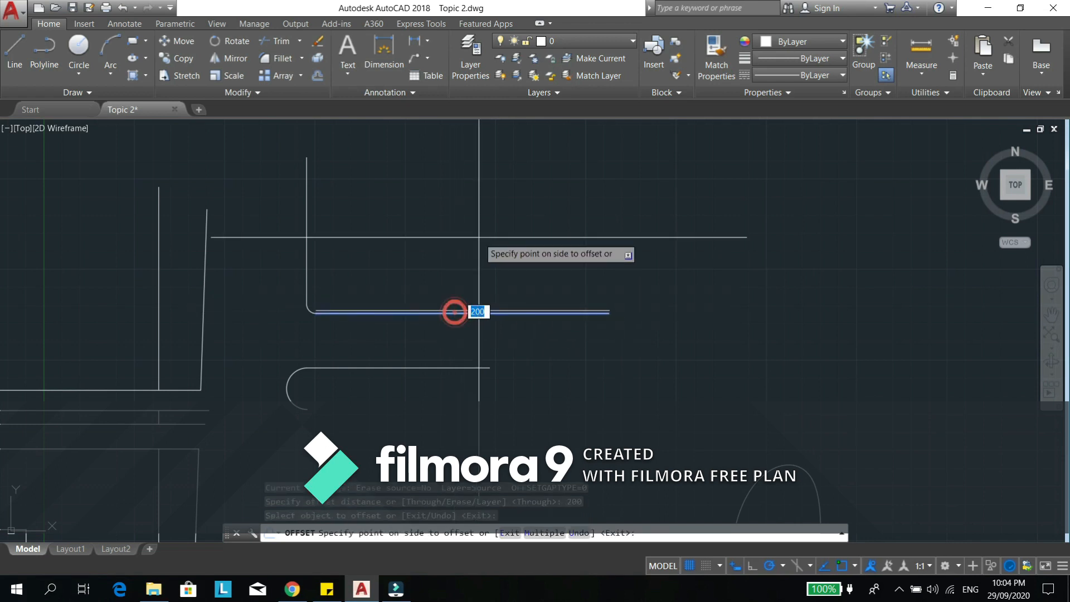
pyautogui.scroll(4, 425, 317)
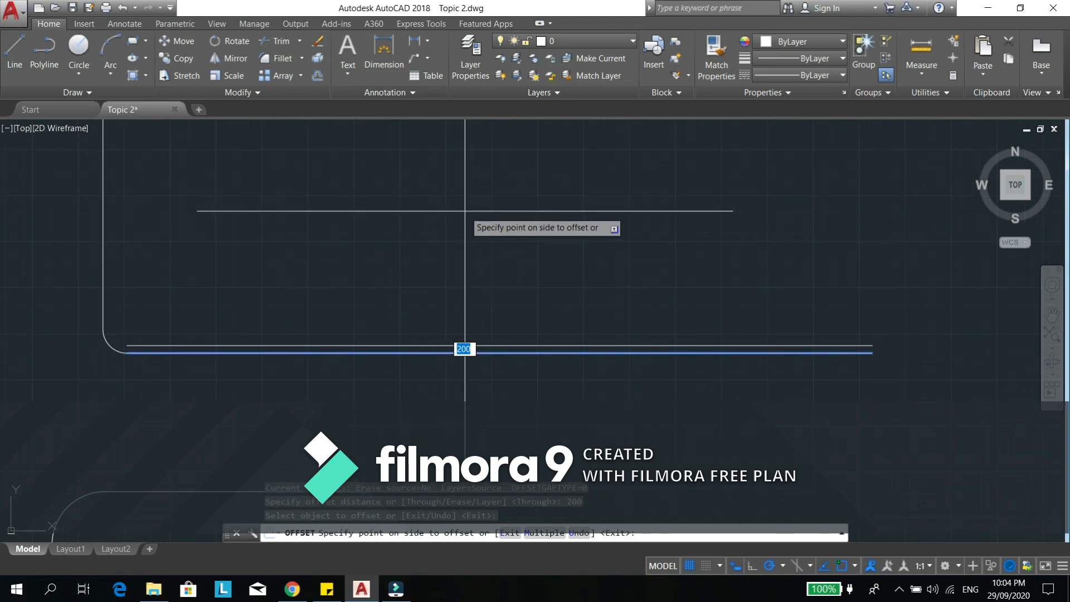
pyautogui.click(464, 210)
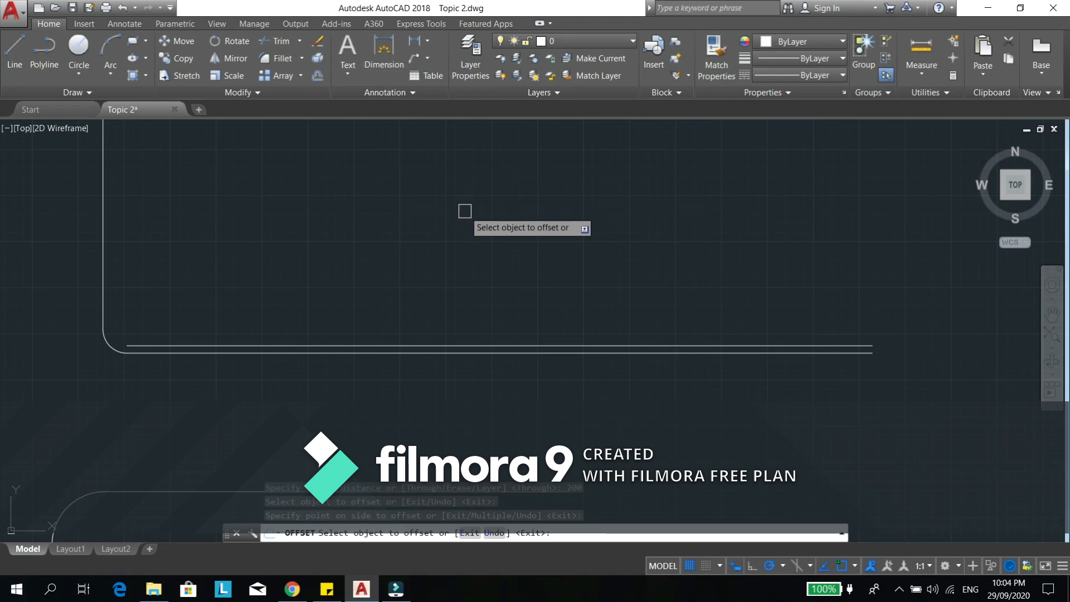
# - Offset the vertical line of the filleted corner 200 units to both its right and left sides
pyautogui.moveTo(332, 415); pyautogui.dragTo(496, 453, button='middle')
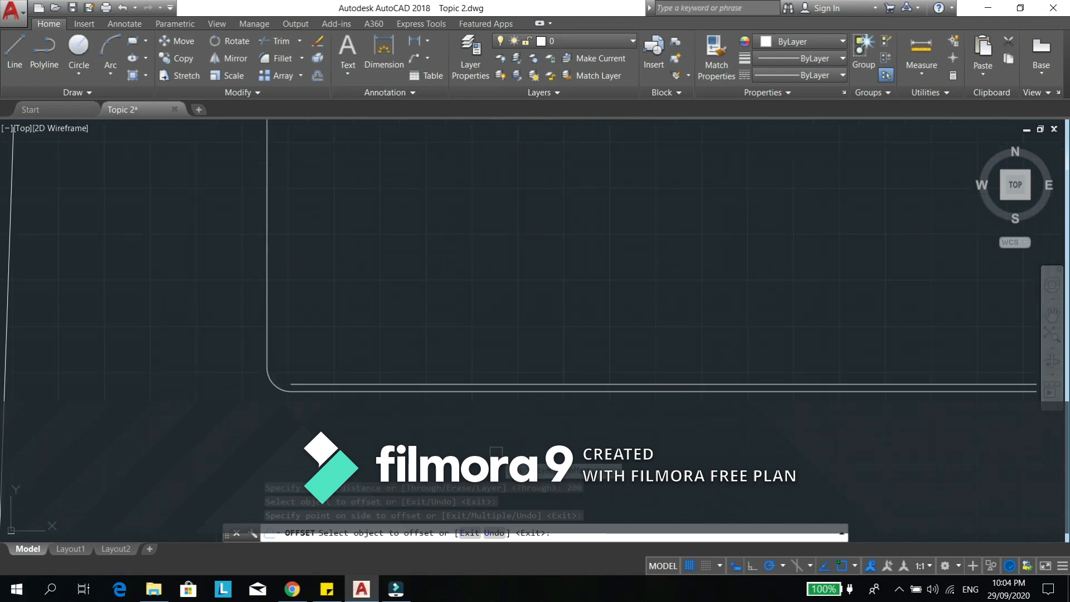
pyautogui.click(267, 229)
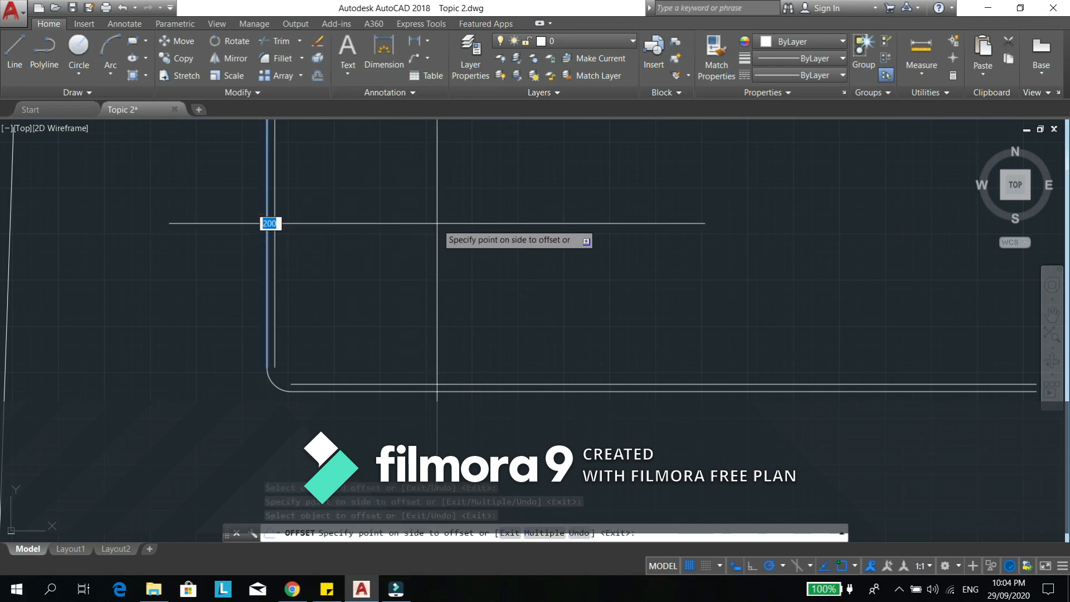
pyautogui.click(509, 226)
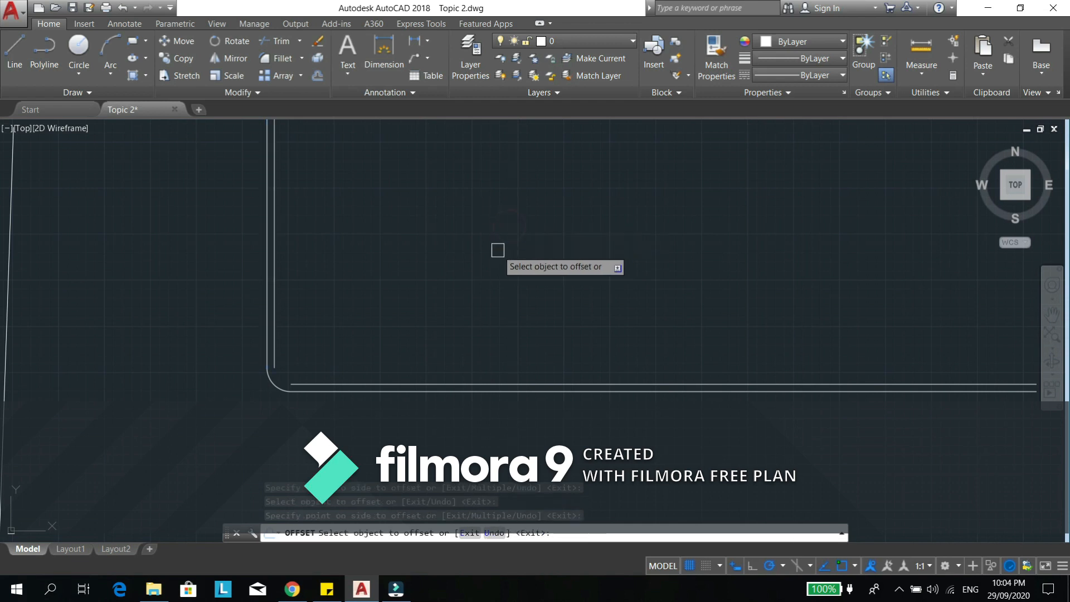
pyautogui.click(162, 218)
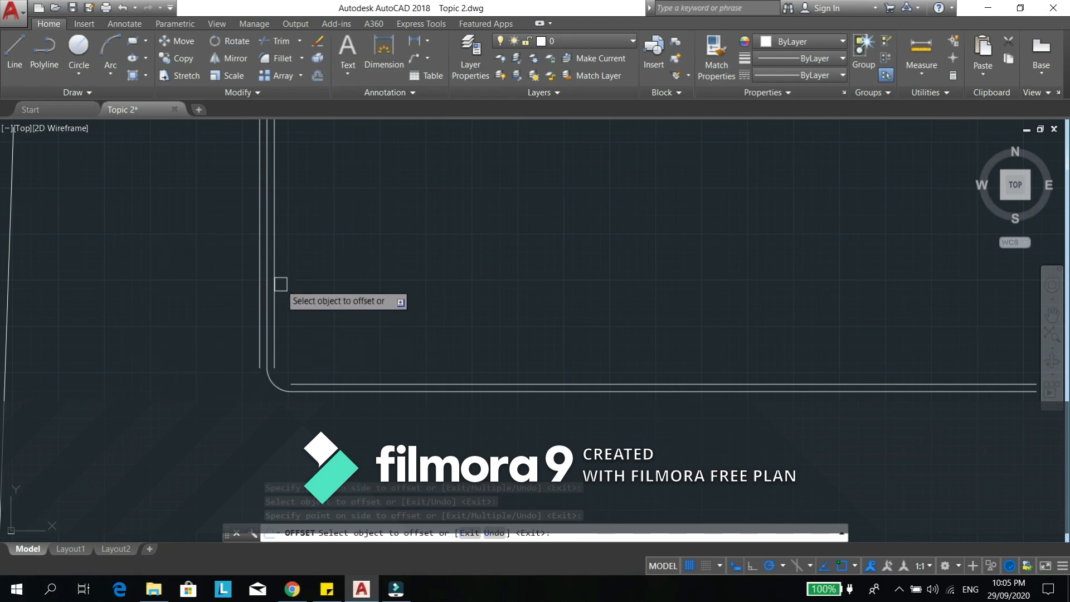
pyautogui.press('Escape')
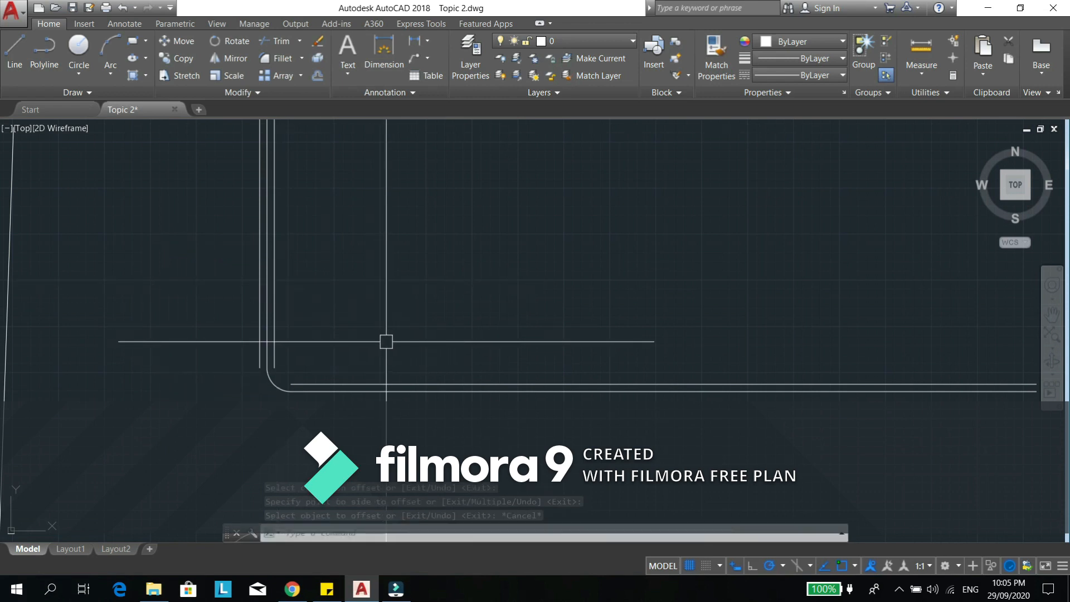
# - Offset the inner vertical line to the right three times in succession, reusing the 200 distance
pyautogui.write('OF')
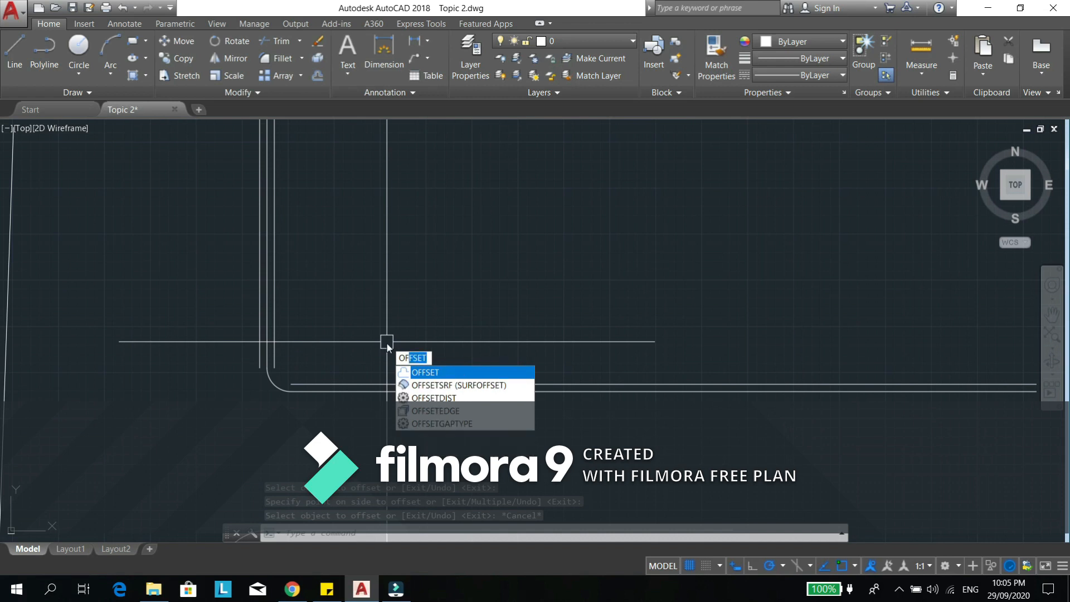
pyautogui.press('Return')
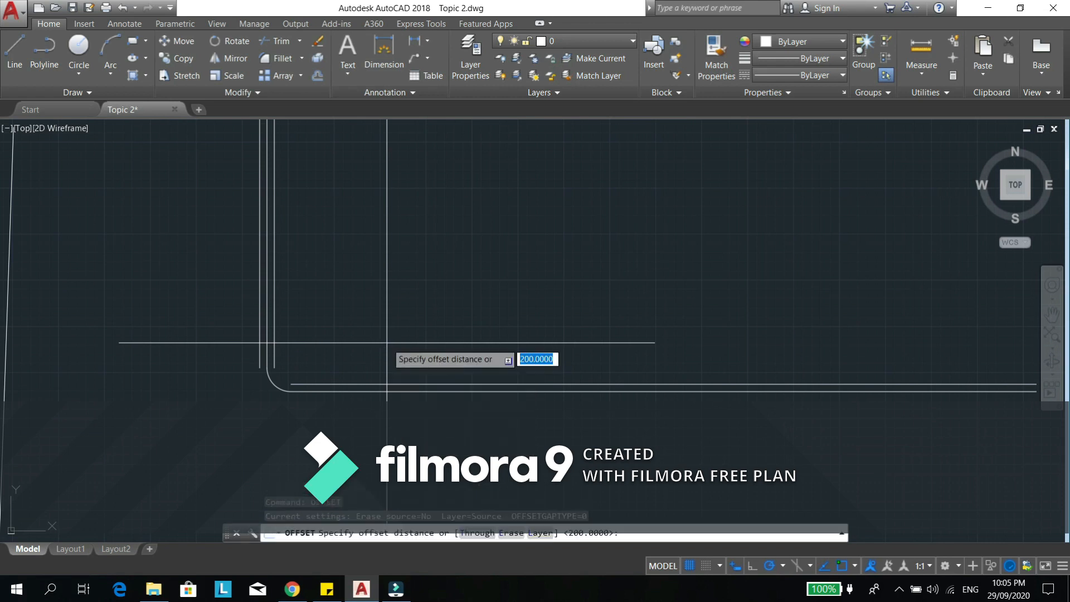
pyautogui.press('Return')
pyautogui.scroll(2, 324, 318)
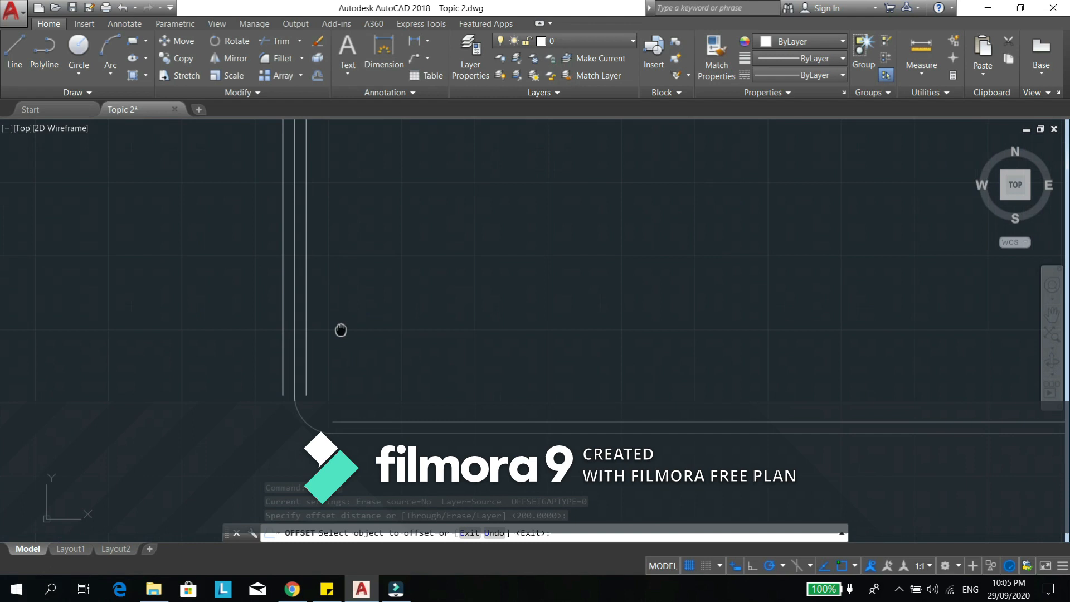
pyautogui.click(301, 296)
pyautogui.click(390, 299)
pyautogui.click(317, 288)
pyautogui.click(337, 279)
pyautogui.click(330, 282)
pyautogui.click(379, 281)
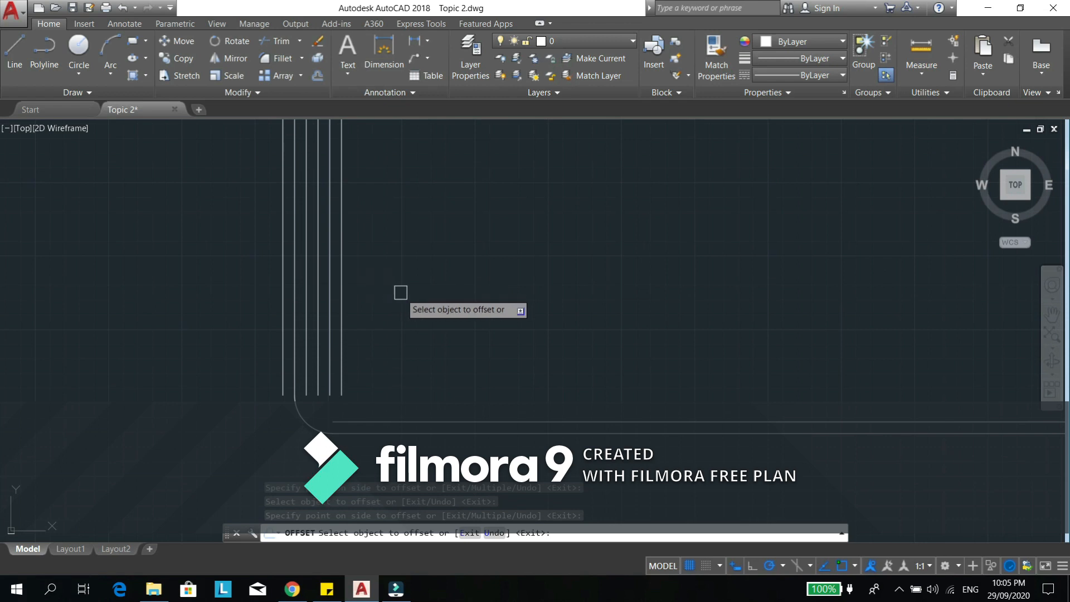
pyautogui.press('Escape')
# - Copy the straight segment of the hooked line to two positions directly below it
pyautogui.scroll(-3, 444, 279)
pyautogui.write('c')
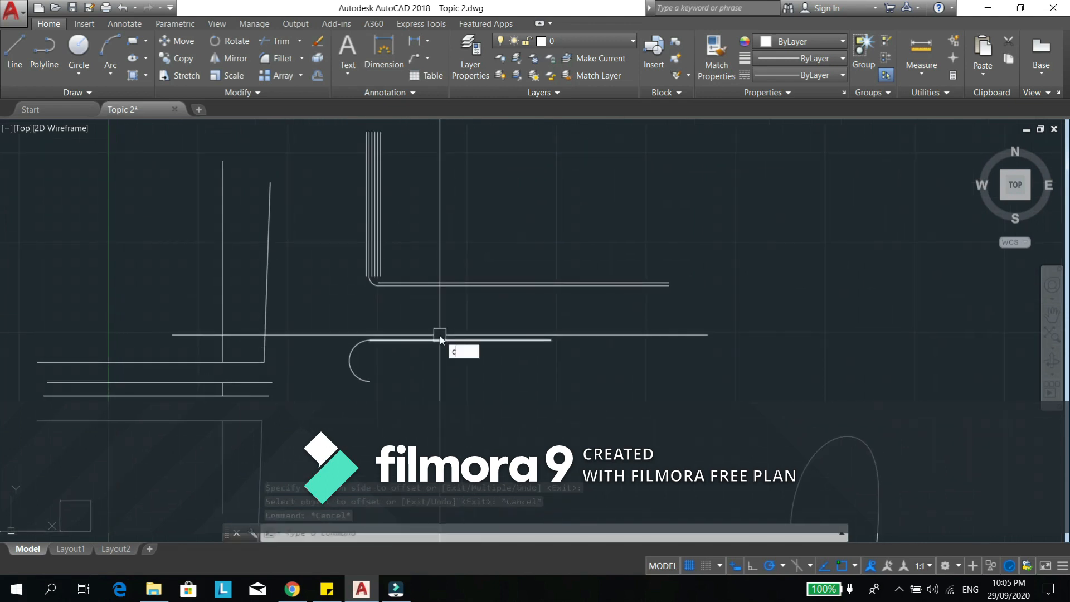
pyautogui.write('t o')
pyautogui.press('Return')
pyautogui.click(461, 340)
pyautogui.press('Return')
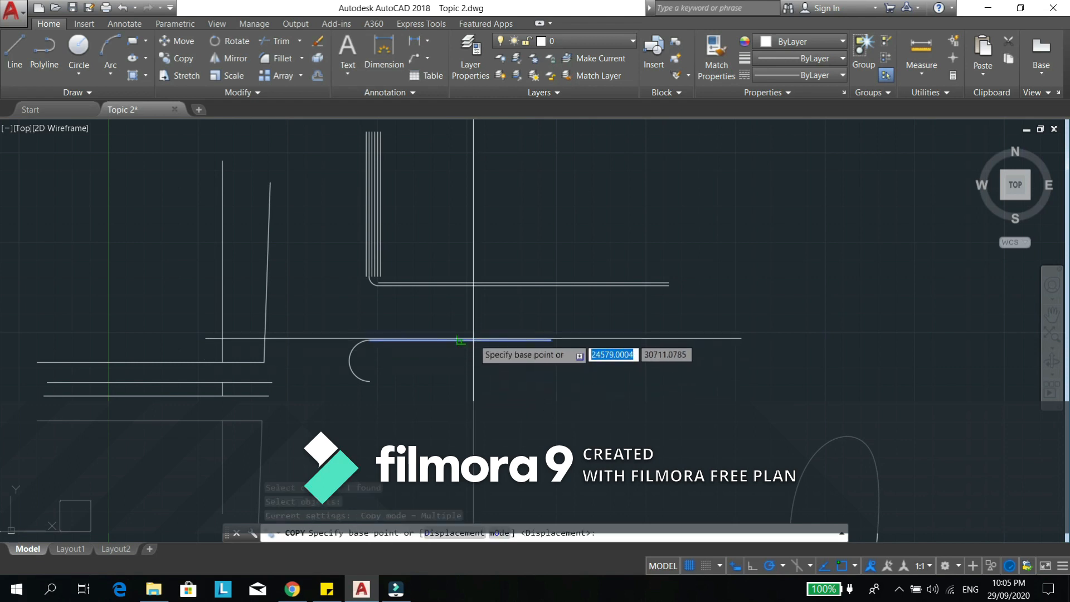
pyautogui.click(468, 339)
pyautogui.click(463, 377)
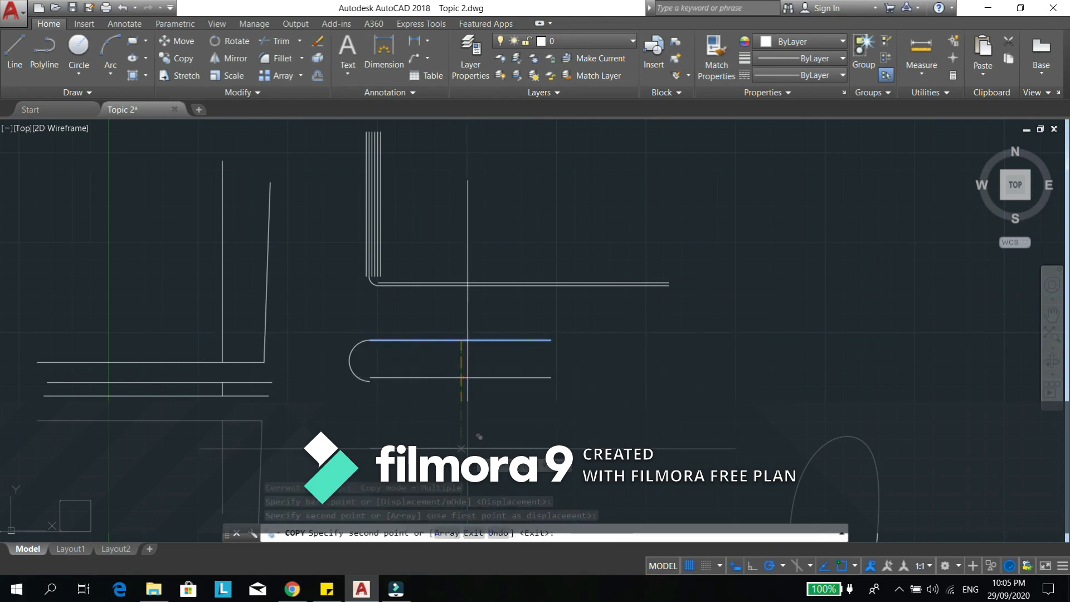
pyautogui.click(463, 439)
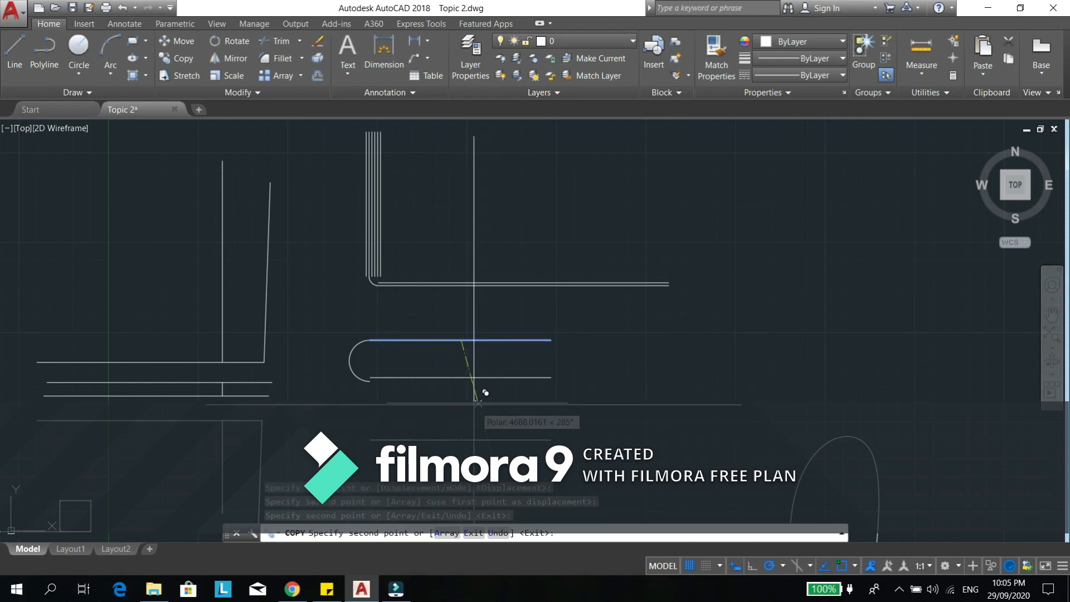
pyautogui.press('Escape')
# - Offset the rightmost vertical line to the right twice in succession at a distance of 150
pyautogui.scroll(5, 378, 246)
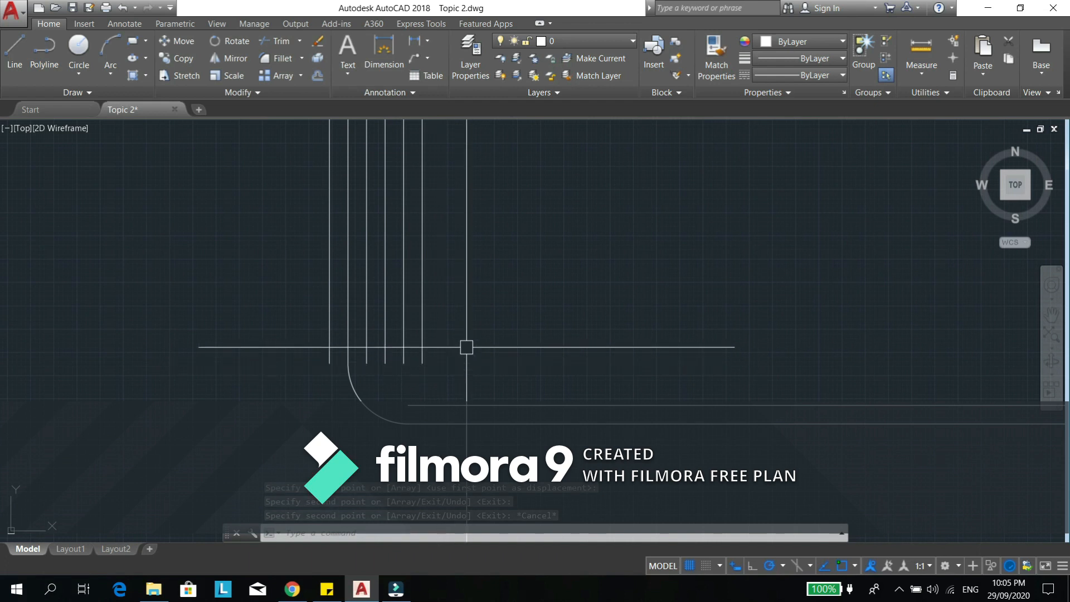
pyautogui.write('o')
pyautogui.press('Return')
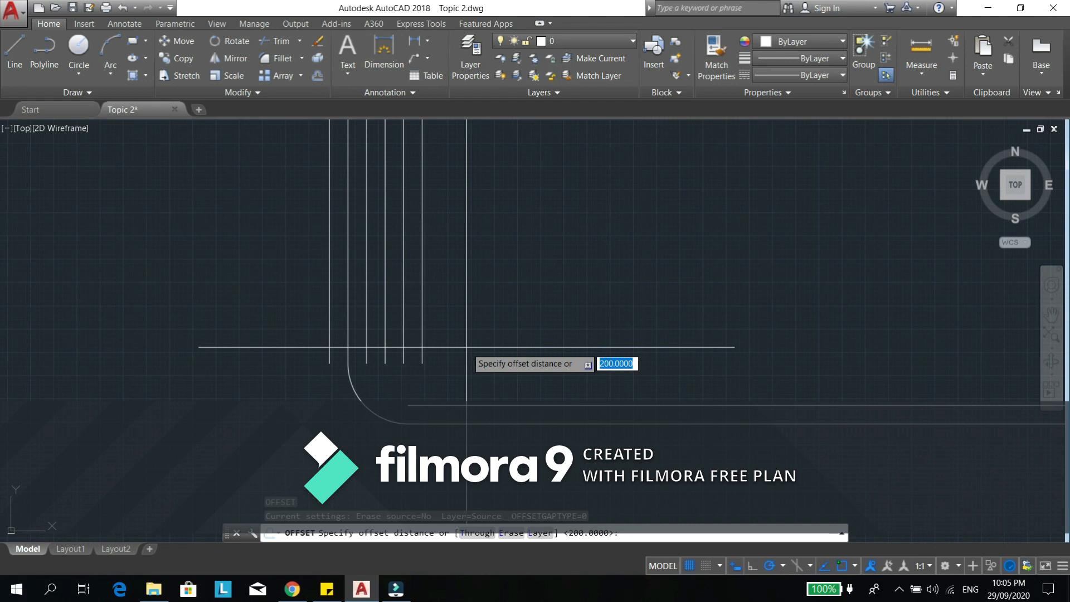
pyautogui.write('150')
pyautogui.press('Return')
pyautogui.click(417, 327)
pyautogui.click(457, 314)
pyautogui.click(441, 313)
pyautogui.click(468, 311)
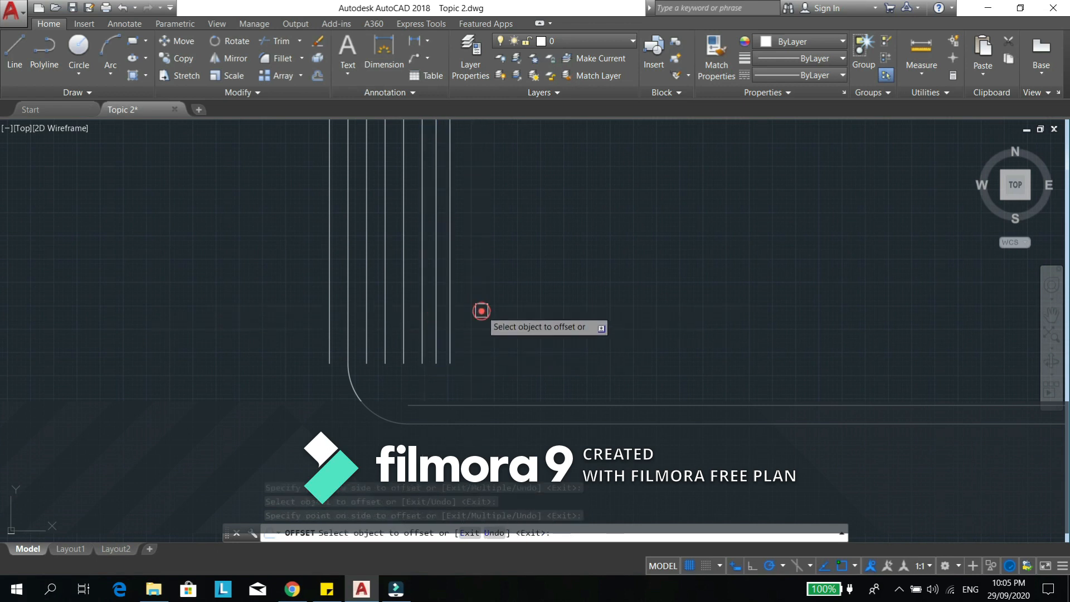
pyautogui.press('Escape')
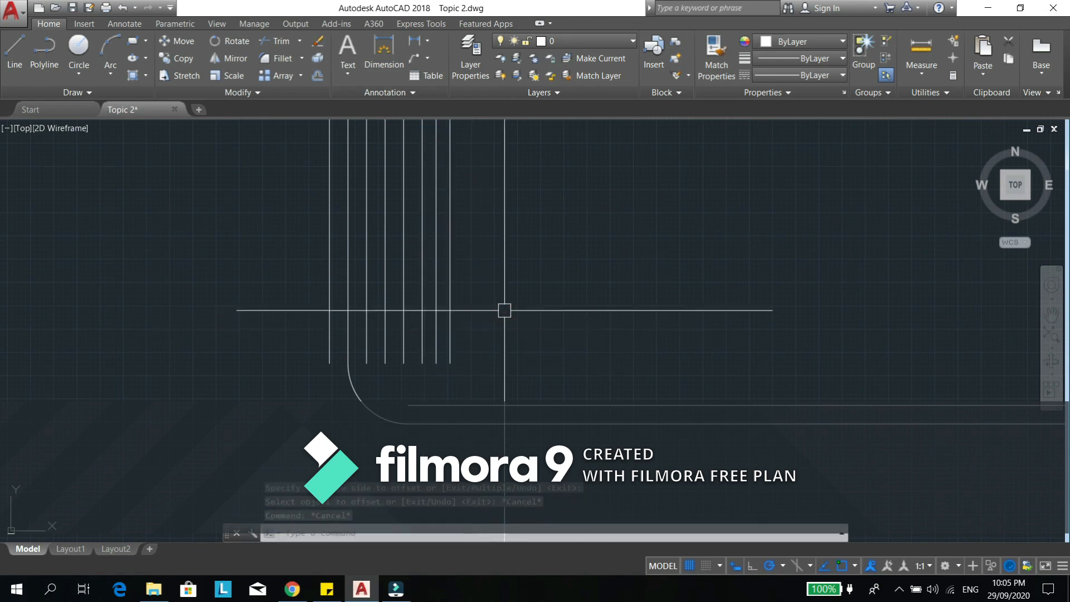
# - Copy the inner horizontal line above the filleted corner to a position a short distance above it
pyautogui.click(260, 90)
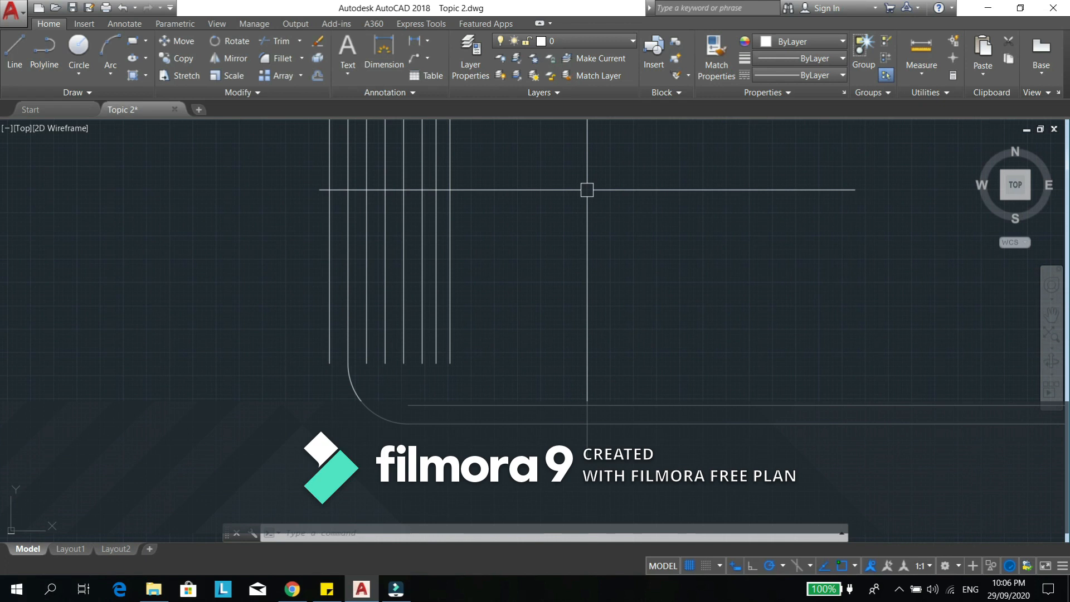
pyautogui.moveTo(628, 366); pyautogui.dragTo(586, 357, button='middle')
pyautogui.moveTo(637, 415); pyautogui.dragTo(616, 417, button='middle')
pyautogui.press('Return')
pyautogui.click(632, 400)
pyautogui.click(624, 321)
pyautogui.click(610, 399)
pyautogui.press('Return')
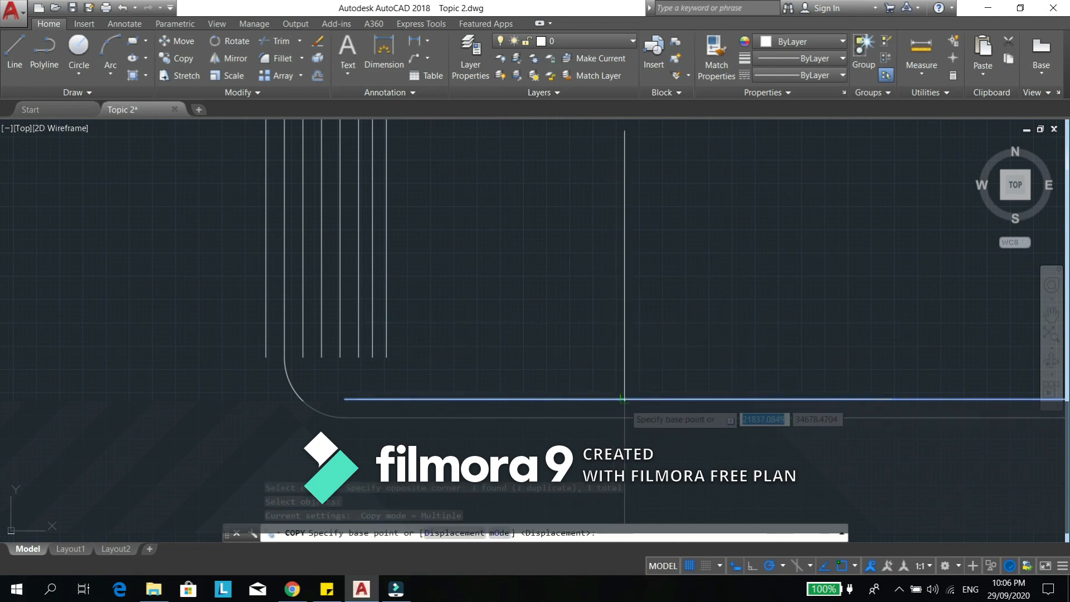
pyautogui.click(623, 399)
pyautogui.click(630, 343)
pyautogui.press('Escape')
pyautogui.press('Escape')
# - Move the copied horizontal line by its left endpoint down to just above the inner horizontal line
pyautogui.moveTo(629, 381); pyautogui.dragTo(611, 378, button='middle')
pyautogui.write('m')
pyautogui.press('Return')
pyautogui.click(611, 339)
pyautogui.press('Return')
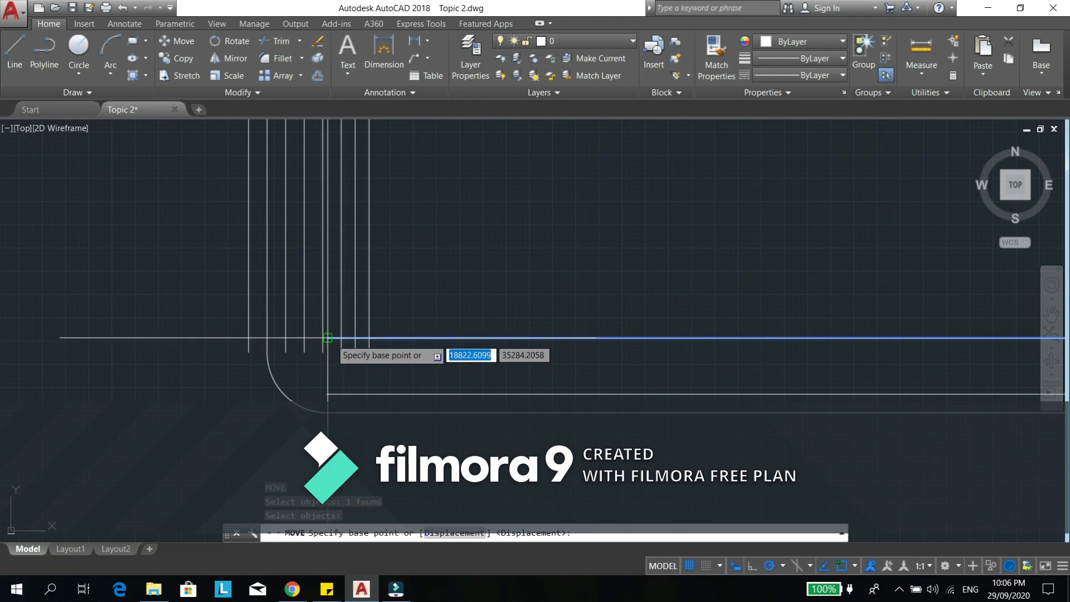
pyautogui.click(327, 338)
pyautogui.press('Escape')
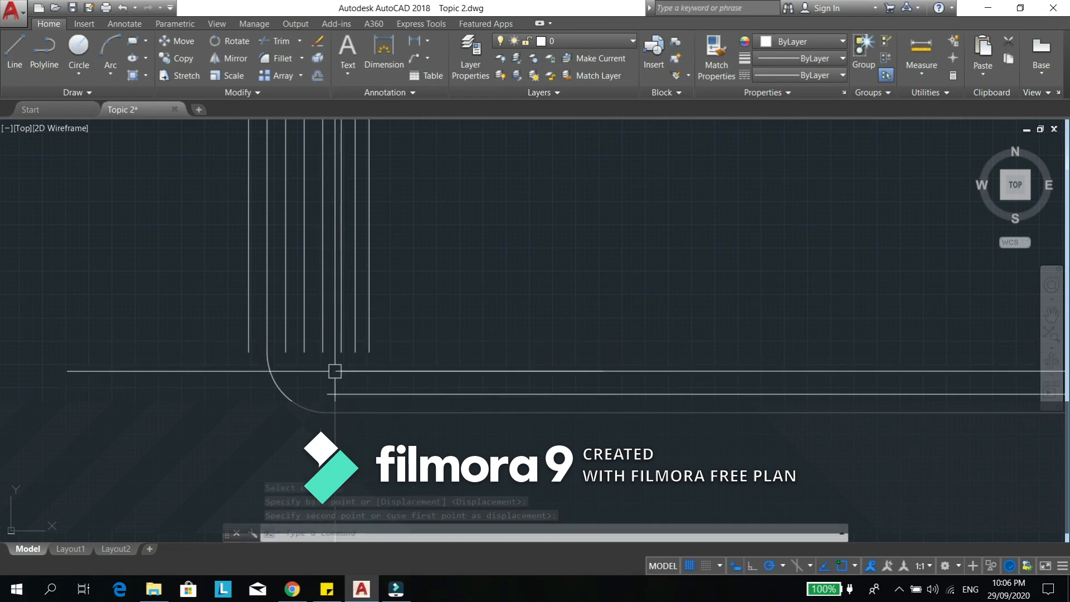
# - Change the color of the copied horizontal line to green
pyautogui.click(335, 370)
pyautogui.click(592, 281)
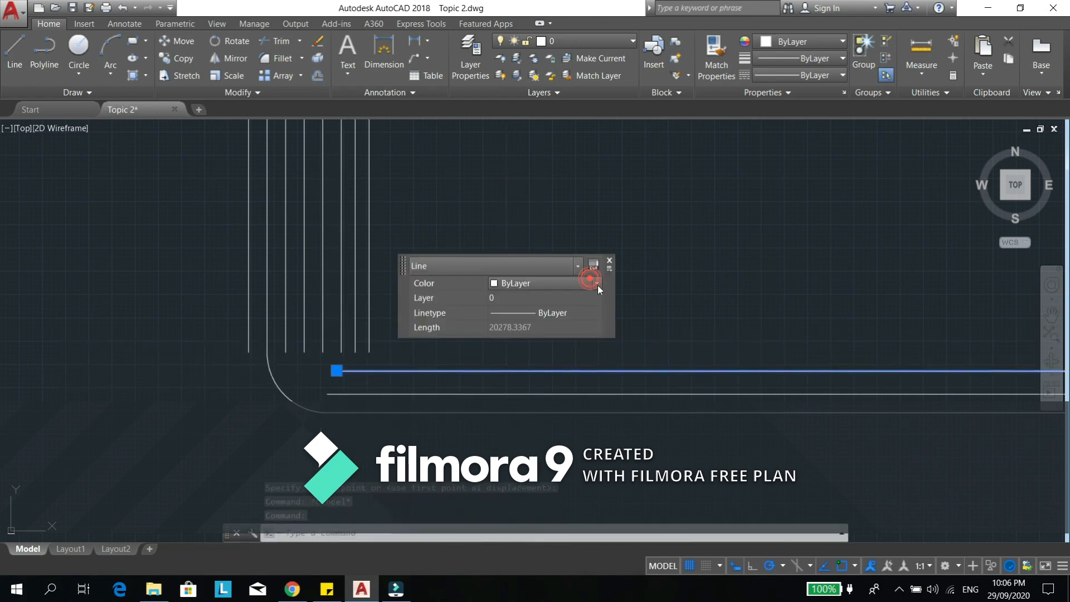
pyautogui.click(549, 339)
pyautogui.press('Escape')
pyautogui.moveTo(461, 361); pyautogui.dragTo(479, 358, button='middle')
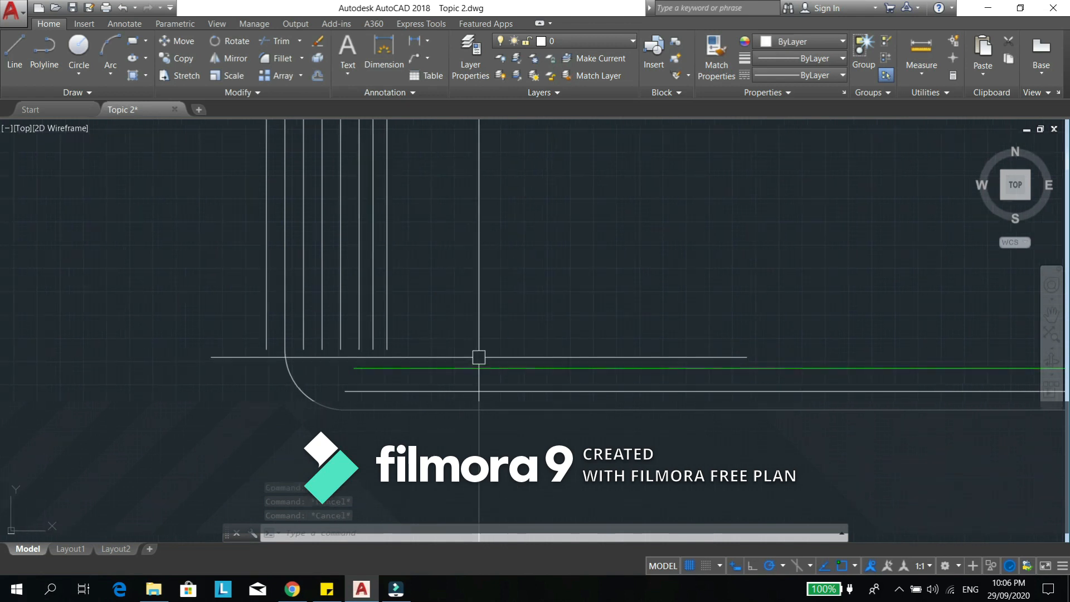
# - Move the green line by its left endpoint onto the left endpoint of the white inner horizontal line
pyautogui.write('m')
pyautogui.press('Return')
pyautogui.click(476, 364)
pyautogui.press('Return')
pyautogui.click(359, 368)
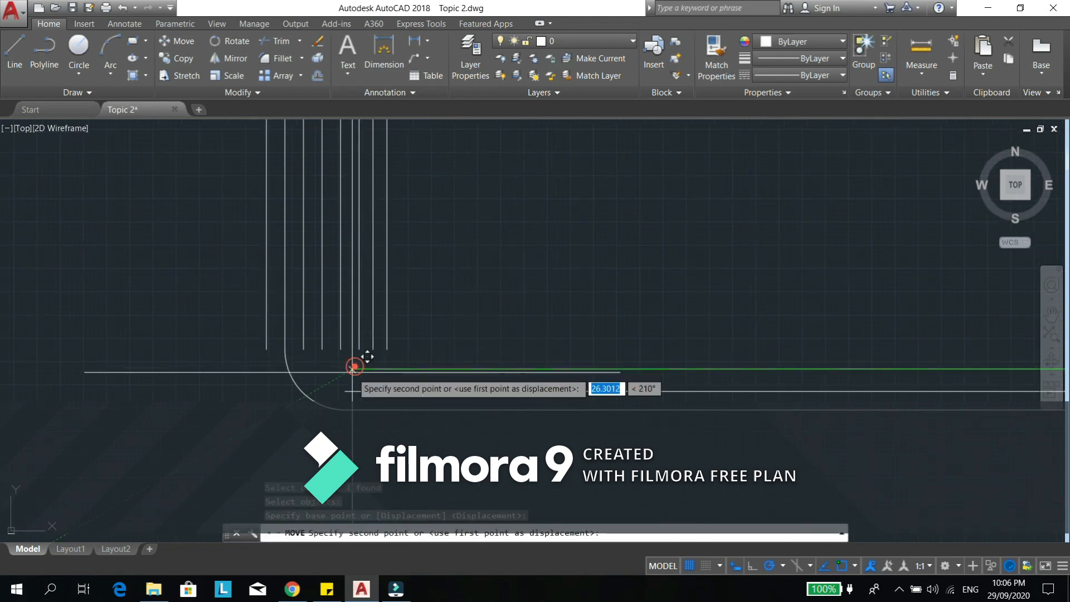
pyautogui.press('Escape')
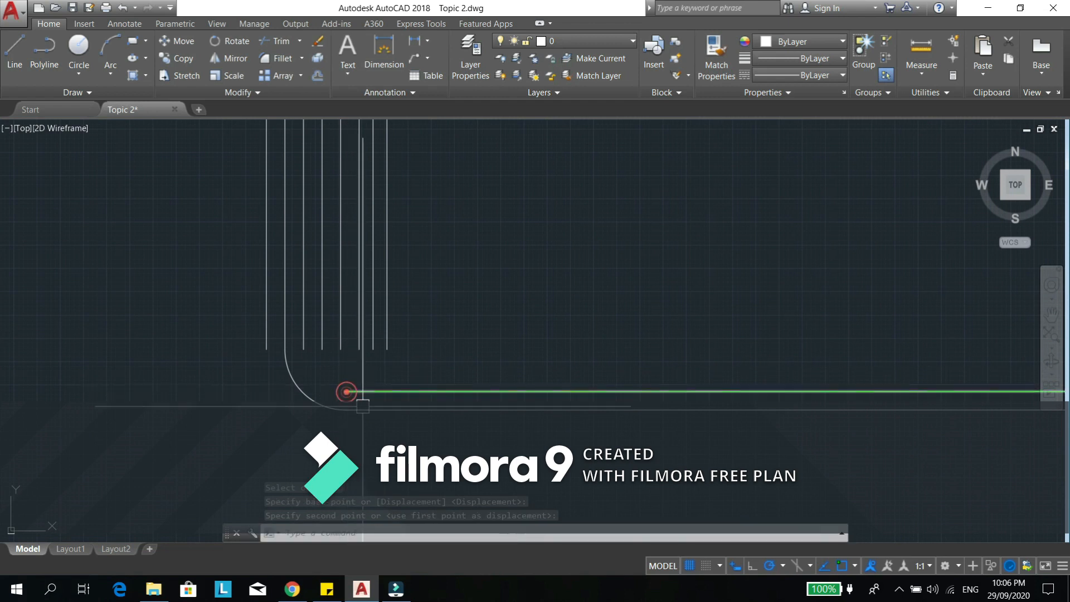
# - Select the white line from the two overlapping horizontal lines and examine the overlap, then clear the selection
pyautogui.moveTo(346, 390); pyautogui.dragTo(469, 390, button='middle')
pyautogui.click(566, 410)
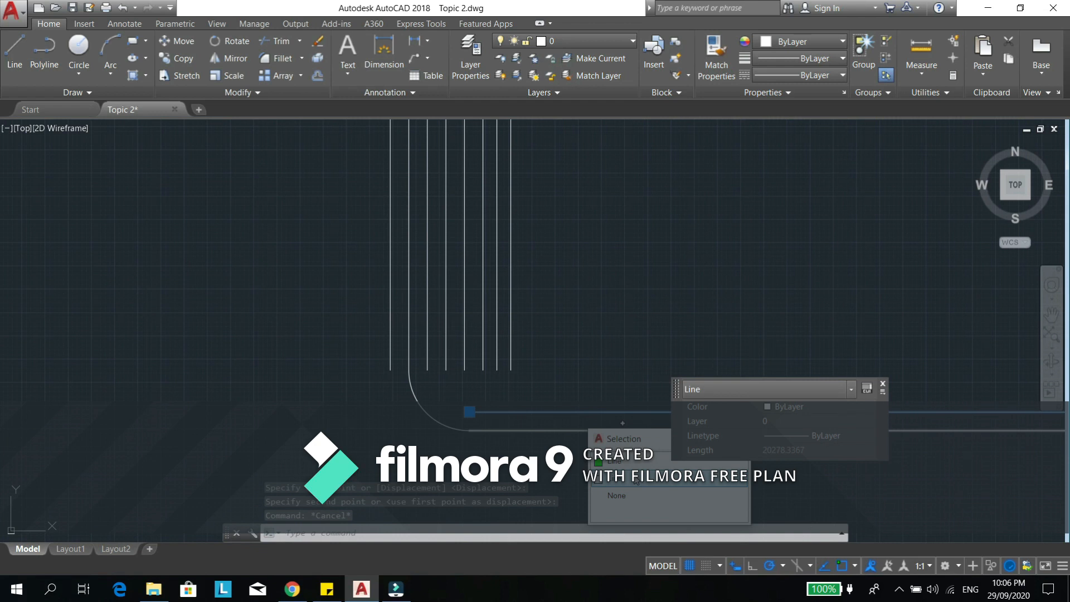
pyautogui.click(636, 482)
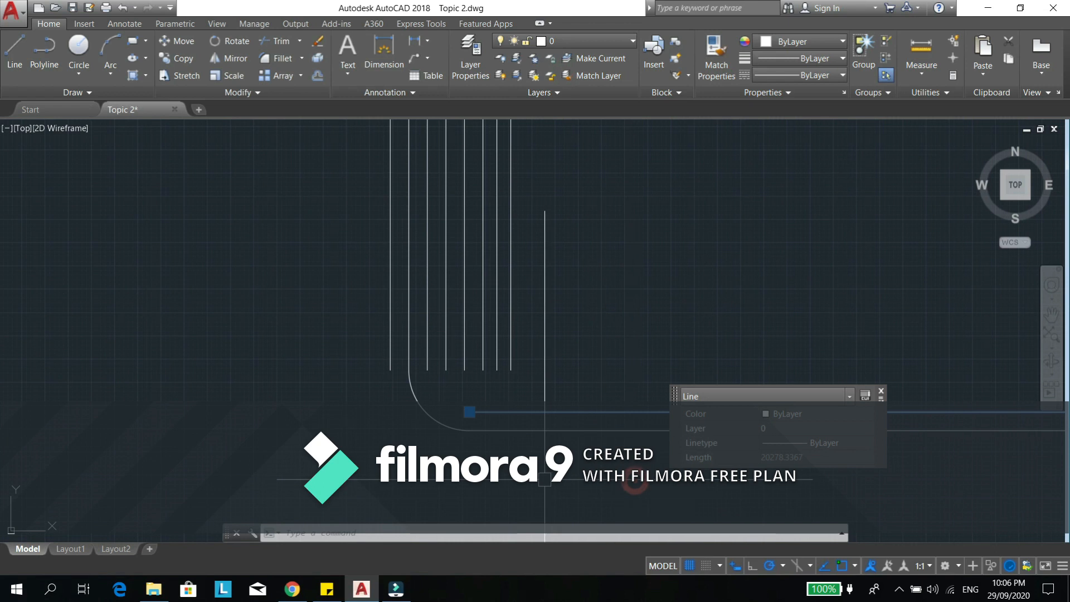
pyautogui.scroll(8, 485, 419)
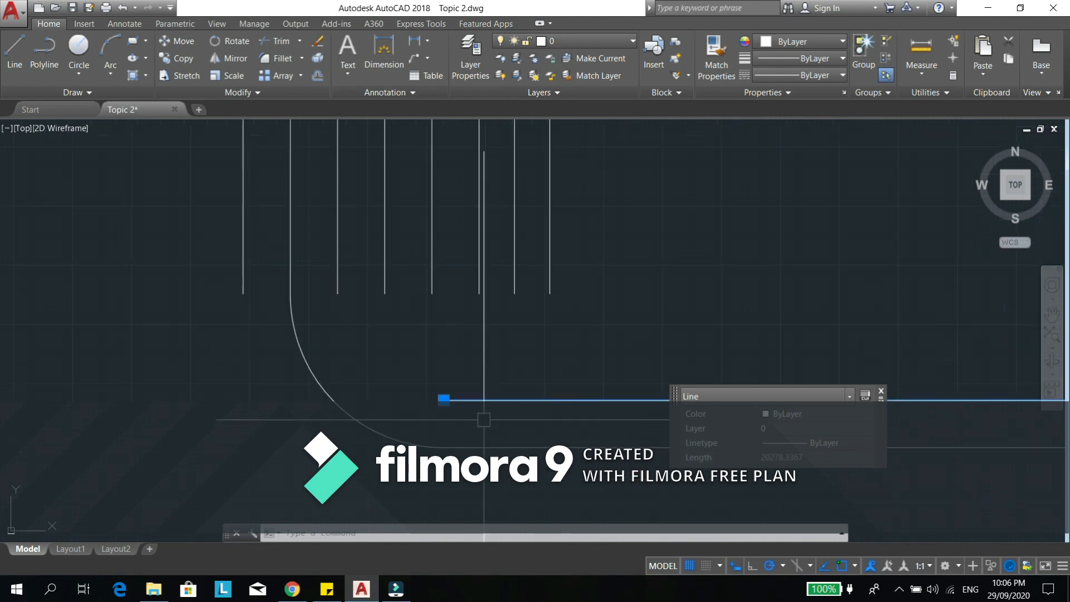
pyautogui.press('Escape')
pyautogui.press('Escape')
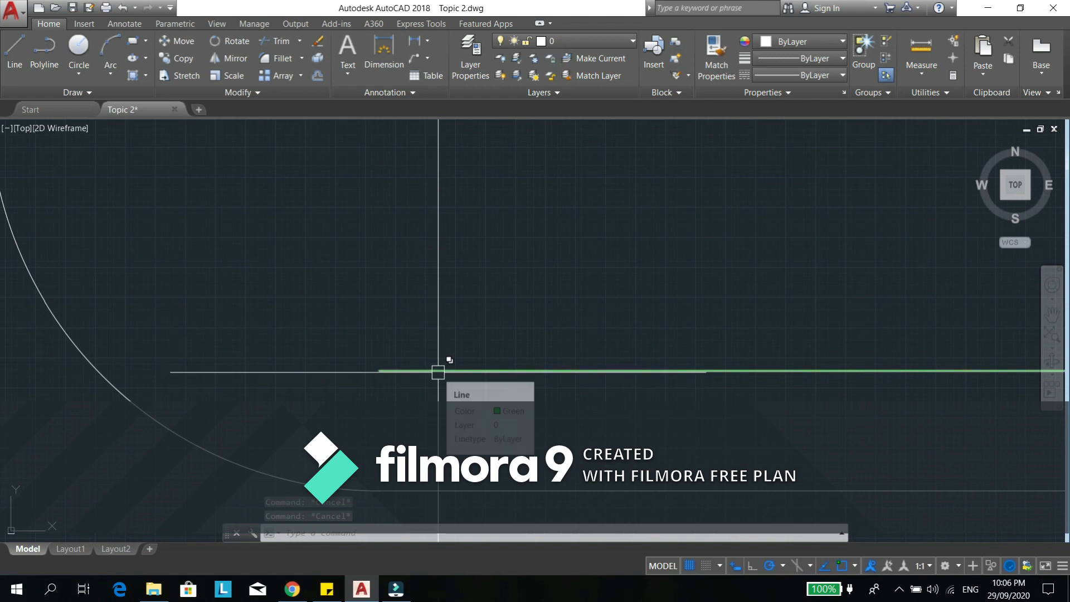
# - Look through the available draw order options, from Bring to Front to Send Hatches to Back
pyautogui.scroll(-2, 454, 368)
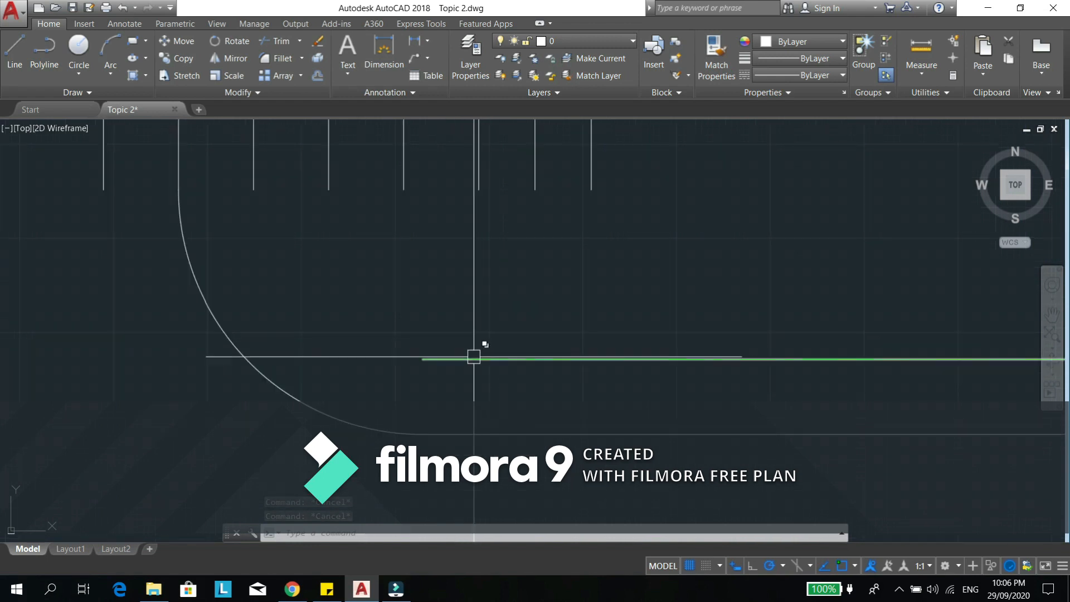
pyautogui.scroll(4, 480, 371)
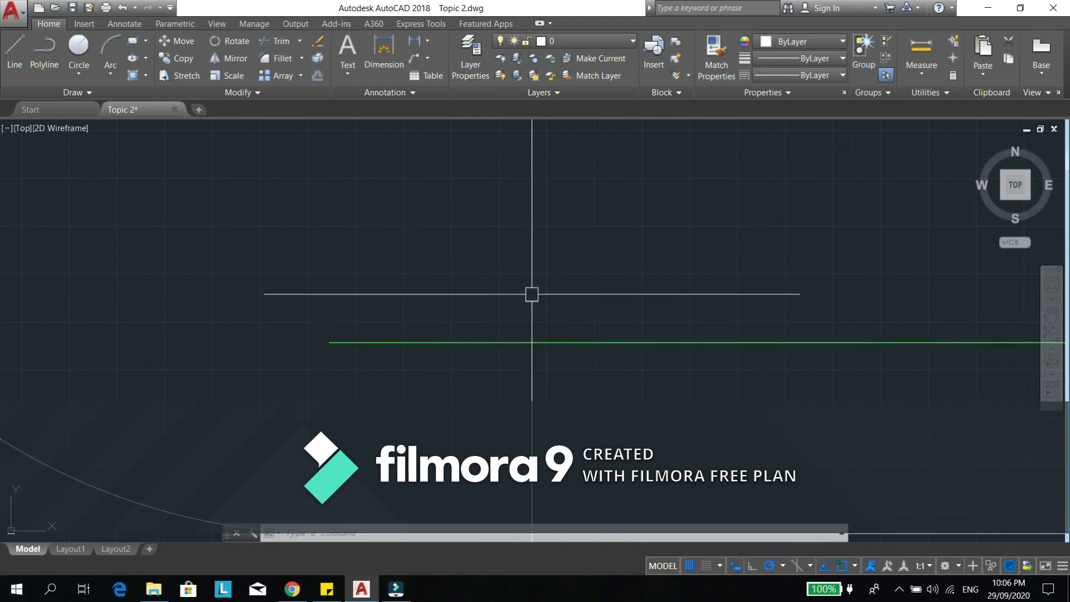
pyautogui.click(317, 96)
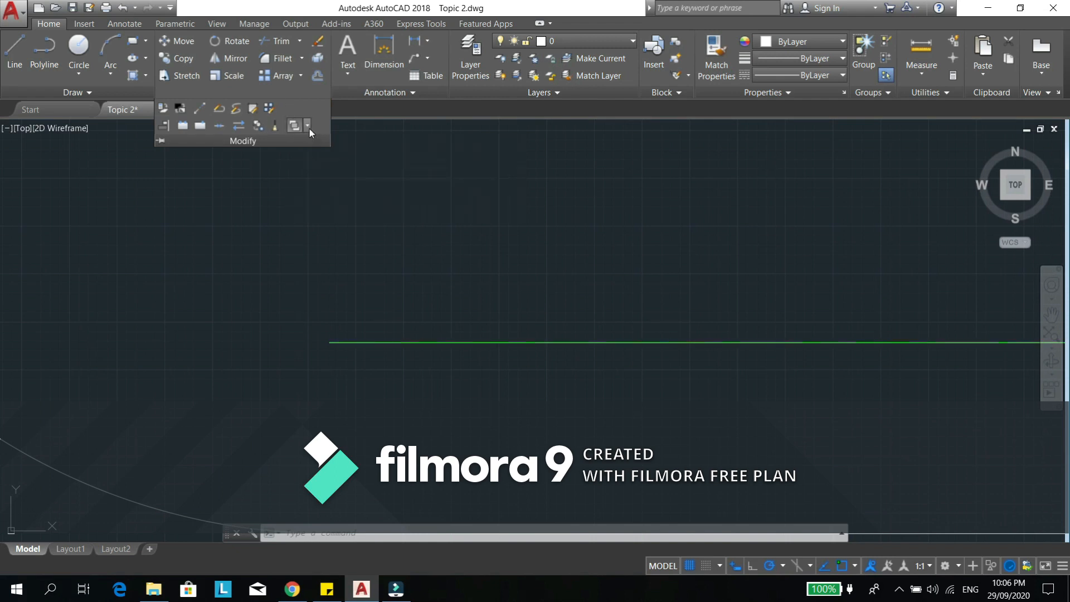
pyautogui.click(308, 125)
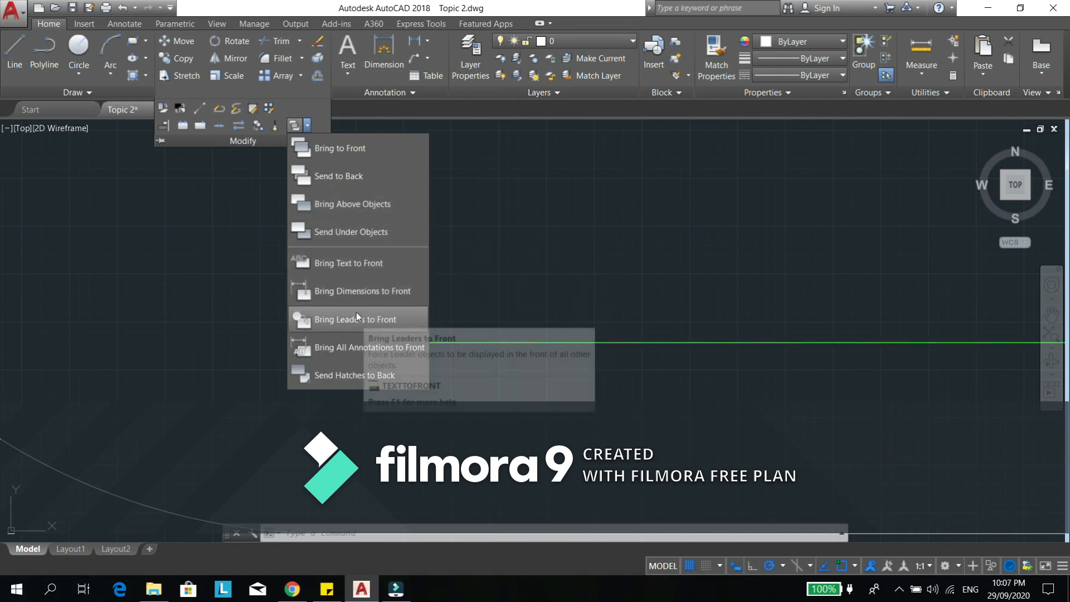
pyautogui.press('Escape')
pyautogui.press('Escape')
pyautogui.press('Escape')
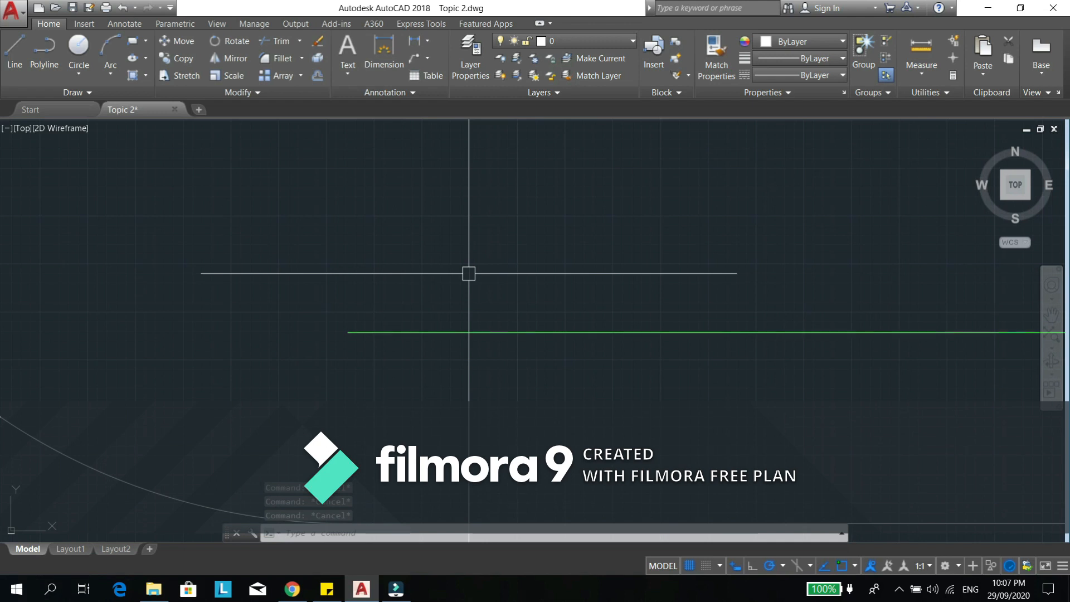
# - Bring the white line of the two overlapping horizontal lines to the front with the Draworder command
pyautogui.press('Return')
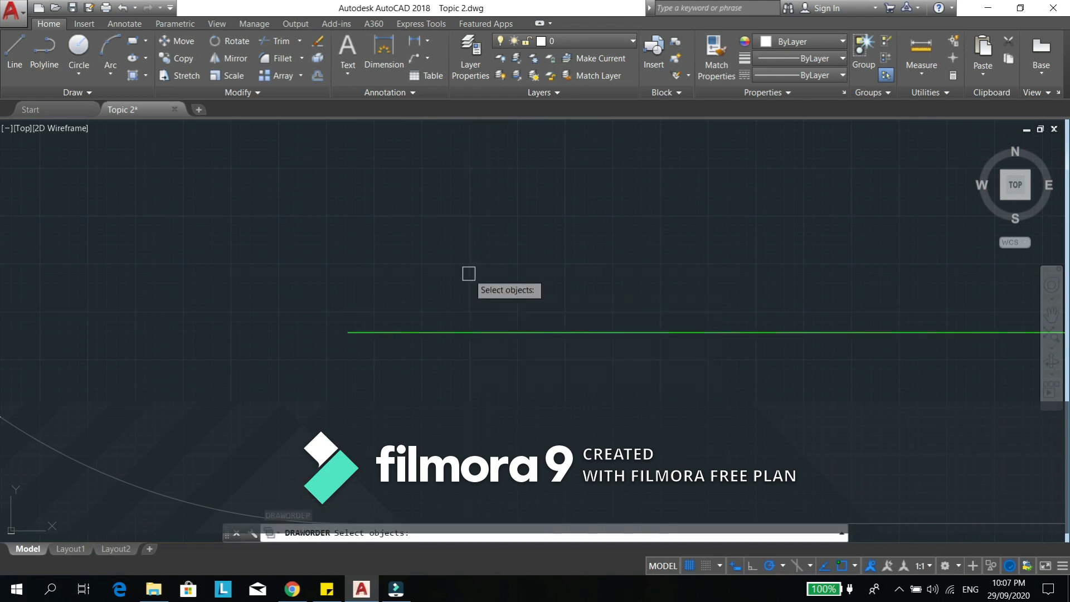
pyautogui.click(462, 332)
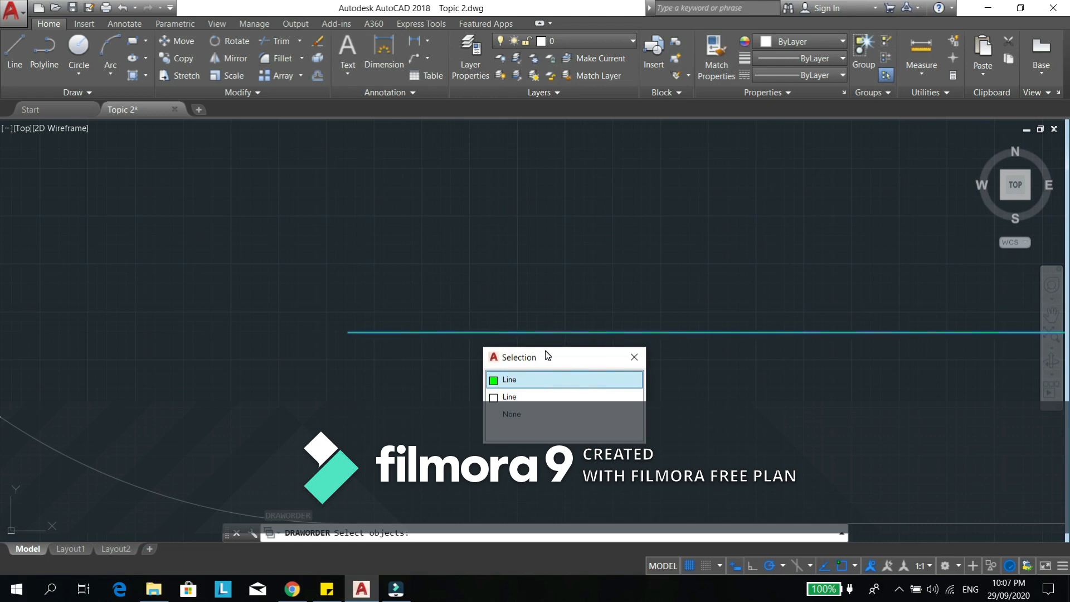
pyautogui.click(537, 396)
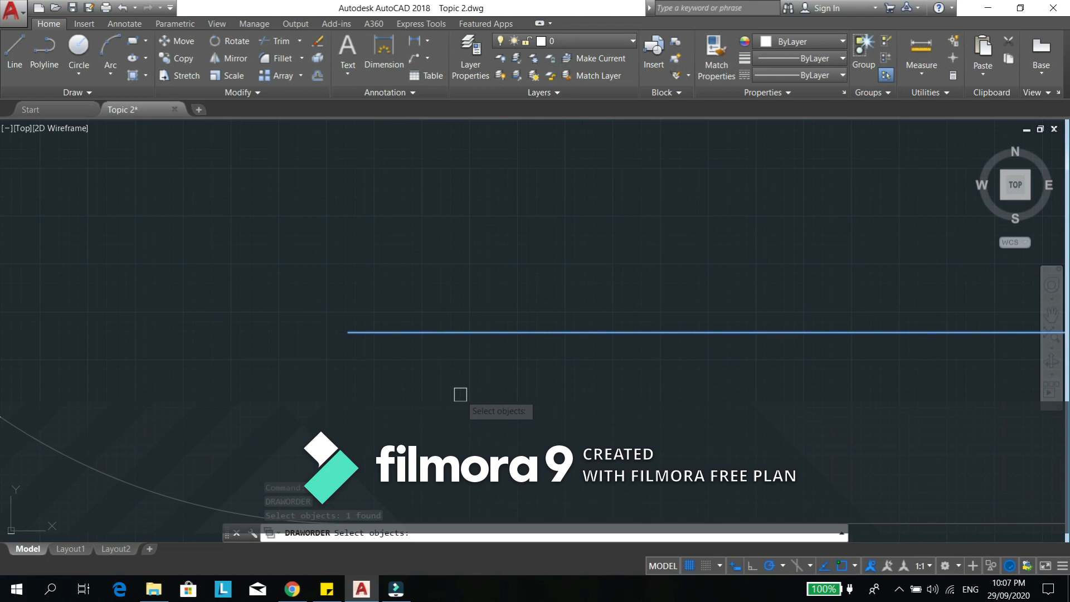
pyautogui.press('Return')
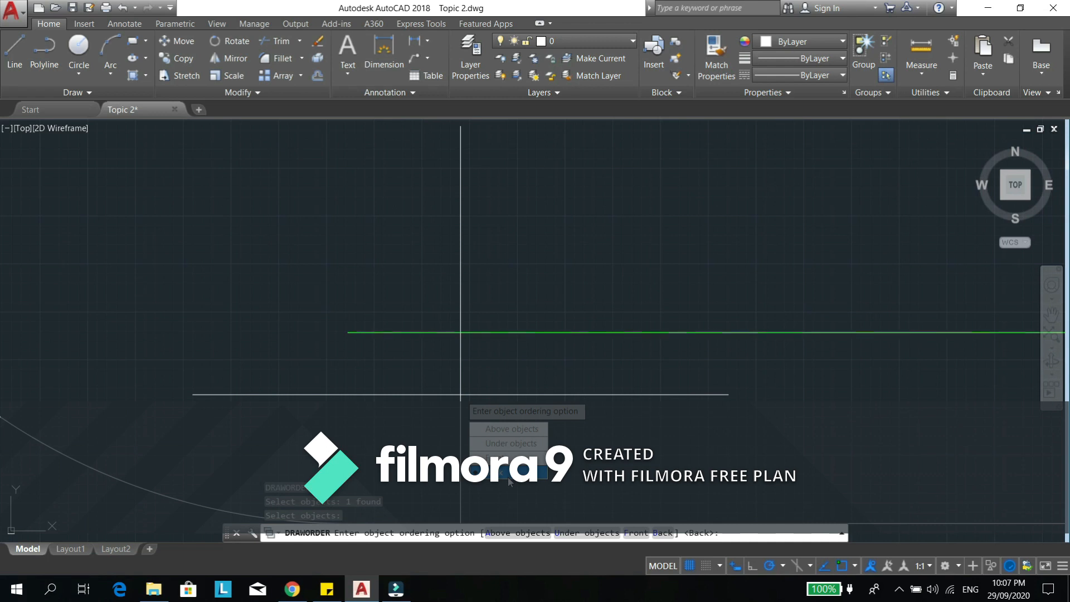
pyautogui.click(508, 457)
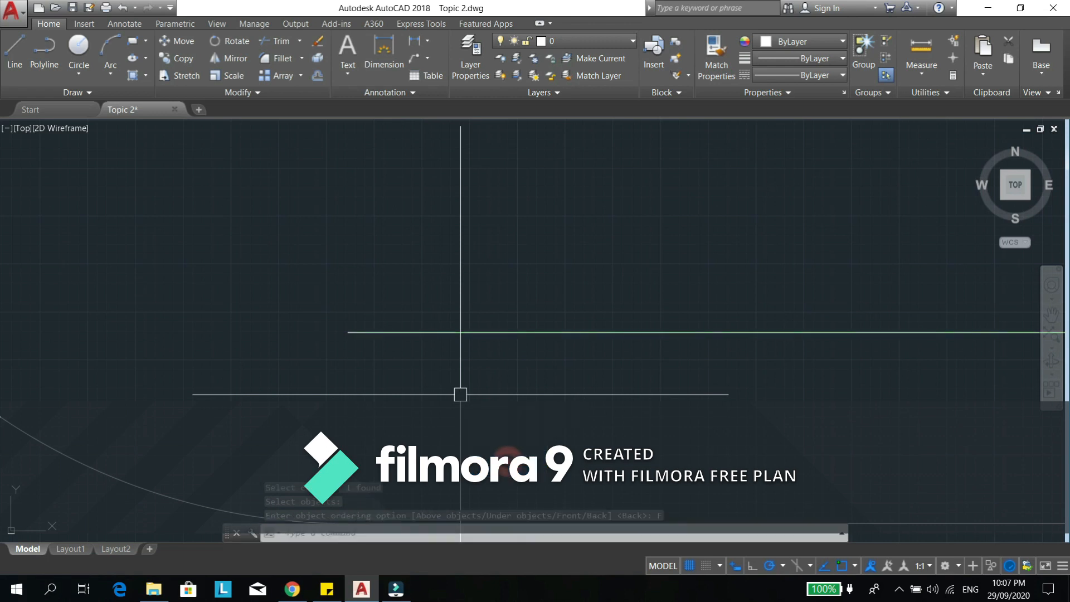
pyautogui.scroll(5, 346, 330)
pyautogui.moveTo(349, 352)
pyautogui.mouseDown(button='middle')
pyautogui.moveTo(363, 380)
pyautogui.moveTo(375, 368)
pyautogui.mouseUp(button='middle')
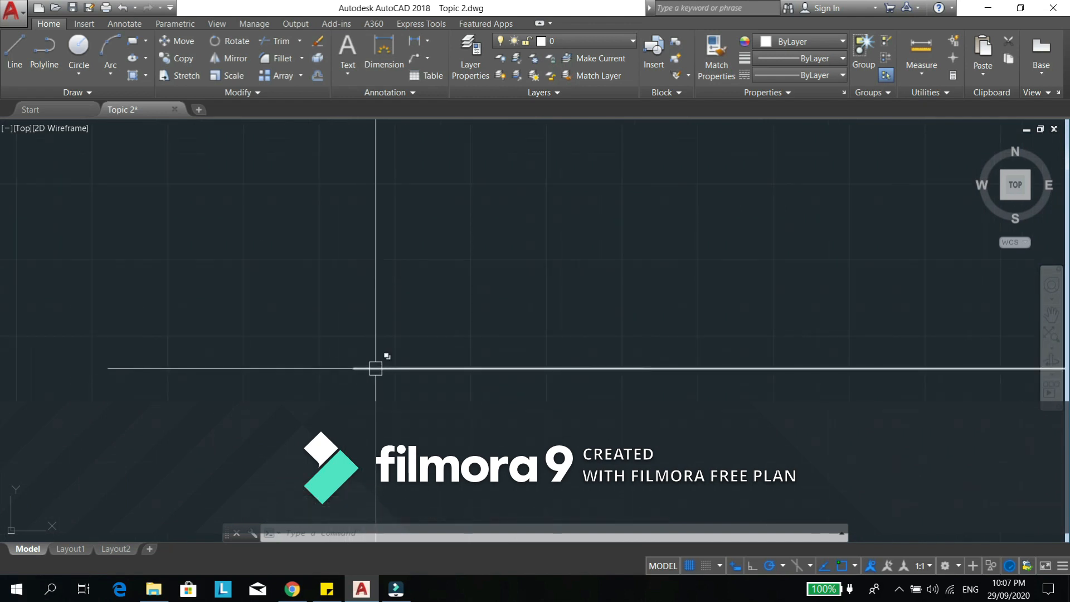
# - Draw a tall rectangle crossing the overlapping horizontal lines, to the right of the row of vertical lines
pyautogui.scroll(-2, 429, 338)
pyautogui.moveTo(549, 241)
pyautogui.mouseDown(button='middle')
pyautogui.moveTo(499, 398)
pyautogui.moveTo(523, 396)
pyautogui.moveTo(501, 400)
pyautogui.mouseUp(button='middle')
pyautogui.scroll(-4, 453, 349)
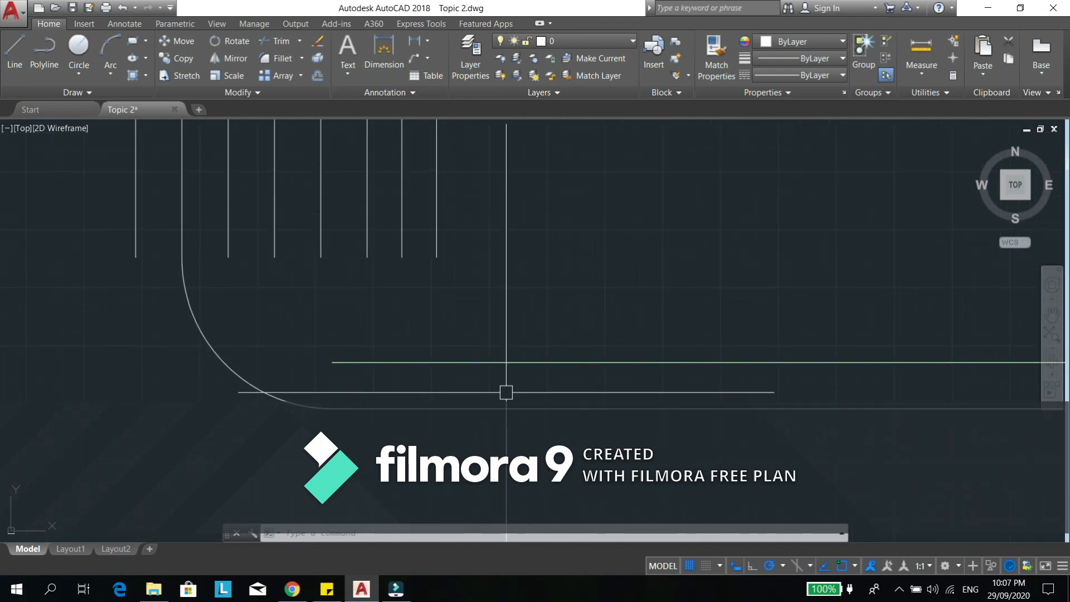
pyautogui.write('ec')
pyautogui.press('Return')
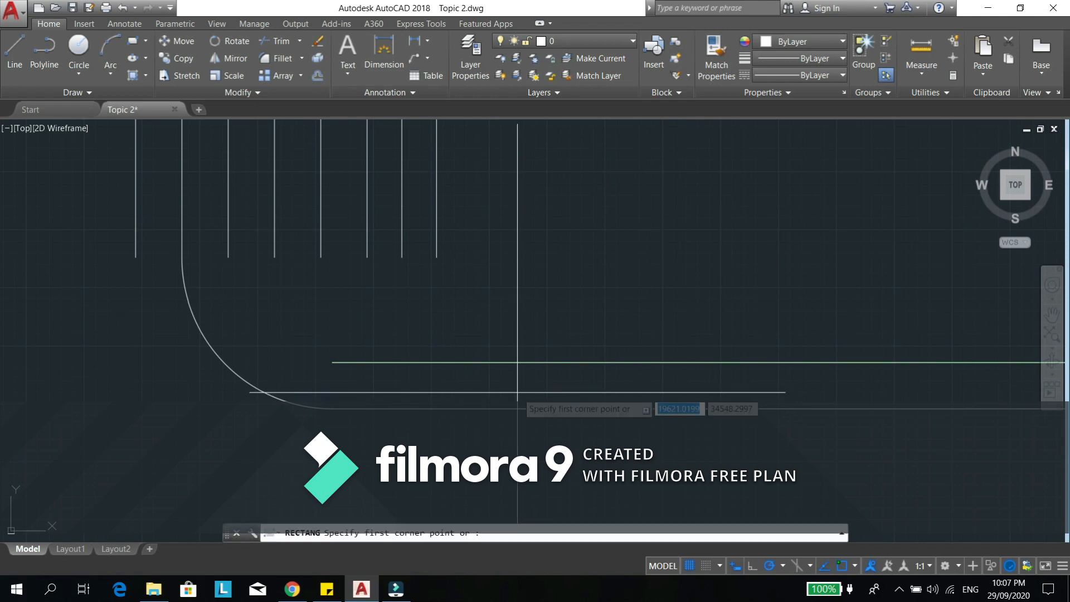
pyautogui.click(530, 229)
pyautogui.click(674, 462)
pyautogui.scroll(4, 543, 373)
pyautogui.write('tr')
pyautogui.press('Return')
pyautogui.scroll(-2, 548, 371)
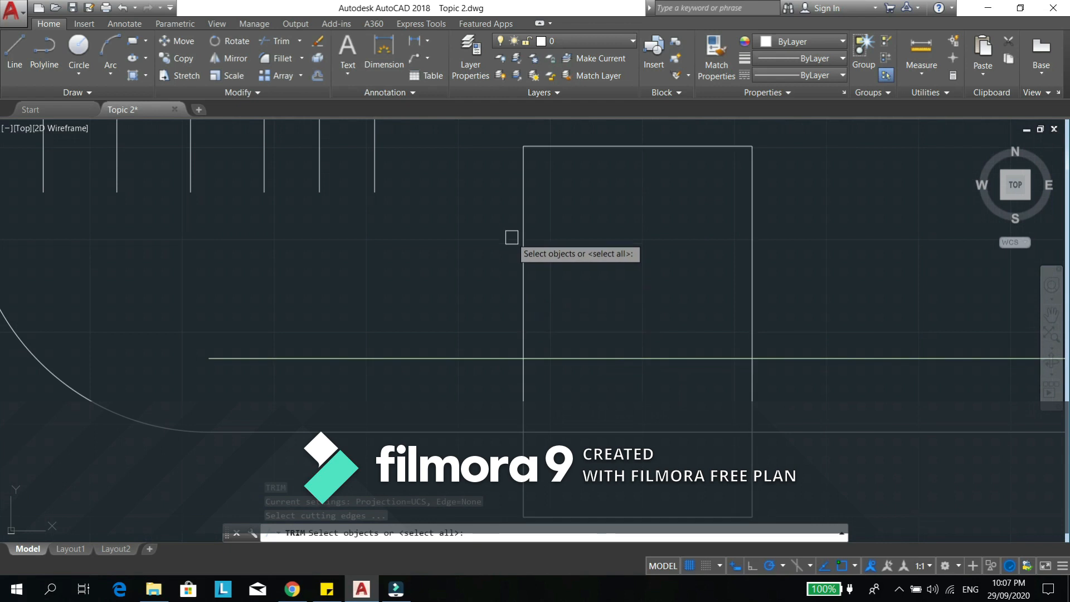
pyautogui.press('Escape')
# - Draw a smaller rectangle overlapping the tall rectangle's left edge and crossing the horizontal lines
pyautogui.write('rec')
pyautogui.press('Return')
pyautogui.click(479, 237)
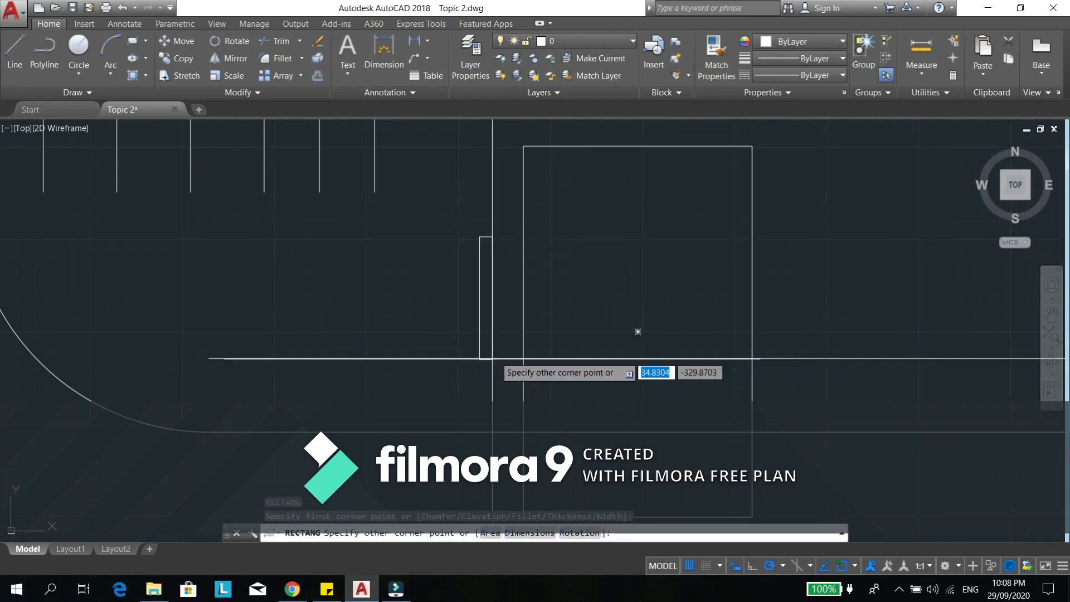
pyautogui.click(563, 383)
pyautogui.press('Escape')
pyautogui.press('Escape')
pyautogui.press('Escape')
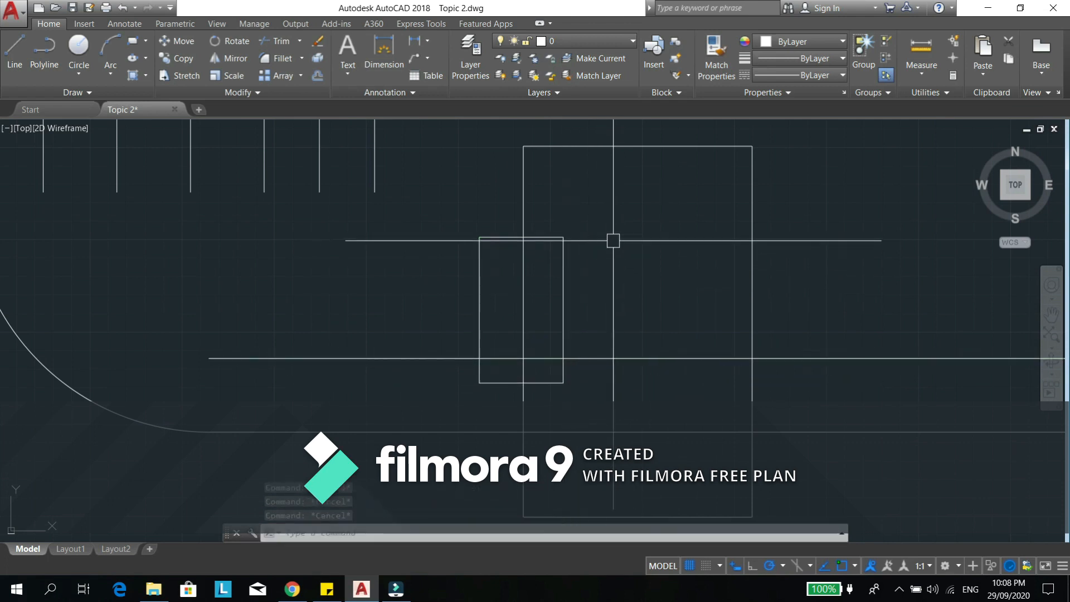
# - Offset the small rectangle outward once, keeping the default offset distance
pyautogui.scroll(2, 518, 198)
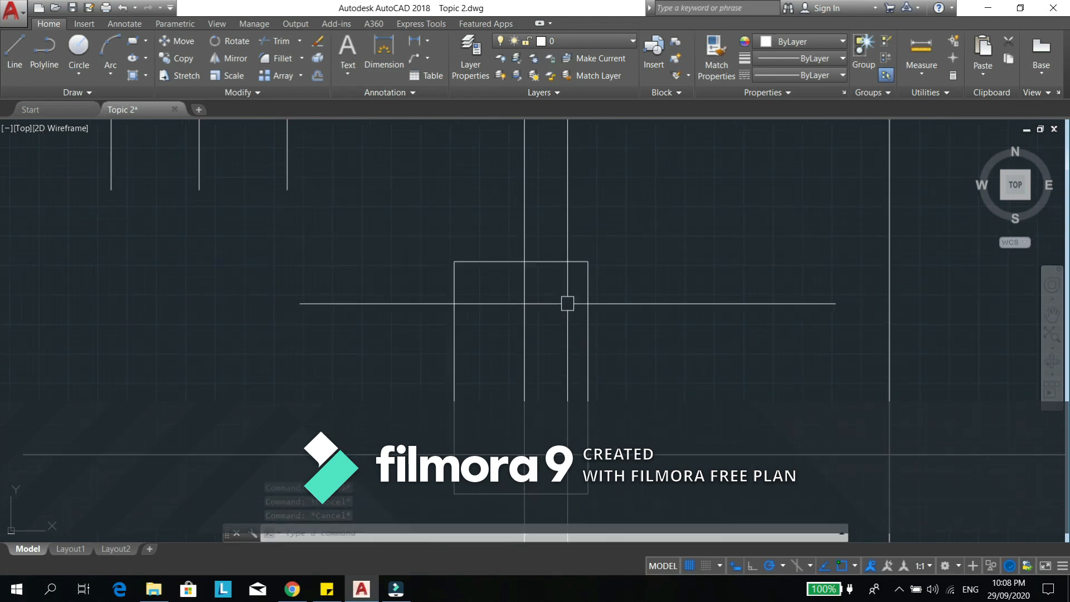
pyautogui.moveTo(561, 301); pyautogui.dragTo(553, 299, button='middle')
pyautogui.write('o')
pyautogui.press('Return')
pyautogui.press('Return')
pyautogui.click(559, 257)
pyautogui.click(578, 225)
pyautogui.press('Escape')
pyautogui.press('Escape')
pyautogui.press('Escape')
pyautogui.scroll(-2, 567, 239)
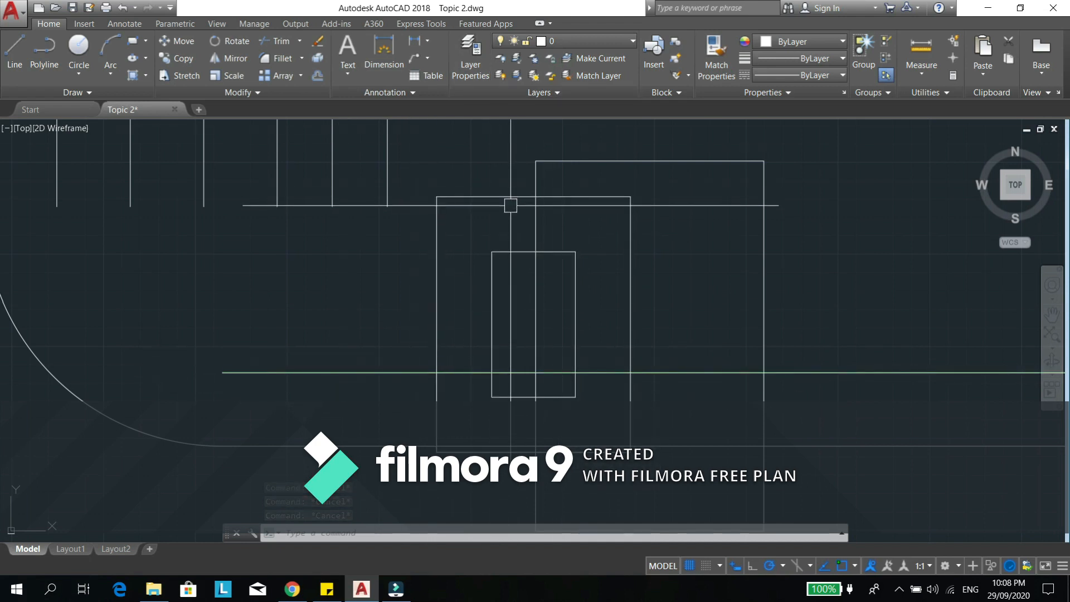
# - Place the green horizontal line above the three rectangles using Draworder's Above objects option
pyautogui.write('d')
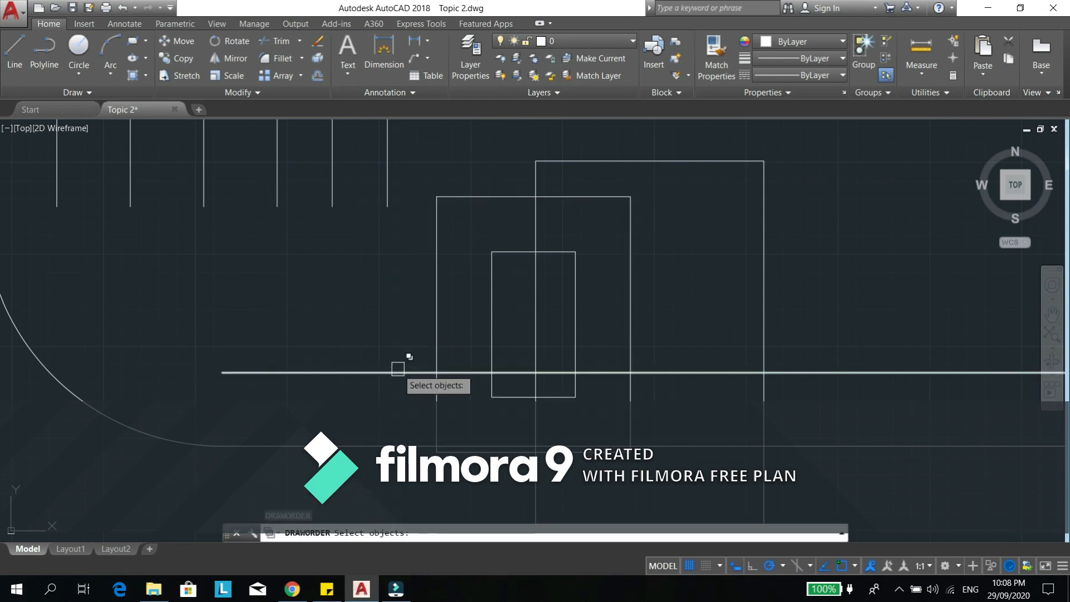
pyautogui.click(399, 368)
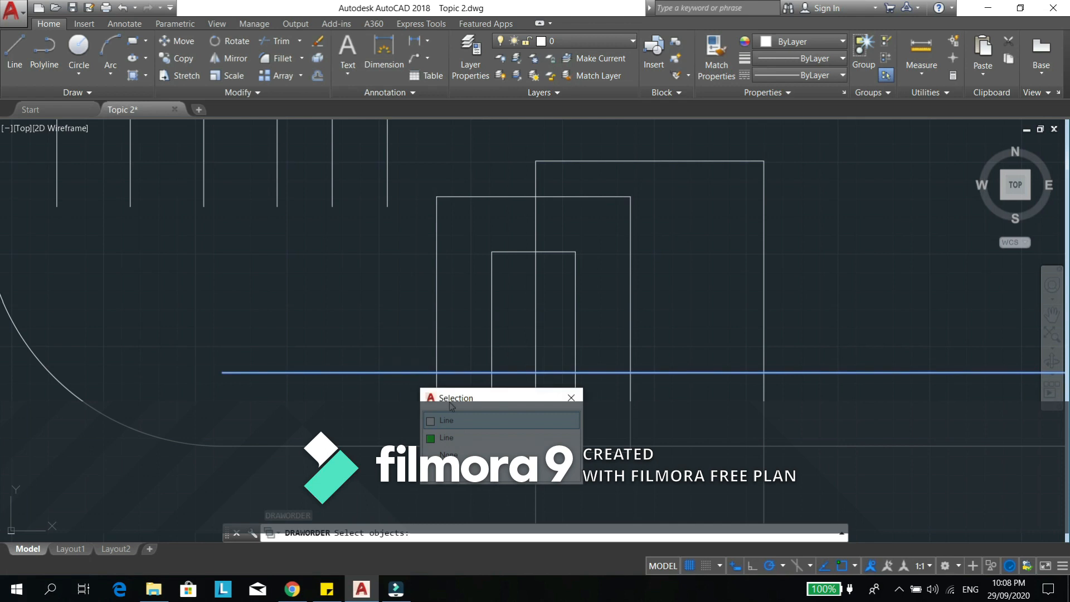
pyautogui.click(451, 440)
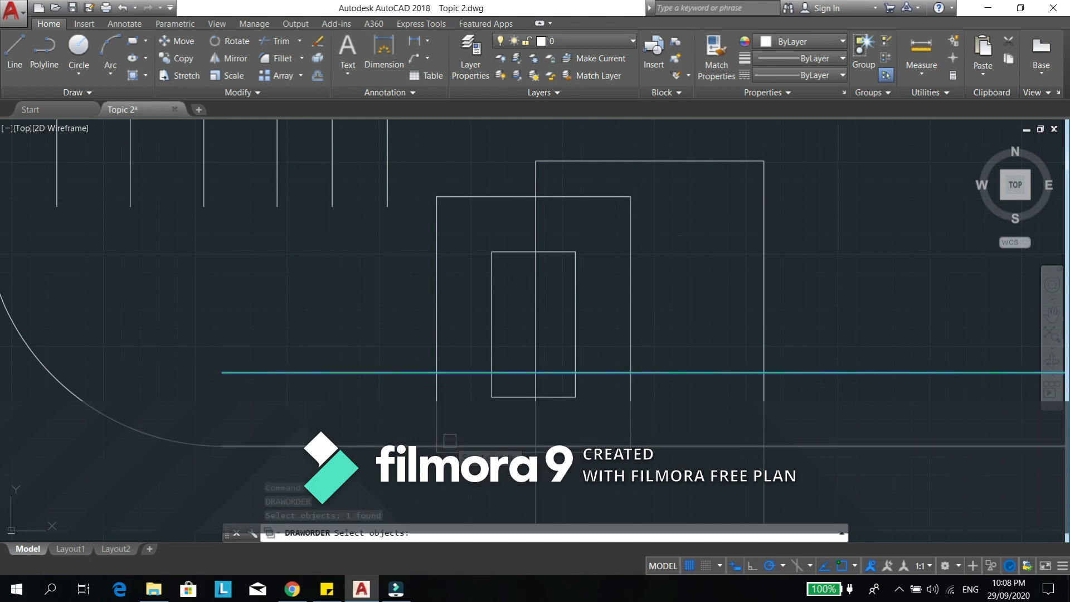
pyautogui.press('Return')
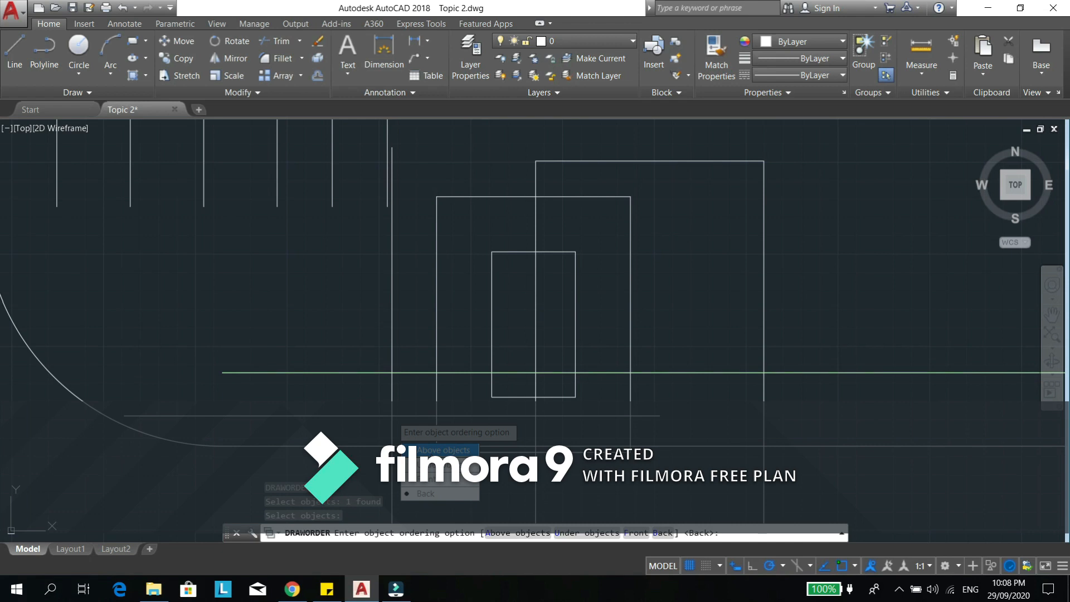
pyautogui.click(436, 451)
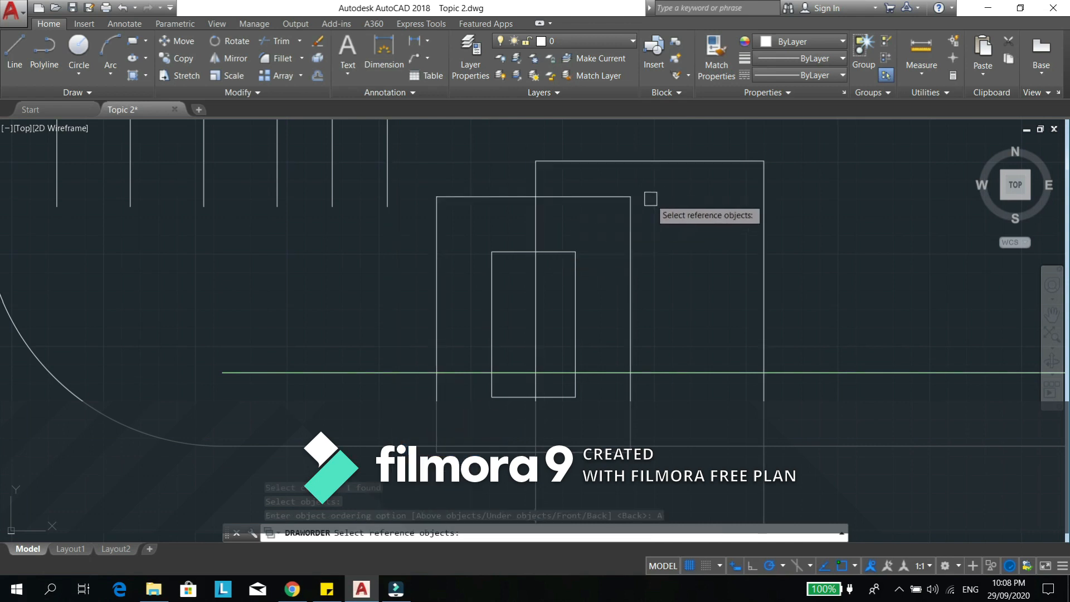
pyautogui.click(724, 141)
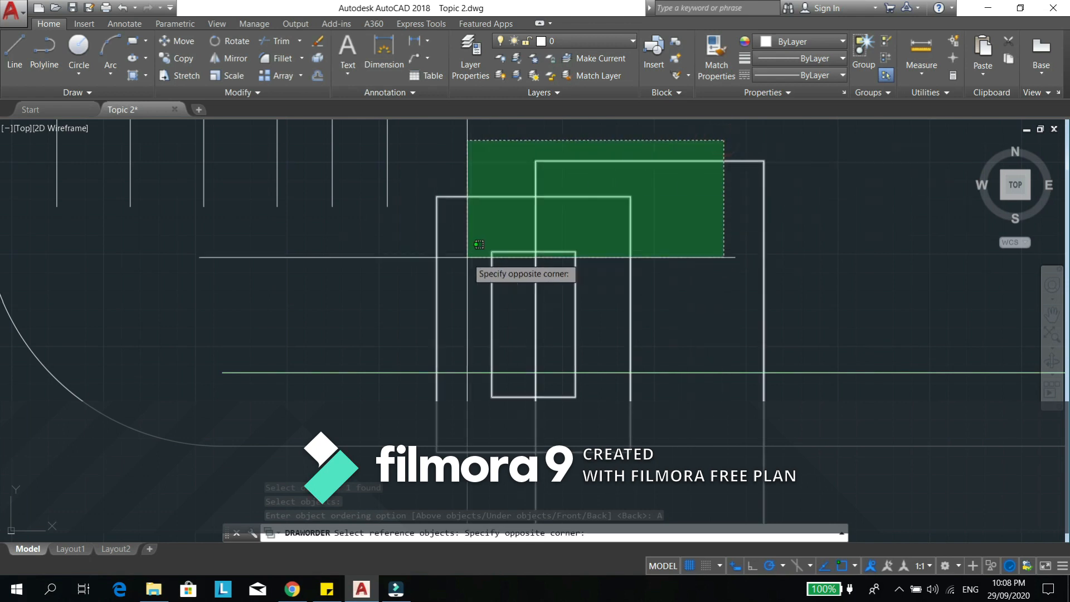
pyautogui.click(421, 317)
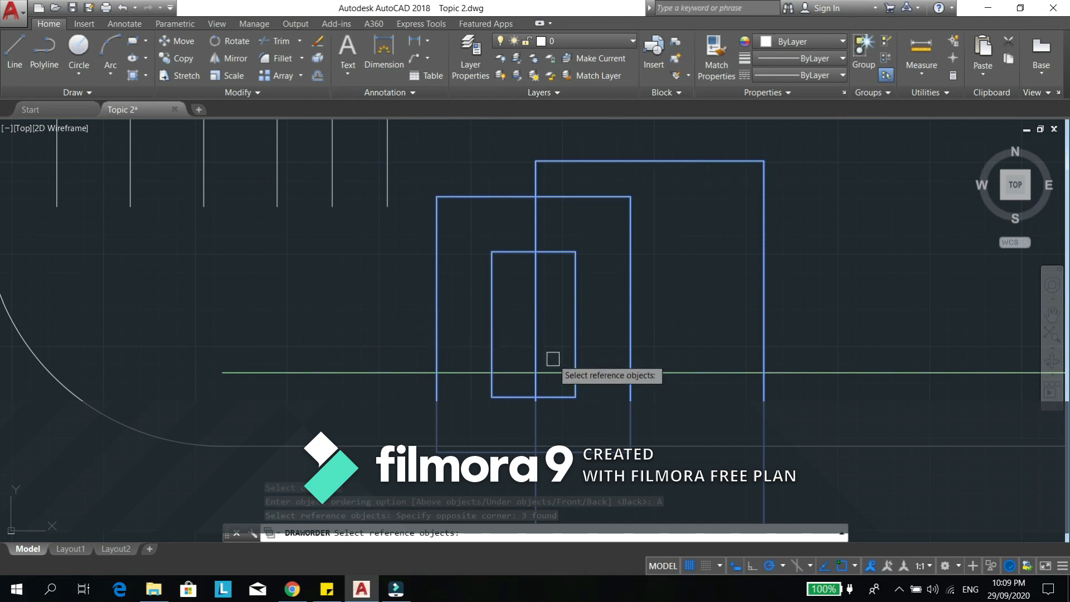
pyautogui.press('Return')
pyautogui.scroll(4, 433, 384)
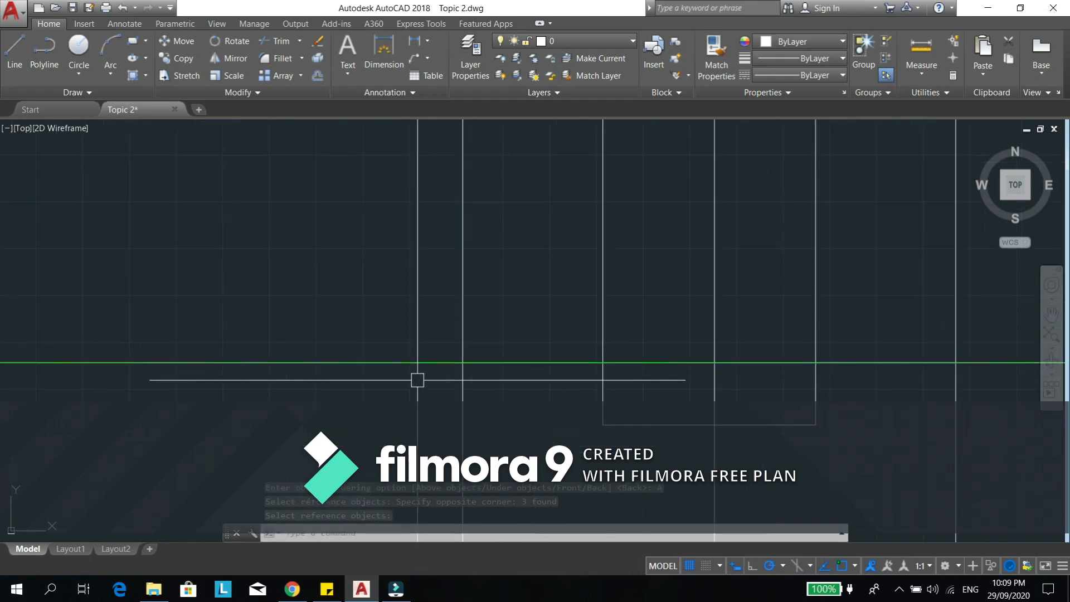
pyautogui.scroll(-3, 542, 362)
pyautogui.scroll(-2, 611, 349)
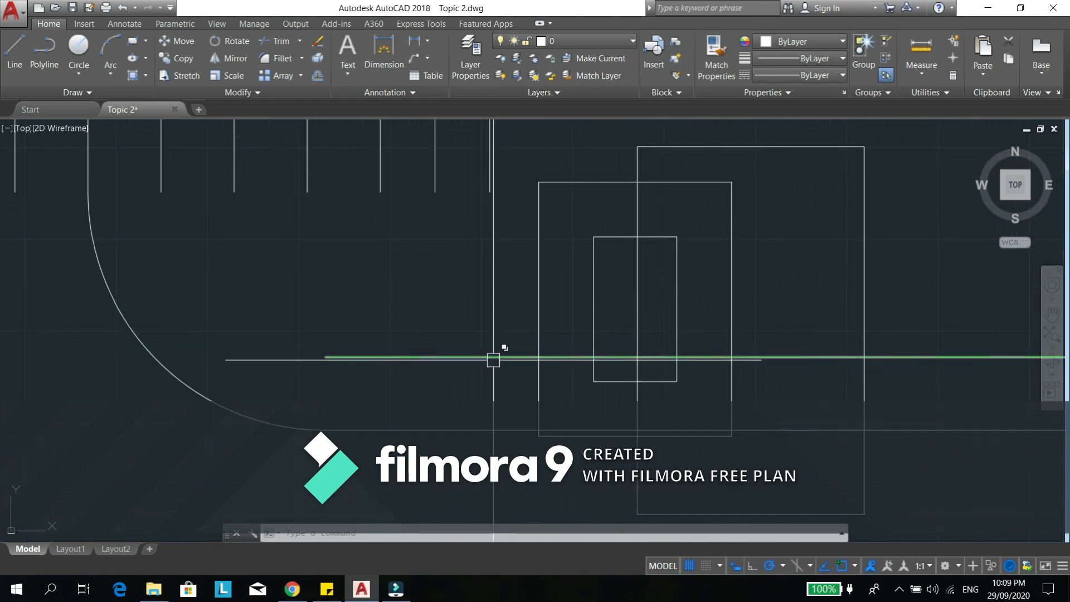
# - Place the green horizontal line under the three rectangles using Draworder's Under objects option, and inspect the crossings
pyautogui.click(514, 356)
pyautogui.press('Escape')
pyautogui.press('Escape')
pyautogui.write('DR')
pyautogui.press('Return')
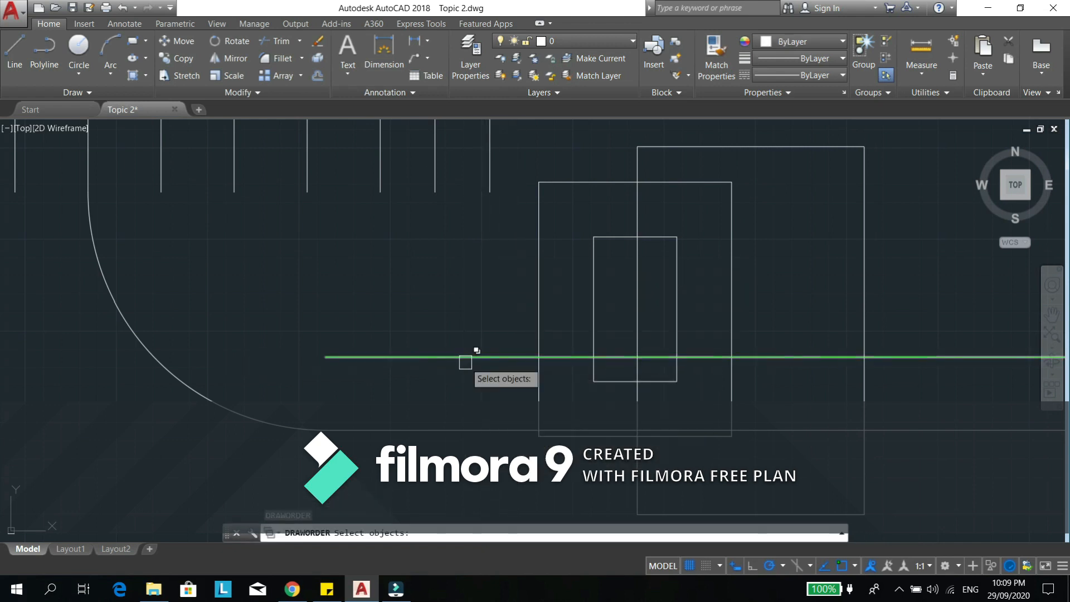
pyautogui.click(465, 360)
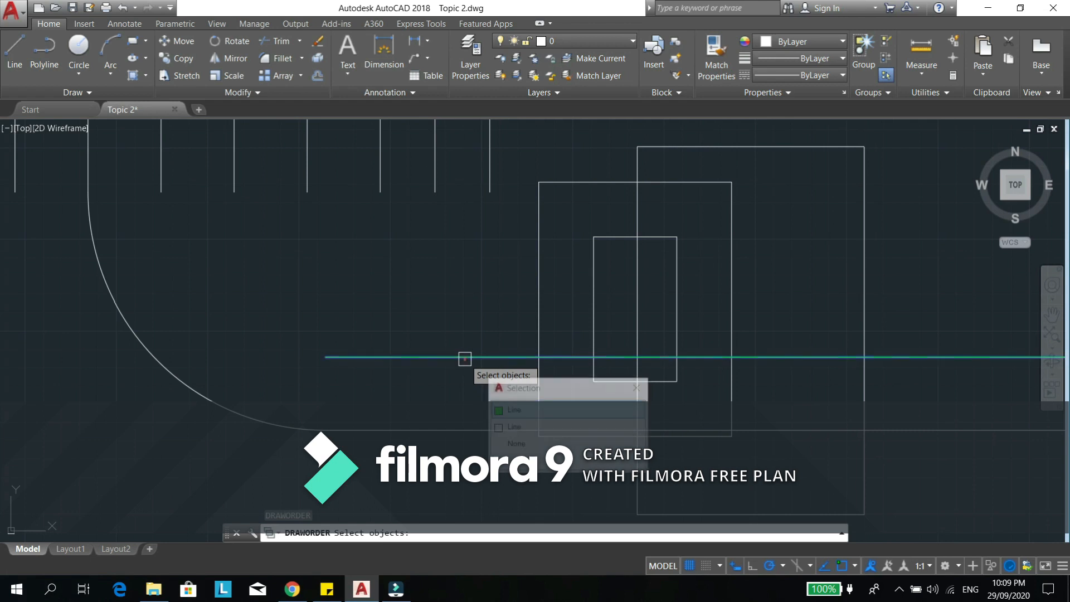
pyautogui.click(534, 413)
pyautogui.press('Return')
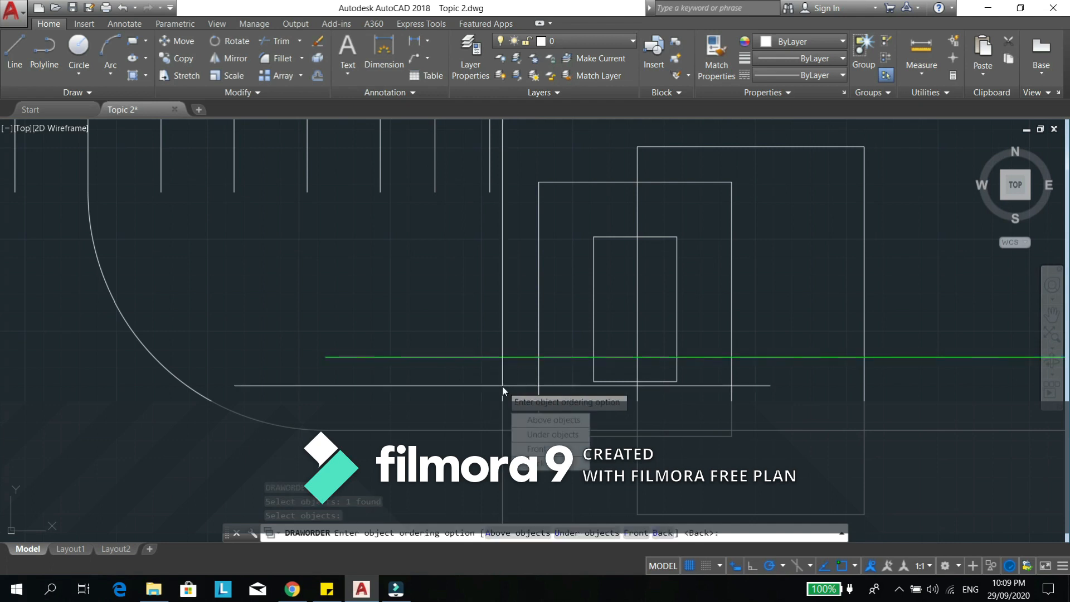
pyautogui.click(529, 435)
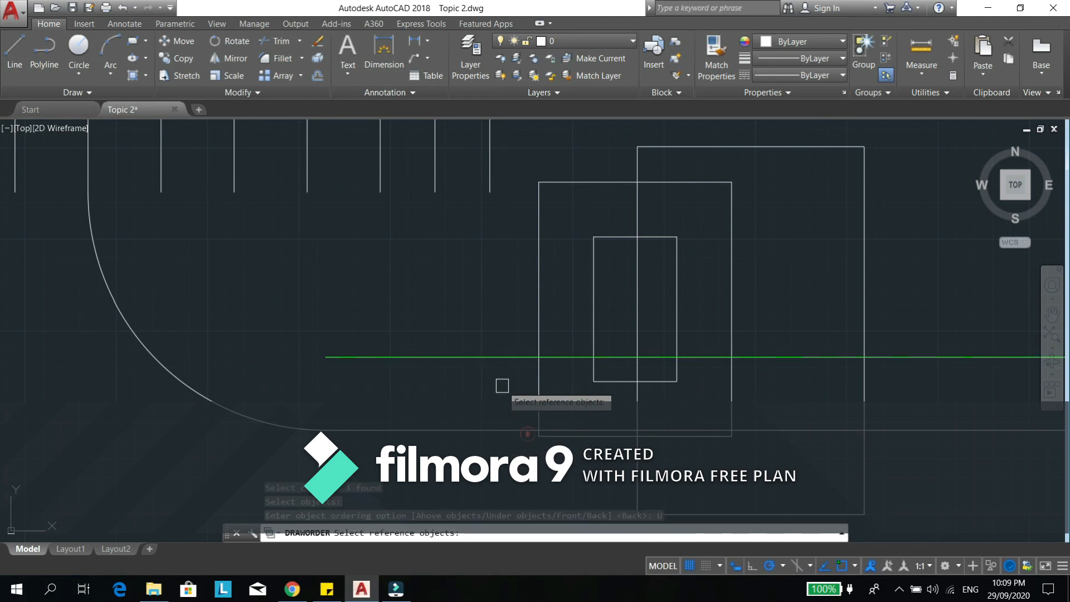
pyautogui.click(797, 202)
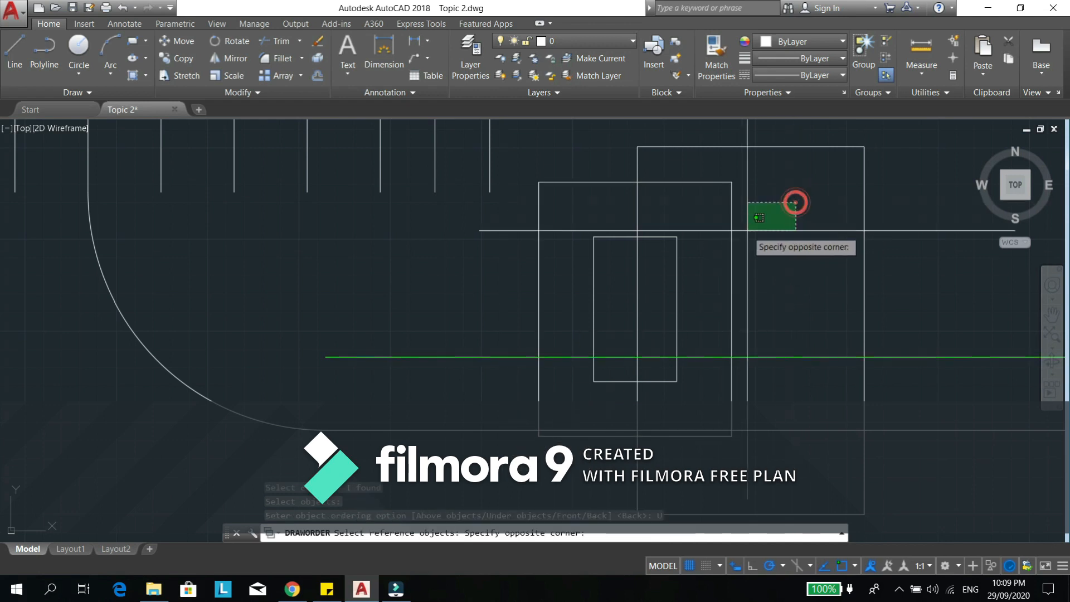
pyautogui.click(472, 274)
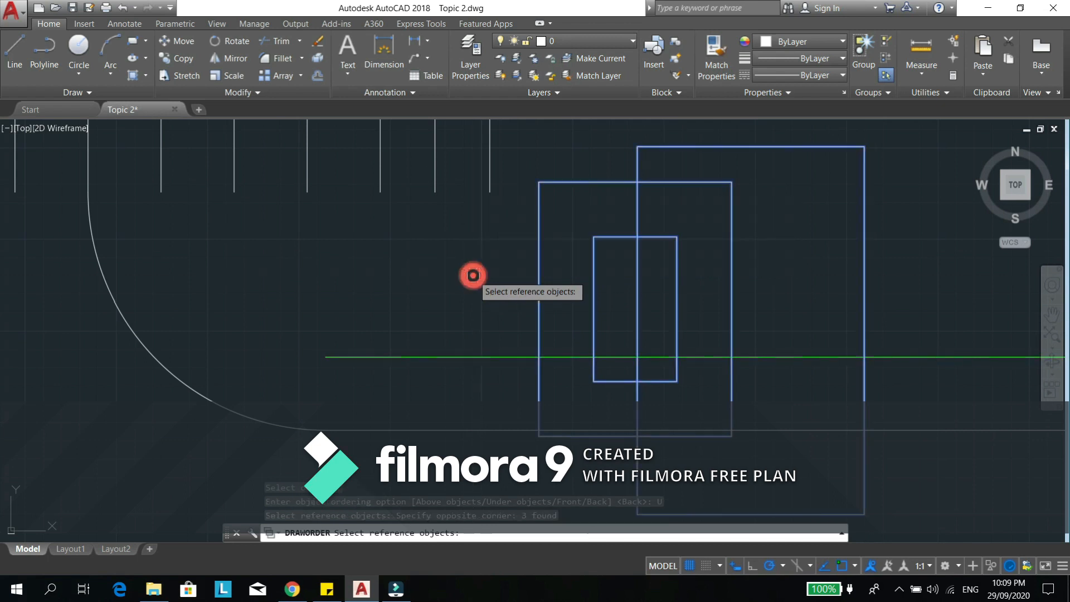
pyautogui.press('Return')
pyautogui.scroll(5, 509, 297)
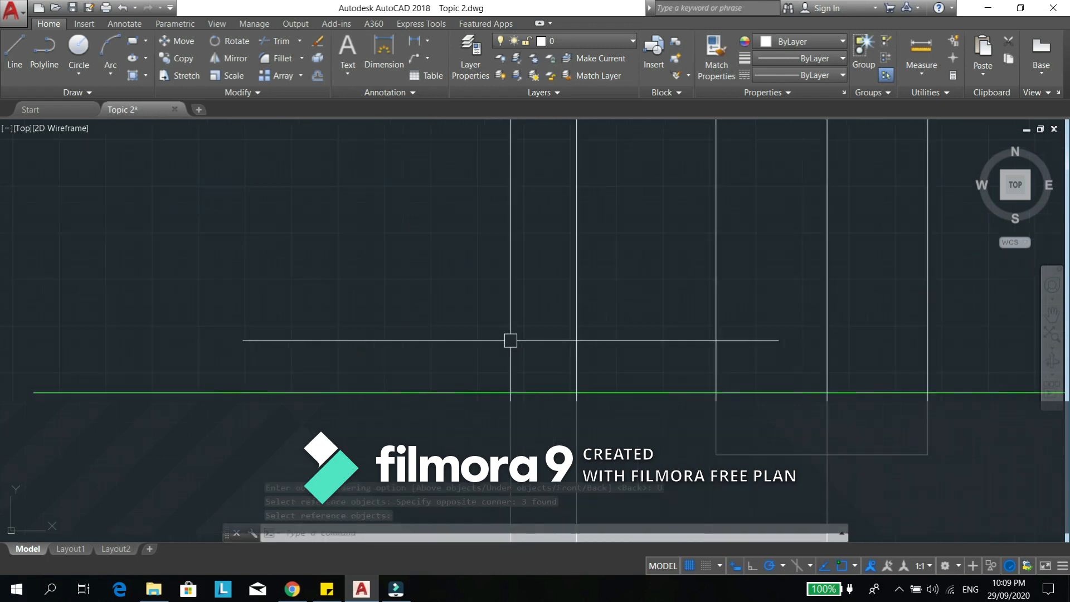
pyautogui.scroll(3, 549, 363)
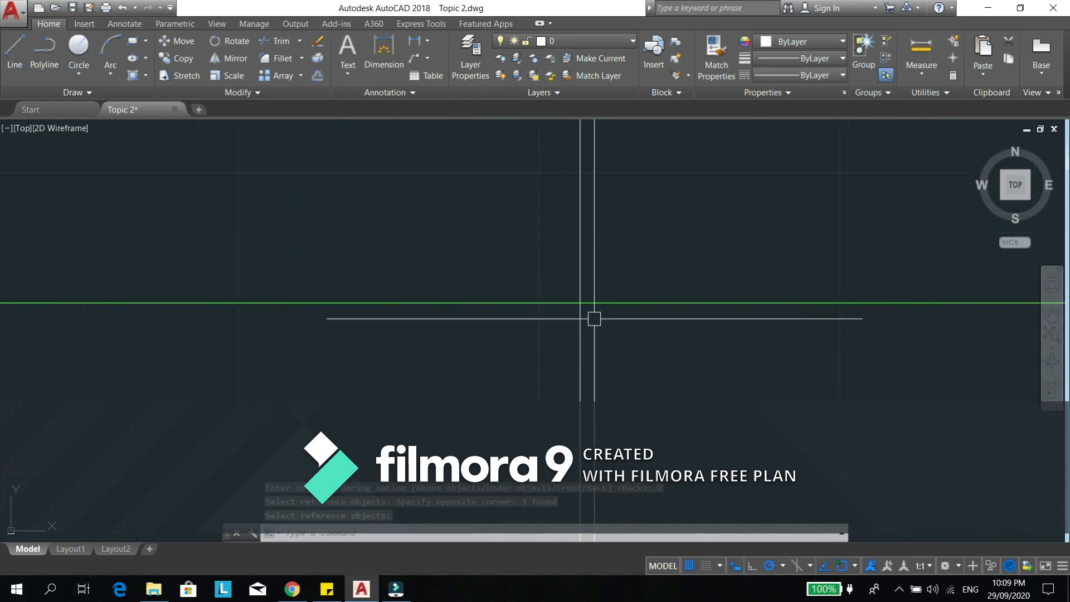
# - Examine where the green line crosses the three rectangles and overlaps the white line
pyautogui.scroll(6, 637, 282)
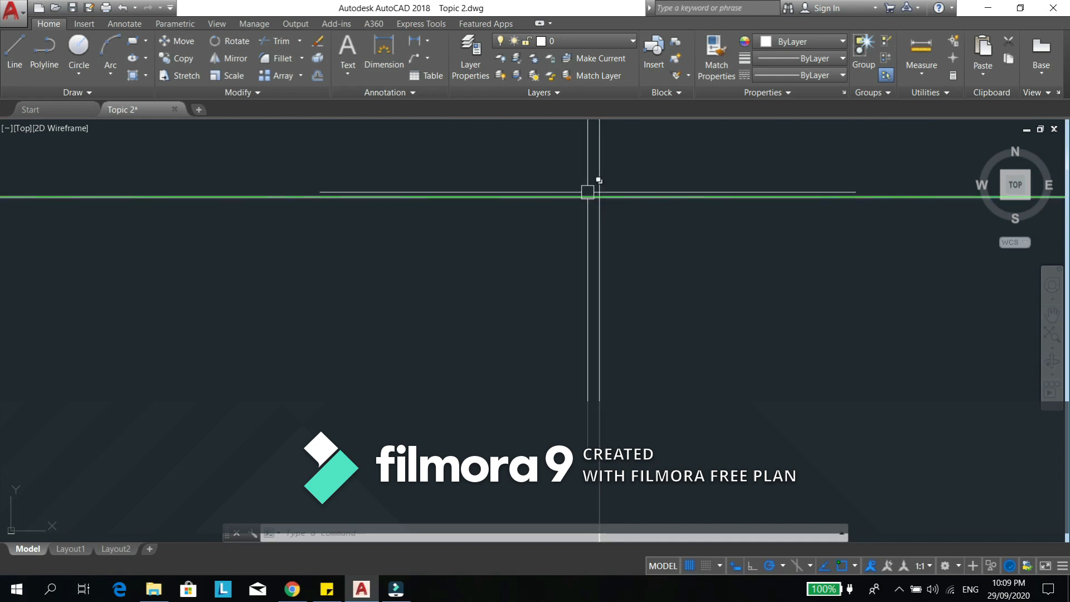
pyautogui.moveTo(580, 195)
pyautogui.mouseDown(button='middle')
pyautogui.moveTo(591, 235)
pyautogui.moveTo(663, 291)
pyautogui.mouseUp(button='middle')
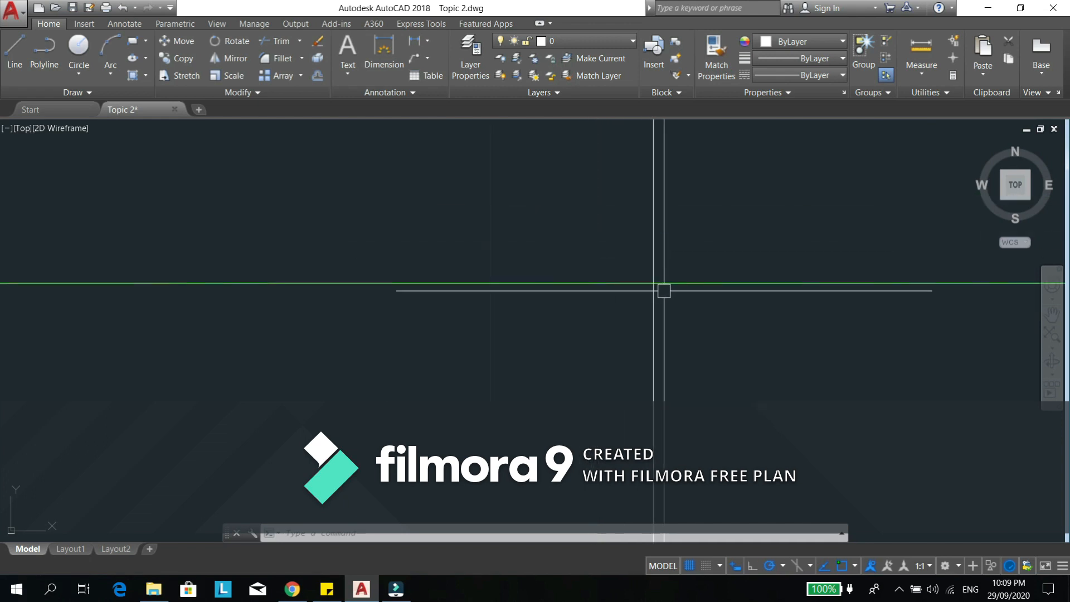
pyautogui.scroll(-3, 554, 266)
pyautogui.scroll(4, 576, 282)
pyautogui.scroll(8, 581, 277)
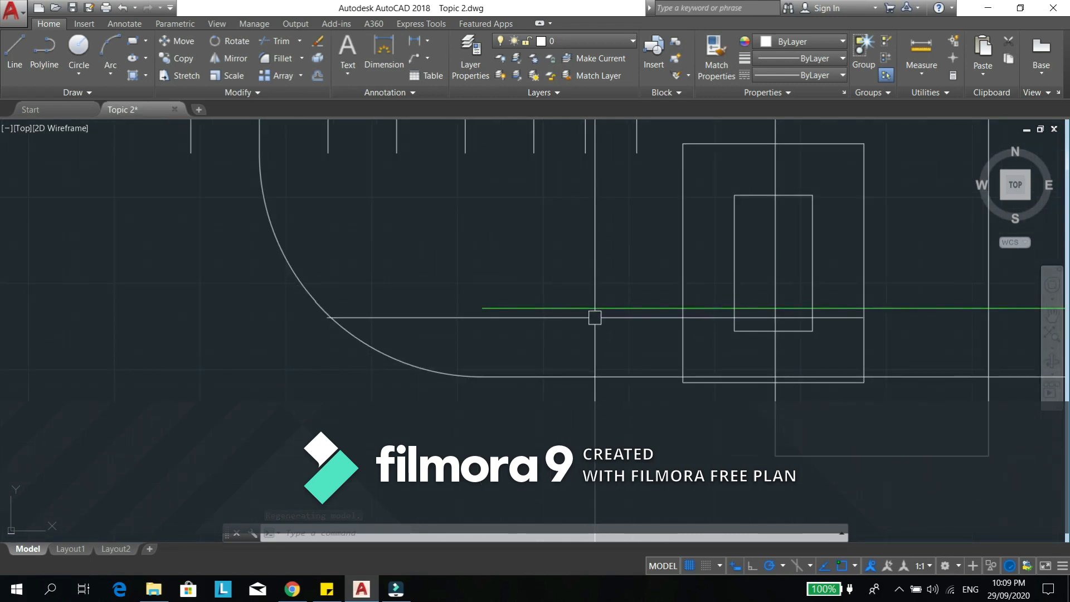
pyautogui.moveTo(598, 311)
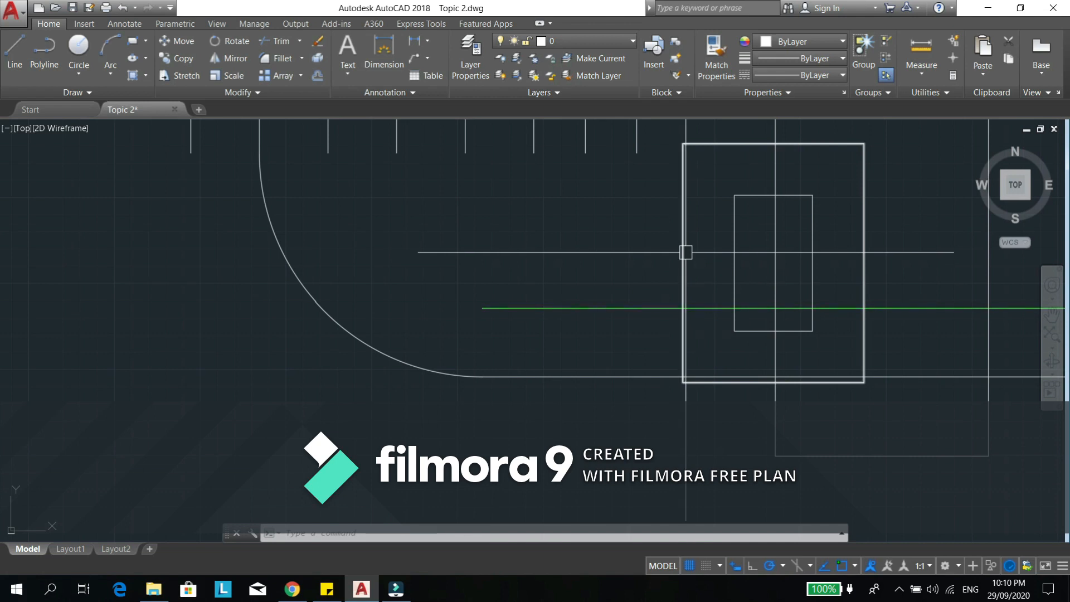
pyautogui.click(603, 306)
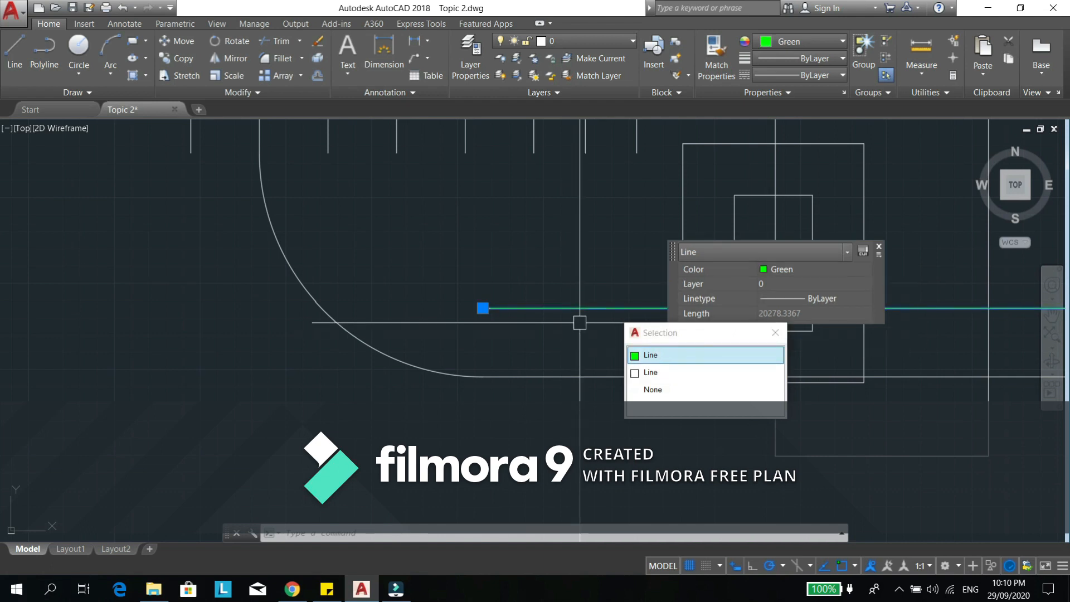
pyautogui.press('Escape')
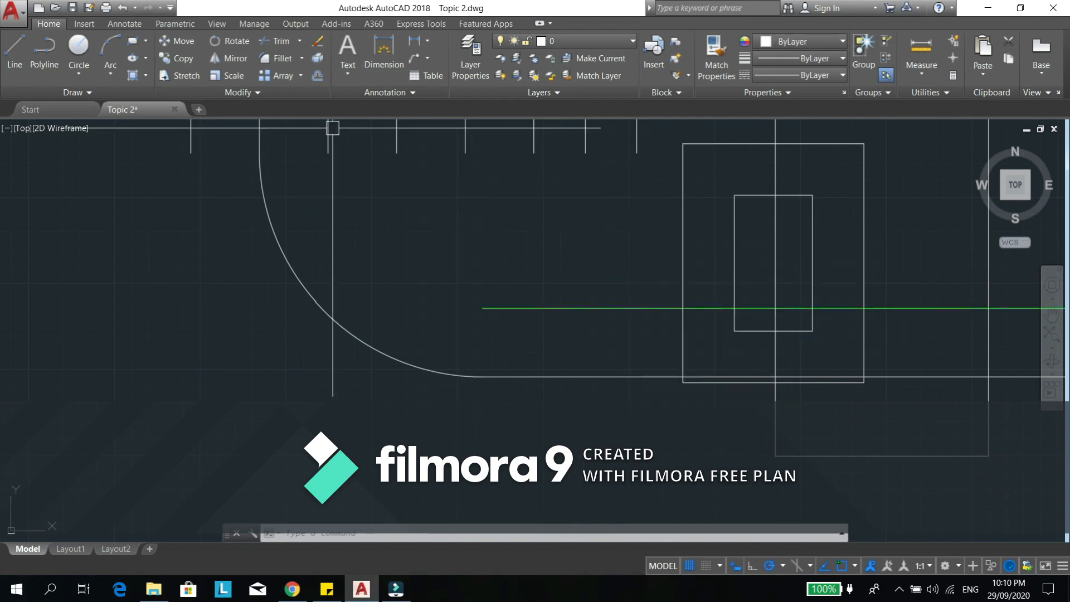
pyautogui.click(237, 95)
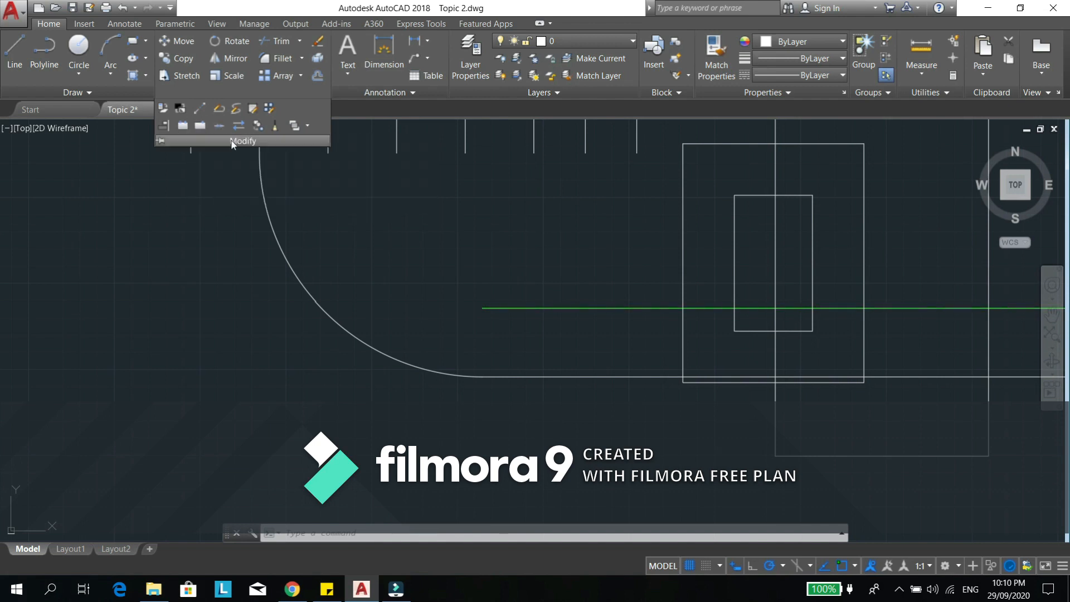
pyautogui.press('Escape')
# - Break the green line between a point just inside the larger offset rectangle's left edge and one just short of its right edge
pyautogui.press('Escape')
pyautogui.moveTo(605, 319); pyautogui.dragTo(522, 299, button='middle')
pyautogui.scroll(2, 561, 308)
pyautogui.press('Escape')
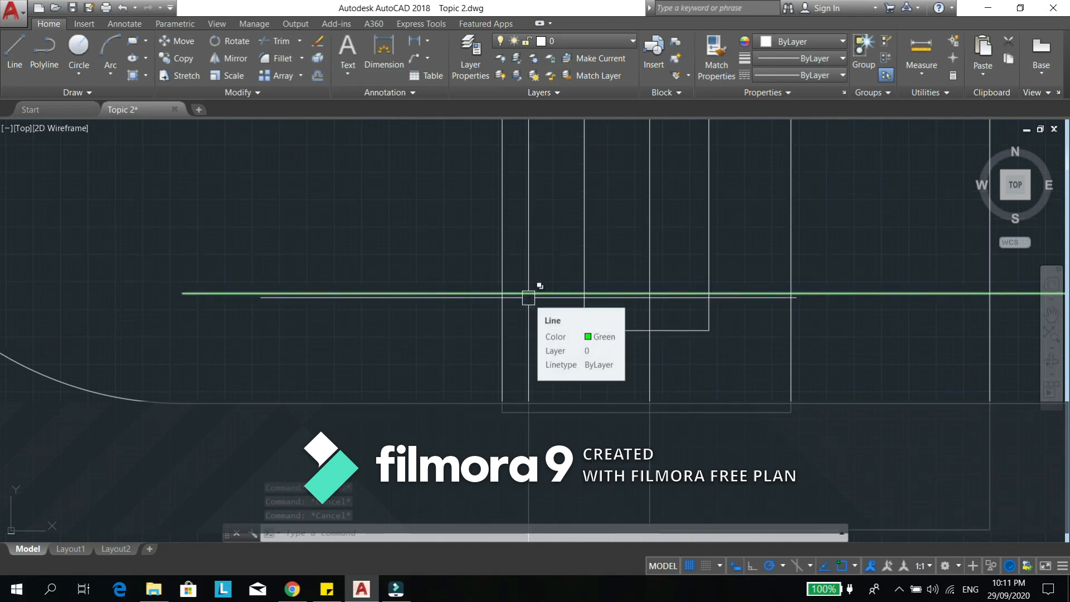
pyautogui.write('BR')
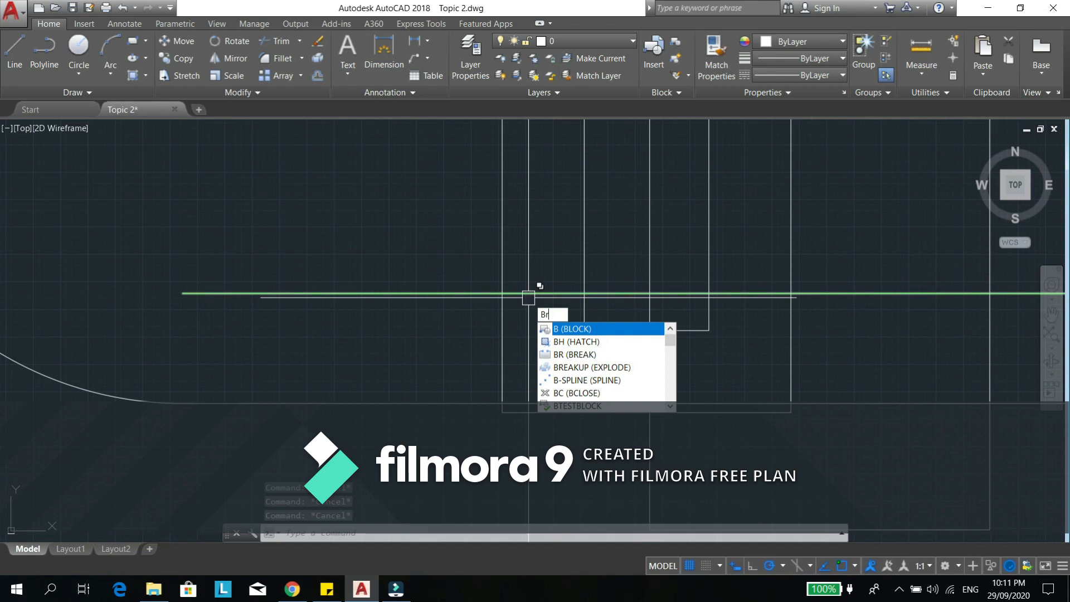
pyautogui.press('Return')
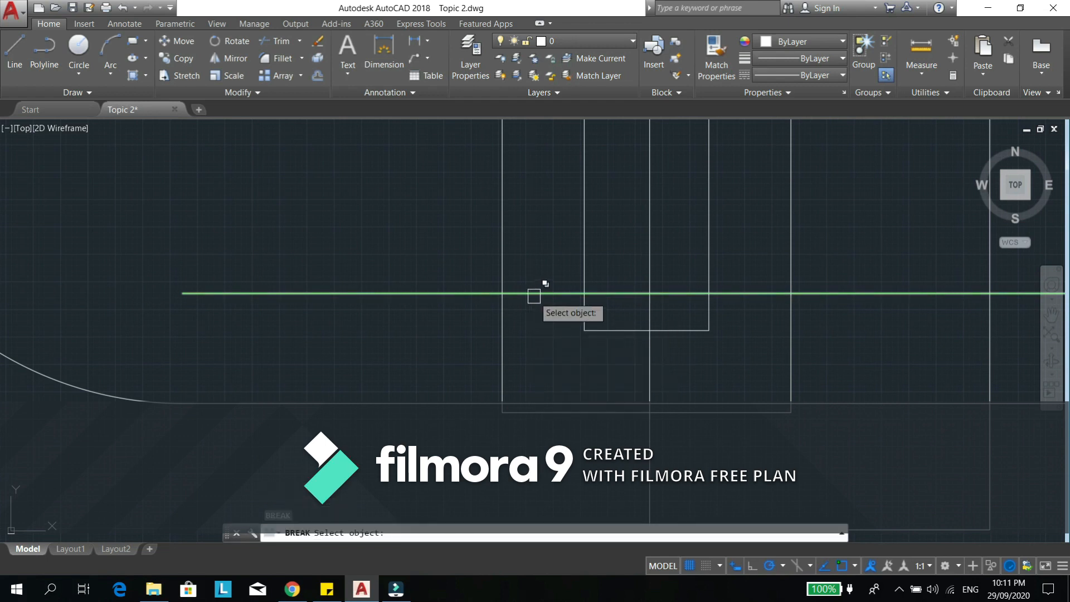
pyautogui.click(532, 295)
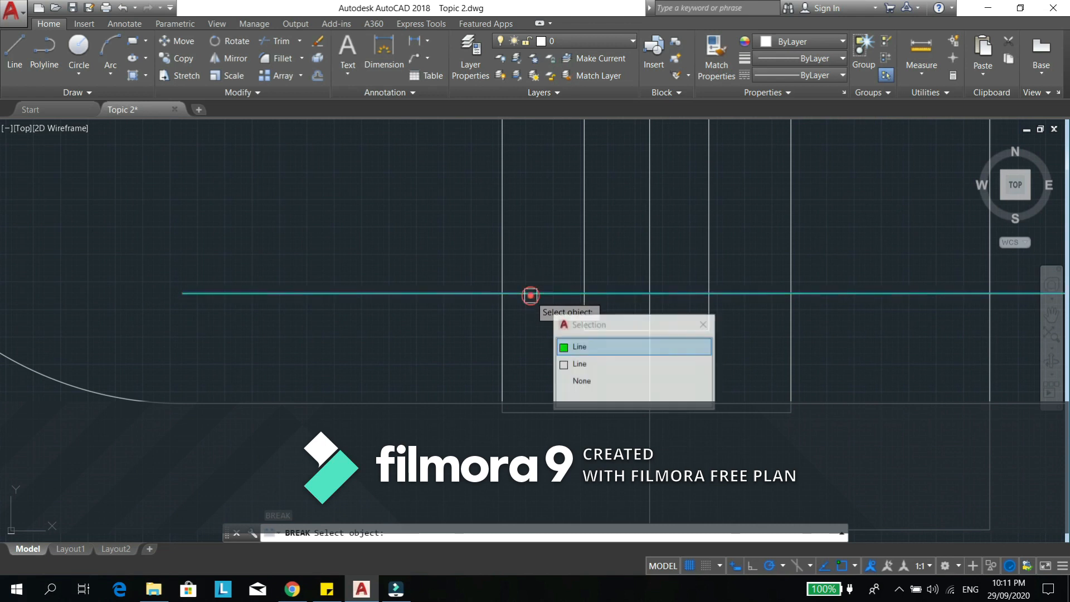
pyautogui.click(581, 348)
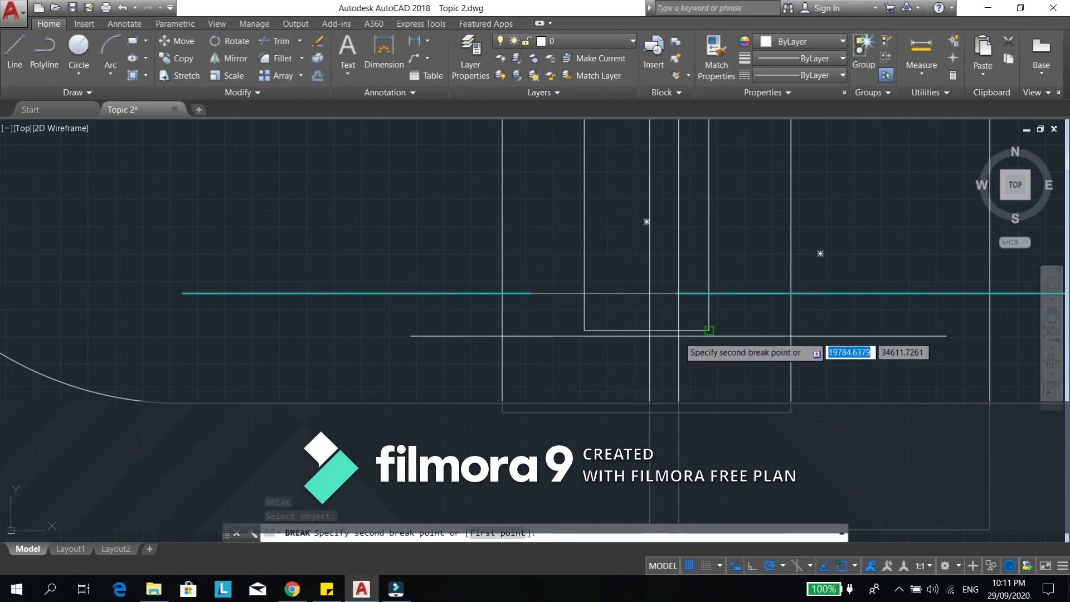
pyautogui.click(760, 366)
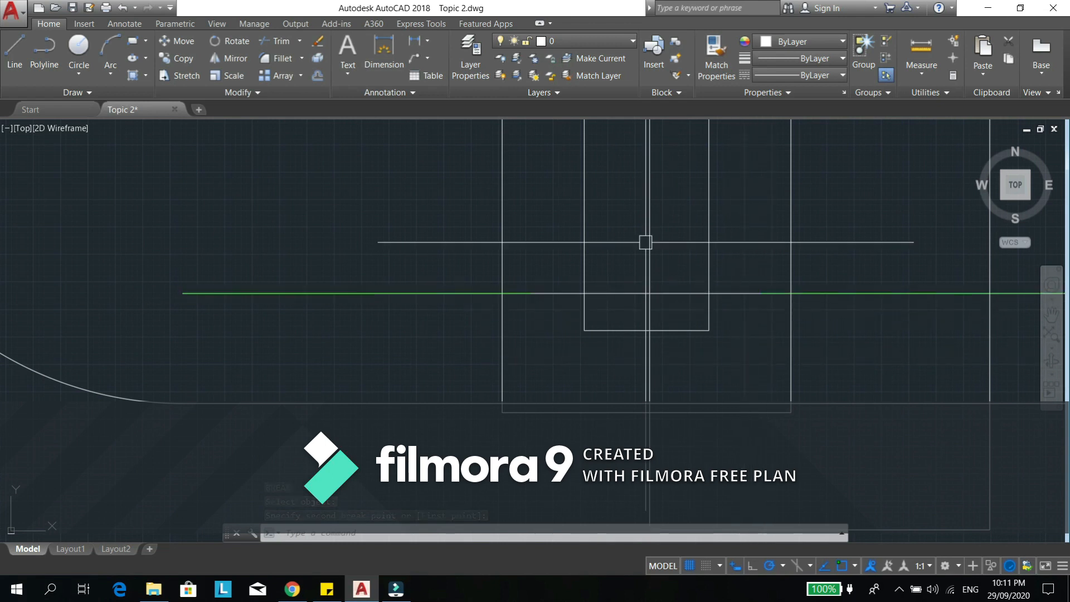
# - Break the left green piece with the First point option, from its intersection with the offset rectangle's left edge to a point outside the rectangle
pyautogui.moveTo(514, 324); pyautogui.dragTo(529, 334, button='middle')
pyautogui.scroll(2, 602, 318)
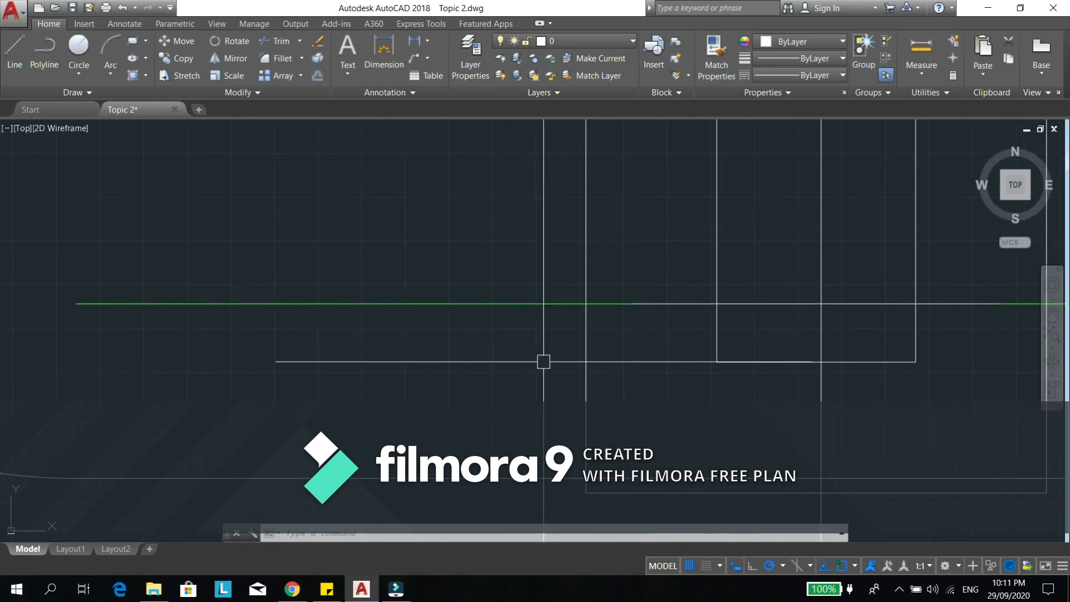
pyautogui.write('b')
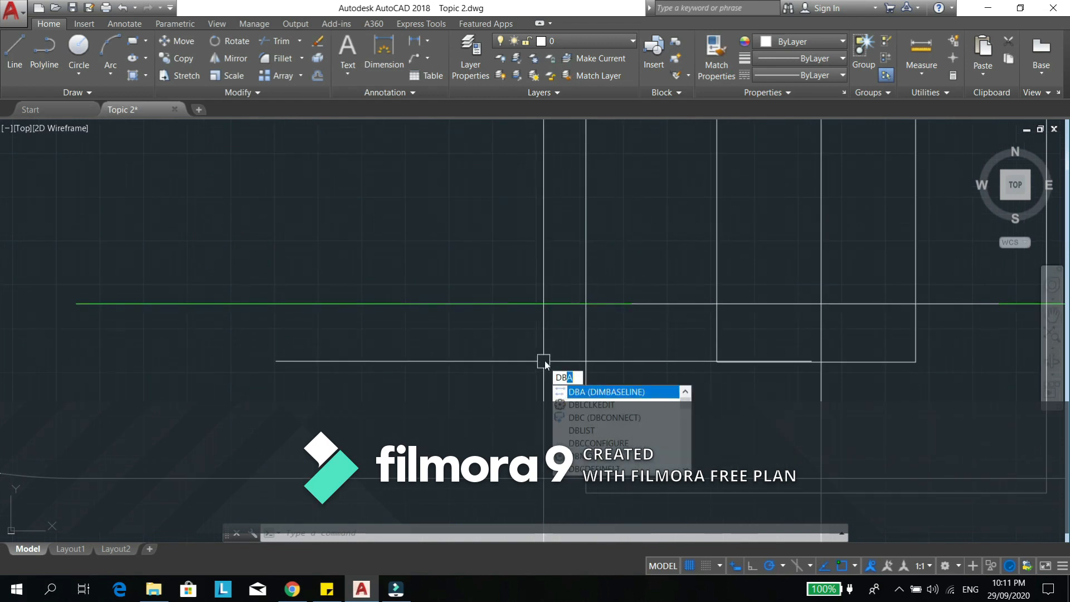
pyautogui.press('Escape')
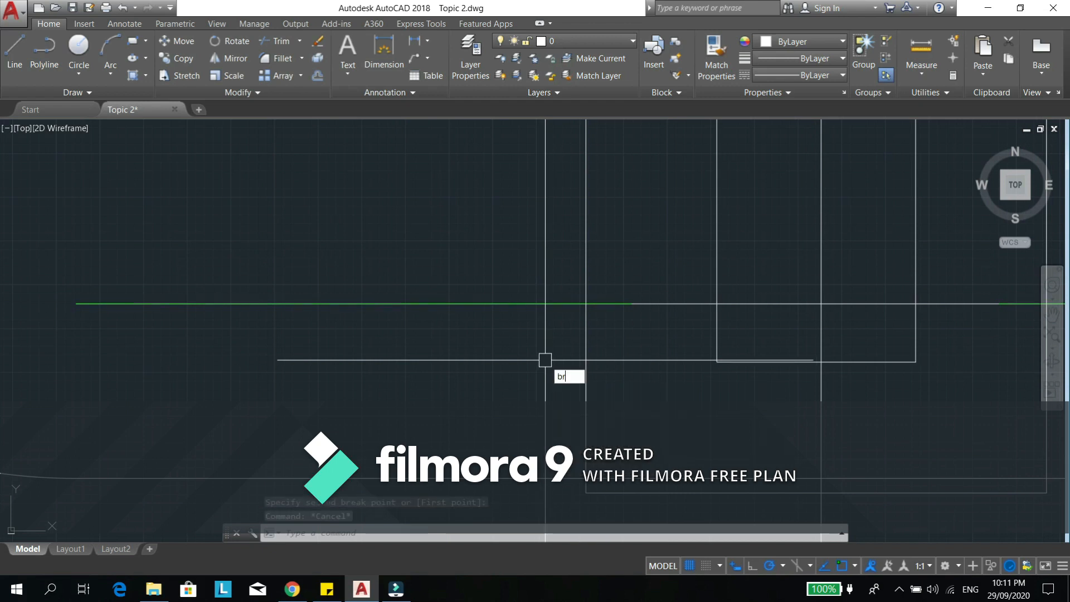
pyautogui.press('Return')
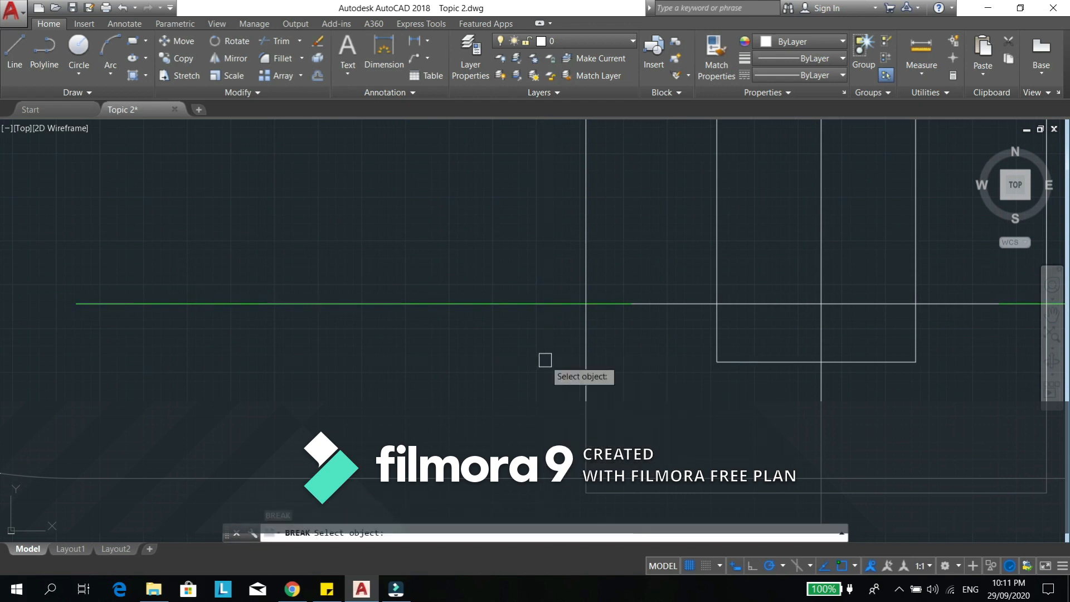
pyautogui.click(520, 304)
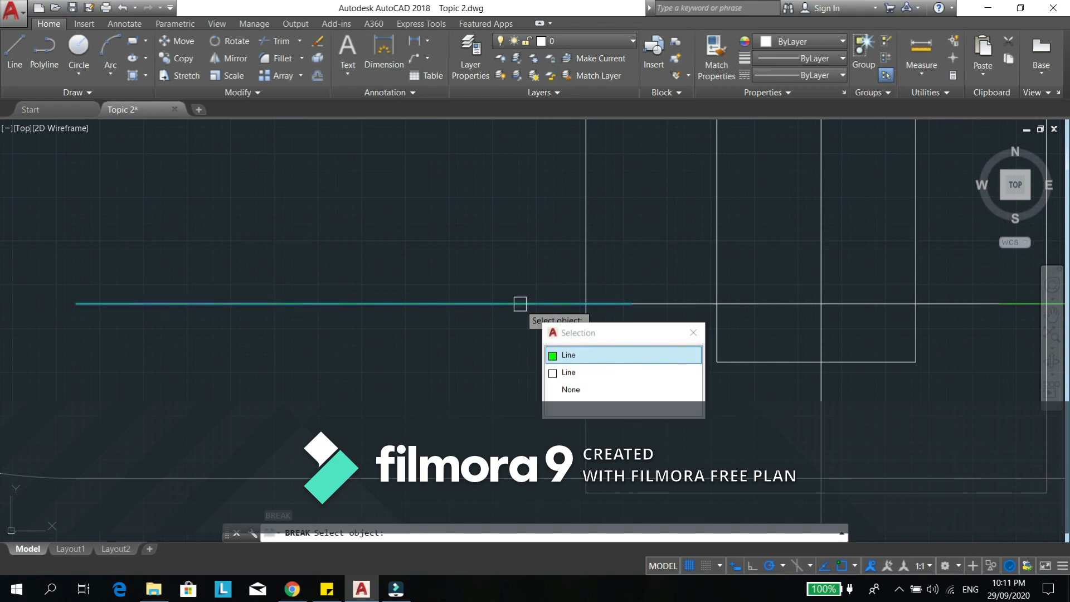
pyautogui.click(520, 303)
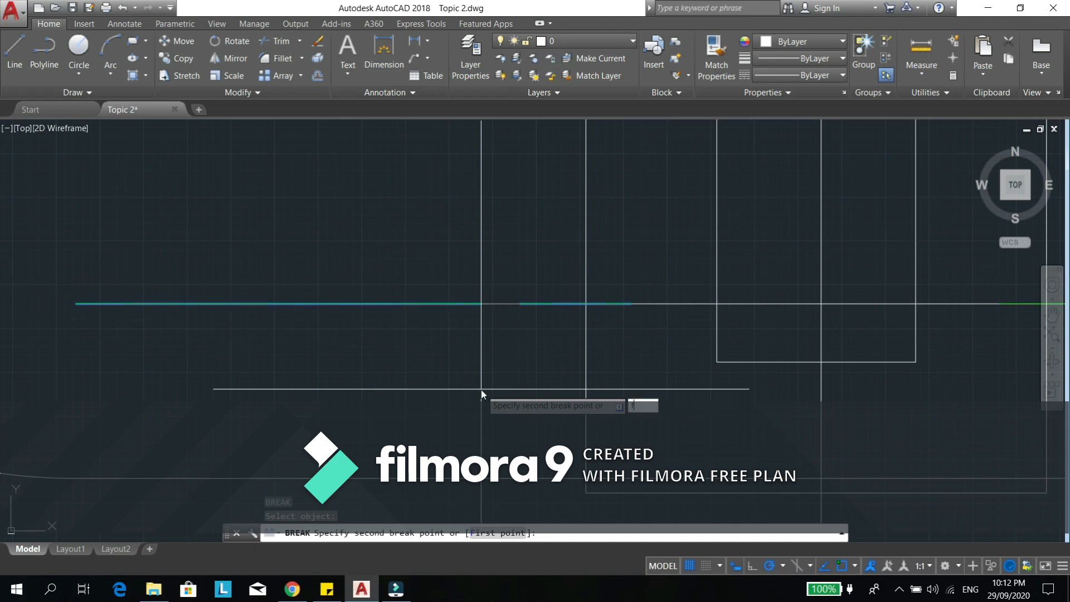
pyautogui.write('f')
pyautogui.press('Return')
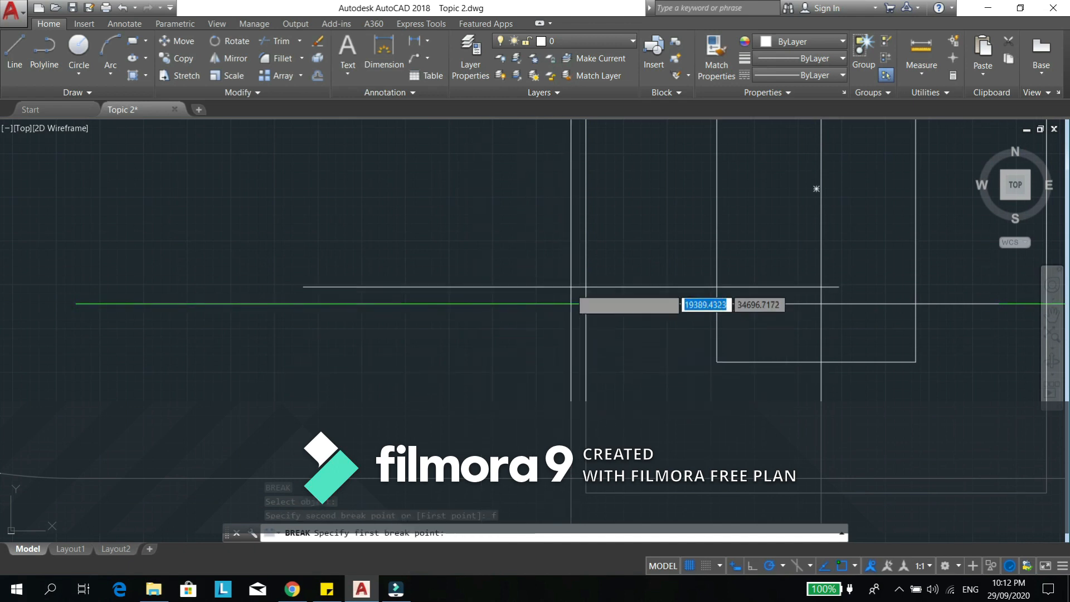
pyautogui.scroll(2, 574, 304)
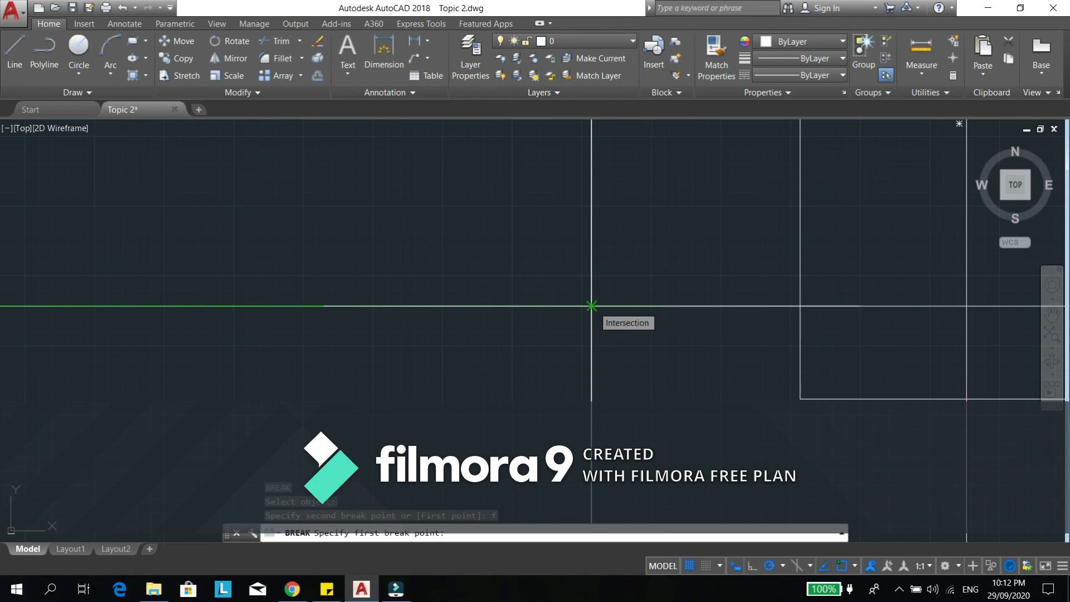
pyautogui.click(591, 306)
pyautogui.scroll(-2, 593, 335)
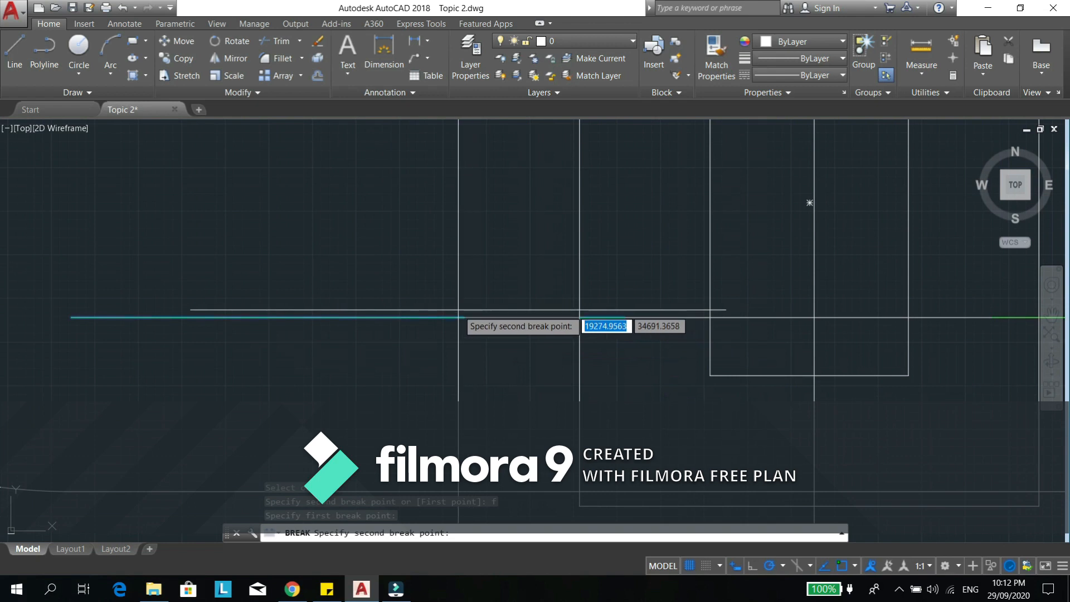
pyautogui.click(348, 316)
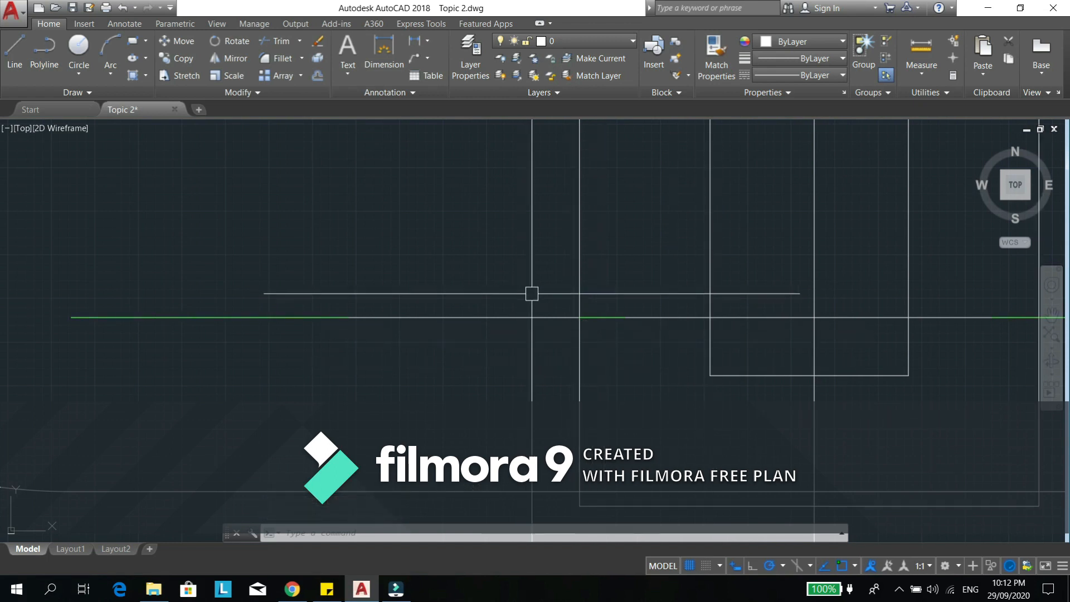
pyautogui.write('m')
pyautogui.press('Return')
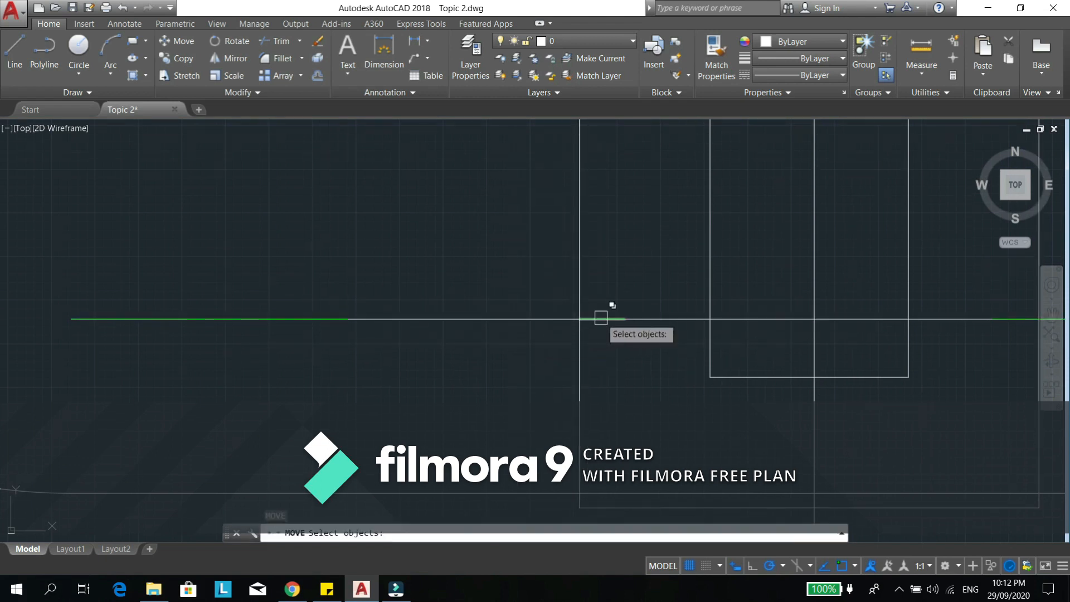
pyautogui.click(599, 320)
pyautogui.click(302, 318)
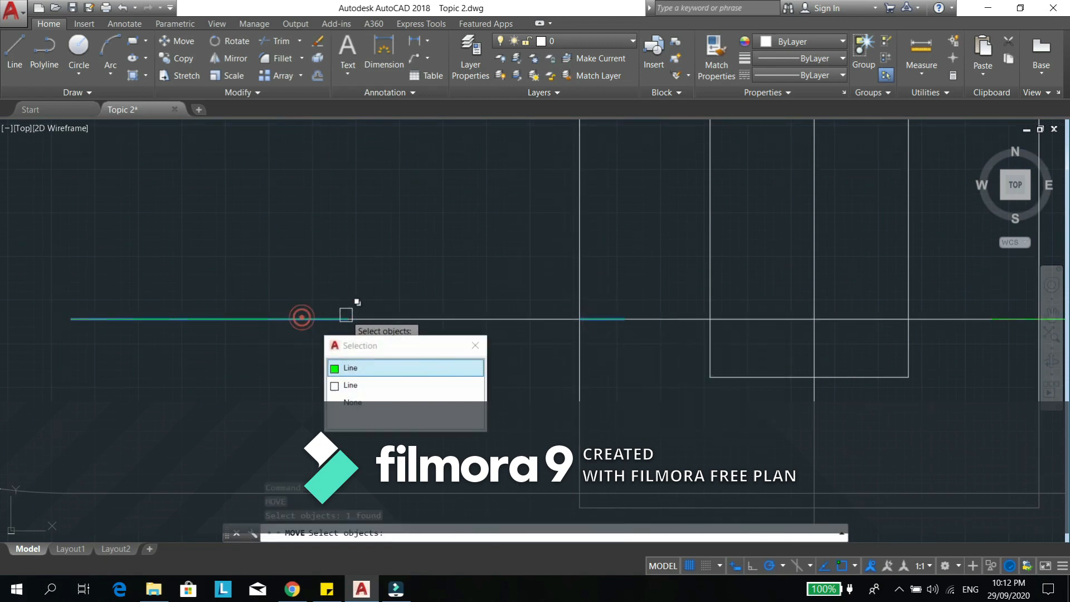
pyautogui.click(427, 296)
pyautogui.click(429, 298)
pyautogui.press('Escape')
# - Move the long left green segment and the short one at the offset rectangle's edge straight up off the white line
pyautogui.press('Return')
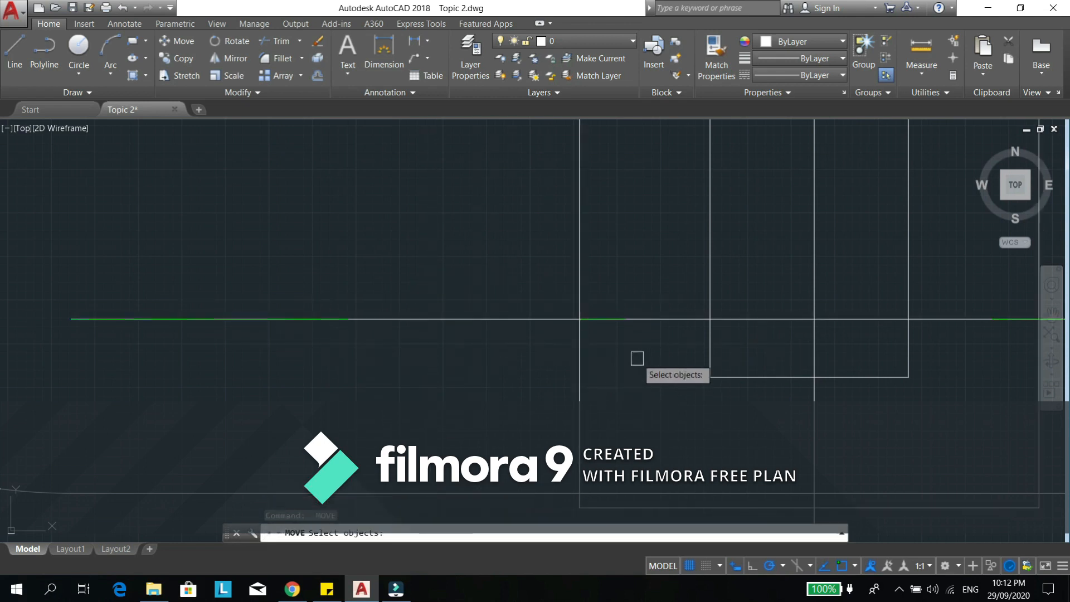
pyautogui.click(616, 327)
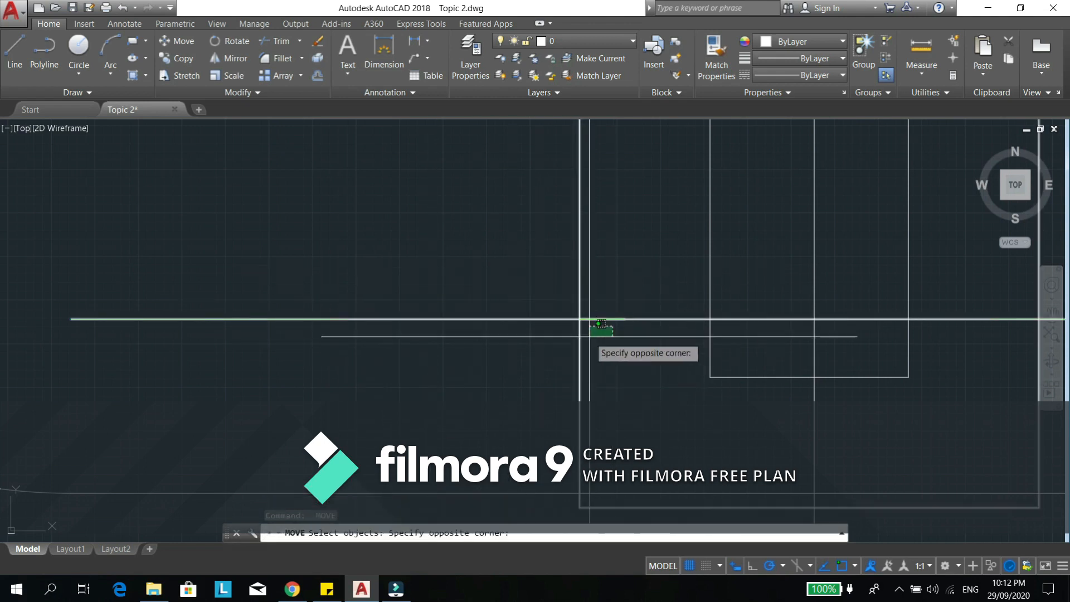
pyautogui.click(583, 357)
pyautogui.click(603, 318)
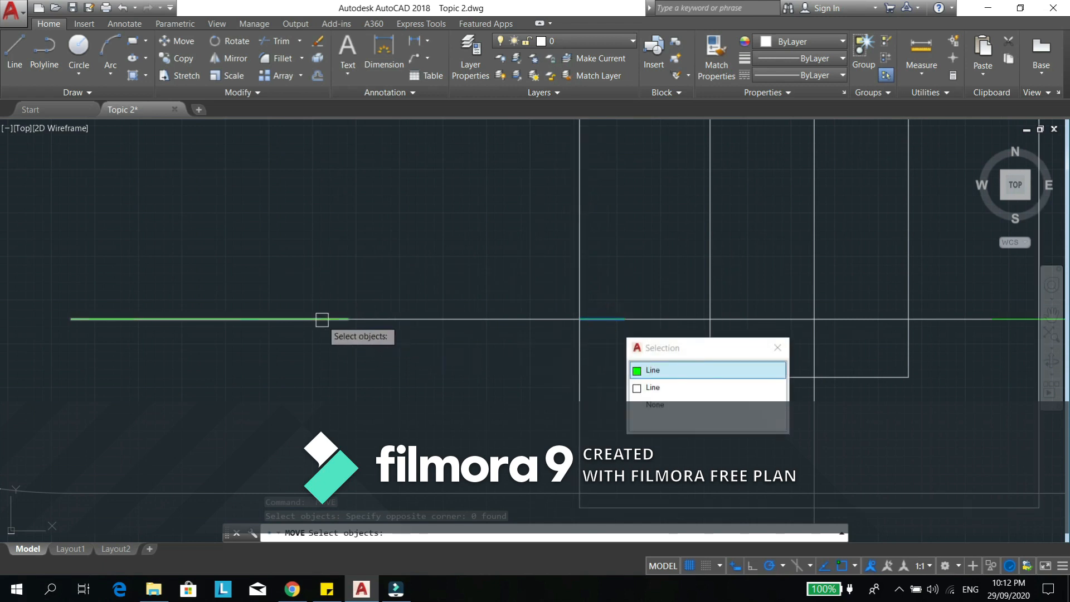
pyautogui.click(317, 318)
pyautogui.press('Return')
pyautogui.press('Return')
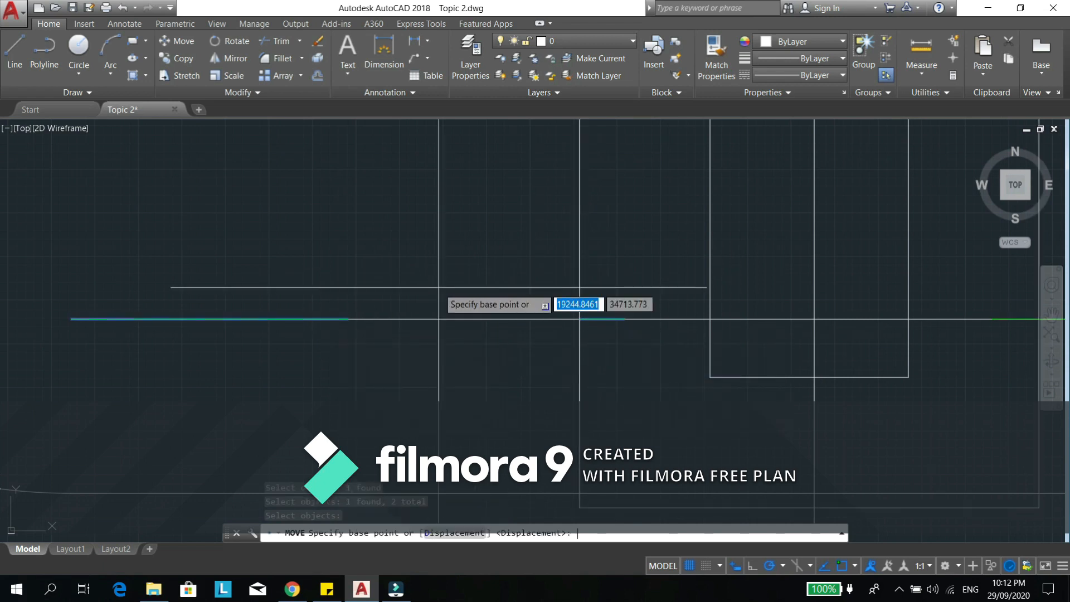
pyautogui.click(438, 290)
pyautogui.click(438, 217)
pyautogui.press('Escape')
pyautogui.press('Escape')
# - Join the two raised green segments into one continuous line
pyautogui.moveTo(413, 310); pyautogui.dragTo(450, 346, button='middle')
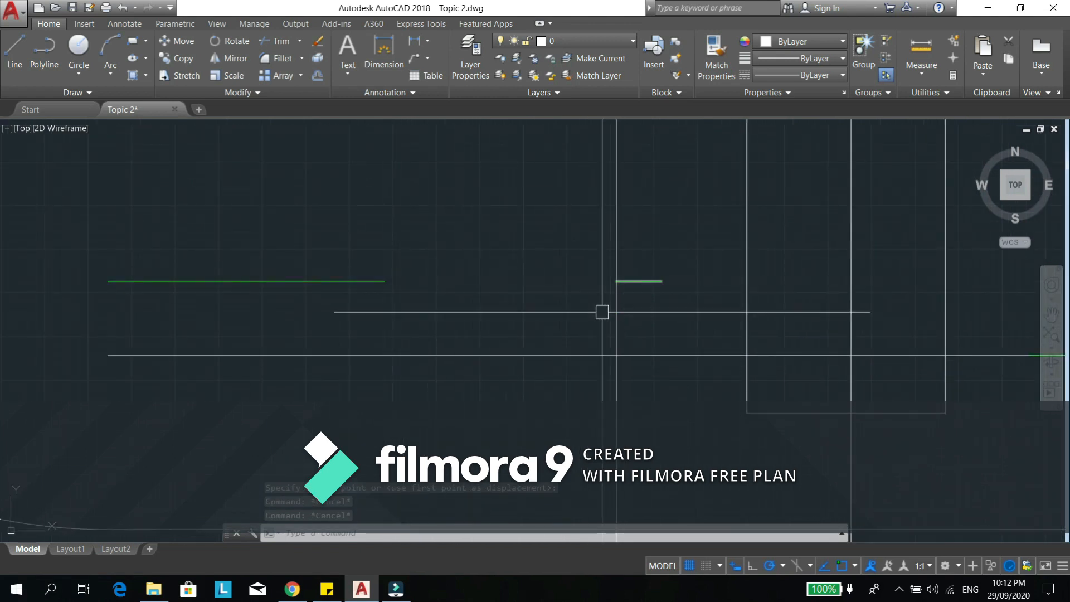
pyautogui.write('j')
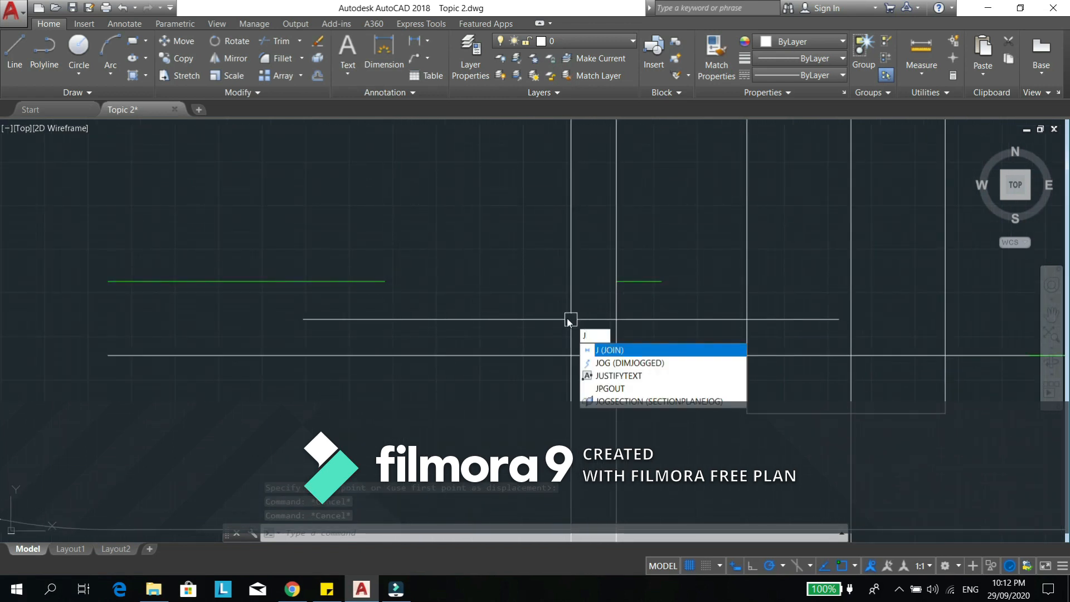
pyautogui.press('Return')
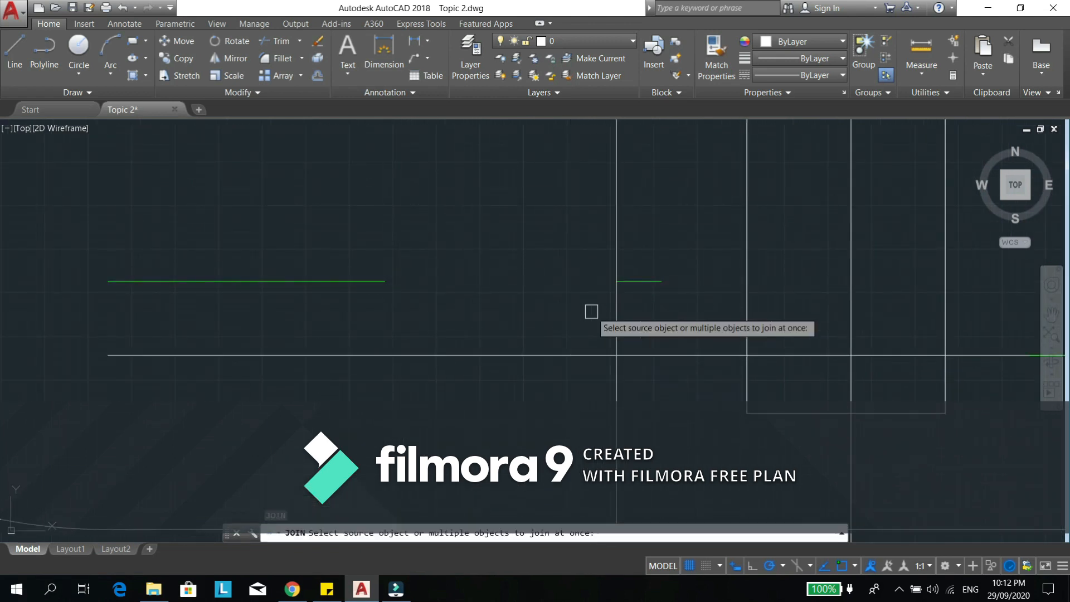
pyautogui.click(637, 281)
pyautogui.click(367, 285)
pyautogui.press('Return')
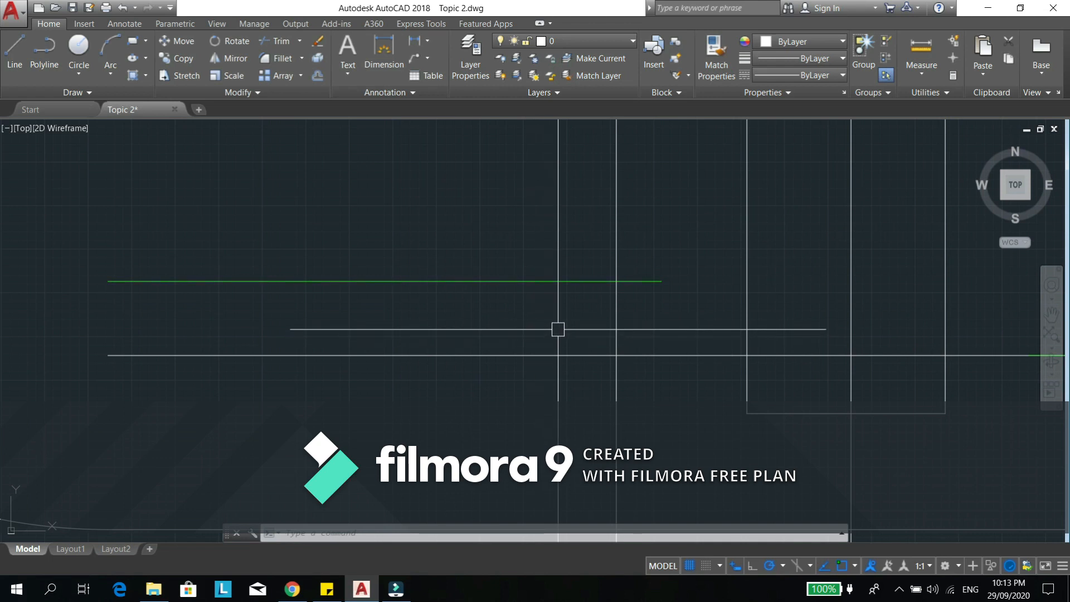
# - Draw a wide single-segment polyline about 299 units long, sloping down to the right at about 27°, in the empty area beside the rectangles
pyautogui.moveTo(614, 346); pyautogui.dragTo(708, 338, button='middle')
pyautogui.scroll(-2, 599, 319)
pyautogui.moveTo(671, 300); pyautogui.dragTo(574, 413, button='middle')
pyautogui.write('pl')
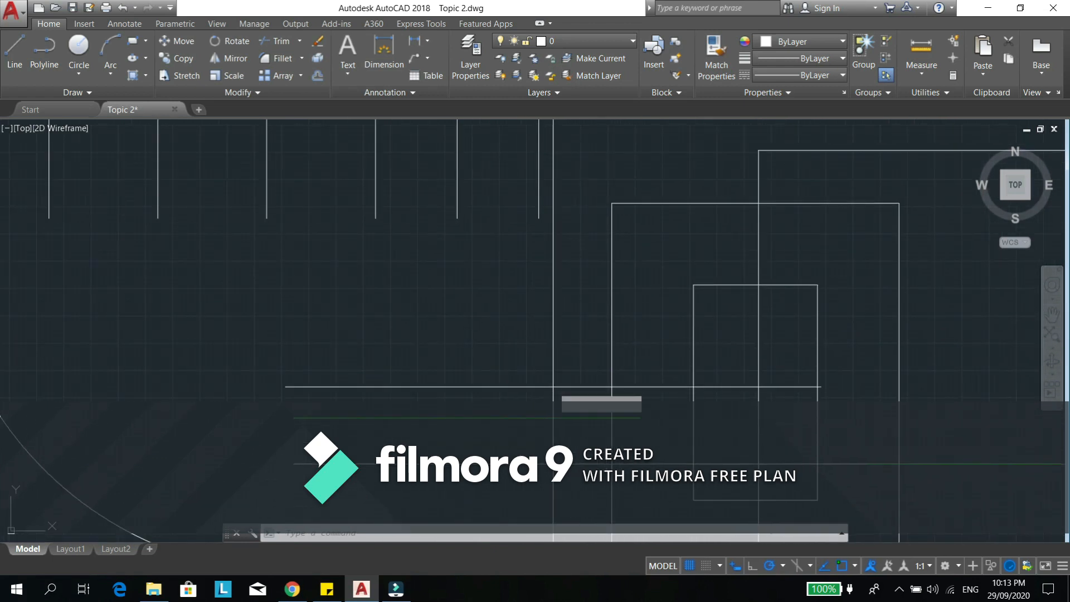
pyautogui.press('Return')
pyautogui.click(340, 286)
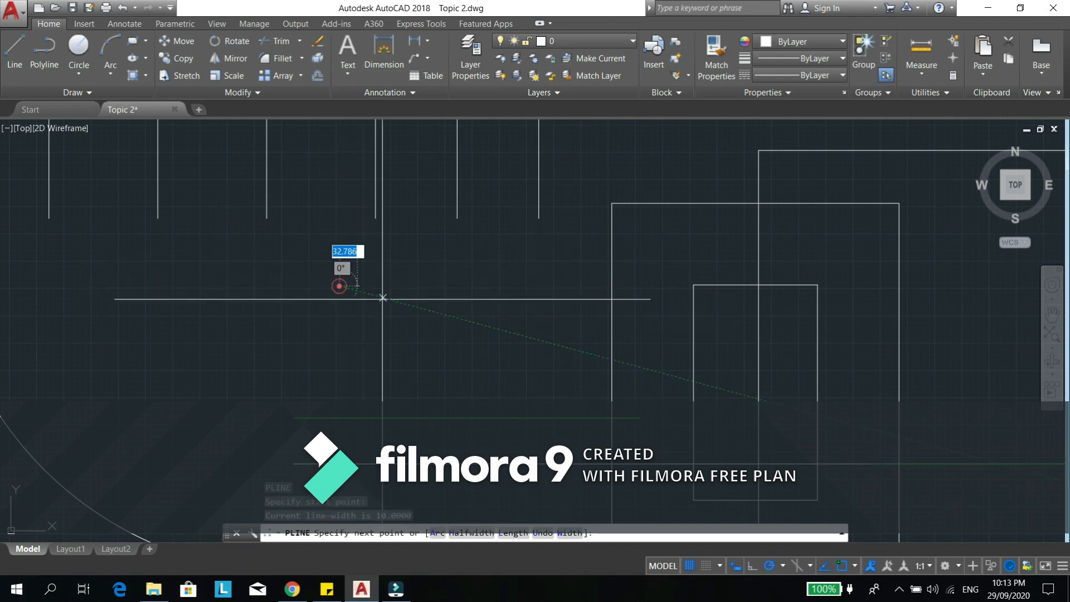
pyautogui.click(486, 360)
pyautogui.press('Escape')
# - Draw a short sloping line starting just beyond the wide polyline's lower end, leaving a small gap
pyautogui.write('l')
pyautogui.press('Return')
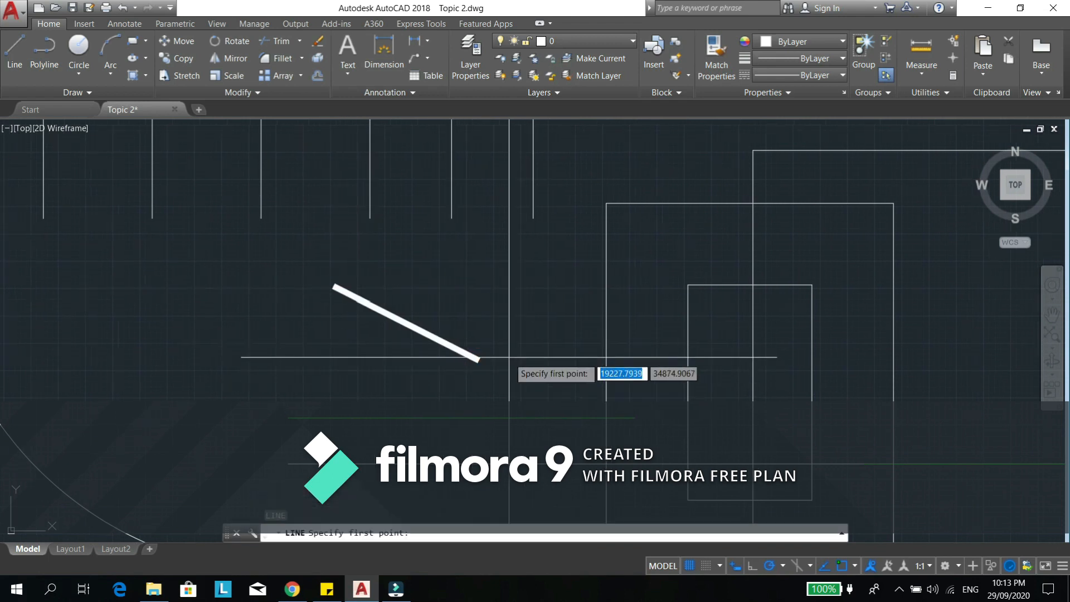
pyautogui.scroll(2, 504, 377)
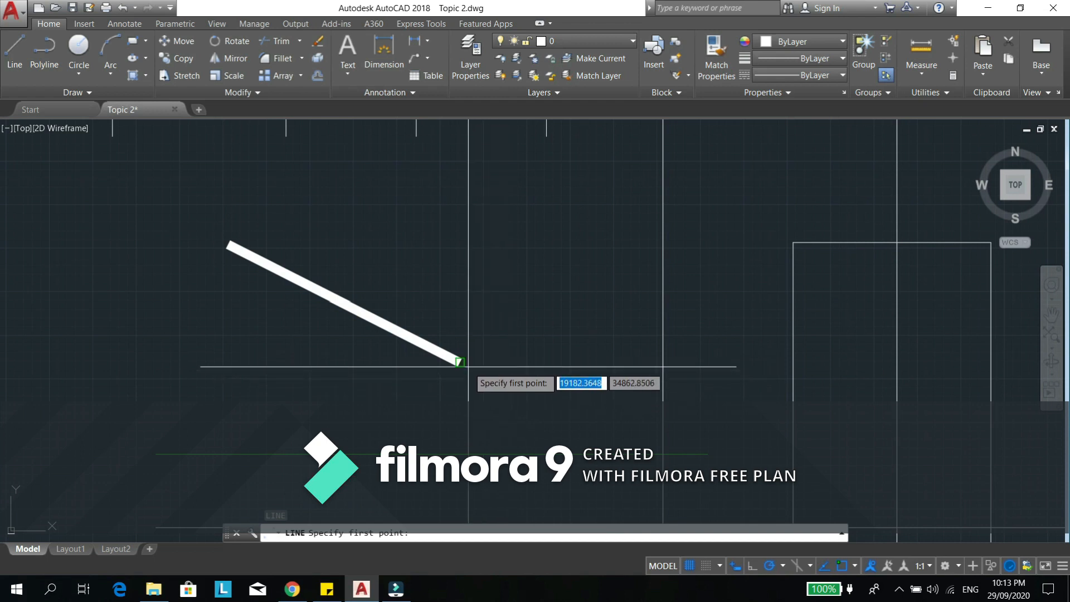
pyautogui.click(475, 370)
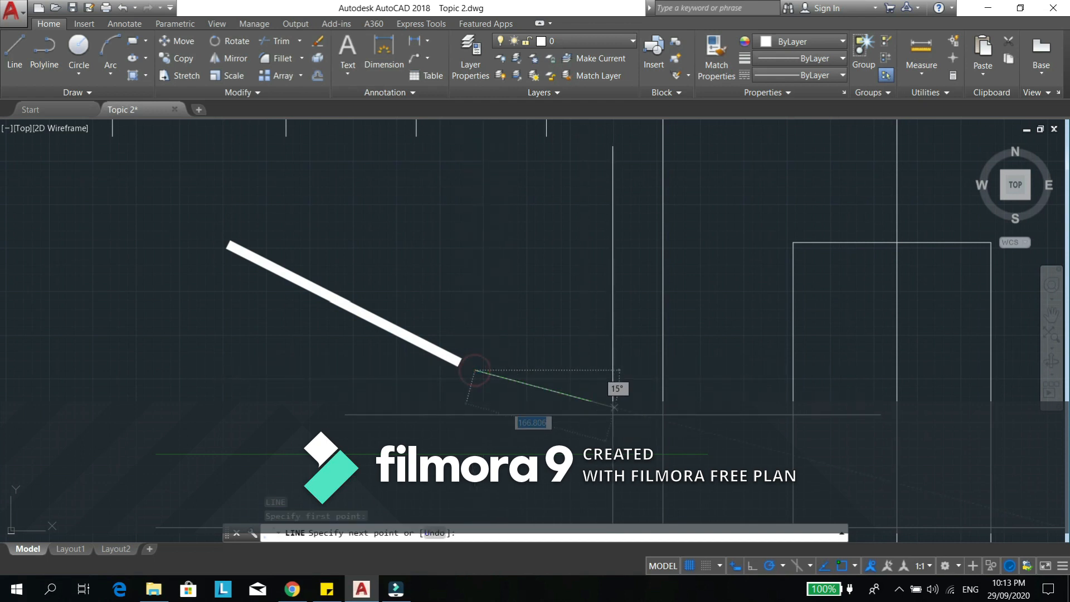
pyautogui.click(616, 421)
pyautogui.press('Escape')
# - Try to join the thin sloping line and the wide polyline across the gap
pyautogui.moveTo(504, 405); pyautogui.dragTo(522, 403, button='middle')
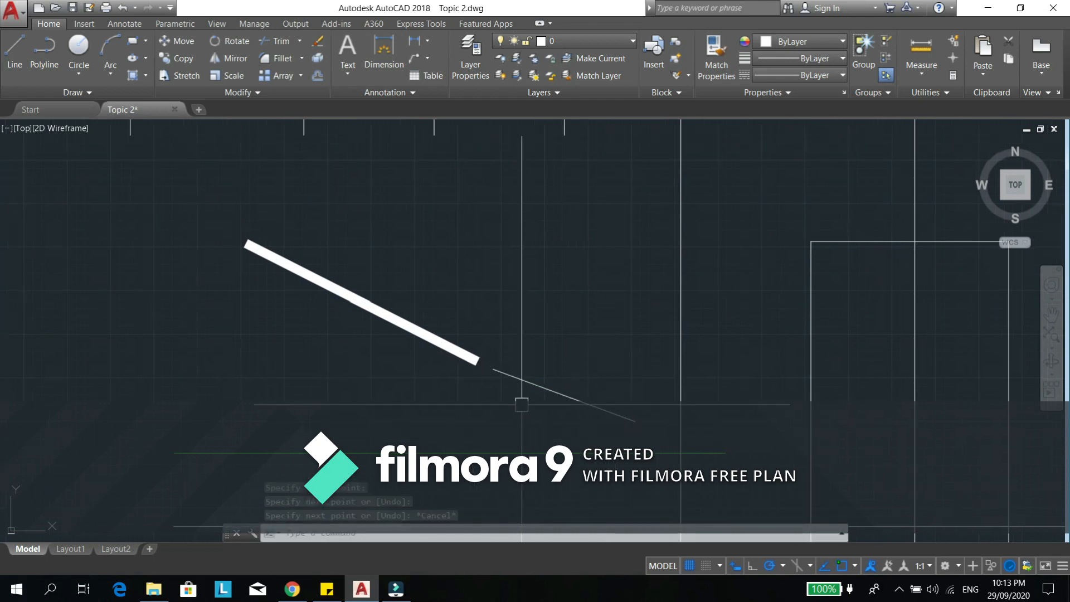
pyautogui.write('j')
pyautogui.press('Return')
pyautogui.click(511, 375)
pyautogui.click(471, 358)
pyautogui.press('Return')
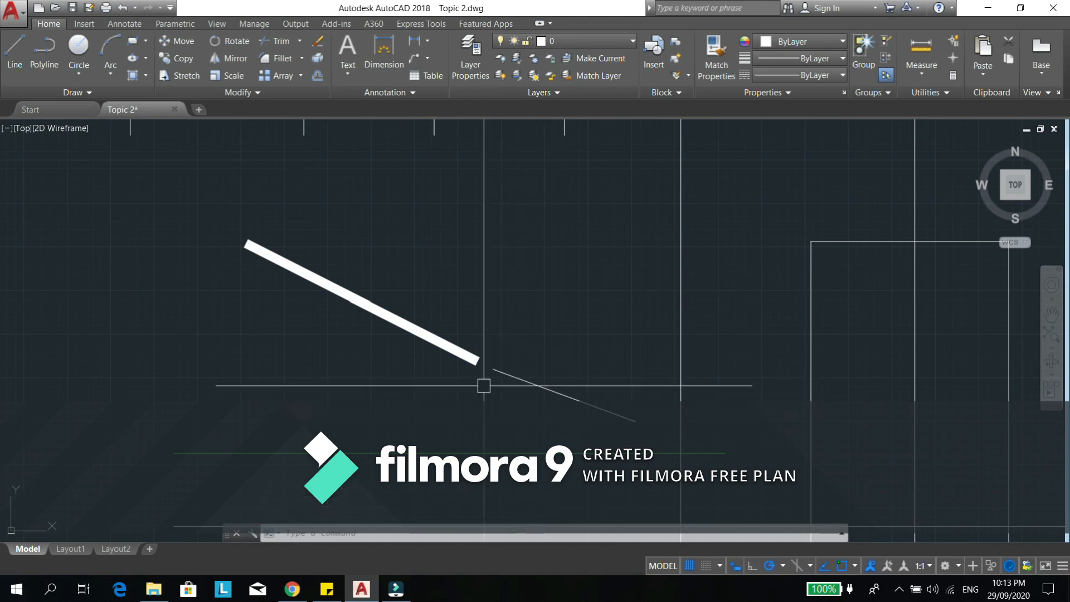
# - Draw a short, nearly horizontal wide polyline in the empty area left of the sloping polyline
pyautogui.moveTo(424, 394)
pyautogui.mouseDown(button='middle')
pyautogui.moveTo(645, 386)
pyautogui.moveTo(502, 389)
pyautogui.mouseUp(button='middle')
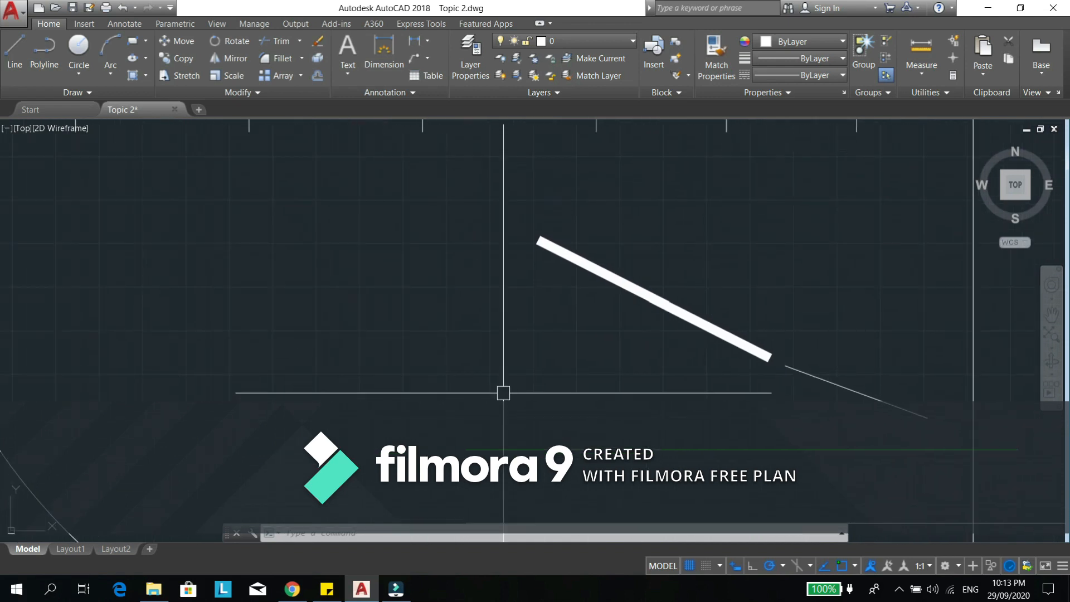
pyautogui.write('pl')
pyautogui.press('Return')
pyautogui.click(269, 355)
pyautogui.click(397, 362)
pyautogui.press('Escape')
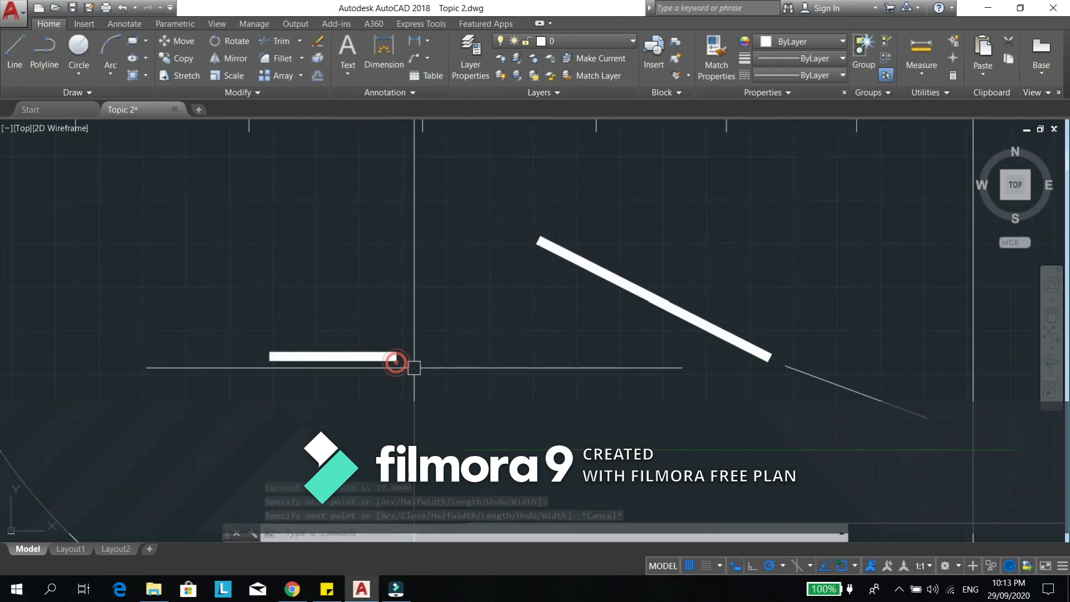
pyautogui.write('l')
pyautogui.press('Return')
pyautogui.press('Escape')
pyautogui.press('Escape')
# - Draw a horizontal polyline with starting and ending width 0 above the short wide polyline
pyautogui.moveTo(405, 369); pyautogui.dragTo(453, 389, button='middle')
pyautogui.write('pl')
pyautogui.press('Return')
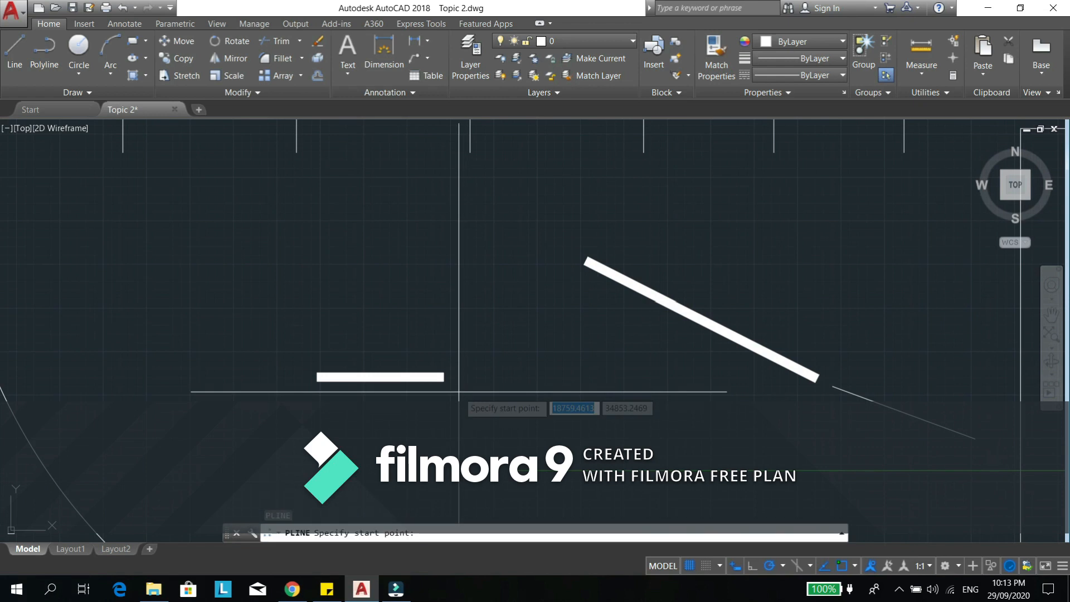
pyautogui.click(330, 255)
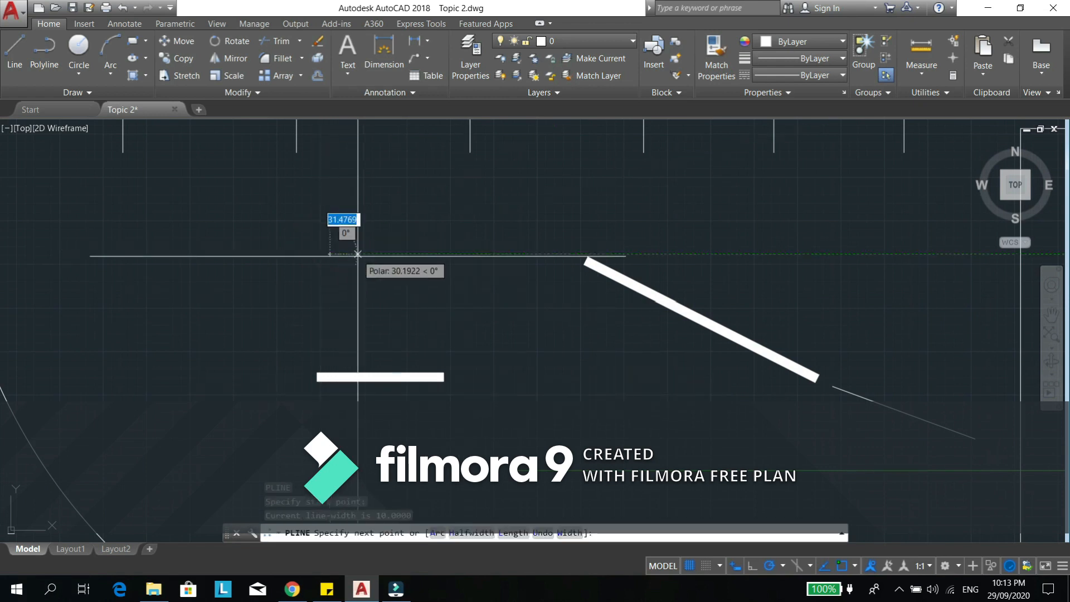
pyautogui.write('w')
pyautogui.press('Return')
pyautogui.write('0')
pyautogui.press('Return')
pyautogui.write('0')
pyautogui.press('Return')
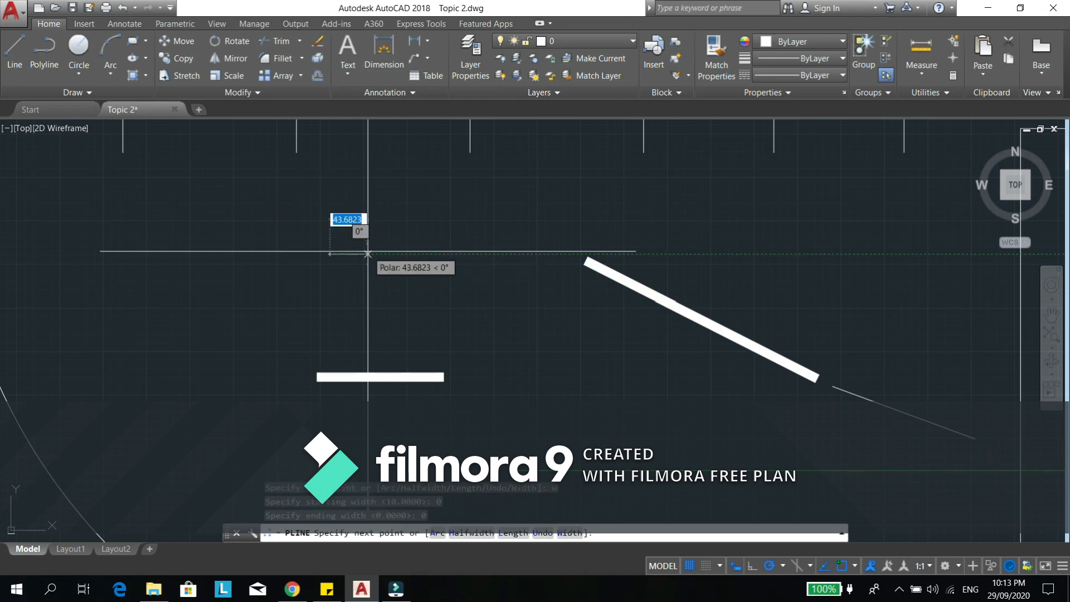
pyautogui.click(479, 254)
pyautogui.press('Escape')
pyautogui.press('Escape')
# - Draw a horizontal line in alignment with the thin polyline, starting a small gap beyond its right end
pyautogui.moveTo(474, 303); pyautogui.dragTo(441, 359, button='middle')
pyautogui.write('l')
pyautogui.press('Return')
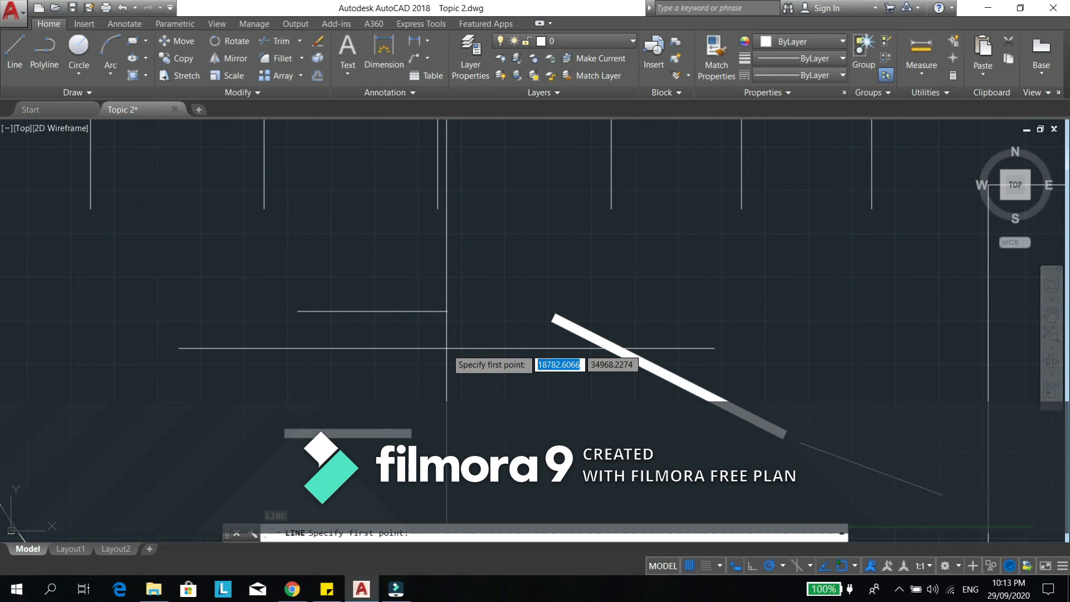
pyautogui.scroll(6, 424, 311)
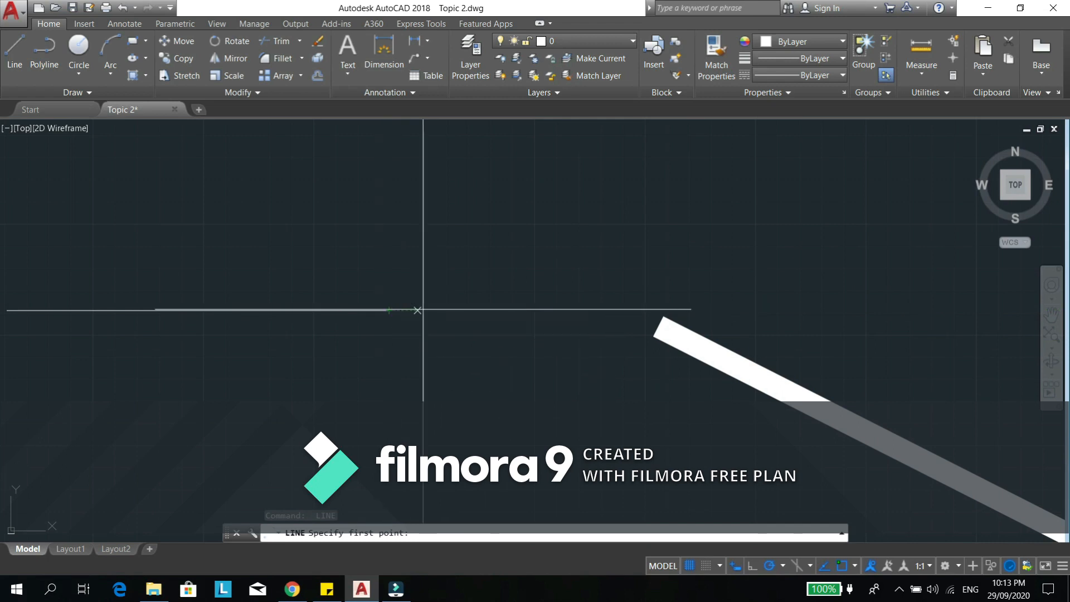
pyautogui.click(450, 308)
pyautogui.click(751, 308)
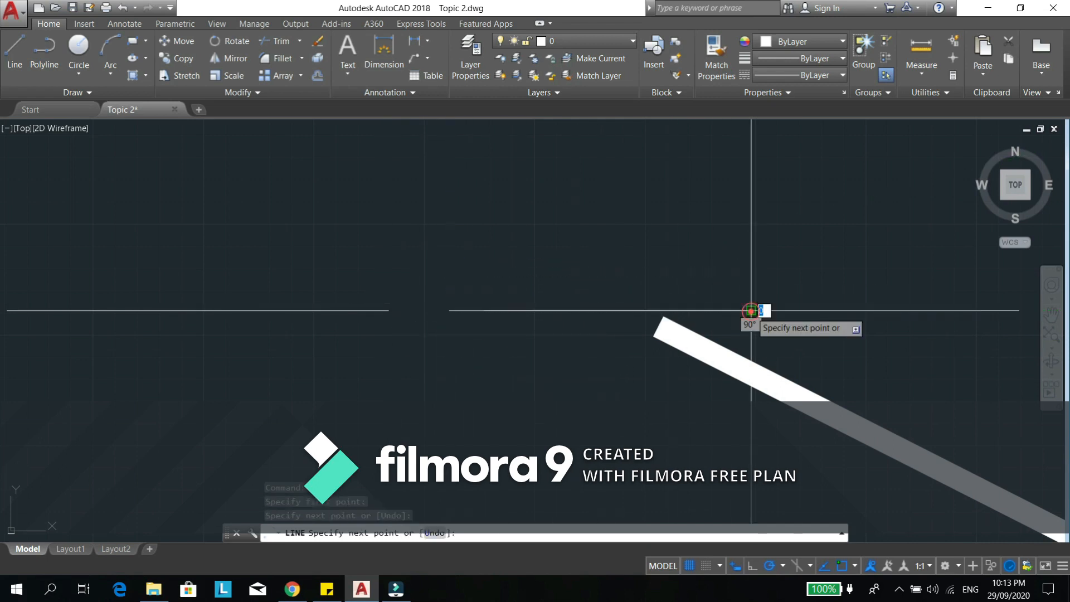
pyautogui.press('Escape')
pyautogui.press('Escape')
# - Try to join the thin horizontal polyline and the aligned line across the gap
pyautogui.moveTo(434, 375); pyautogui.dragTo(476, 375, button='middle')
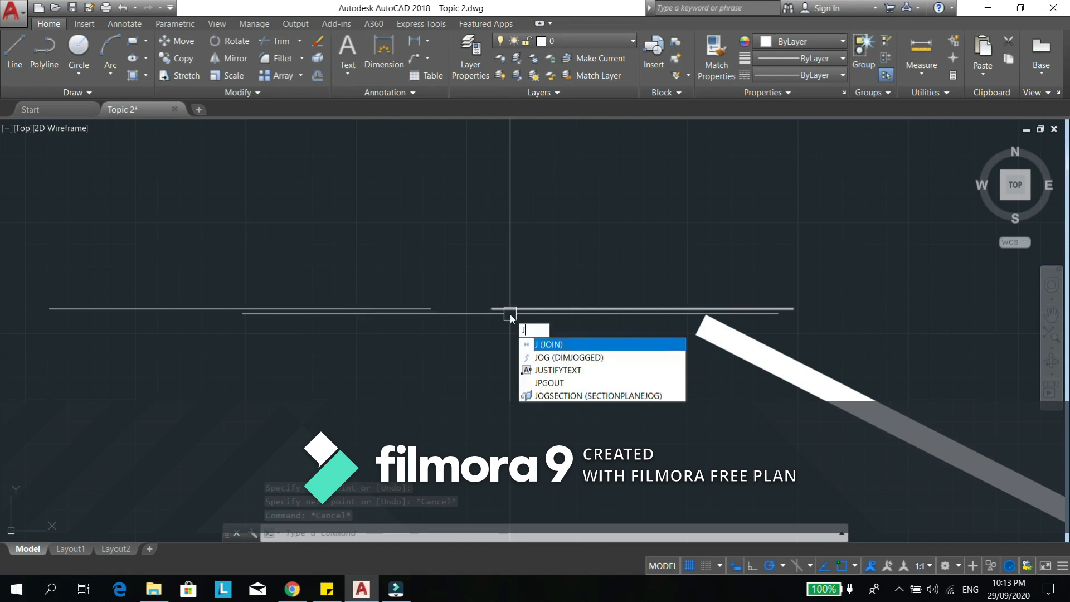
pyautogui.press('Return')
pyautogui.click(423, 308)
pyautogui.click(509, 308)
pyautogui.press('Return')
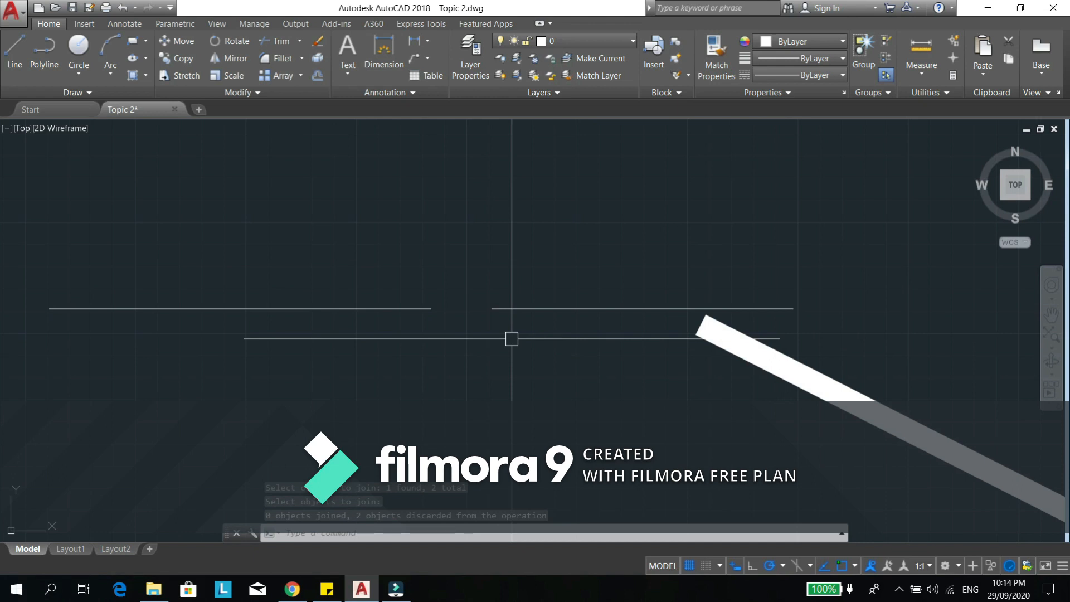
# - Draw a vertical line downward, aligned under the thin polyline's right endpoint with a small gap below it
pyautogui.moveTo(427, 359); pyautogui.dragTo(543, 272, button='middle')
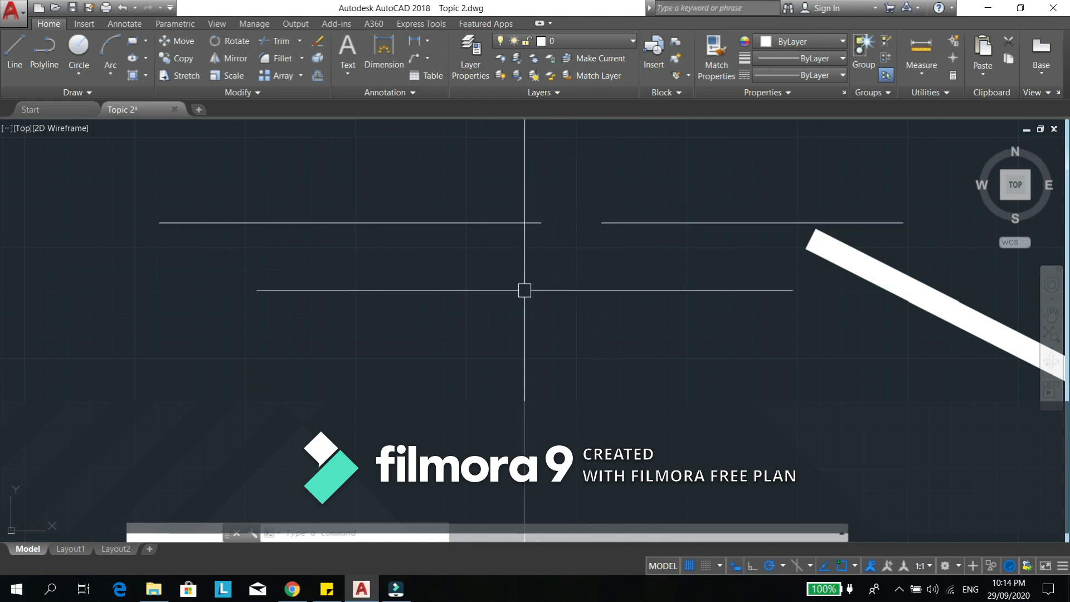
pyautogui.moveTo(524, 289); pyautogui.dragTo(559, 275, button='middle')
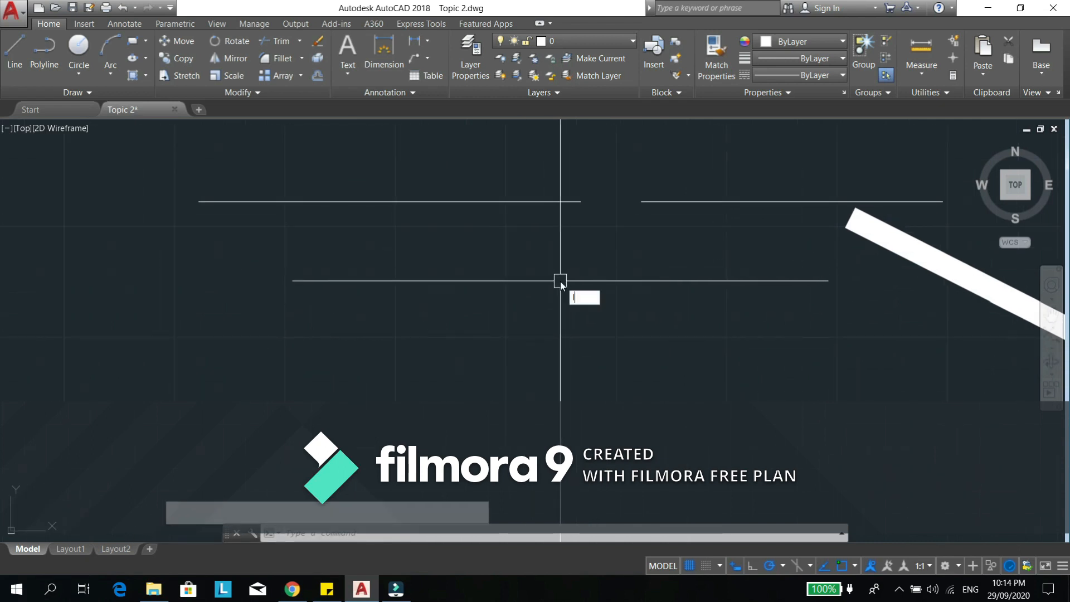
pyautogui.press('Return')
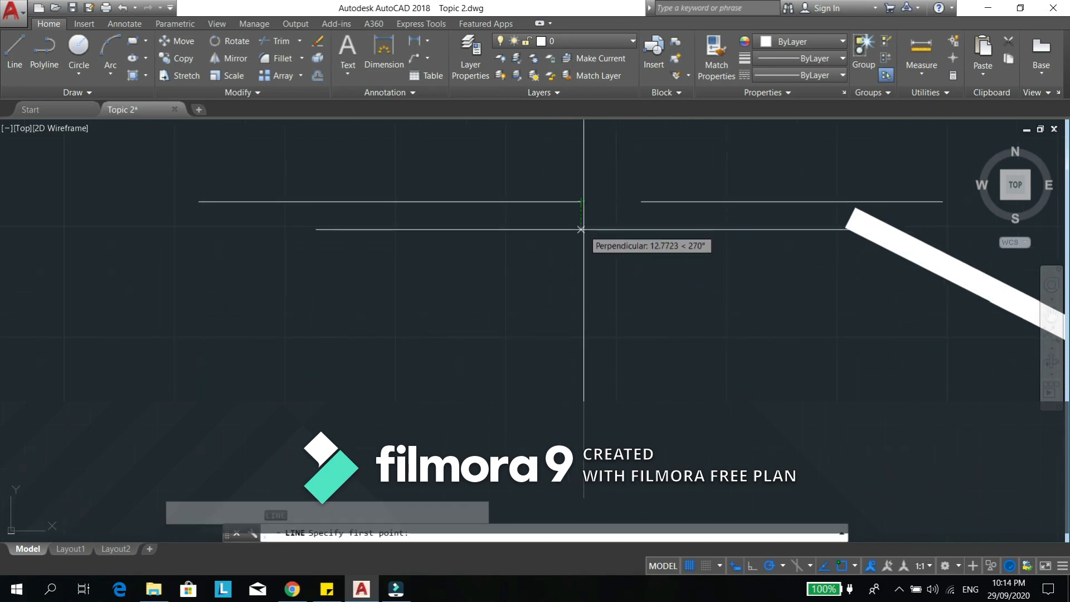
pyautogui.click(581, 236)
pyautogui.click(581, 401)
pyautogui.press('Escape')
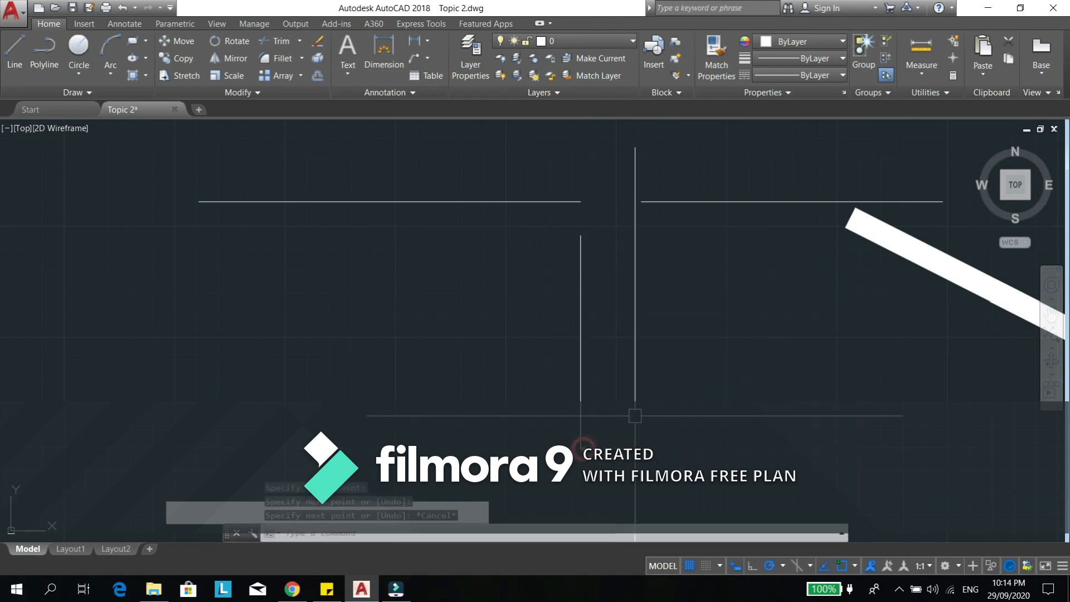
pyautogui.press('Escape')
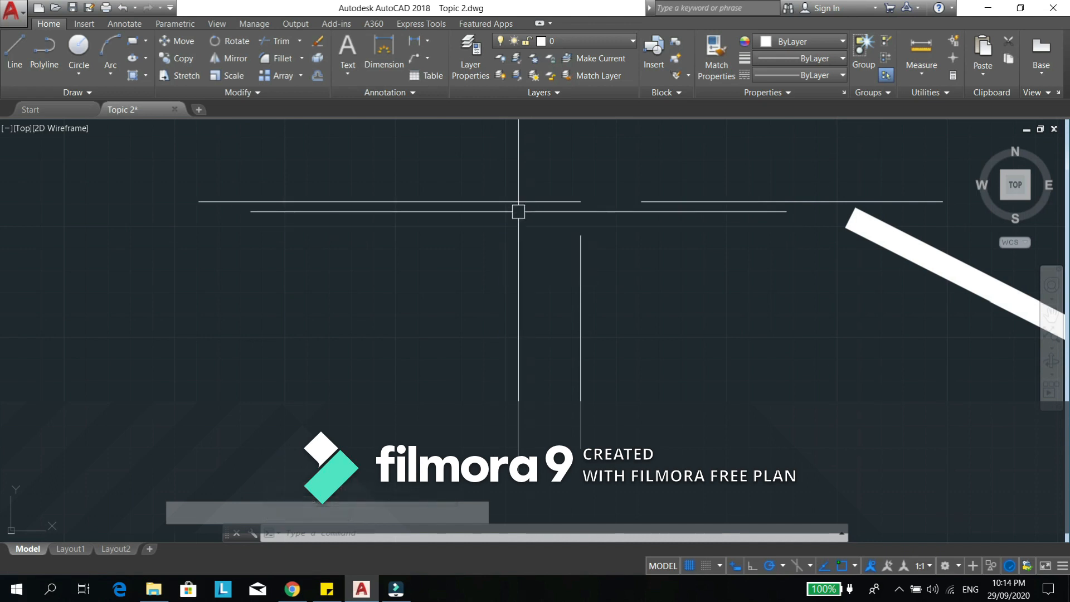
# - Try to join the thin horizontal polyline and the separated vertical line below its right end
pyautogui.write('j')
pyautogui.press('Return')
pyautogui.click(547, 202)
pyautogui.click(580, 265)
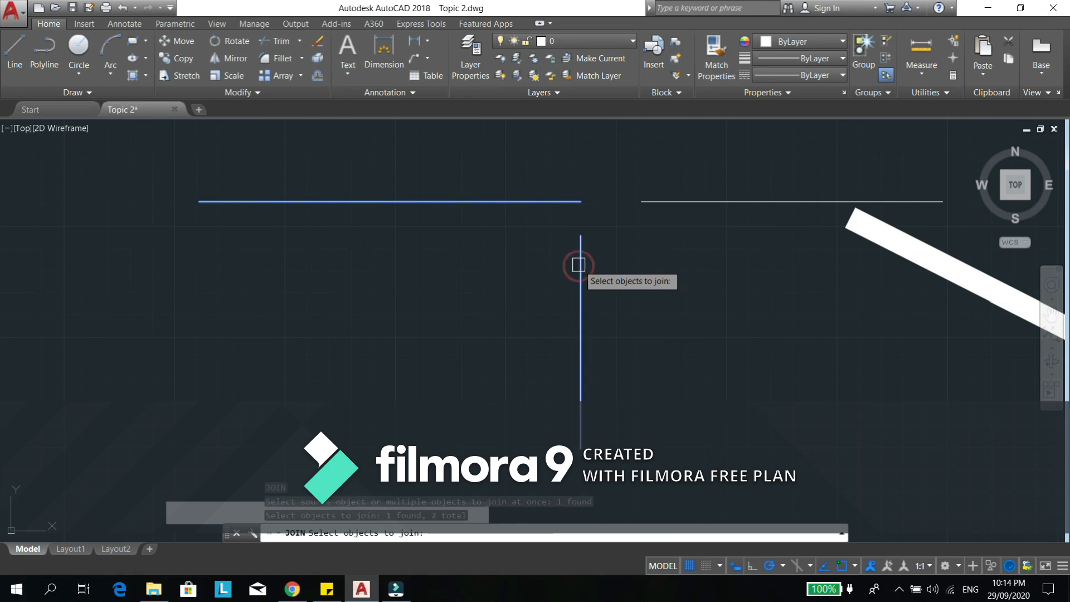
pyautogui.press('Return')
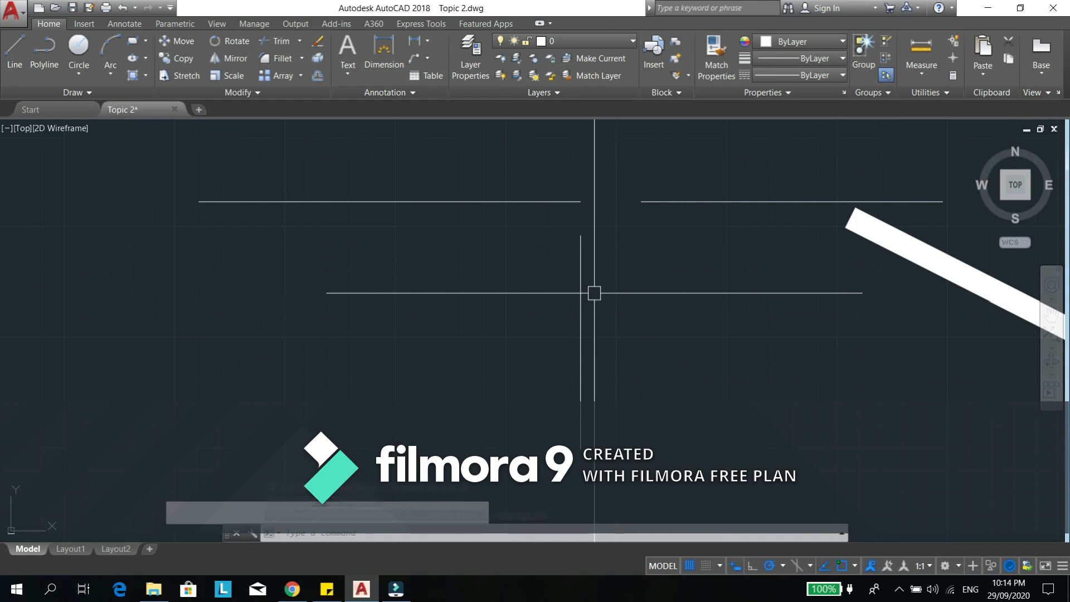
# - Move the vertical line from its upper endpoint to the horizontal polyline's right endpoint so they touch
pyautogui.write('m')
pyautogui.press('Return')
pyautogui.click(580, 265)
pyautogui.press('Return')
pyautogui.click(581, 239)
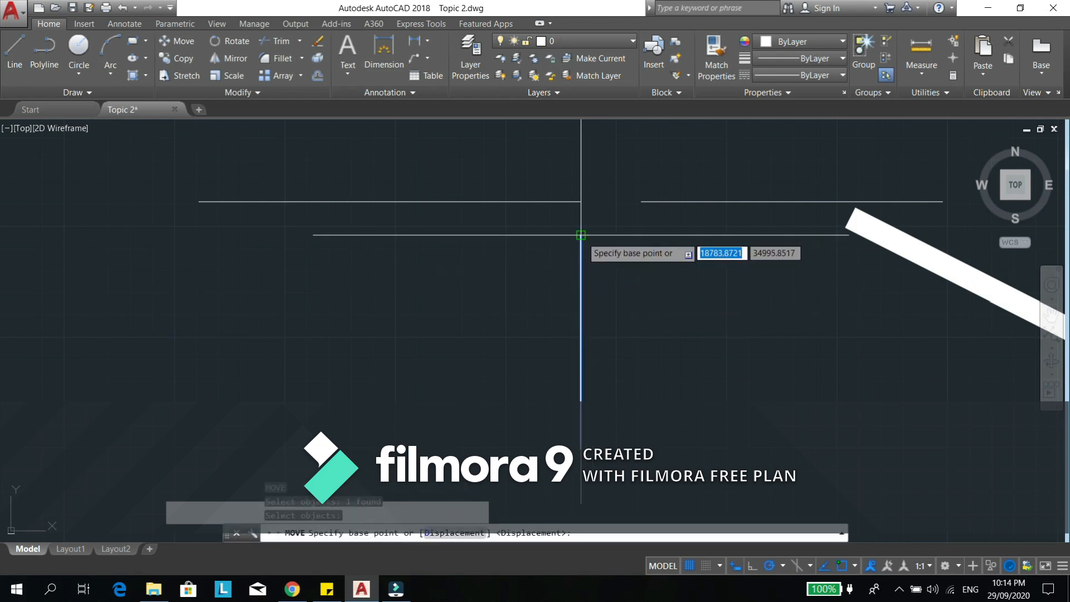
pyautogui.click(581, 202)
# - Join the horizontal polyline and the touching vertical line into one polyline, and select it to check the result
pyautogui.moveTo(549, 311); pyautogui.dragTo(560, 353, button='middle')
pyautogui.write('j')
pyautogui.press('Return')
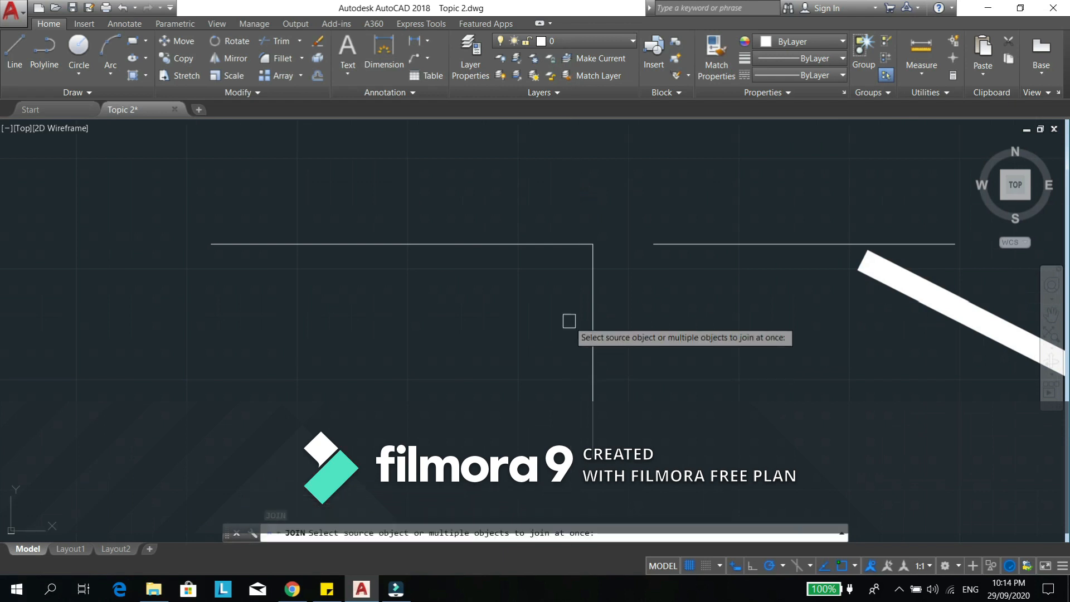
pyautogui.click(561, 243)
pyautogui.click(594, 280)
pyautogui.press('Return')
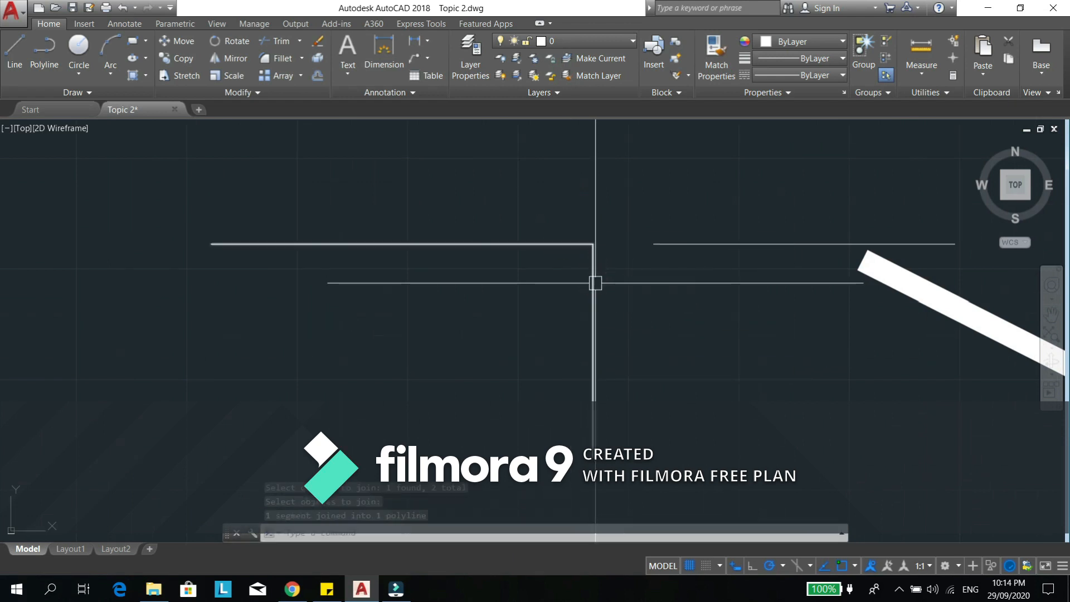
pyautogui.click(594, 283)
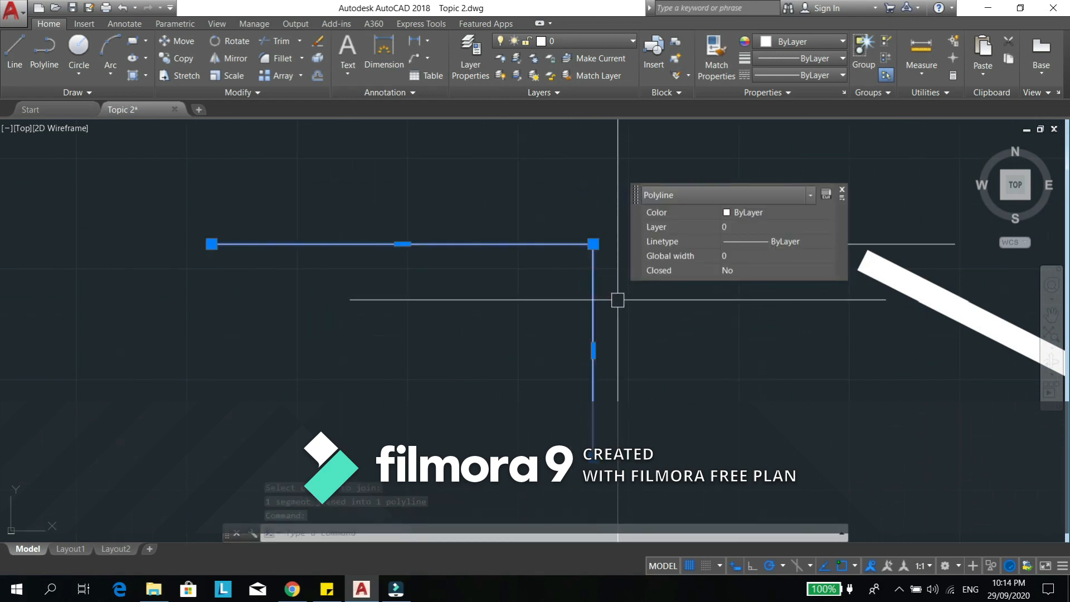
pyautogui.press('Escape')
# - Draw a vertical line downward, aligned under the joined polyline's left endpoint with a small gap below it
pyautogui.moveTo(311, 367); pyautogui.dragTo(459, 363, button='middle')
pyautogui.write('l')
pyautogui.press('Return')
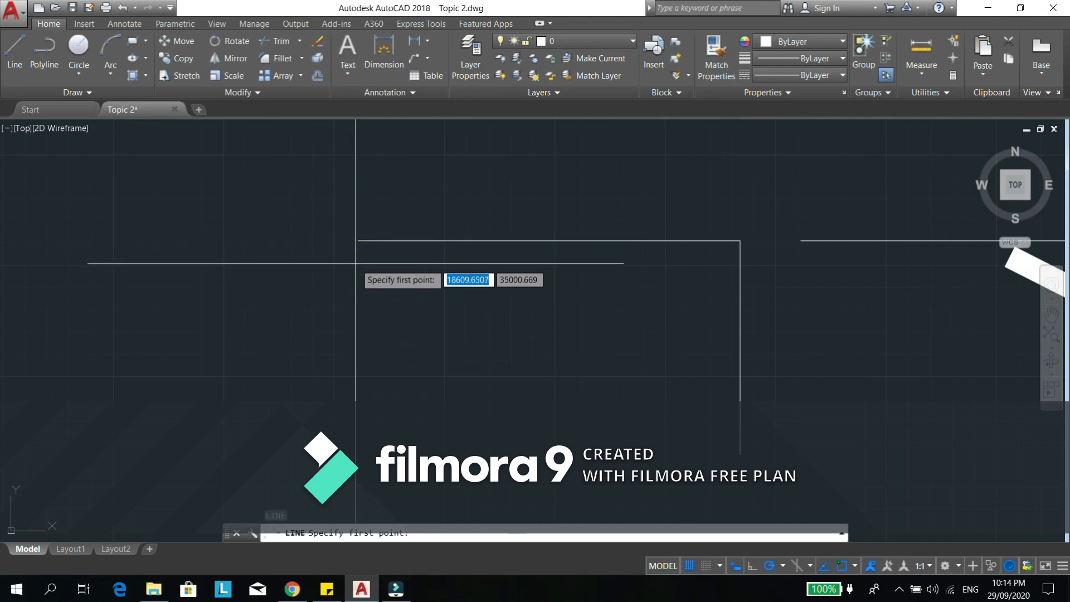
pyautogui.click(358, 263)
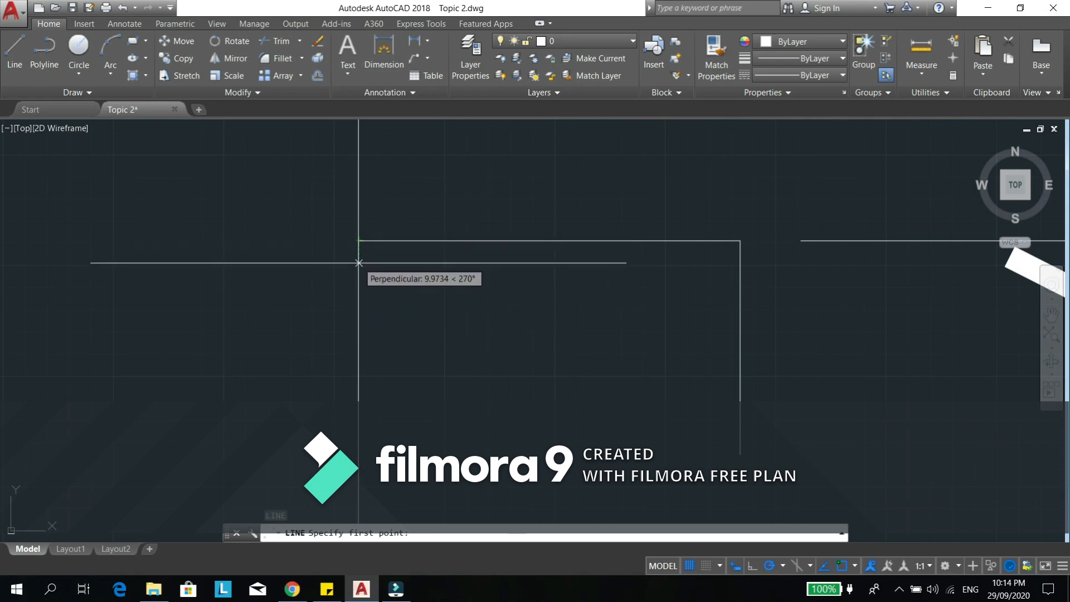
pyautogui.press('Escape')
pyautogui.moveTo(377, 387)
pyautogui.mouseDown(button='middle')
pyautogui.moveTo(415, 361)
pyautogui.moveTo(394, 278)
pyautogui.mouseUp(button='middle')
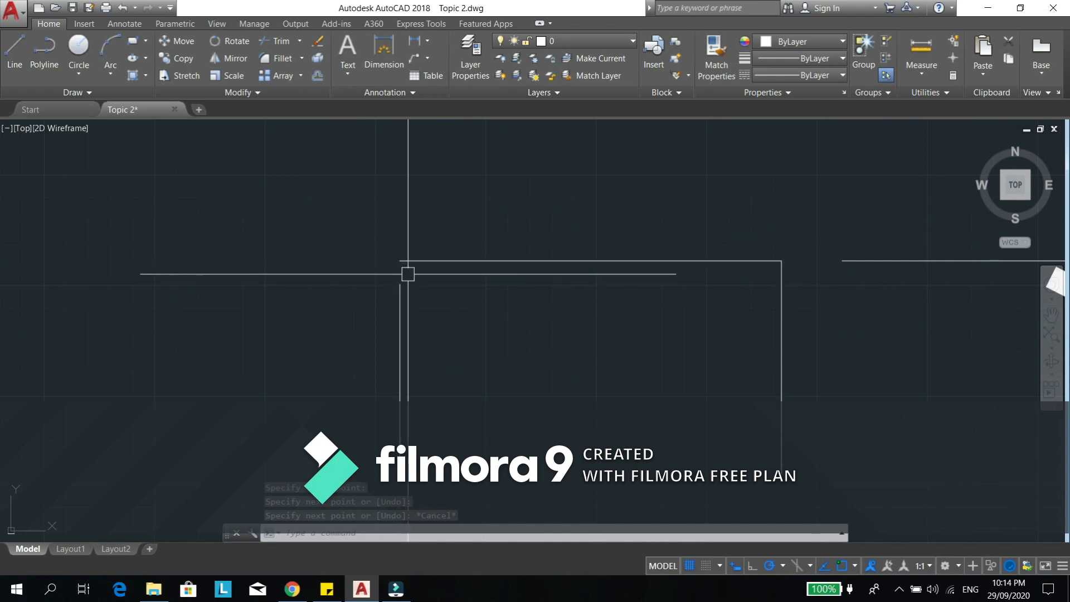
# - Move the left vertical line from its upper endpoint up to the joined polyline's left endpoint
pyautogui.write('m')
pyautogui.press('Return')
pyautogui.click(402, 306)
pyautogui.press('Return')
pyautogui.click(400, 284)
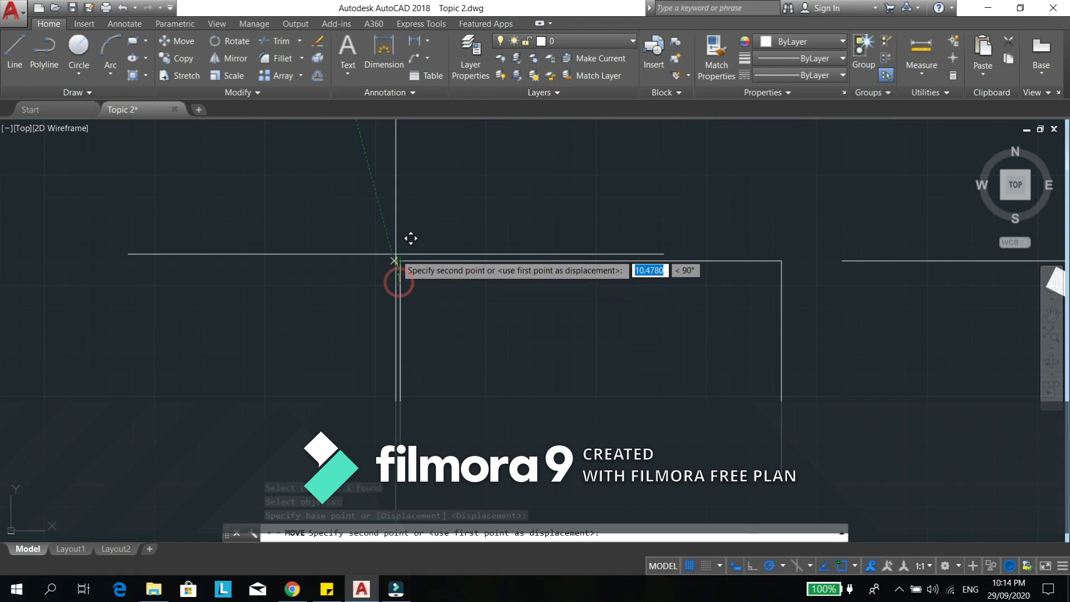
pyautogui.press('Escape')
pyautogui.press('Escape')
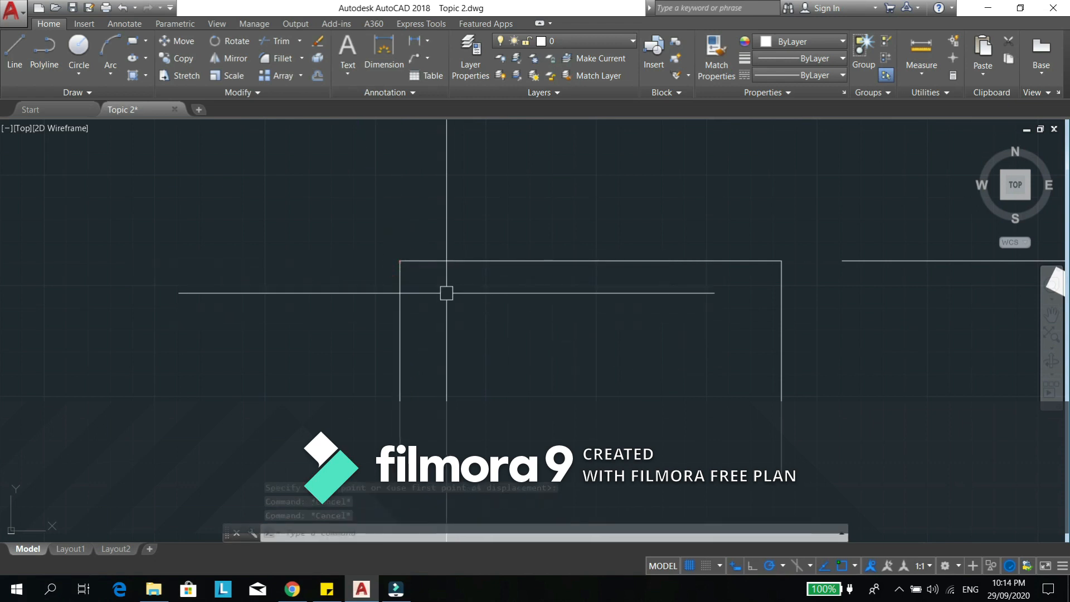
# - Join the left vertical line to the L-shaped polyline, and select the combined polyline to check it
pyautogui.write('j')
pyautogui.press('Return')
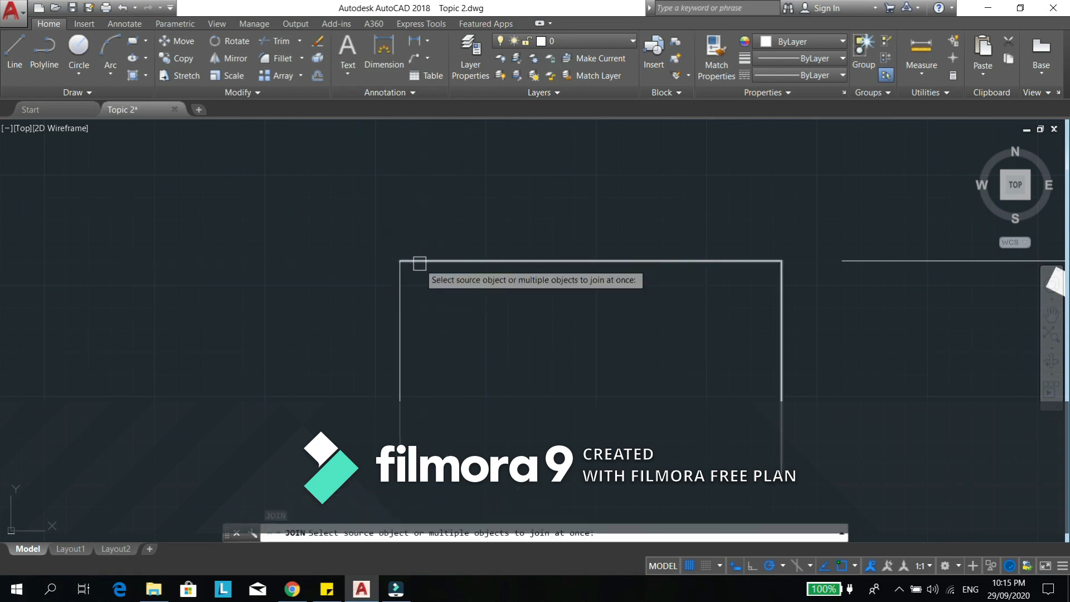
pyautogui.click(422, 261)
pyautogui.click(406, 292)
pyautogui.press('Return')
pyautogui.click(406, 304)
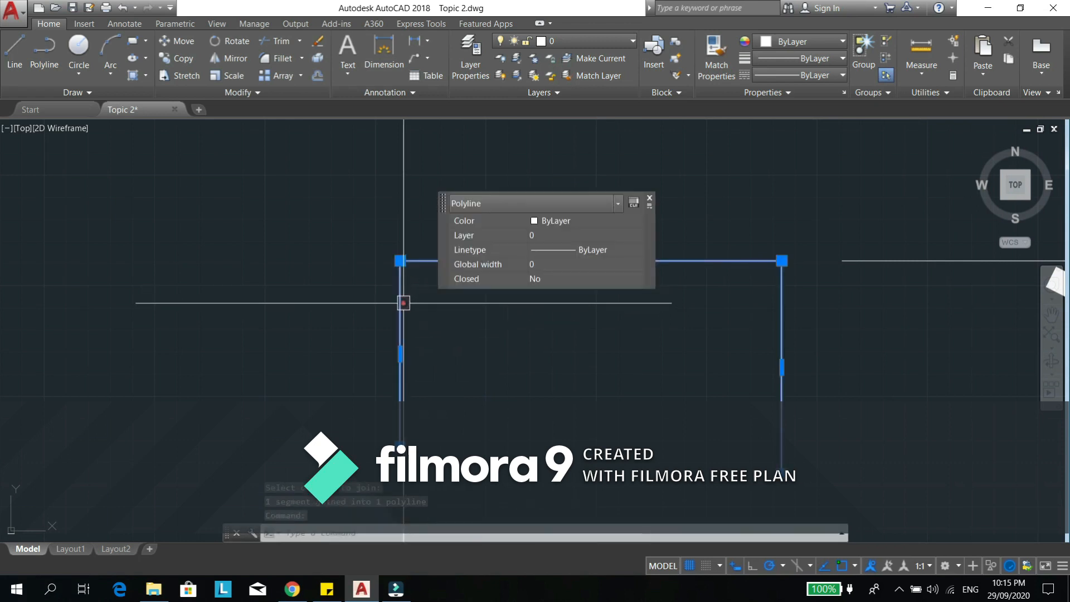
# - Draw a slightly sloped line running leftward from a point directly below the joined polyline's left endpoint
pyautogui.press('Escape')
pyautogui.press('Escape')
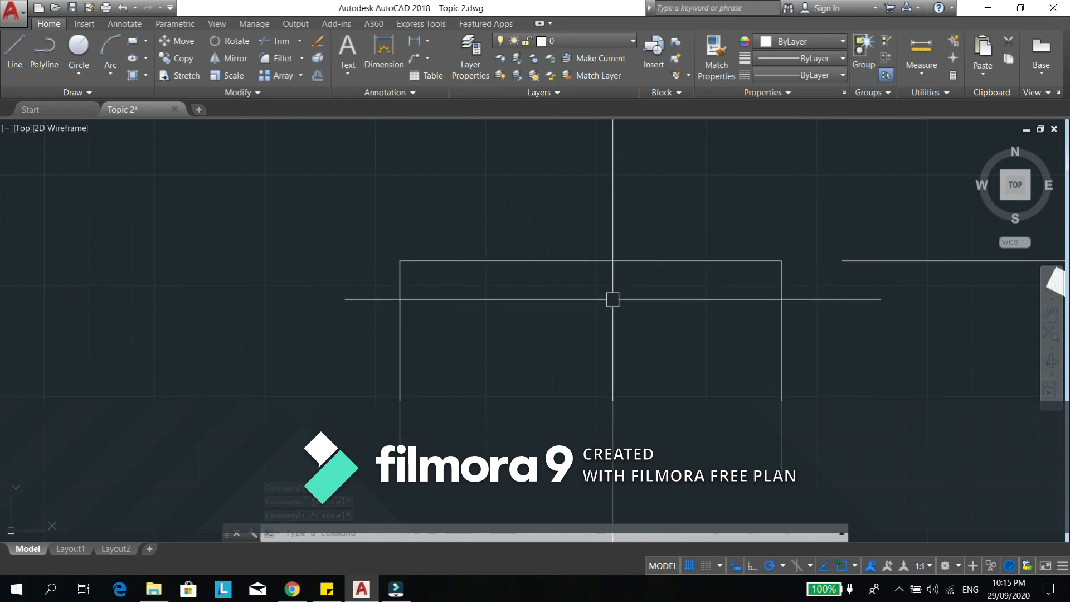
pyautogui.moveTo(493, 340); pyautogui.dragTo(606, 326, button='middle')
pyautogui.moveTo(480, 387); pyautogui.dragTo(528, 312, button='middle')
pyautogui.moveTo(528, 408); pyautogui.dragTo(530, 418, button='middle')
pyautogui.write('l')
pyautogui.press('Return')
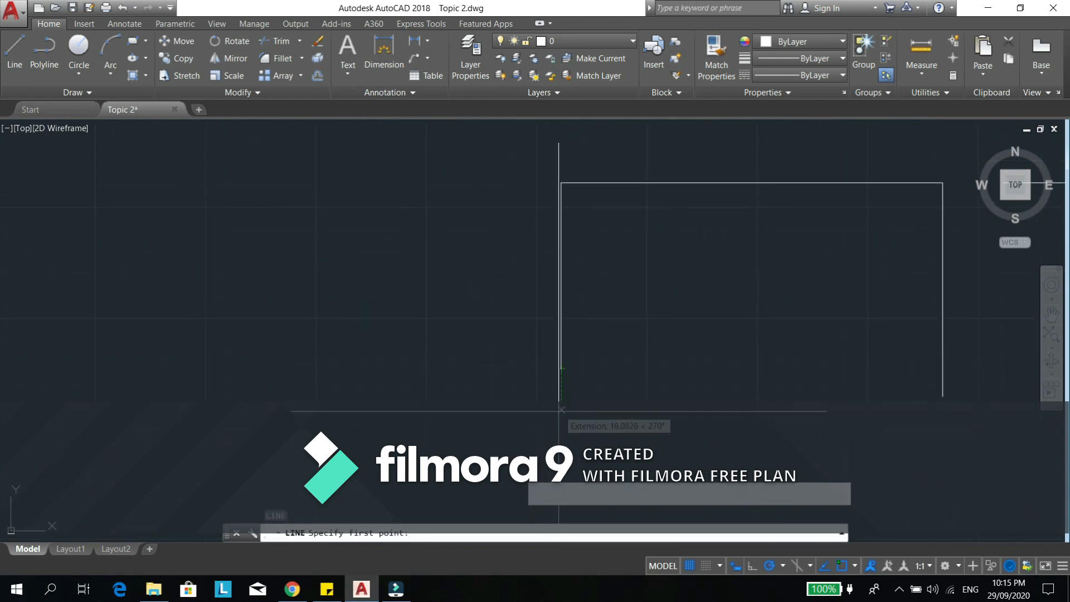
pyautogui.click(560, 408)
pyautogui.click(354, 398)
pyautogui.press('Escape')
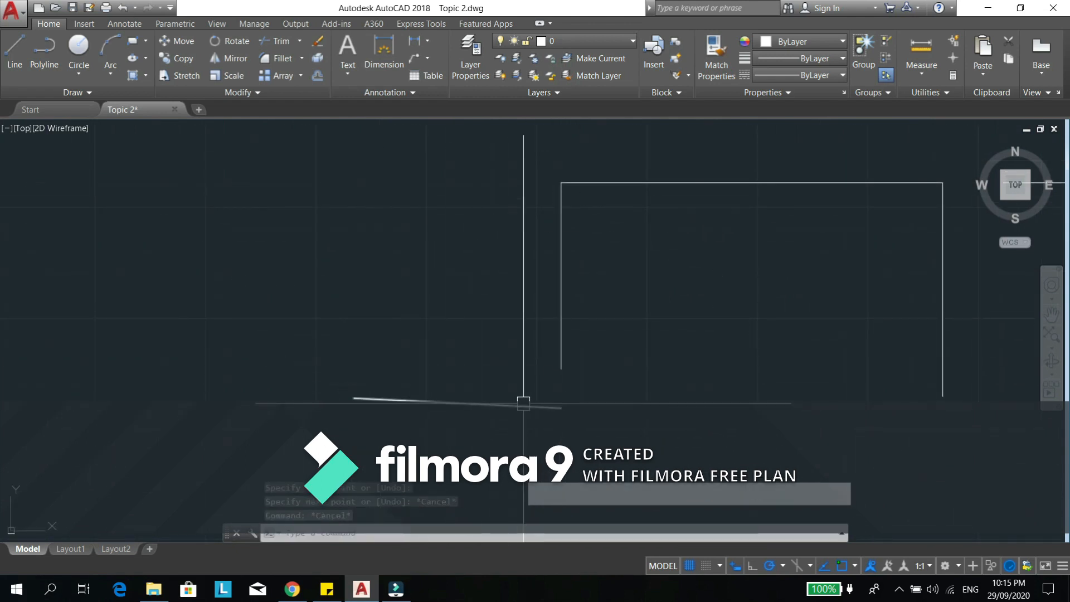
pyautogui.write('f')
pyautogui.press('Return')
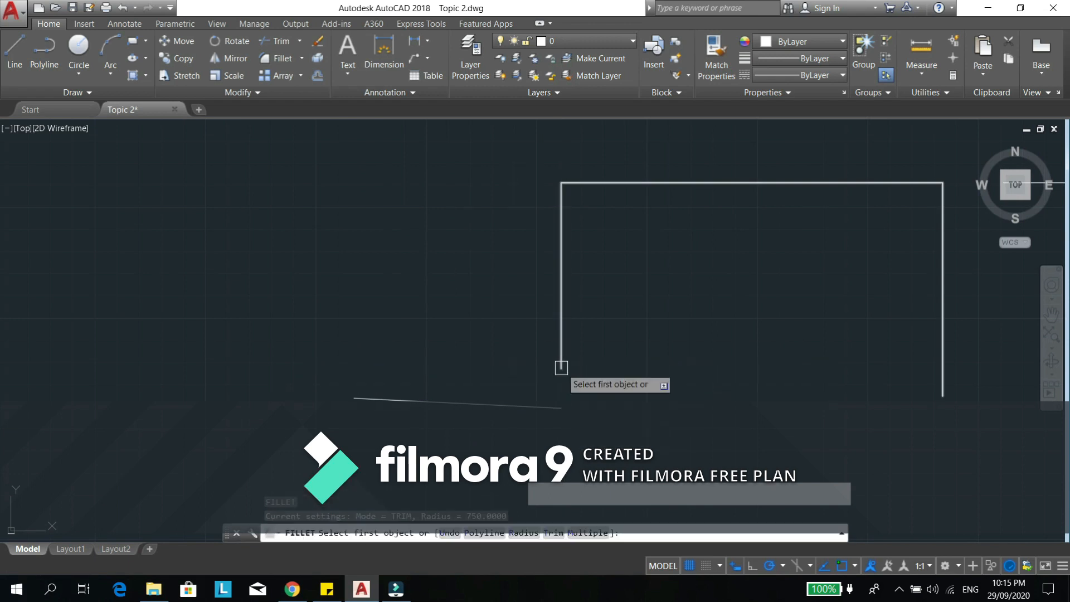
pyautogui.write('r')
pyautogui.press('Return')
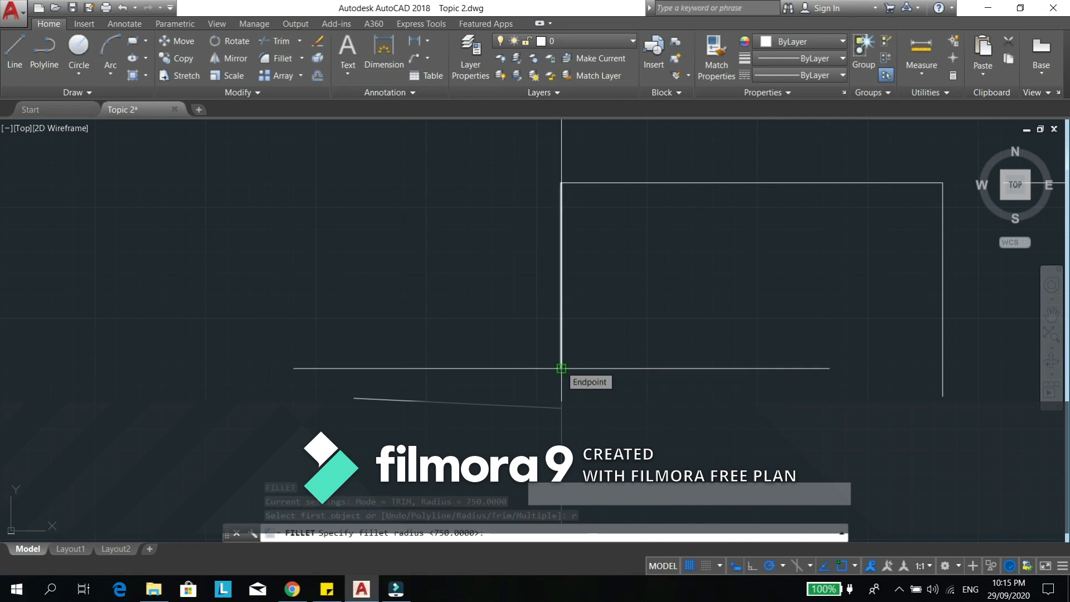
pyautogui.press('Return')
pyautogui.click(559, 355)
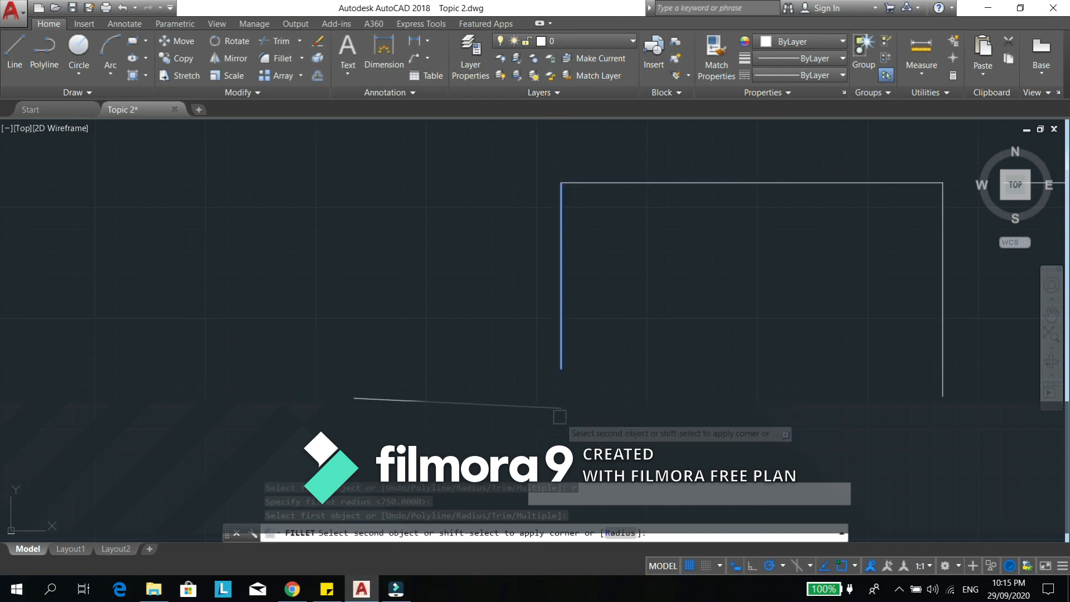
pyautogui.scroll(-3, 560, 417)
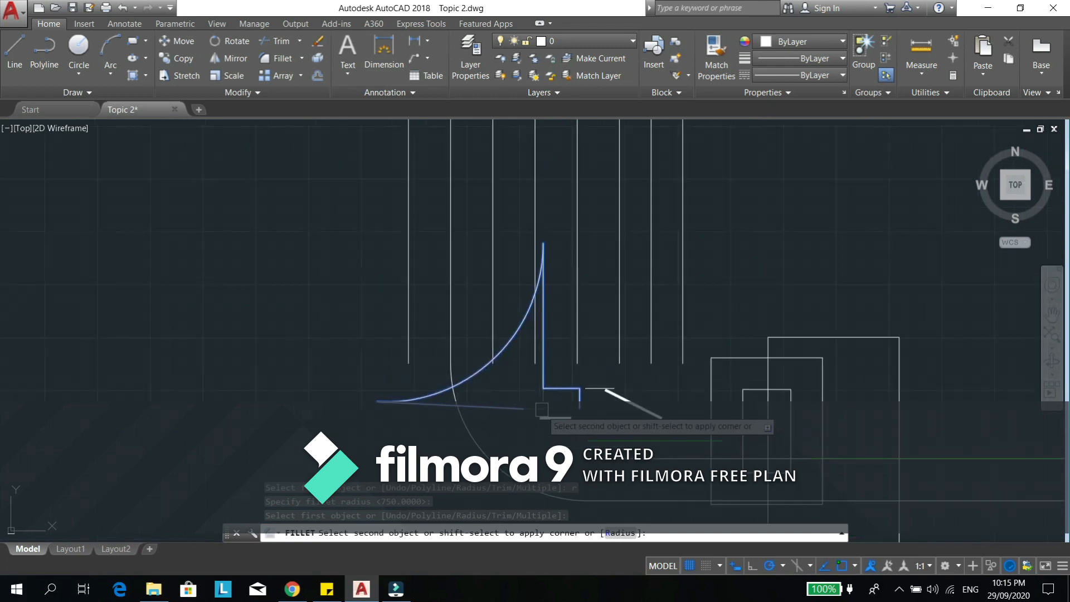
pyautogui.scroll(6, 539, 411)
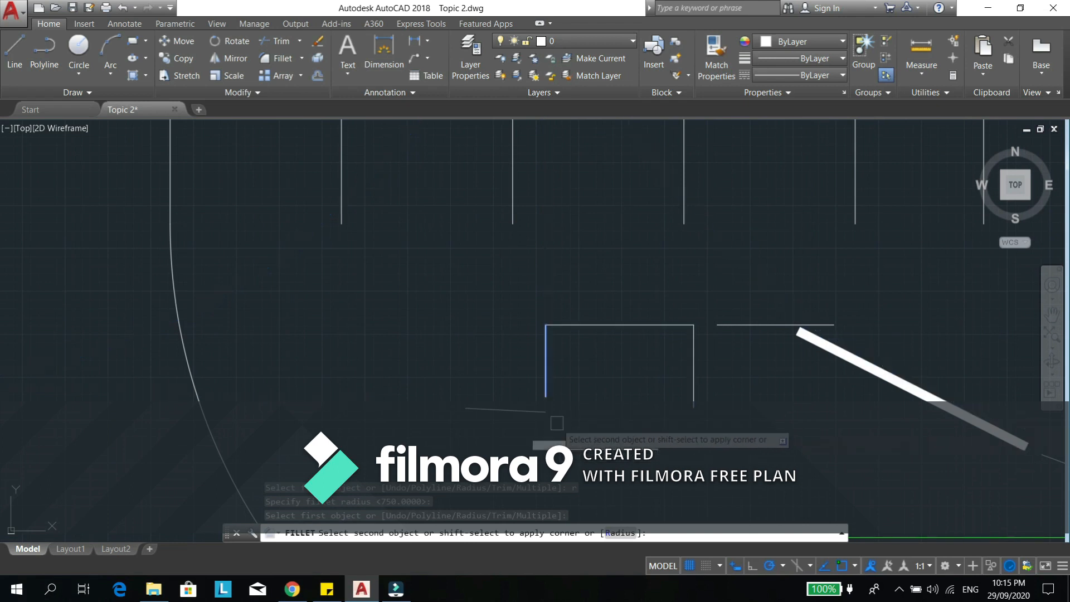
pyautogui.press('Escape')
pyautogui.press('Escape')
# - Move the sloped line further down, away from the polyline's left endpoint
pyautogui.moveTo(513, 421); pyautogui.dragTo(538, 399, button='middle')
pyautogui.write('m')
pyautogui.press('space')
pyautogui.scroll(4, 539, 396)
pyautogui.click(549, 373)
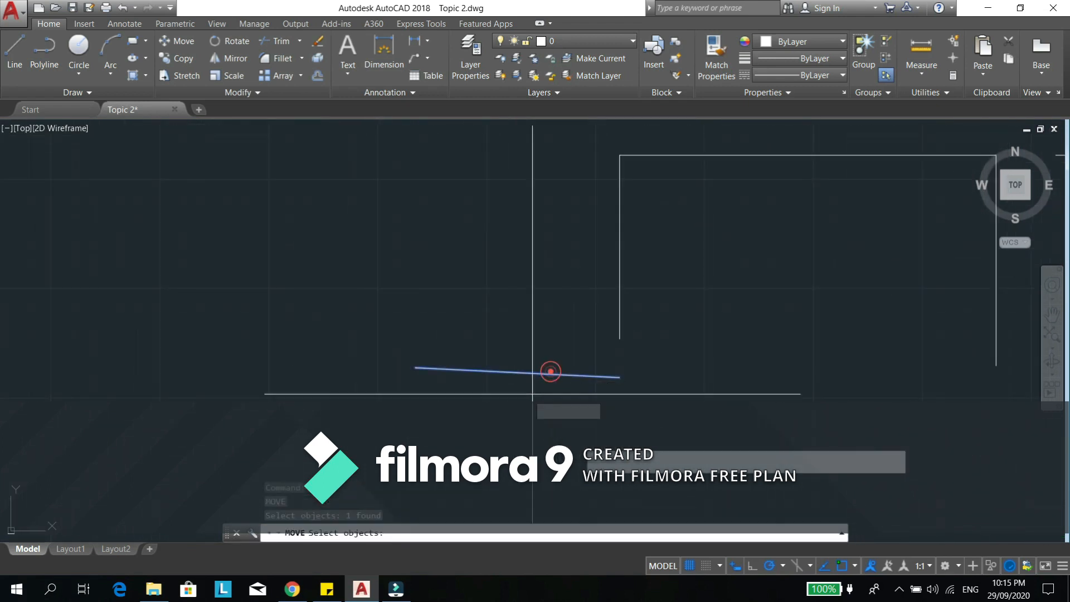
pyautogui.press('space')
pyautogui.click(521, 389)
pyautogui.press('Escape')
pyautogui.press('Escape')
pyautogui.press('Escape')
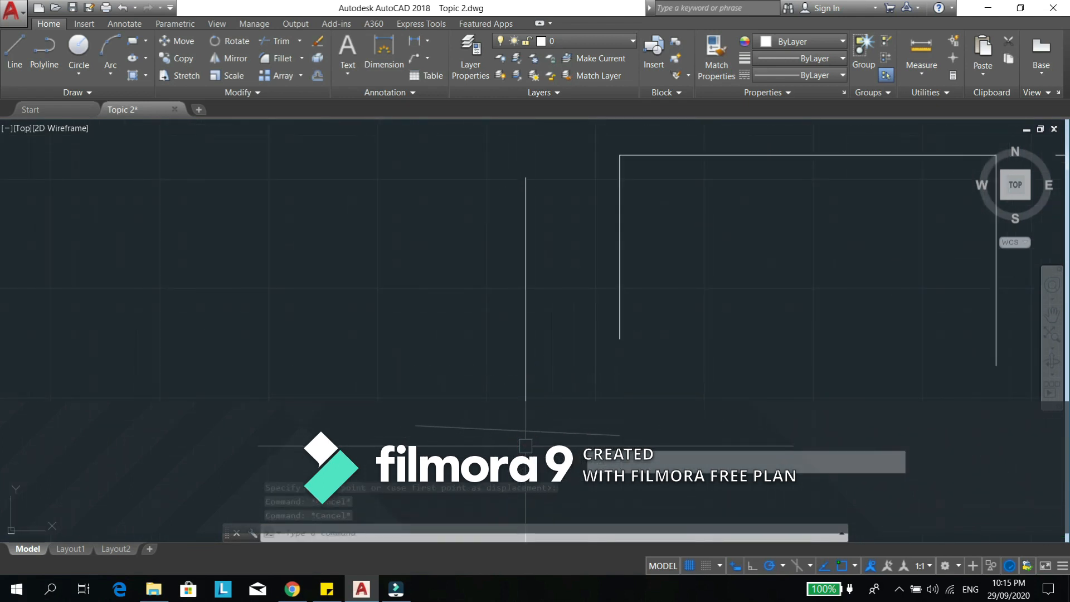
# - Stretch the sloped line's left endpoint further left to make the line longer
pyautogui.click(494, 436)
pyautogui.click(452, 427)
pyautogui.click(415, 425)
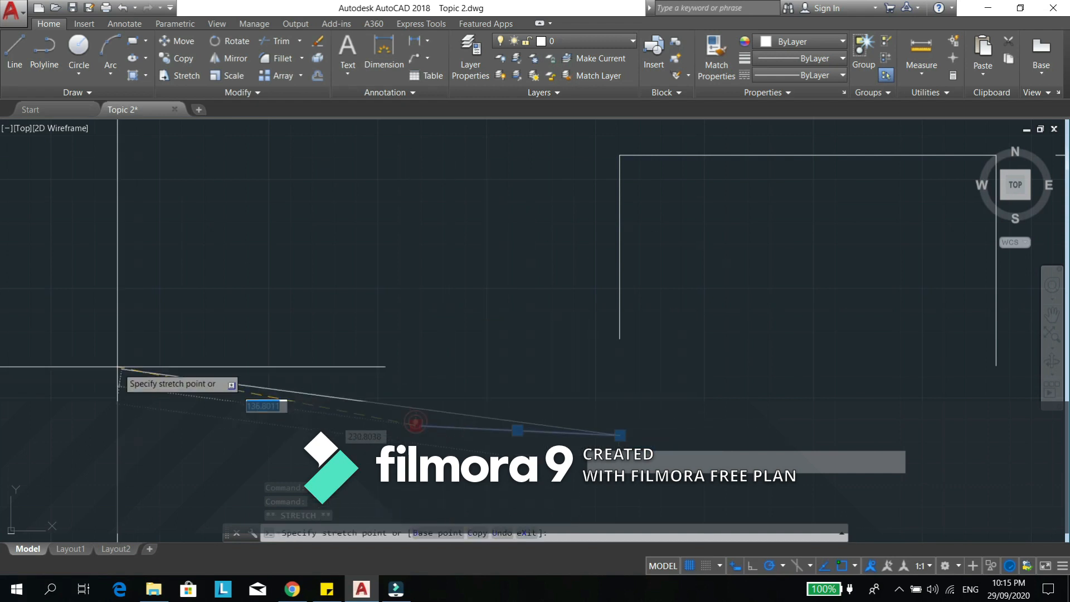
pyautogui.click(16, 391)
pyautogui.press('Escape')
pyautogui.press('Escape')
pyautogui.scroll(-2, 378, 389)
pyautogui.moveTo(378, 390); pyautogui.dragTo(429, 412, button='middle')
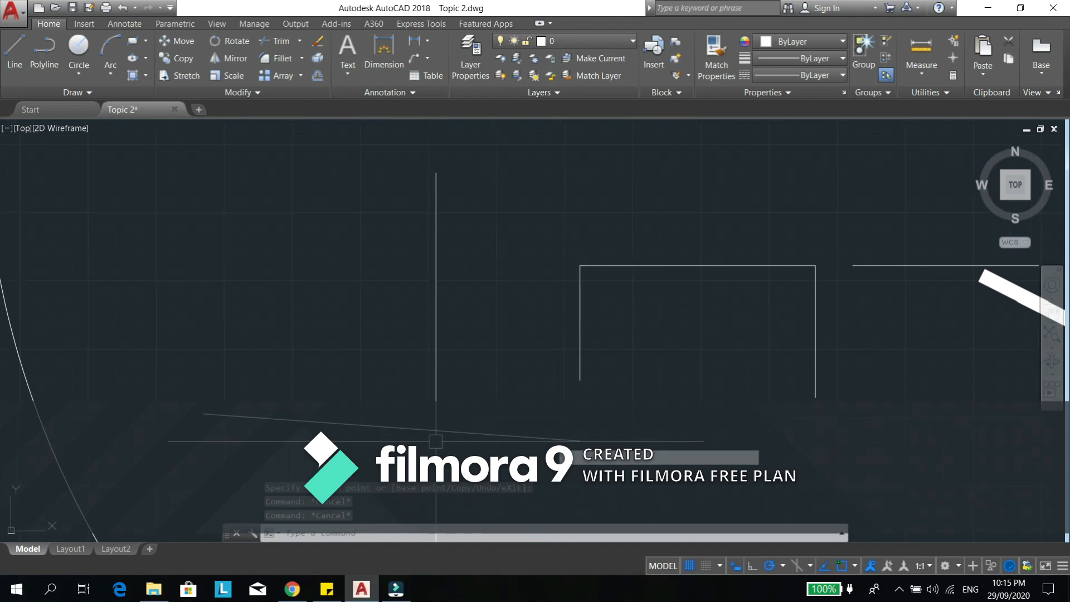
pyautogui.write('f')
pyautogui.press('Return')
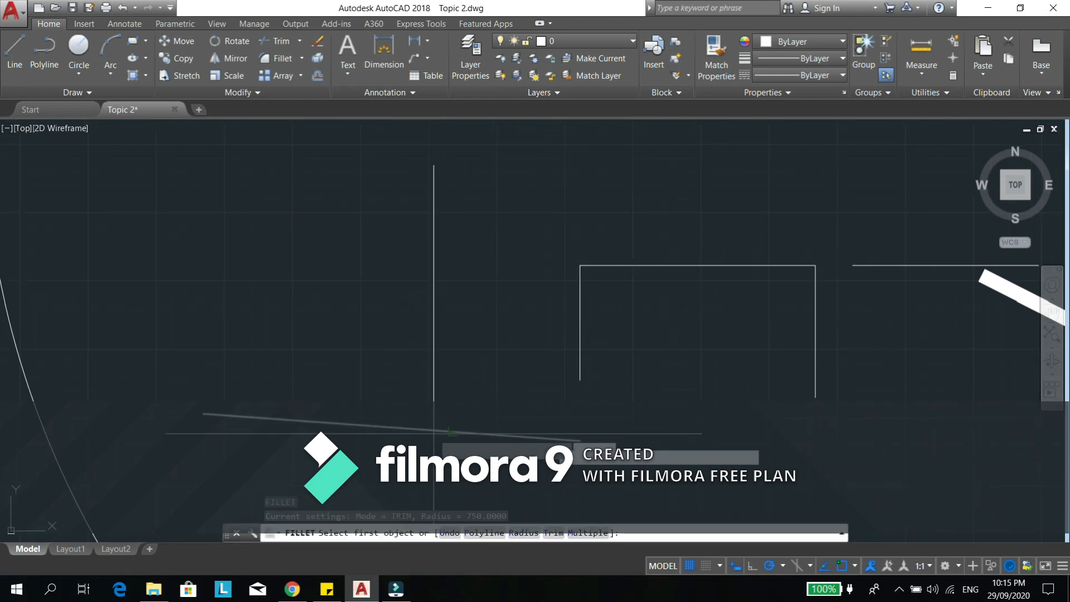
pyautogui.write('r')
pyautogui.press('Return')
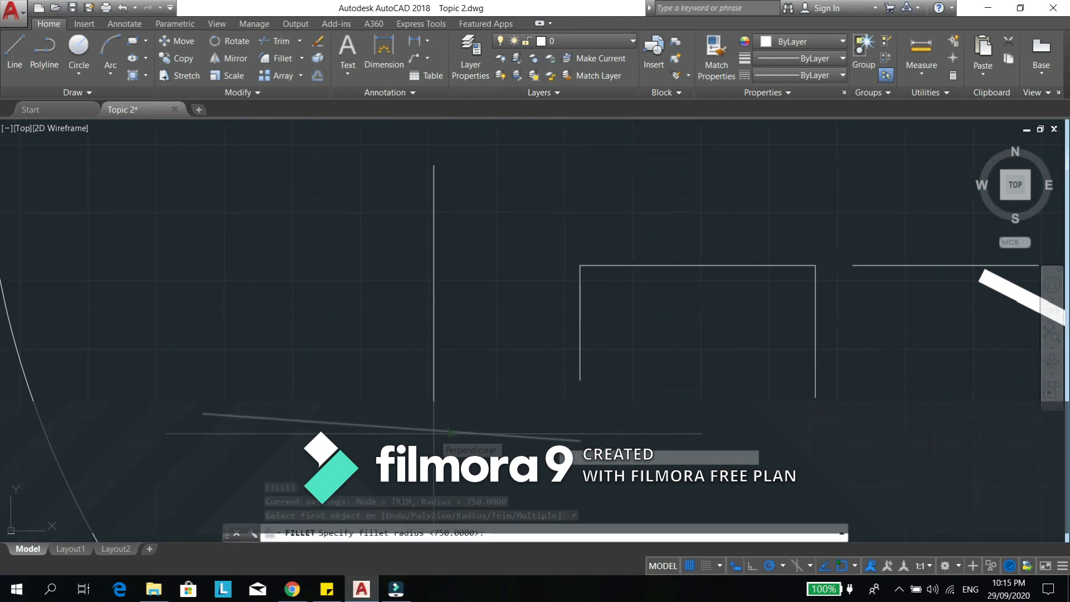
pyautogui.write('35')
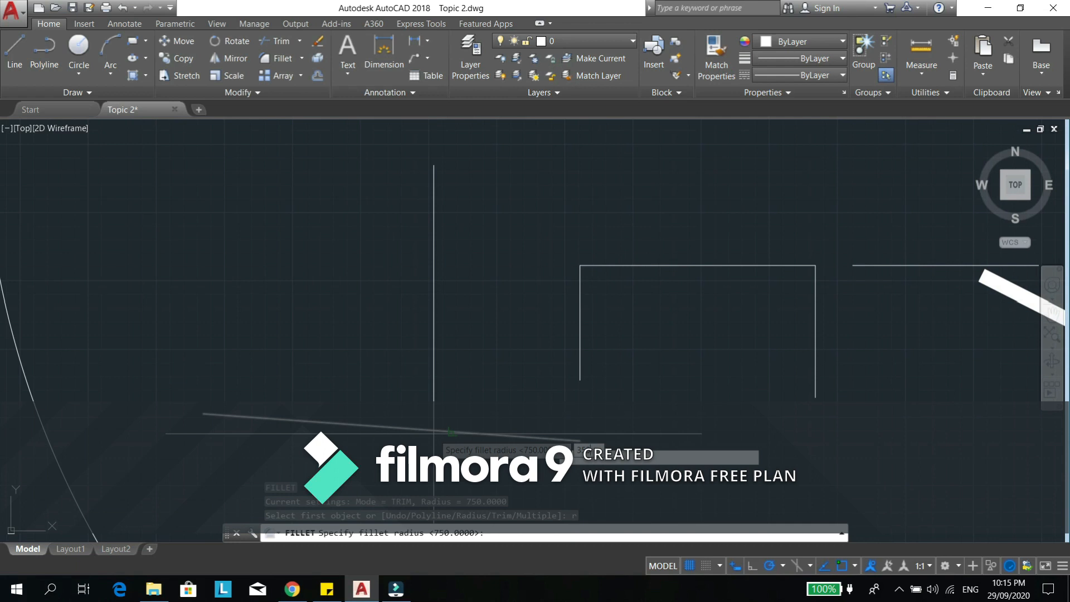
pyautogui.write('0')
pyautogui.press('Return')
pyautogui.click(549, 438)
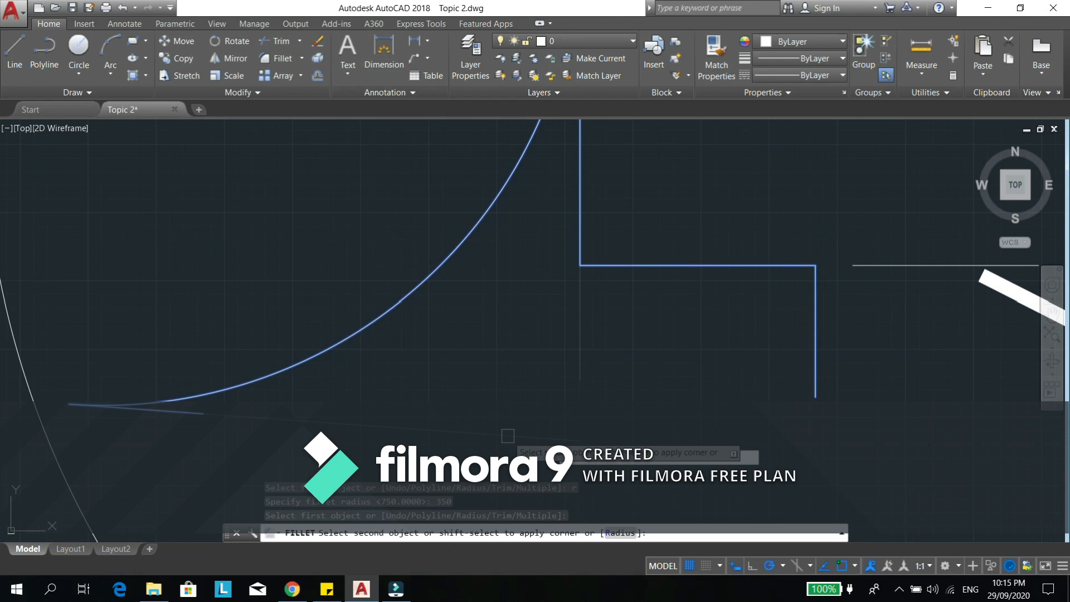
pyautogui.scroll(-2, 507, 435)
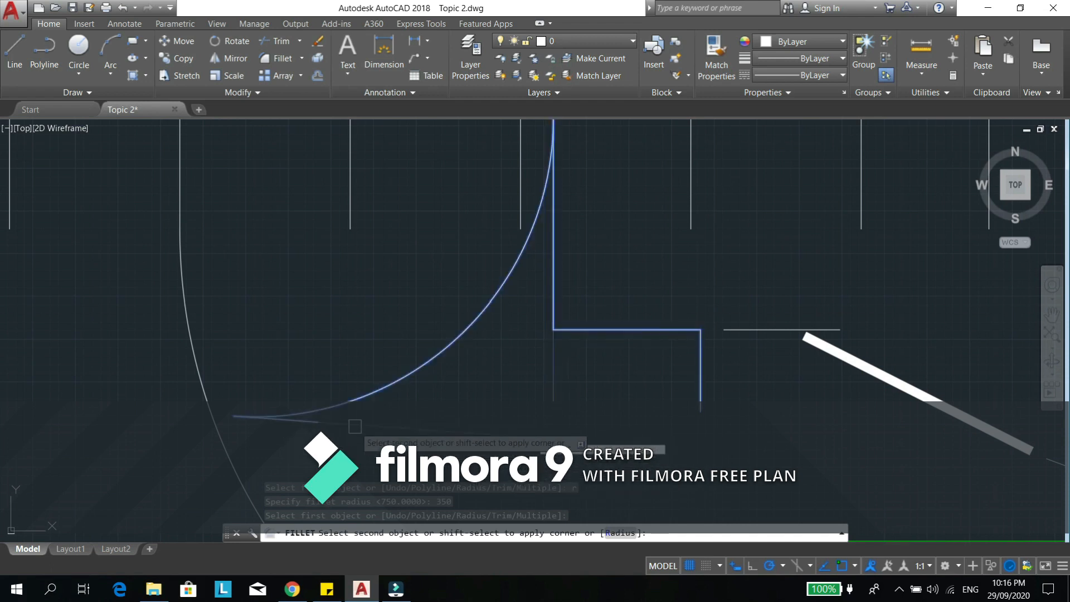
pyautogui.press('Escape')
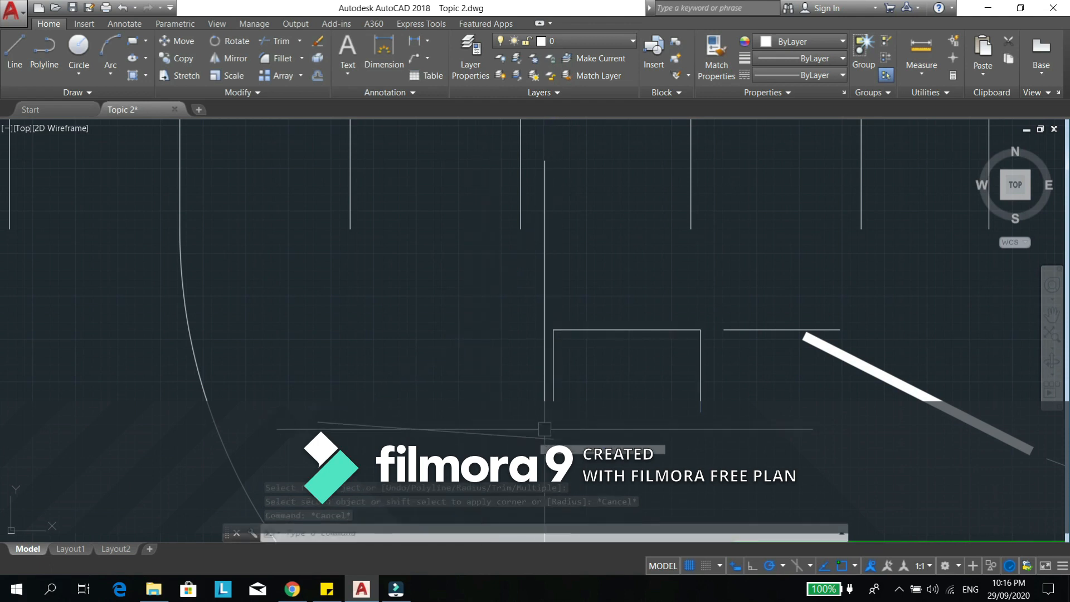
# - Fillet the polyline's left leg and the sloped line with a radius of 100
pyautogui.write('f')
pyautogui.press('Return')
pyautogui.write('r')
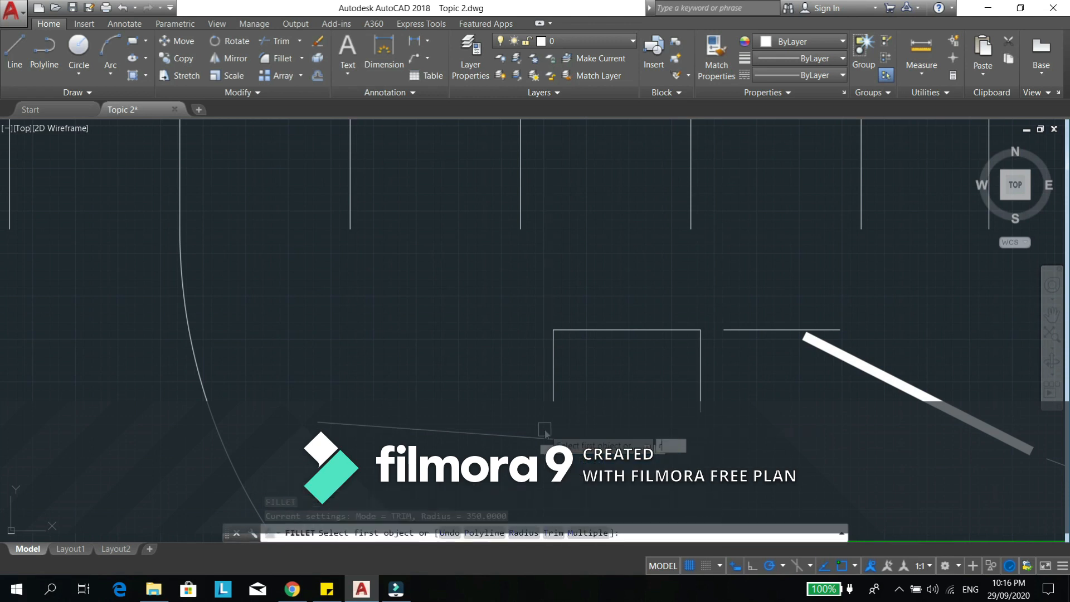
pyautogui.press('Return')
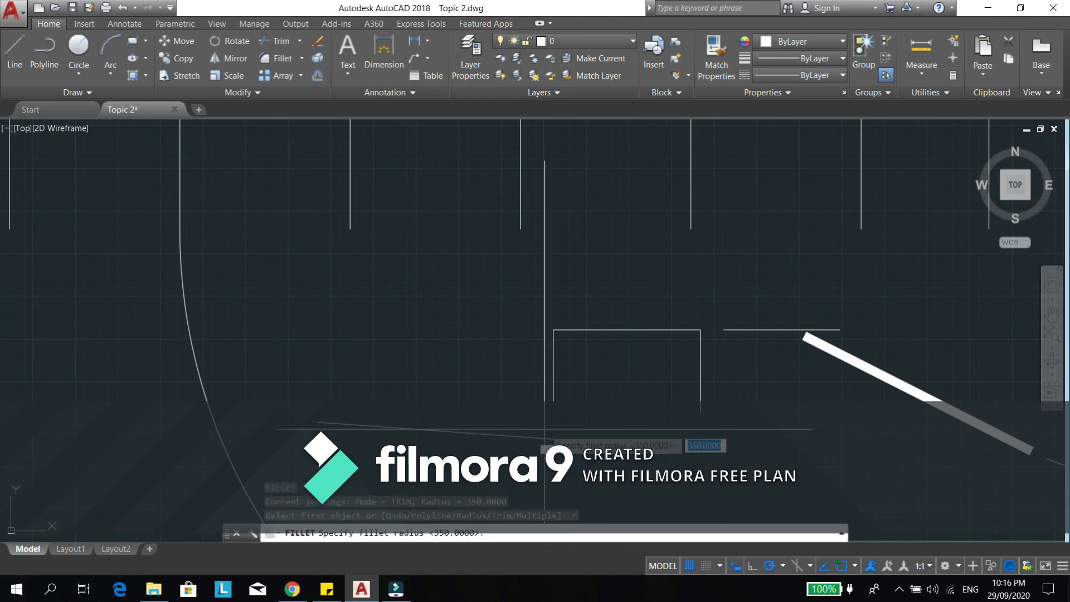
pyautogui.press('Return')
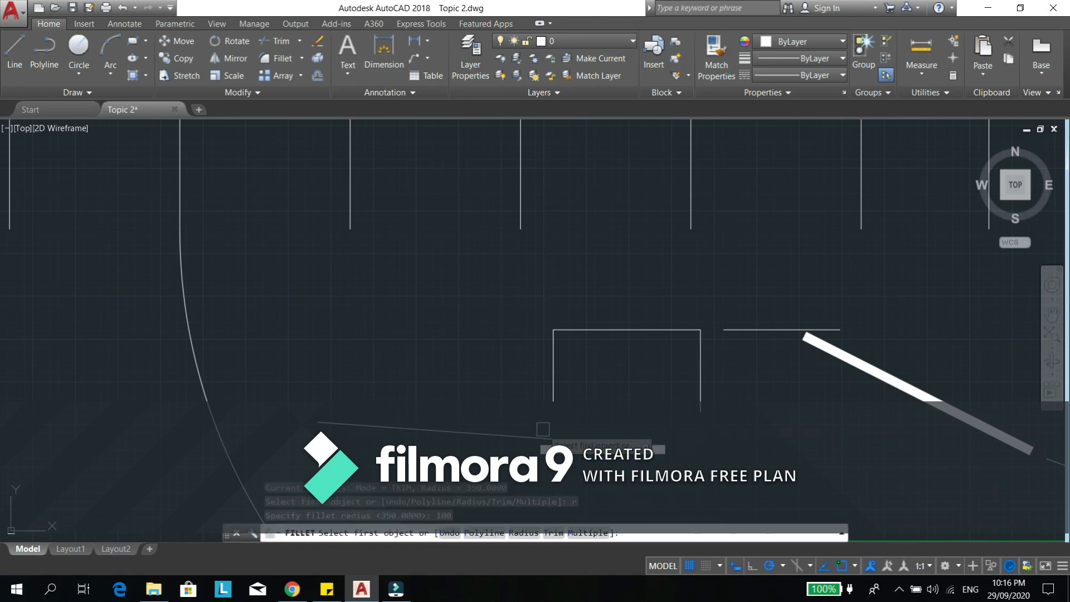
pyautogui.click(550, 390)
pyautogui.click(510, 436)
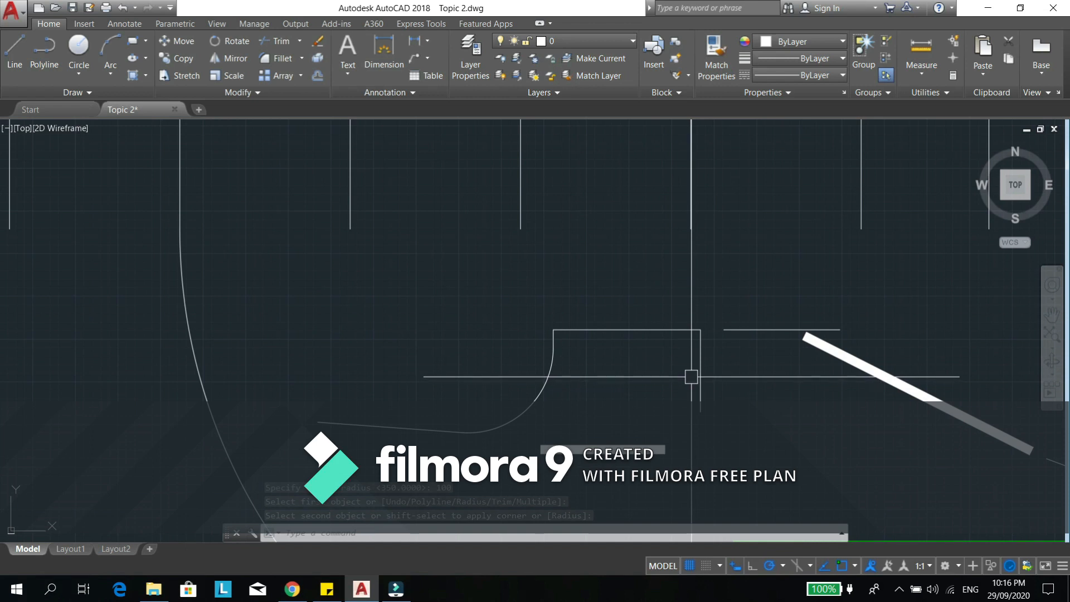
# - Draw a horizontal construction line through a point in the empty area left of the large curve
pyautogui.moveTo(405, 327); pyautogui.dragTo(502, 299, button='middle')
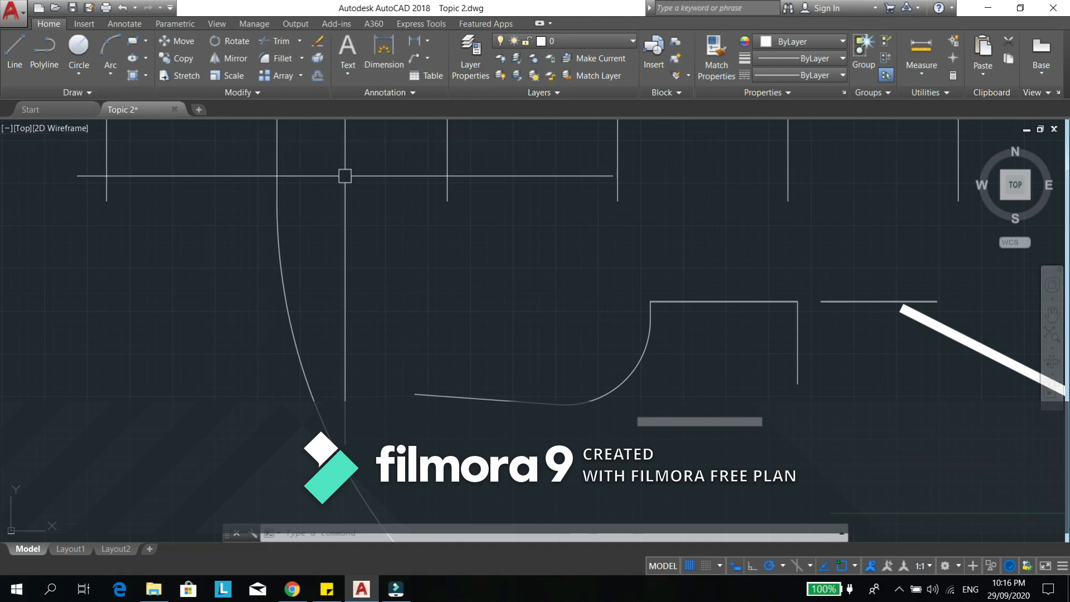
pyautogui.moveTo(401, 232); pyautogui.dragTo(587, 235, button='middle')
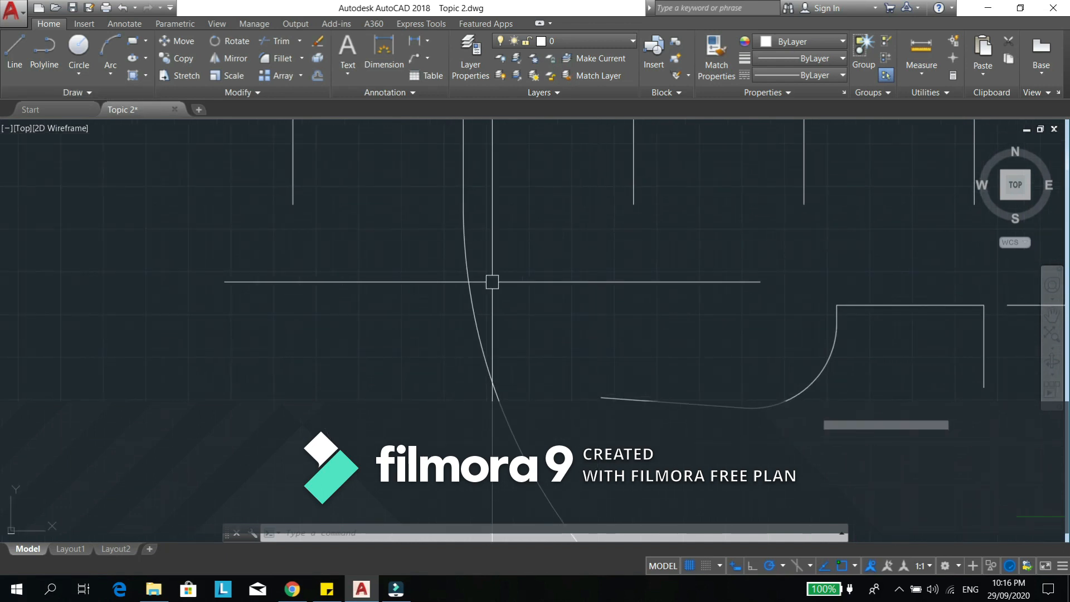
pyautogui.moveTo(518, 287); pyautogui.dragTo(554, 282, button='middle')
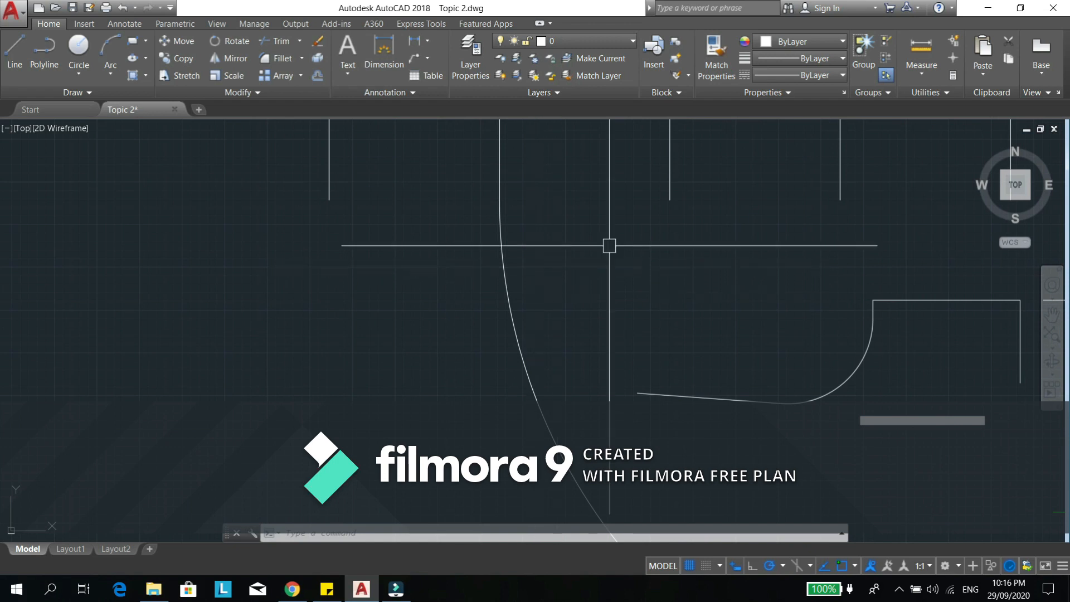
pyautogui.moveTo(372, 257); pyautogui.dragTo(378, 257, button='middle')
pyautogui.moveTo(364, 380); pyautogui.dragTo(421, 376, button='middle')
pyautogui.write('XL')
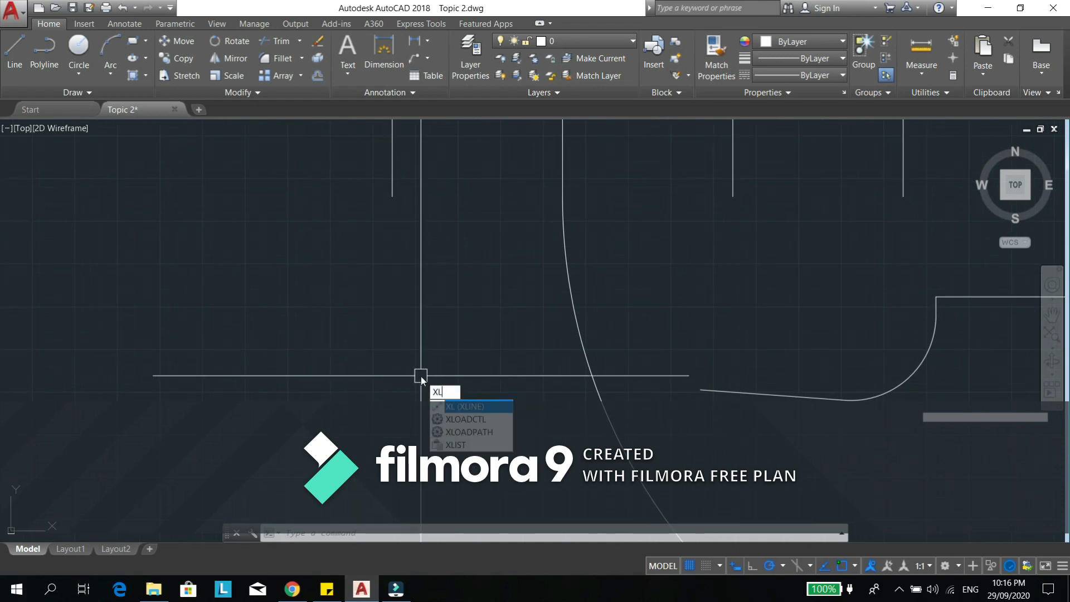
pyautogui.press('Return')
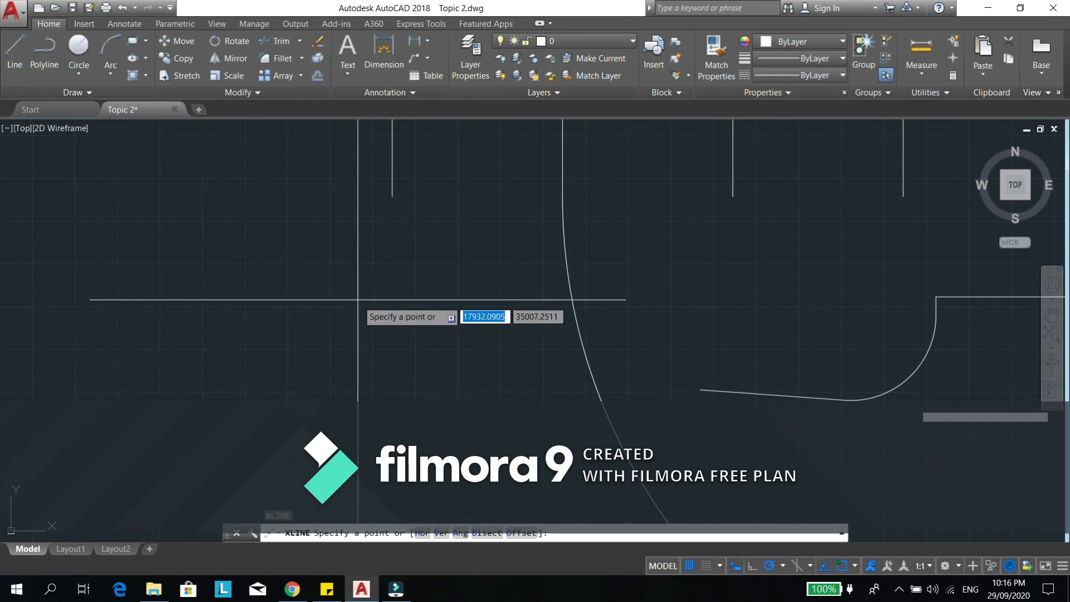
pyautogui.write('h')
pyautogui.press('Return')
pyautogui.click(343, 315)
pyautogui.scroll(-5, 343, 315)
pyautogui.press('Escape')
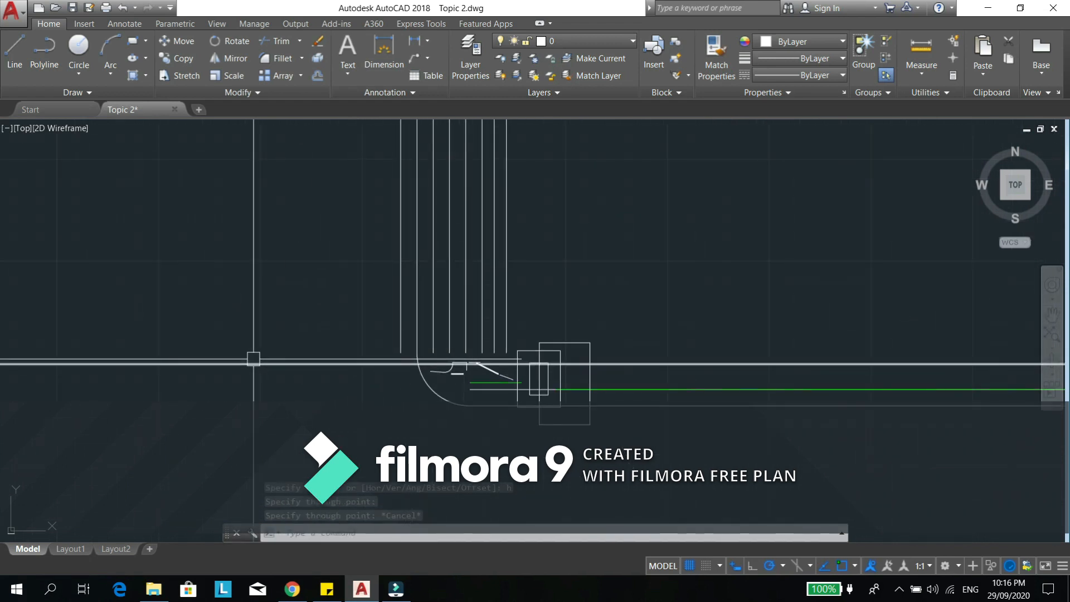
# - Draw a vertical construction line crossing the horizontal one, left of the large curve and the parallel vertical lines
pyautogui.scroll(5, 239, 379)
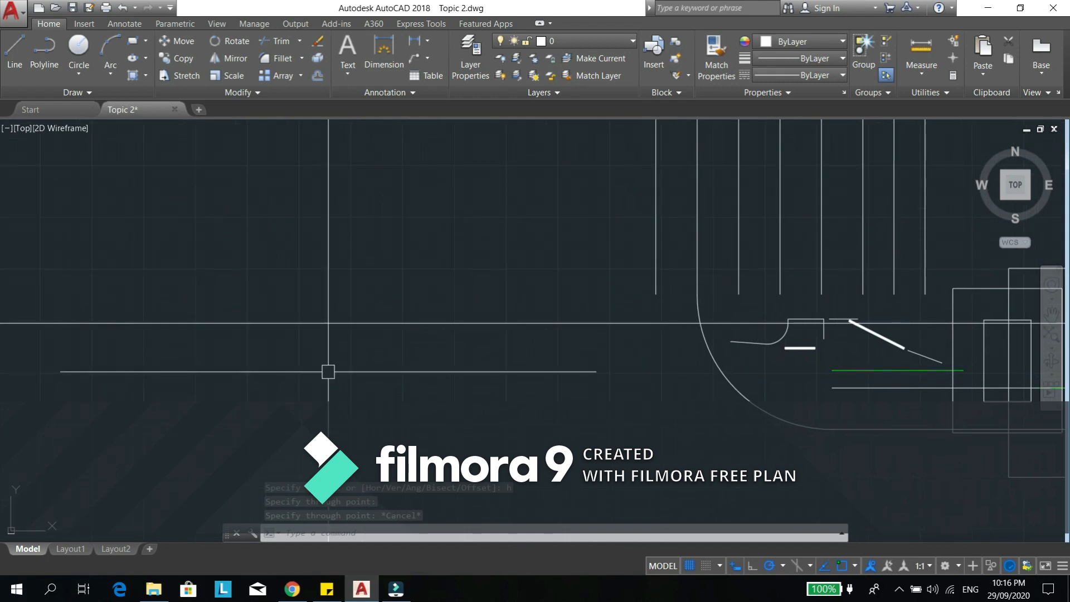
pyautogui.write('XL')
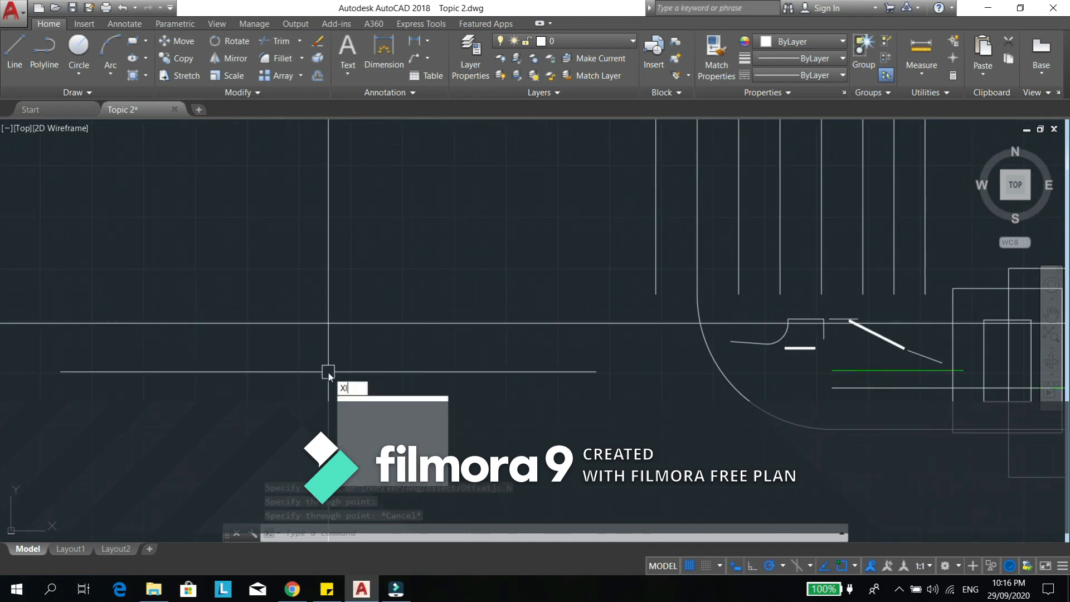
pyautogui.press('Return')
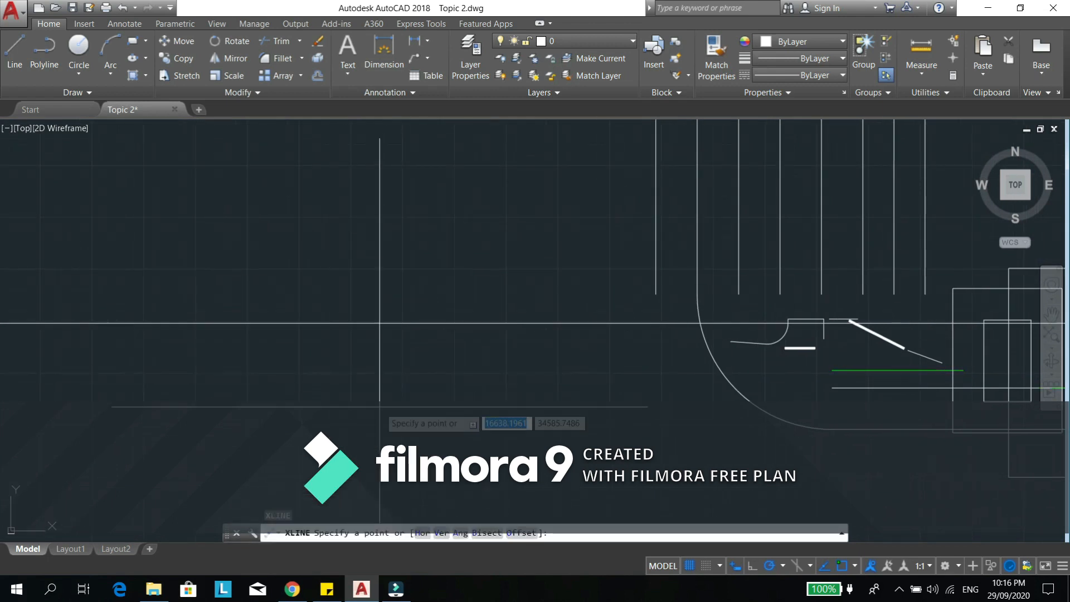
pyautogui.write('v')
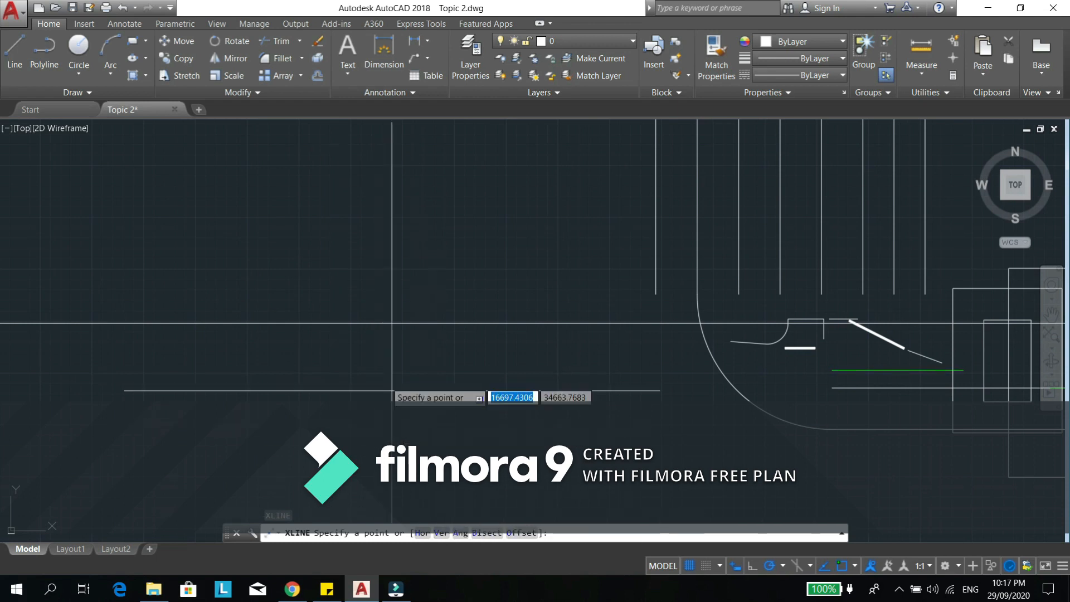
pyautogui.press('Return')
pyautogui.click(412, 347)
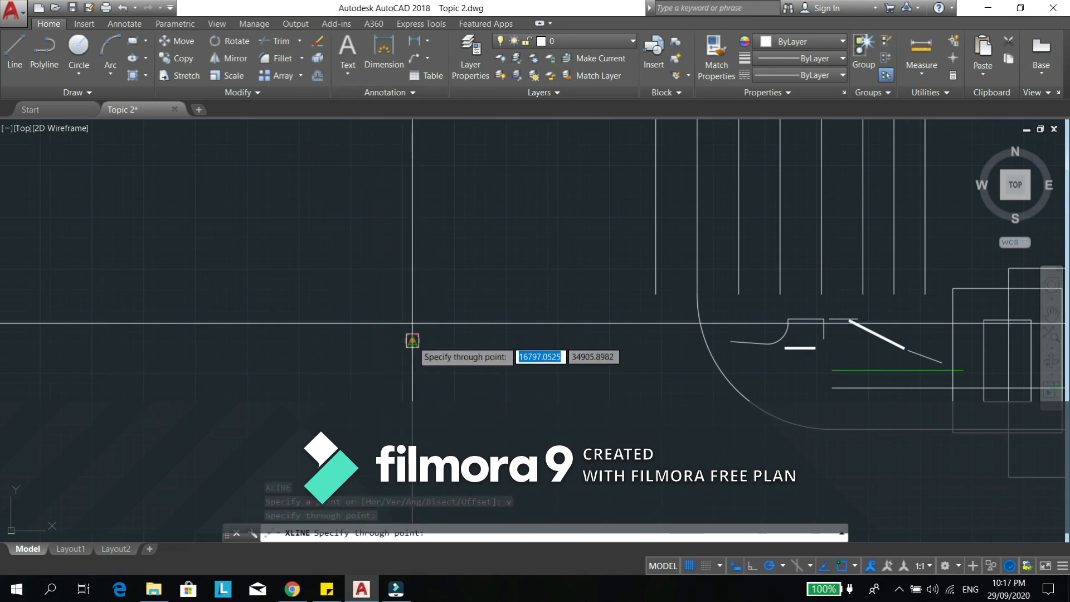
pyautogui.scroll(-4, 516, 394)
pyautogui.scroll(6, 597, 430)
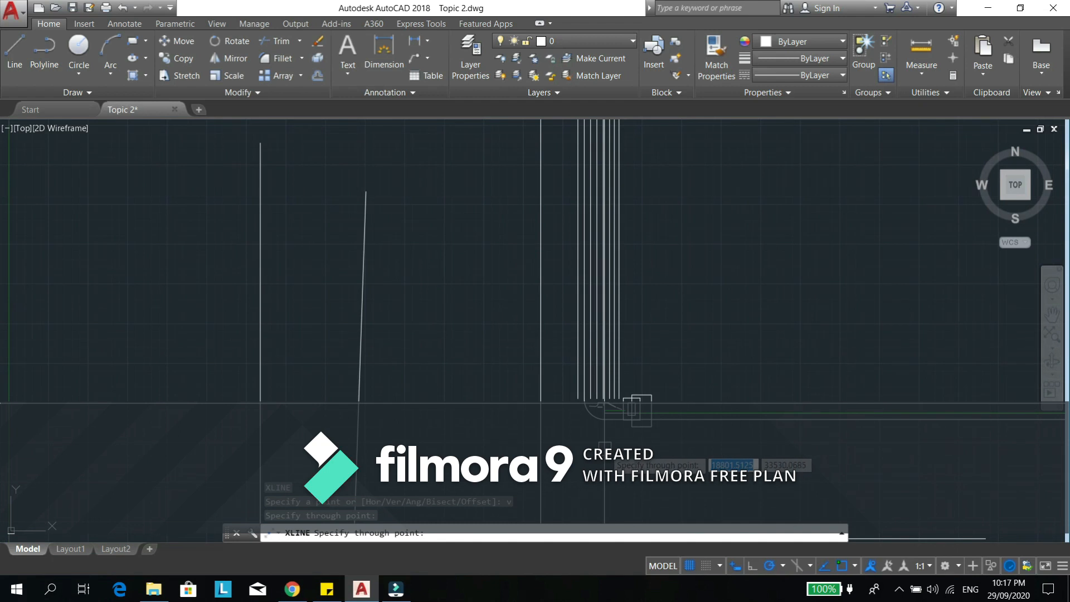
pyautogui.scroll(6, 653, 457)
pyautogui.scroll(6, 362, 318)
pyautogui.moveTo(301, 299); pyautogui.dragTo(712, 473, button='middle')
pyautogui.press('Escape')
pyautogui.press('Escape')
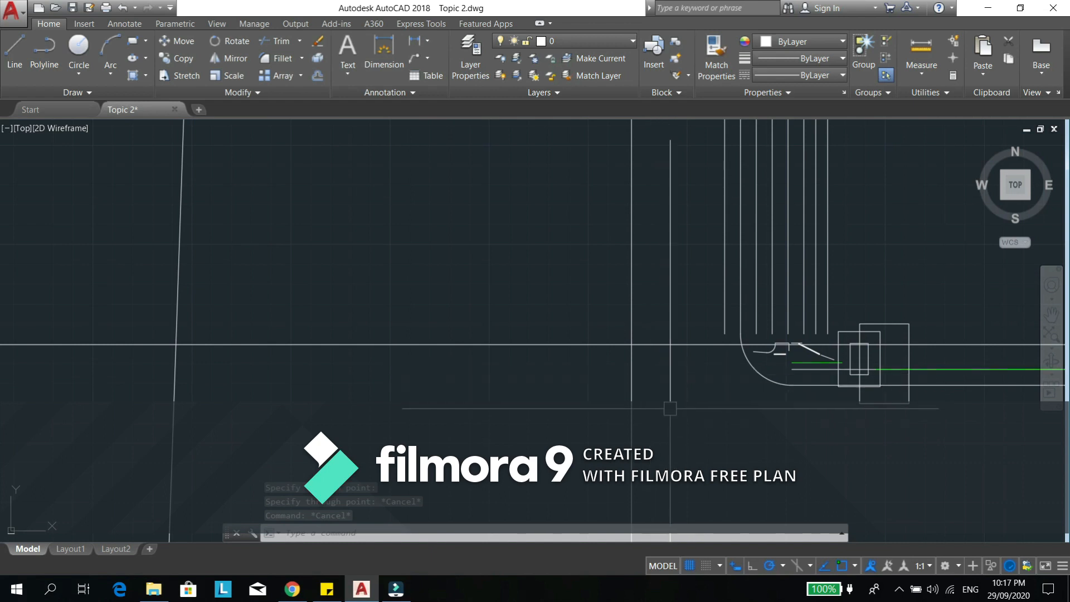
# - Draw a construction line at a 45-degree angle through the intersection of the horizontal and vertical construction lines
pyautogui.moveTo(587, 387); pyautogui.dragTo(597, 380, button='middle')
pyautogui.write('xl')
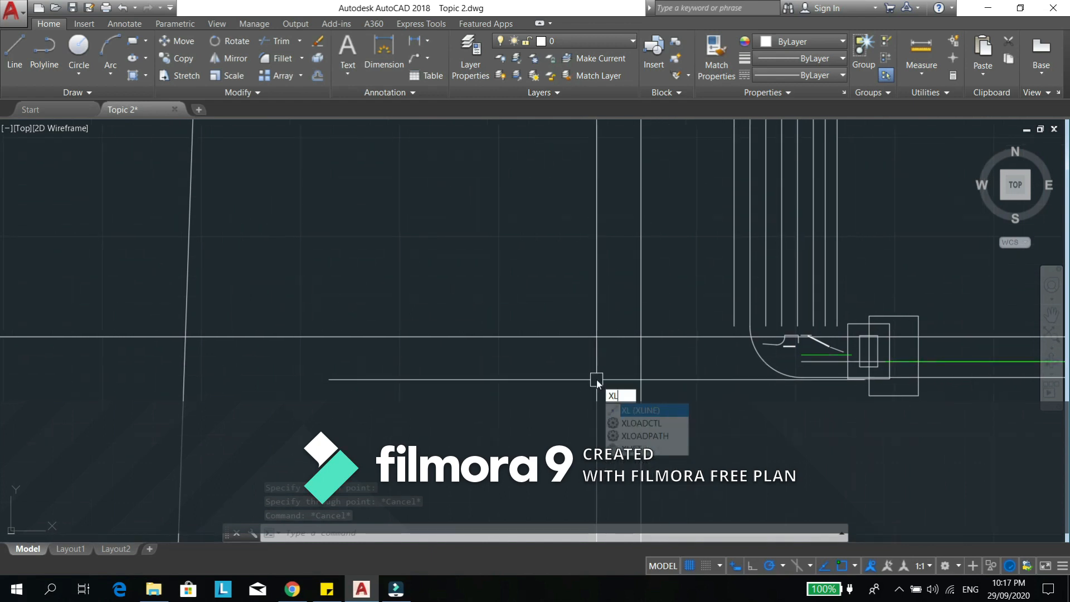
pyautogui.press('Return')
pyautogui.write('a')
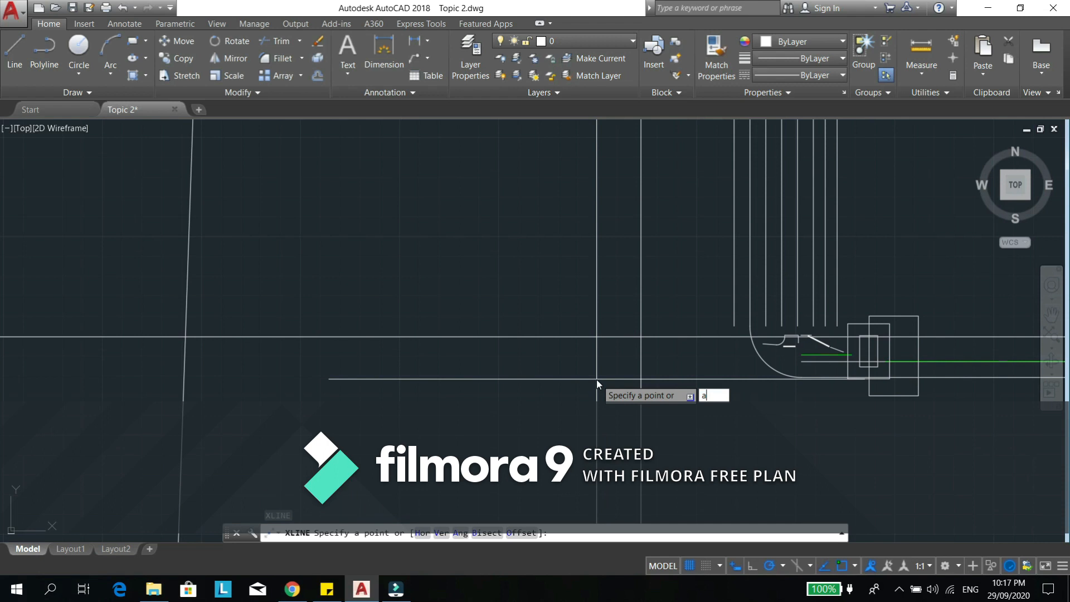
pyautogui.press('Return')
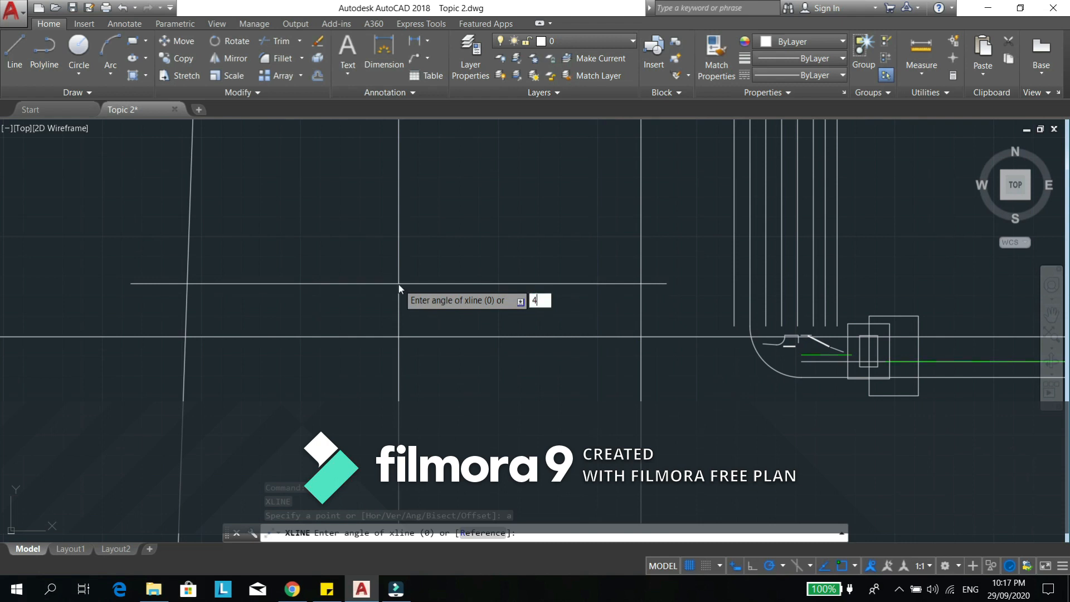
pyautogui.write('45')
pyautogui.press('Return')
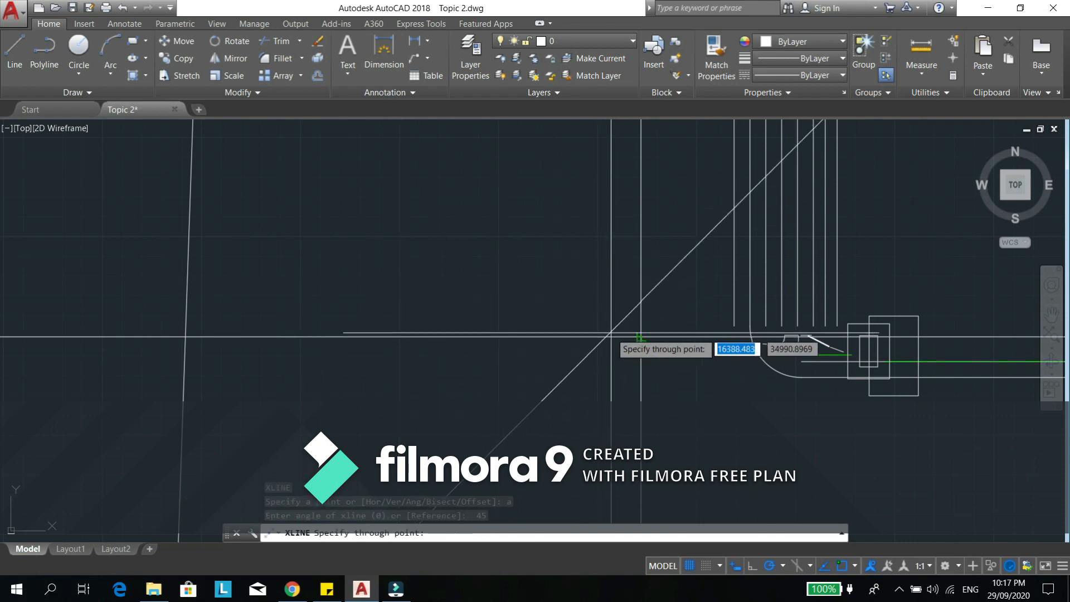
pyautogui.click(641, 337)
pyautogui.press('Escape')
pyautogui.scroll(-10, 537, 333)
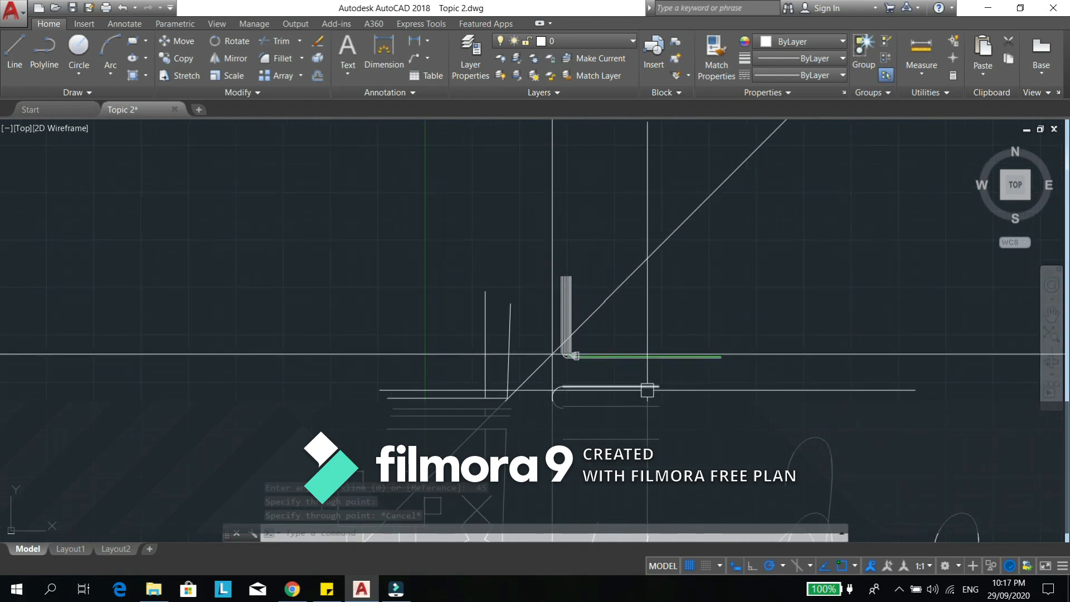
pyautogui.click(647, 390)
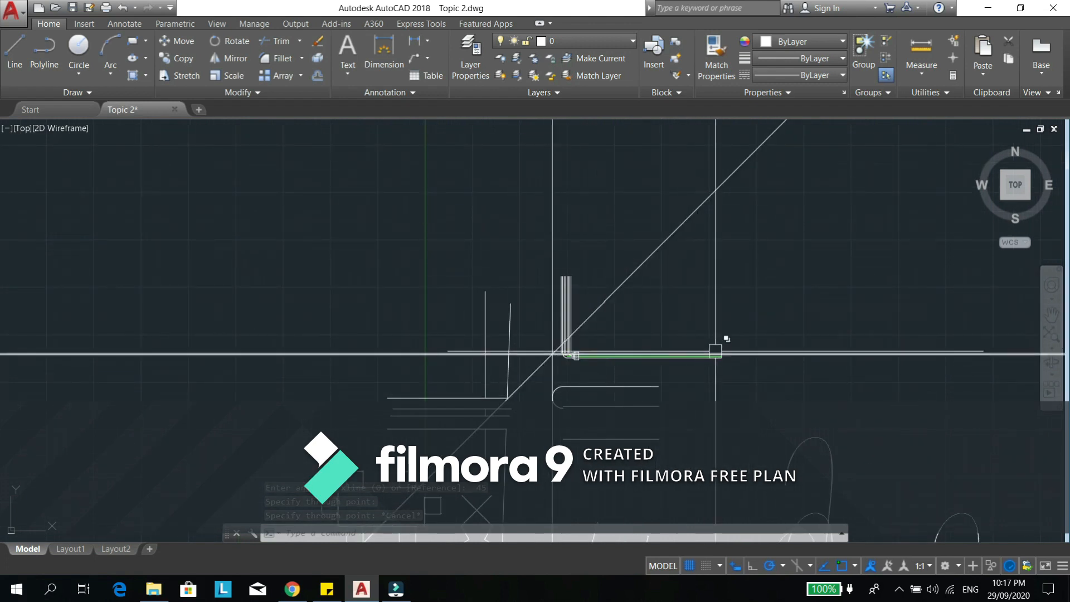
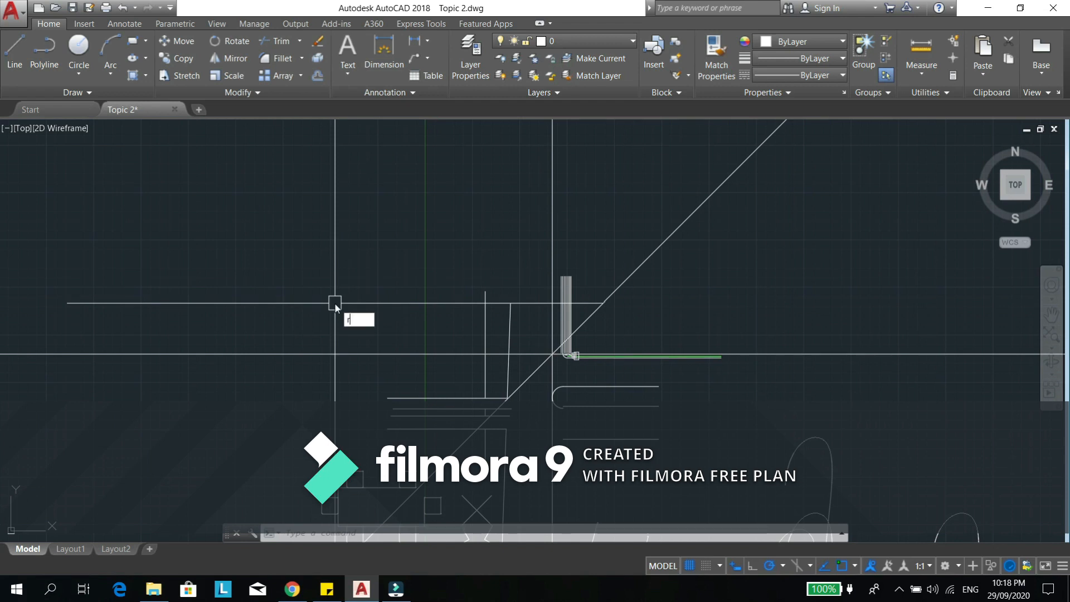
# - Draw a fan of rays from one start point left of the vertical construction line, including directions at 30, 105 and 150 degrees
pyautogui.write('ay')
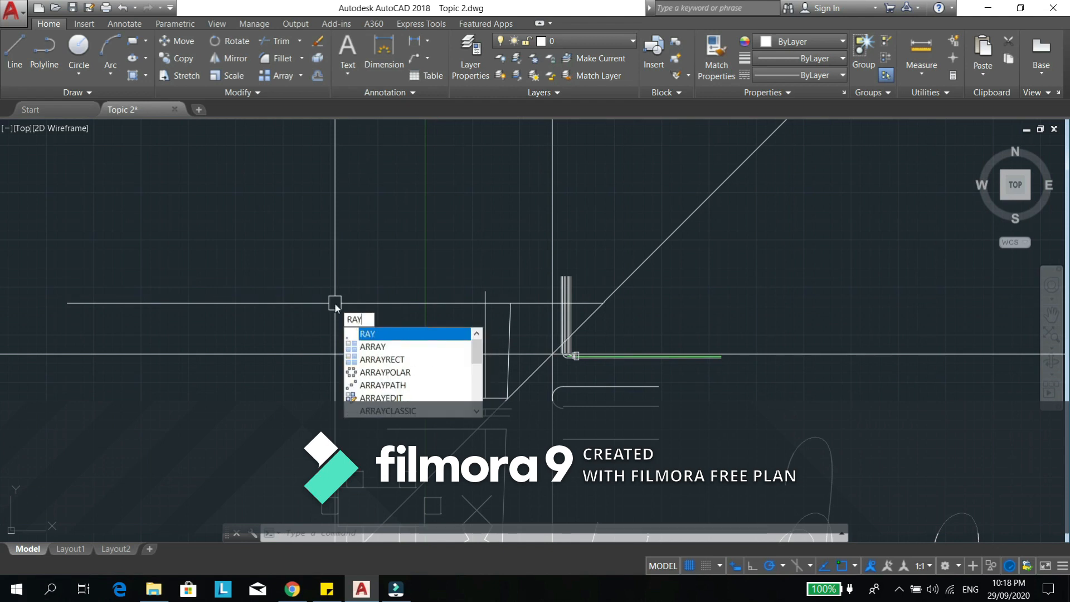
pyautogui.press('Return')
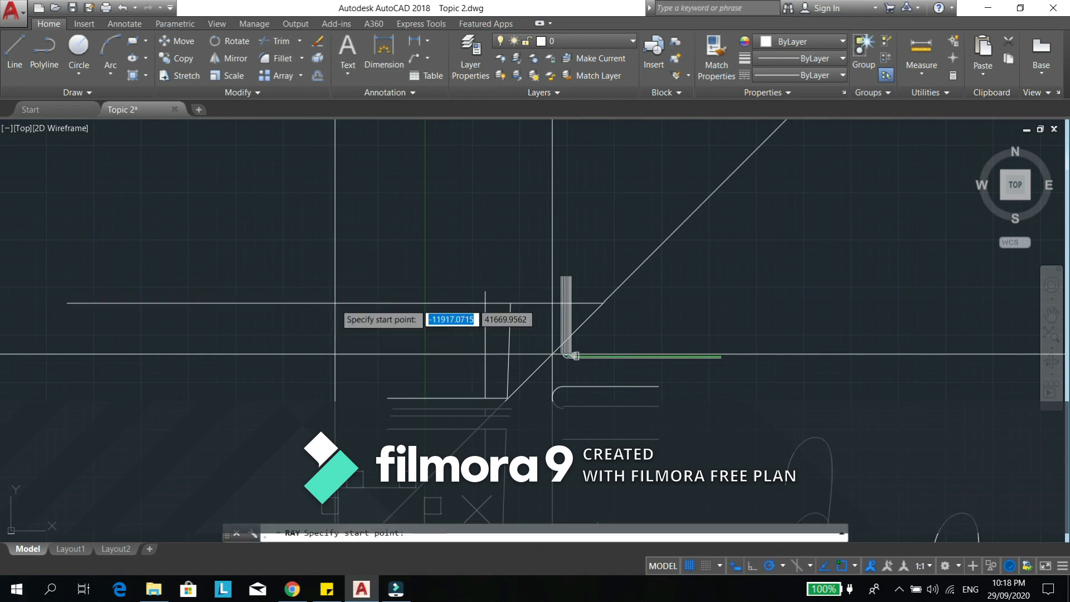
pyautogui.click(299, 271)
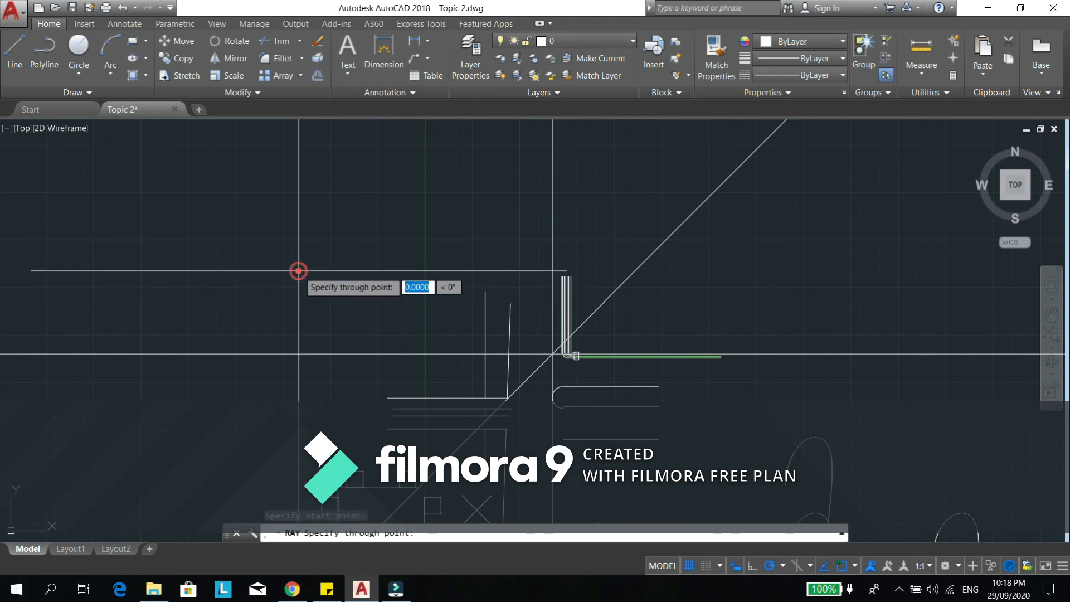
pyautogui.click(438, 184)
pyautogui.click(395, 174)
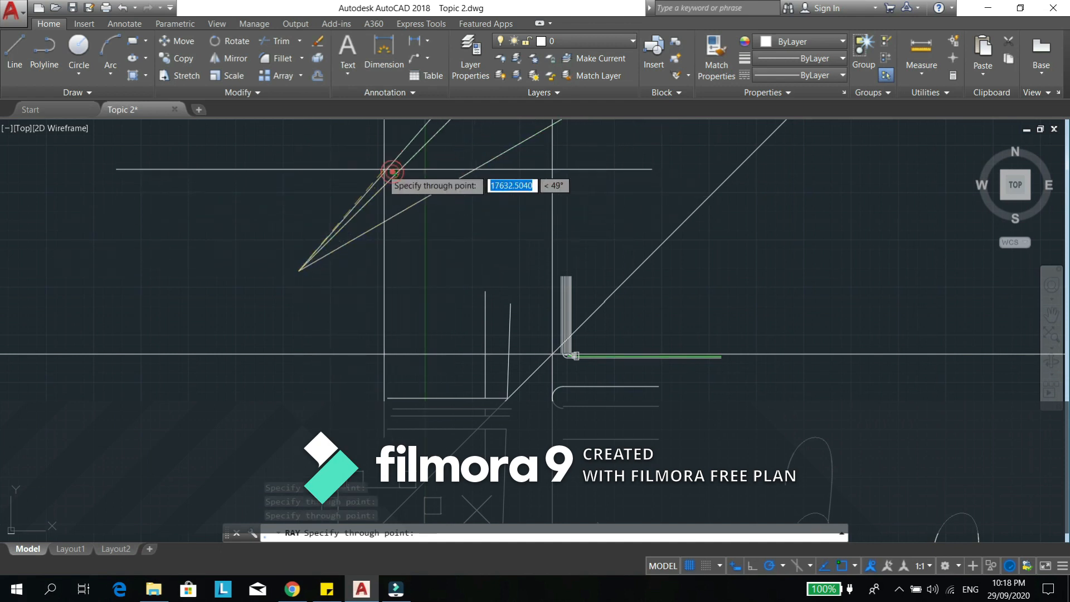
pyautogui.click(343, 171)
pyautogui.click(276, 179)
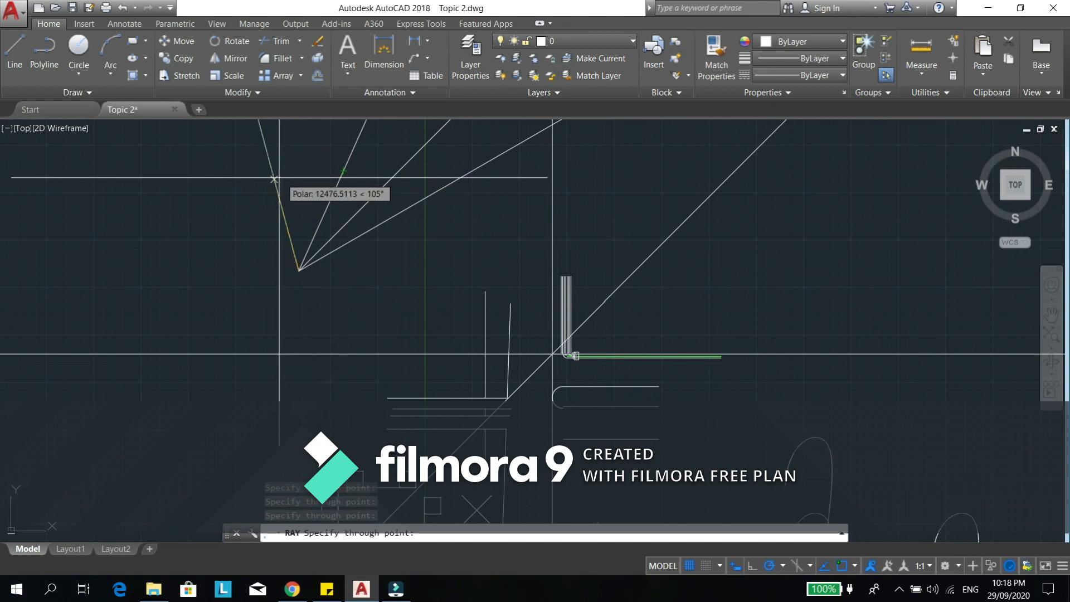
pyautogui.click(208, 207)
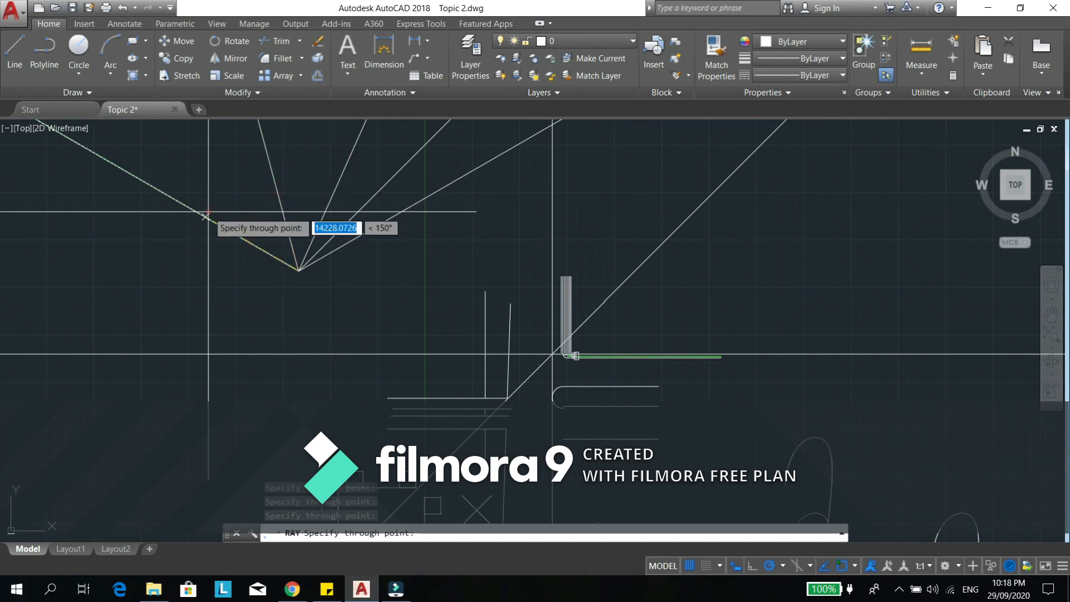
pyautogui.click(276, 400)
pyautogui.click(350, 324)
pyautogui.click(386, 272)
pyautogui.press('Escape')
pyautogui.press('Escape')
pyautogui.press('Escape')
# - Examine how the rays extend outward from their shared start point across the drawing
pyautogui.scroll(-2, 371, 322)
pyautogui.scroll(-9, 382, 336)
pyautogui.scroll(-8, 443, 387)
pyautogui.scroll(8, 444, 388)
pyautogui.scroll(-4, 440, 386)
pyautogui.moveTo(260, 327)
pyautogui.mouseDown(button='middle')
pyautogui.moveTo(352, 351)
pyautogui.moveTo(368, 338)
pyautogui.mouseUp(button='middle')
pyautogui.scroll(2, 370, 328)
pyautogui.scroll(4, 374, 313)
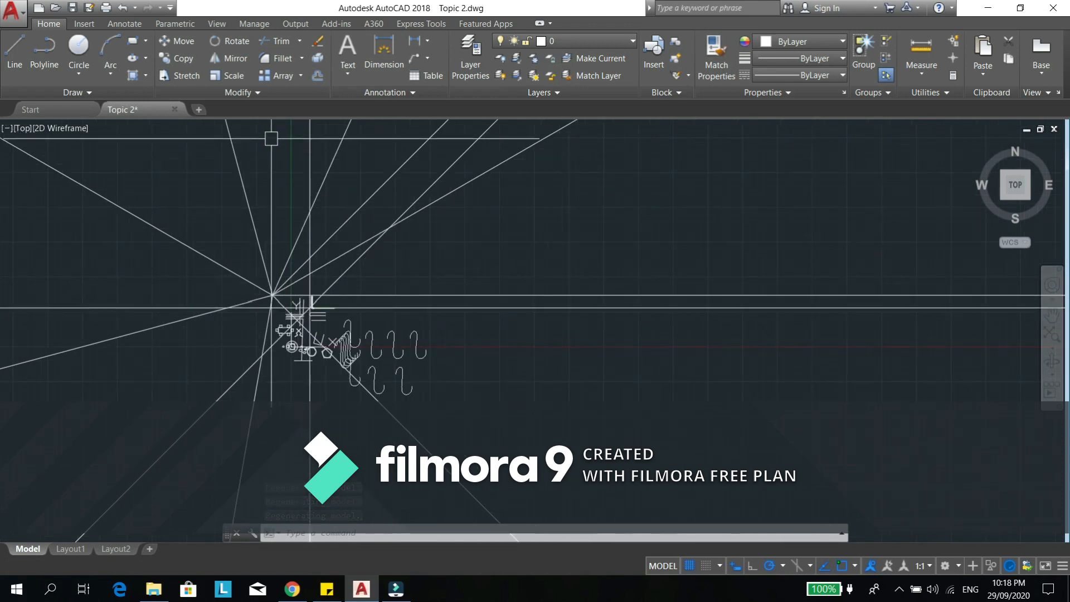
# - Draw a near-vertical line in the empty area right of the upper row of hooked curves
pyautogui.click(243, 90)
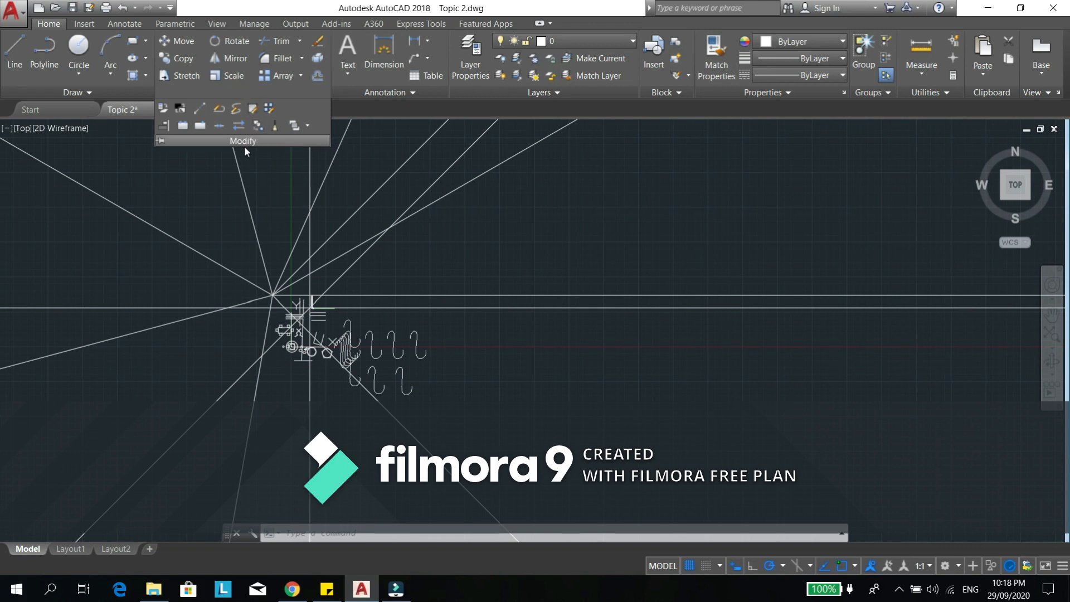
pyautogui.scroll(4, 534, 264)
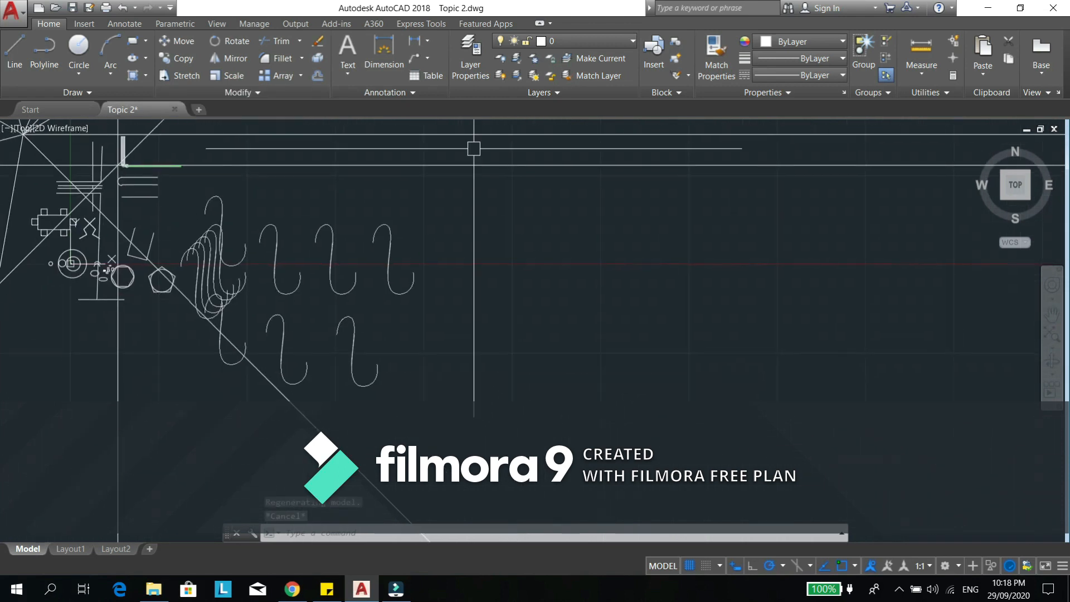
pyautogui.scroll(3, 534, 225)
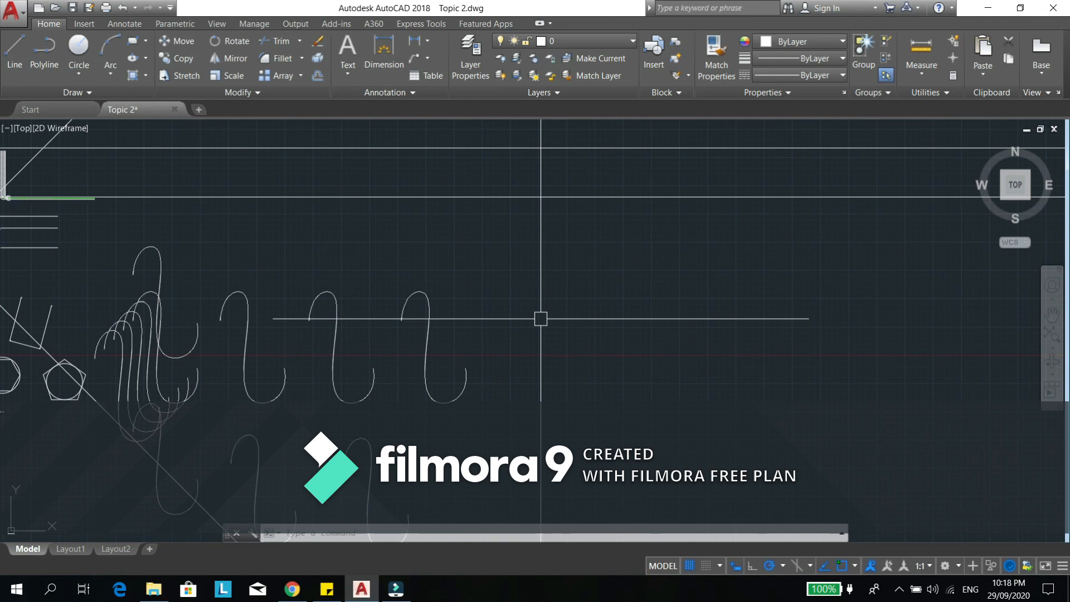
pyautogui.press('l')
pyautogui.press('Return')
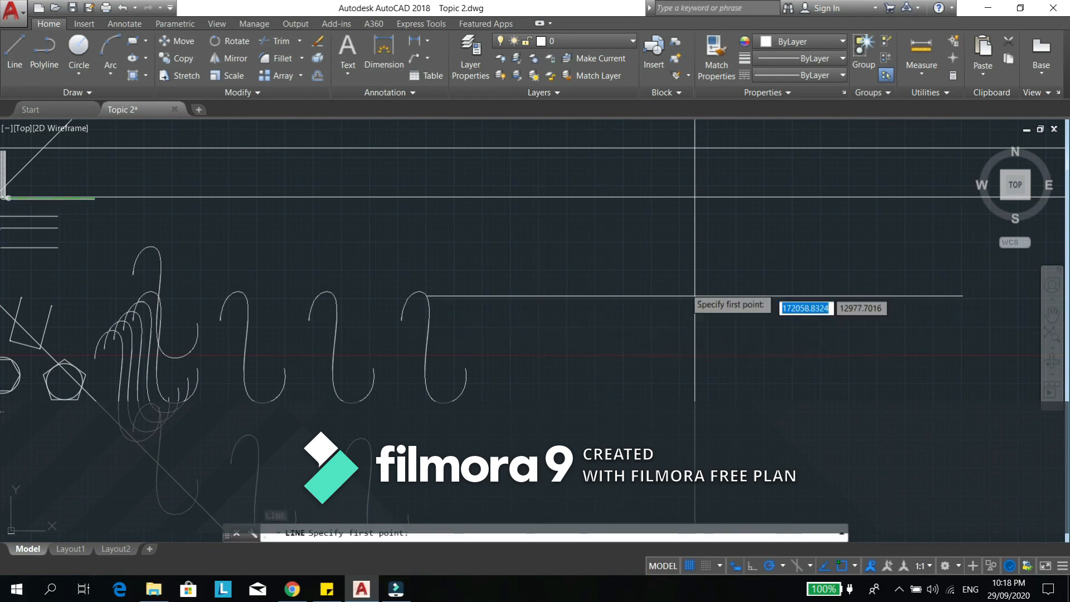
pyautogui.click(668, 283)
pyautogui.click(673, 442)
pyautogui.press('Escape')
pyautogui.press('Escape')
# - Divide the new near-vertical line into 3 equal segments
pyautogui.scroll(4, 687, 368)
pyautogui.moveTo(694, 371); pyautogui.dragTo(618, 298, button='middle')
pyautogui.scroll(-2, 602, 253)
pyautogui.moveTo(601, 254); pyautogui.dragTo(598, 293, button='middle')
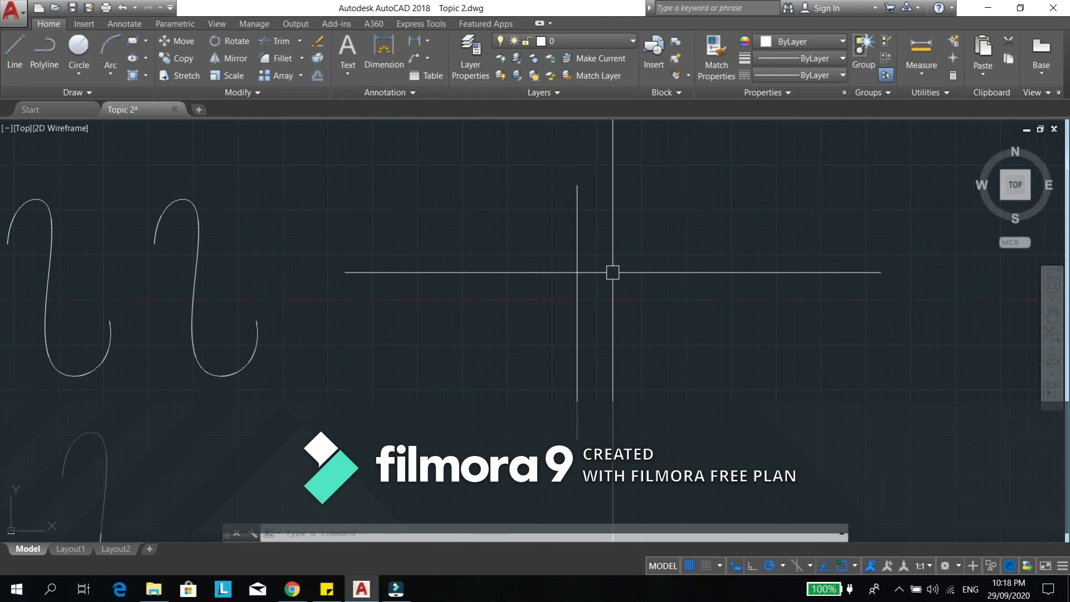
pyautogui.write('i')
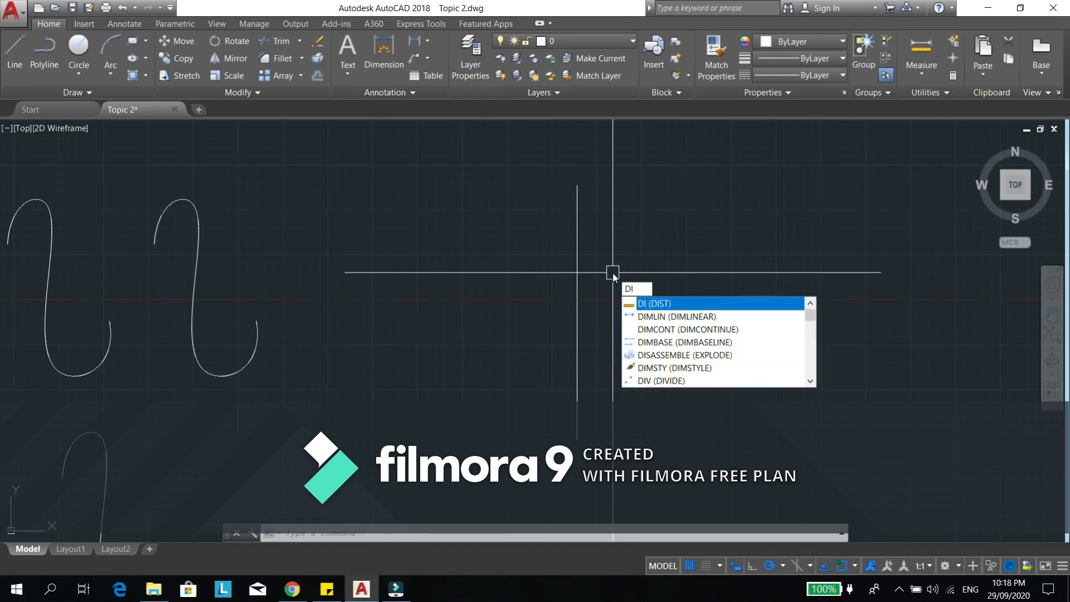
pyautogui.write('V')
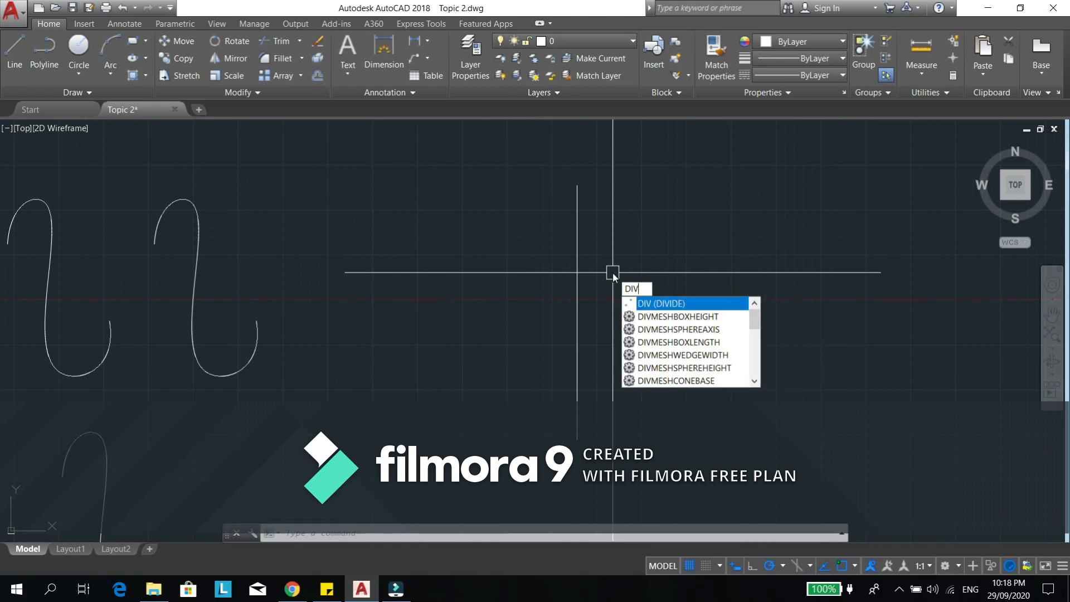
pyautogui.press('Return')
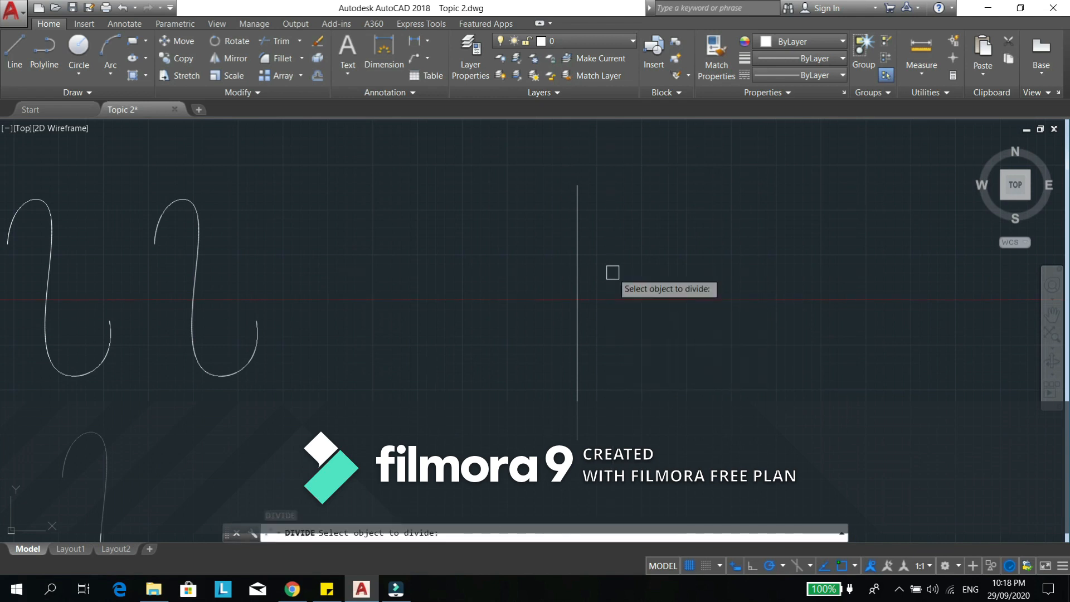
pyautogui.click(577, 240)
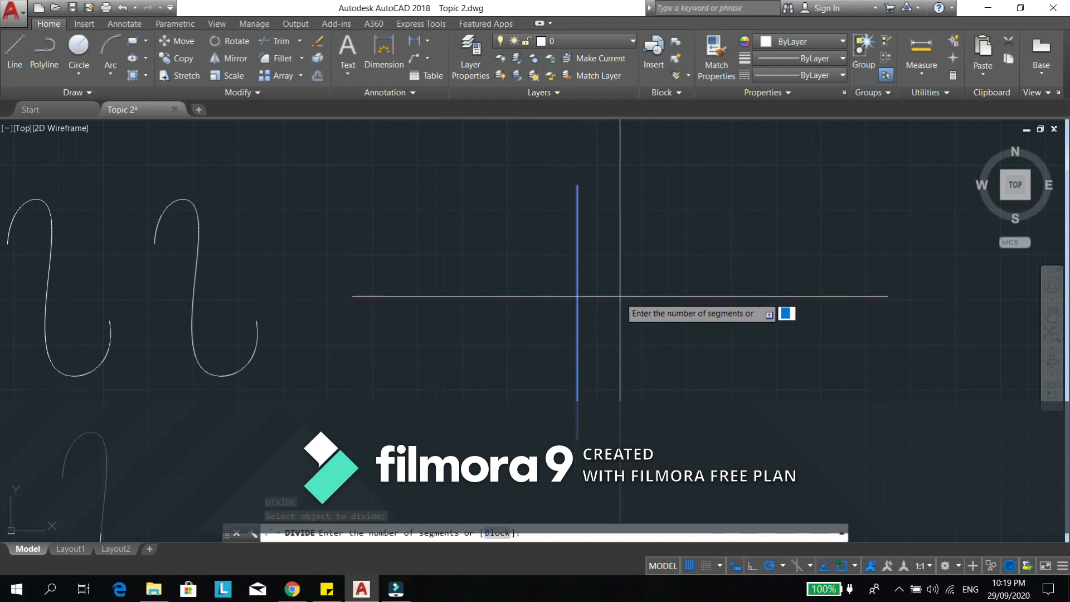
pyautogui.write('3')
pyautogui.press('Return')
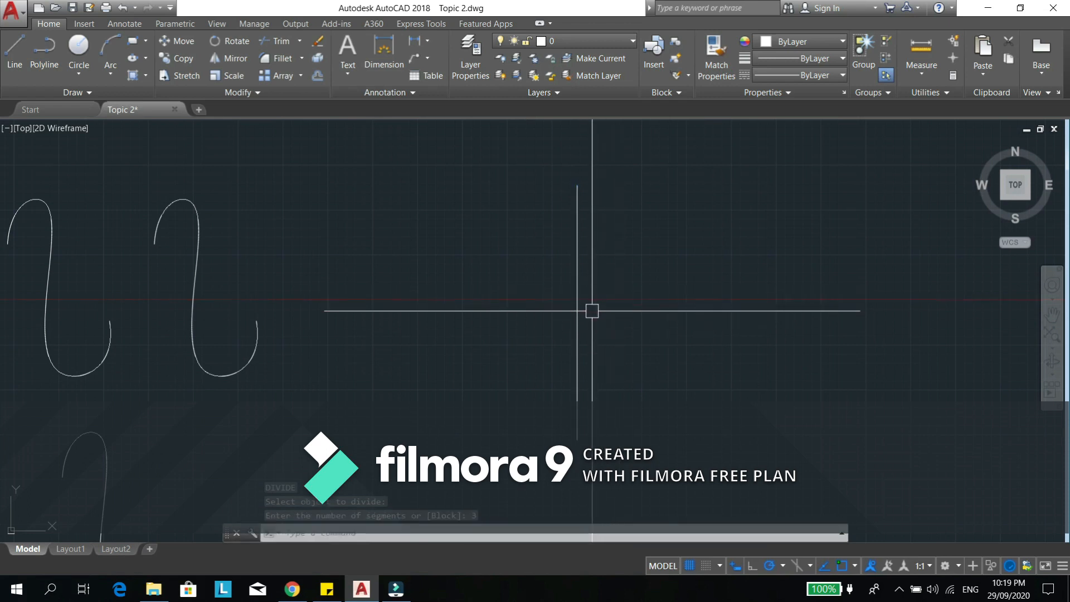
# - Window-select the division points on the vertical line to inspect their positions, and clear the selection
pyautogui.click(499, 199)
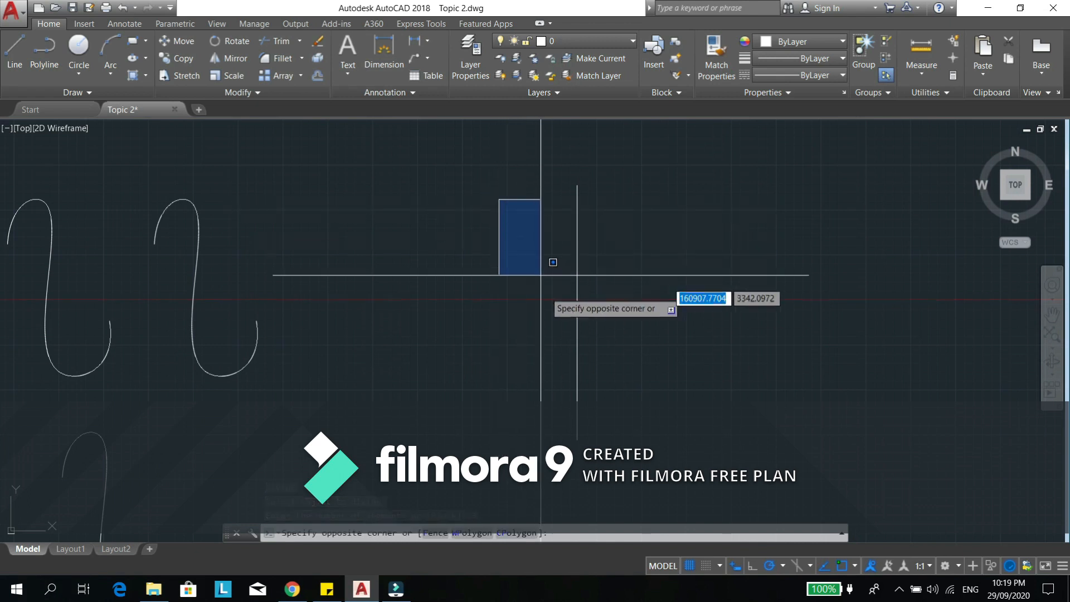
pyautogui.click(648, 403)
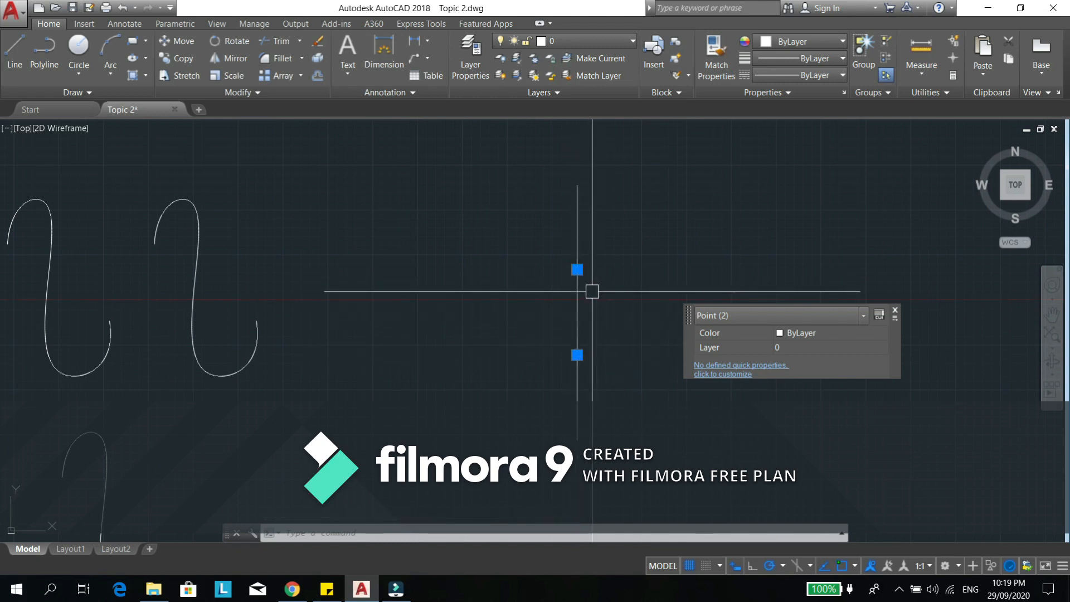
pyautogui.scroll(2, 606, 286)
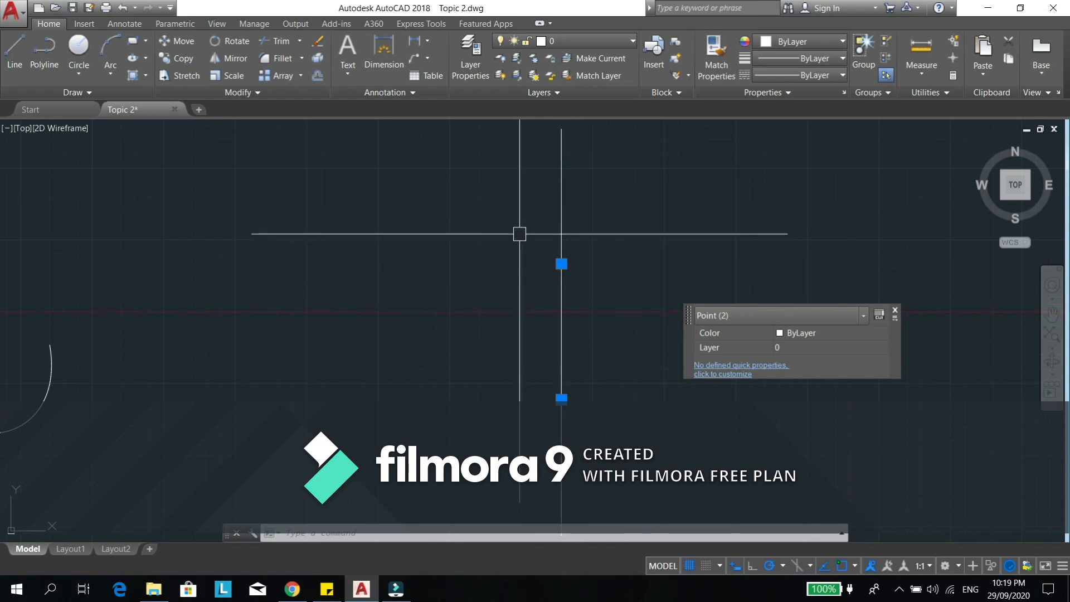
pyautogui.press('Escape')
pyautogui.press('Escape')
# - Draw a circle with a radius of about 6379 to the right of the divided line
pyautogui.moveTo(702, 283); pyautogui.dragTo(592, 299, button='middle')
pyautogui.write('c')
pyautogui.press('Return')
pyautogui.click(676, 342)
pyautogui.click(676, 269)
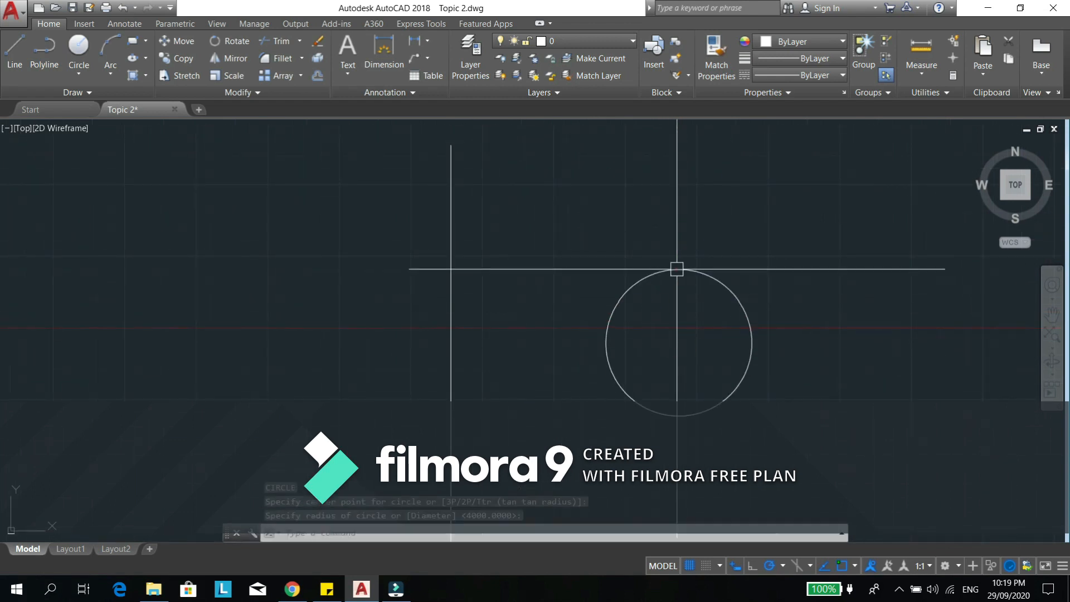
# - Divide the circle into 5 equal segments
pyautogui.write('di')
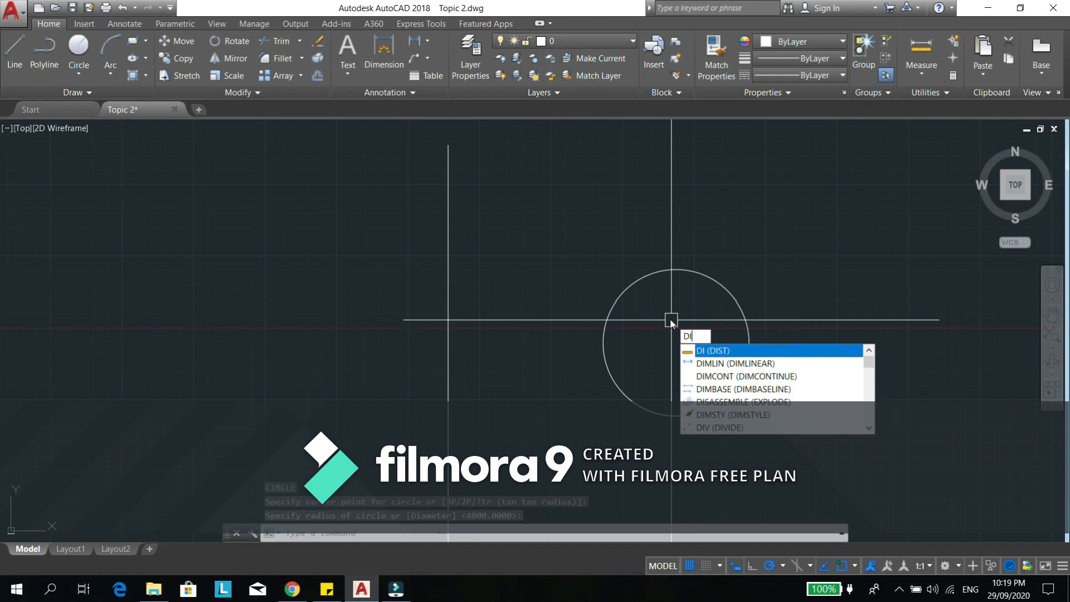
pyautogui.write('v')
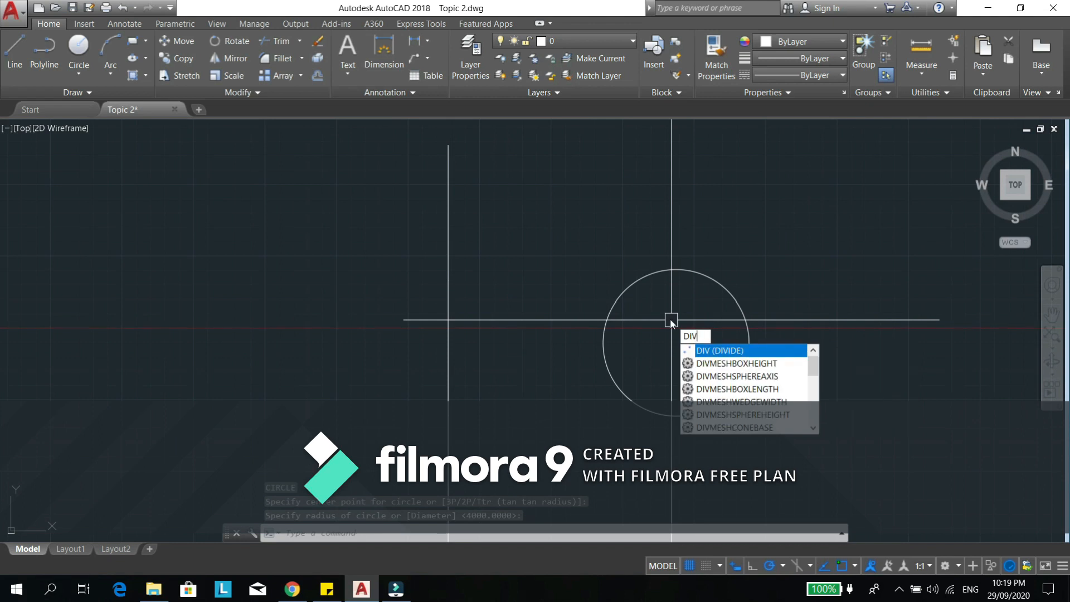
pyautogui.press('Return')
pyautogui.click(642, 277)
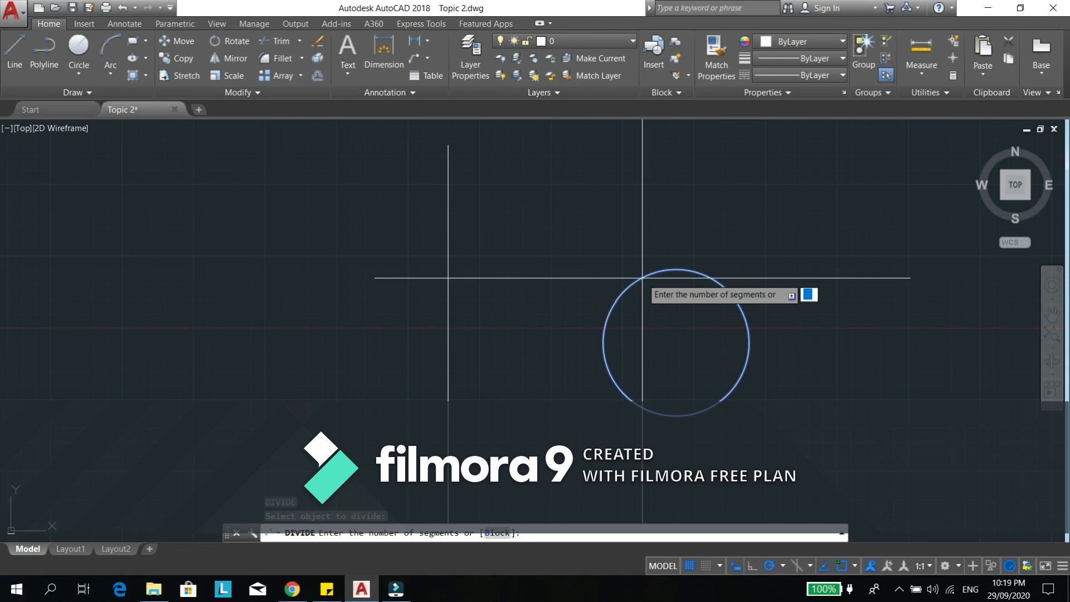
pyautogui.write('5')
pyautogui.press('Return')
# - Select the five division points on the circle and erase them, keeping the circle itself
pyautogui.click(558, 217)
pyautogui.click(728, 425)
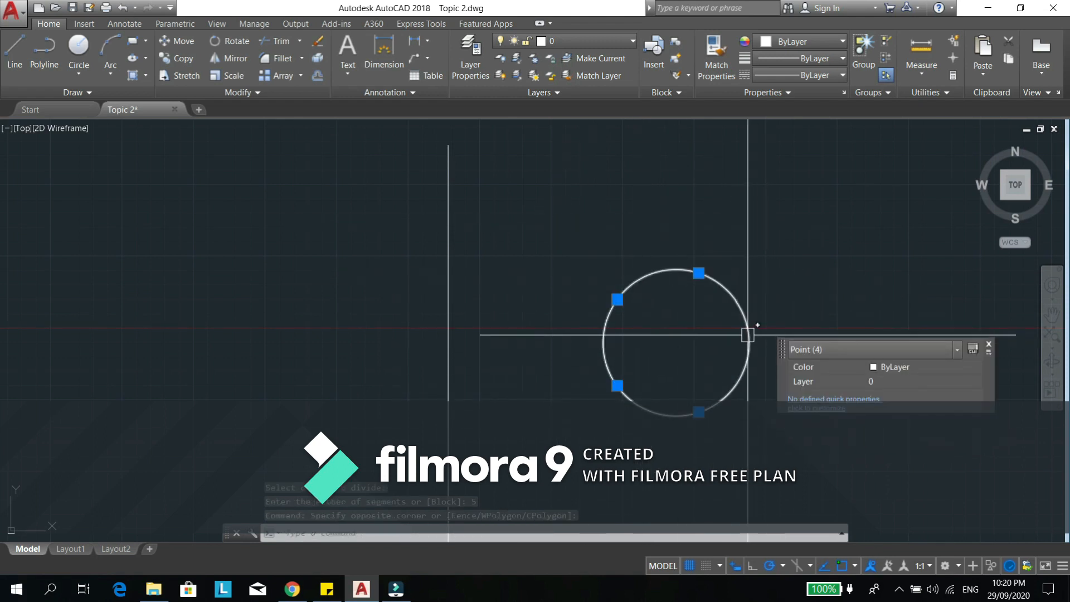
pyautogui.click(726, 329)
pyautogui.click(763, 378)
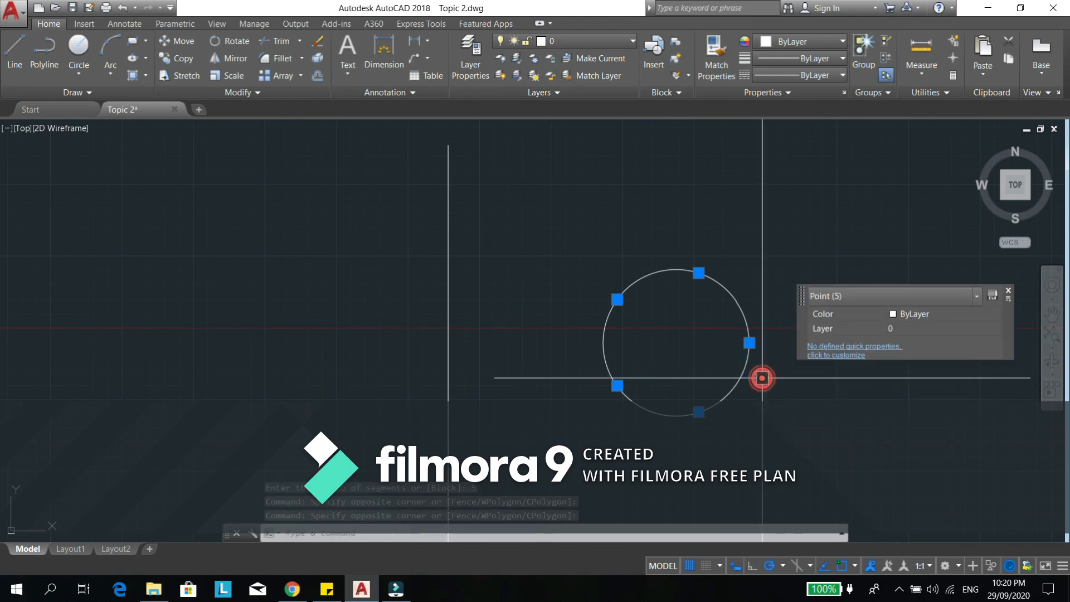
pyautogui.moveTo(726, 334); pyautogui.dragTo(648, 307, button='middle')
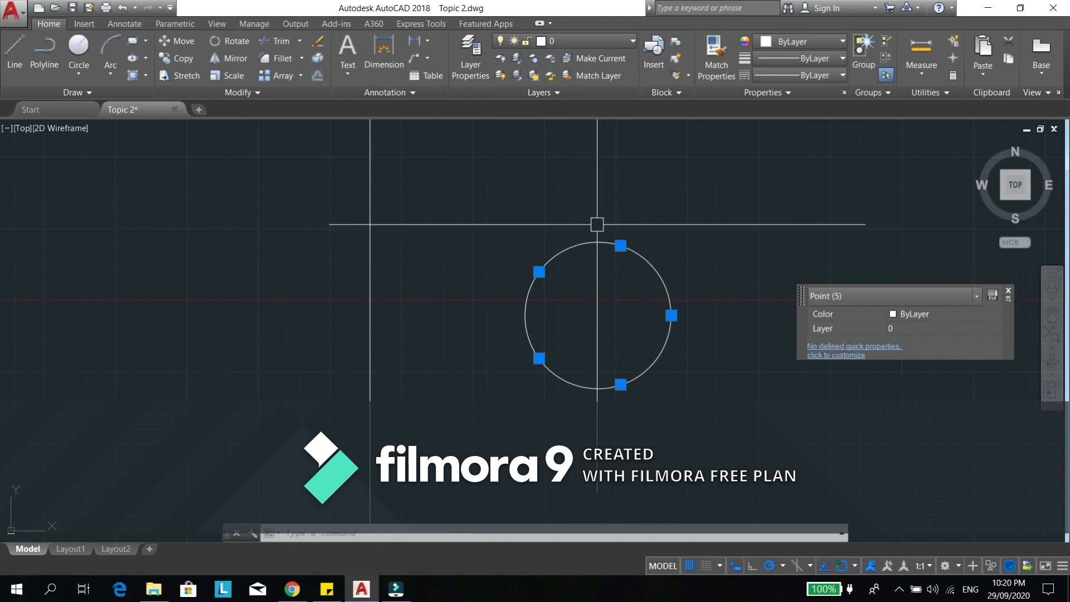
pyautogui.press('Escape')
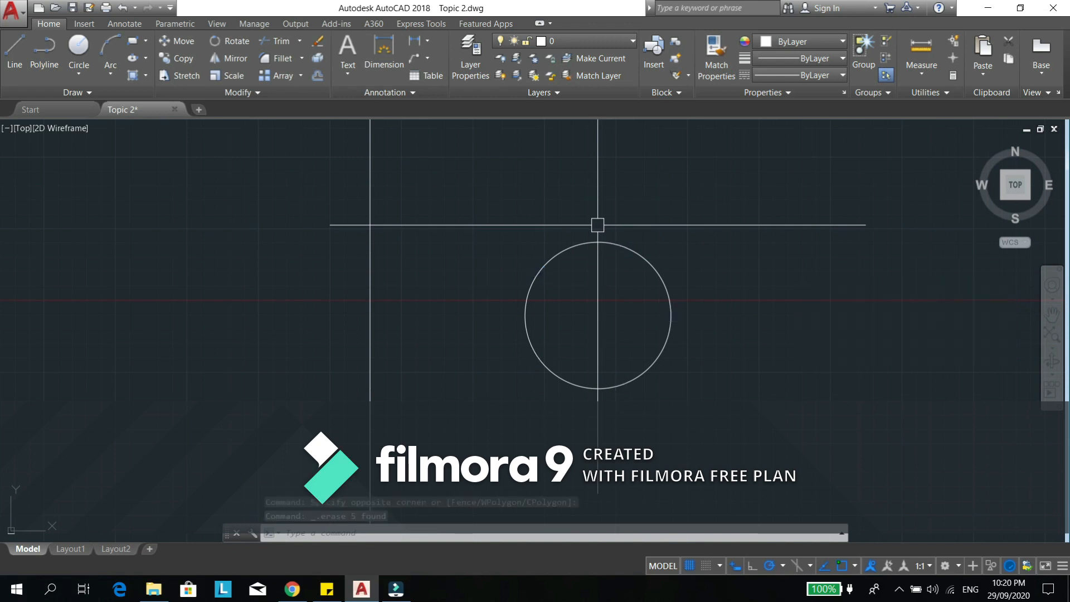
pyautogui.click(610, 242)
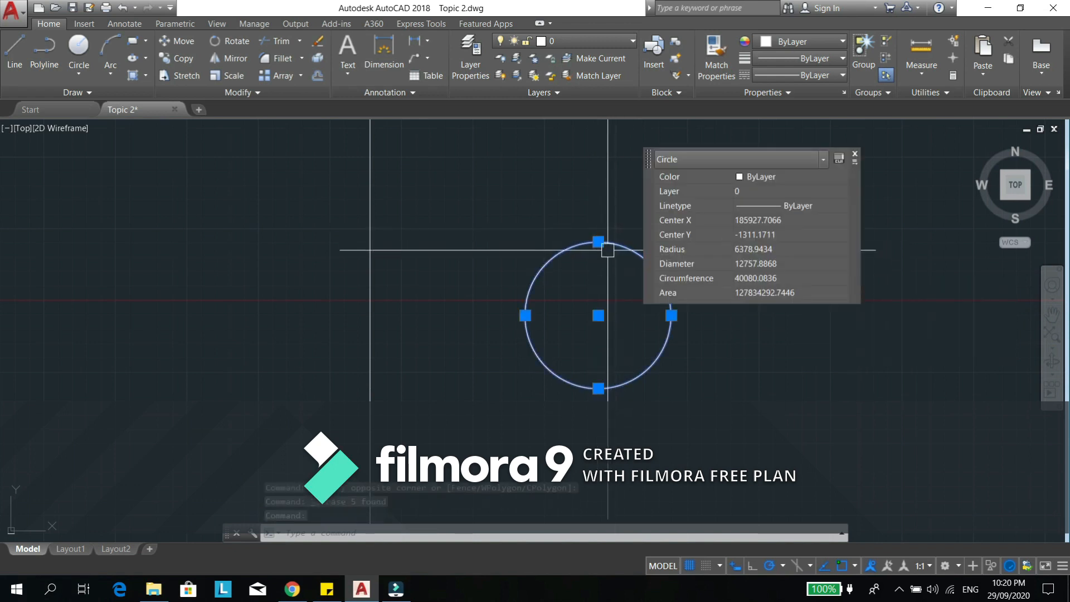
pyautogui.press('Escape')
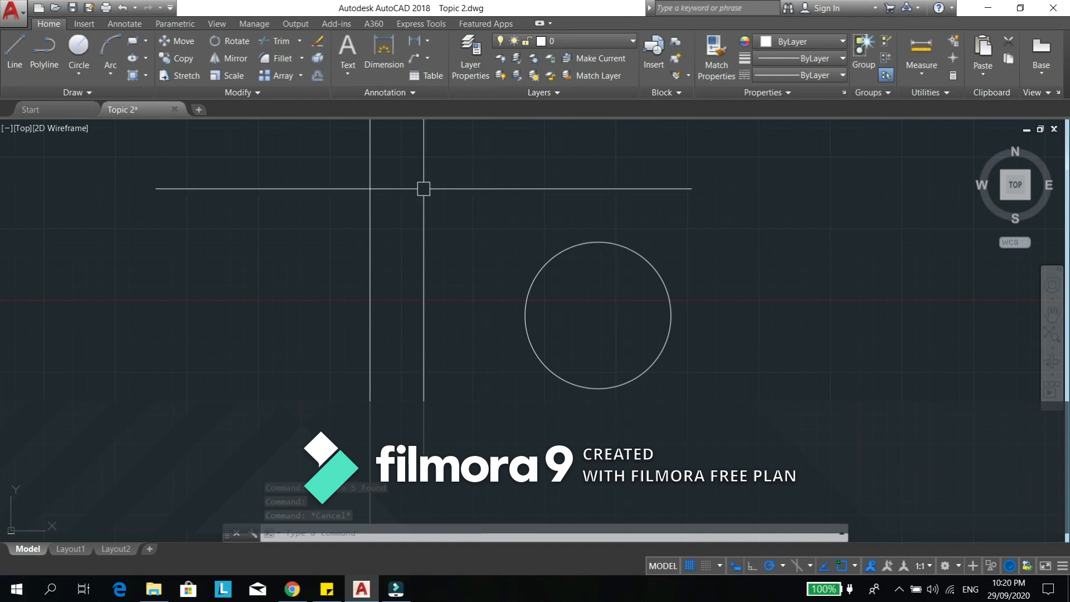